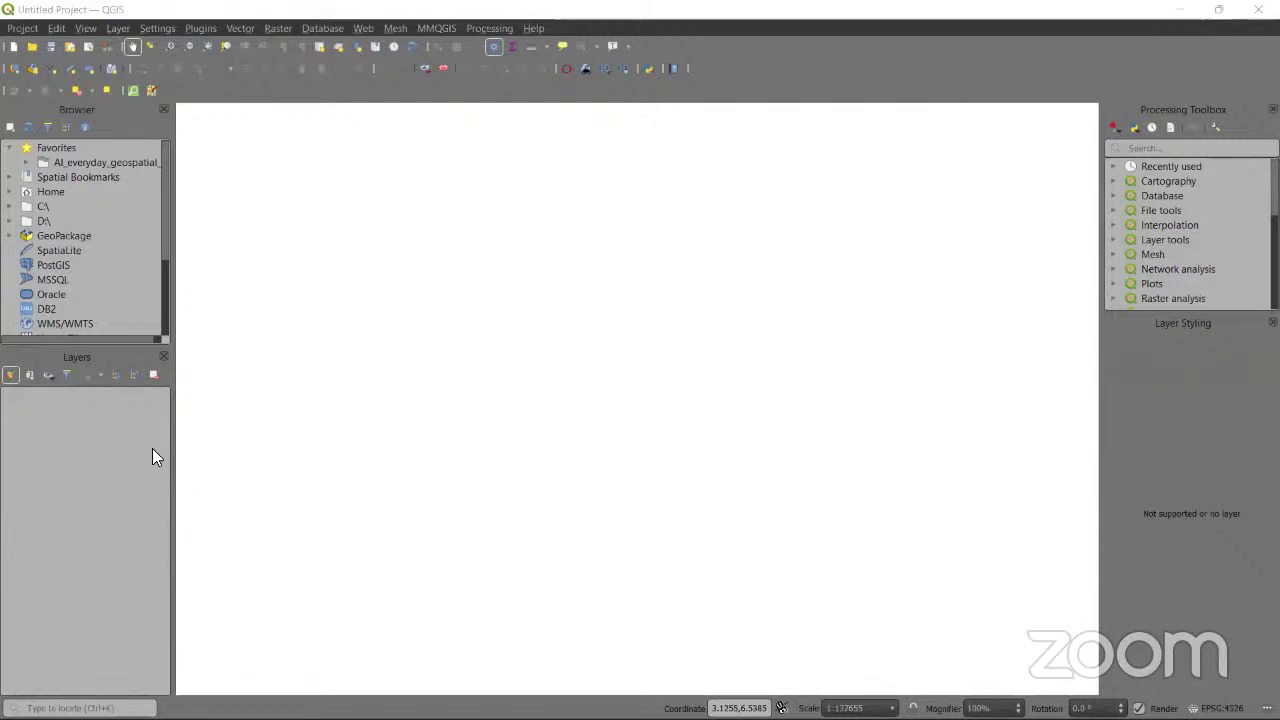
- Switch to the Chrome window showing GIS_Class_2nd_Session.pptx and exit its slideshow
{"action": "left_click", "coordinate": [309, 651]}
{"action": "key", "text": "super+Tab"}
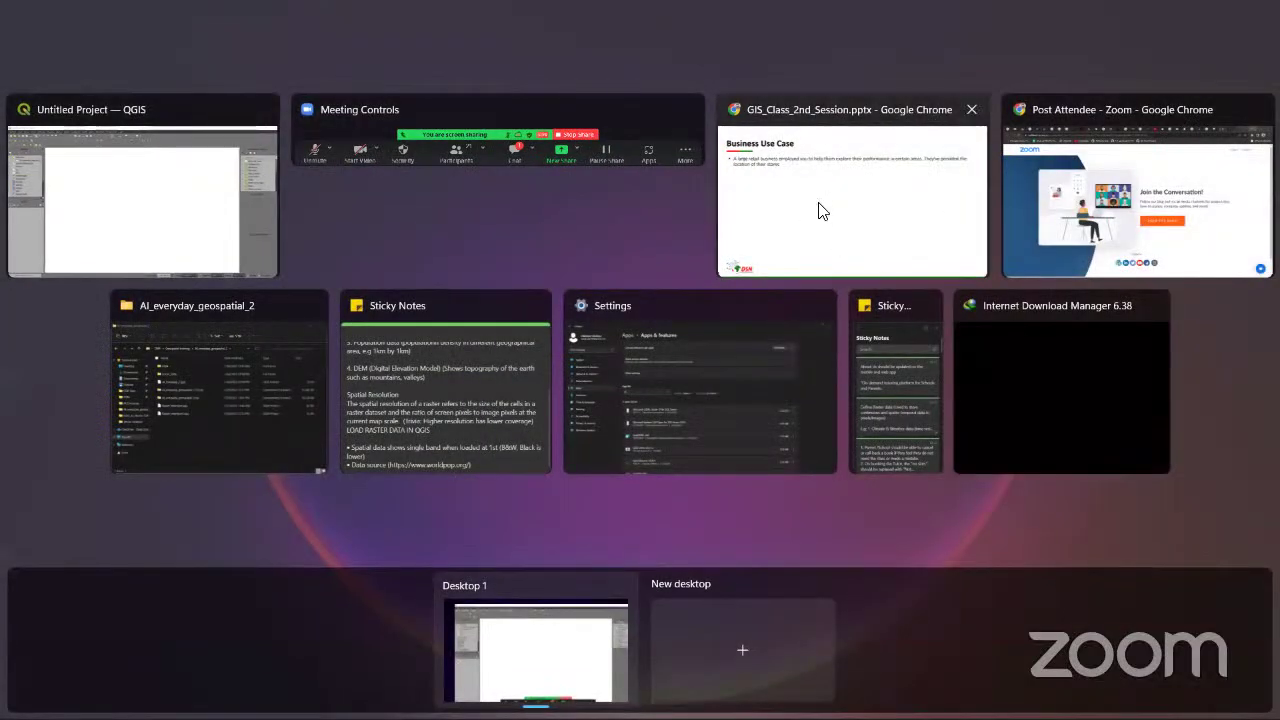
{"action": "left_click", "coordinate": [821, 211]}
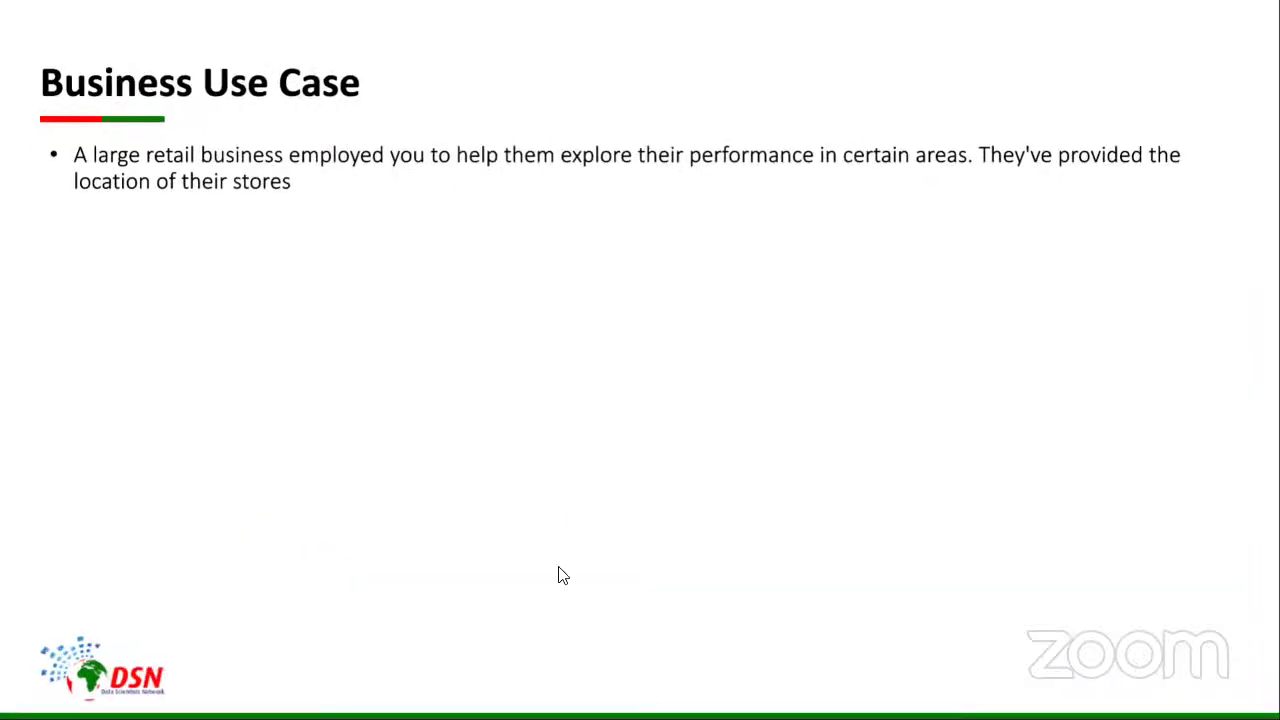
{"action": "key", "text": "Escape"}
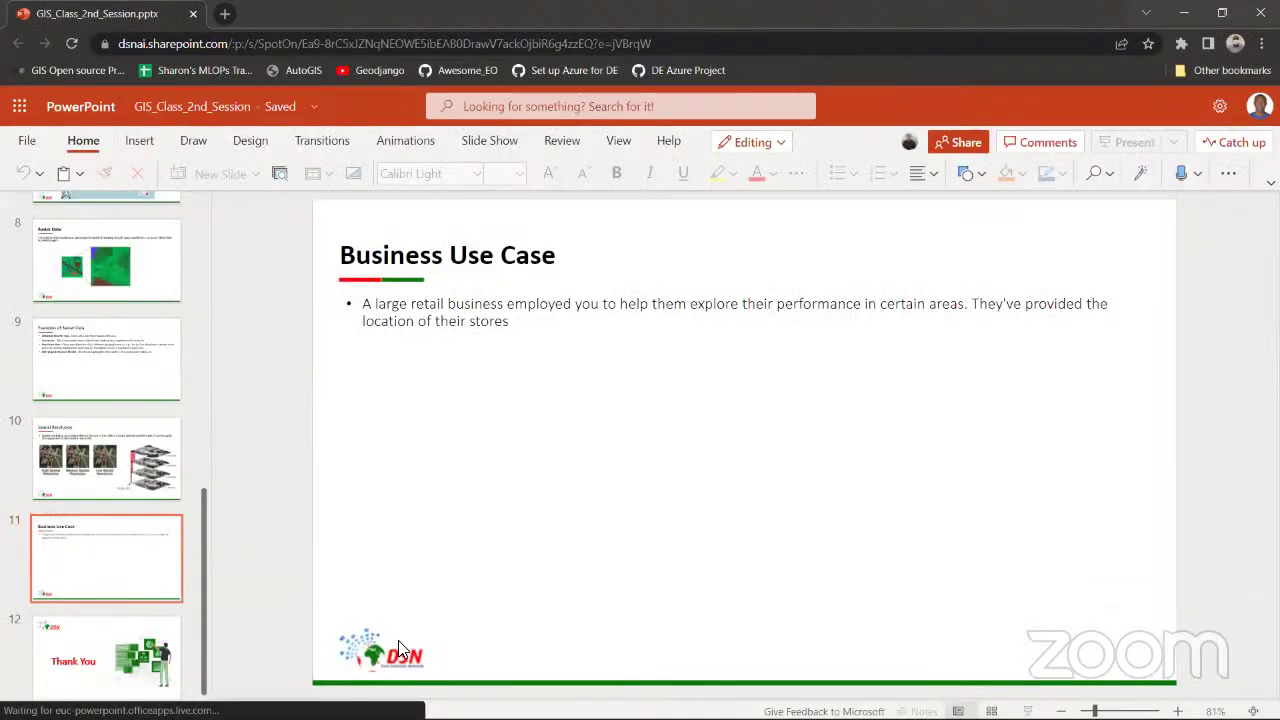
- Search Google for "worldpop" in a new browser tab and open the WorldPop website from the results
{"action": "left_click", "coordinate": [222, 12]}
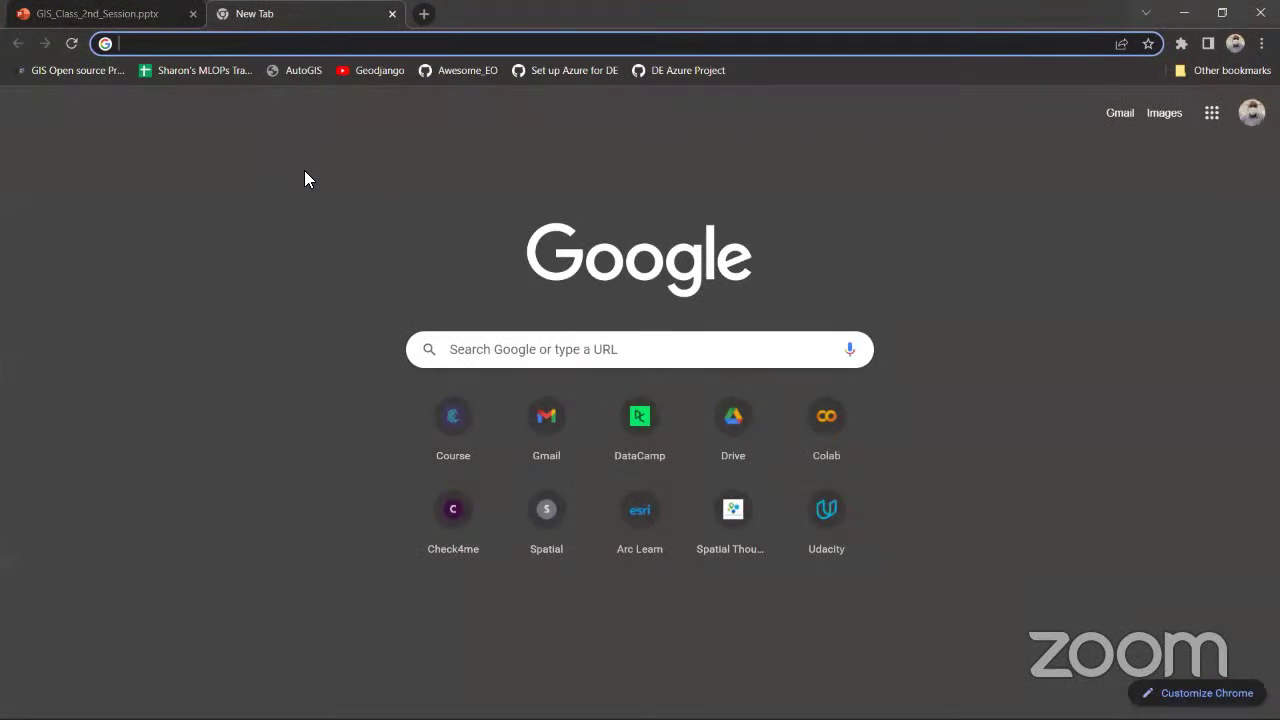
{"action": "type", "text": "world"}
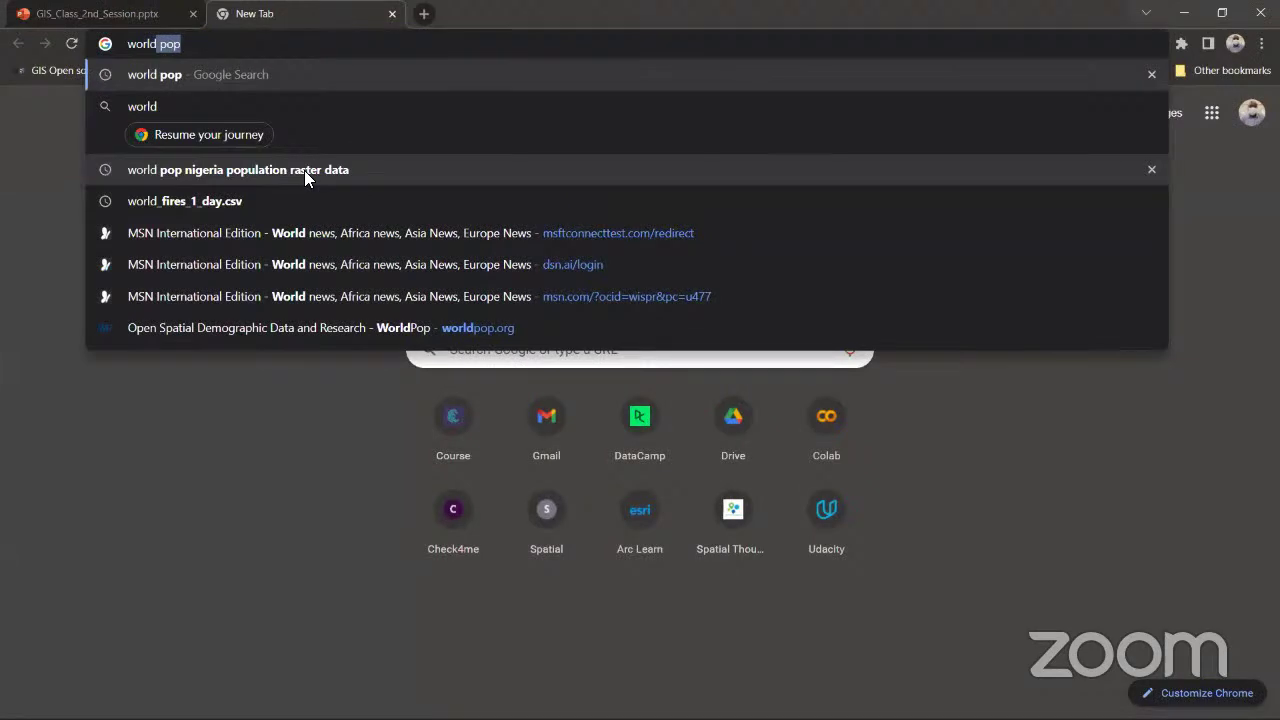
{"action": "type", "text": "pop"}
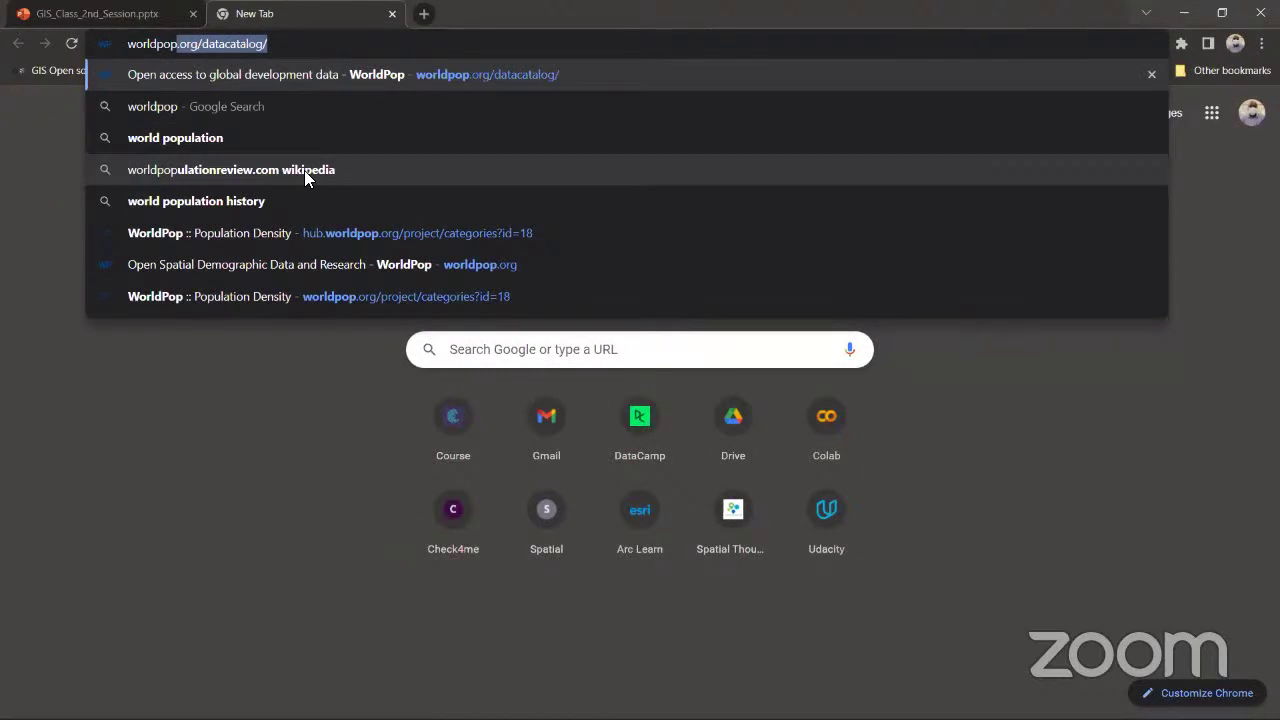
{"action": "type", "text": ".org/datacata"}
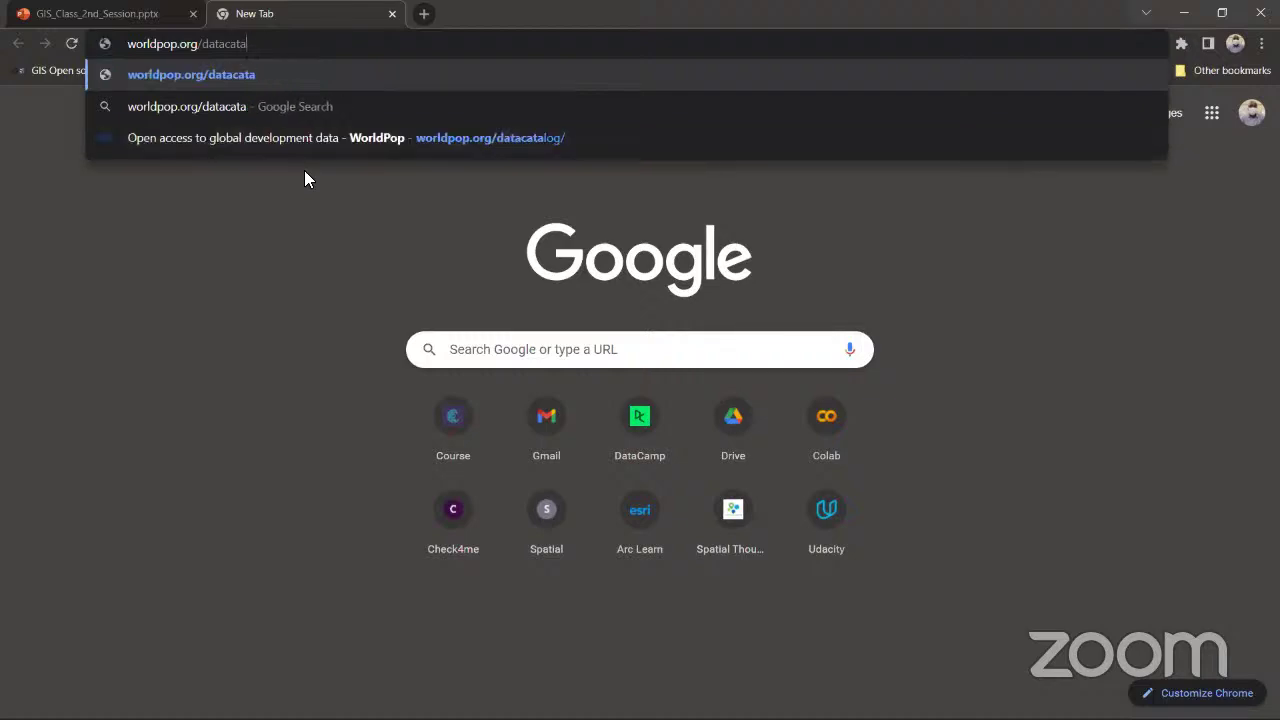
{"action": "key", "text": "BackSpace"}
{"action": "key", "text": "BackSpace"}
{"action": "key", "text": "BackSpace"}
{"action": "key", "text": "BackSpace"}
{"action": "key", "text": "BackSpace"}
{"action": "key", "text": "BackSpace"}
{"action": "key", "text": "BackSpace"}
{"action": "key", "text": "BackSpace"}
{"action": "key", "text": "BackSpace"}
{"action": "key", "text": "BackSpace"}
{"action": "key", "text": "BackSpace"}
{"action": "key", "text": "BackSpace"}
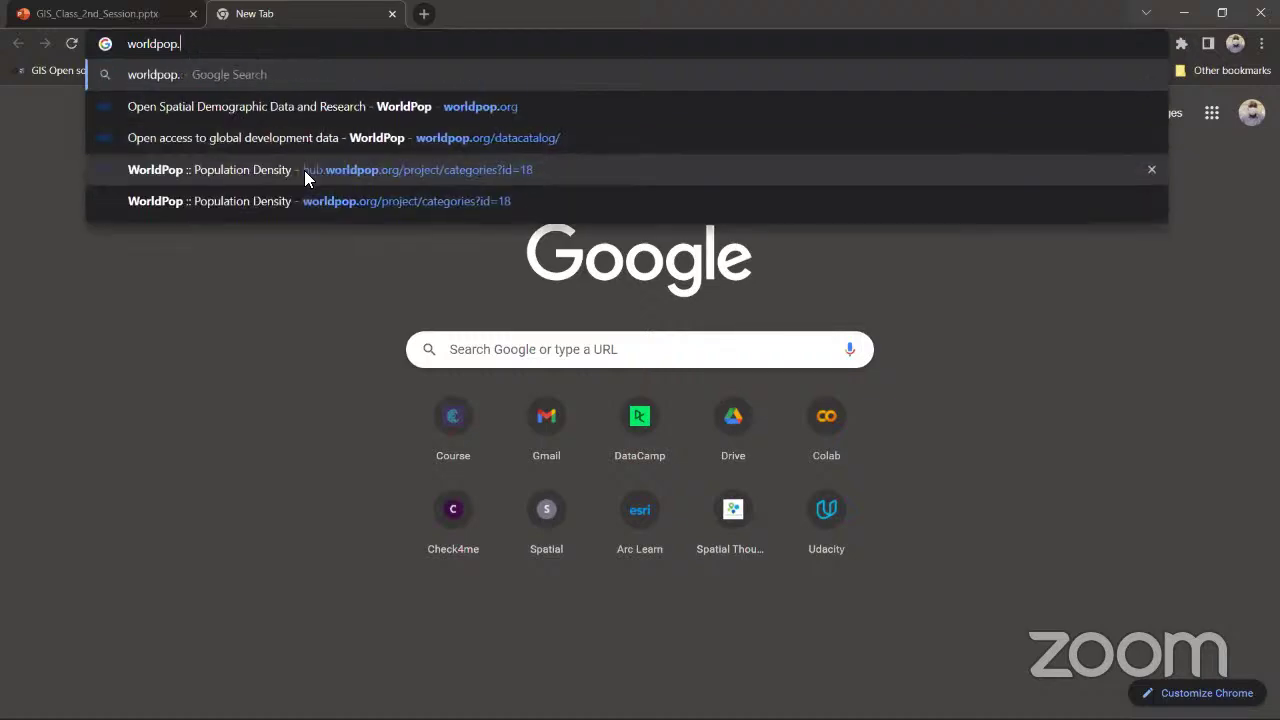
{"action": "key", "text": "BackSpace"}
{"action": "key", "text": "Return"}
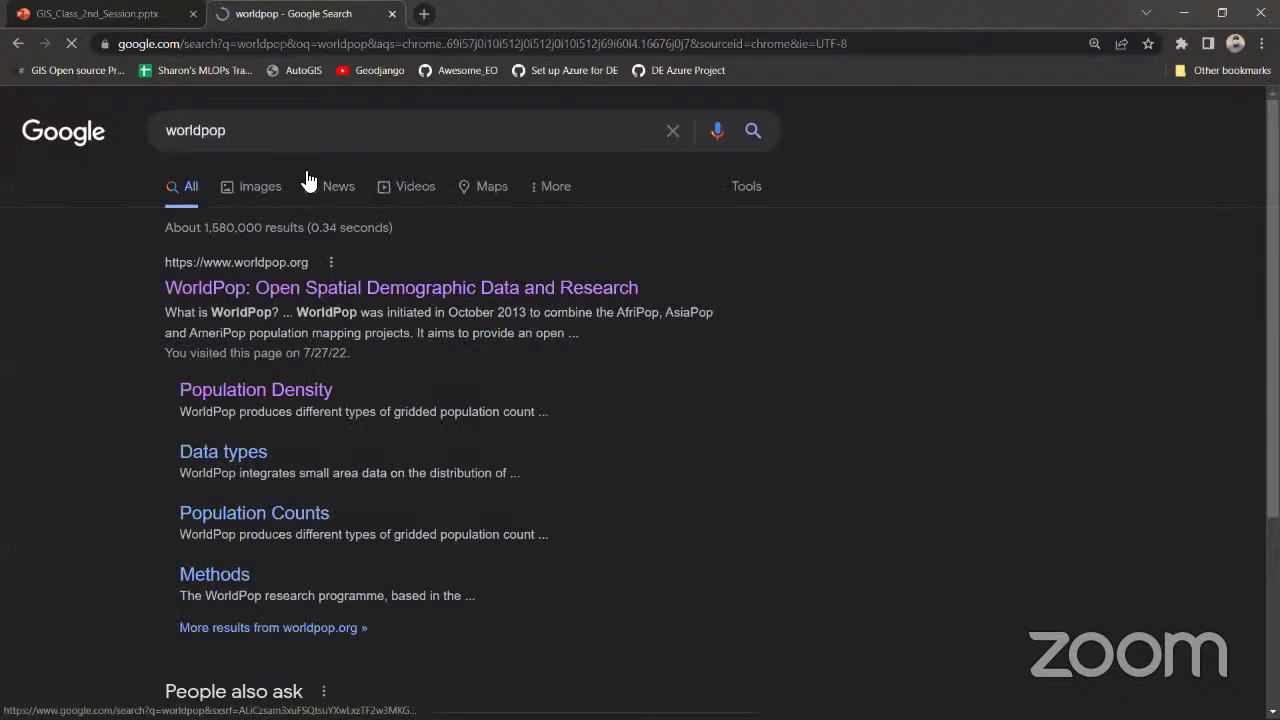
{"action": "left_click", "coordinate": [332, 291]}
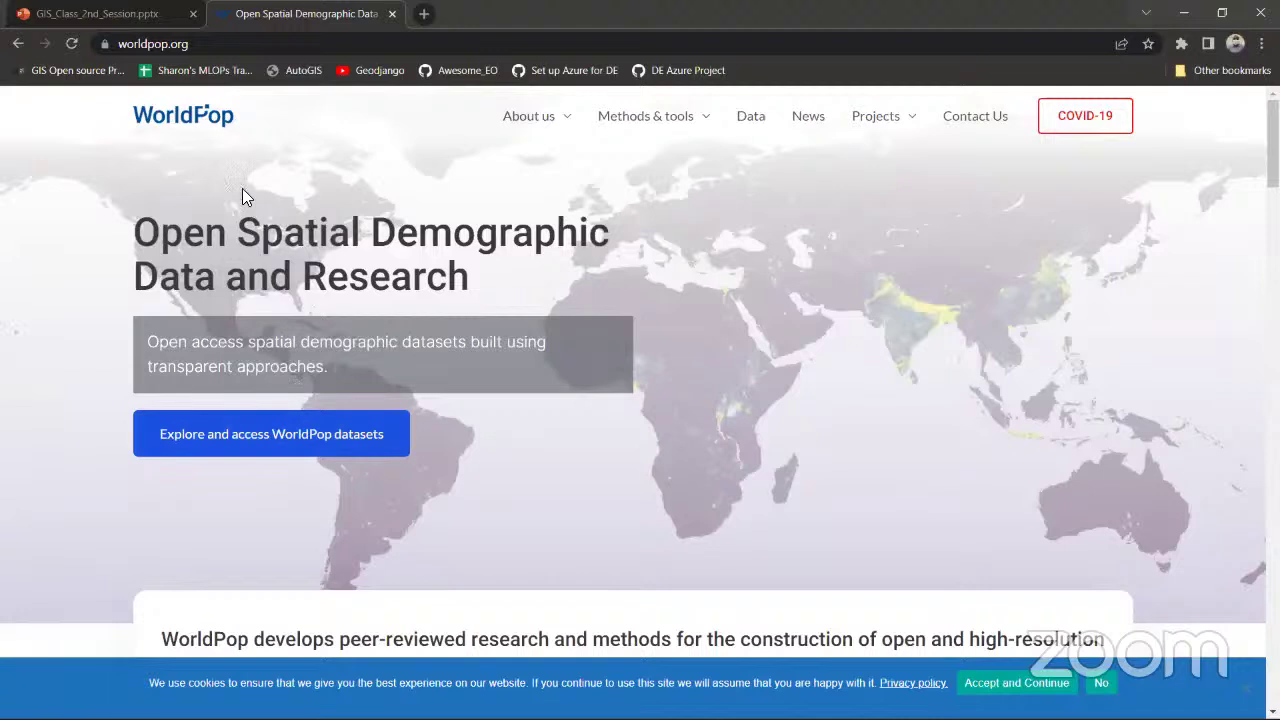
- Go to WorldPop's data catalogue and open the Population Density category
{"action": "mouse_move", "coordinate": [575, 135]}
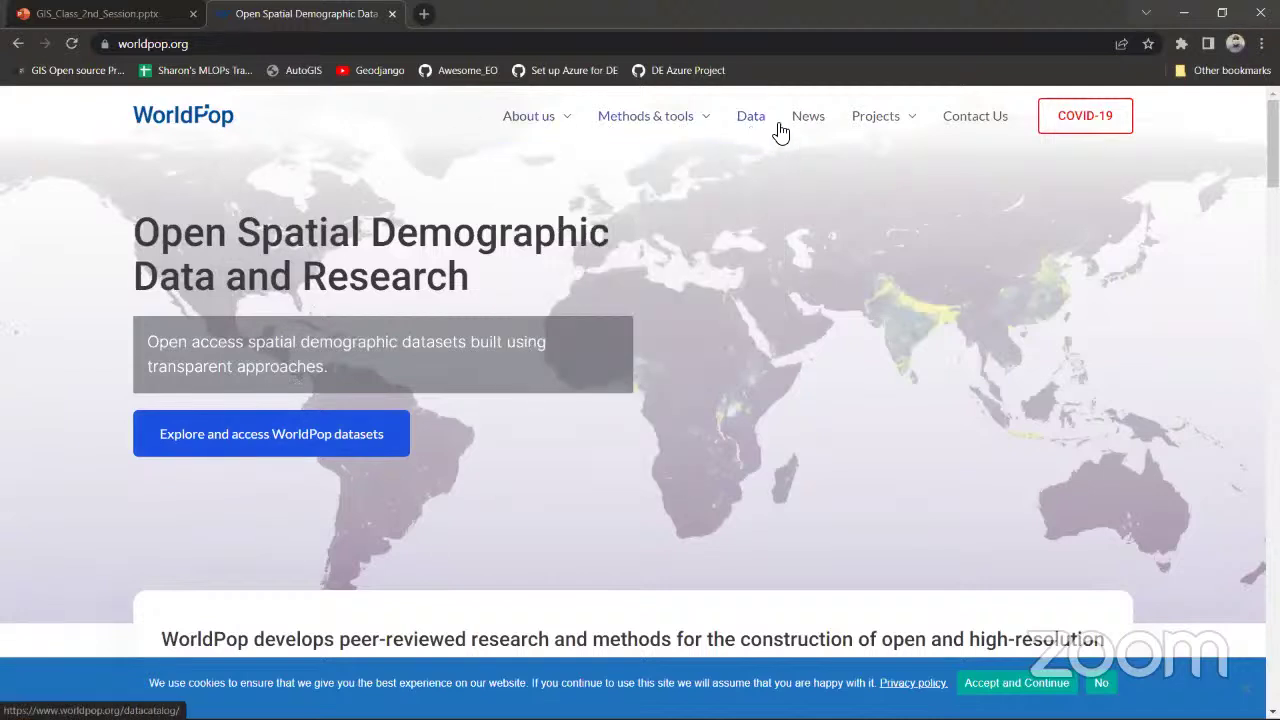
{"action": "mouse_move", "coordinate": [870, 140]}
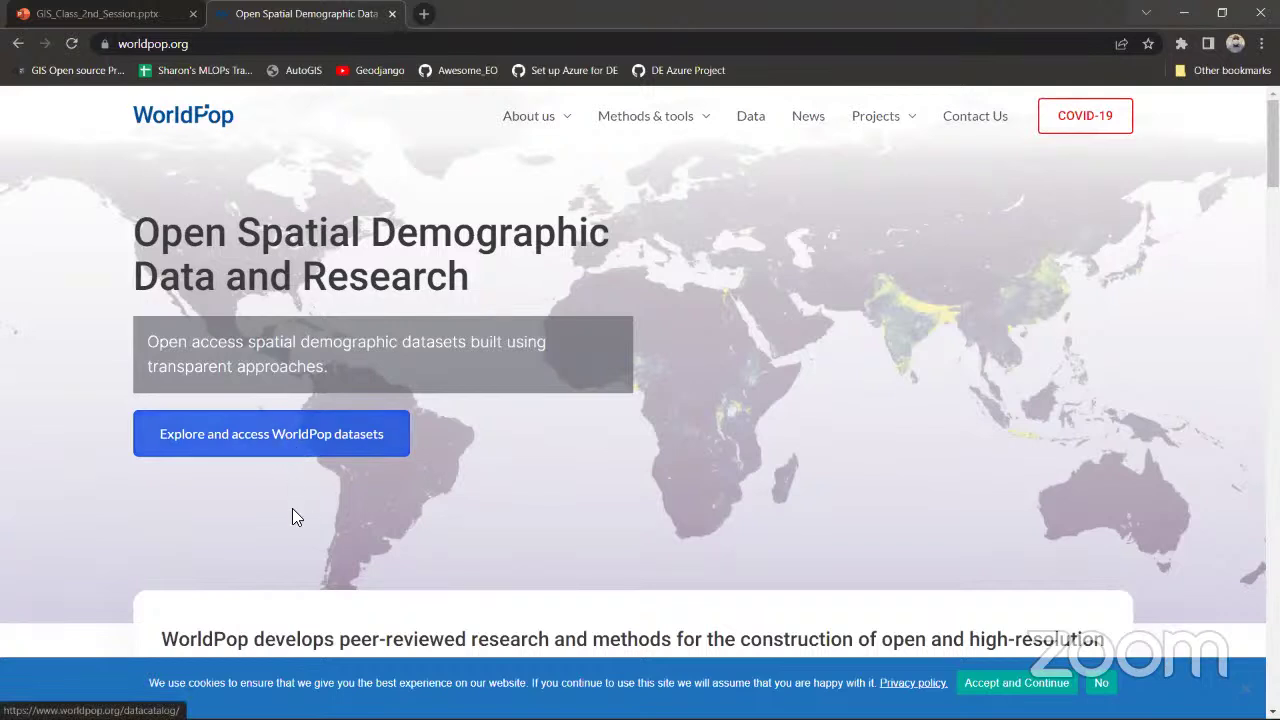
{"action": "left_click", "coordinate": [748, 122]}
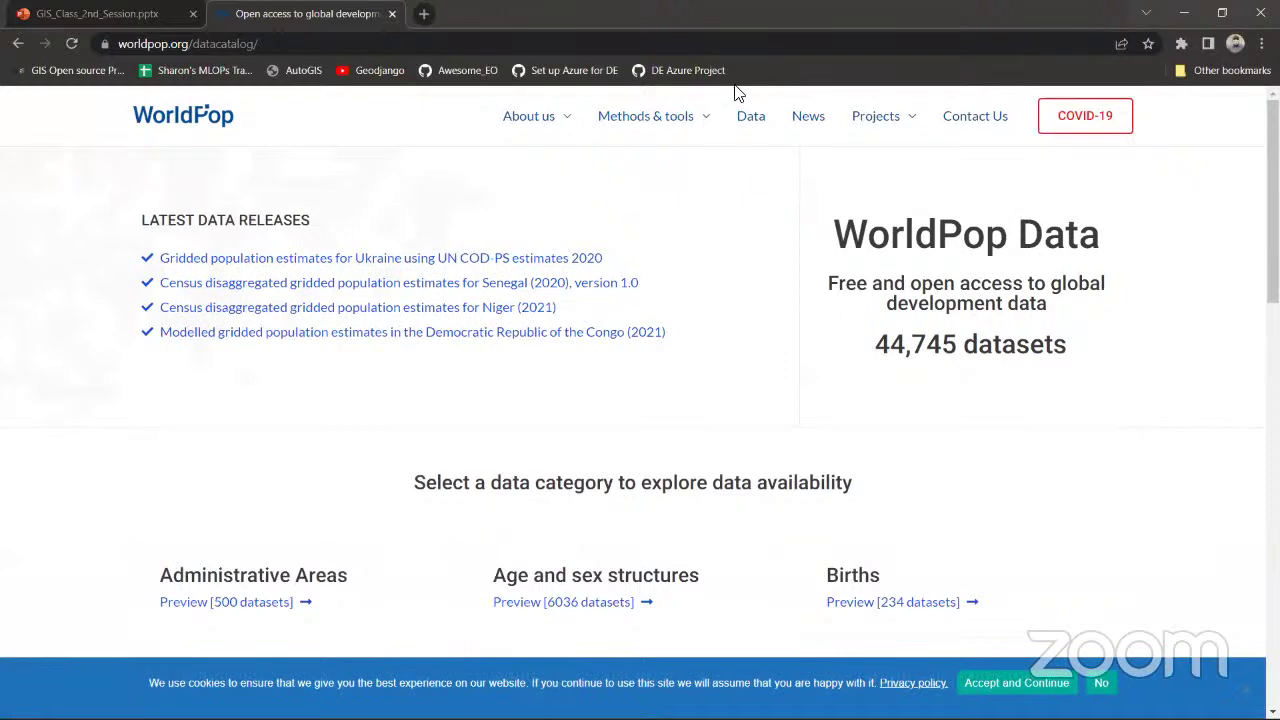
{"action": "scroll", "coordinate": [670, 355], "scroll_direction": "down", "scroll_amount": 4}
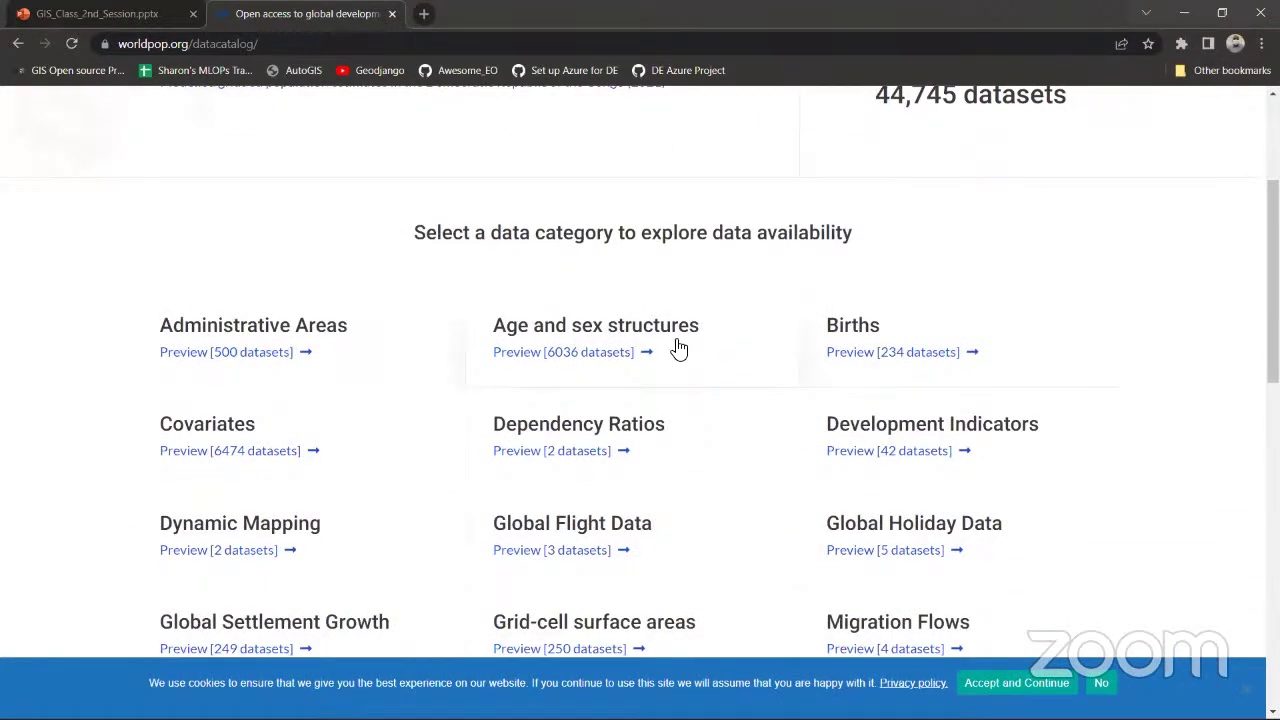
{"action": "scroll", "coordinate": [683, 290], "scroll_direction": "down", "scroll_amount": 1}
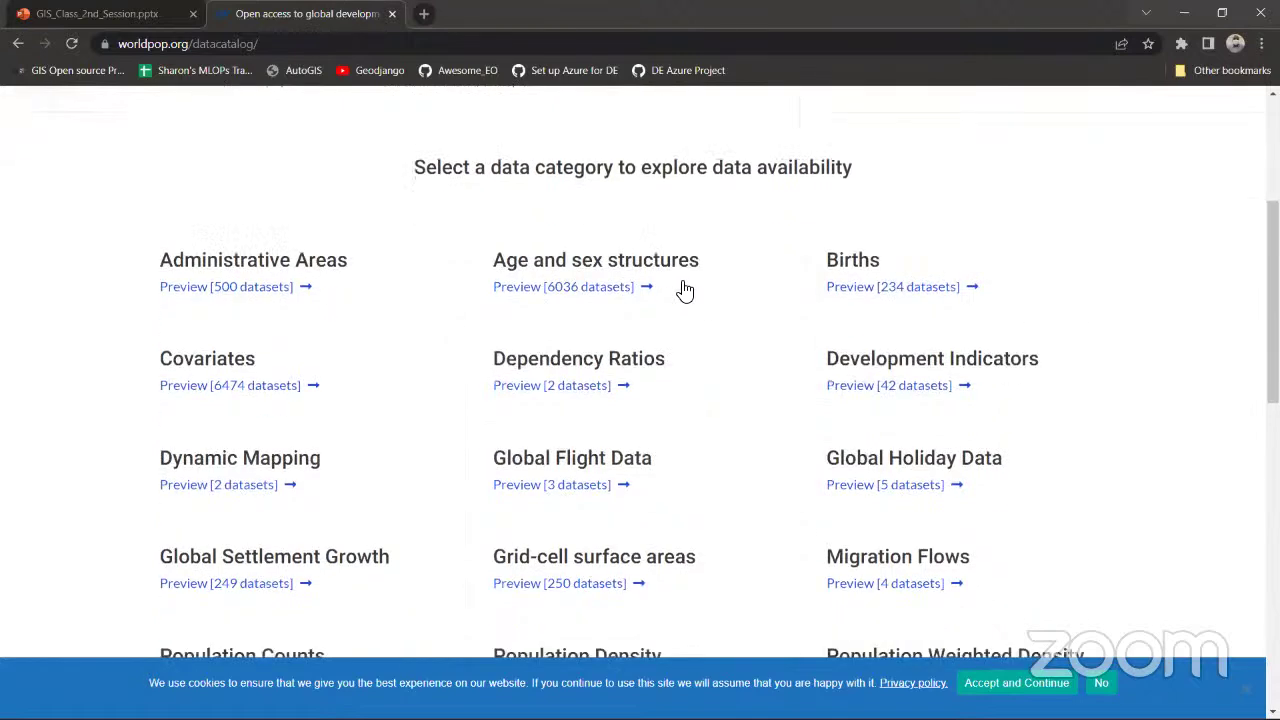
{"action": "scroll", "coordinate": [684, 295], "scroll_direction": "down", "scroll_amount": 2}
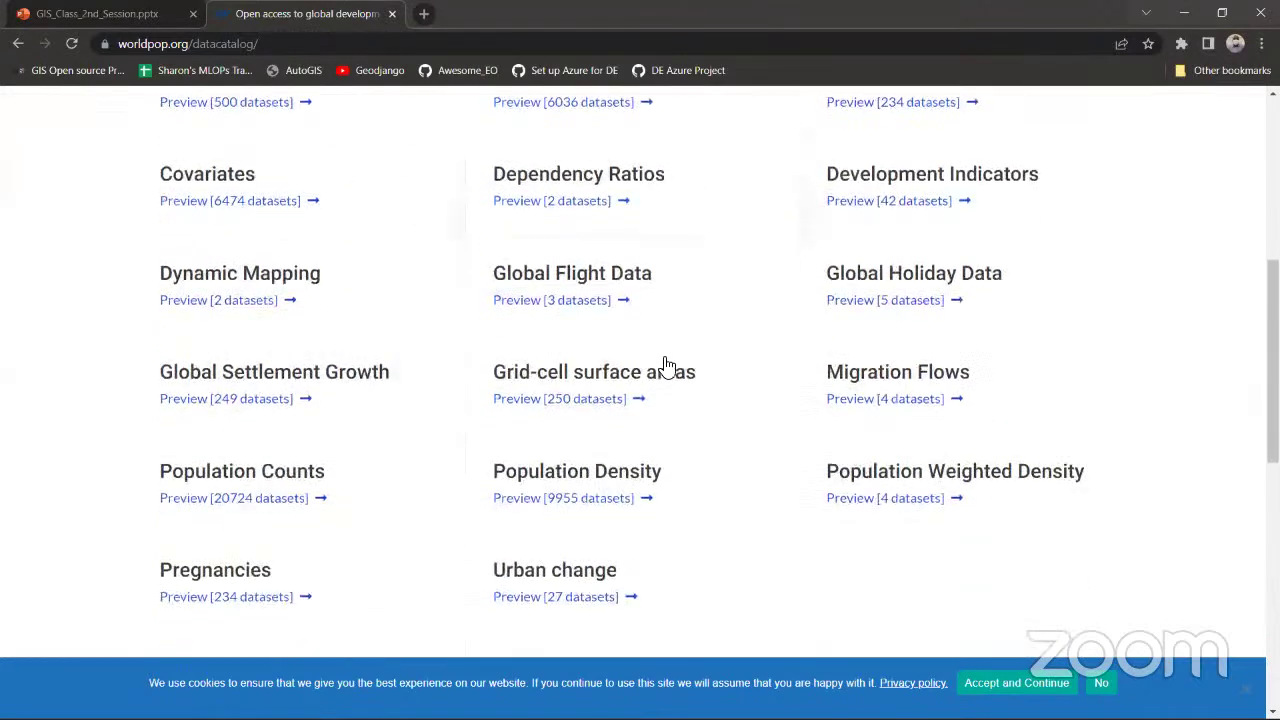
{"action": "left_click", "coordinate": [636, 484]}
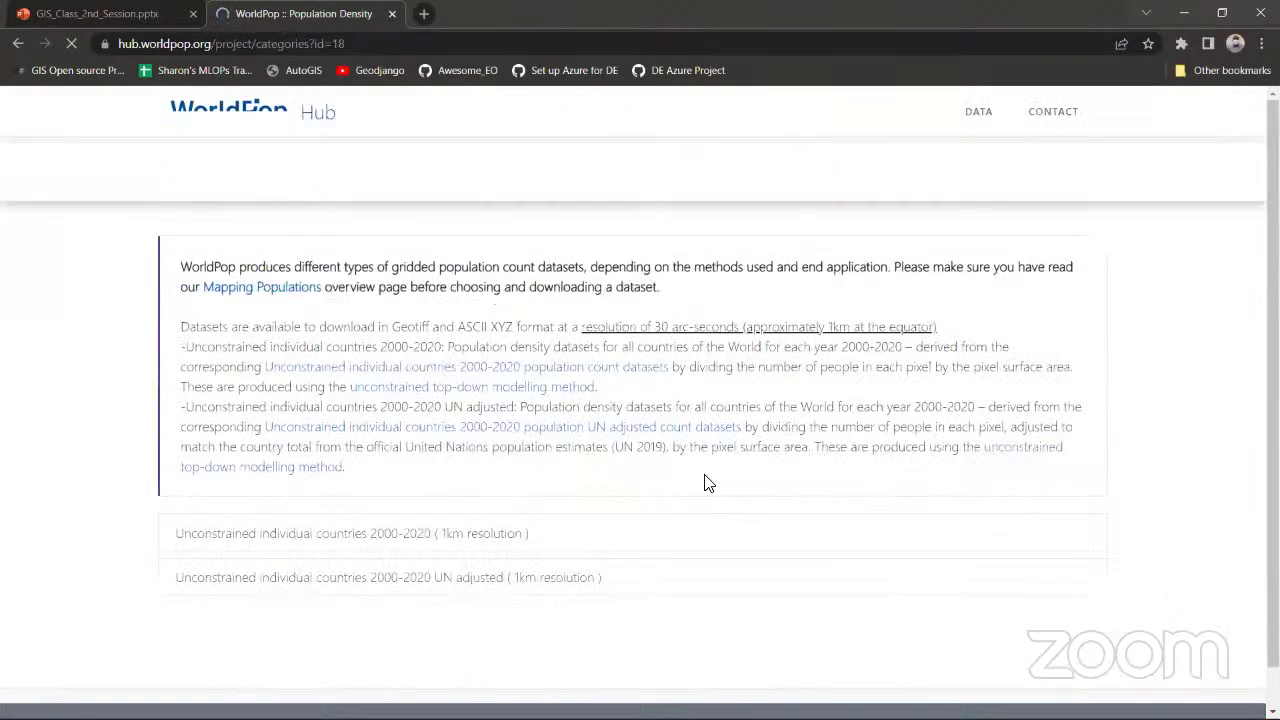
- Open the "Unconstrained individual countries 2000-2020 UN adjusted (1km resolution)" listing and filter it by "nigeria"
{"action": "scroll", "coordinate": [704, 484], "scroll_direction": "down", "scroll_amount": 1}
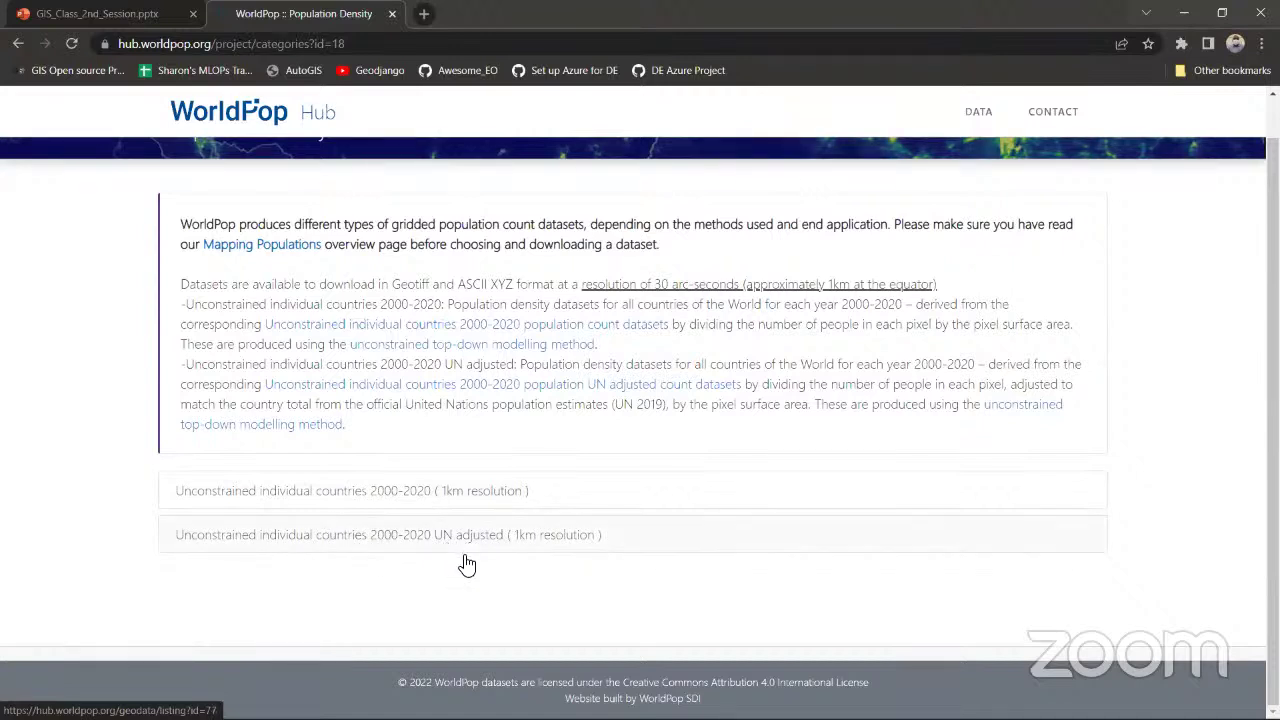
{"action": "left_click", "coordinate": [561, 549]}
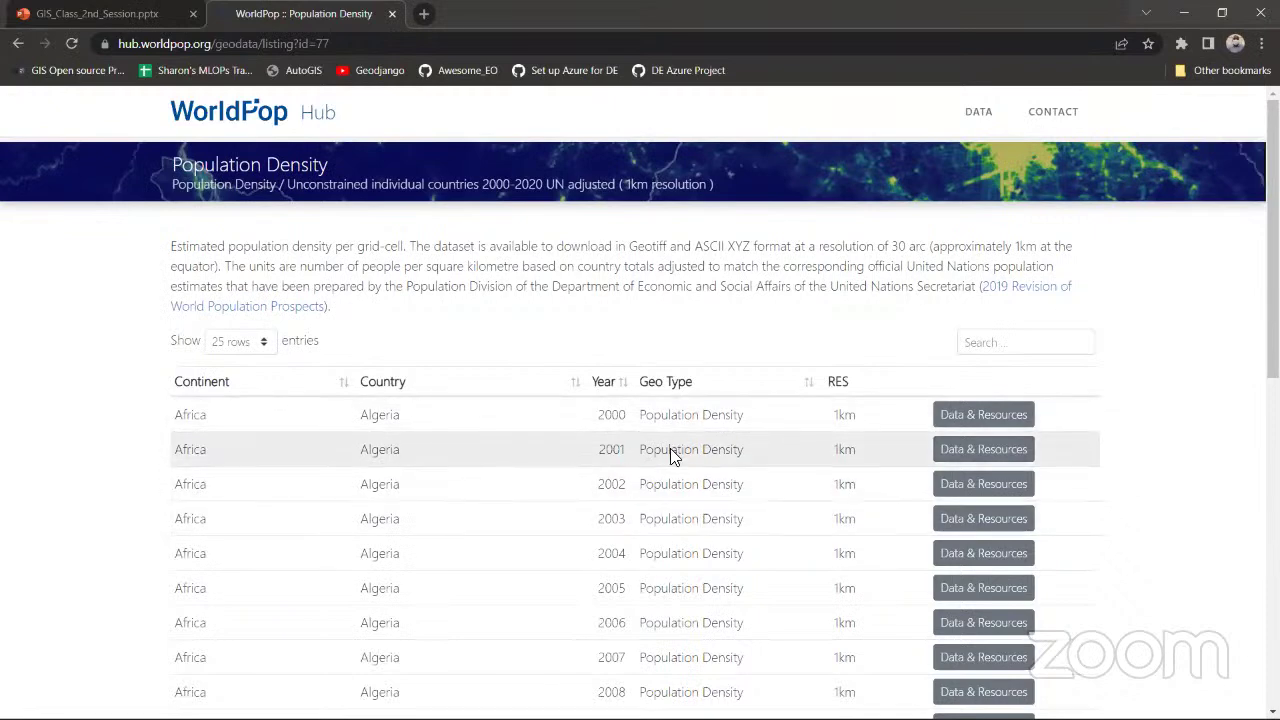
{"action": "left_click", "coordinate": [985, 345]}
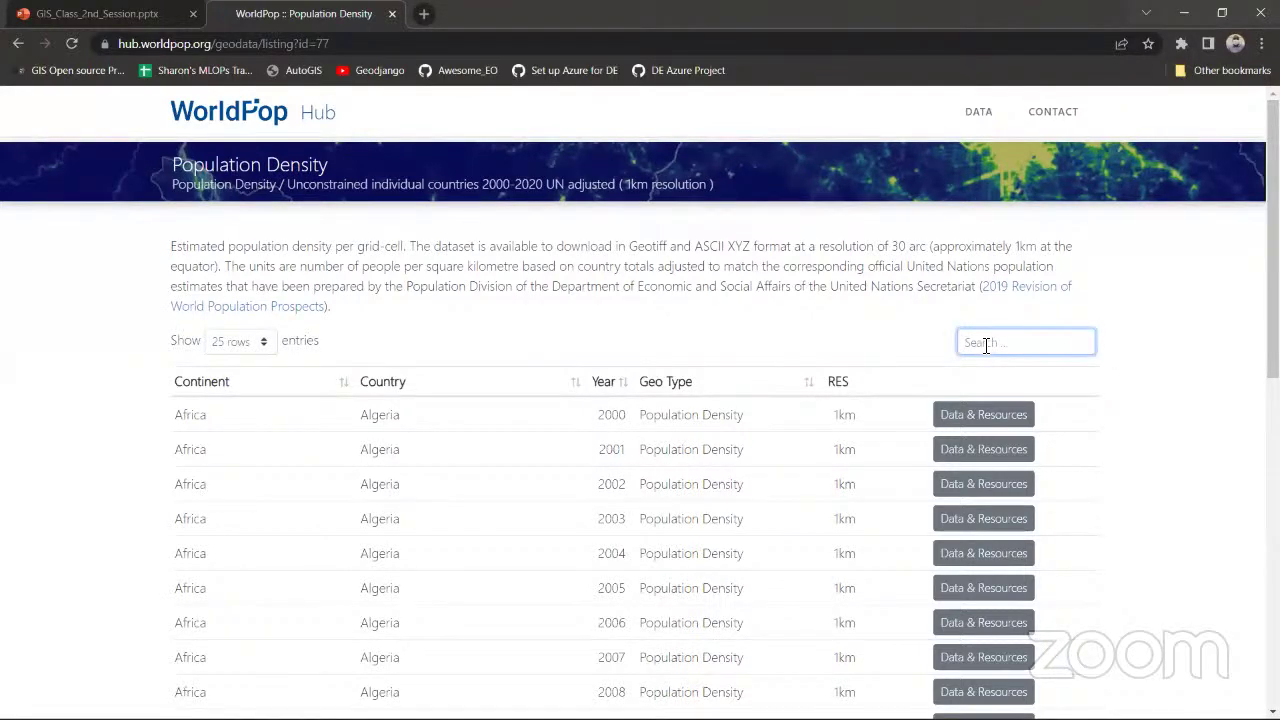
{"action": "type", "text": "niger"}
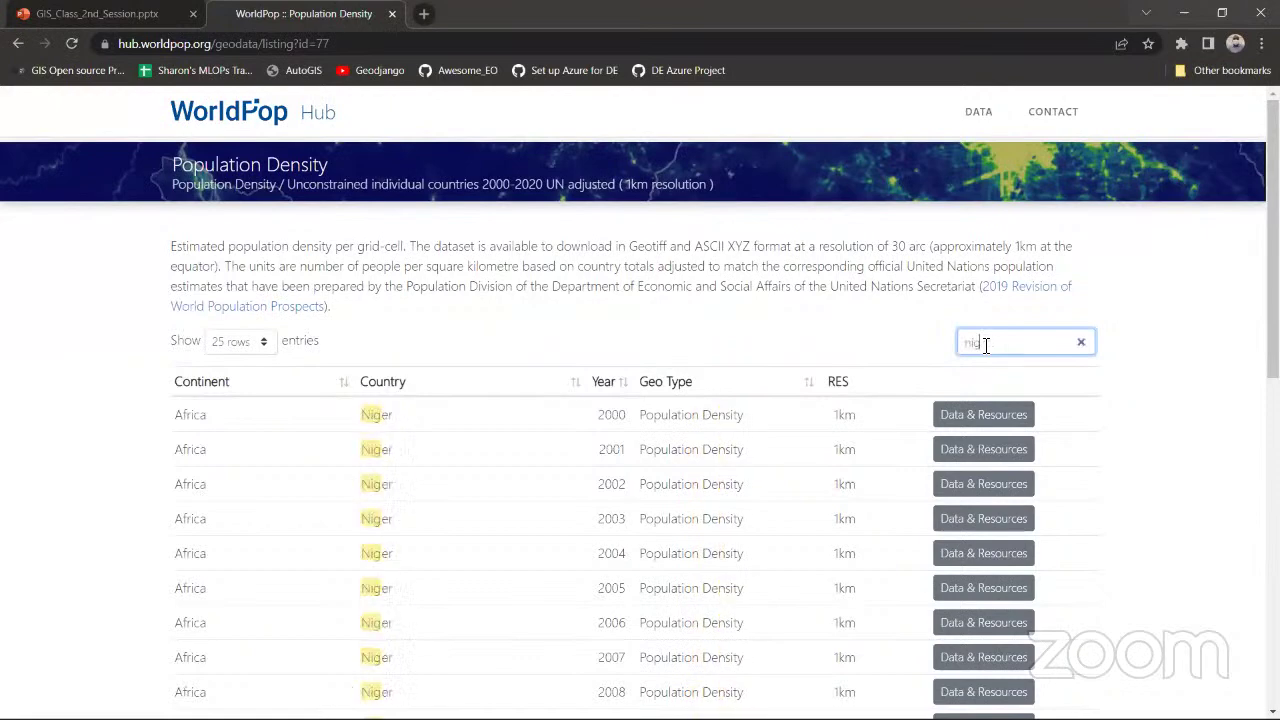
{"action": "type", "text": "ia"}
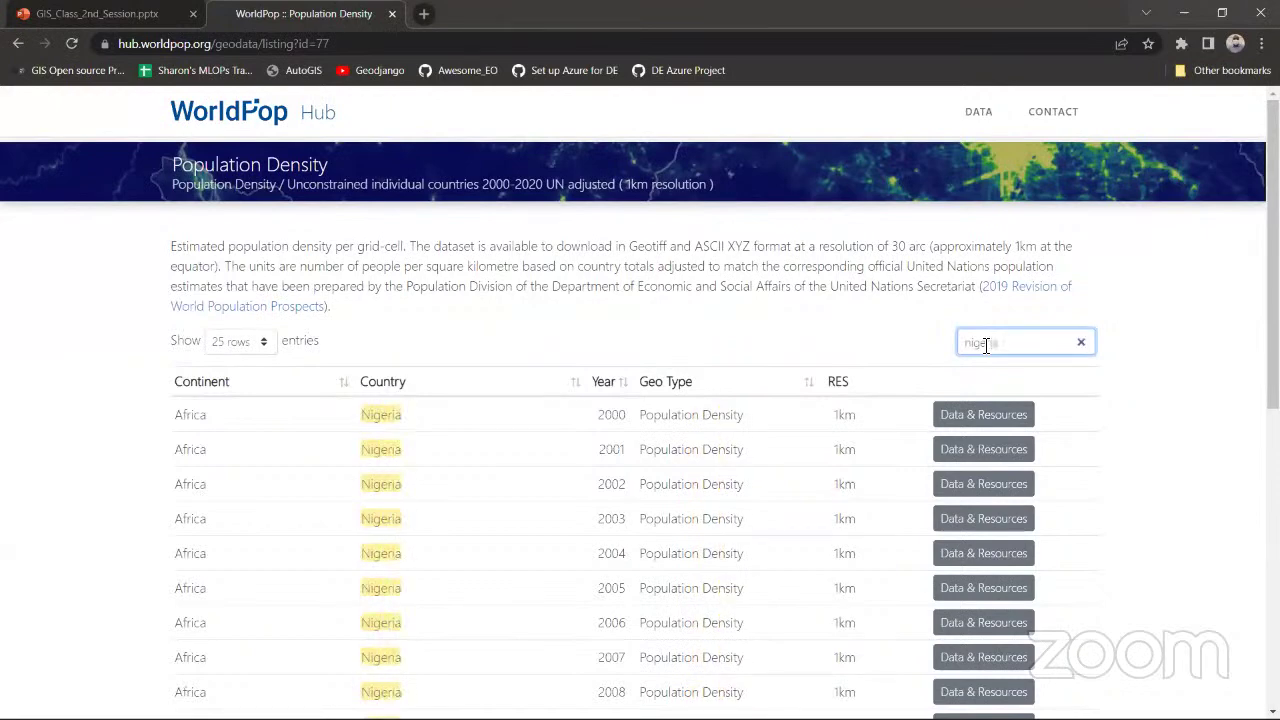
- Open the data and resources page of Nigeria's 2010 population density dataset
{"action": "scroll", "coordinate": [842, 414], "scroll_direction": "down", "scroll_amount": 1}
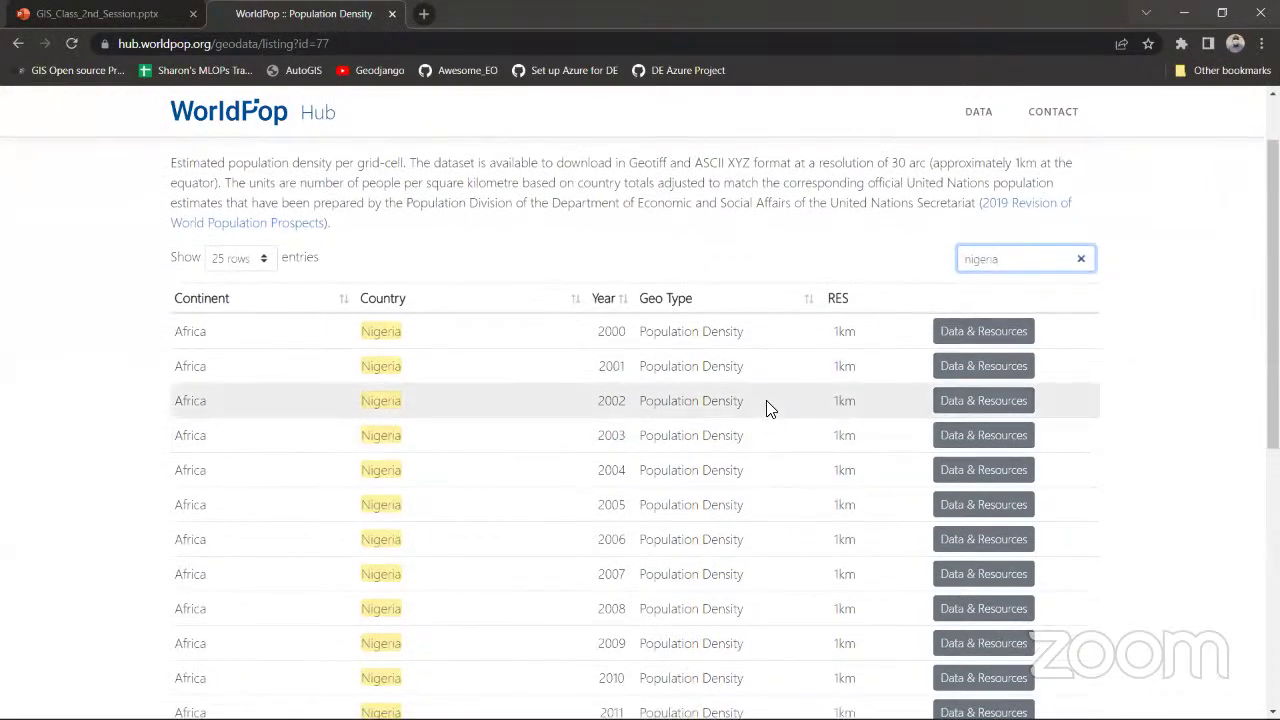
{"action": "scroll", "coordinate": [769, 408], "scroll_direction": "down", "scroll_amount": 1}
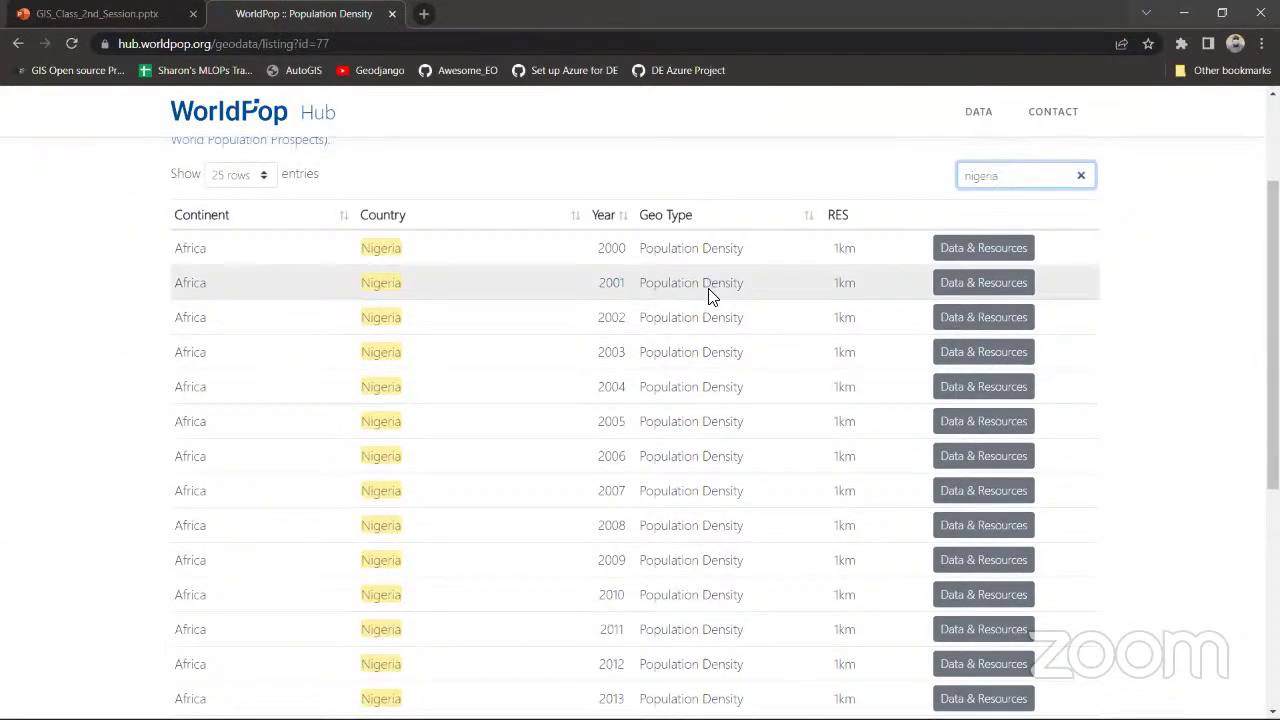
{"action": "scroll", "coordinate": [710, 293], "scroll_direction": "down", "scroll_amount": 4}
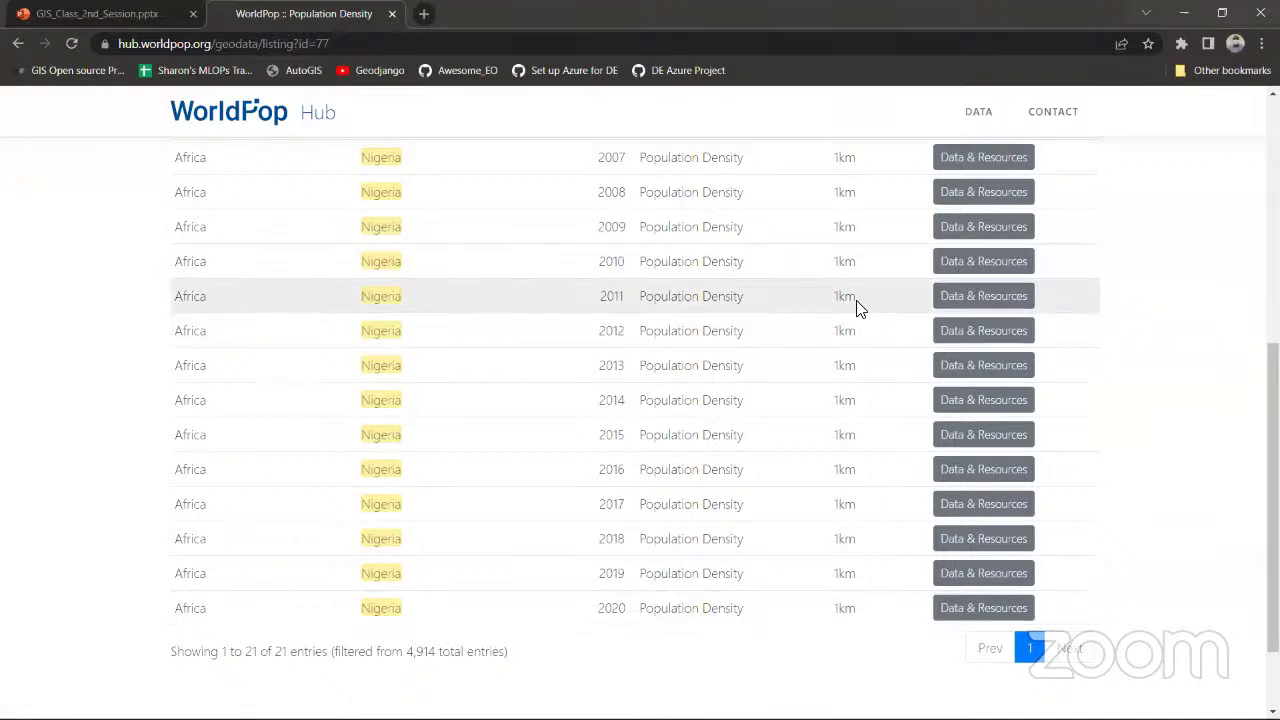
{"action": "left_click", "coordinate": [988, 265]}
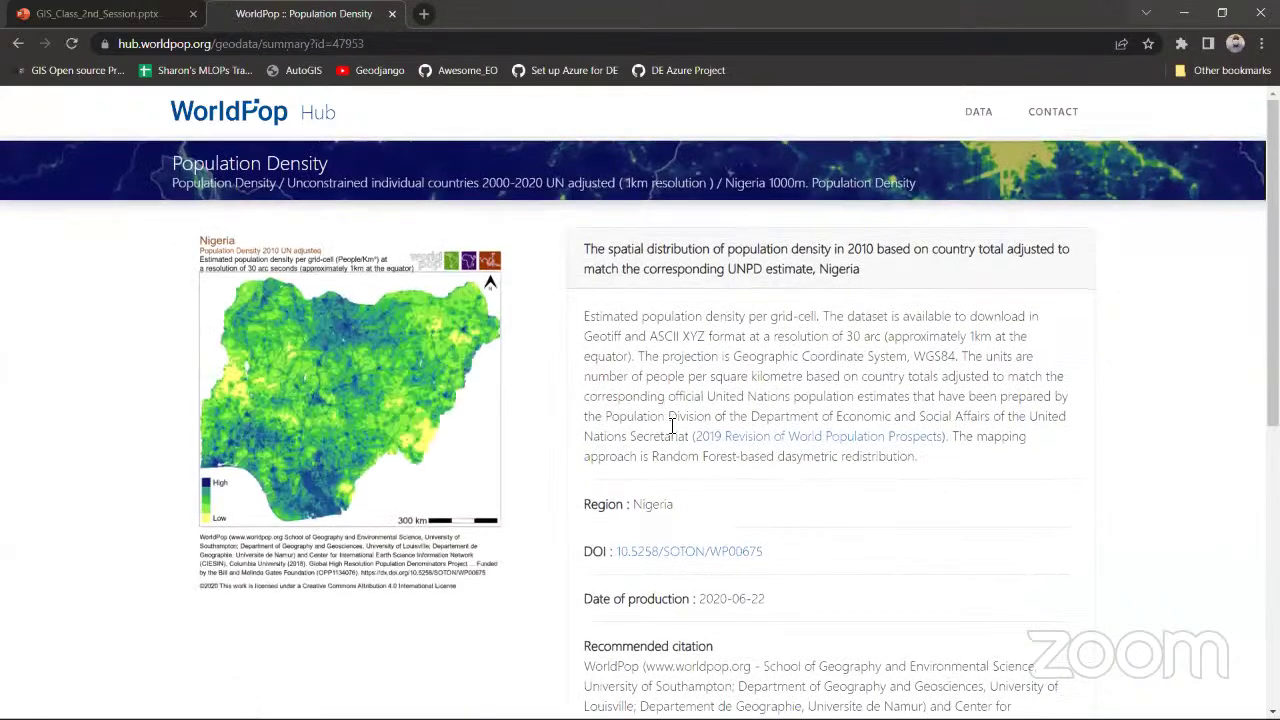
- Request the GeoTIFF file nga_pd_2010_1km_UNadj.tif, choosing to add the duplicate and overwrite the existing file
{"action": "scroll", "coordinate": [664, 407], "scroll_direction": "down", "scroll_amount": 5}
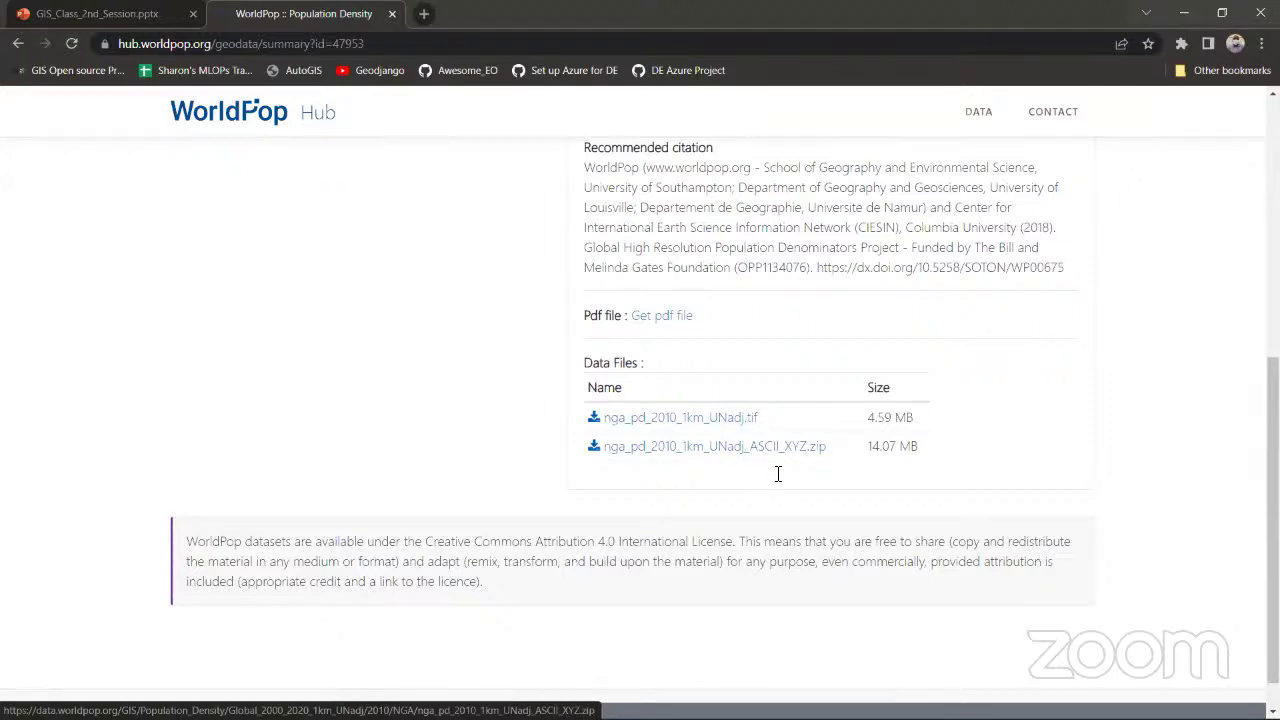
{"action": "left_click", "coordinate": [738, 428]}
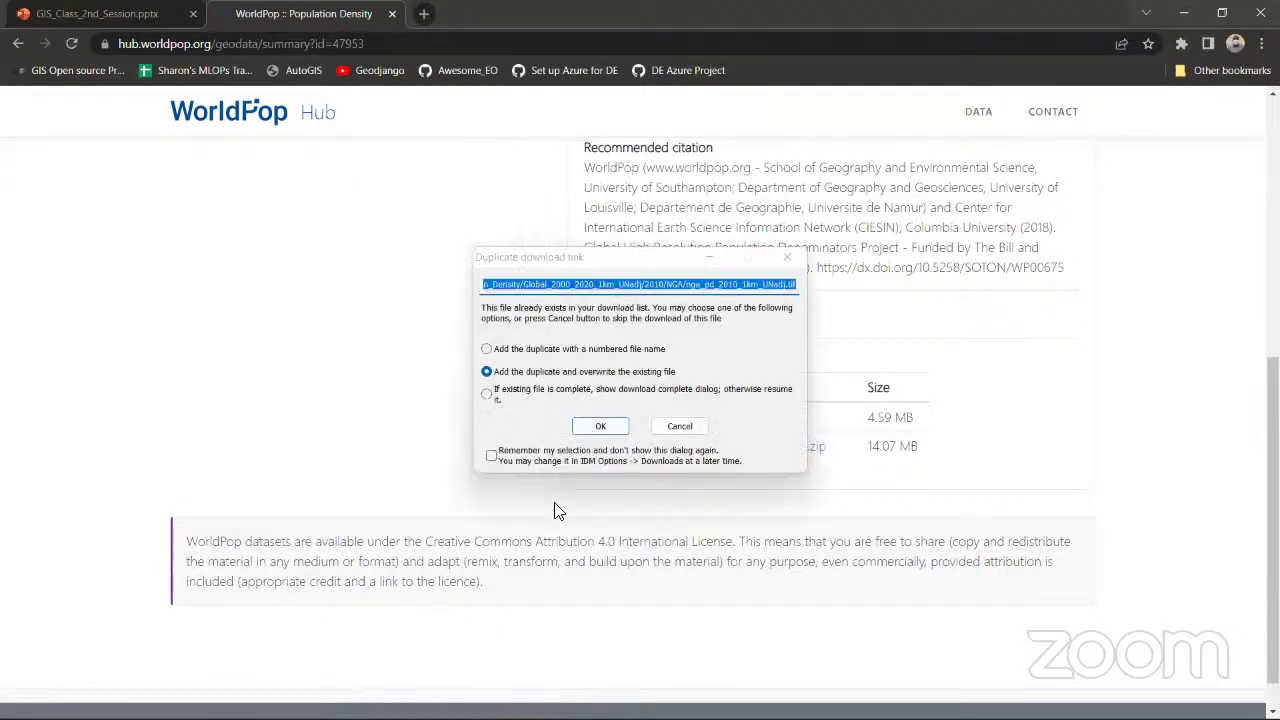
{"action": "left_click", "coordinate": [611, 428]}
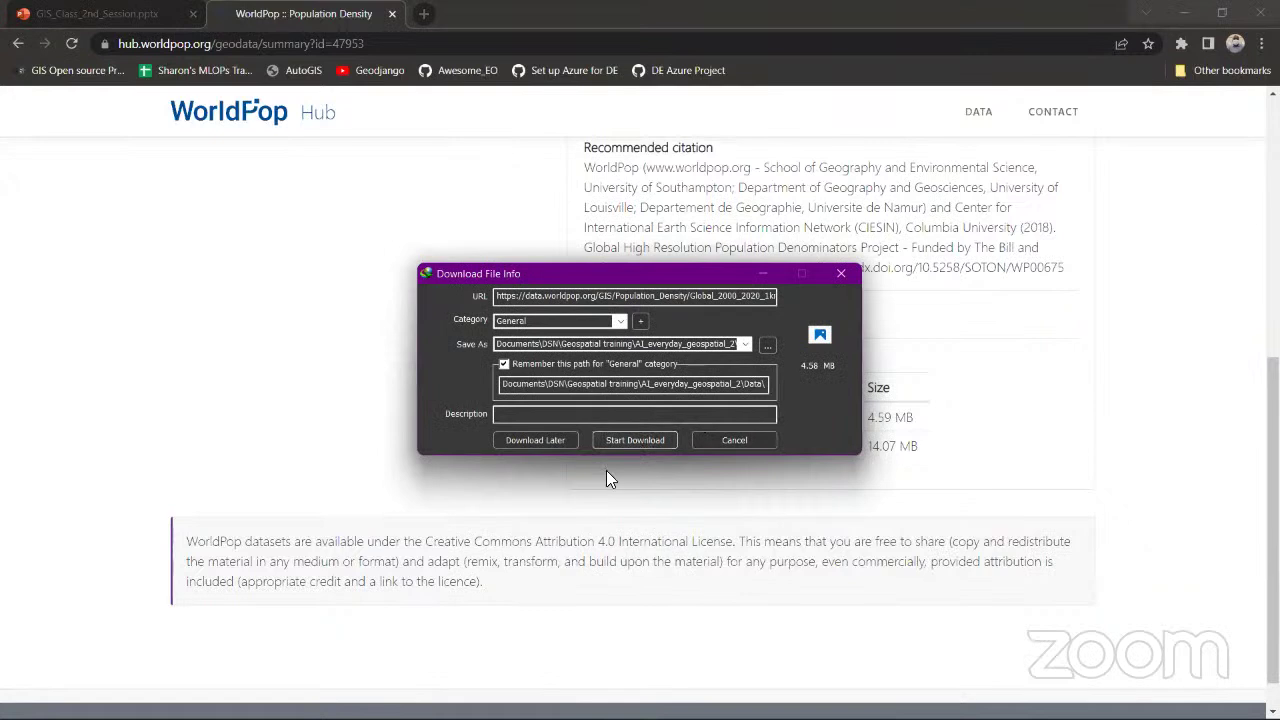
- Set the save location of nga_pd_2010_1km_UNadj.tif to the Downloads folder and start the download
{"action": "left_click", "coordinate": [767, 344]}
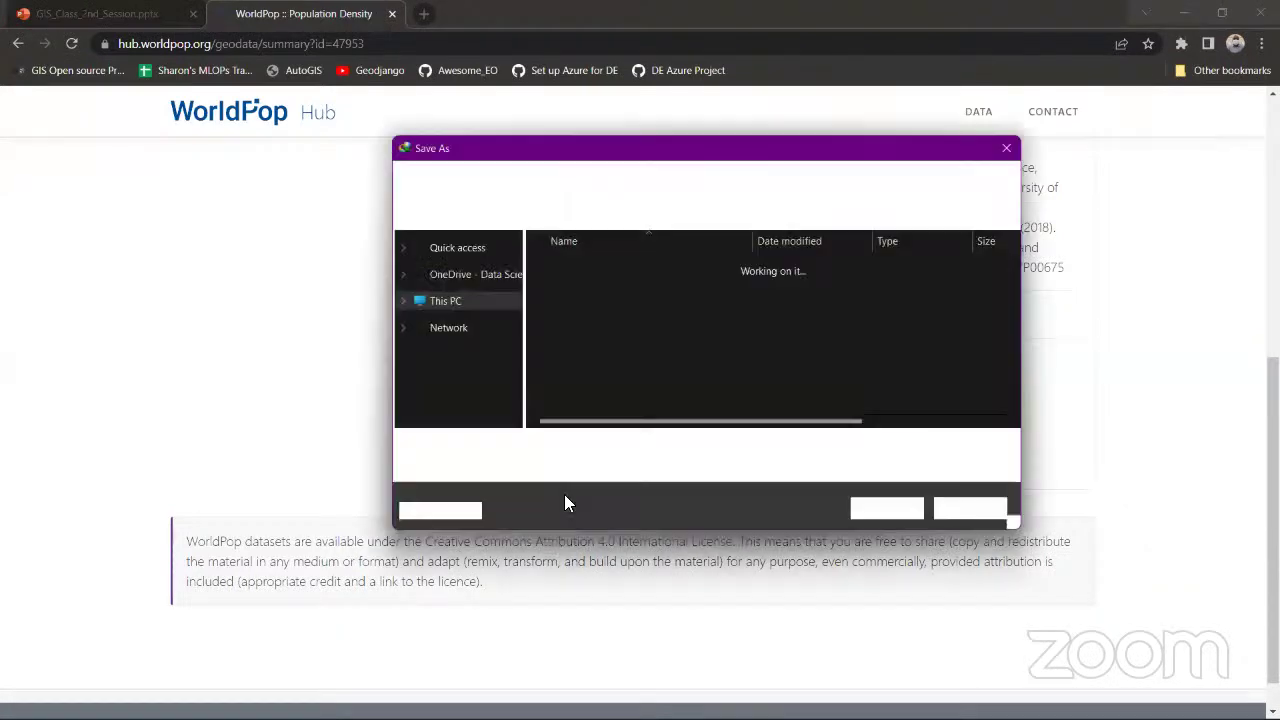
{"action": "scroll", "coordinate": [463, 286], "scroll_direction": "up", "scroll_amount": 3}
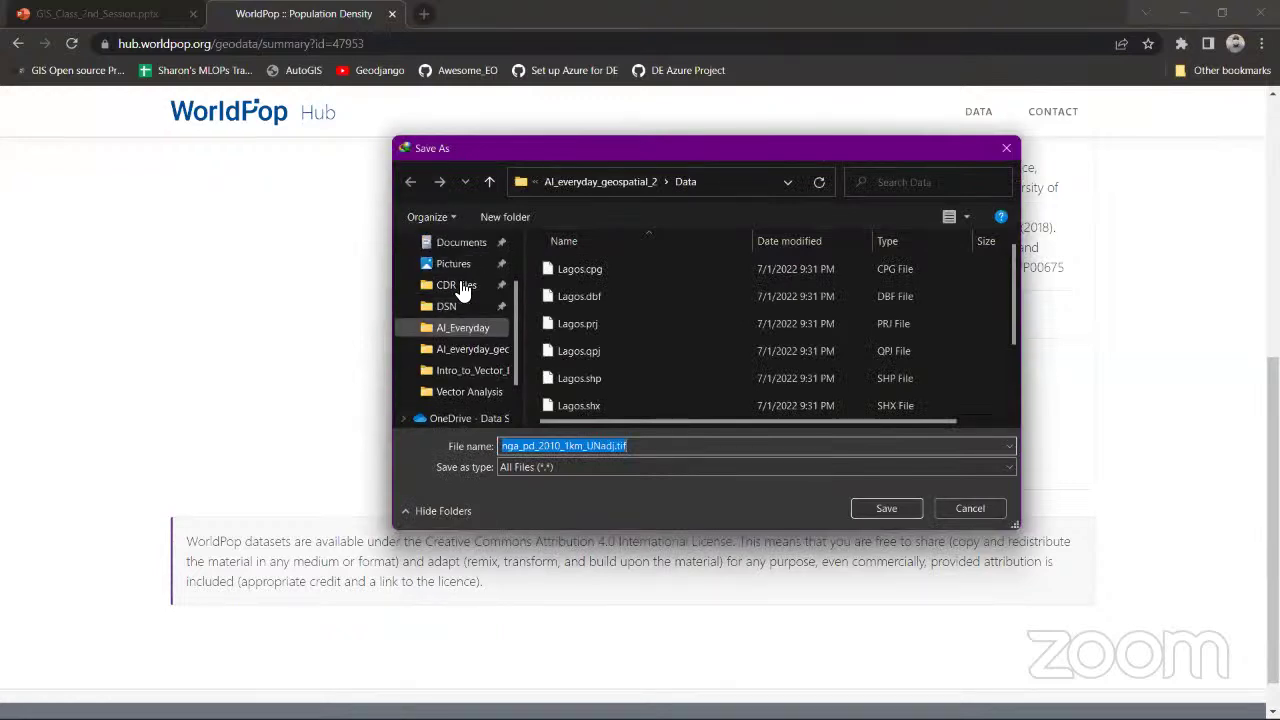
{"action": "left_click", "coordinate": [462, 245]}
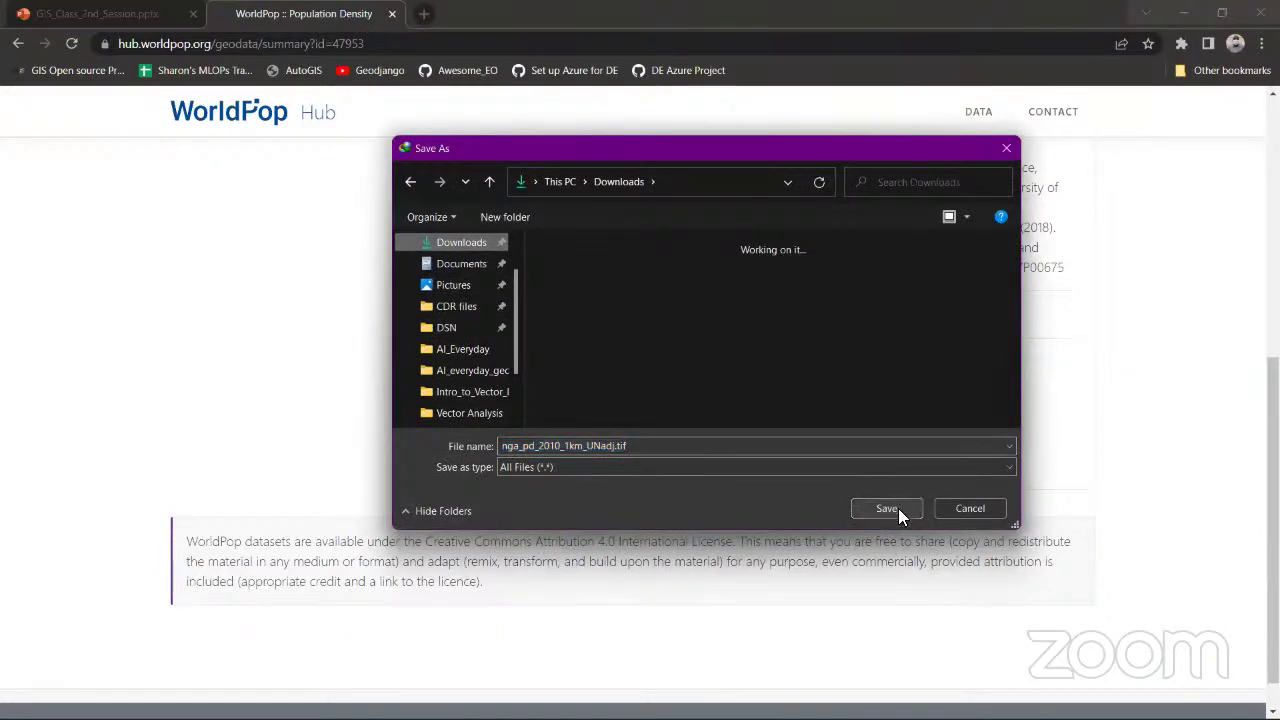
{"action": "left_click", "coordinate": [886, 508]}
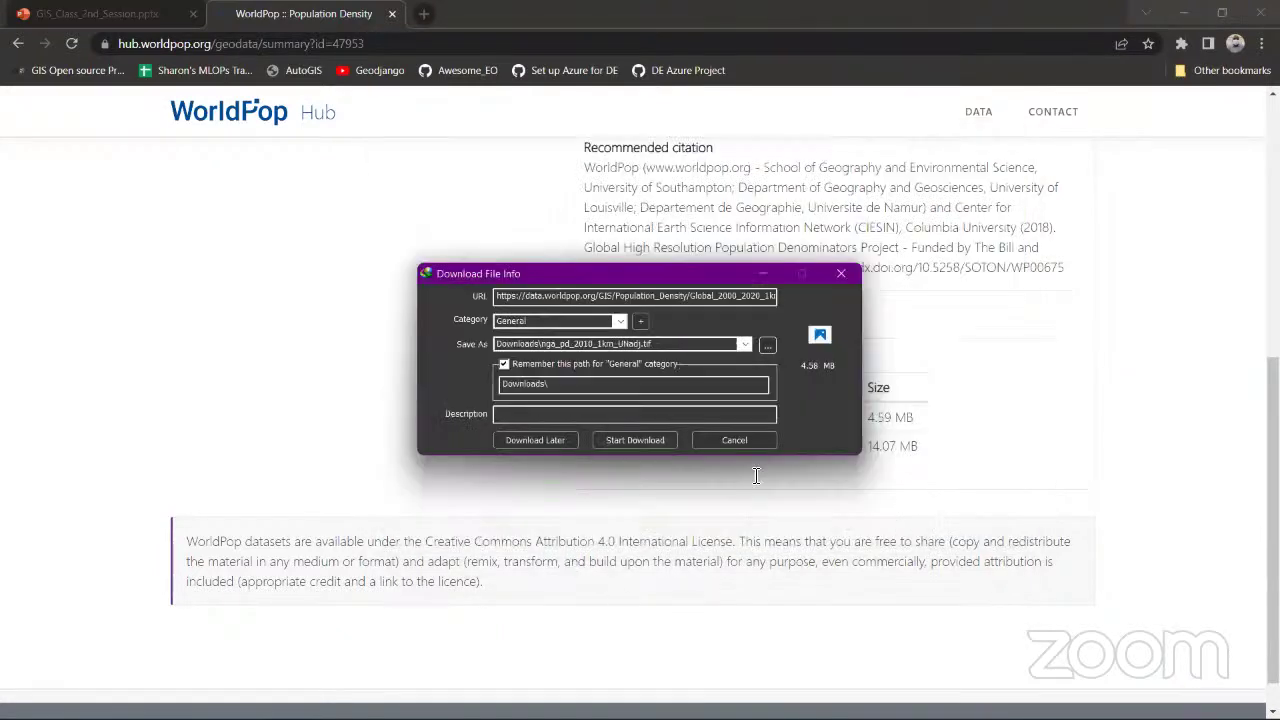
{"action": "left_click", "coordinate": [627, 440]}
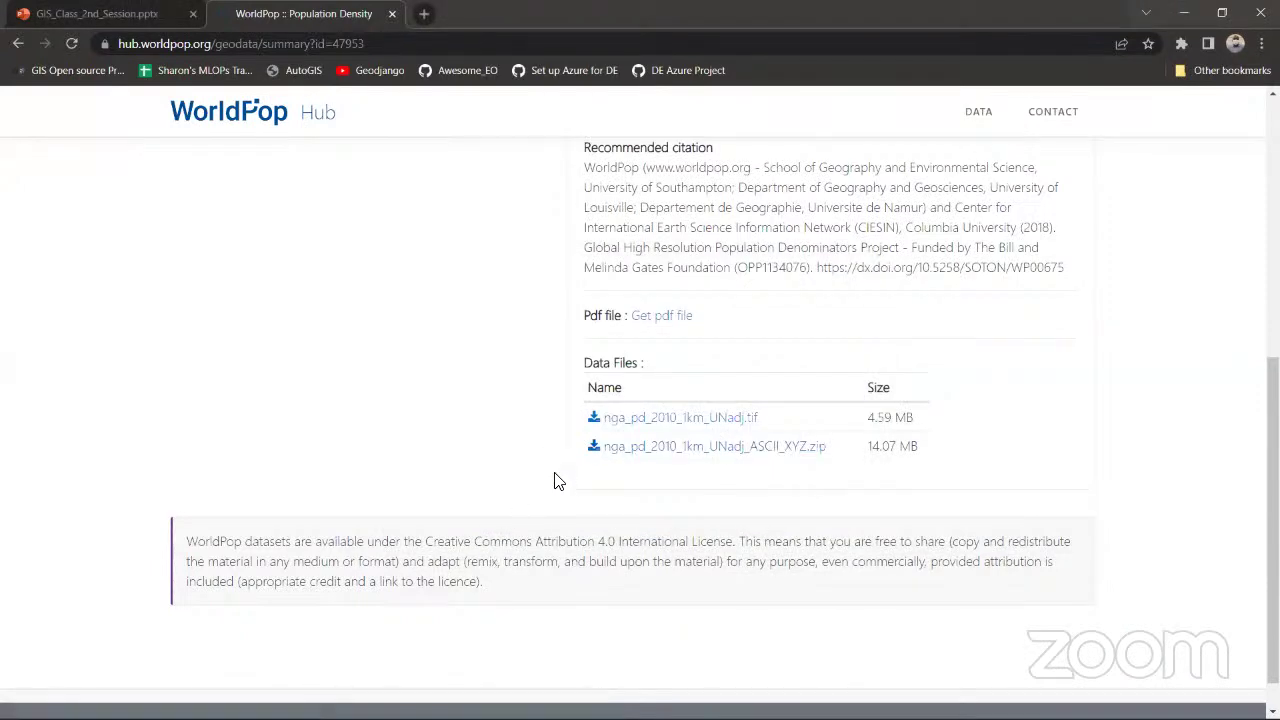
{"action": "scroll", "coordinate": [522, 493], "scroll_direction": "up", "scroll_amount": 3}
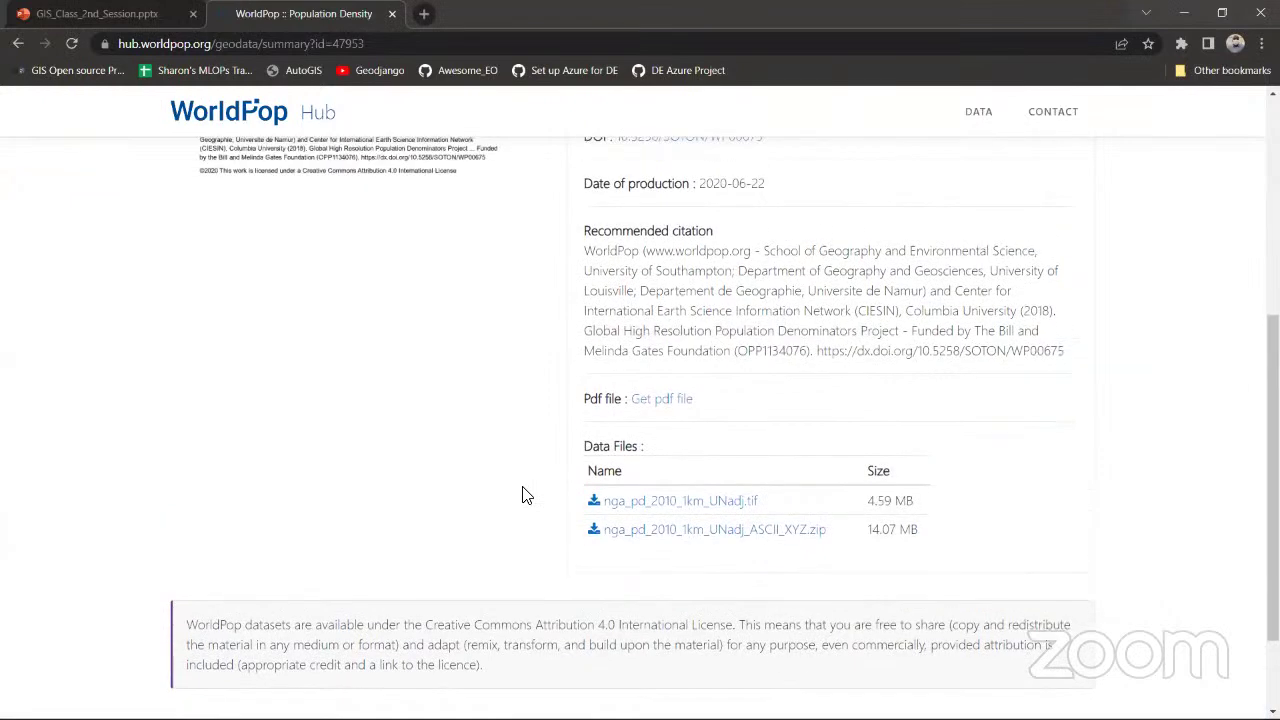
- Switch to QGIS and load nga_pd_2010_1km_UNadj.tif and nga_pd_2020_1km_UNadj.tif from the Data folder of the AI_everyday_geospatial_2 favorite
{"action": "scroll", "coordinate": [518, 493], "scroll_direction": "down", "scroll_amount": 2}
{"action": "key", "text": "super+Tab"}
{"action": "key", "text": "alt+Tab"}
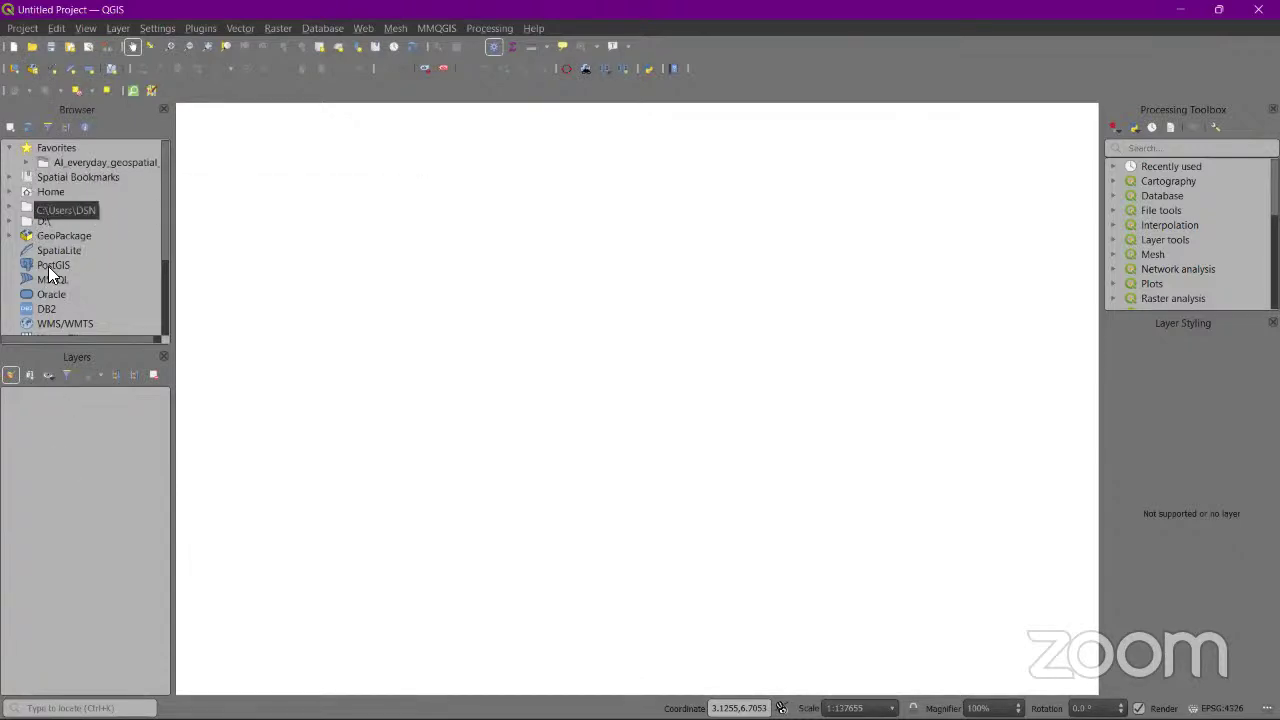
{"action": "left_click", "coordinate": [26, 163]}
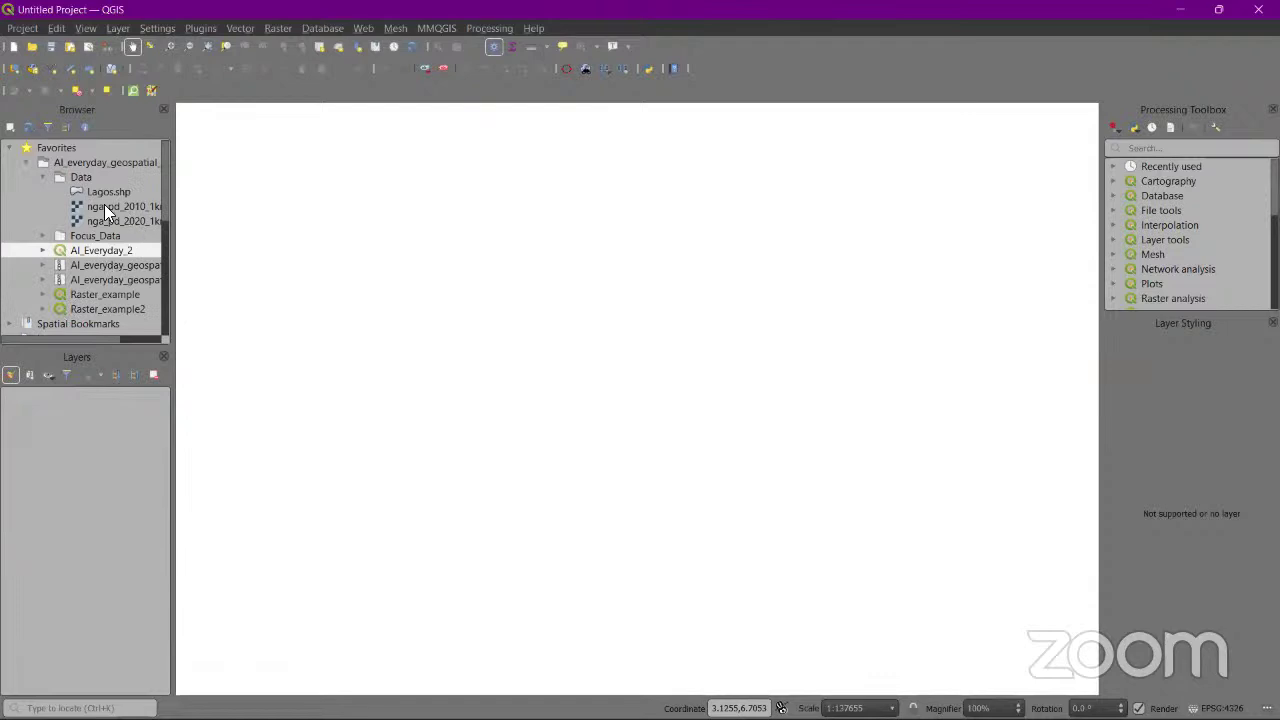
{"action": "left_click_drag", "start_coordinate": [56, 340], "coordinate": [113, 350]}
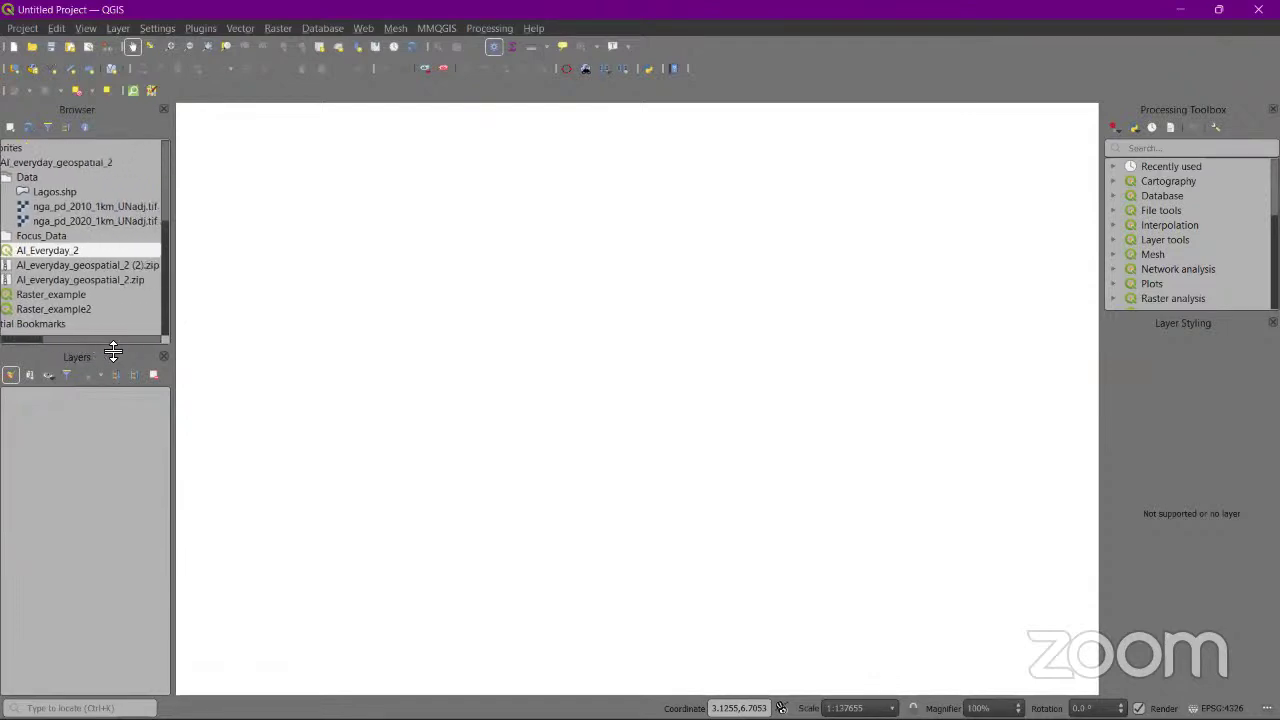
{"action": "double_click", "coordinate": [96, 206]}
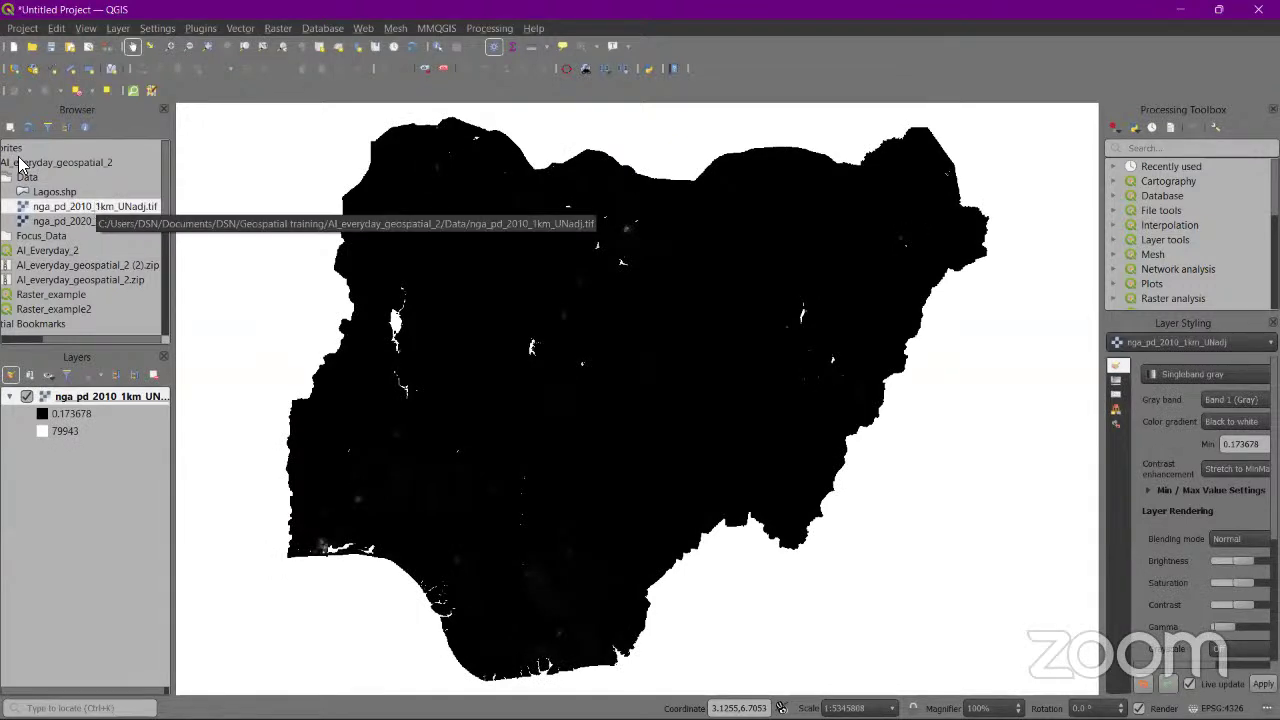
{"action": "double_click", "coordinate": [62, 221]}
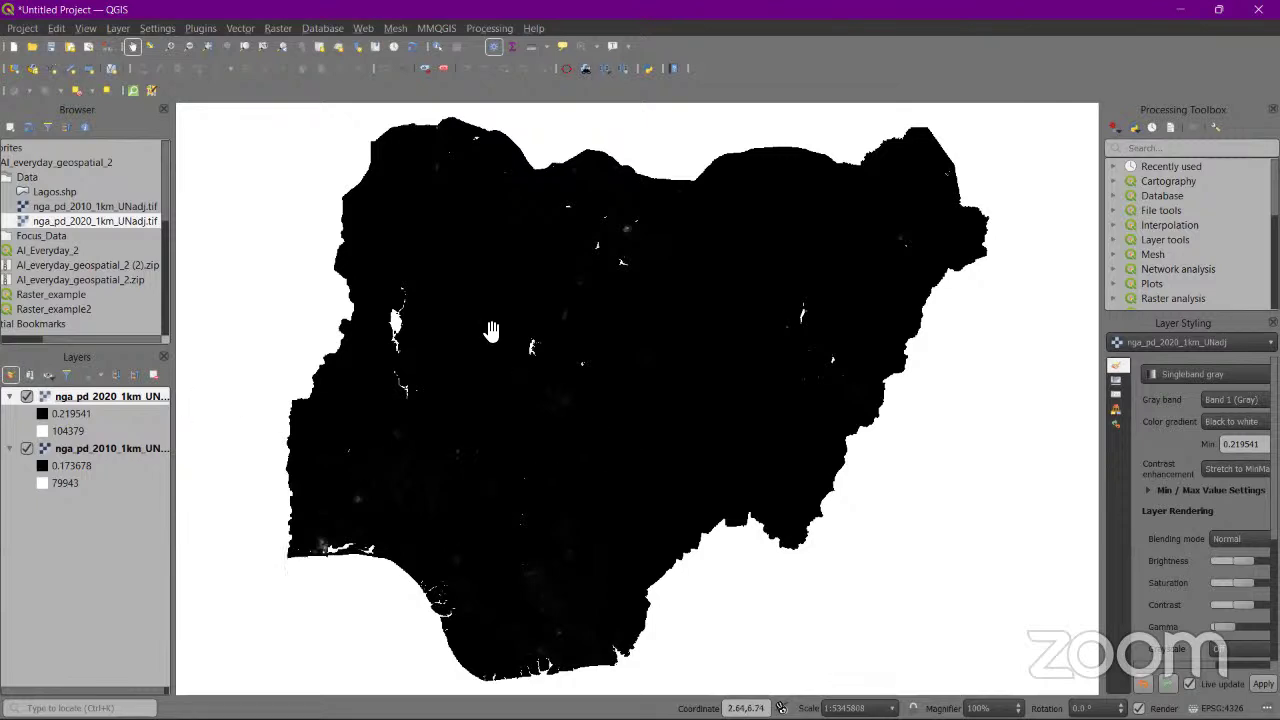
- Add the OSM Standard basemap from QuickMapServices to the map
{"action": "left_click", "coordinate": [363, 33]}
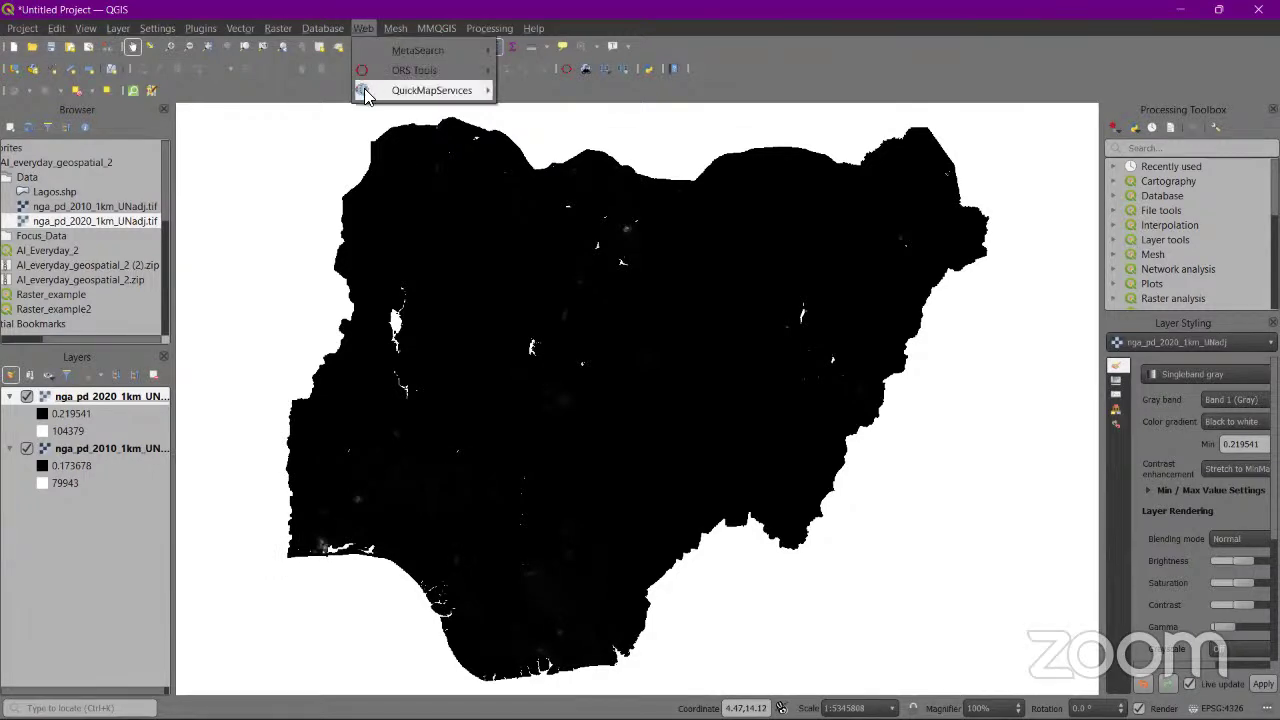
{"action": "mouse_move", "coordinate": [366, 90]}
{"action": "mouse_move", "coordinate": [601, 112]}
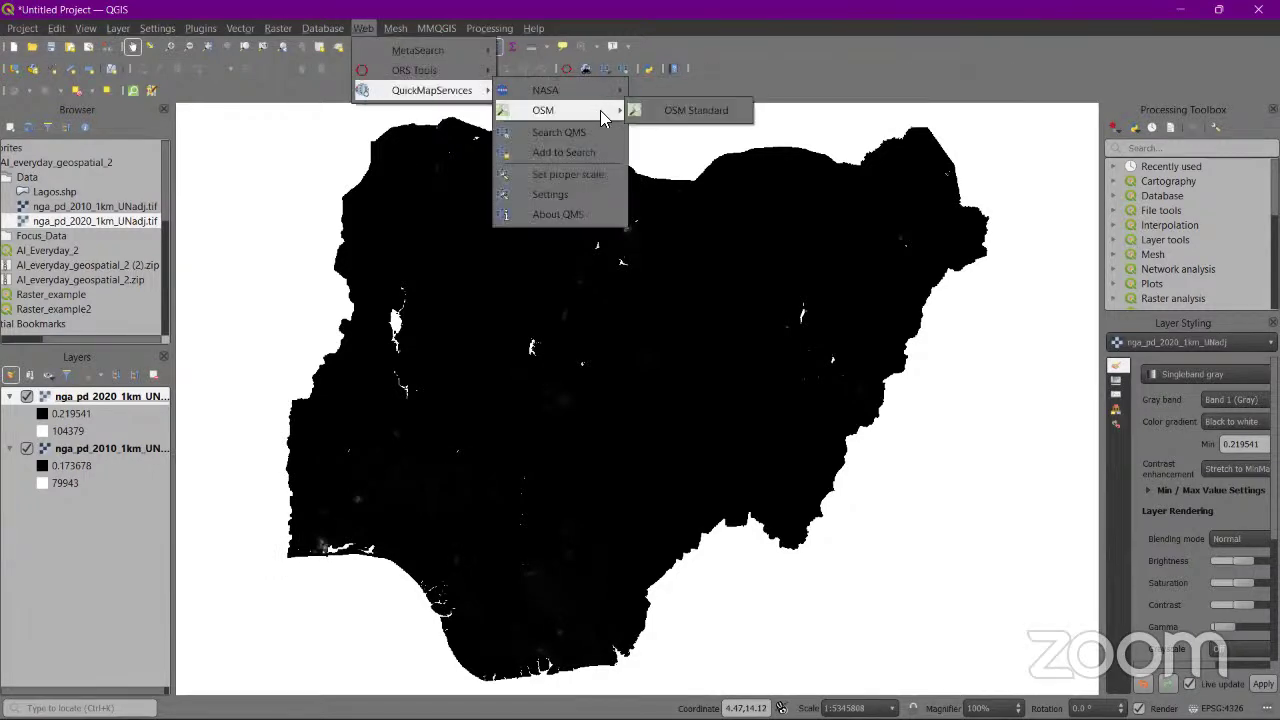
{"action": "left_click", "coordinate": [677, 110]}
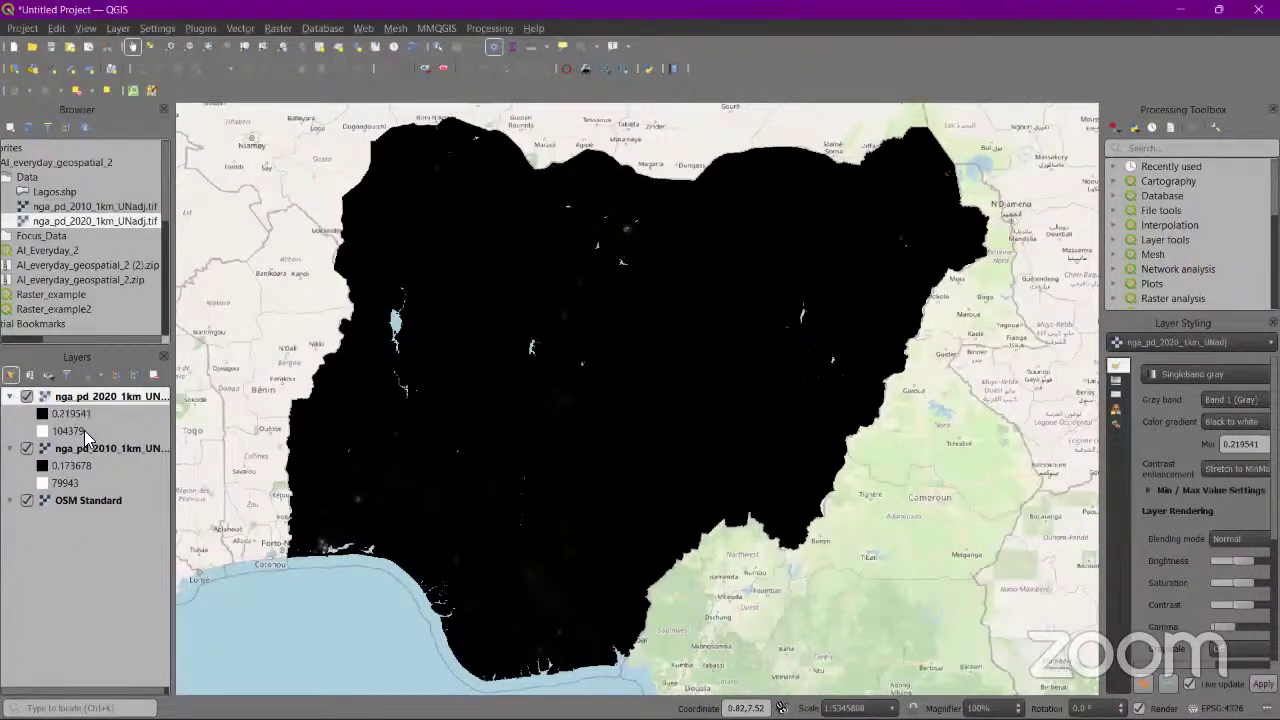
{"action": "right_click", "coordinate": [97, 403]}
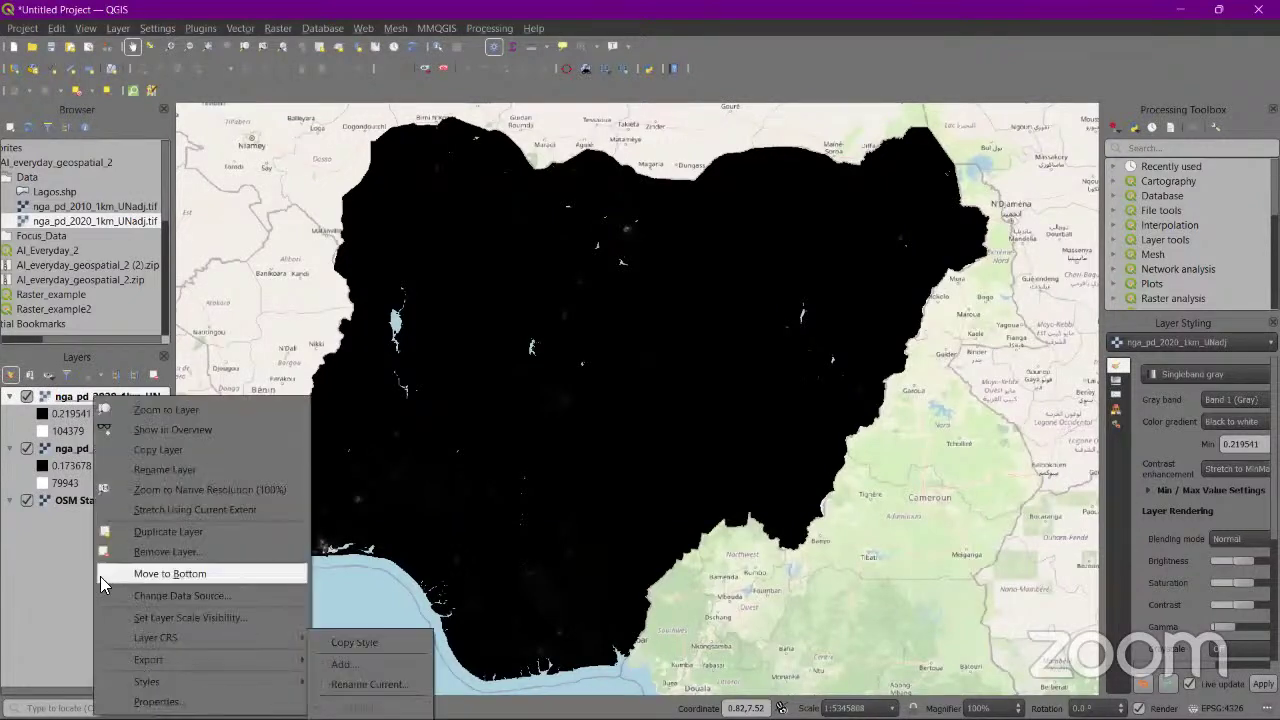
{"action": "left_click", "coordinate": [52, 568]}
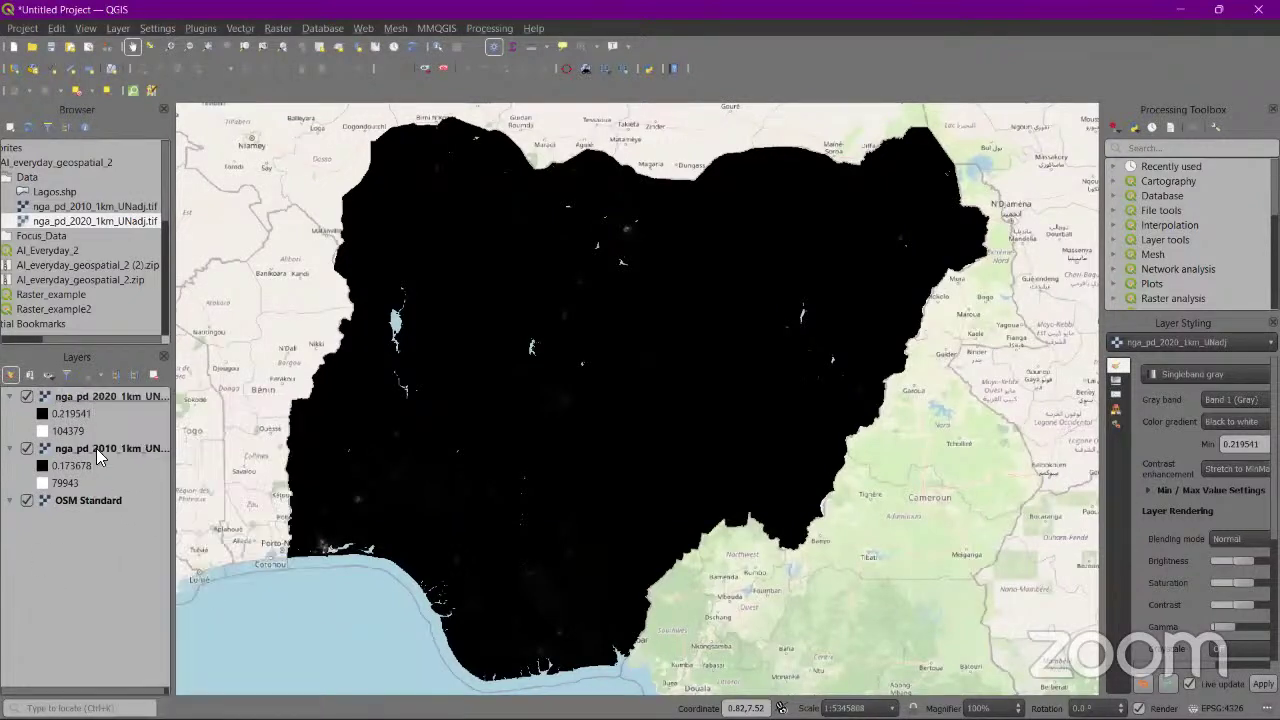
{"action": "left_click", "coordinate": [12, 376]}
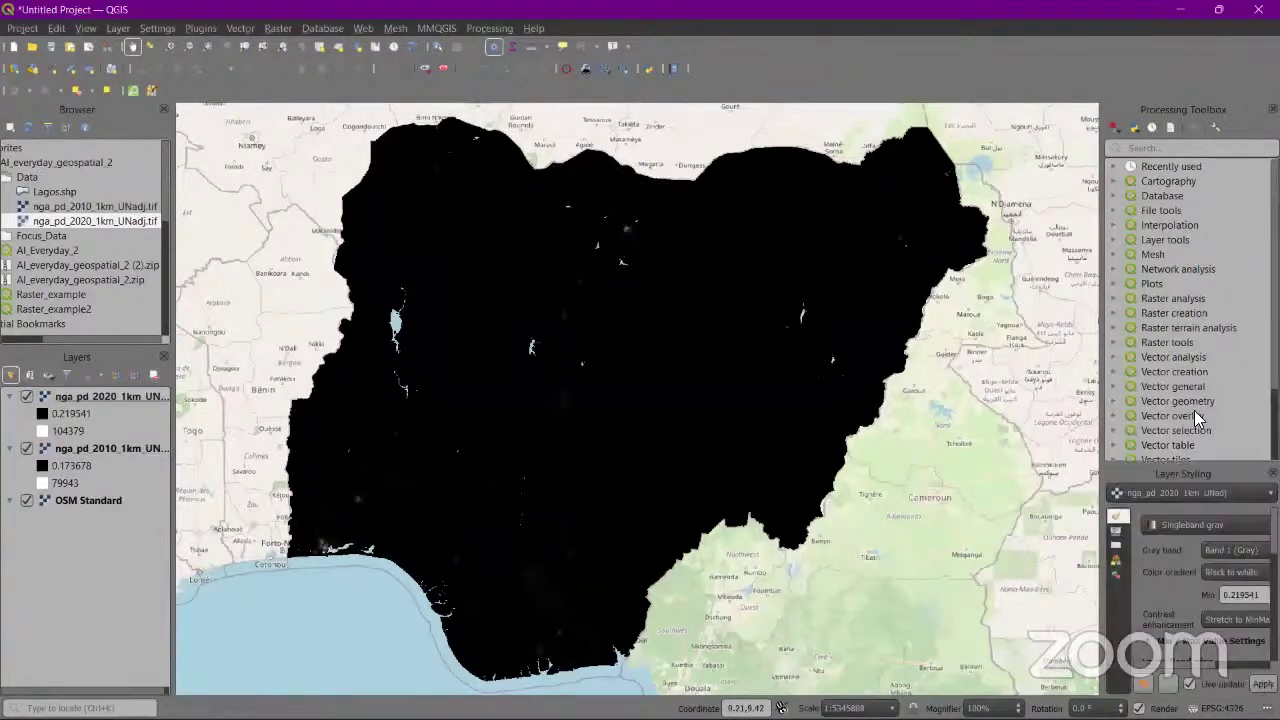
{"action": "left_click", "coordinate": [8, 374]}
- Enlarge the layer styling area and render the nga_pd_2020_1km_UNadj layer as singleband pseudocolor
{"action": "left_click_drag", "start_coordinate": [1102, 418], "coordinate": [972, 400]}
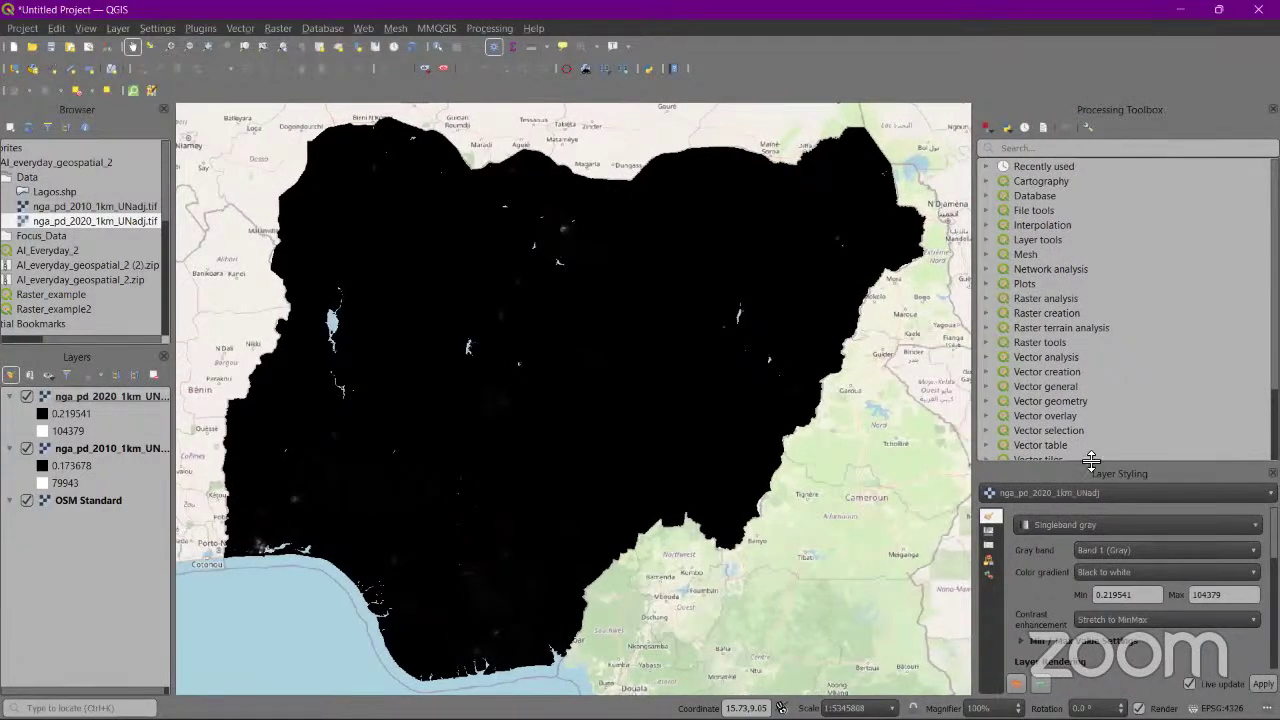
{"action": "left_click_drag", "start_coordinate": [1115, 468], "coordinate": [1106, 346]}
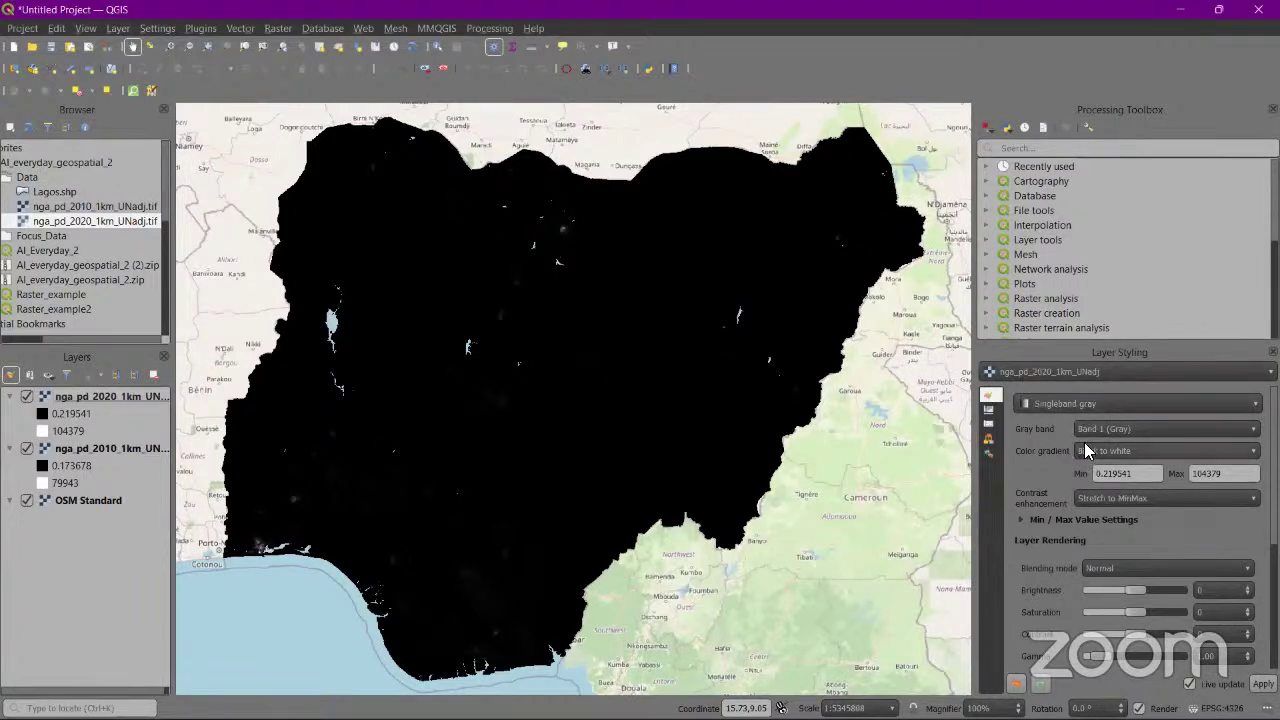
{"action": "left_click", "coordinate": [1094, 403]}
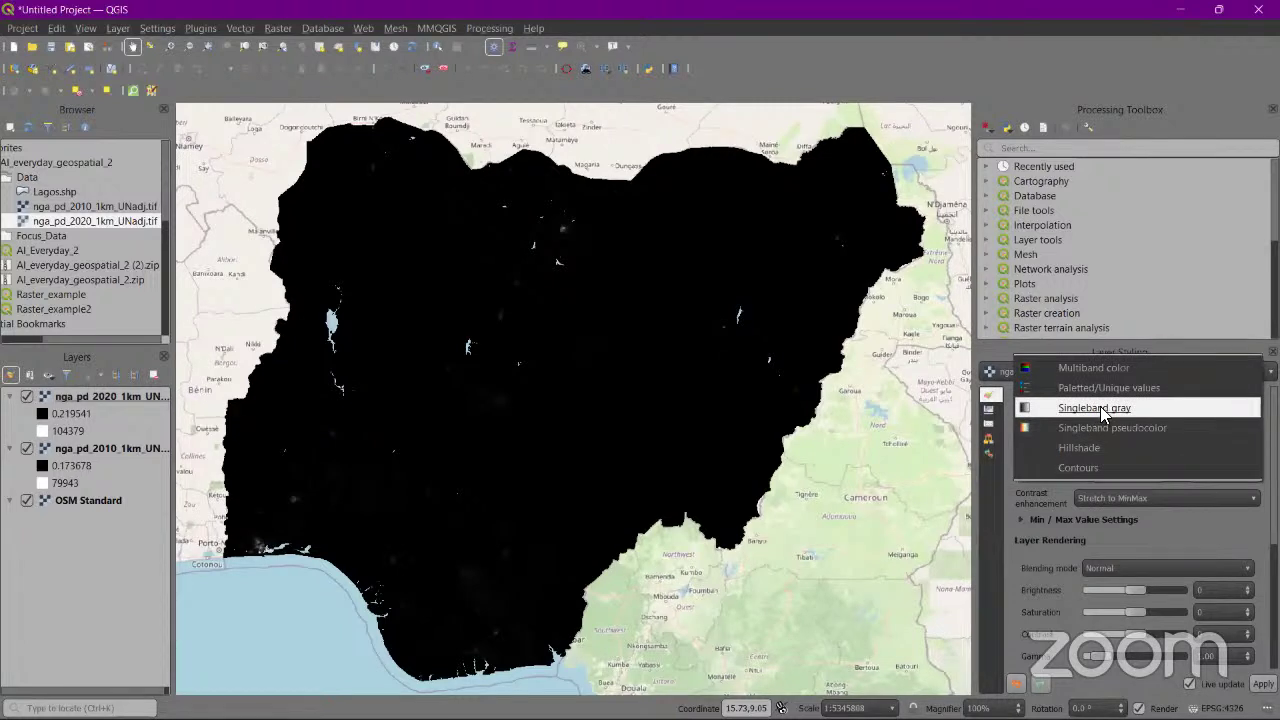
{"action": "left_click", "coordinate": [1102, 428]}
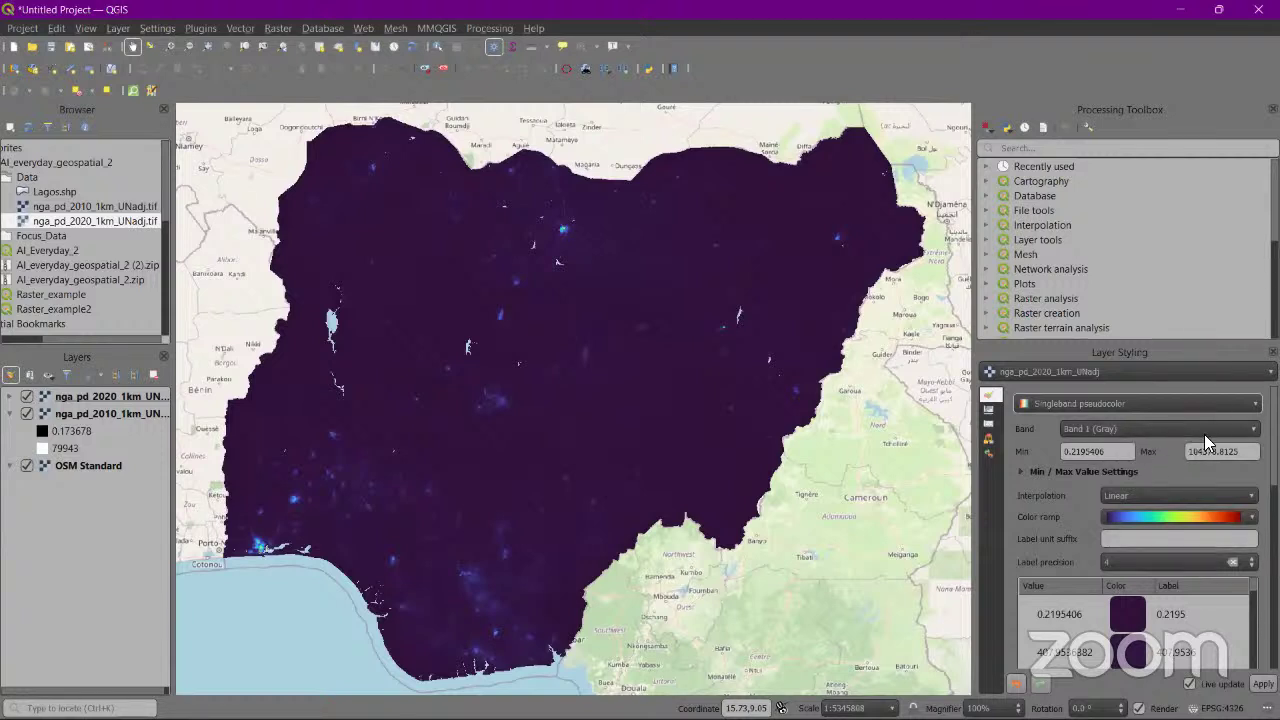
- Enlarge the layer styling area further and expand the min/max value settings of the 2020 population density layer
{"action": "left_click", "coordinate": [1240, 438]}
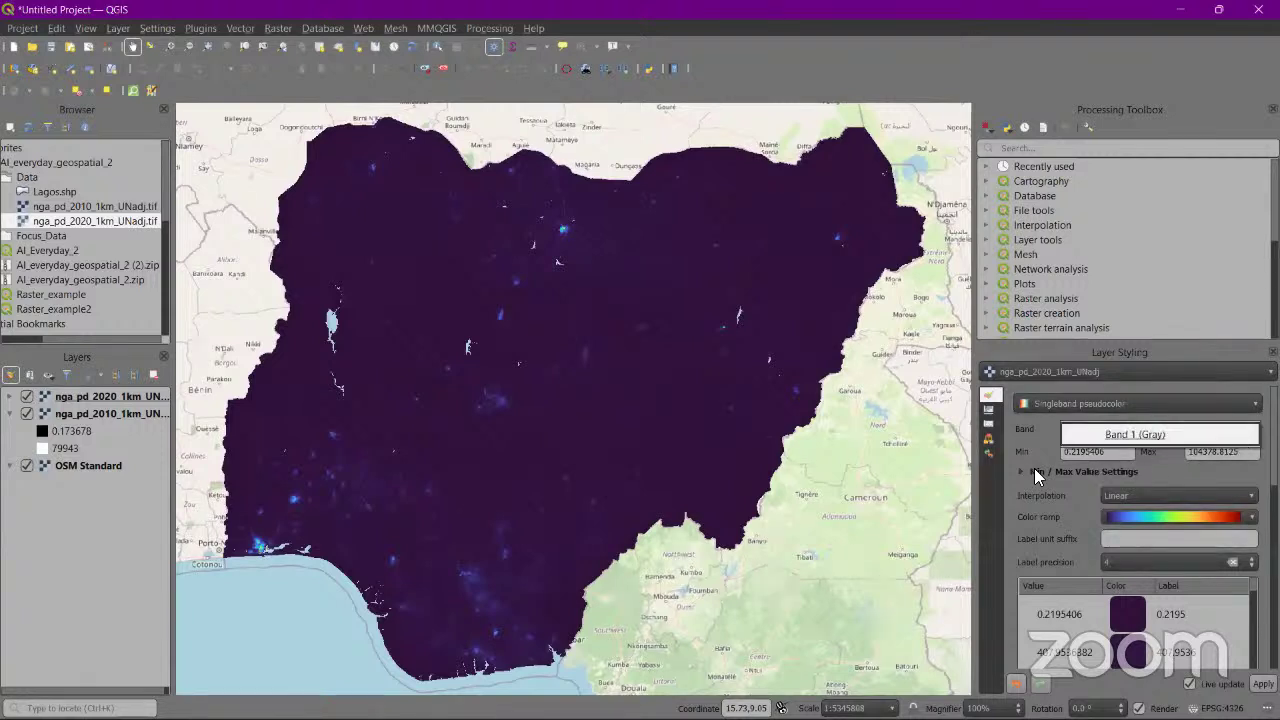
{"action": "left_click", "coordinate": [1024, 434]}
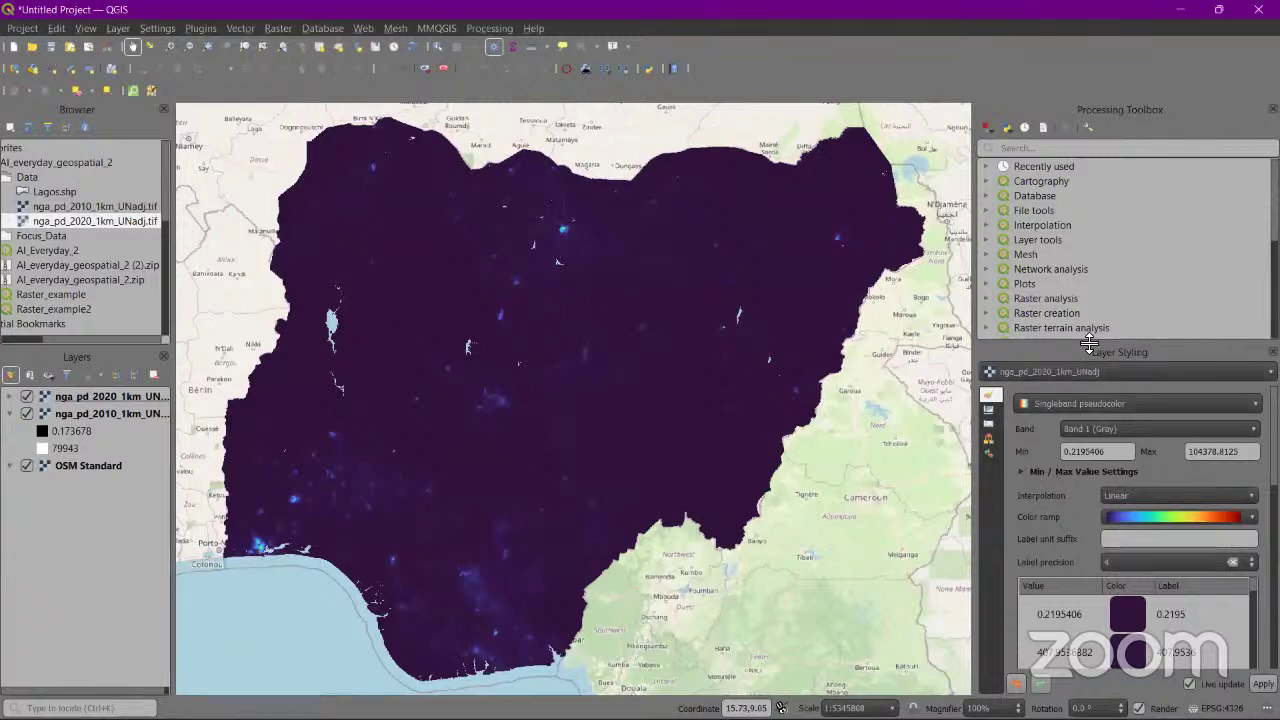
{"action": "left_click_drag", "start_coordinate": [1086, 344], "coordinate": [817, 225]}
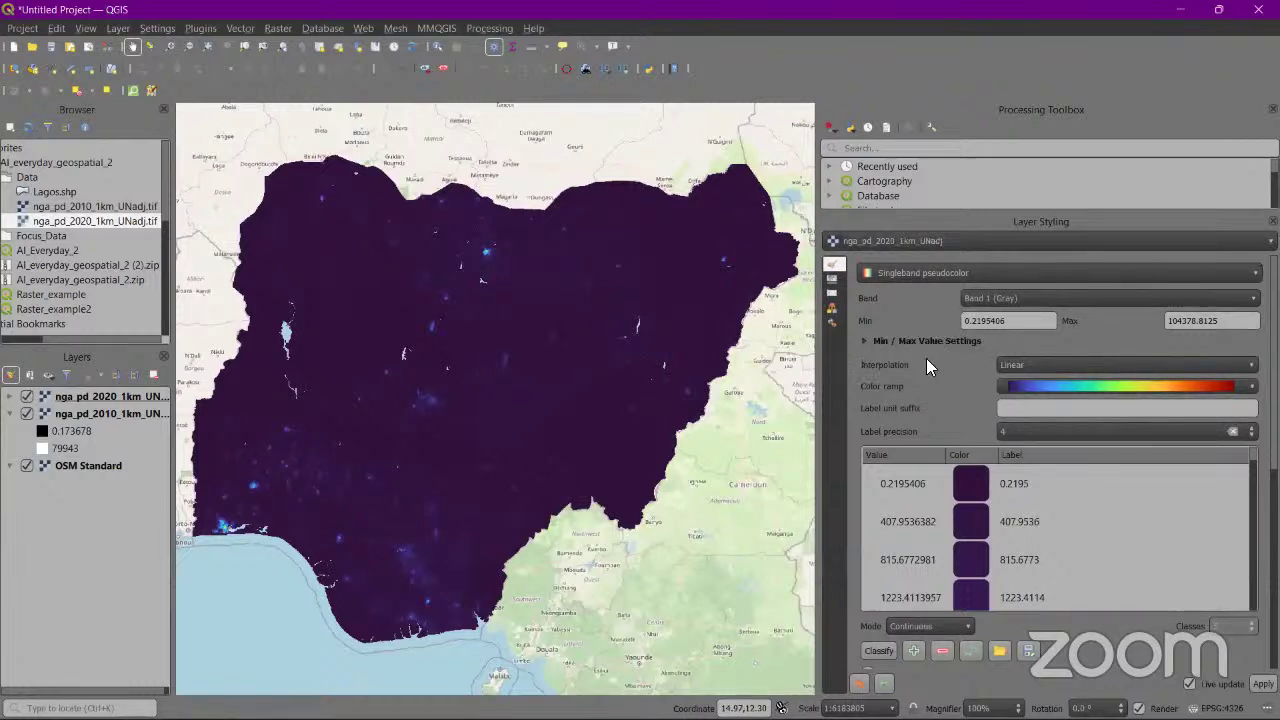
{"action": "left_click", "coordinate": [865, 341]}
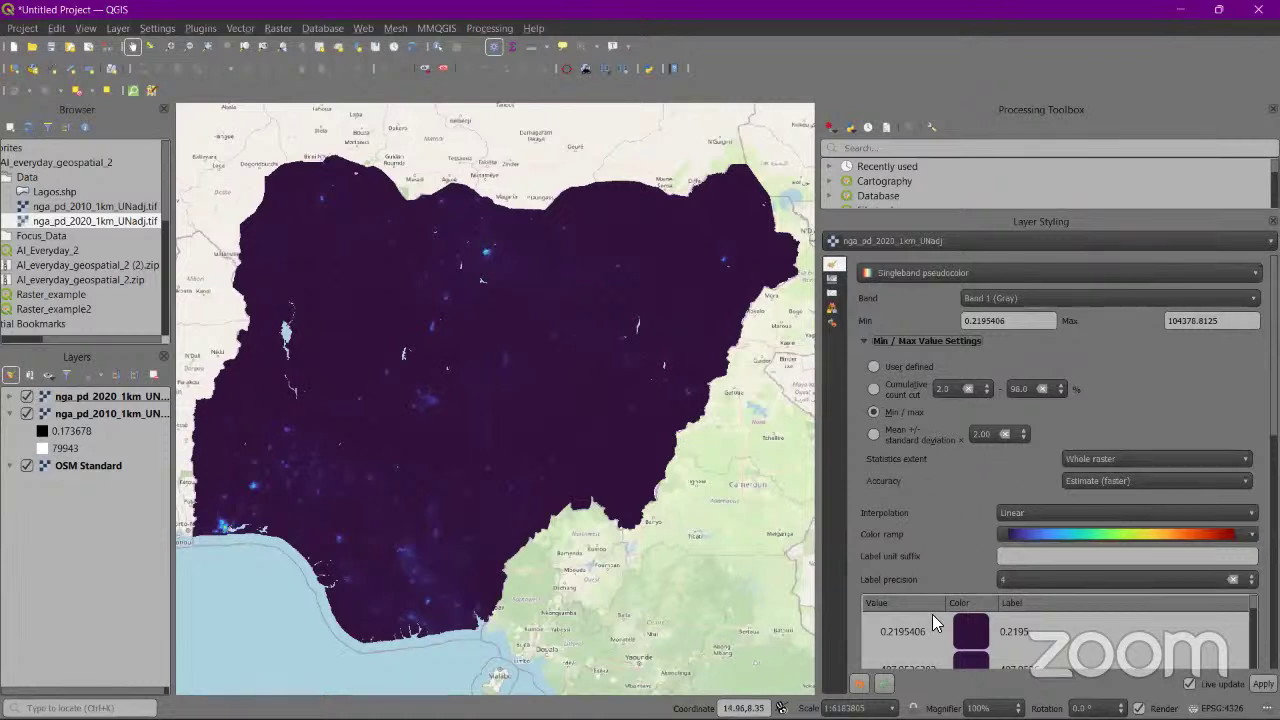
- Collapse the 2010 layer's legend, expand the 2020 layer's legend and examine its class values and colors
{"action": "left_click", "coordinate": [12, 413]}
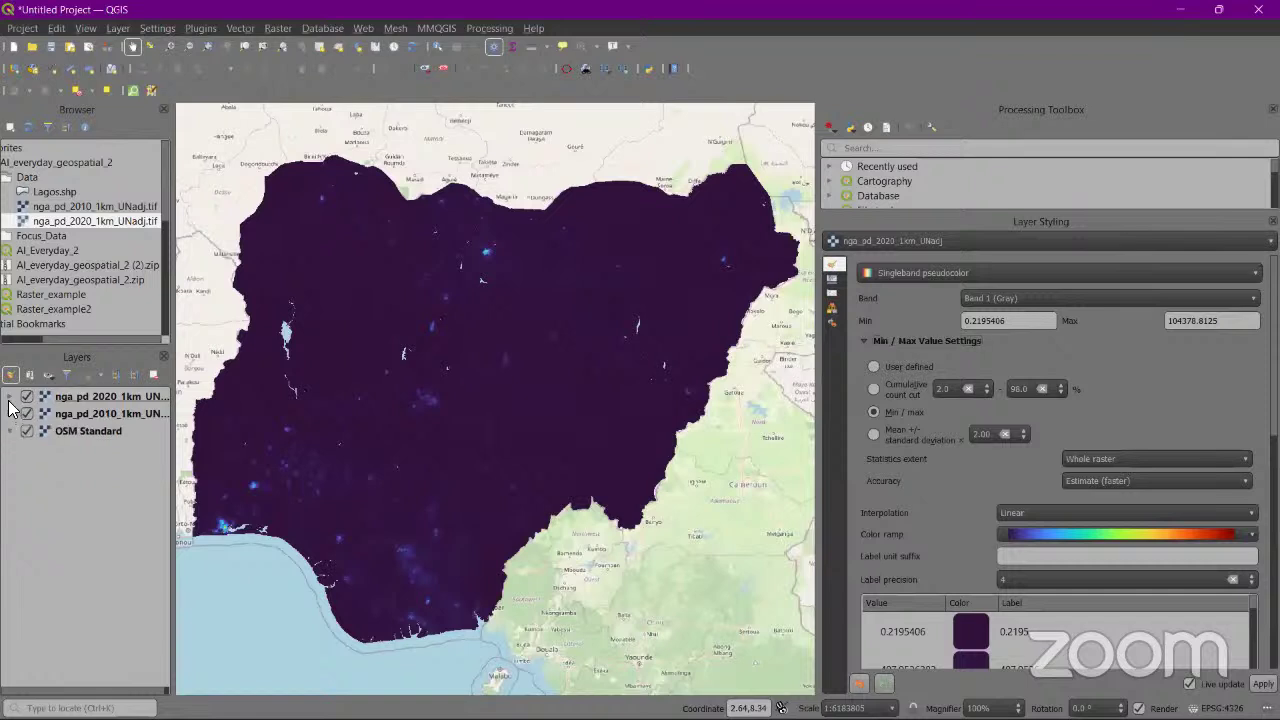
{"action": "left_click", "coordinate": [10, 396]}
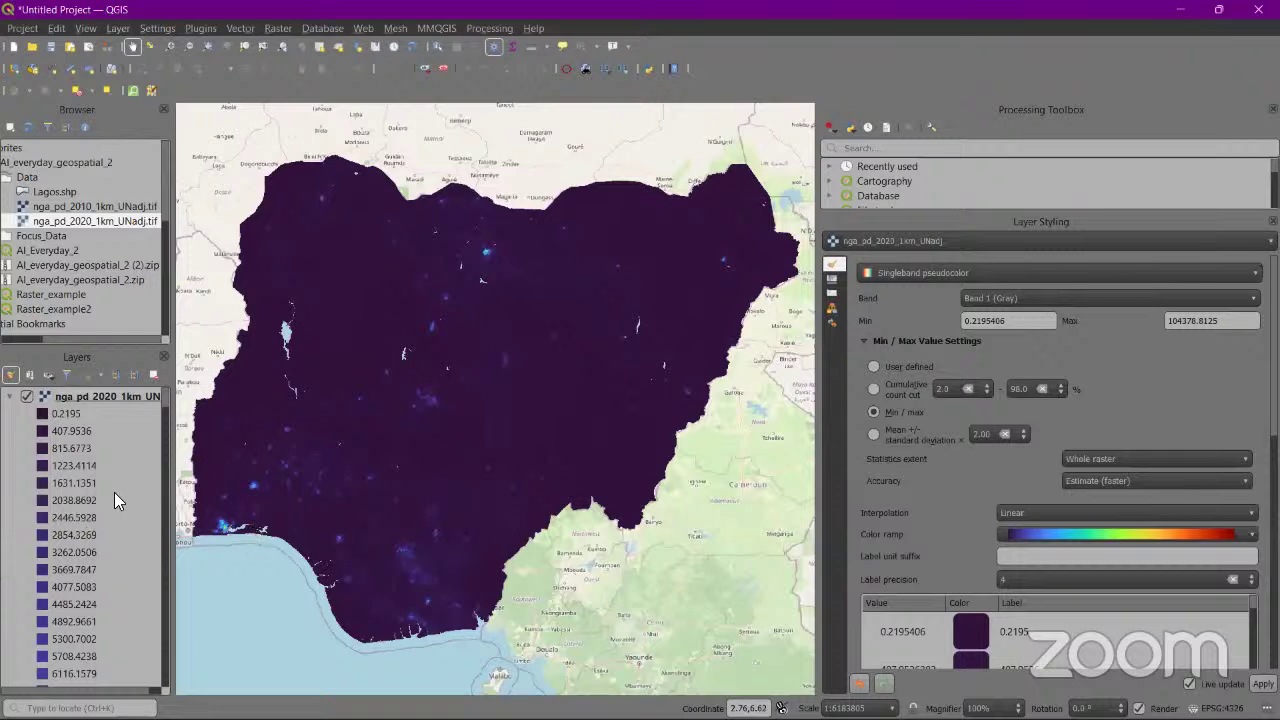
{"action": "scroll", "coordinate": [114, 496], "scroll_direction": "down", "scroll_amount": 1}
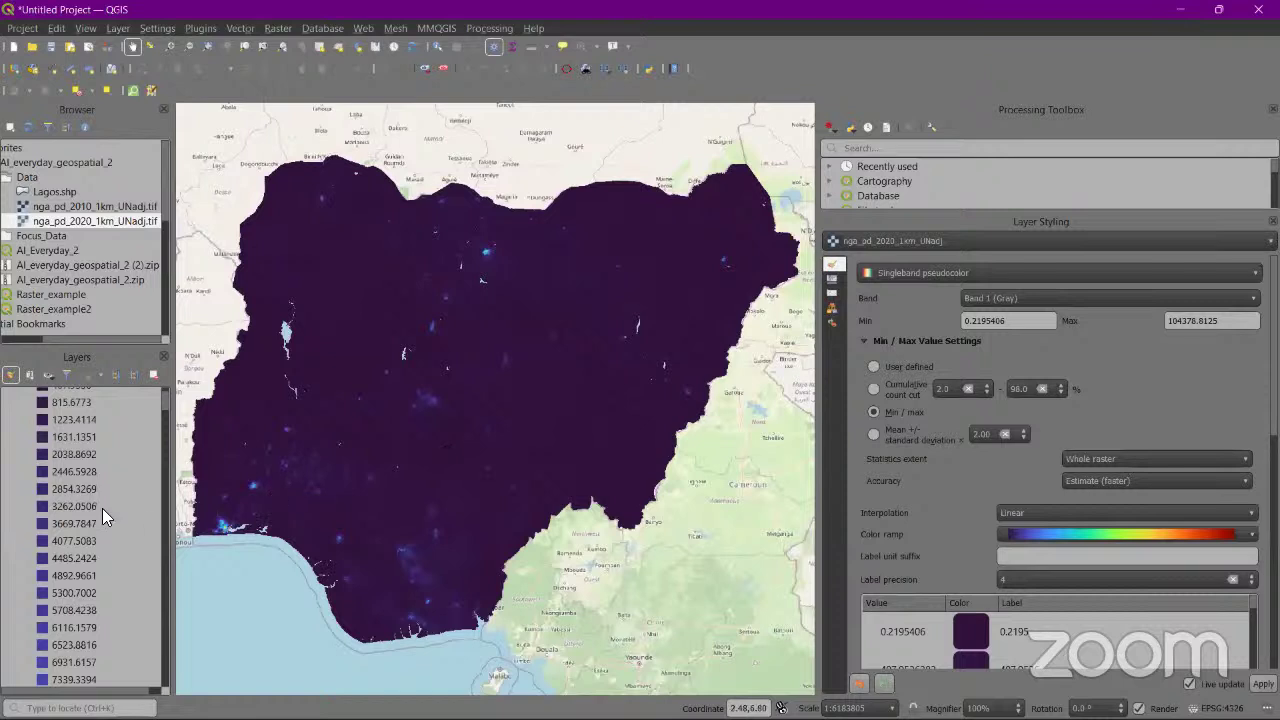
{"action": "scroll", "coordinate": [62, 480], "scroll_direction": "up", "scroll_amount": 1}
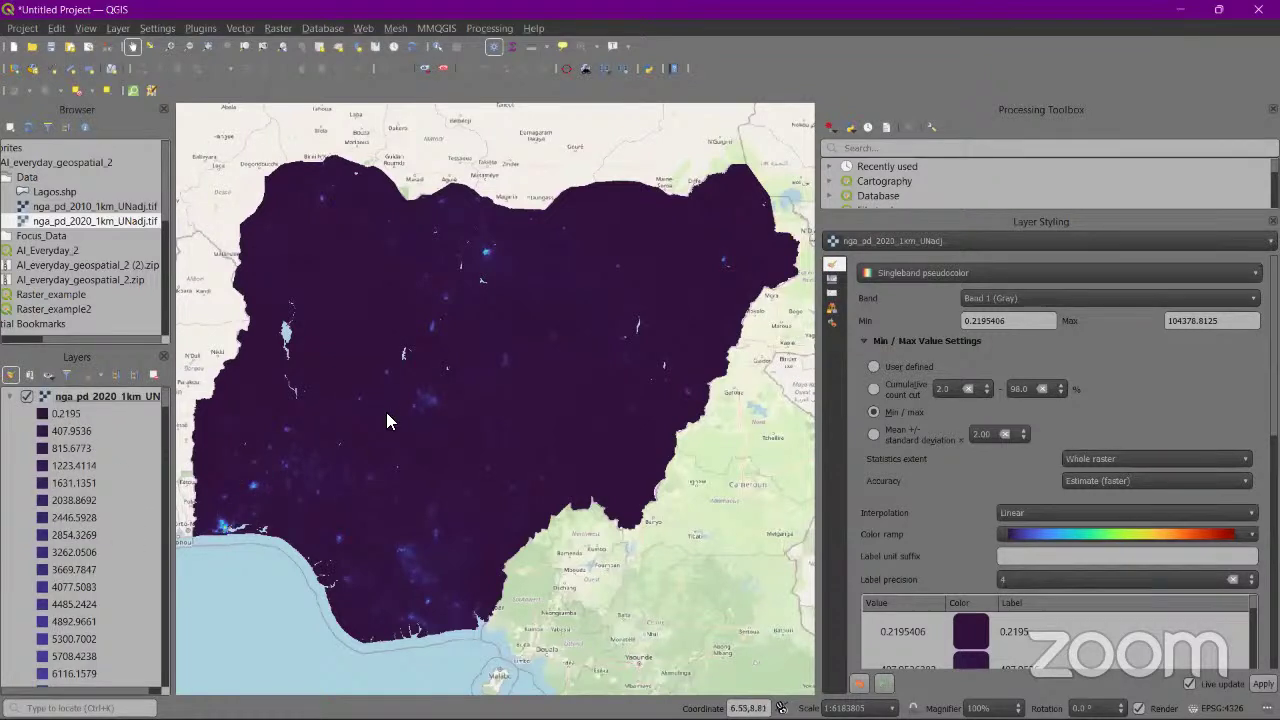
{"action": "scroll", "coordinate": [58, 492], "scroll_direction": "down", "scroll_amount": 3}
{"action": "scroll", "coordinate": [60, 494], "scroll_direction": "down", "scroll_amount": 15}
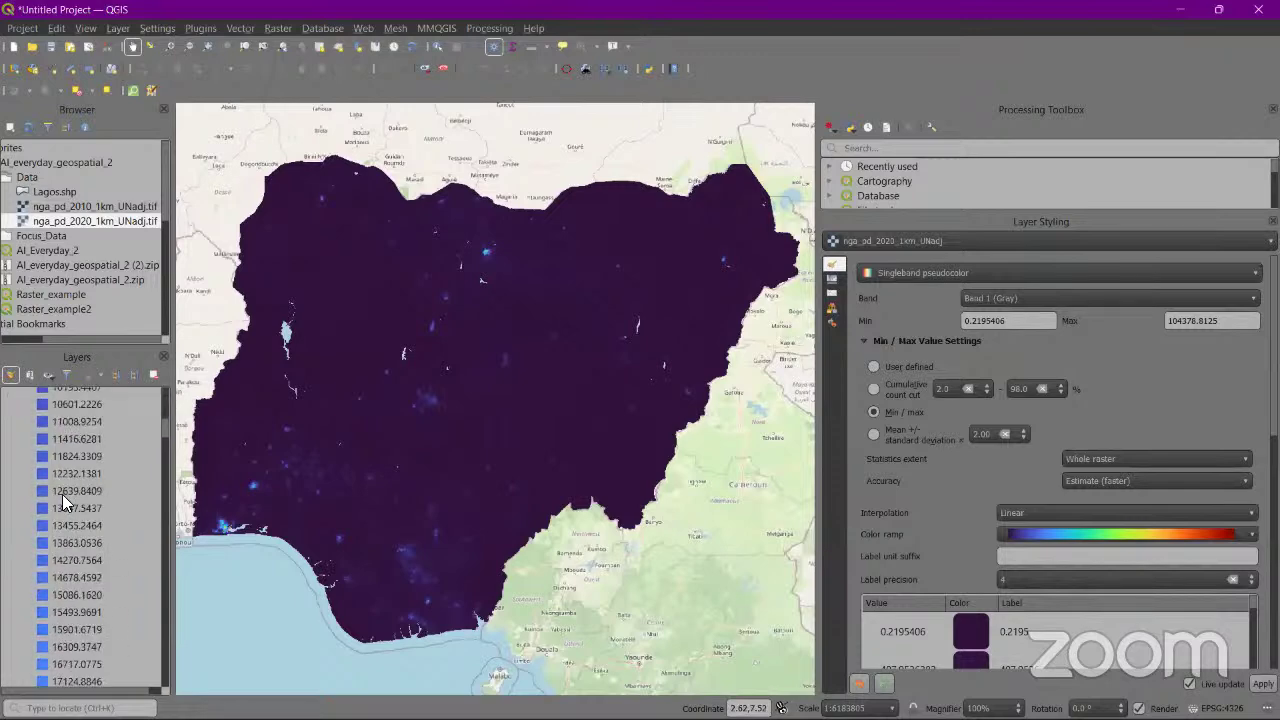
{"action": "scroll", "coordinate": [64, 500], "scroll_direction": "down", "scroll_amount": 9}
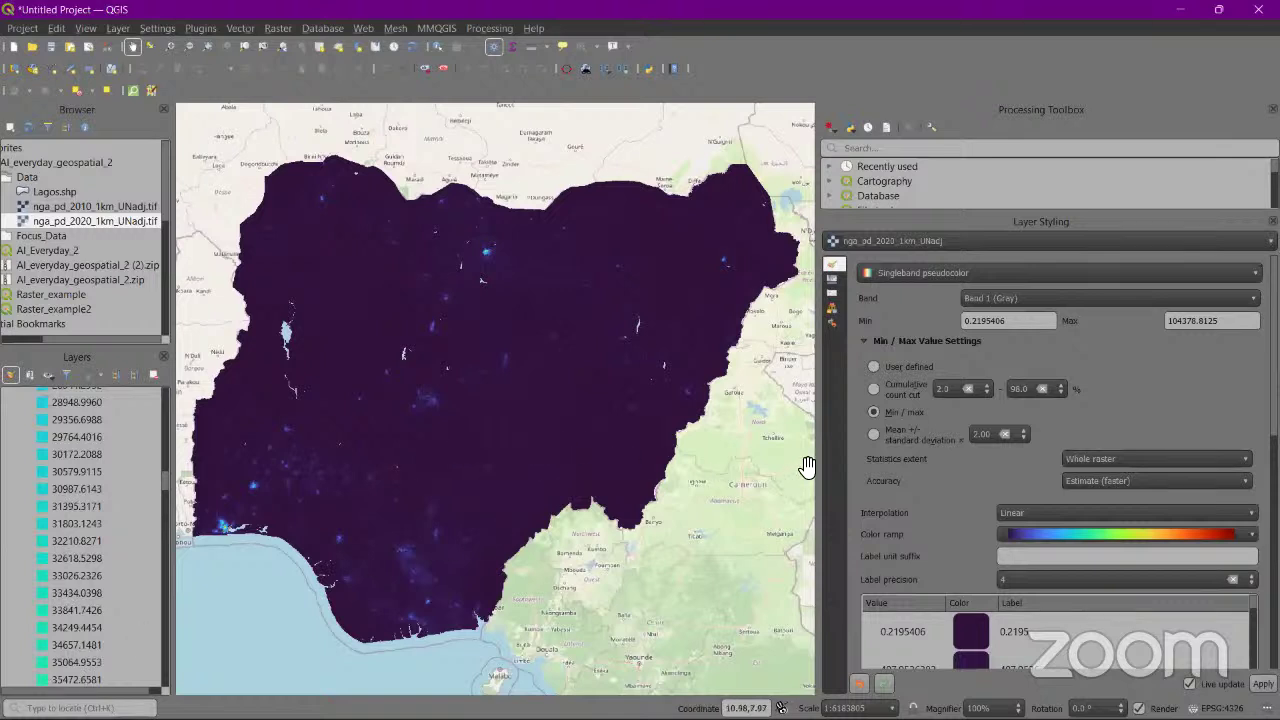
- Set the 2020 layer's value range to a cumulative count cut of 2.0–98.0 %, review its legend and collapse it
{"action": "left_click", "coordinate": [873, 389]}
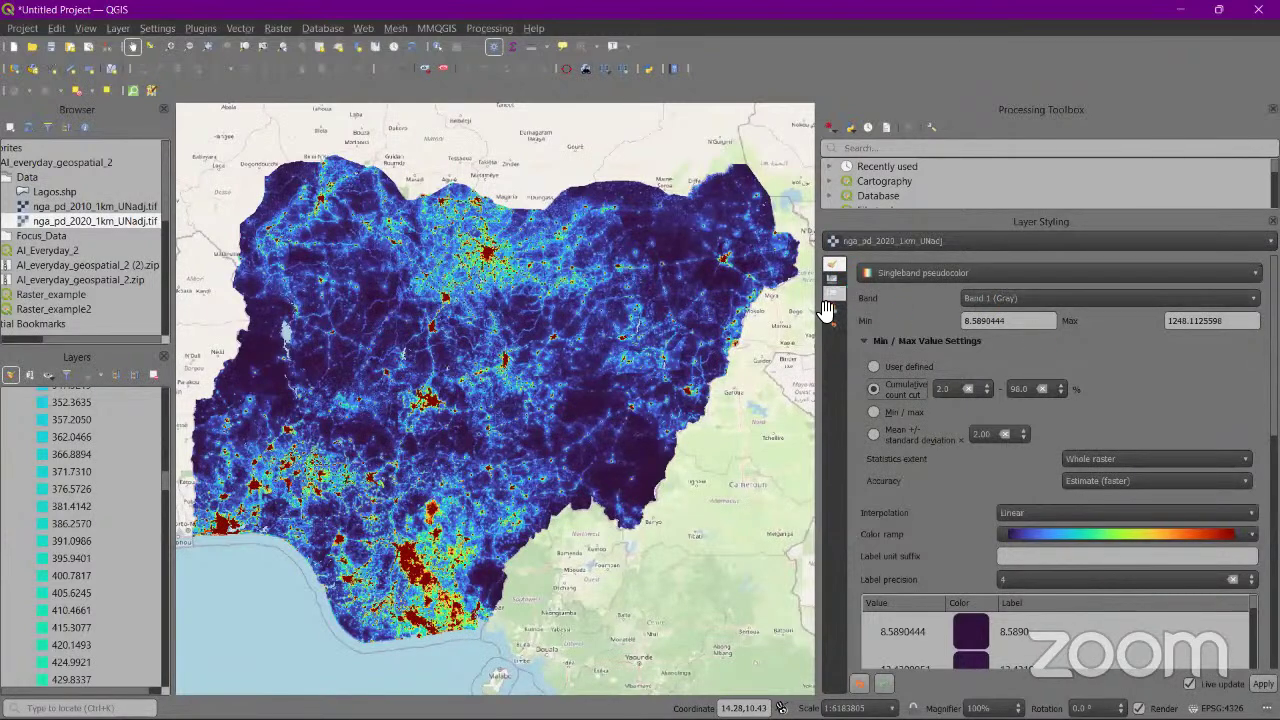
{"action": "scroll", "coordinate": [106, 498], "scroll_direction": "up", "scroll_amount": 1}
{"action": "scroll", "coordinate": [106, 498], "scroll_direction": "up", "scroll_amount": 20}
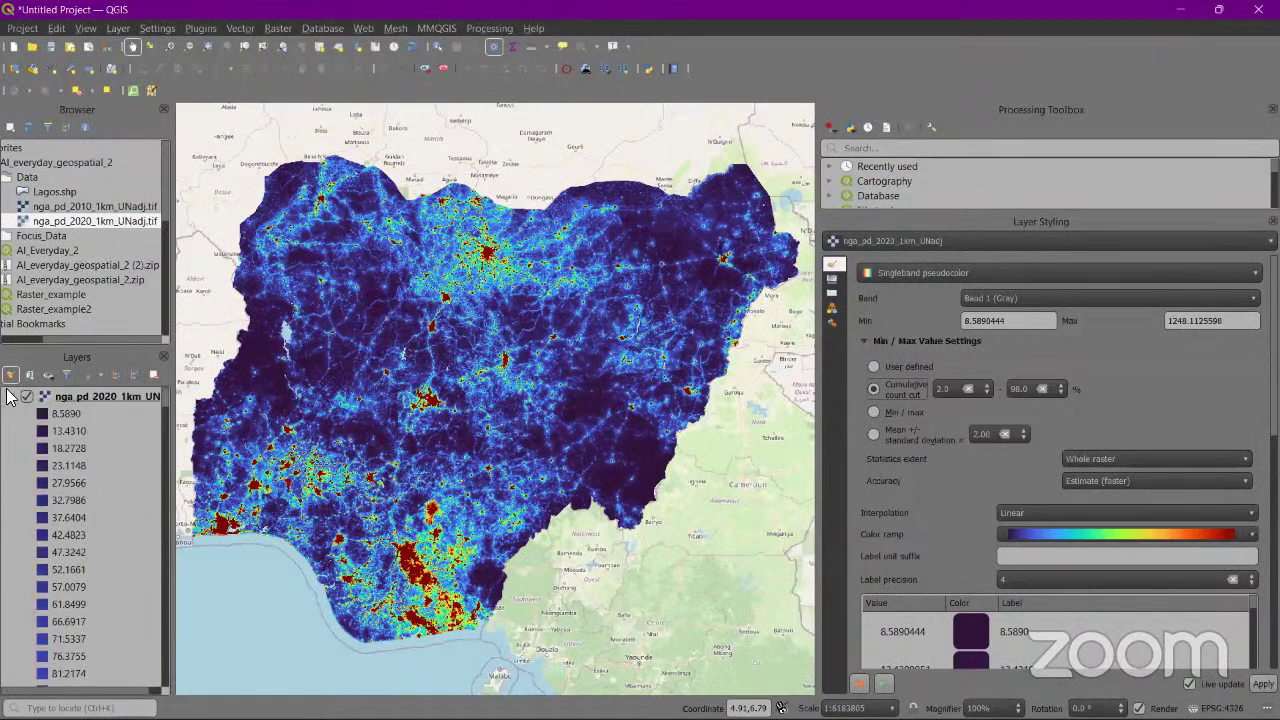
{"action": "left_click", "coordinate": [11, 397]}
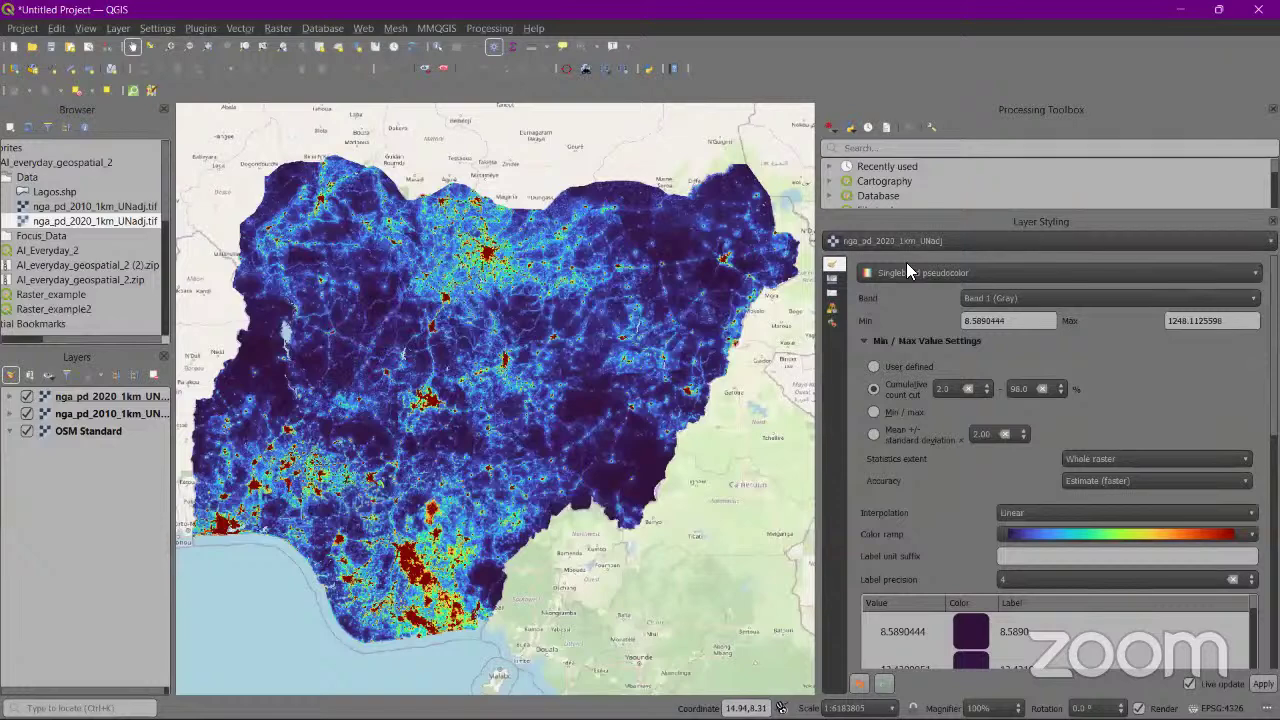
- Hide the 2020 layer and style nga_pd_2010_1km_UNadj as singleband pseudocolor with a cumulative count cut of 2.0–98.0 %
{"action": "left_click", "coordinate": [990, 242]}
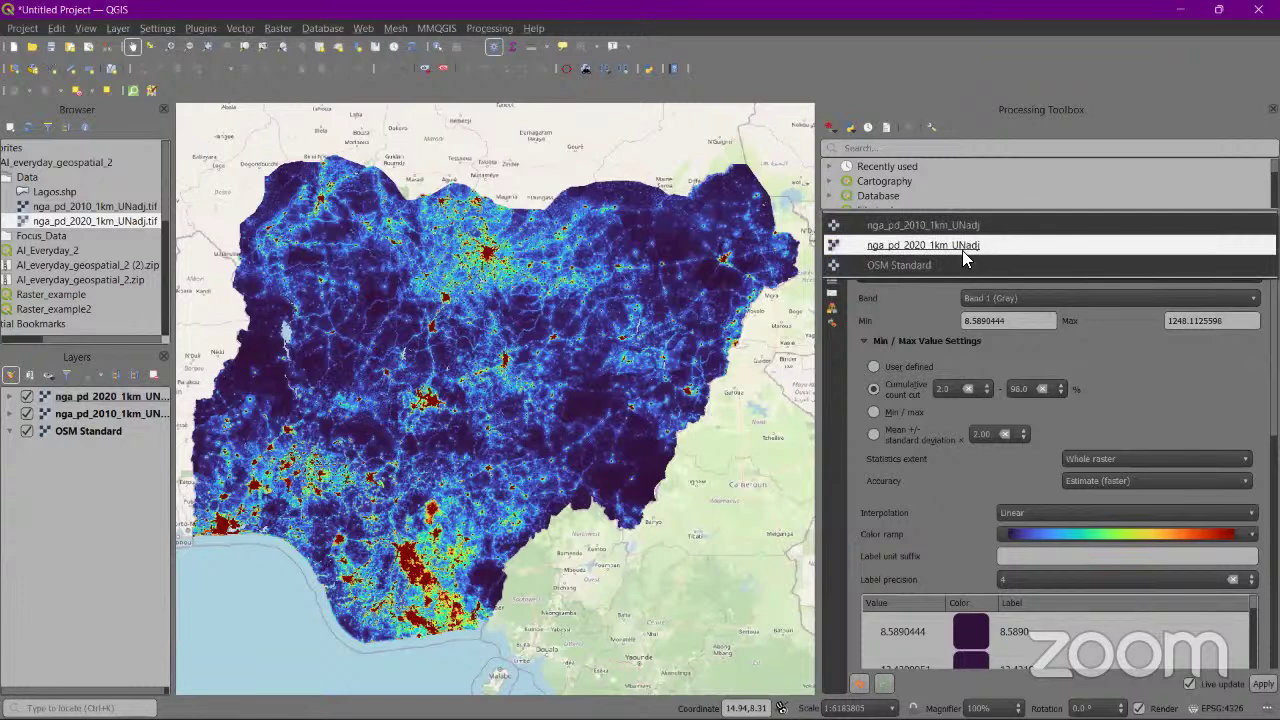
{"action": "left_click", "coordinate": [966, 226]}
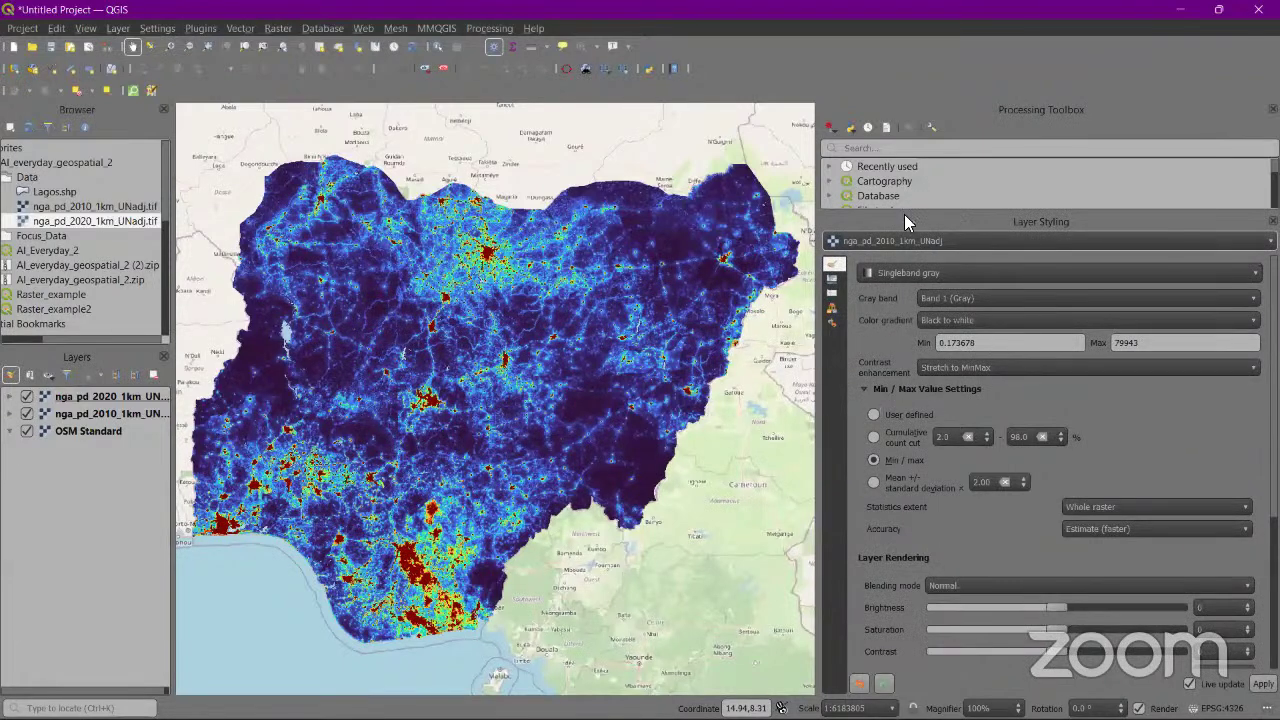
{"action": "left_click", "coordinate": [26, 396]}
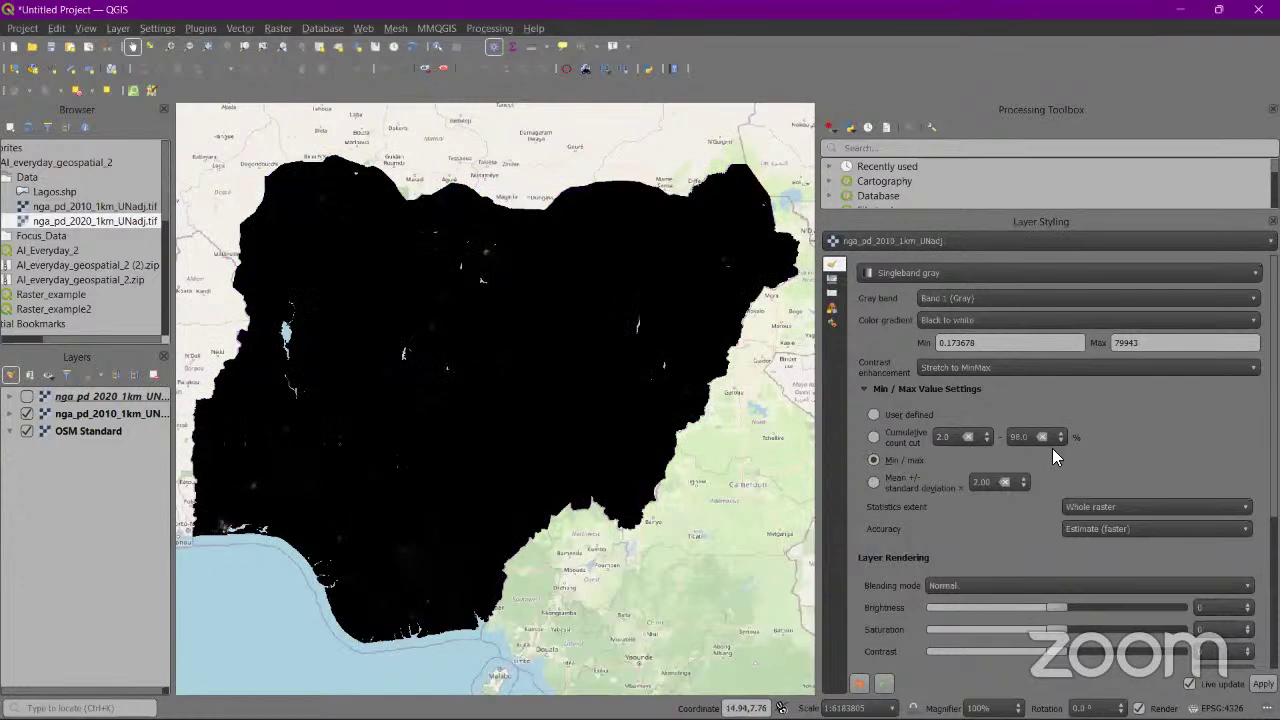
{"action": "left_click", "coordinate": [1030, 274]}
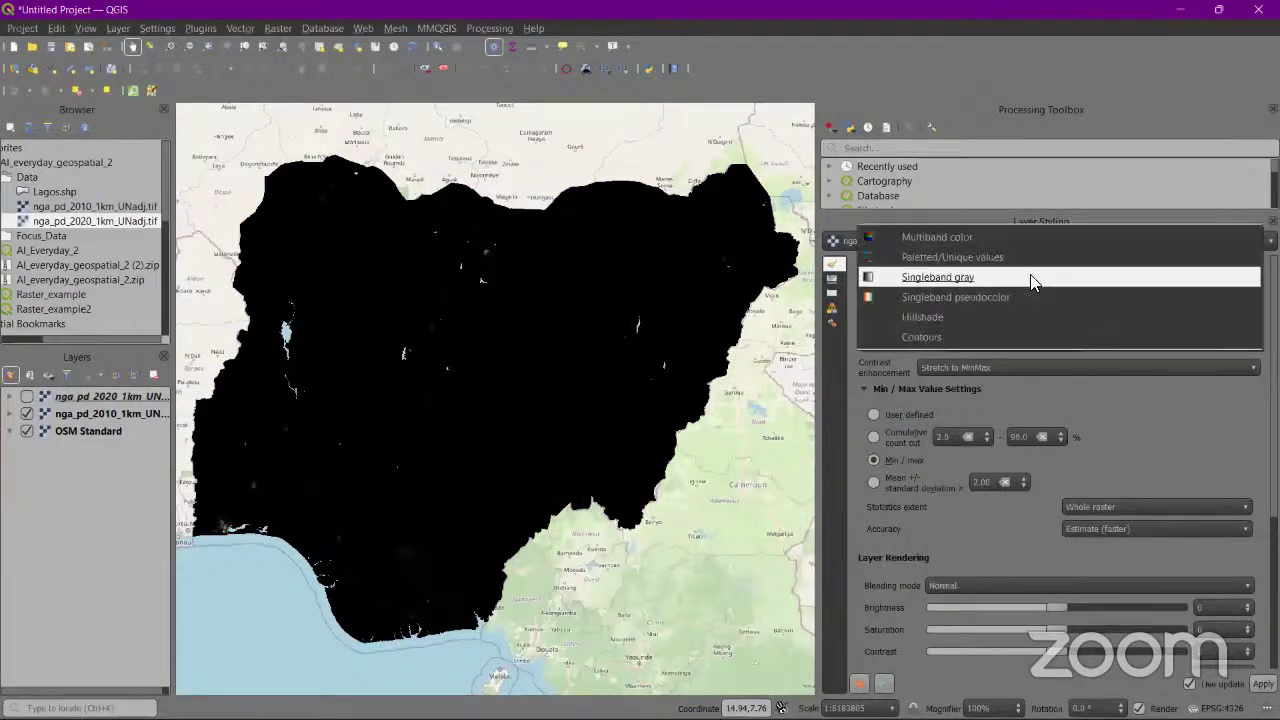
{"action": "left_click", "coordinate": [1006, 298]}
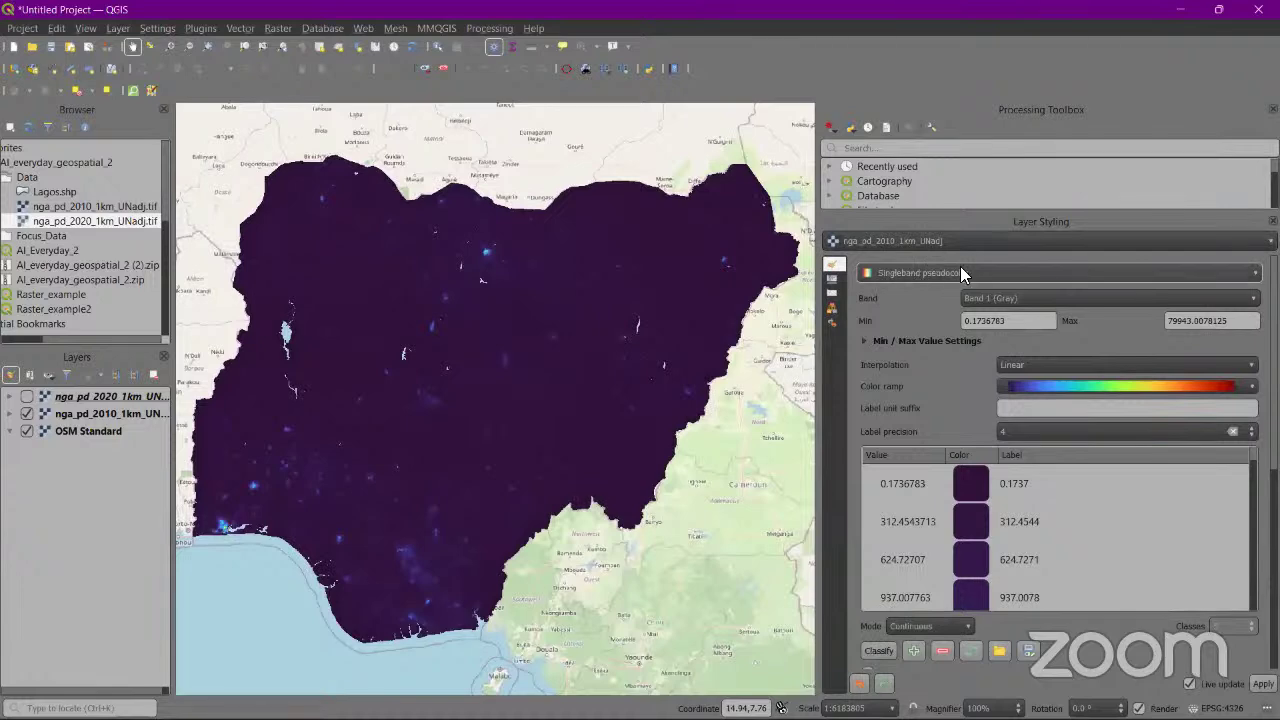
{"action": "left_click", "coordinate": [864, 340]}
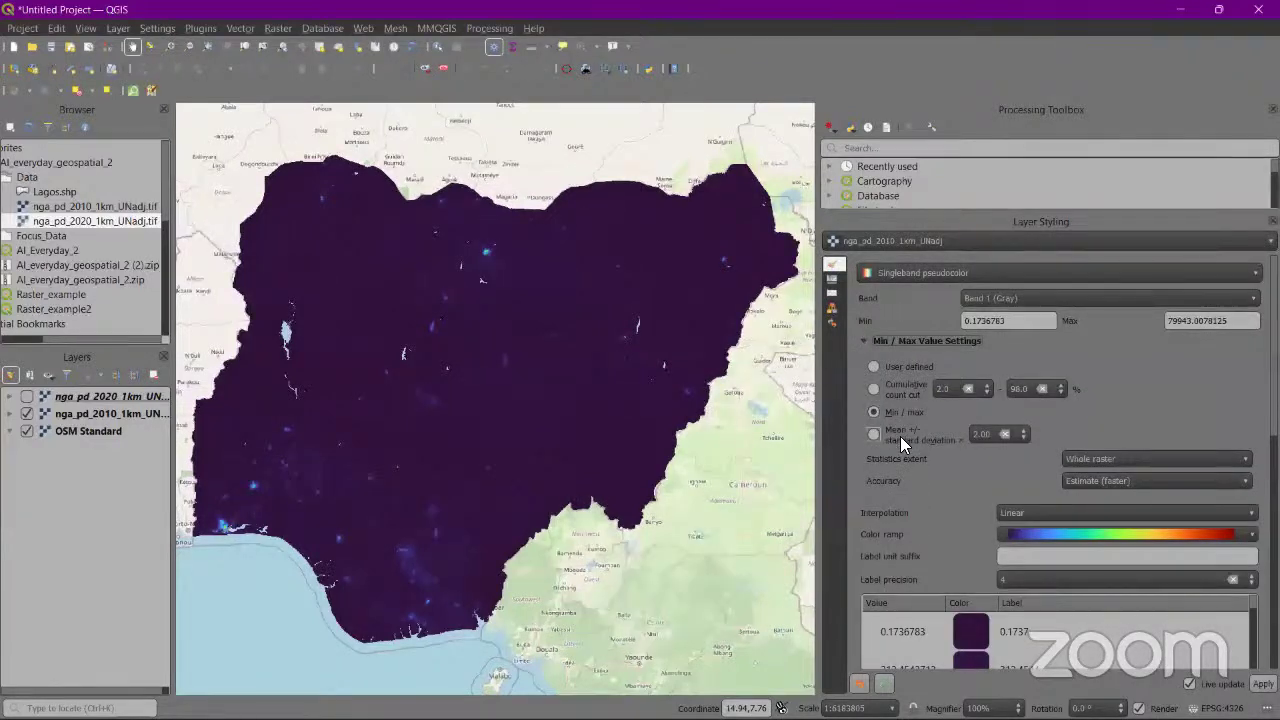
{"action": "left_click", "coordinate": [874, 388]}
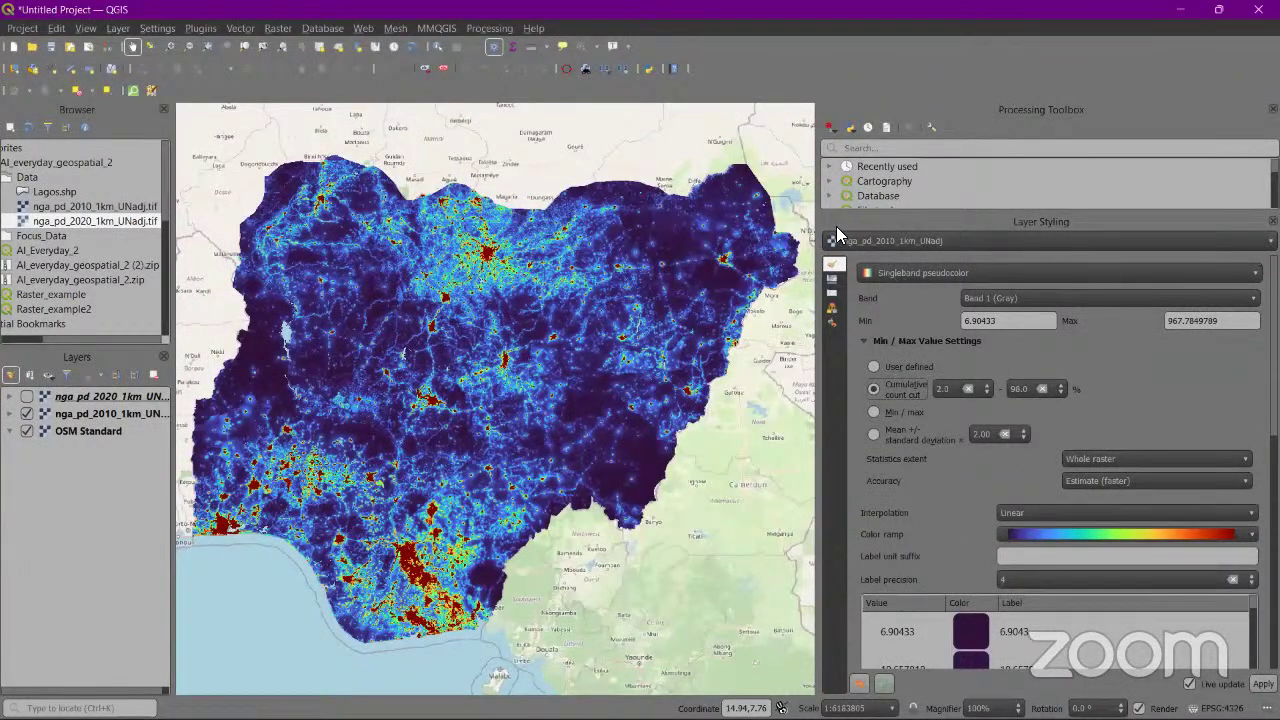
- Narrow the layer styling area, move the 2020 population density layer below the 2010 layer and make it visible
{"action": "left_click_drag", "start_coordinate": [820, 344], "coordinate": [906, 352]}
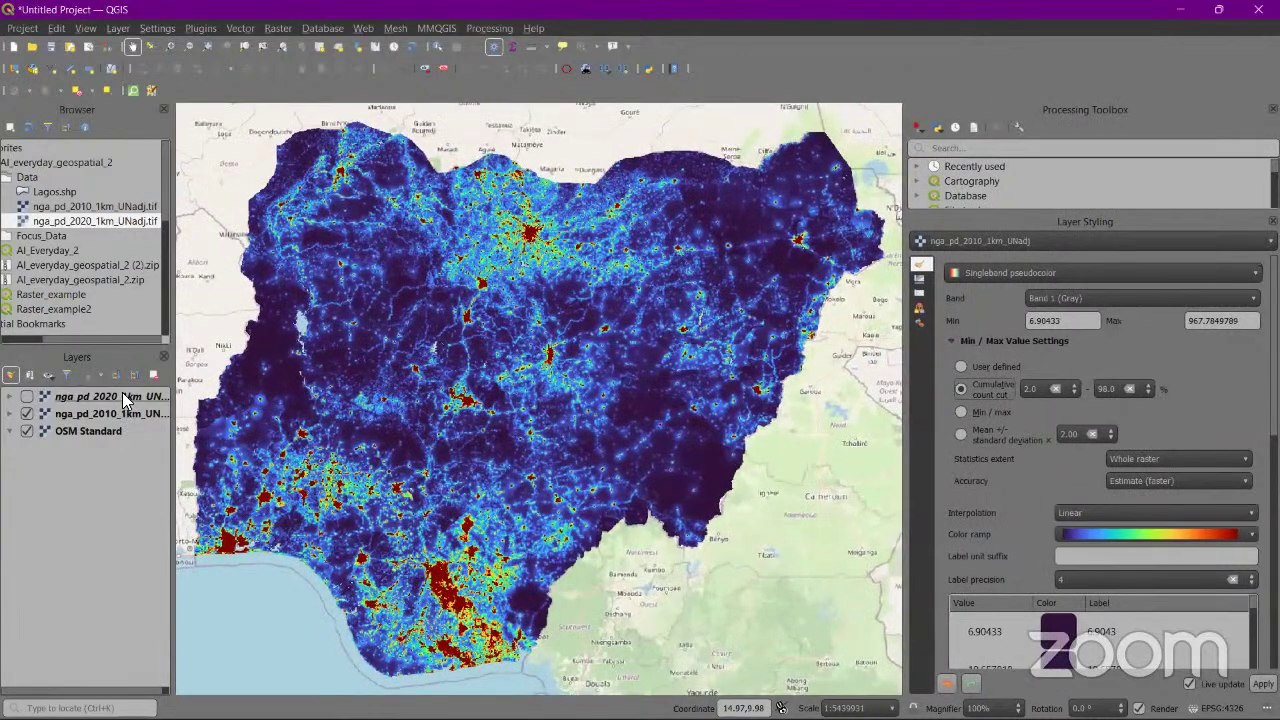
{"action": "left_click_drag", "start_coordinate": [126, 397], "coordinate": [175, 413]}
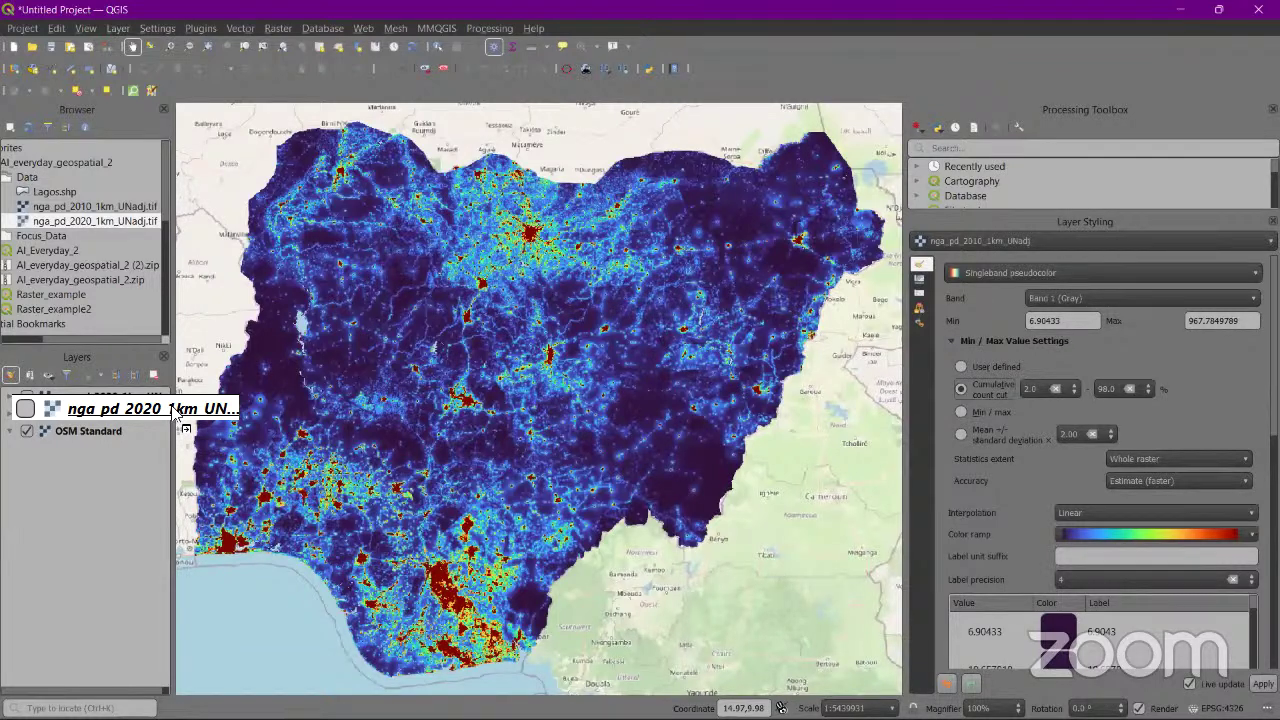
{"action": "left_click_drag", "start_coordinate": [175, 413], "coordinate": [172, 428]}
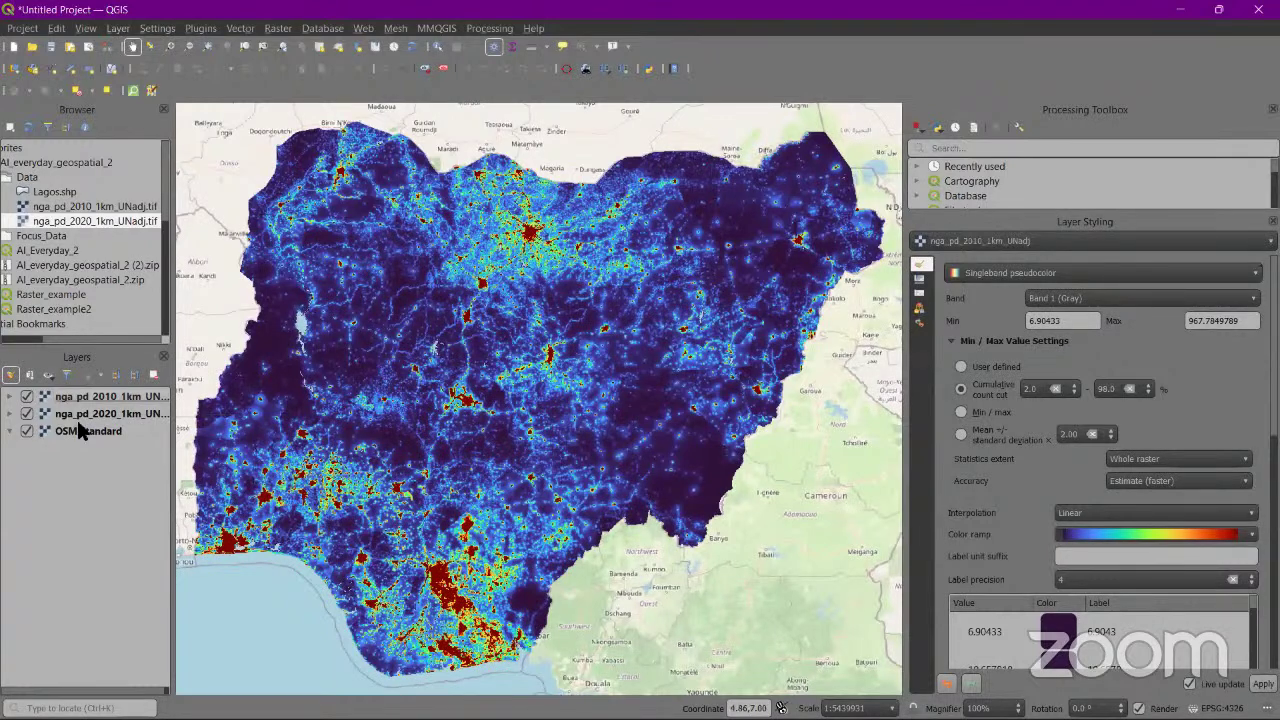
- Toggle the 2010 layer's visibility repeatedly to compare population density across Nigeria with the 2020 layer
{"action": "left_click", "coordinate": [27, 397]}
{"action": "left_click", "coordinate": [27, 397]}
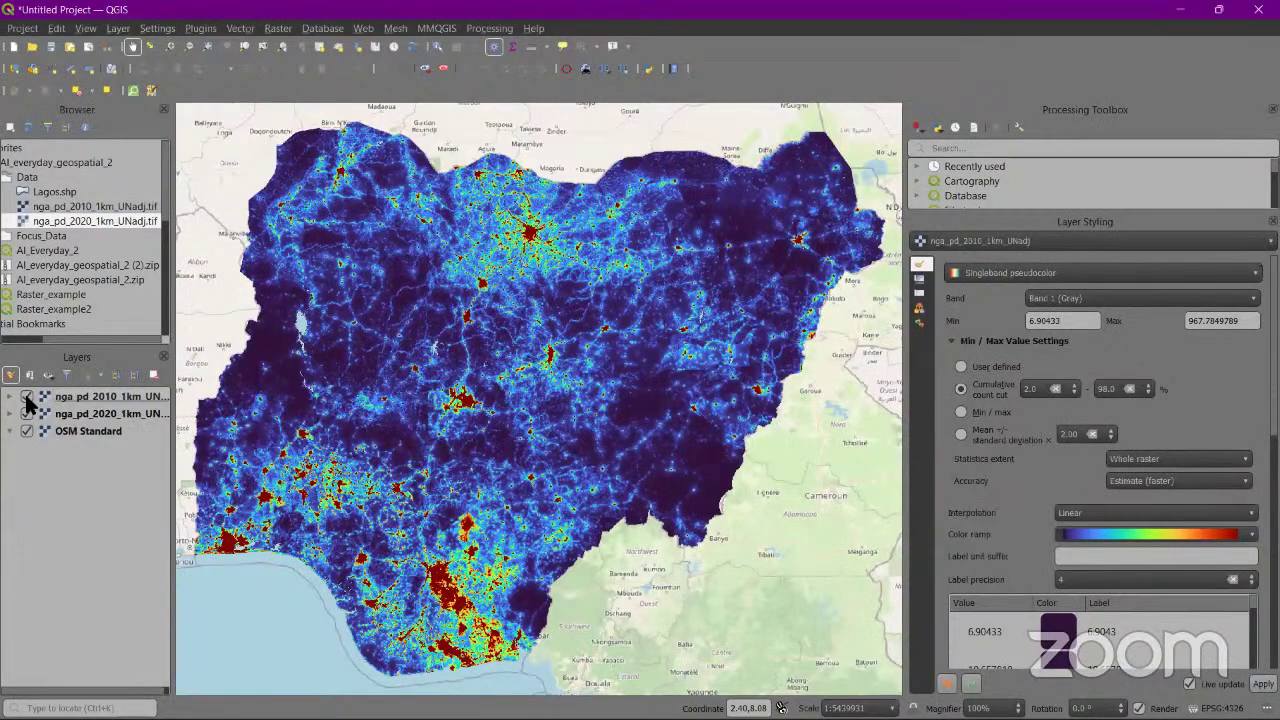
{"action": "left_click", "coordinate": [27, 397]}
{"action": "left_click", "coordinate": [27, 397]}
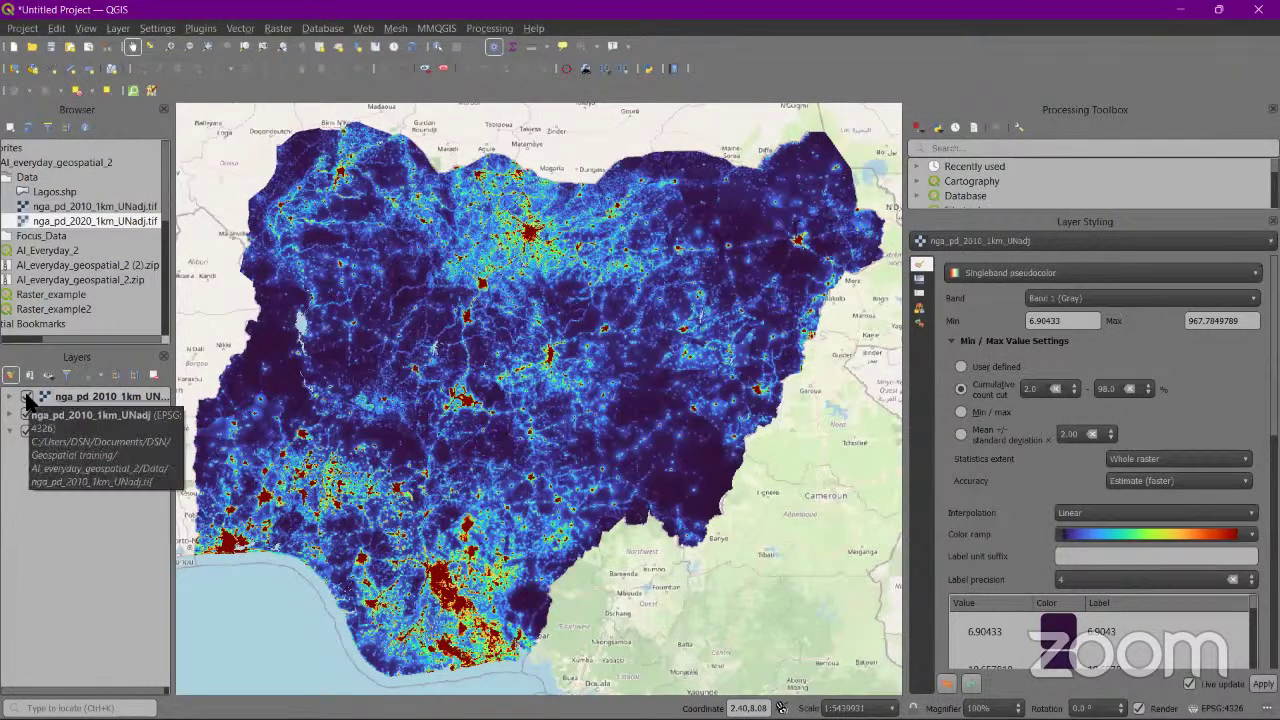
{"action": "left_click", "coordinate": [27, 397]}
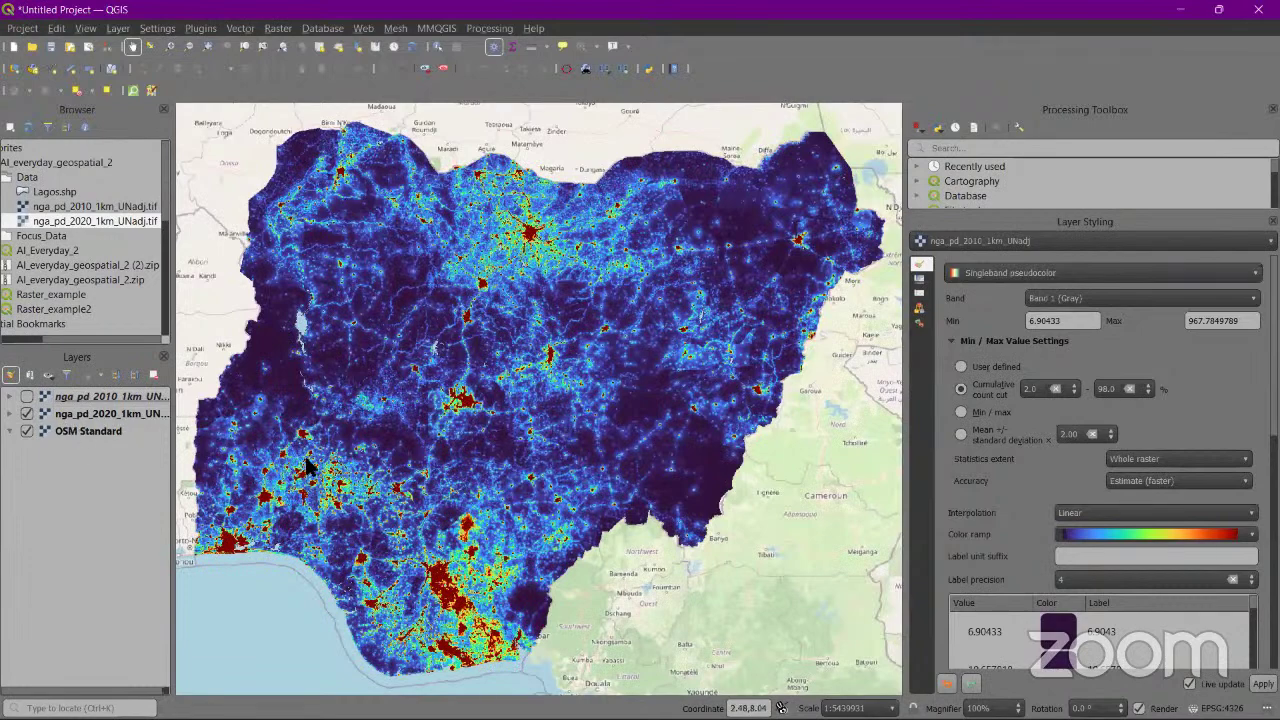
{"action": "left_click", "coordinate": [27, 397]}
{"action": "left_click", "coordinate": [27, 397]}
{"action": "left_click", "coordinate": [27, 397]}
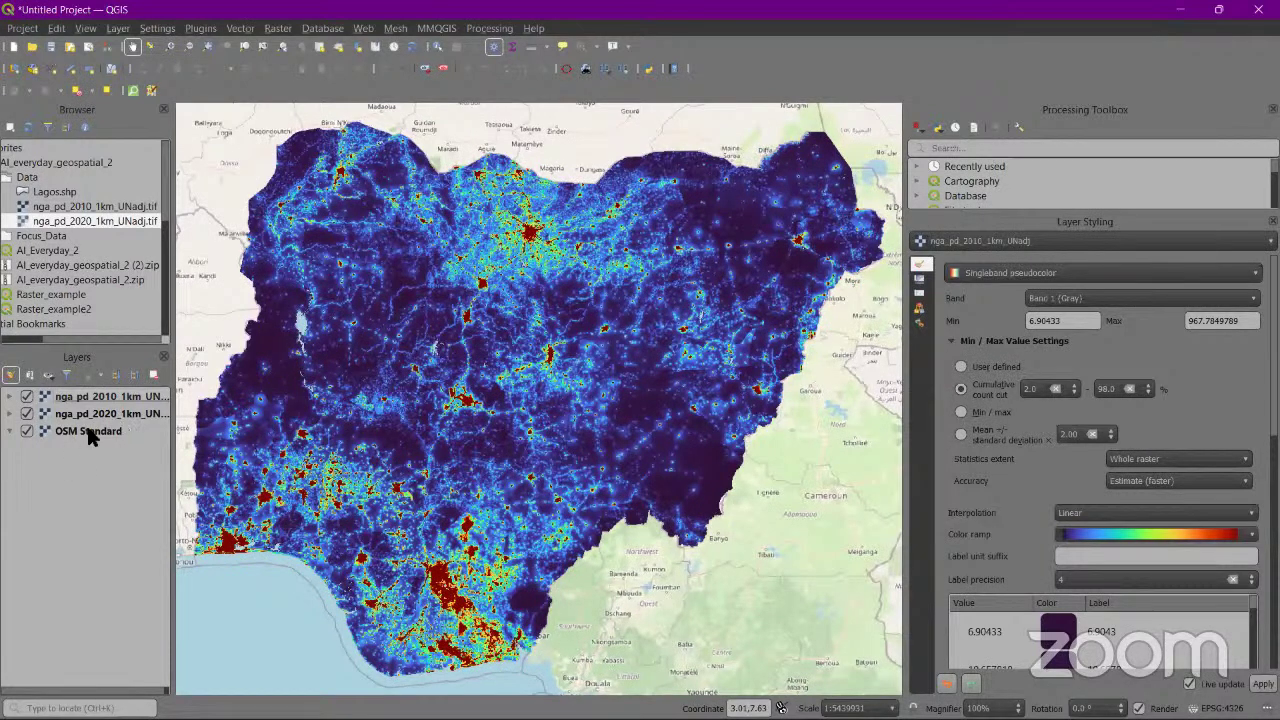
- Move OSM Standard above both population density layers and set its global opacity to 40 %
{"action": "left_click_drag", "start_coordinate": [85, 430], "coordinate": [115, 392]}
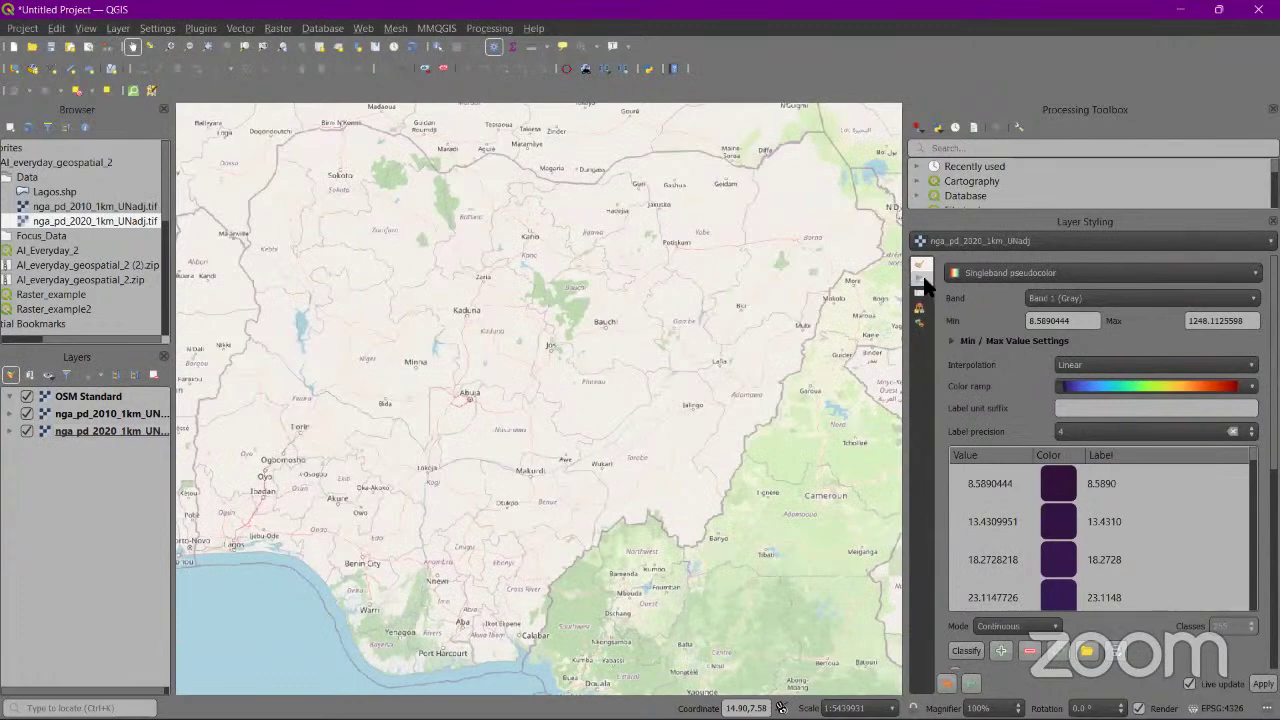
{"action": "left_click", "coordinate": [999, 238]}
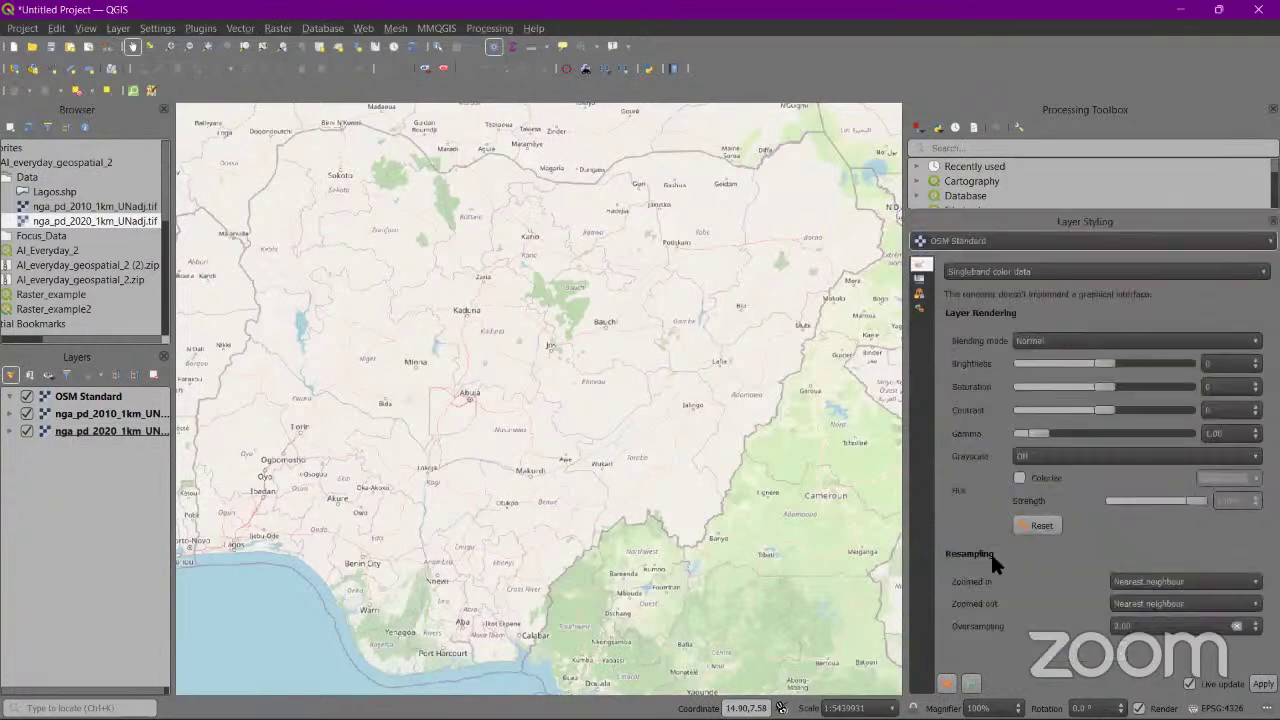
{"action": "left_click", "coordinate": [919, 278]}
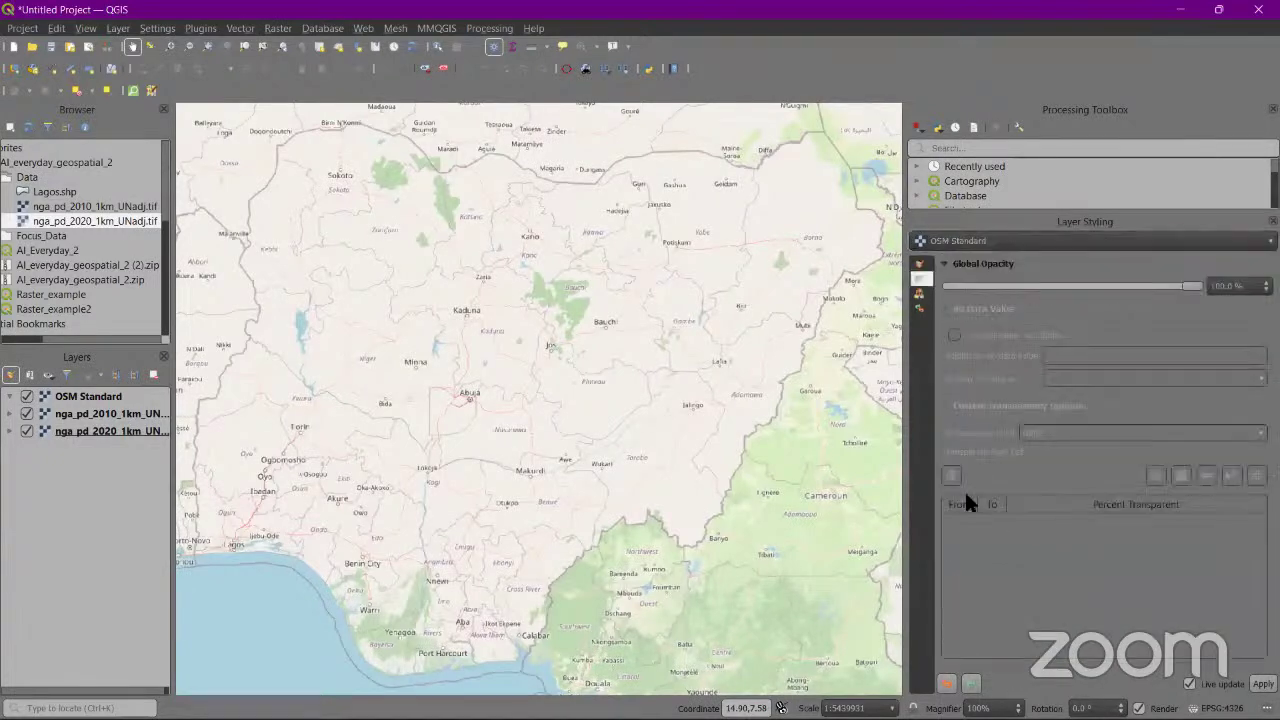
{"action": "left_click", "coordinate": [920, 266]}
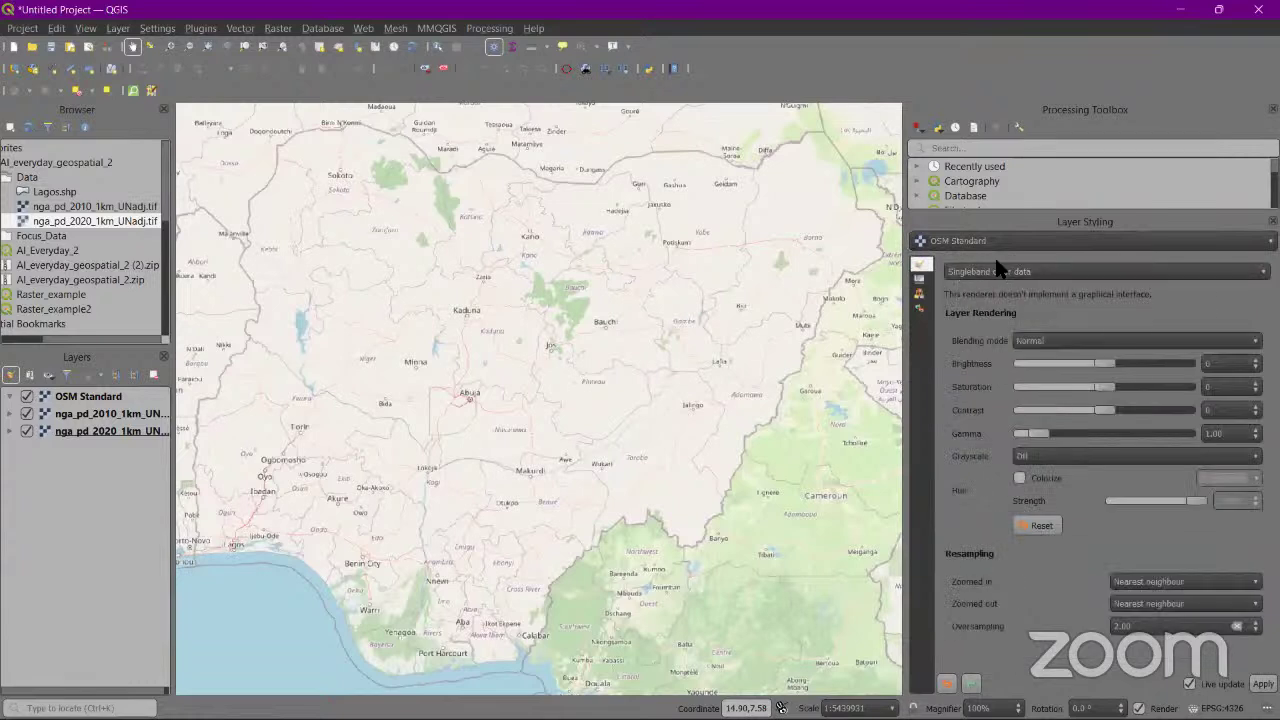
{"action": "left_click", "coordinate": [922, 277]}
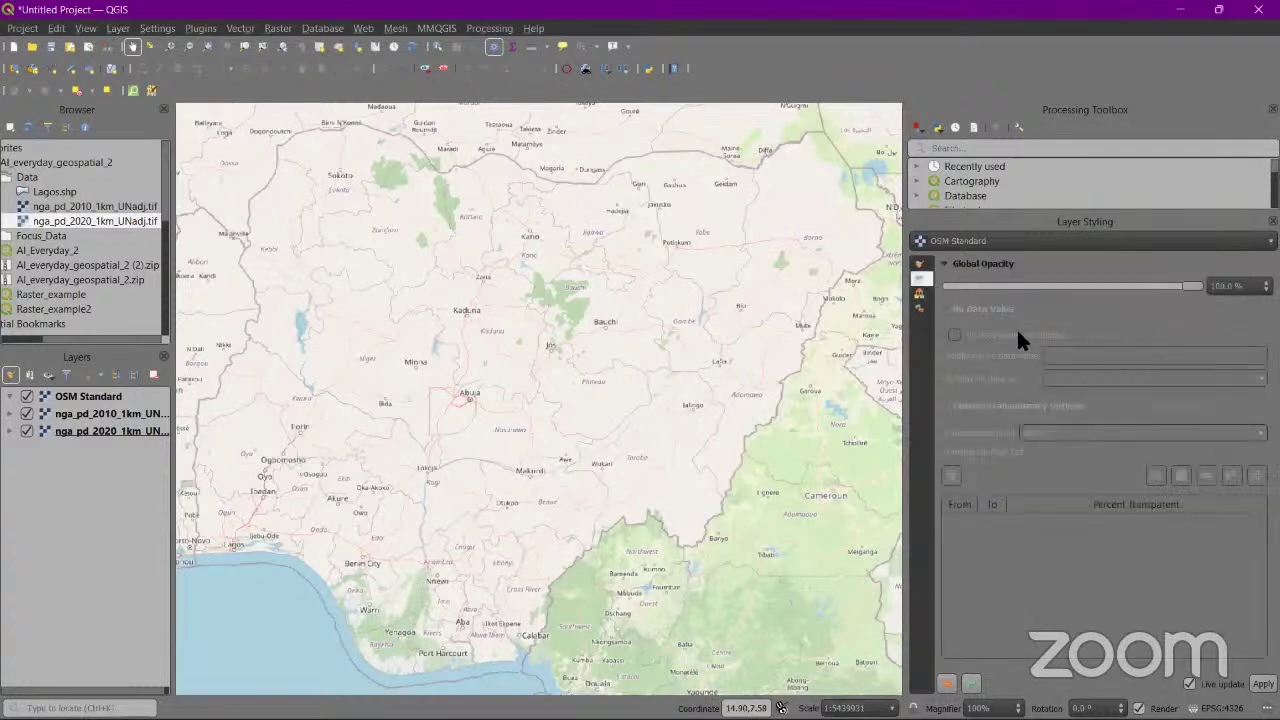
{"action": "double_click", "coordinate": [1218, 286]}
{"action": "type", "text": "5"}
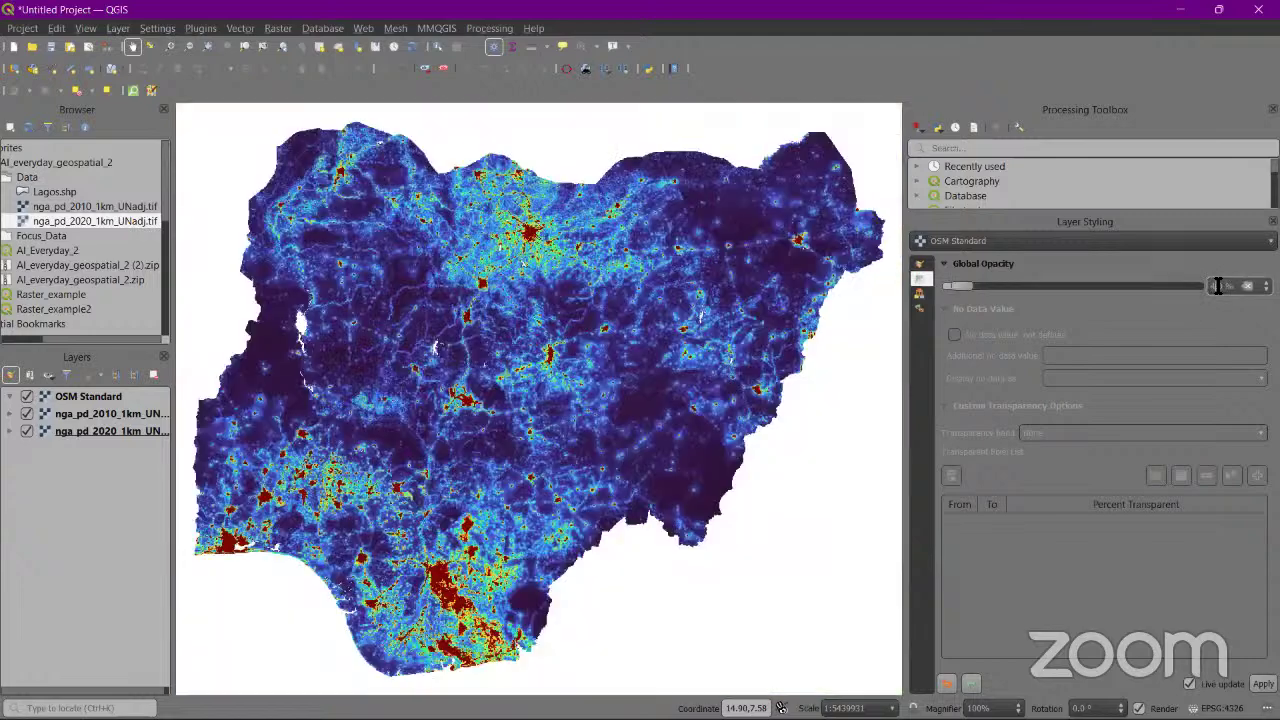
{"action": "type", "text": "0"}
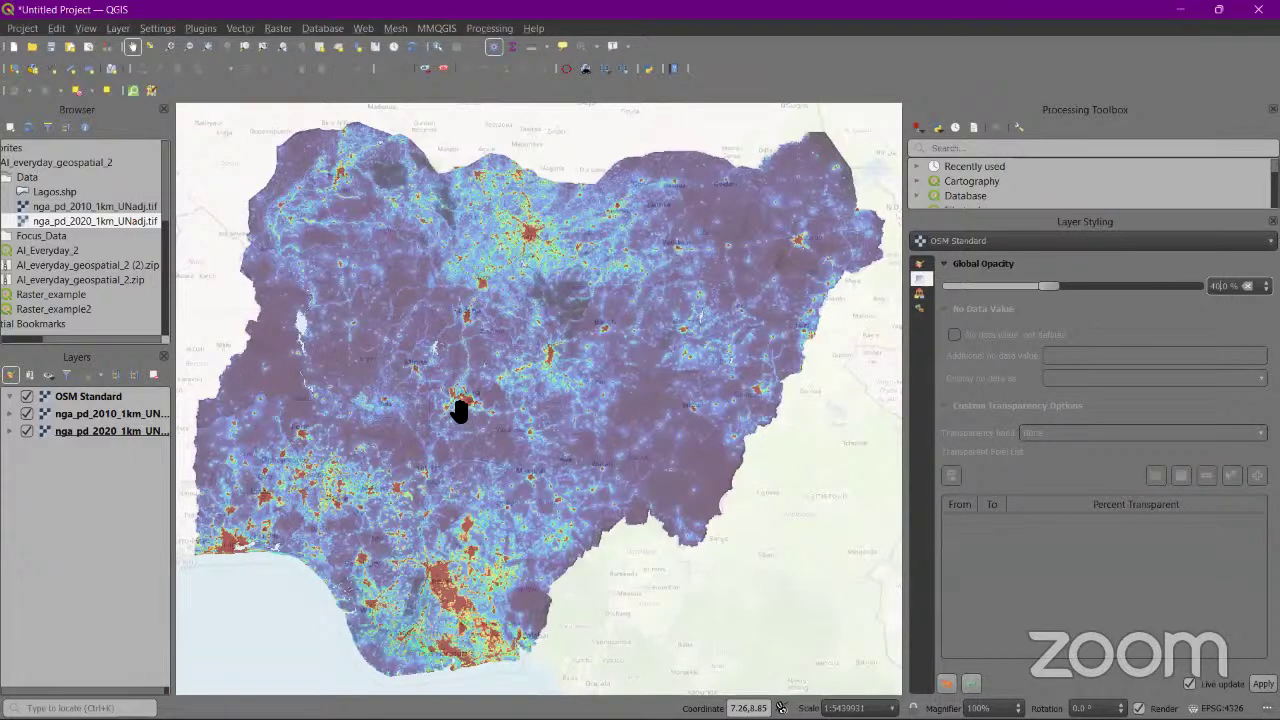
- Zoom in on the Abuja area and toggle the 2010 layer to compare its urban density with the 2020 layer
{"action": "scroll", "coordinate": [495, 400], "scroll_direction": "up", "scroll_amount": 2}
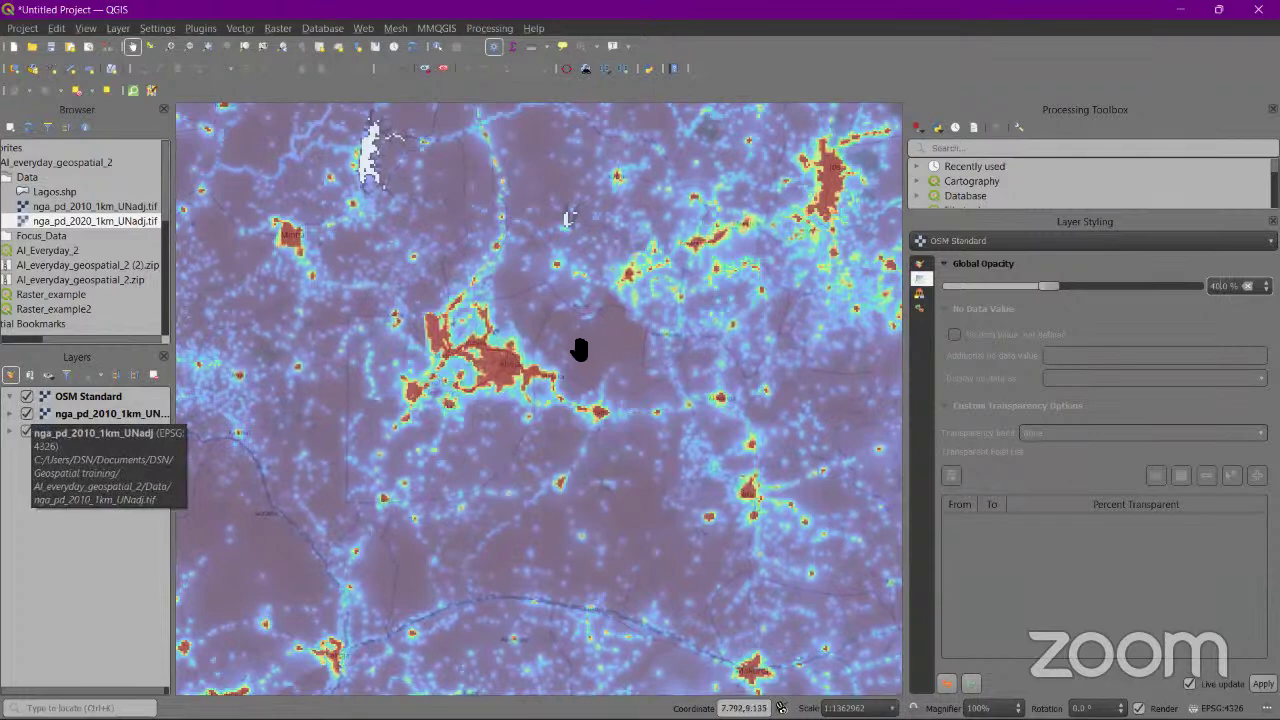
{"action": "left_click", "coordinate": [27, 414]}
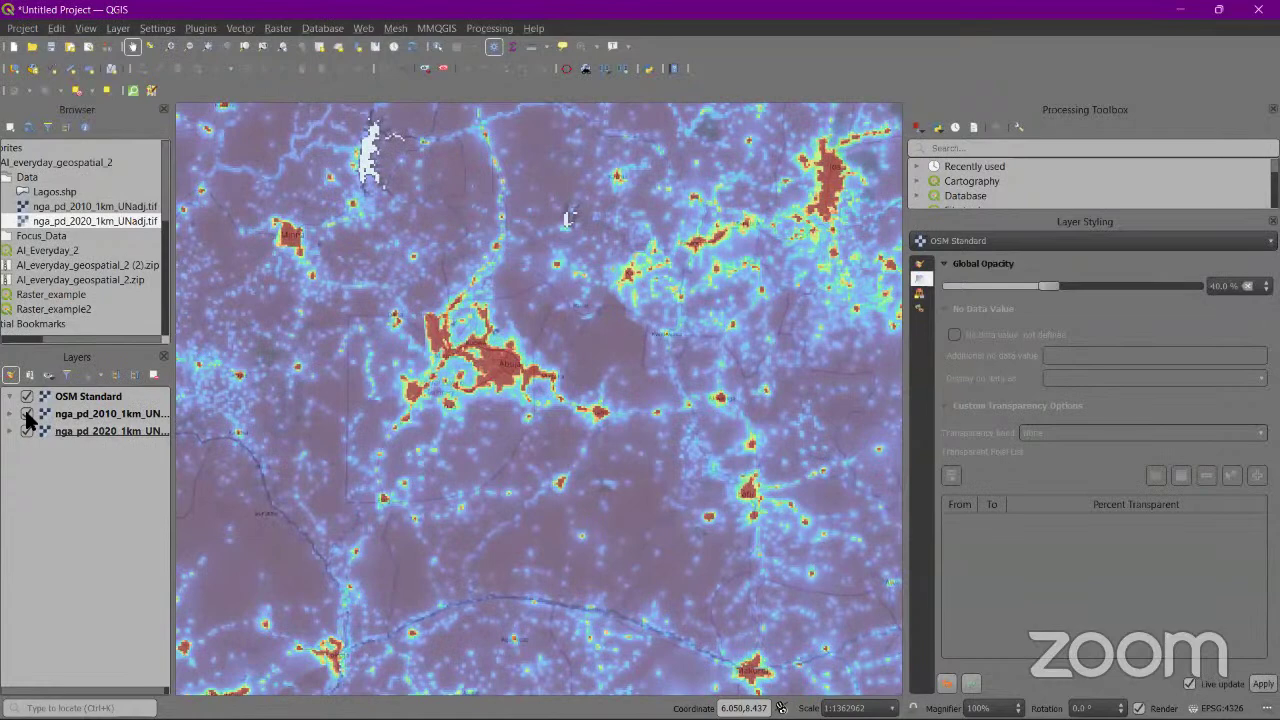
{"action": "left_click", "coordinate": [27, 414]}
{"action": "left_click", "coordinate": [27, 414]}
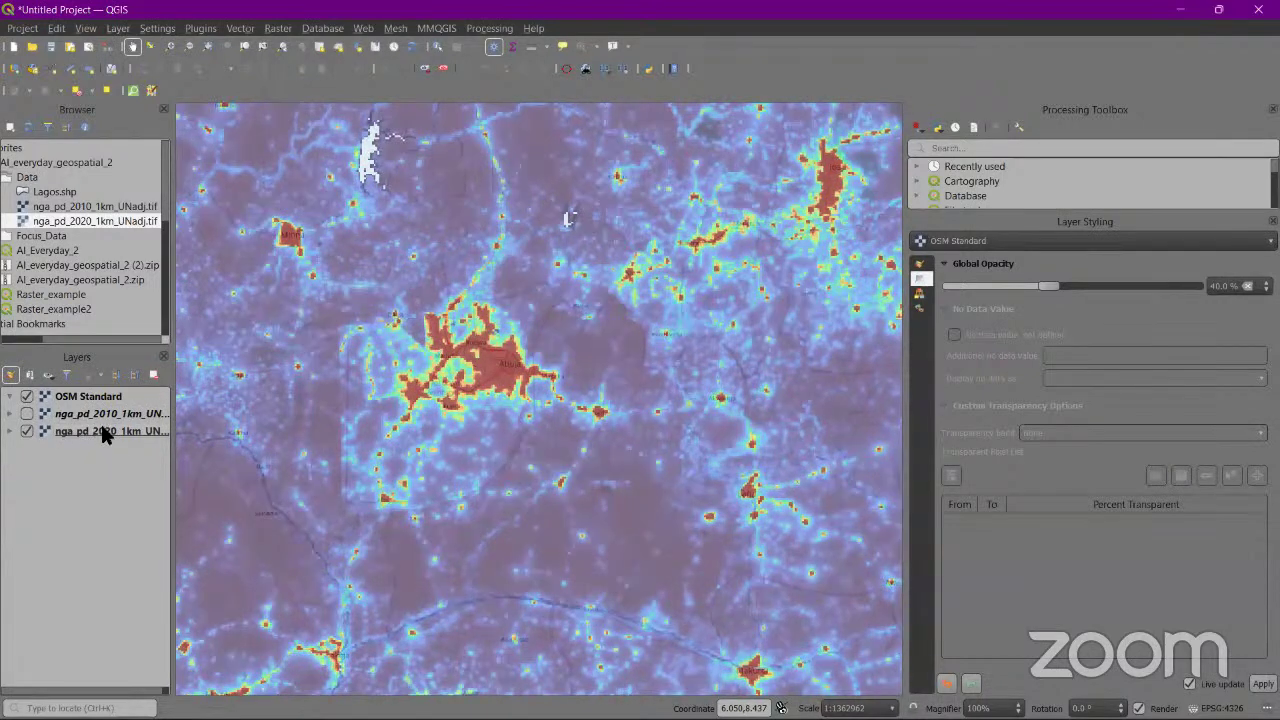
{"action": "left_click", "coordinate": [26, 415]}
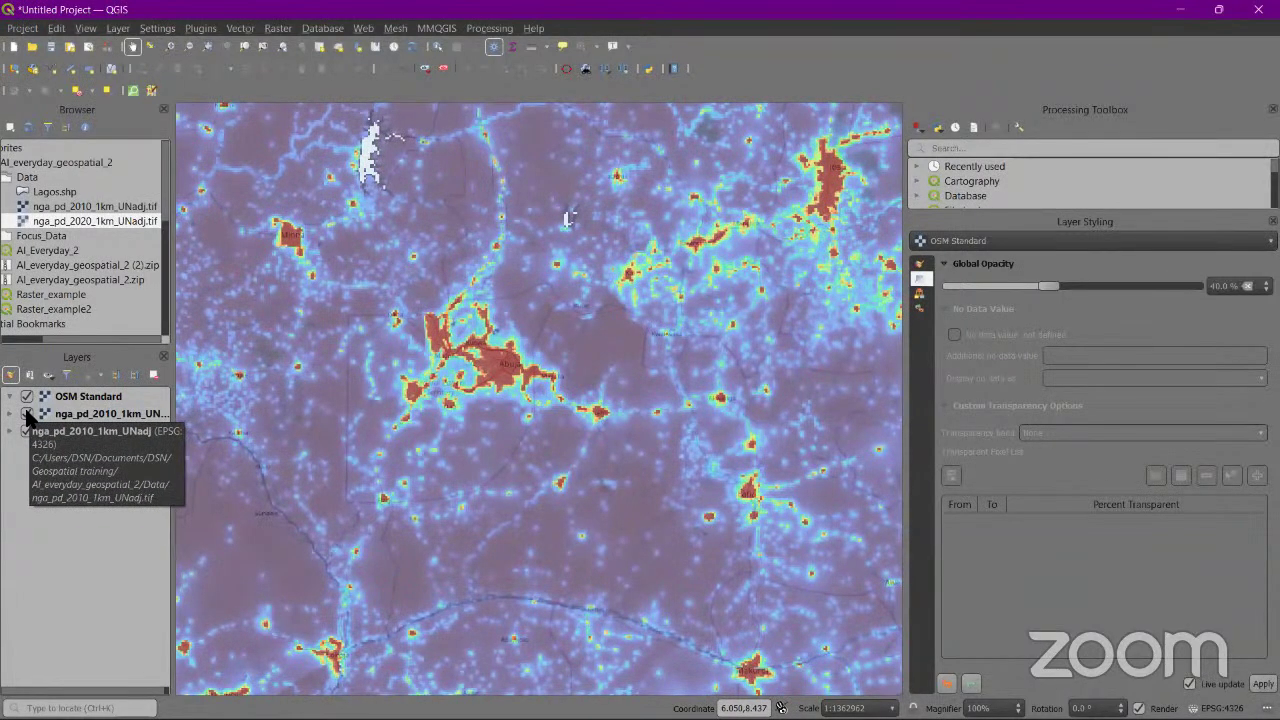
{"action": "left_click", "coordinate": [26, 415]}
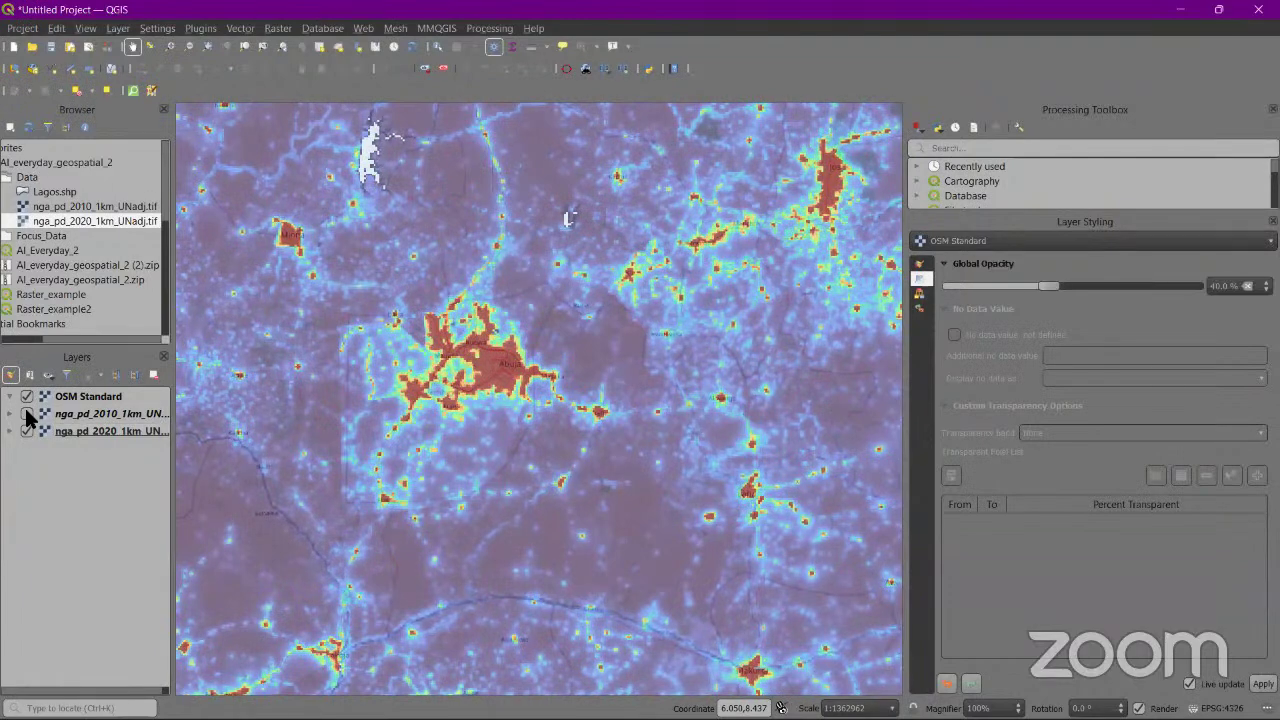
{"action": "left_click", "coordinate": [26, 414]}
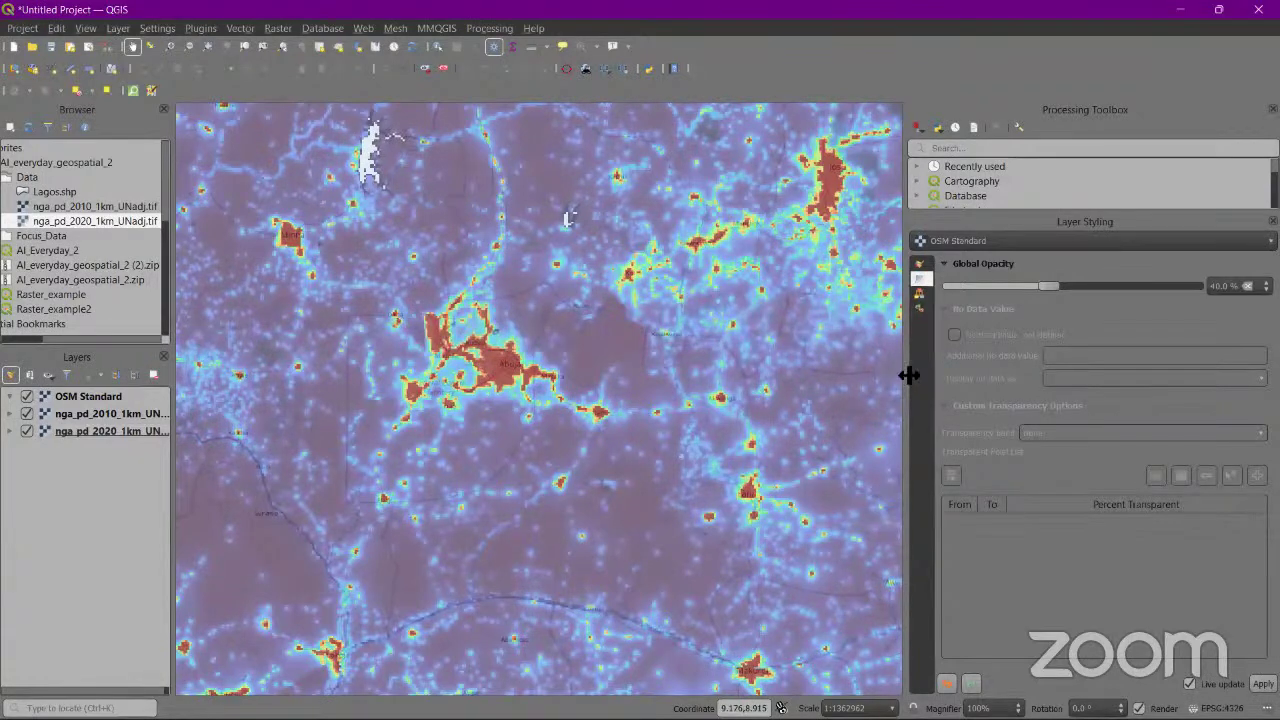
- Narrow the layer styling area further and fit the map to the extent of nga_pd_2010_1km_UNadj
{"action": "left_click_drag", "start_coordinate": [909, 375], "coordinate": [995, 382]}
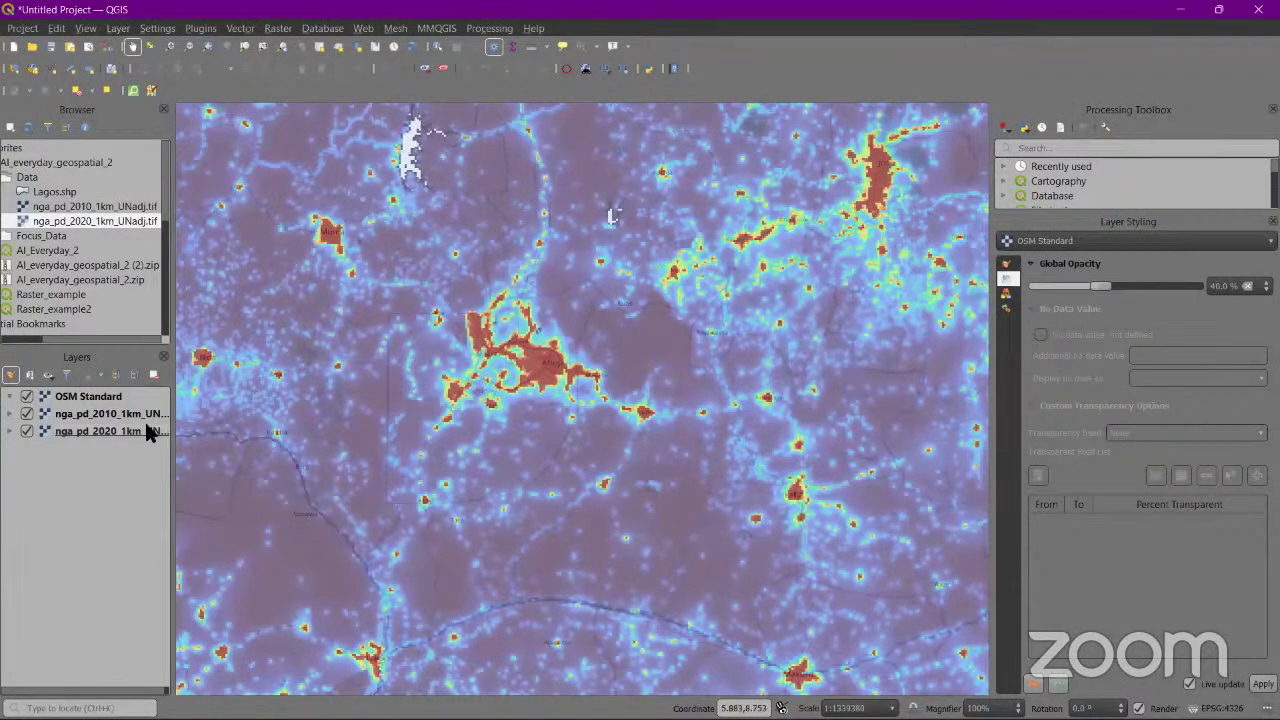
{"action": "right_click", "coordinate": [87, 400]}
{"action": "left_click", "coordinate": [80, 413]}
{"action": "right_click", "coordinate": [80, 413]}
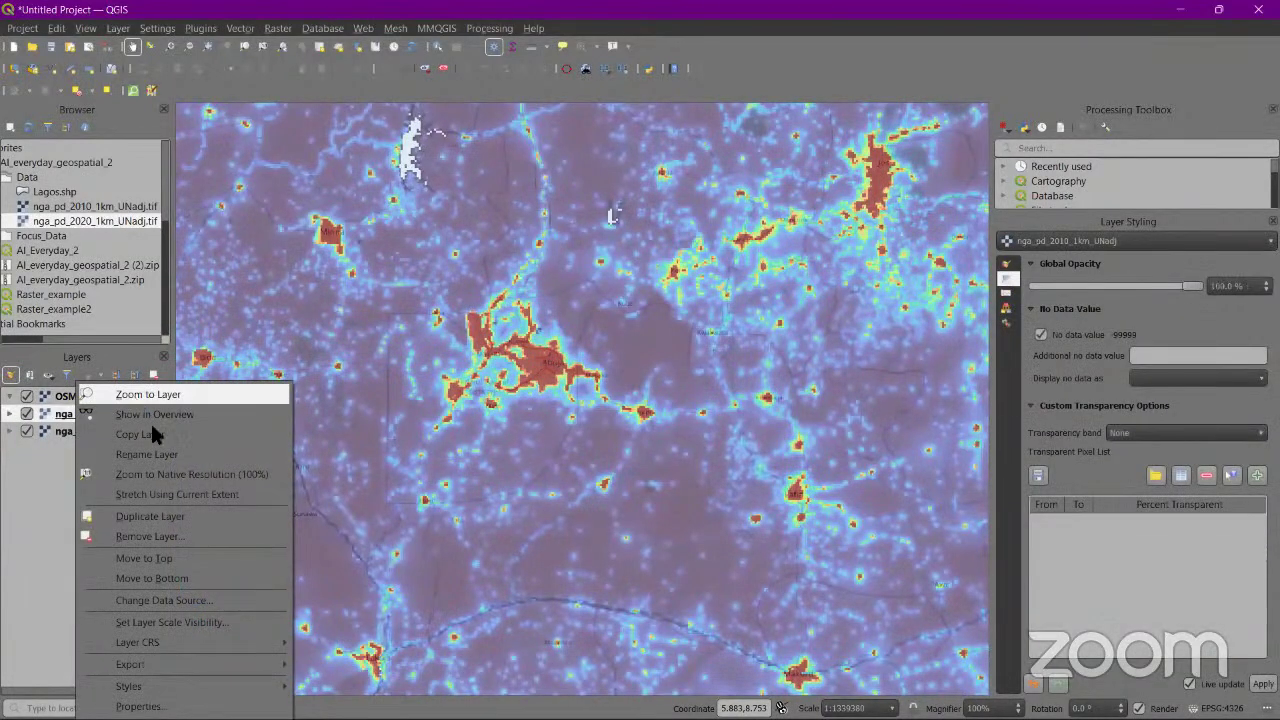
{"action": "left_click", "coordinate": [150, 395]}
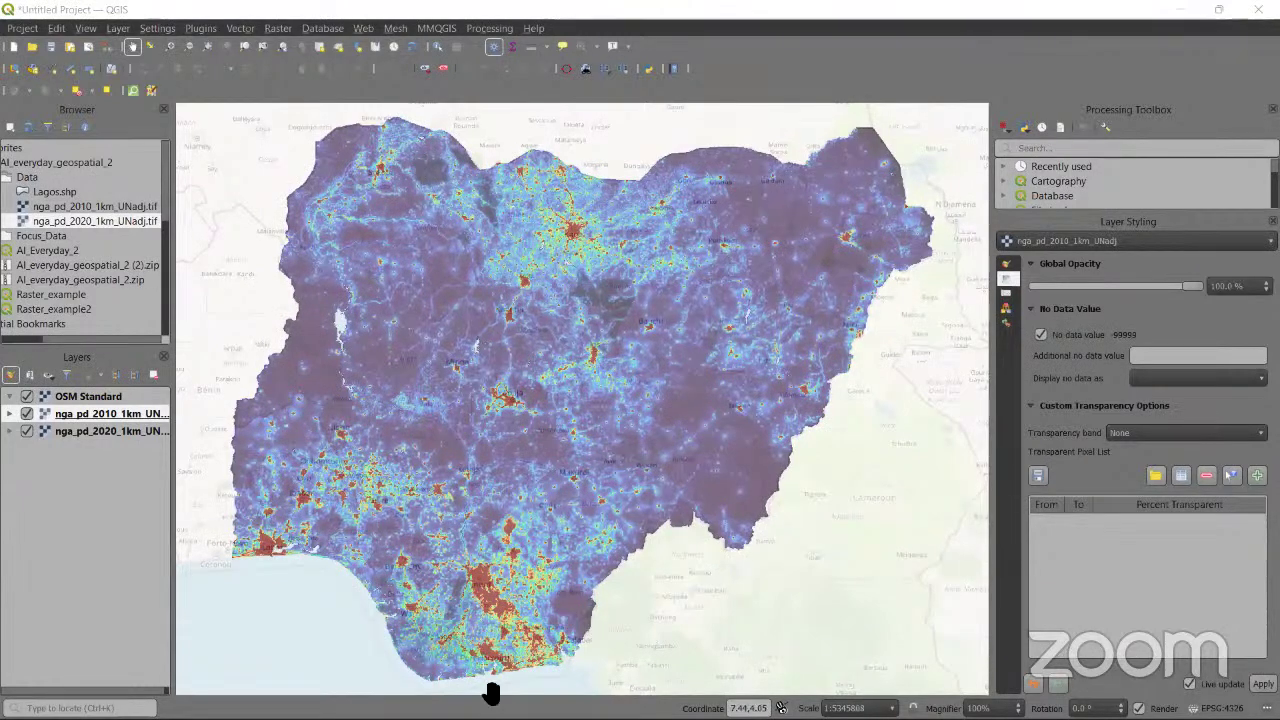
{"action": "key", "text": "super"}
{"action": "key", "text": "super"}
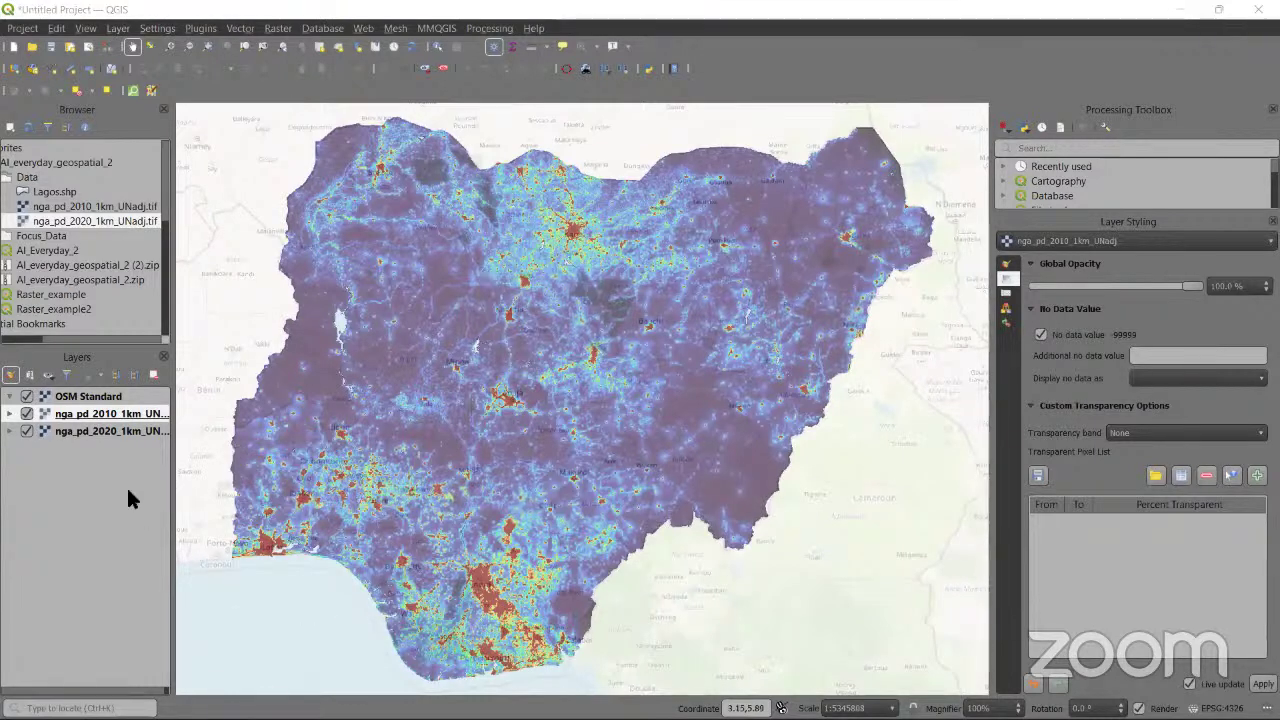
- Open the layer properties of nga_pd_2010_1km_UNadj and enable its temporal settings
{"action": "right_click", "coordinate": [112, 420]}
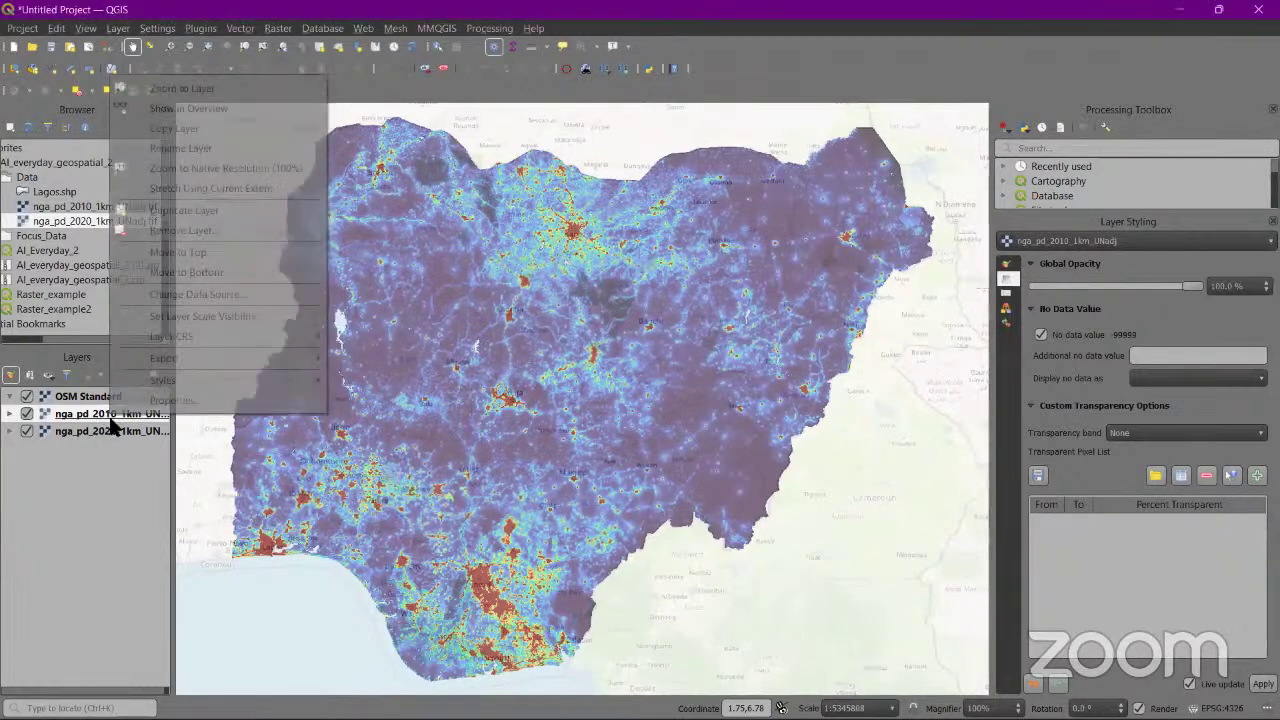
{"action": "left_click", "coordinate": [160, 401]}
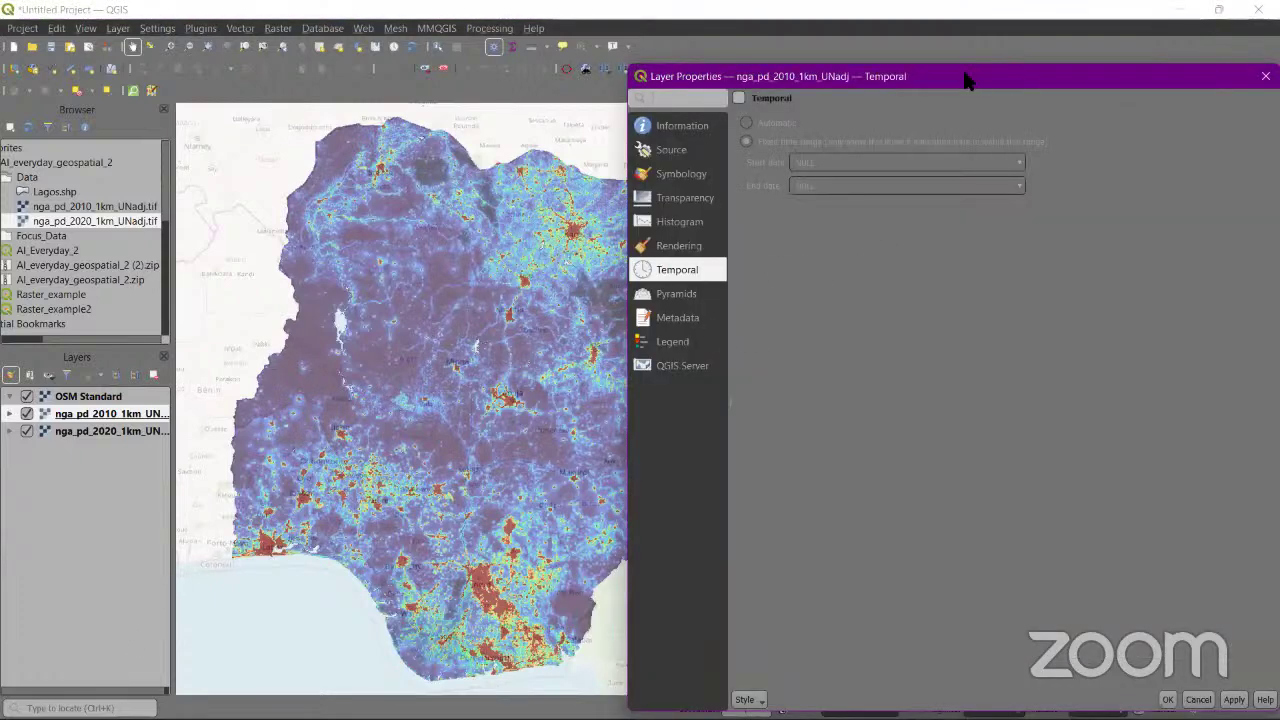
{"action": "left_click_drag", "start_coordinate": [978, 80], "coordinate": [785, 49]}
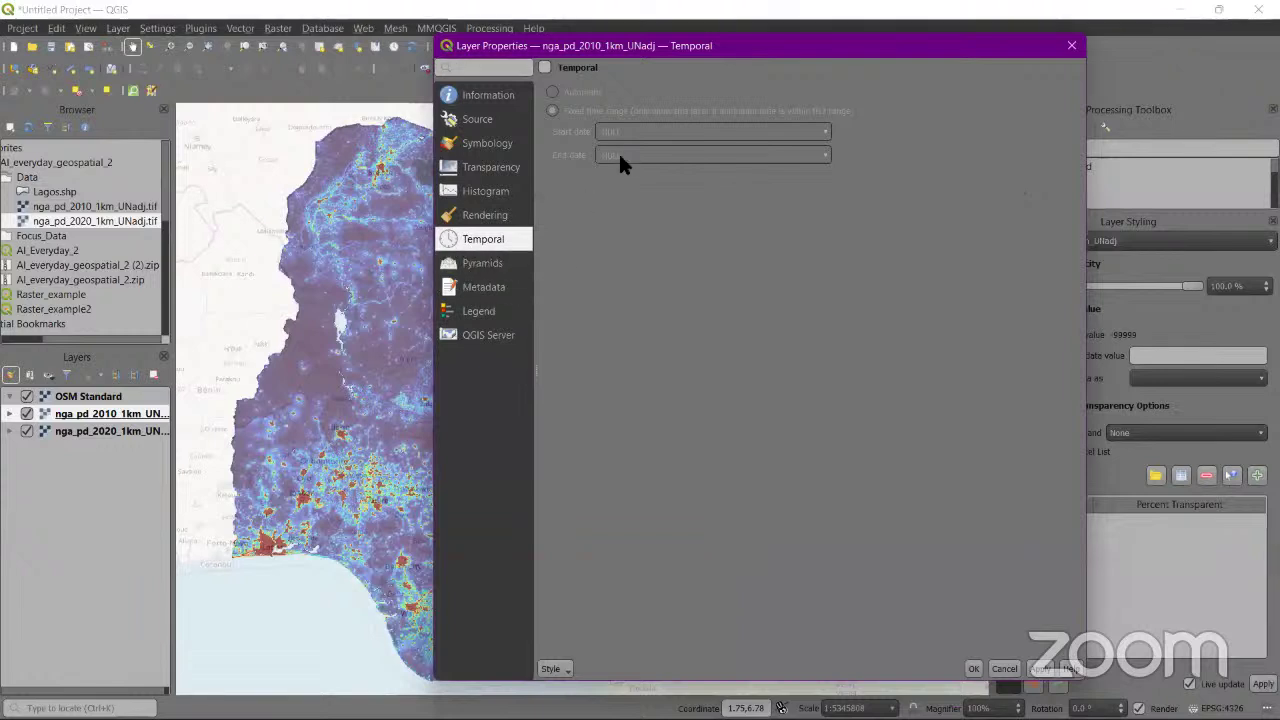
{"action": "left_click", "coordinate": [544, 67]}
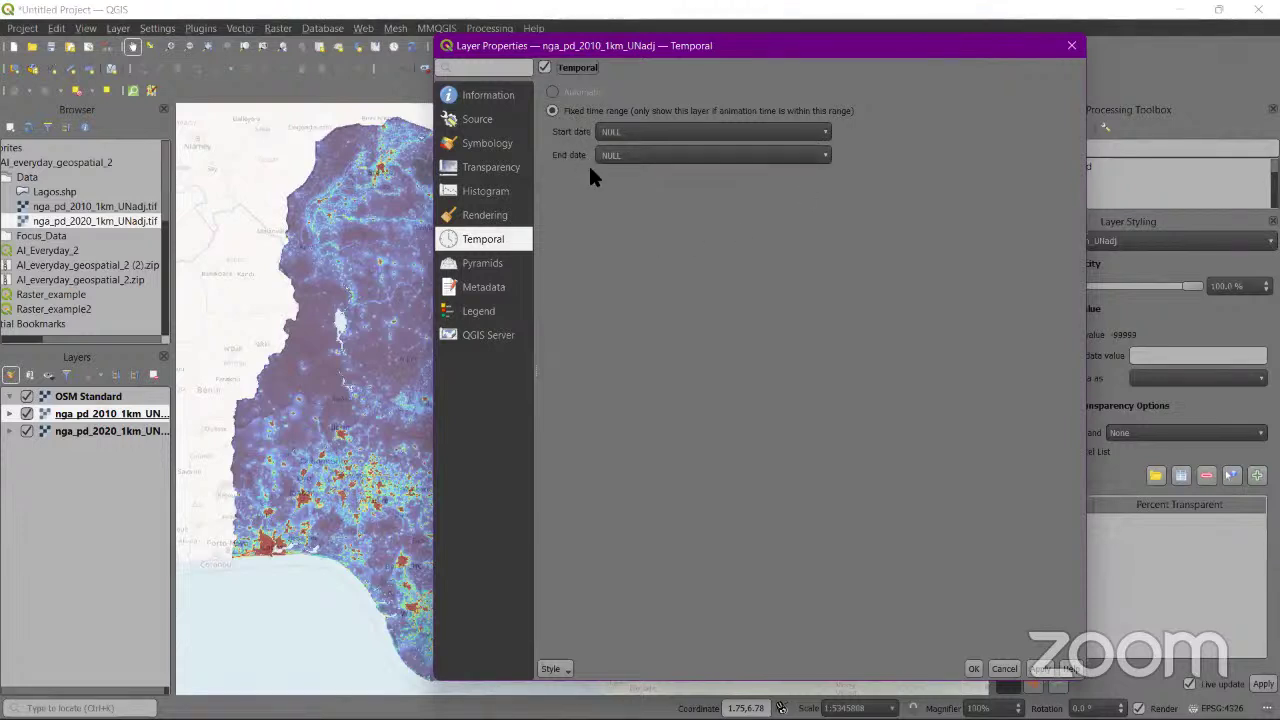
- Set the start date of the 2010 layer's fixed time range to 1 January 2010
{"action": "left_click", "coordinate": [824, 134]}
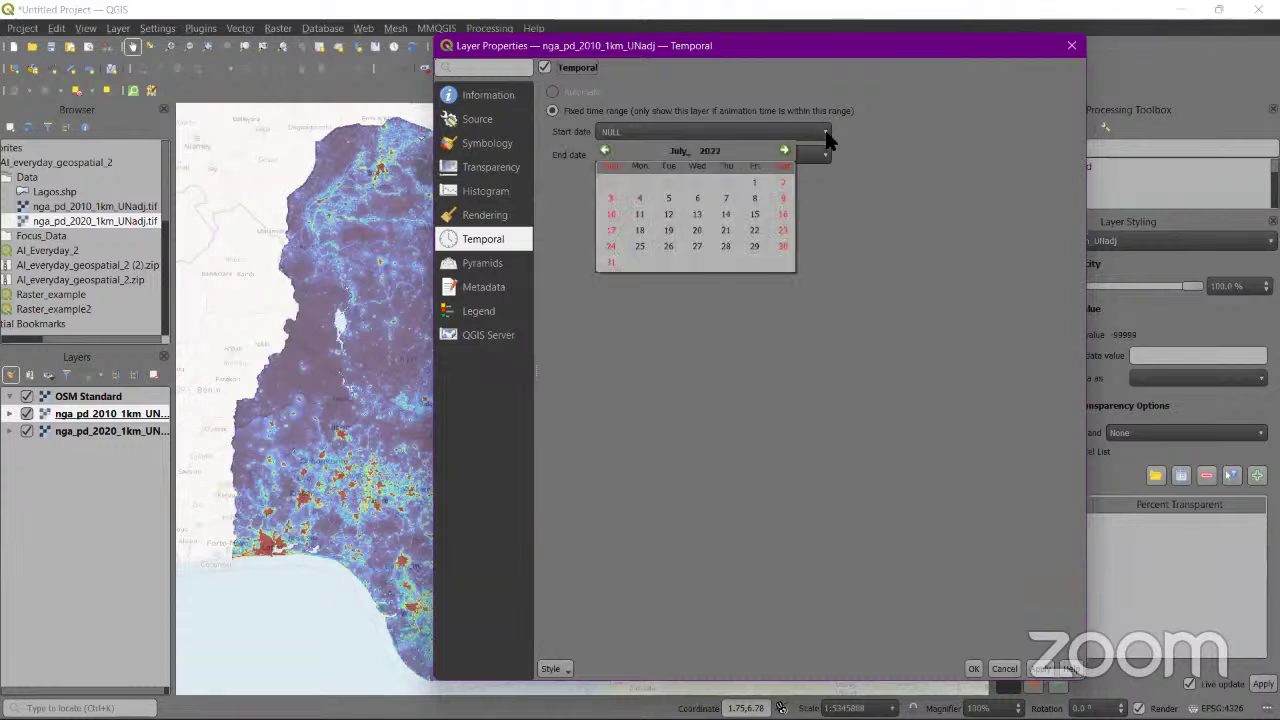
{"action": "left_click", "coordinate": [679, 151]}
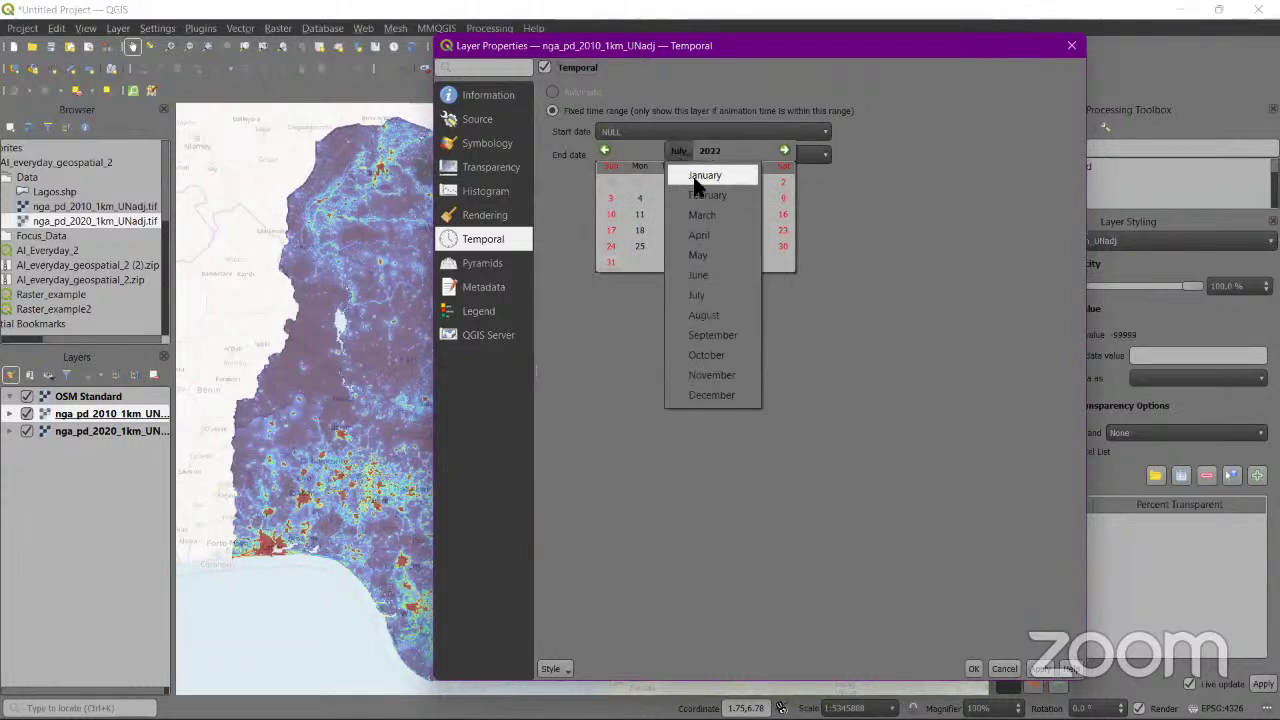
{"action": "left_click", "coordinate": [702, 175]}
{"action": "left_click", "coordinate": [717, 150]}
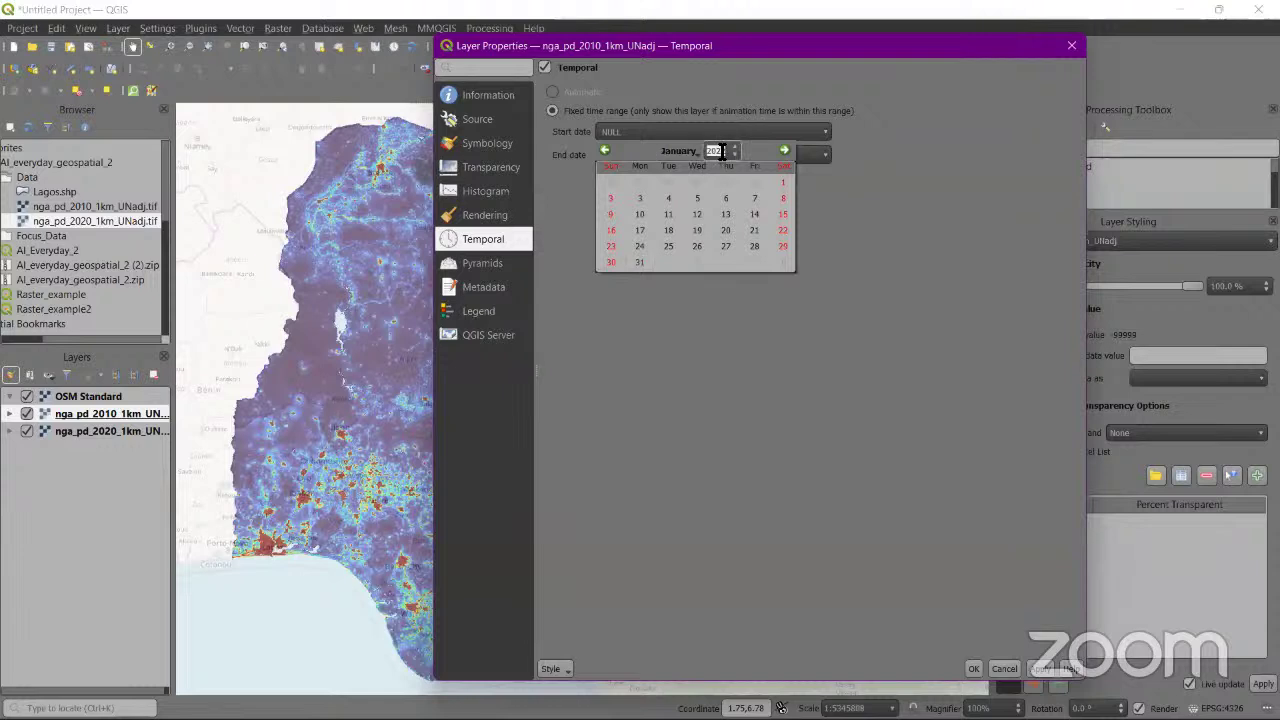
{"action": "type", "text": "20"}
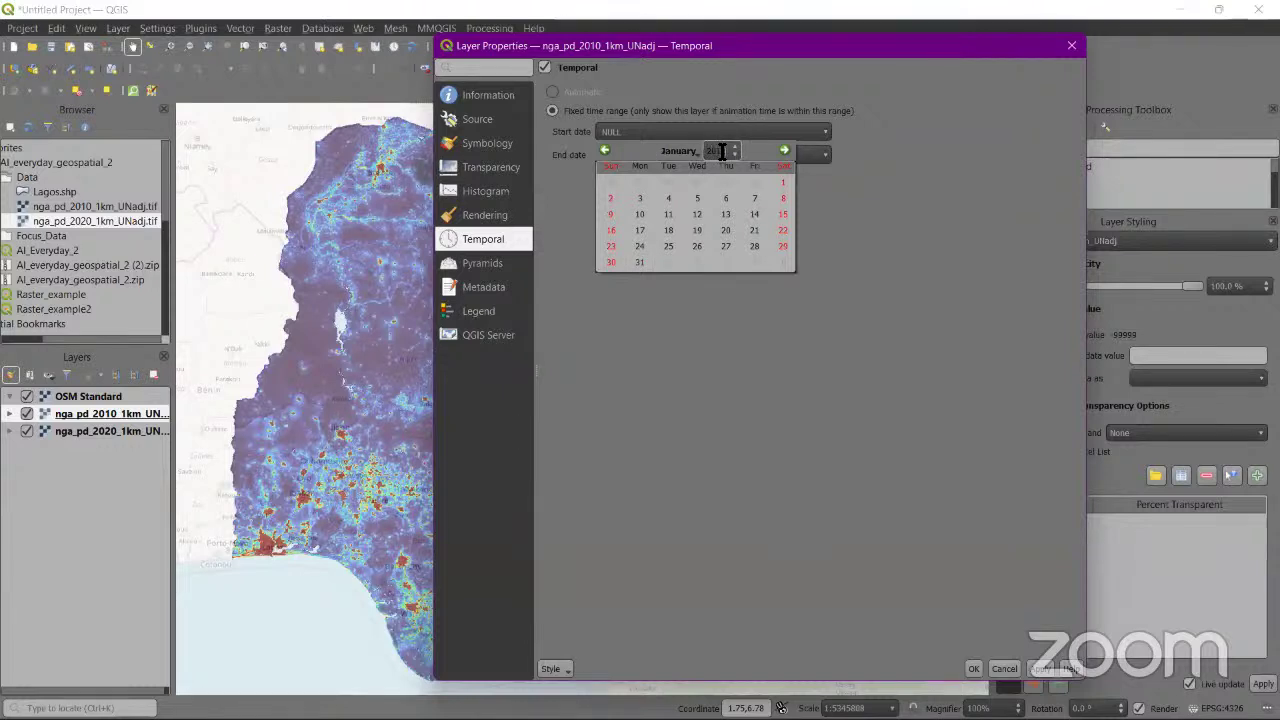
{"action": "type", "text": "10"}
{"action": "key", "text": "Return"}
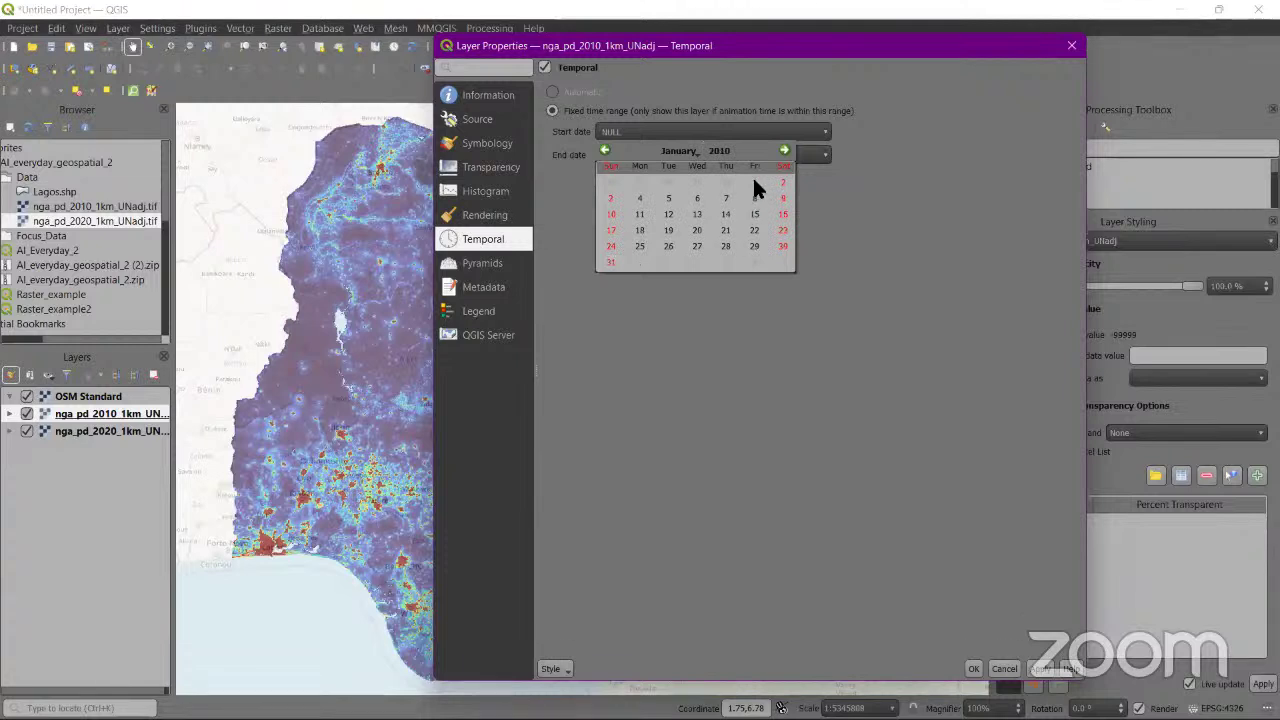
{"action": "left_click", "coordinate": [754, 182]}
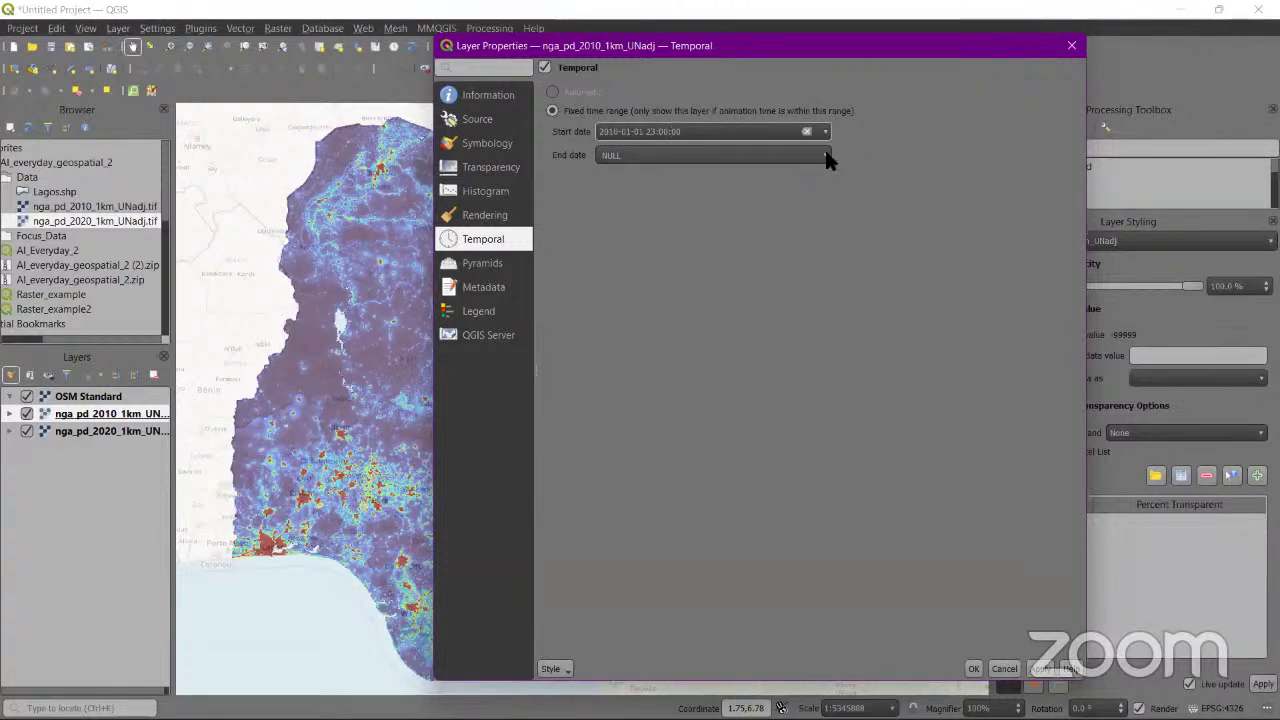
- Set the end date of the 2010 layer's fixed time range to 31 December 2010 and apply the properties
{"action": "left_click", "coordinate": [825, 155]}
{"action": "left_click", "coordinate": [678, 174]}
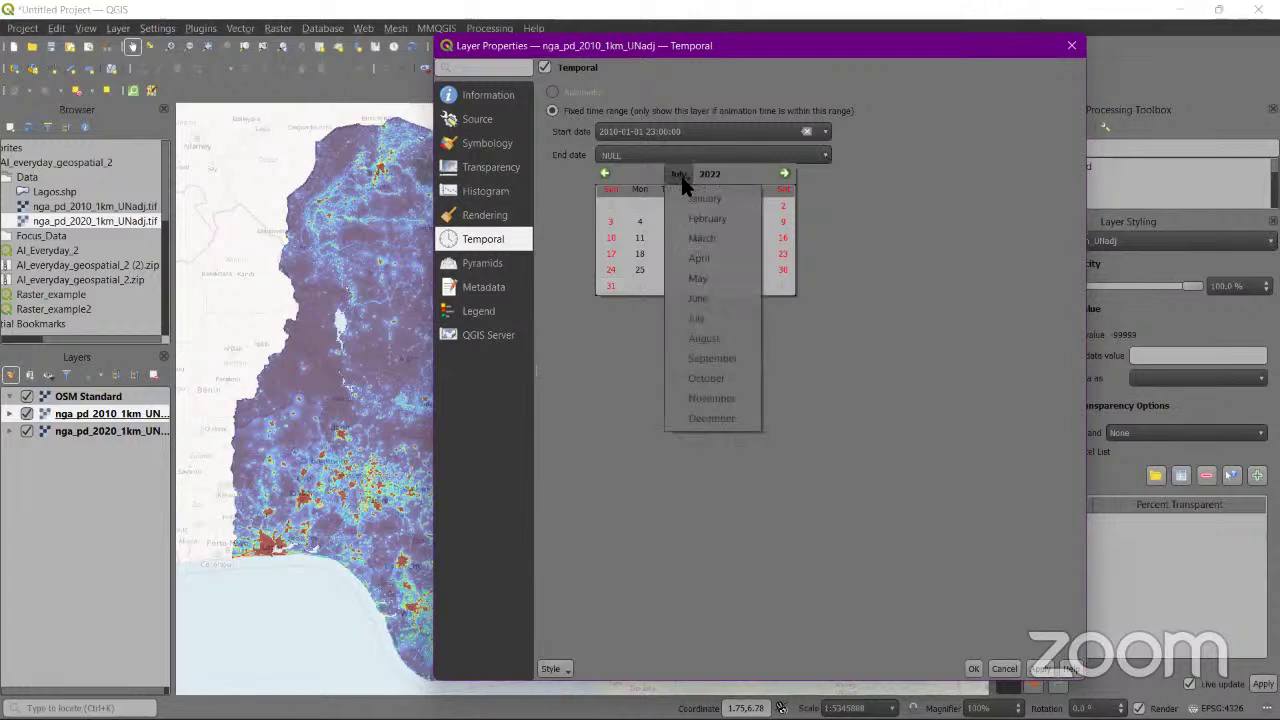
{"action": "left_click", "coordinate": [712, 418]}
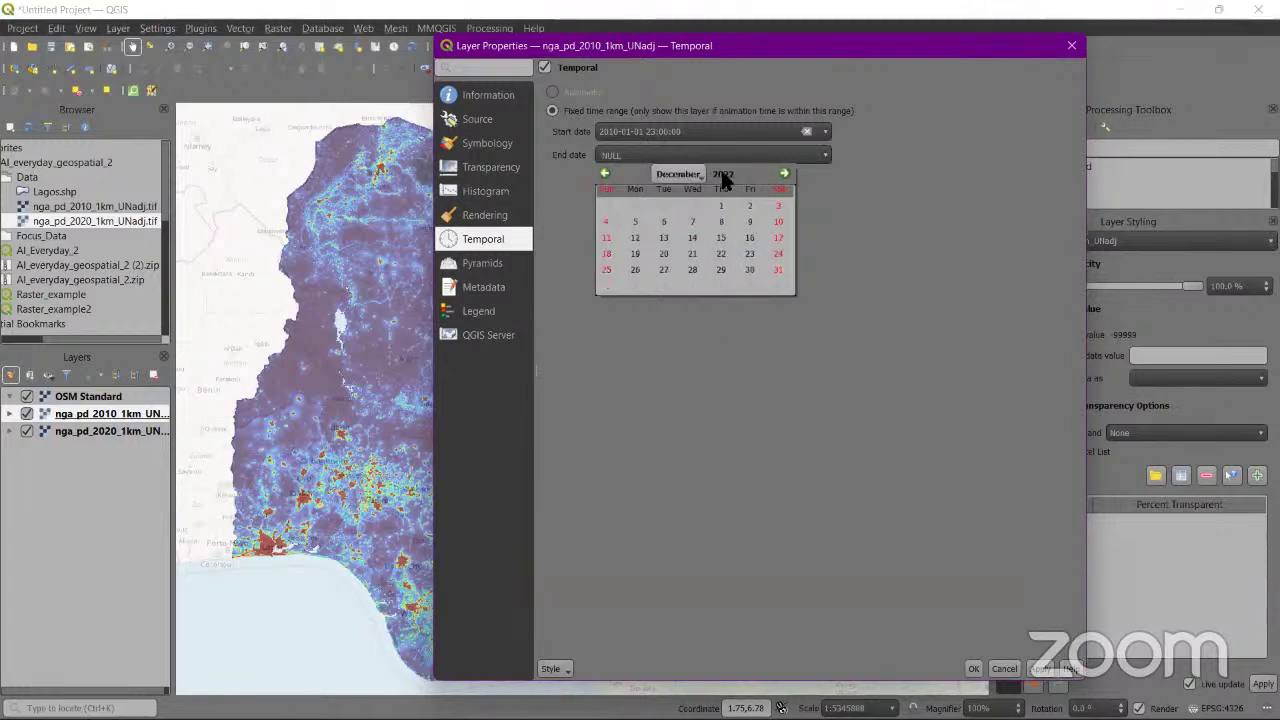
{"action": "left_click", "coordinate": [723, 175]}
{"action": "left_click", "coordinate": [732, 175]}
{"action": "type", "text": "0"}
{"action": "left_click", "coordinate": [744, 268]}
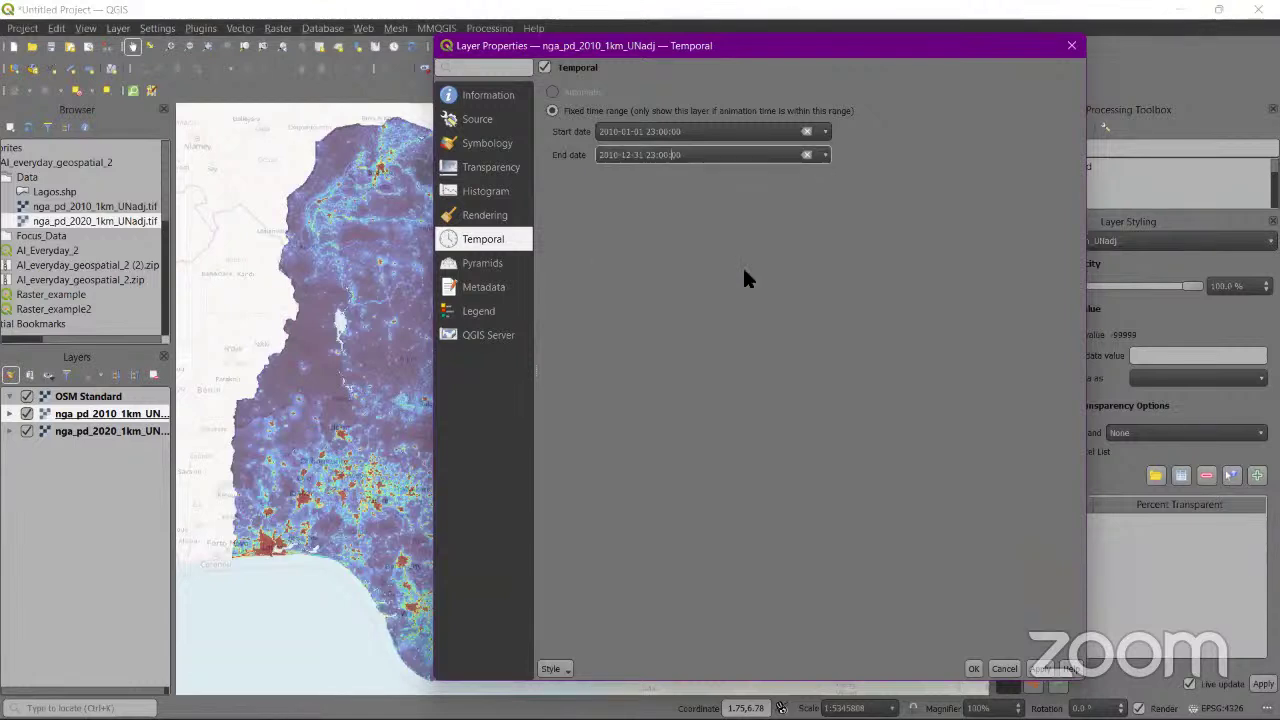
{"action": "left_click", "coordinate": [1037, 670]}
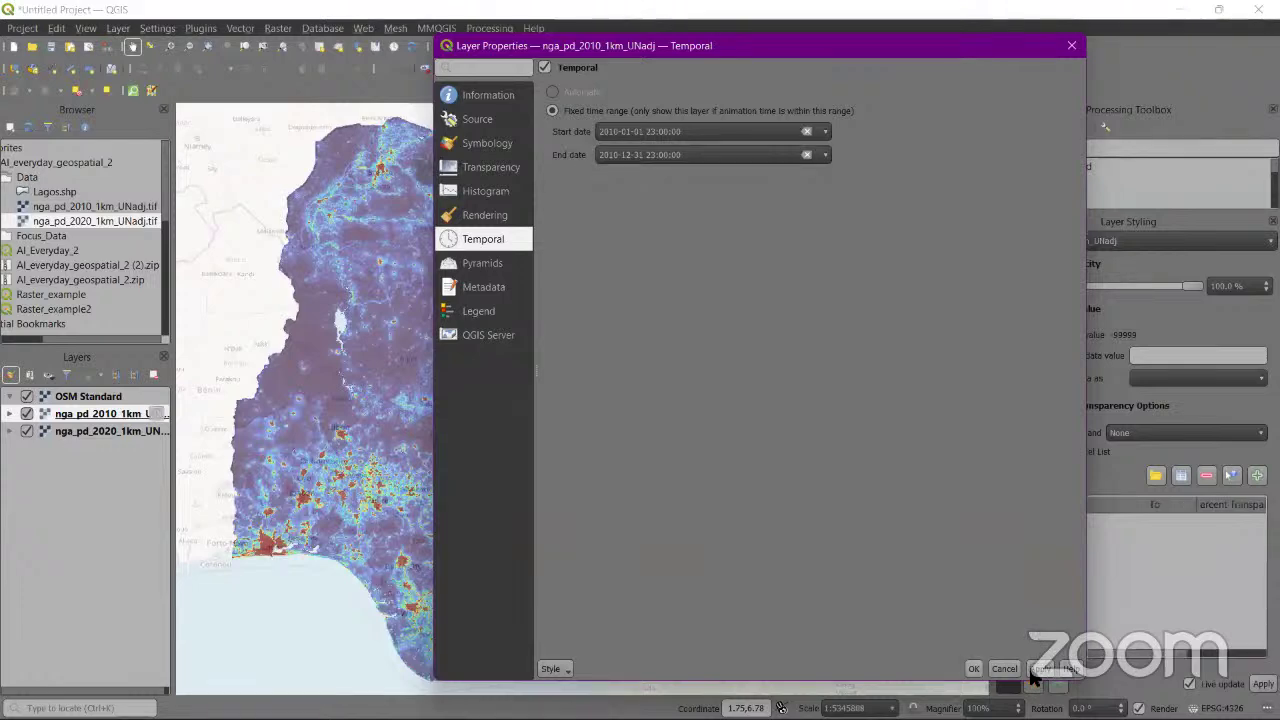
{"action": "left_click", "coordinate": [973, 668]}
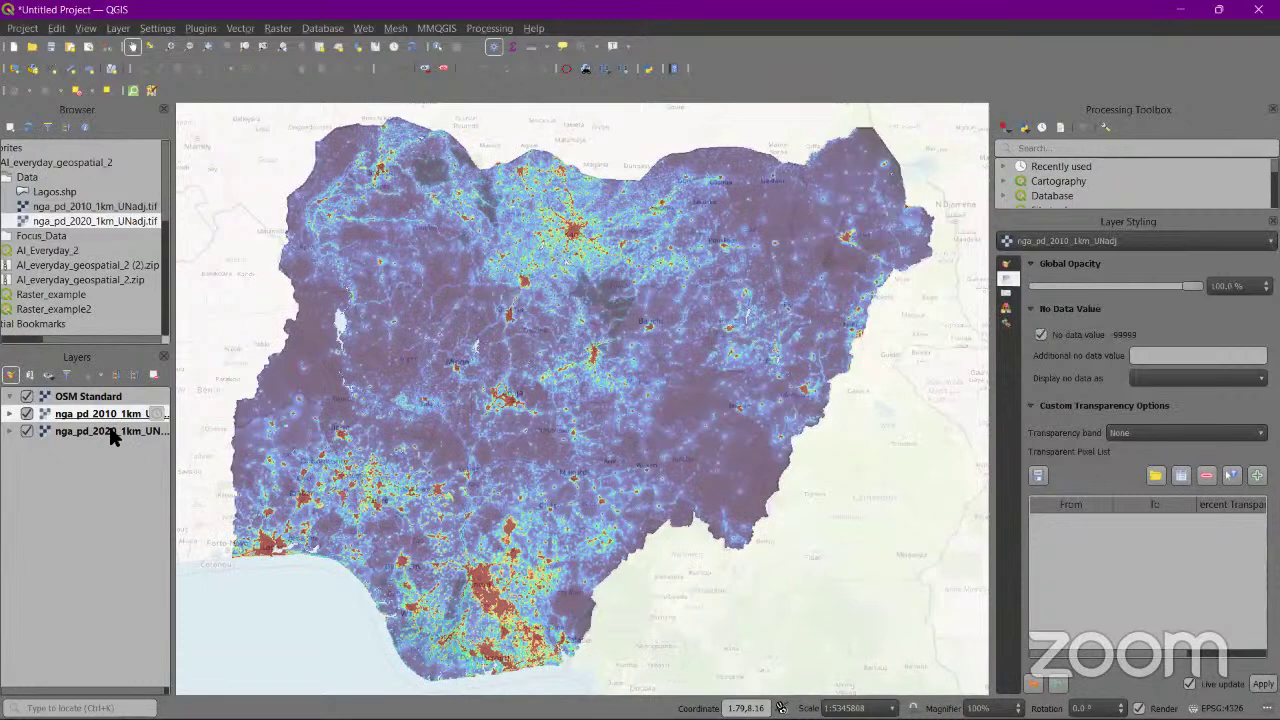
- Open the layer properties of nga_pd_2020_1km_UNadj and enable its temporal settings
{"action": "right_click", "coordinate": [109, 428]}
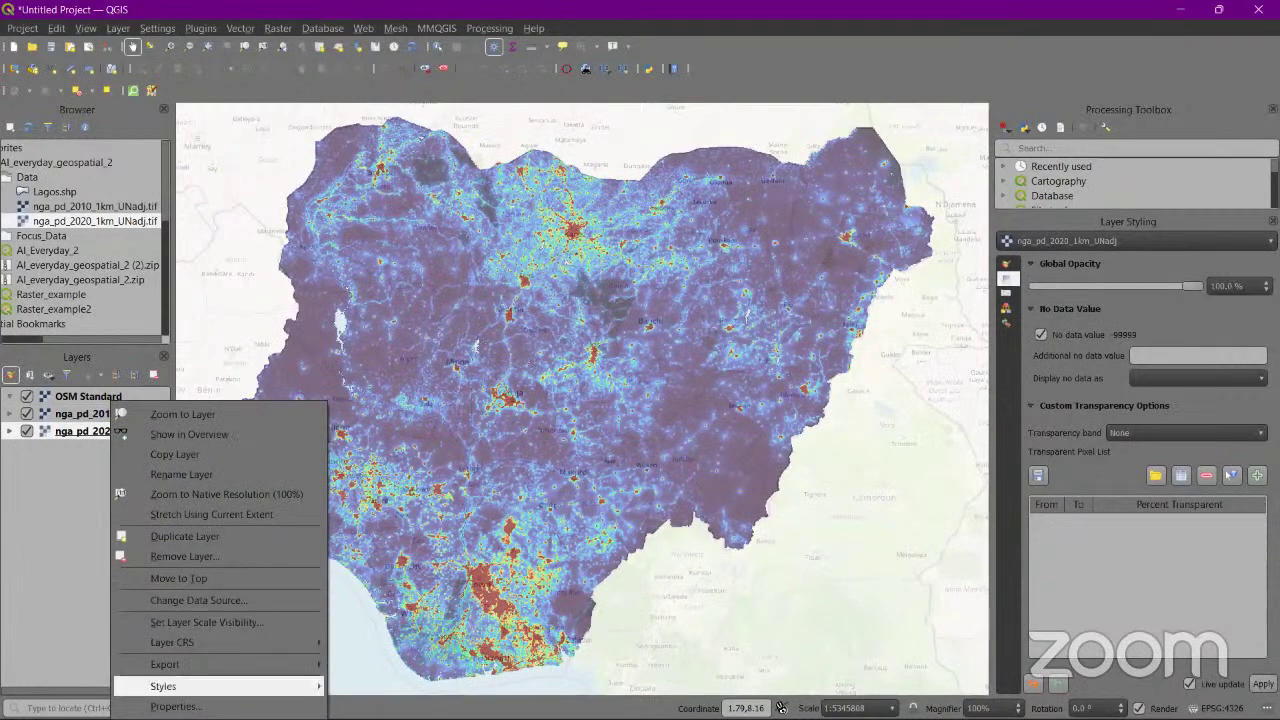
{"action": "left_click", "coordinate": [175, 706]}
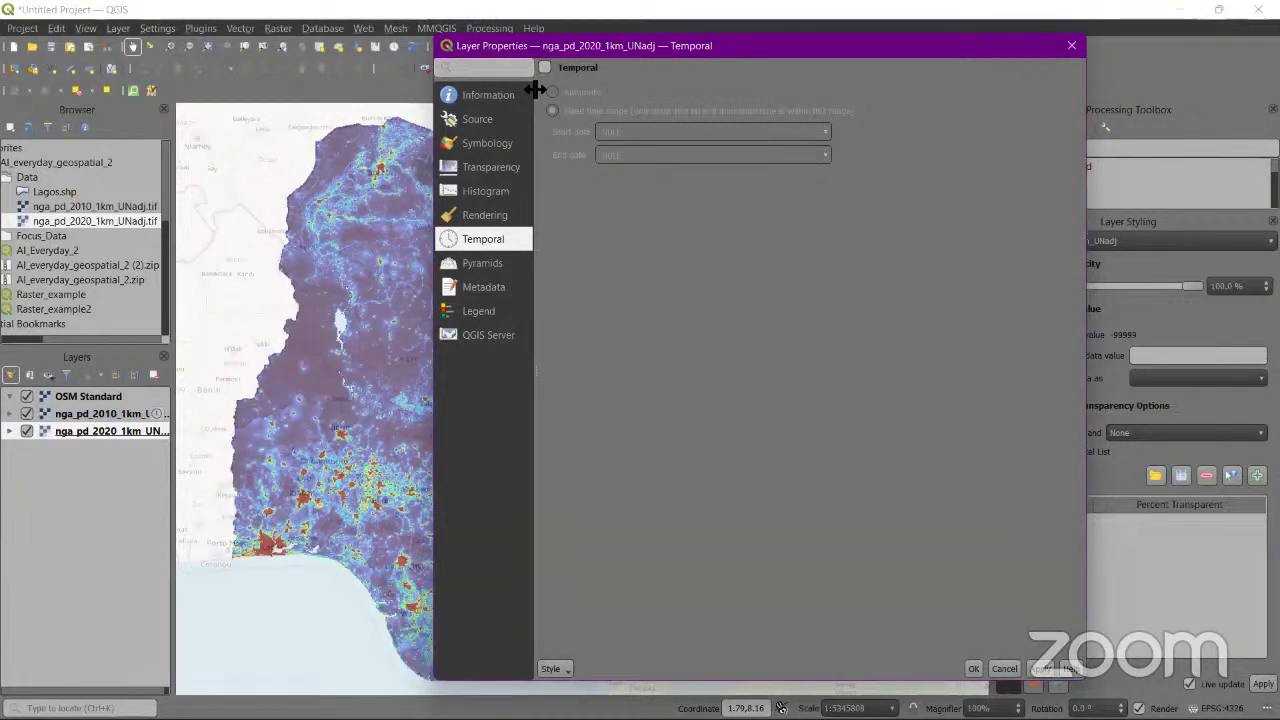
{"action": "left_click", "coordinate": [544, 67]}
- Set the start date of the 2020 layer's fixed time range to 1 January 2020
{"action": "left_click", "coordinate": [825, 133]}
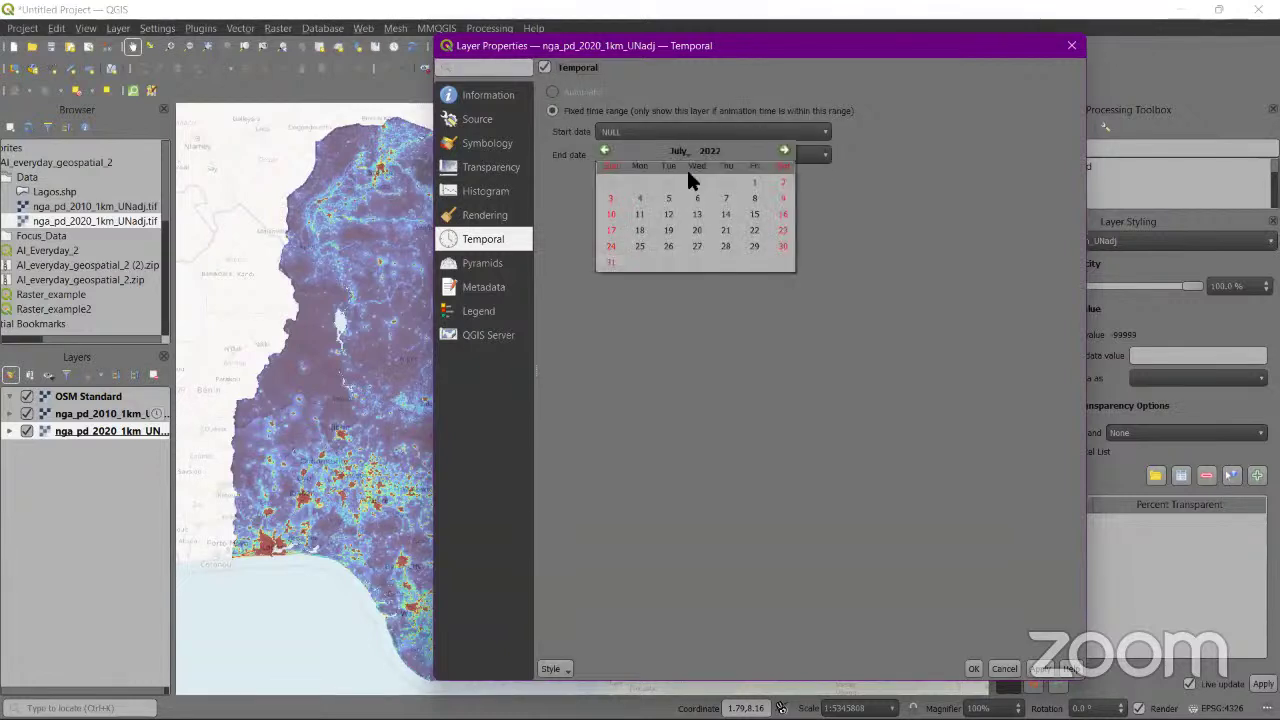
{"action": "left_click", "coordinate": [682, 152]}
{"action": "left_click", "coordinate": [696, 176]}
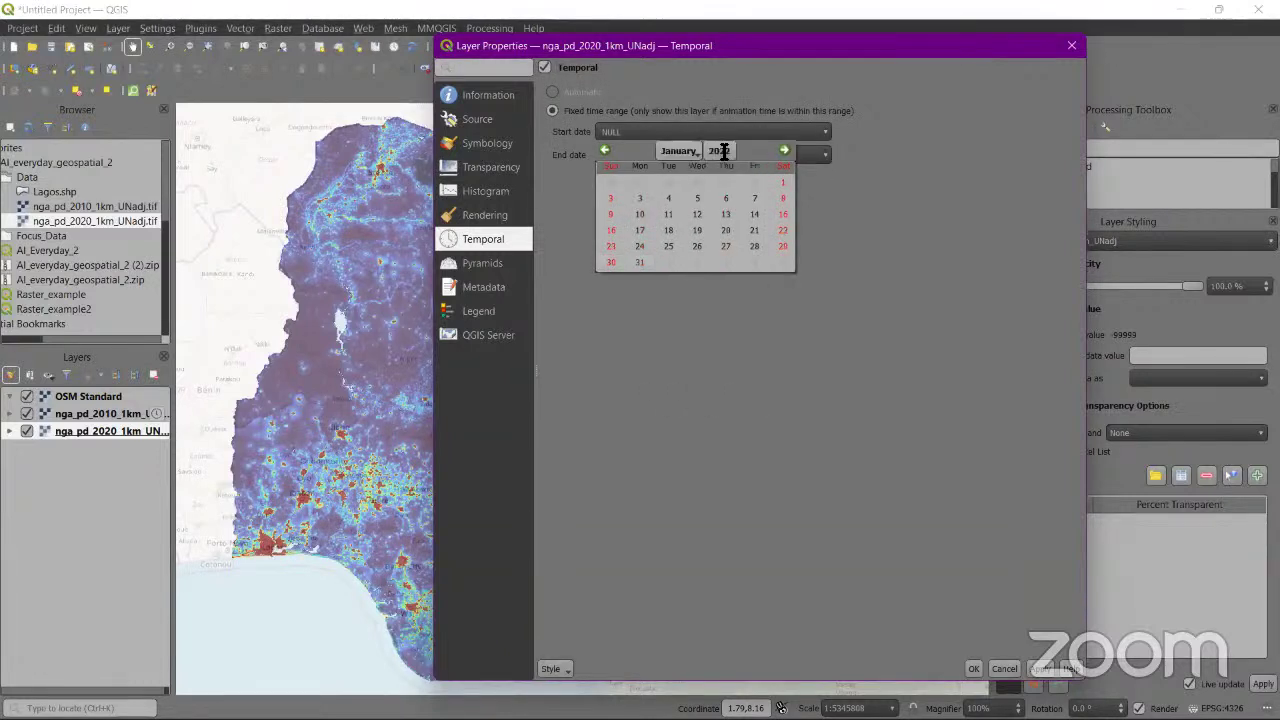
{"action": "left_click", "coordinate": [720, 151]}
{"action": "type", "text": "2020"}
{"action": "left_click", "coordinate": [688, 178]}
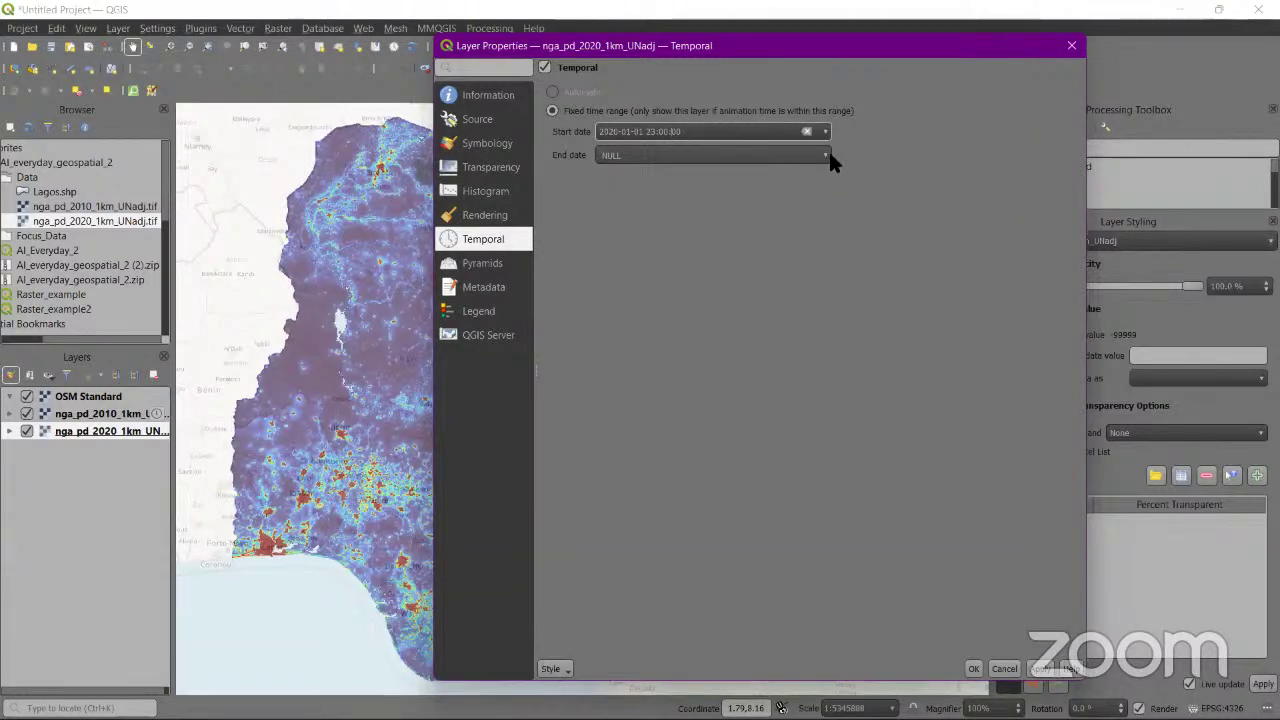
- Set the end date of the 2020 layer's fixed time range to 31 December 2020, apply it and close the properties
{"action": "left_click", "coordinate": [826, 154]}
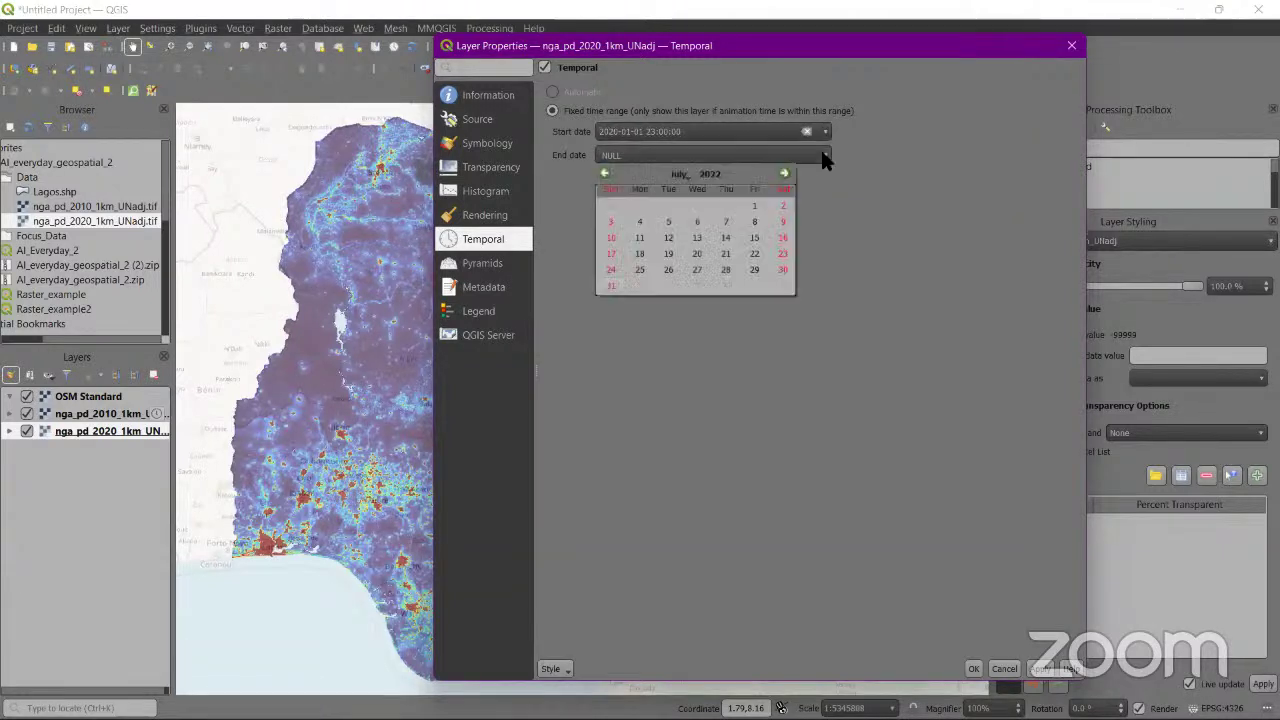
{"action": "left_click", "coordinate": [679, 175]}
{"action": "left_click", "coordinate": [702, 422]}
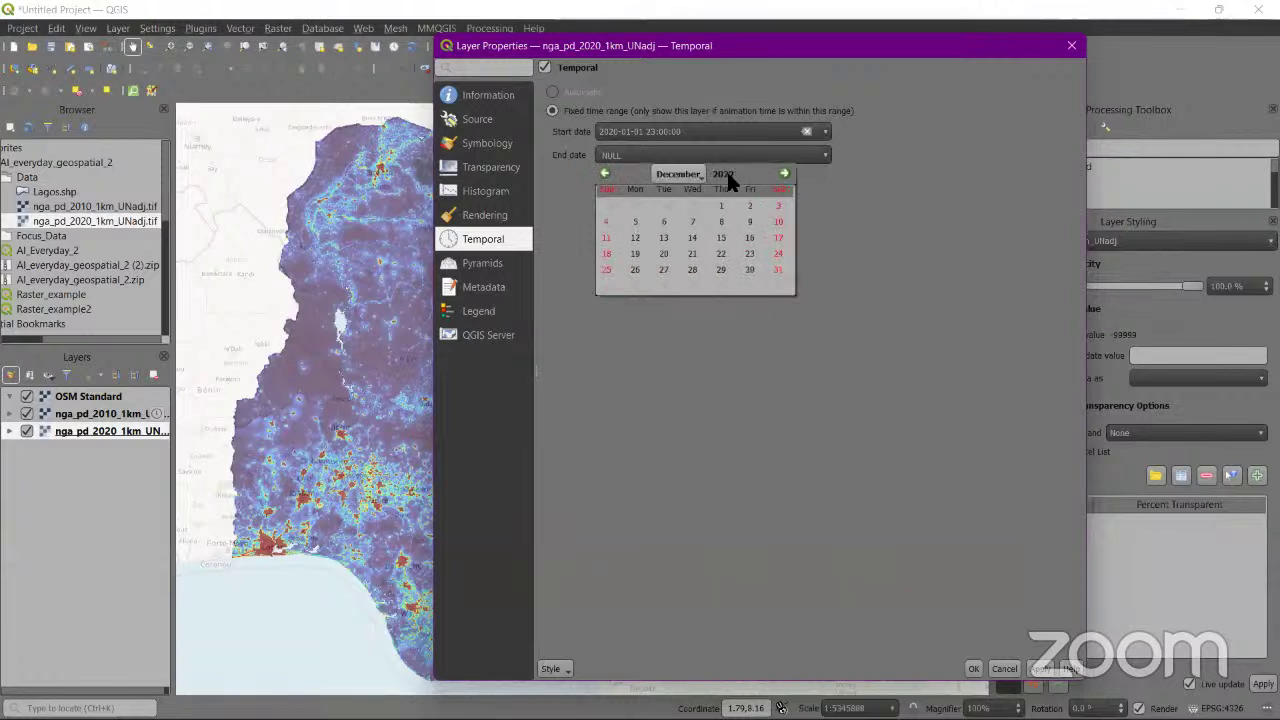
{"action": "left_click", "coordinate": [724, 174]}
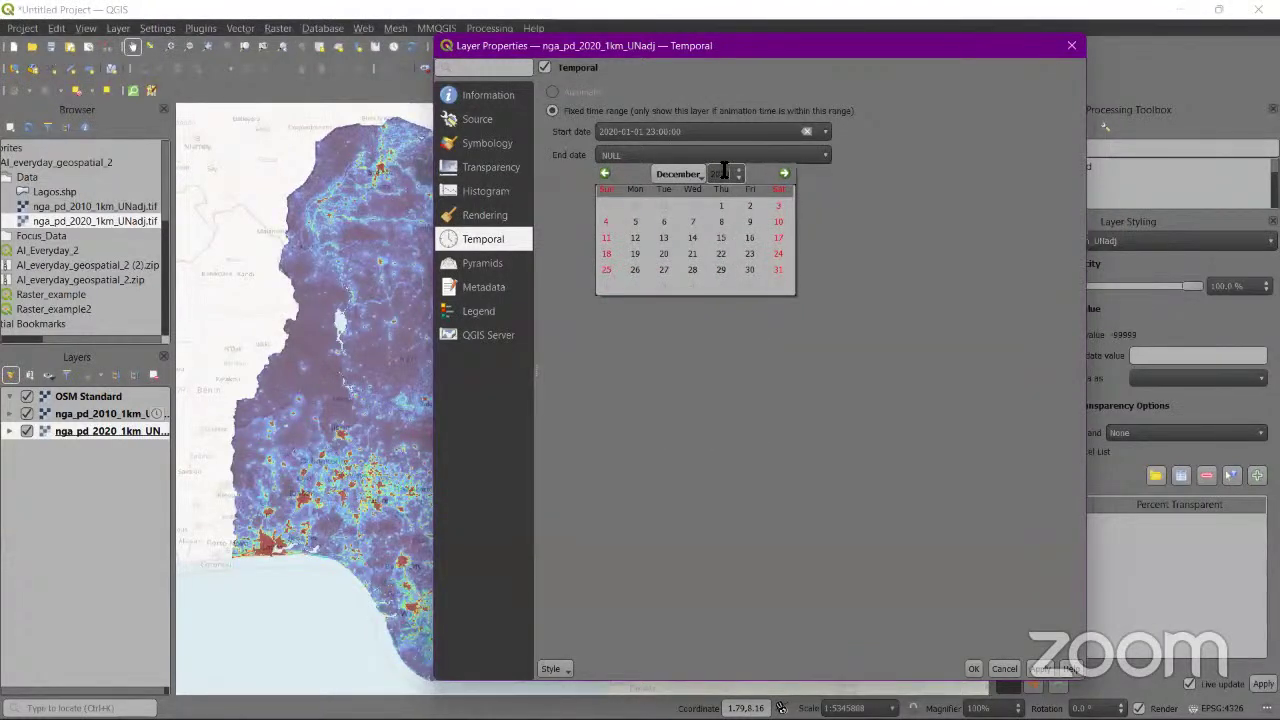
{"action": "left_click", "coordinate": [735, 227]}
{"action": "left_click", "coordinate": [720, 268]}
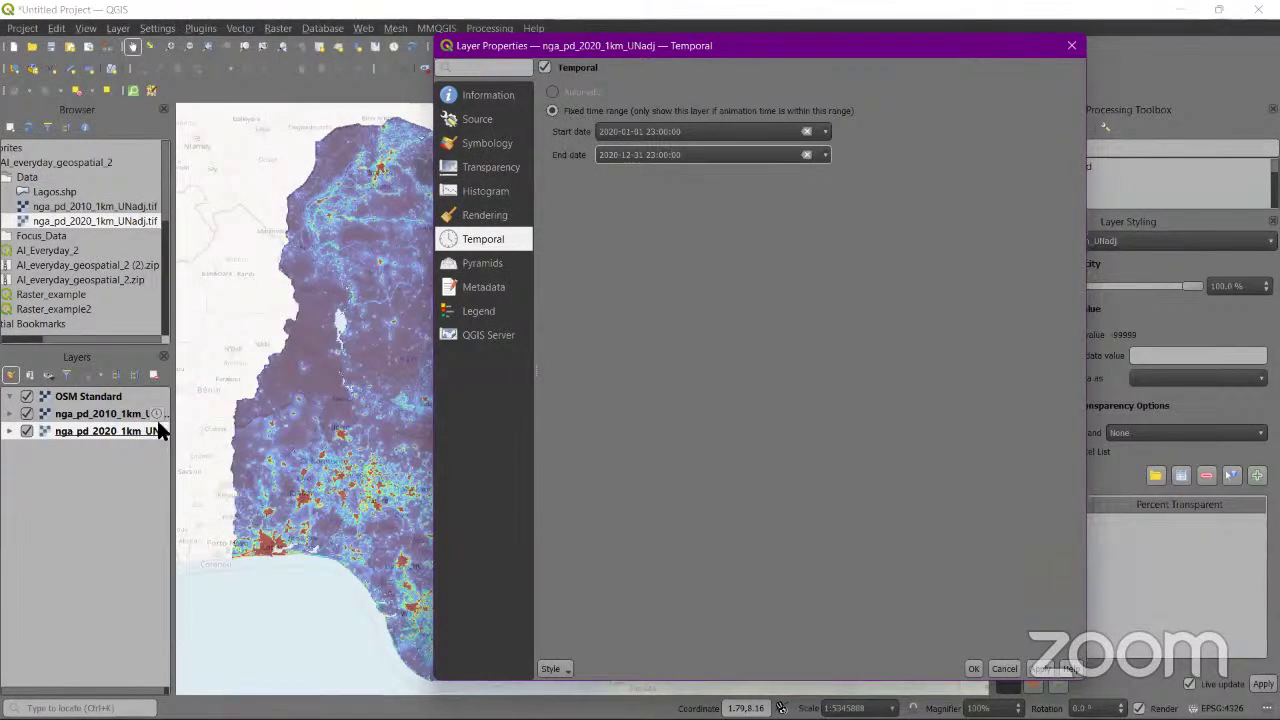
{"action": "left_click", "coordinate": [1041, 668]}
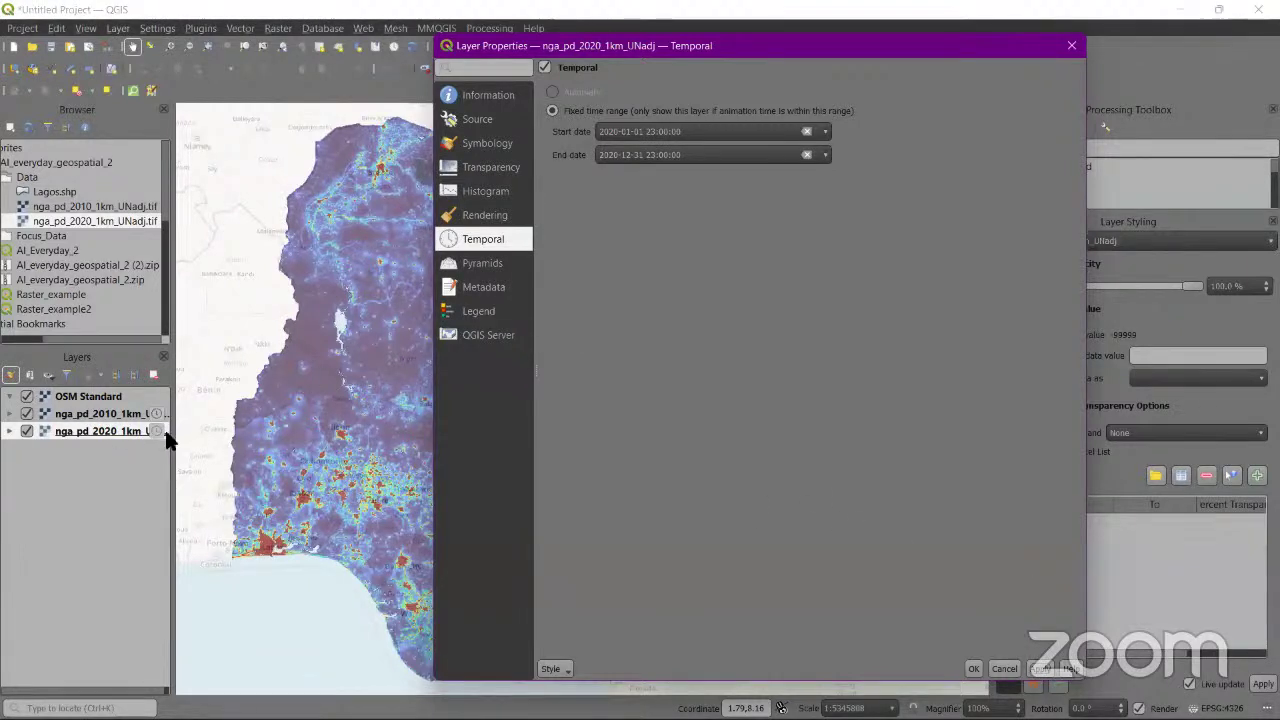
{"action": "left_click", "coordinate": [1071, 45]}
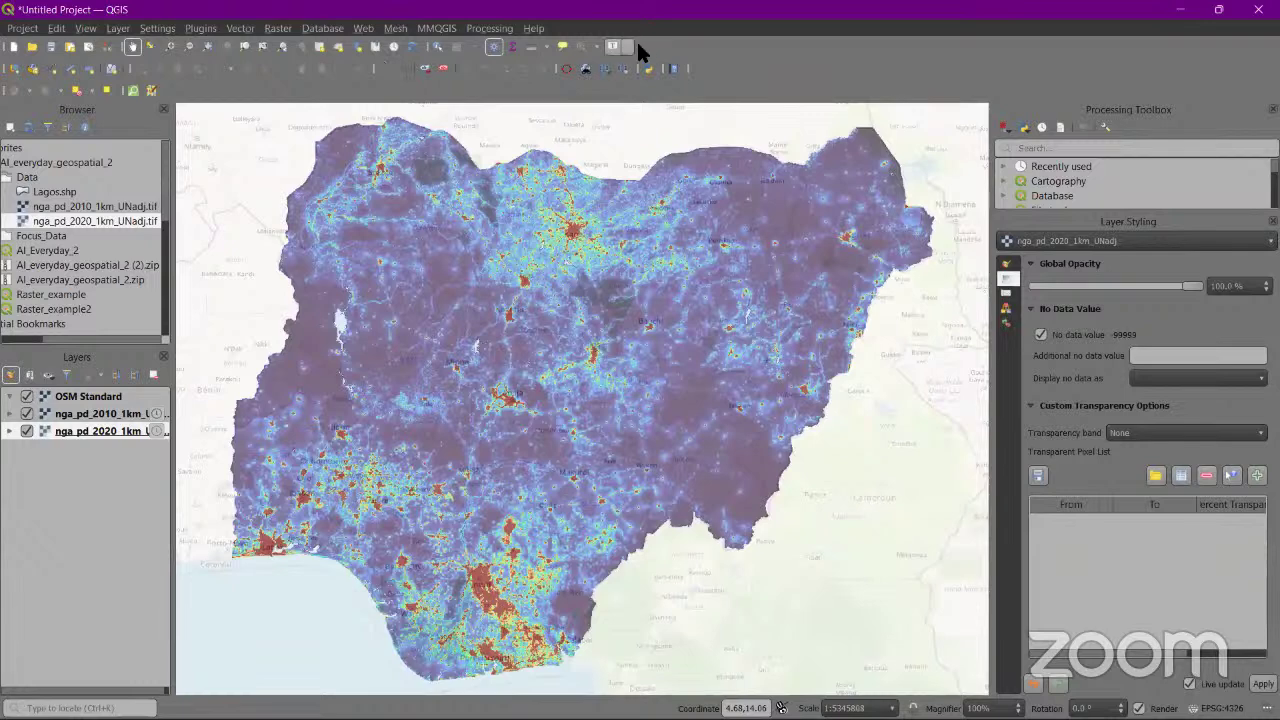
- Turn on animated temporal navigation in the Temporal Controller and set the animation step to 1 decade
{"action": "left_click", "coordinate": [394, 47]}
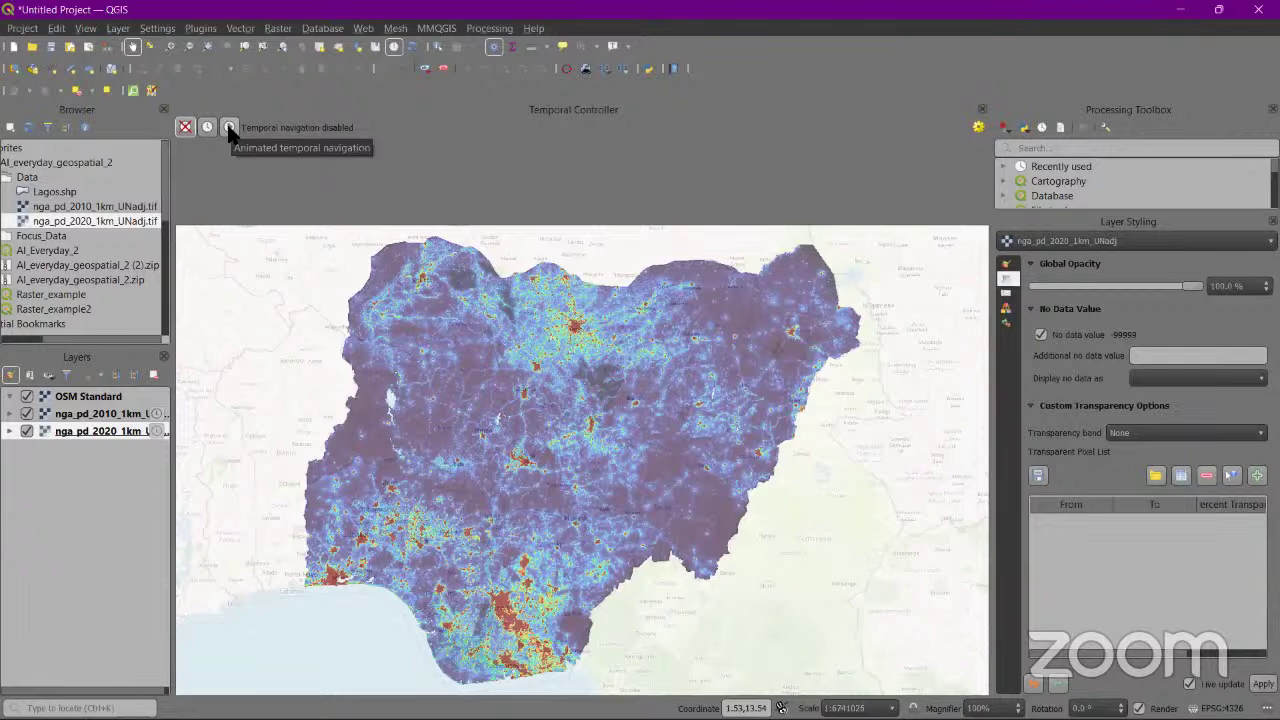
{"action": "left_click", "coordinate": [229, 129]}
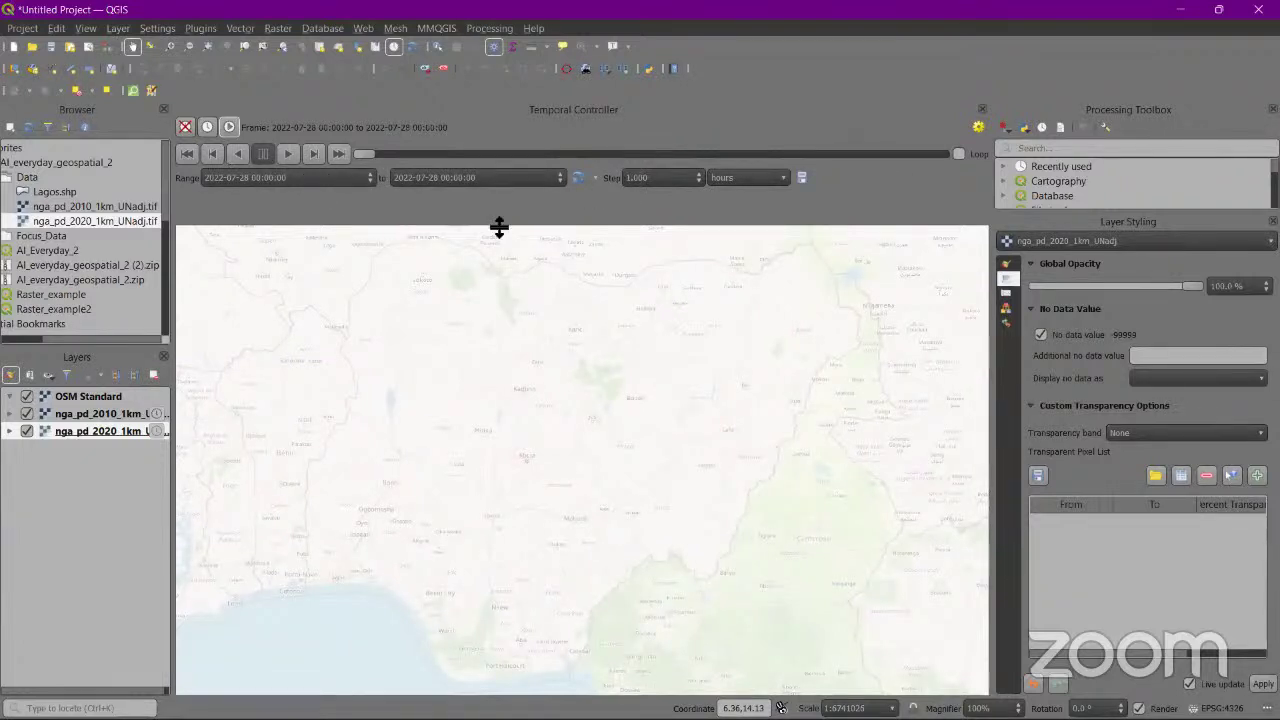
{"action": "left_click", "coordinate": [778, 176]}
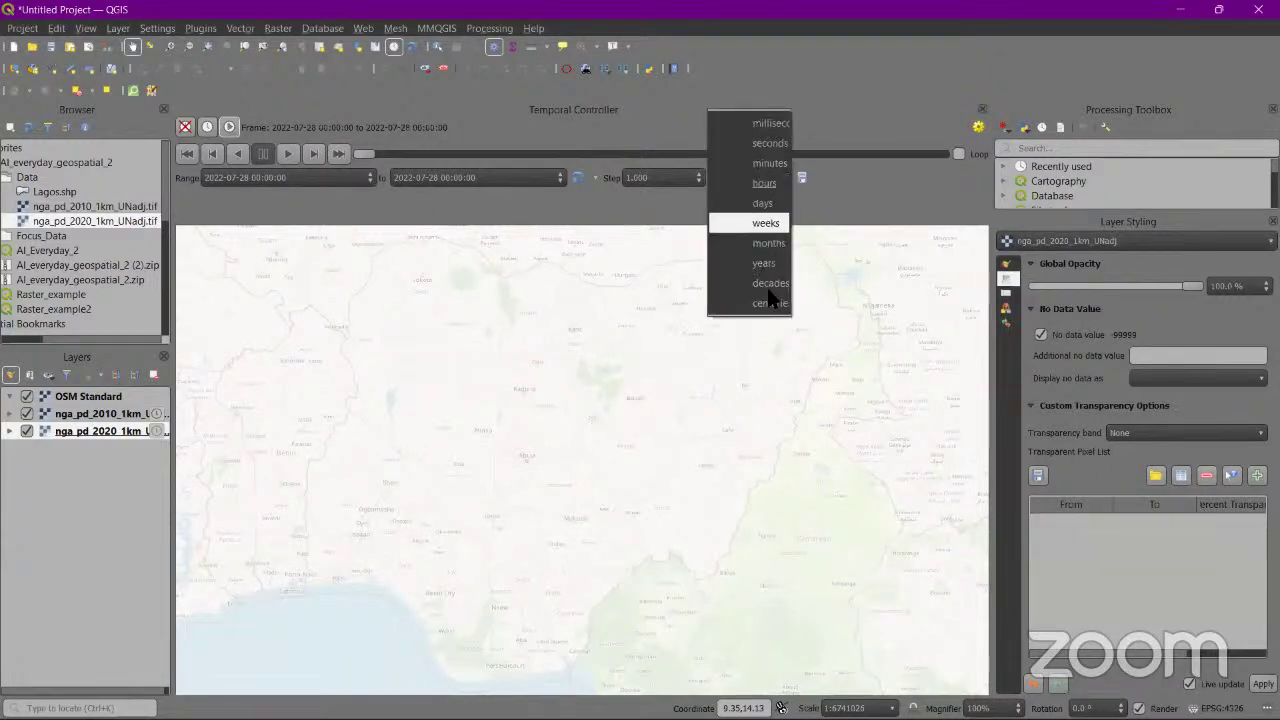
{"action": "left_click", "coordinate": [763, 263]}
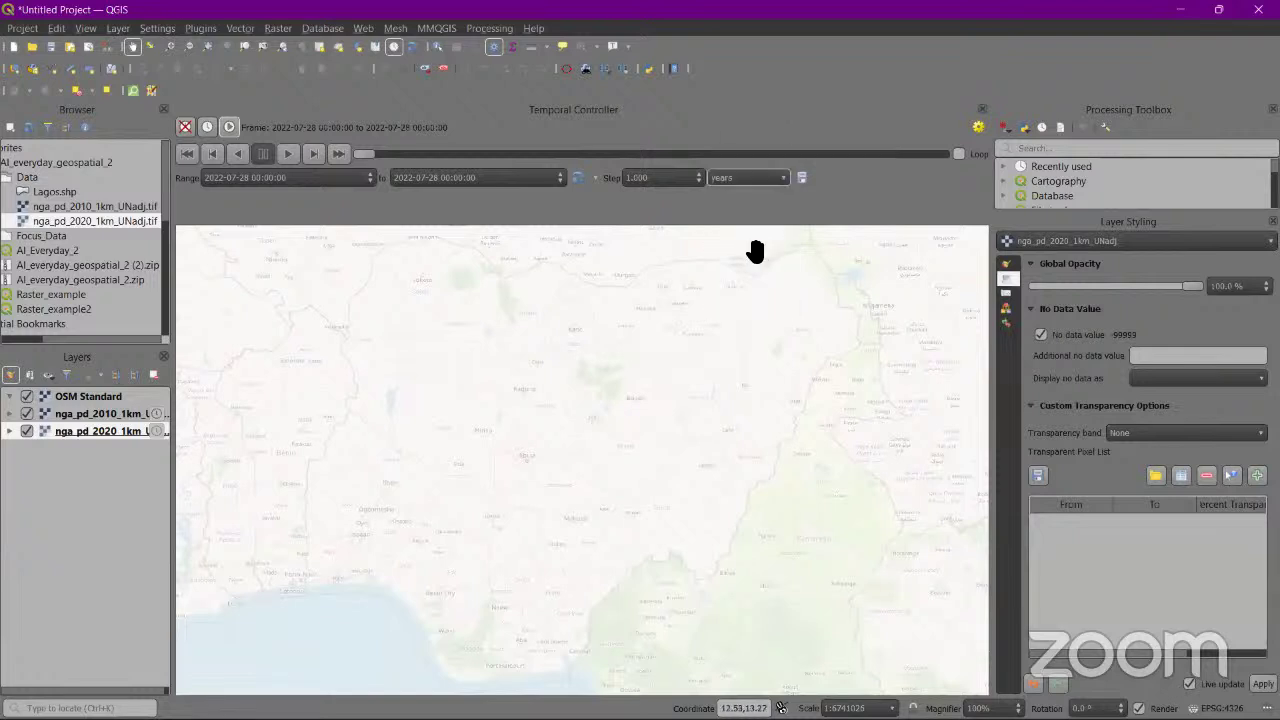
{"action": "left_click", "coordinate": [783, 180]}
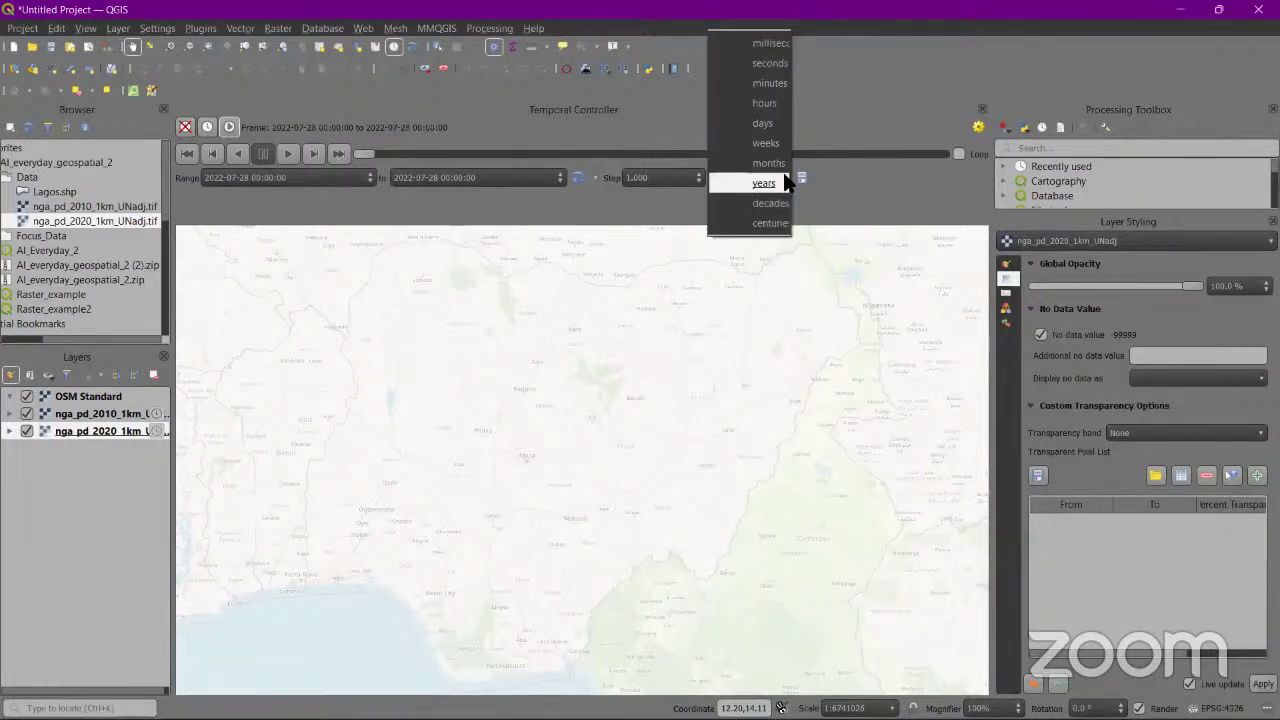
{"action": "left_click", "coordinate": [779, 204]}
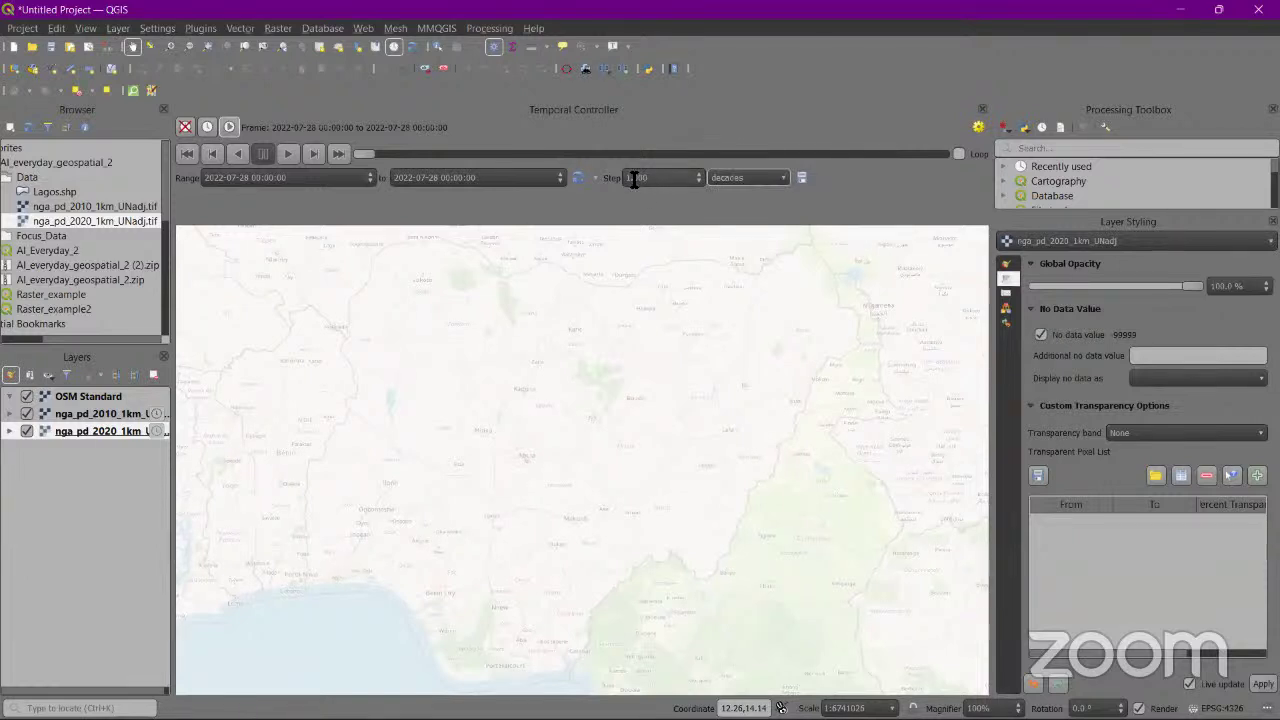
{"action": "left_click_drag", "start_coordinate": [648, 179], "coordinate": [606, 185]}
{"action": "type", "text": "1"}
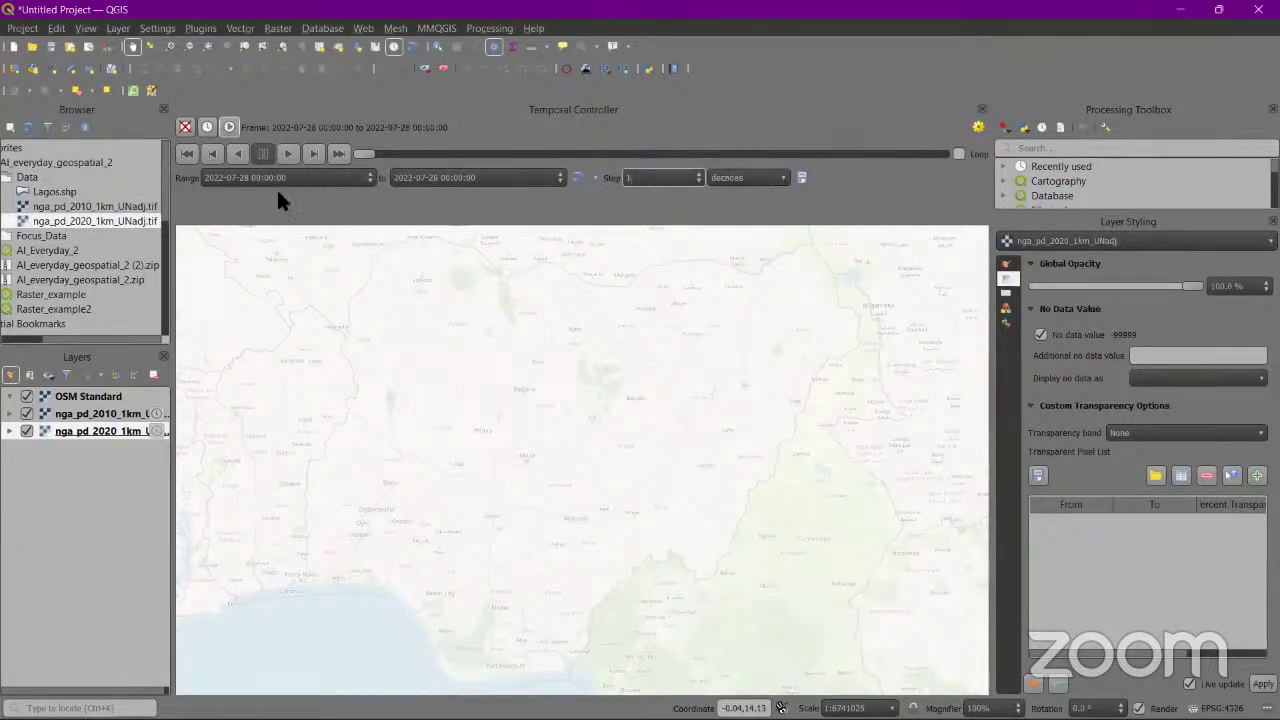
- Set the animation range to the full time range of the layers, 2010-01-01 to 2020-12-31
{"action": "left_click", "coordinate": [580, 181]}
{"action": "left_click", "coordinate": [578, 181]}
{"action": "left_click", "coordinate": [578, 176]}
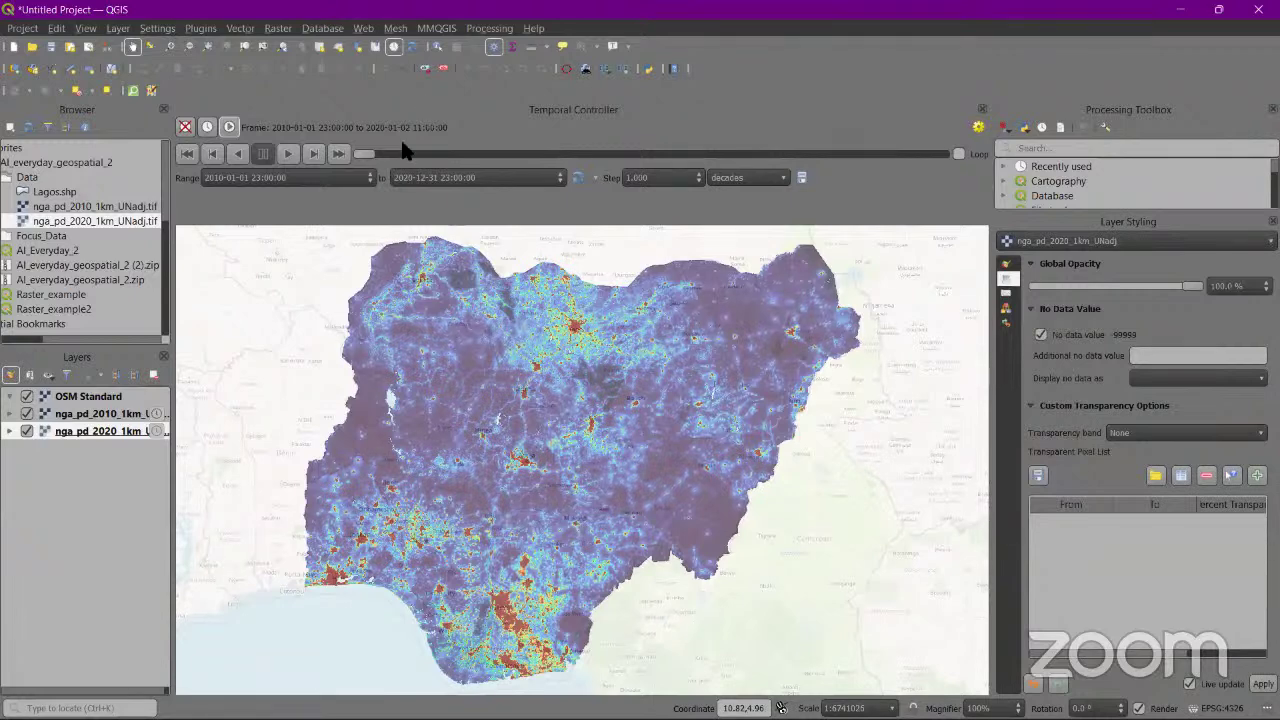
- Play the population density animation, enable looping and play it continuously
{"action": "left_click", "coordinate": [287, 156]}
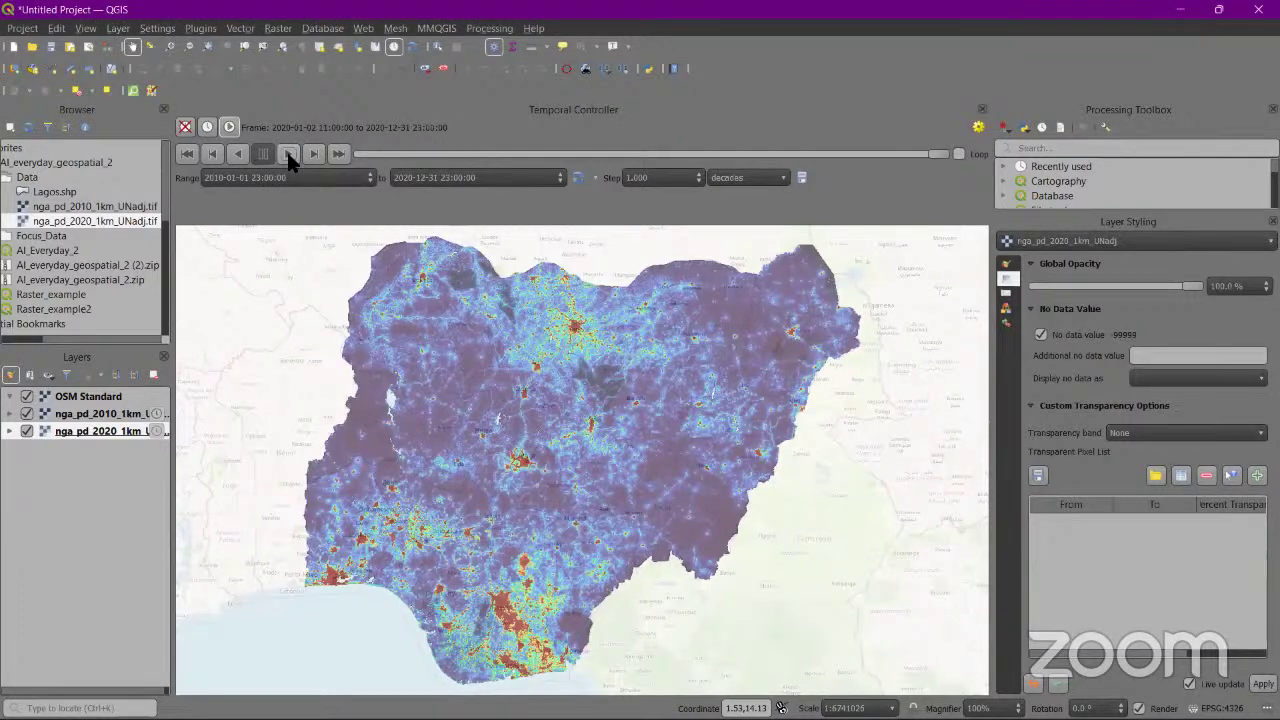
{"action": "left_click", "coordinate": [286, 150]}
{"action": "left_click", "coordinate": [287, 152]}
{"action": "left_click", "coordinate": [958, 153]}
{"action": "left_click", "coordinate": [288, 153]}
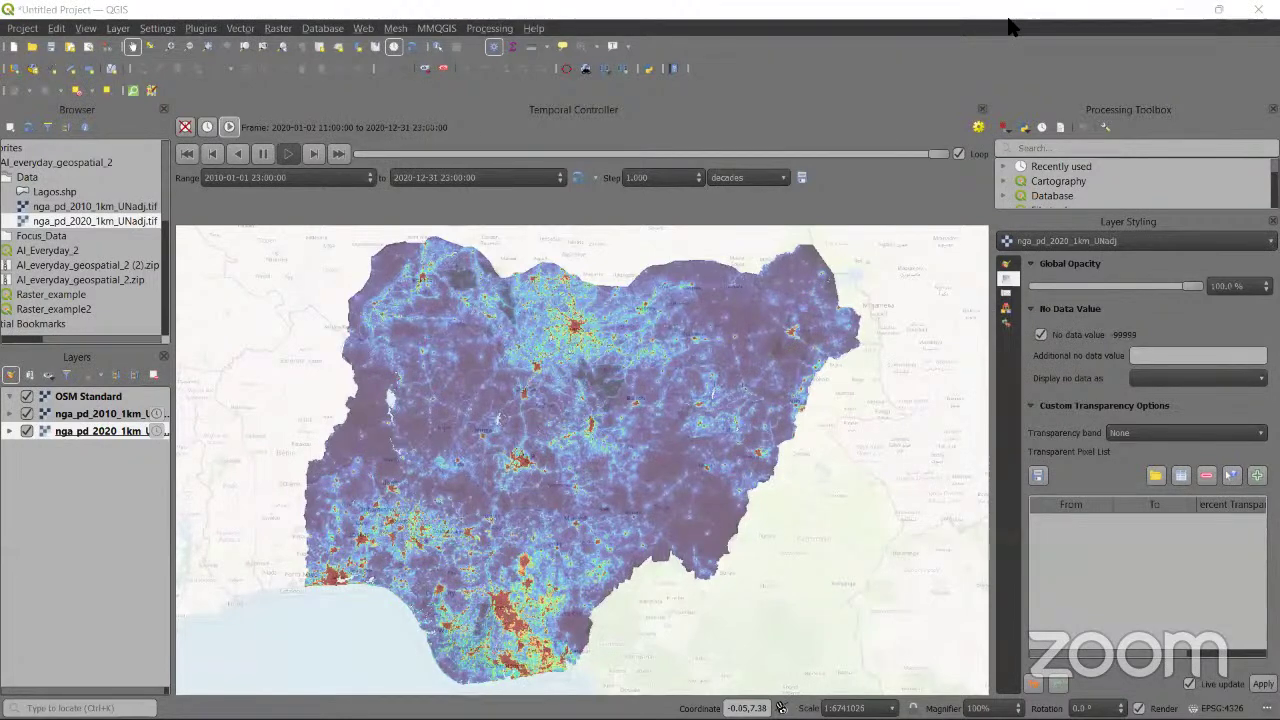
{"action": "left_click", "coordinate": [862, 87]}
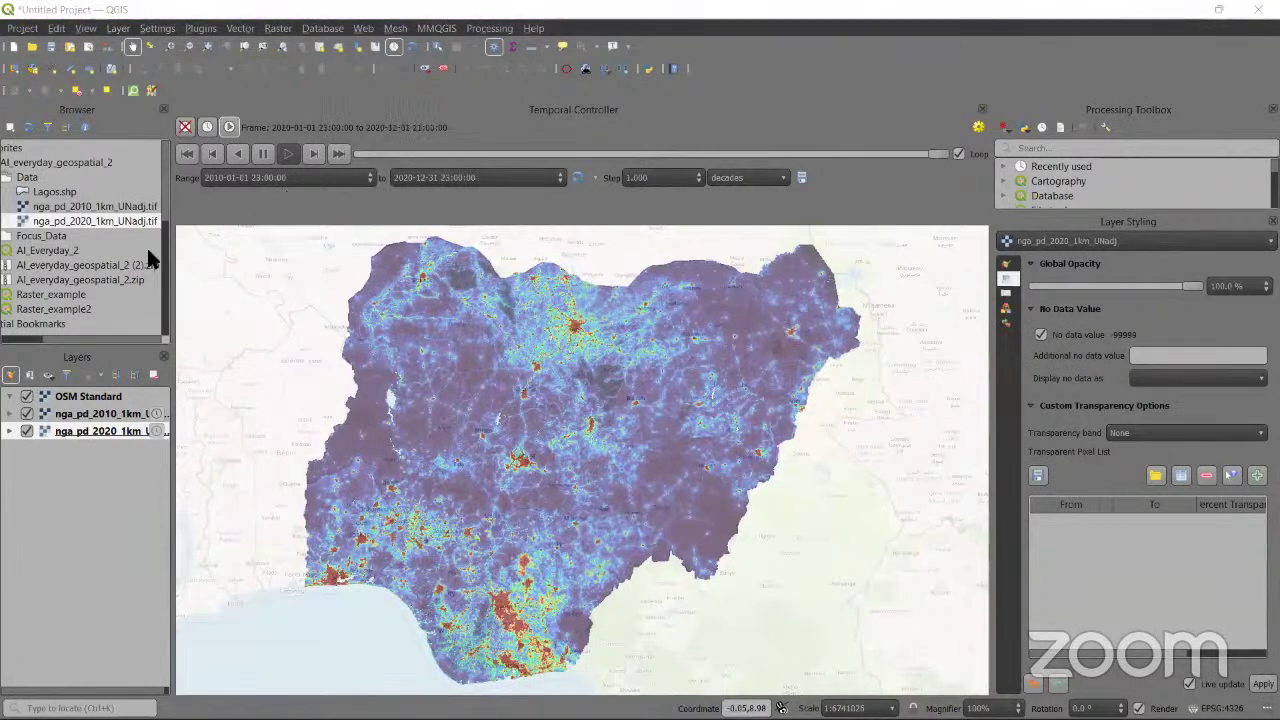
{"action": "left_click", "coordinate": [85, 28]}
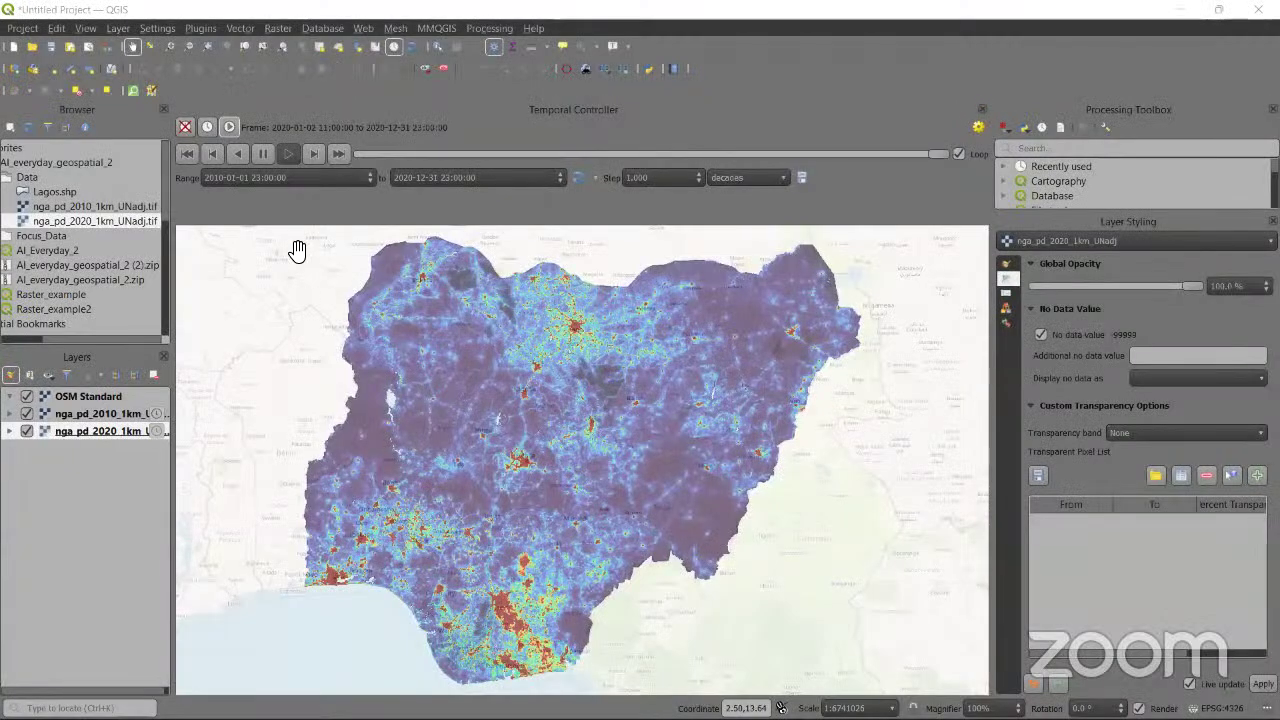
{"action": "left_click", "coordinate": [308, 153]}
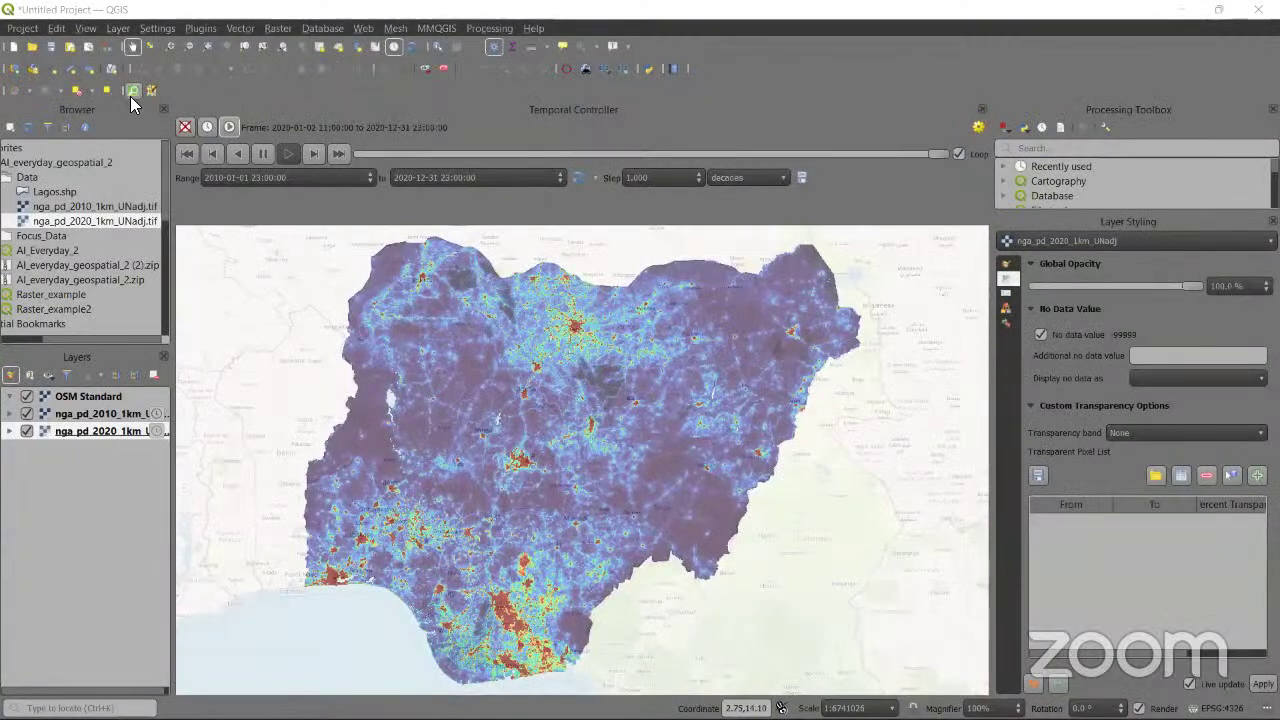
{"action": "left_click", "coordinate": [86, 28]}
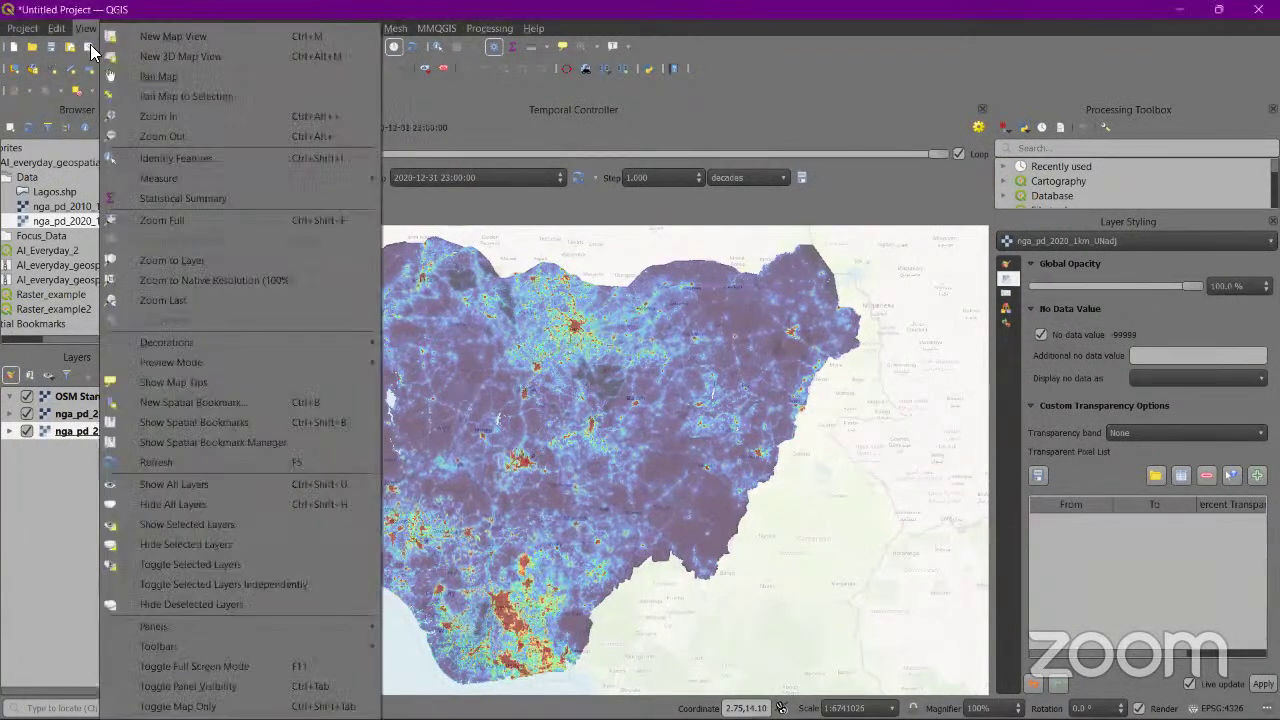
{"action": "mouse_move", "coordinate": [146, 341]}
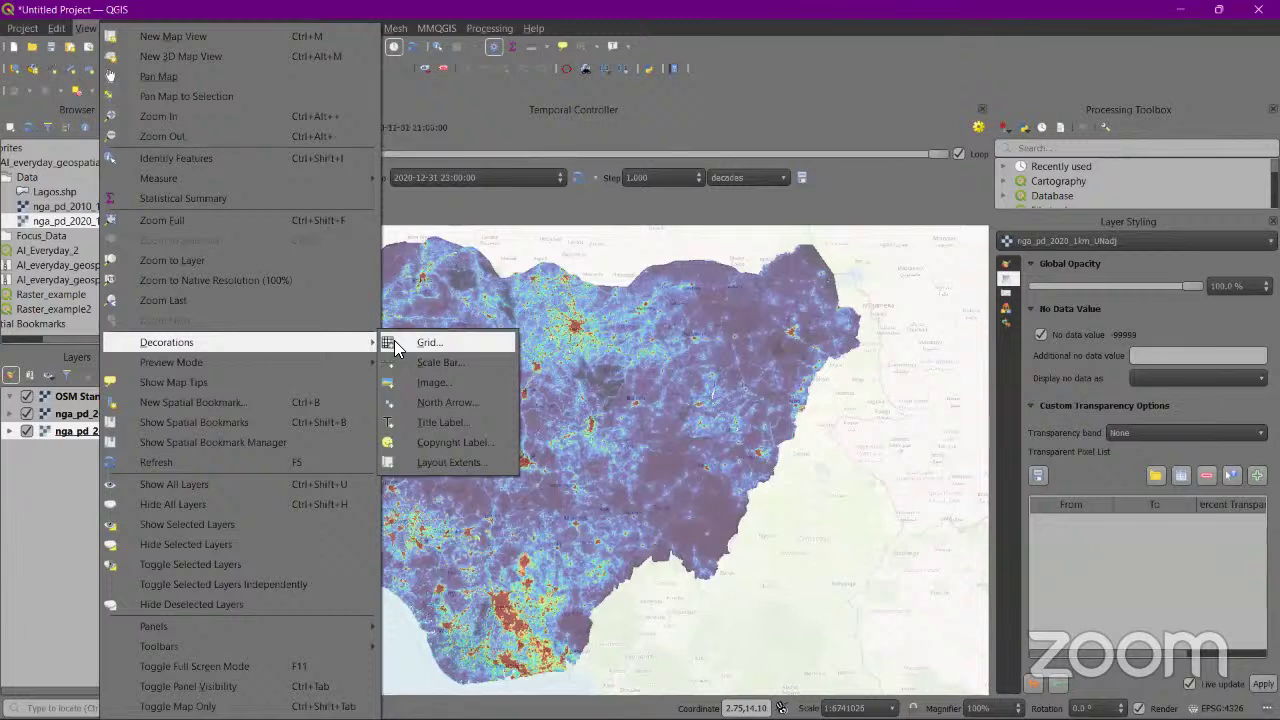
{"action": "left_click", "coordinate": [436, 420]}
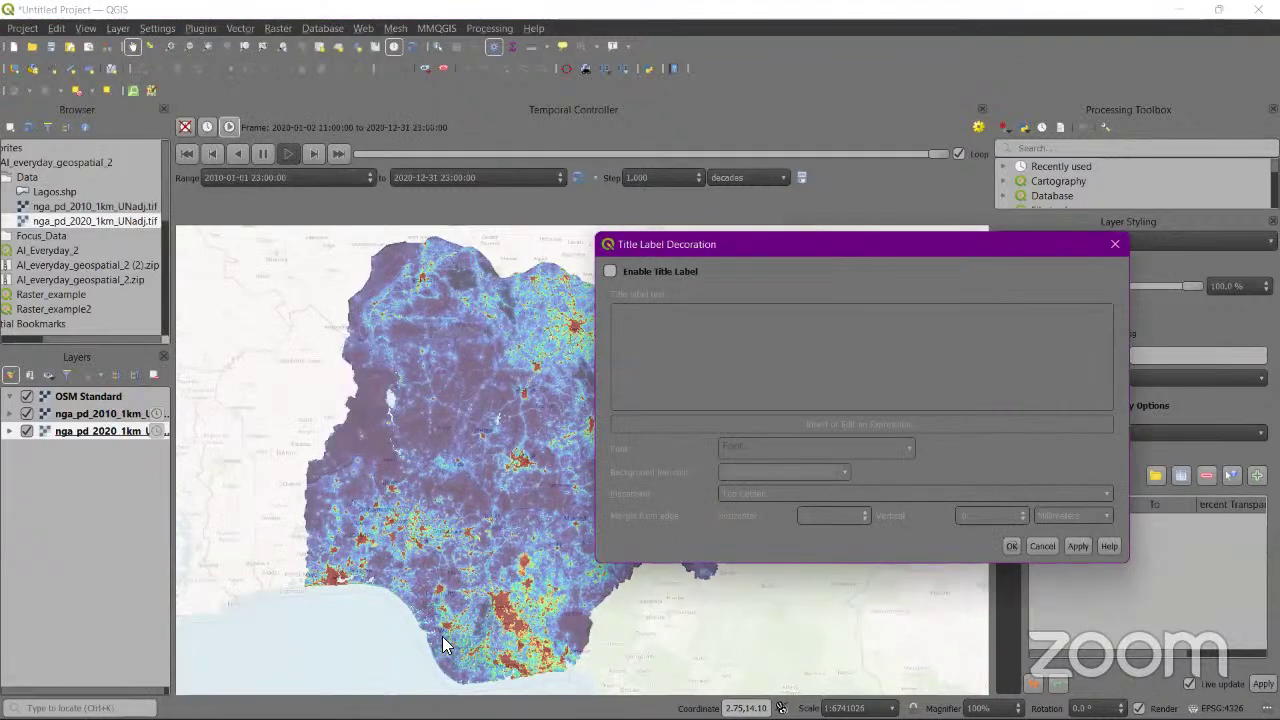
{"action": "left_click", "coordinate": [611, 271]}
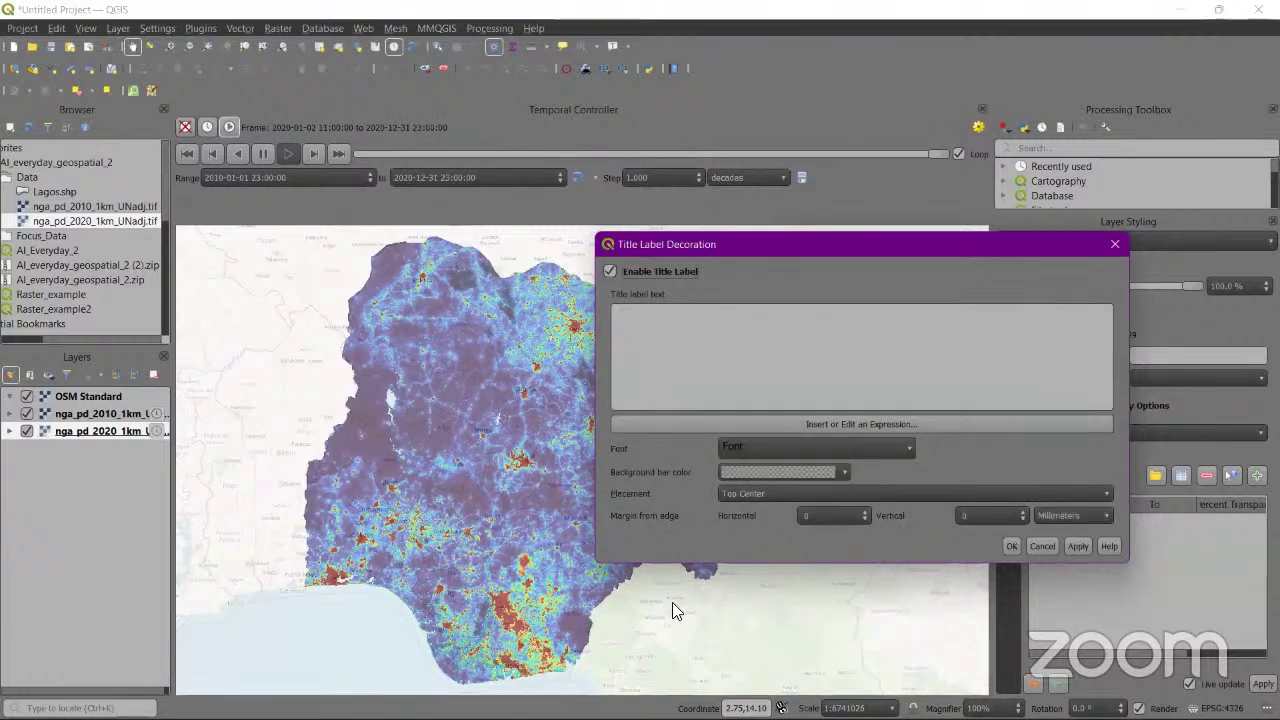
{"action": "left_click", "coordinate": [716, 338]}
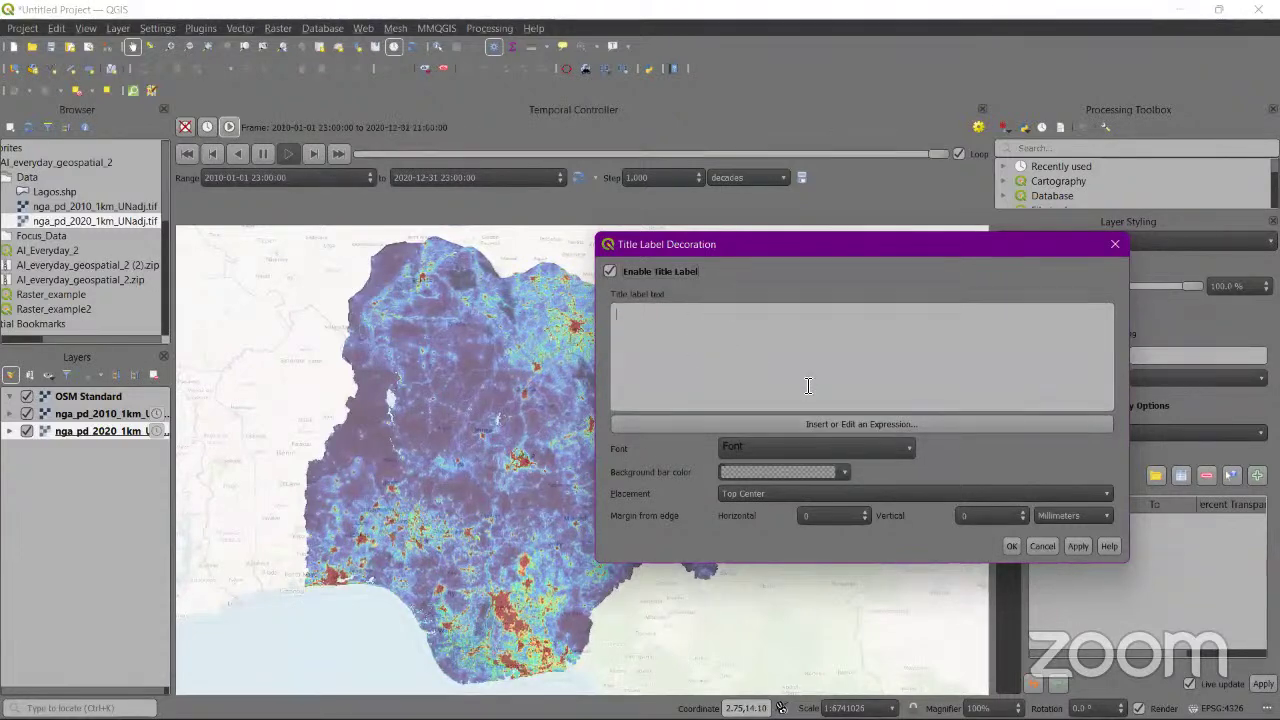
{"action": "left_click", "coordinate": [854, 424]}
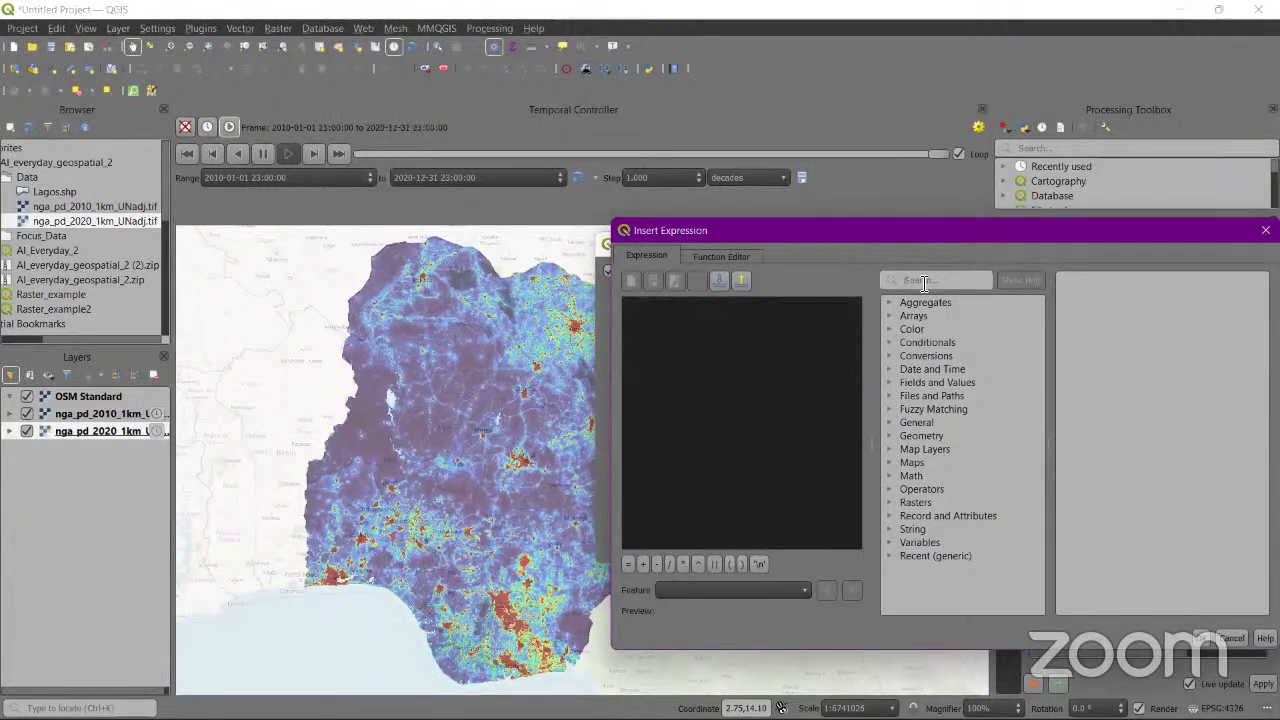
{"action": "left_click", "coordinate": [1265, 230]}
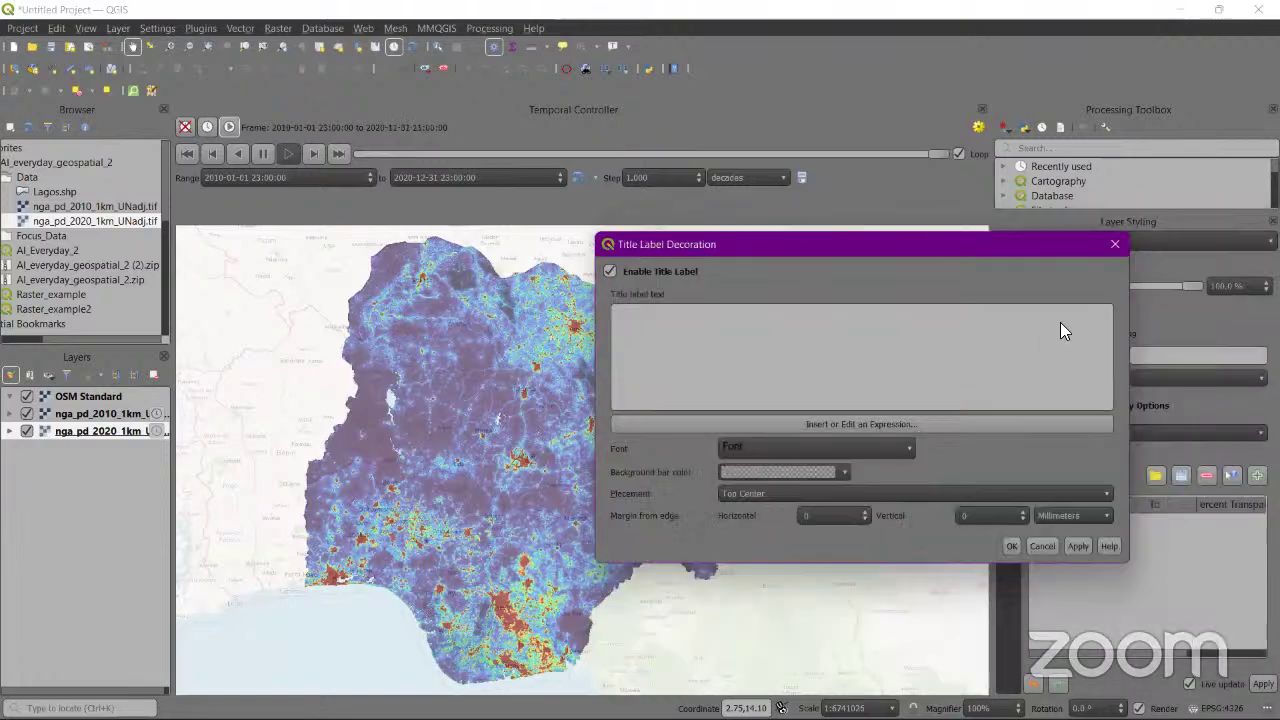
{"action": "left_click", "coordinate": [1038, 546]}
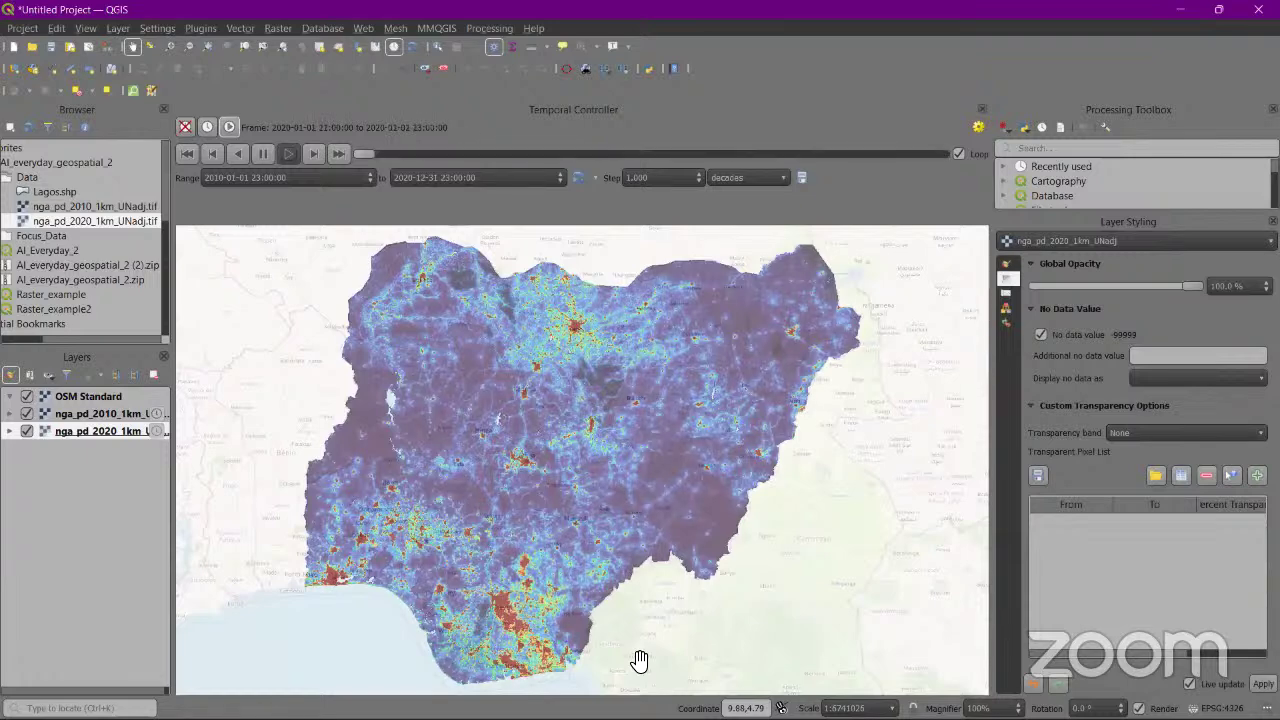
- Enable the title label decoration for the map and open the expression builder for its text
{"action": "left_click", "coordinate": [87, 29]}
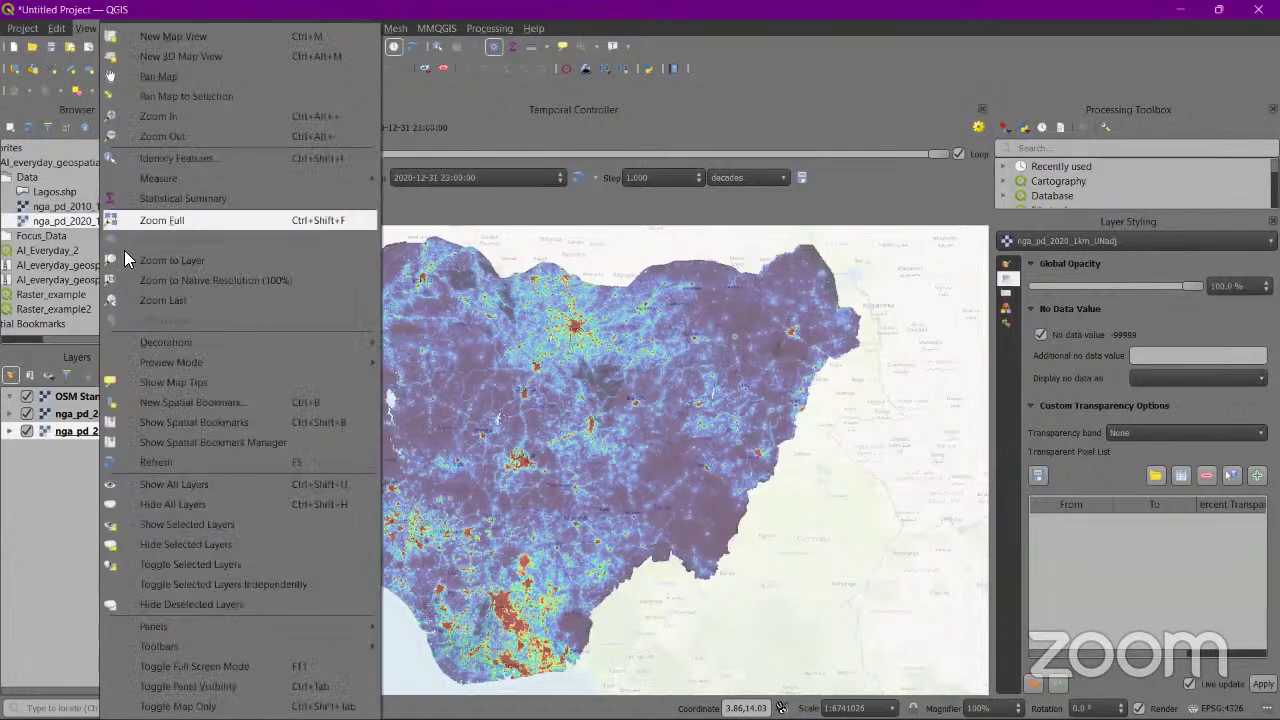
{"action": "mouse_move", "coordinate": [246, 343]}
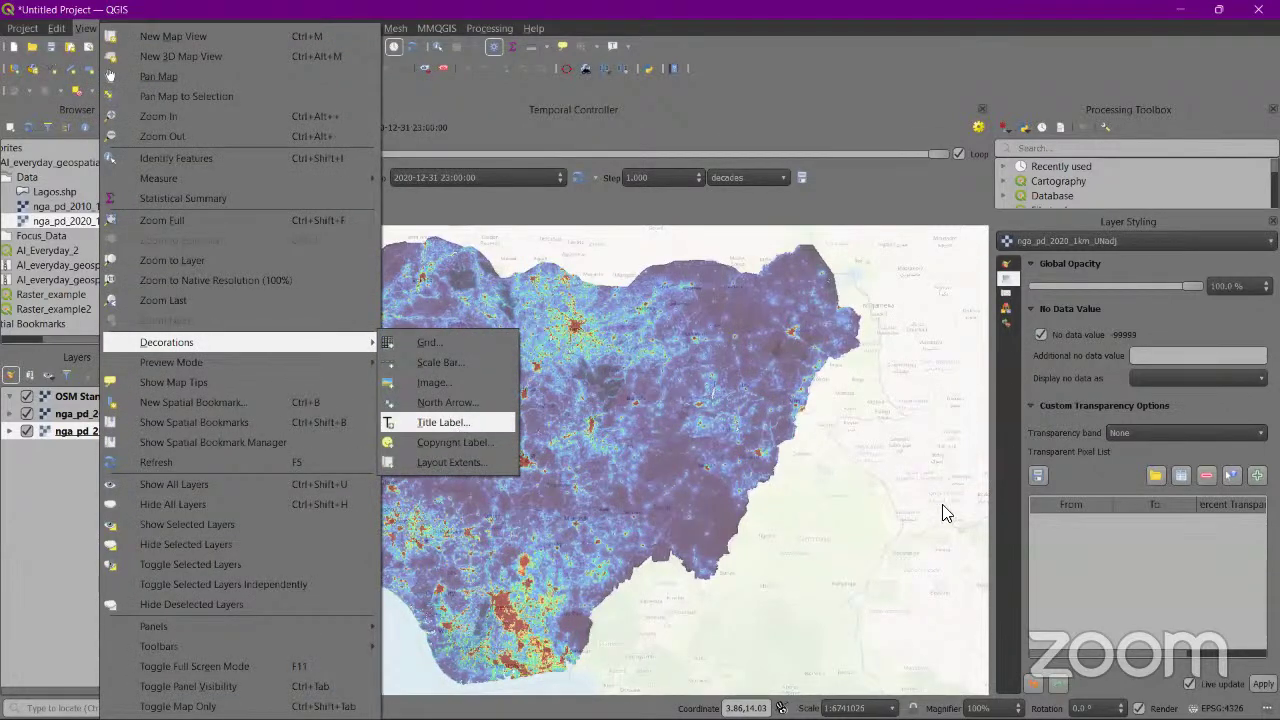
{"action": "left_click", "coordinate": [443, 422]}
{"action": "left_click", "coordinate": [609, 271]}
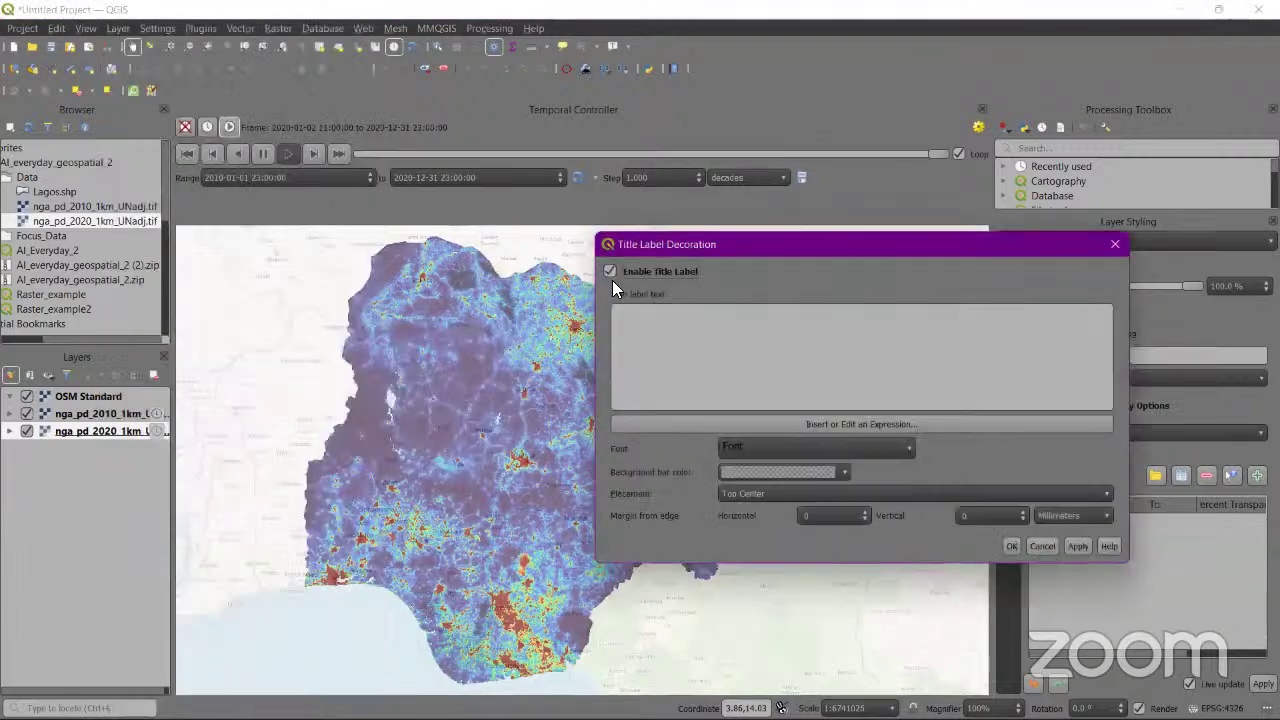
{"action": "left_click", "coordinate": [852, 423]}
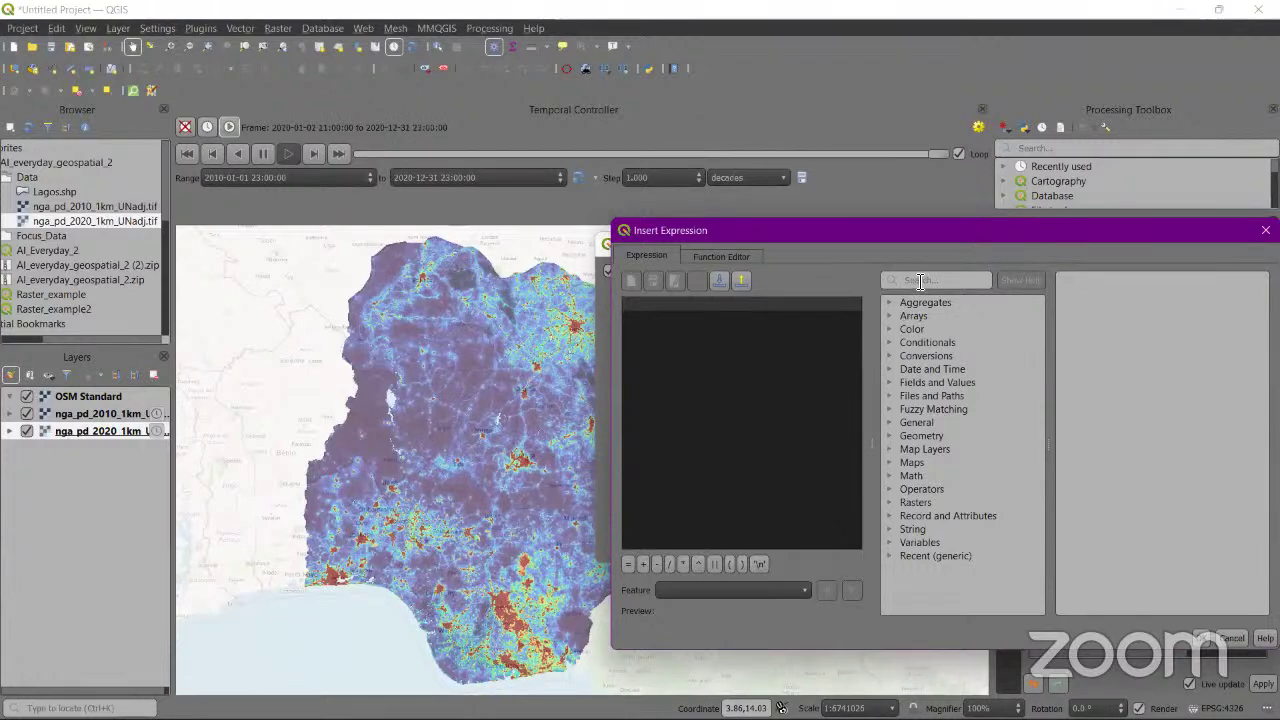
- Search the expression functions for map_st and add the map_start_time variable to the expression
{"action": "left_click", "coordinate": [921, 278]}
{"action": "type", "text": "map"}
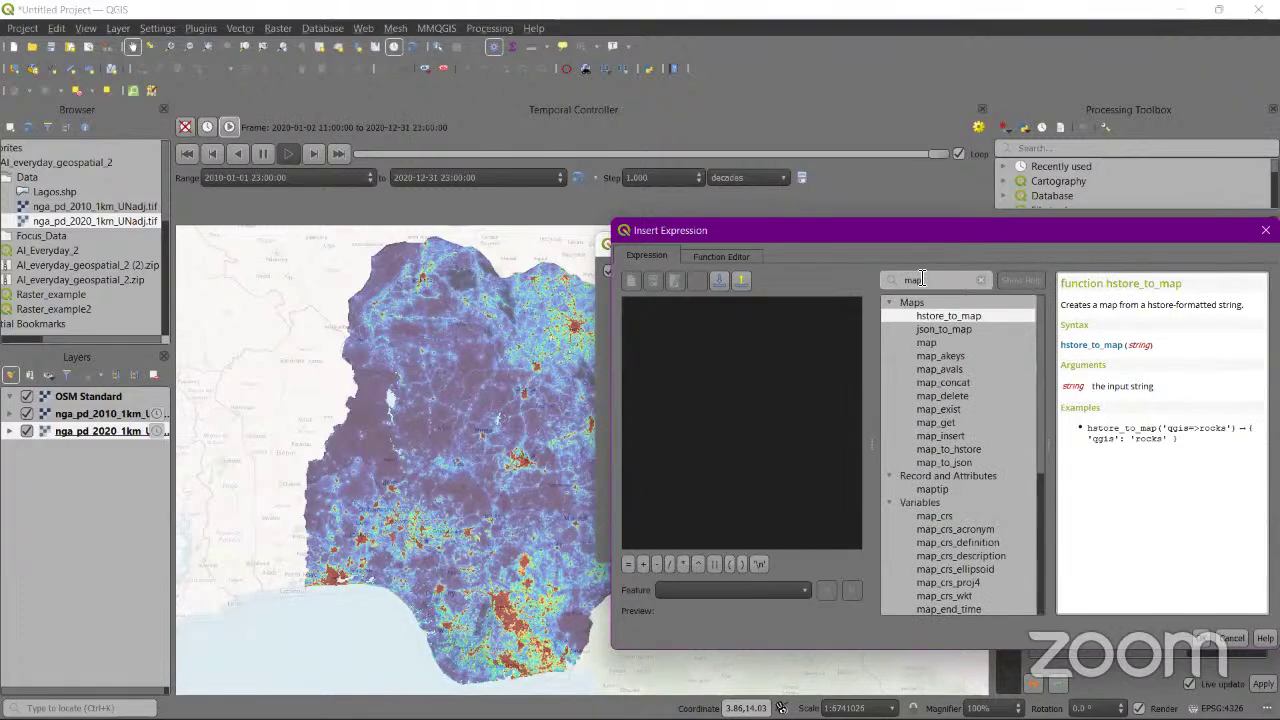
{"action": "type", "text": " start"}
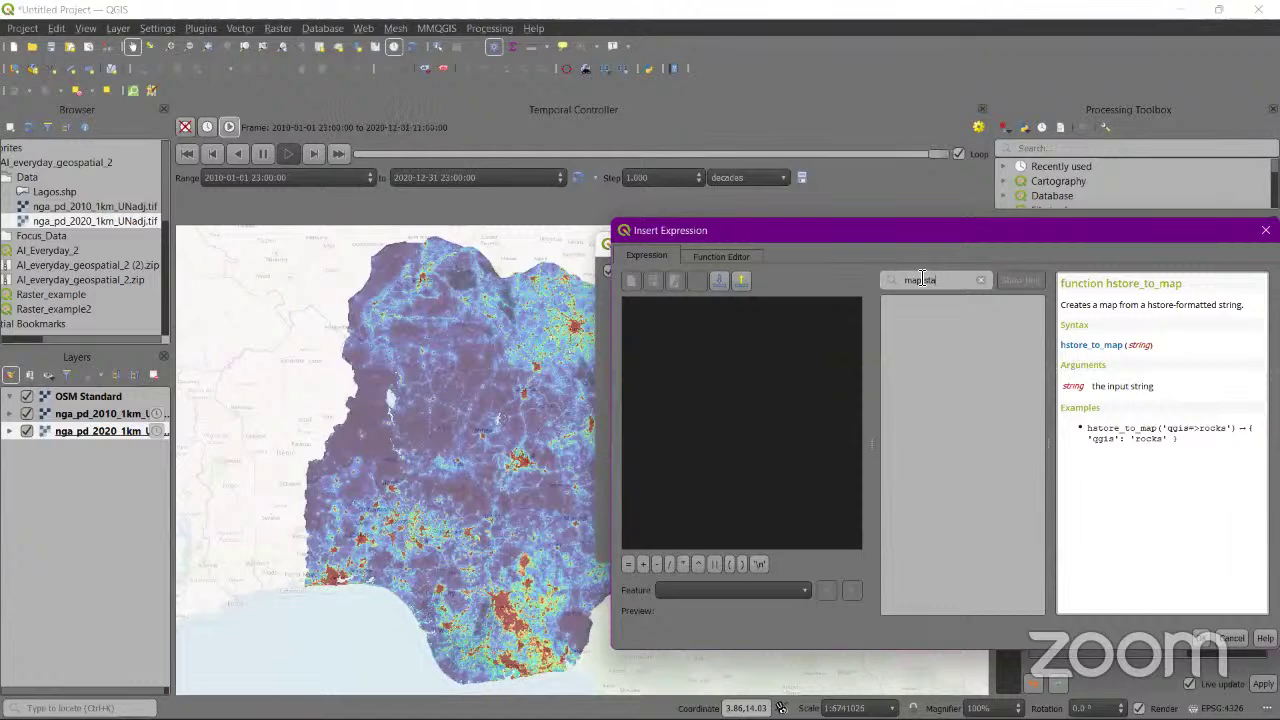
{"action": "key", "text": "BackSpace"}
{"action": "key", "text": "BackSpace"}
{"action": "type", "text": "_st"}
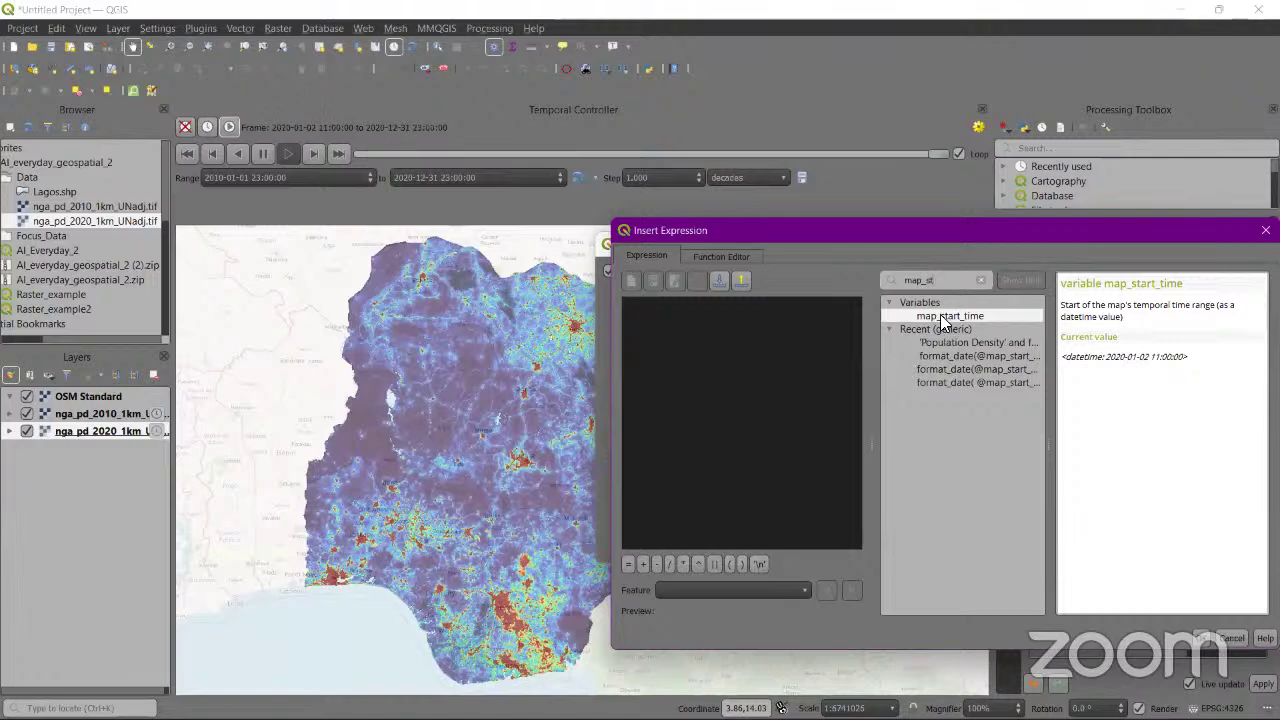
{"action": "left_click_drag", "start_coordinate": [763, 228], "coordinate": [576, 193]}
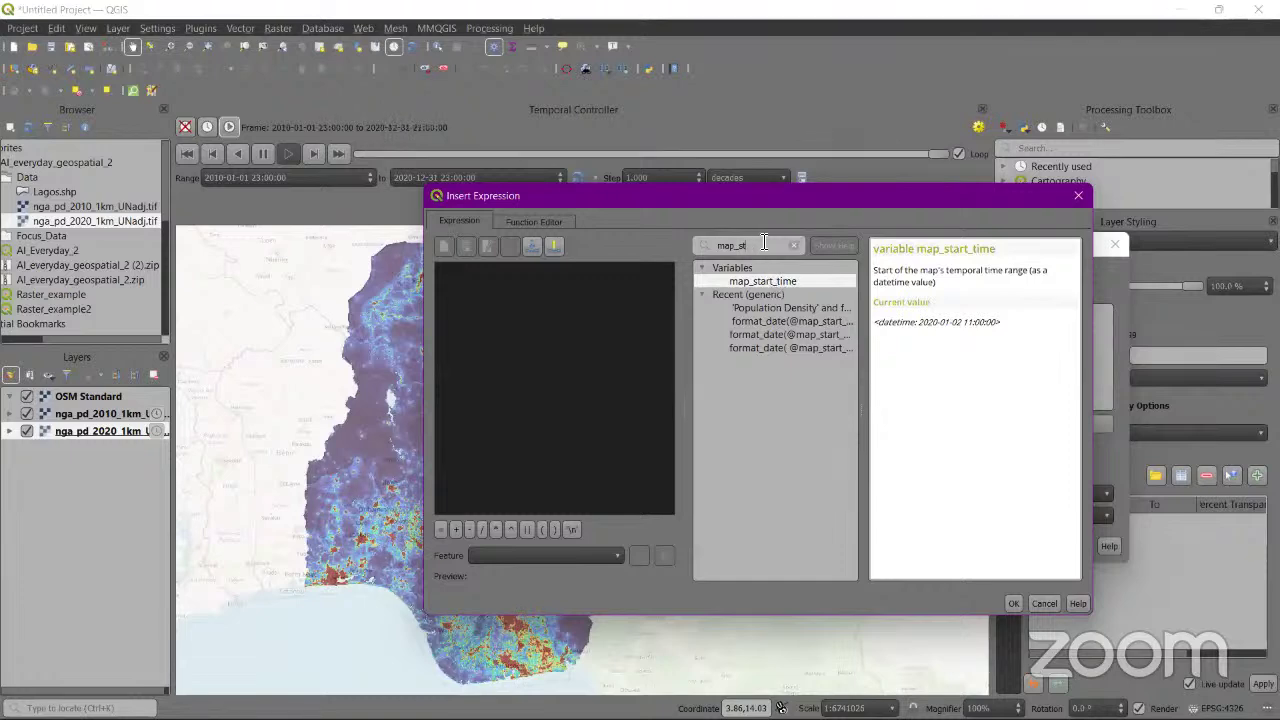
{"action": "double_click", "coordinate": [784, 280]}
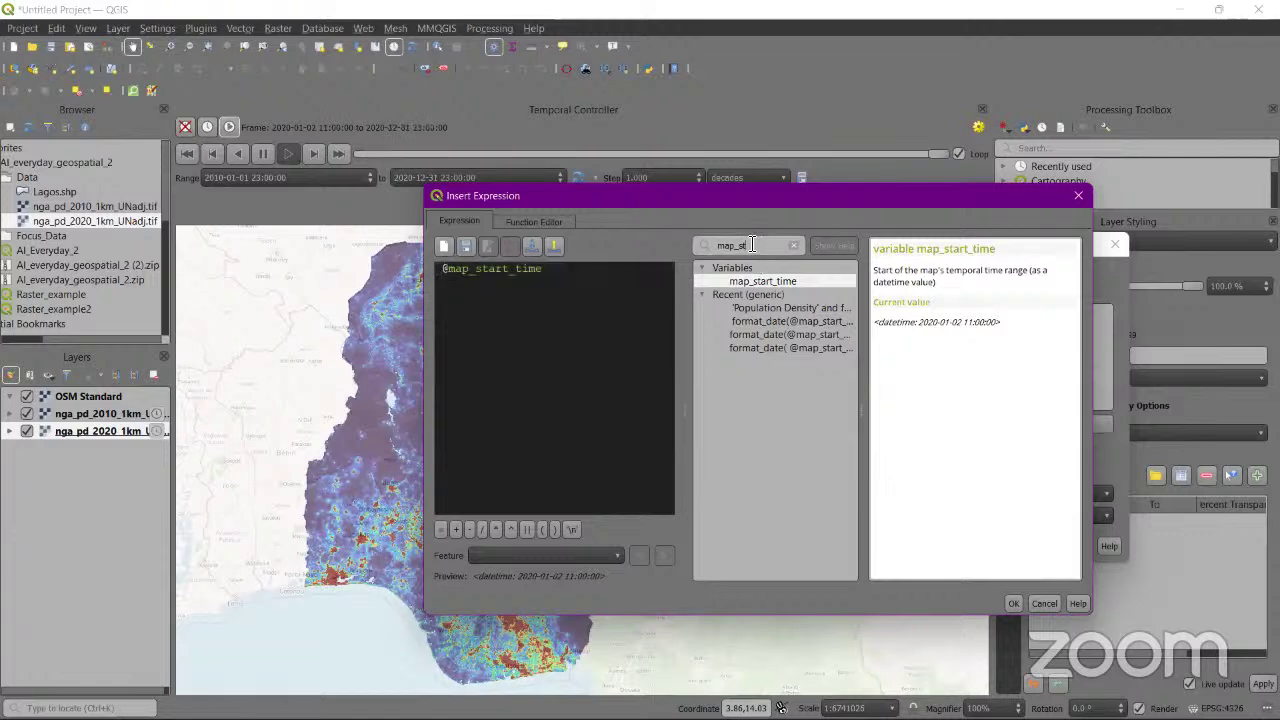
{"action": "key", "text": "BackSpace"}
{"action": "key", "text": "BackSpace"}
{"action": "key", "text": "BackSpace"}
{"action": "key", "text": "BackSpace"}
{"action": "key", "text": "BackSpace"}
{"action": "key", "text": "BackSpace"}
{"action": "type", "text": "format"}
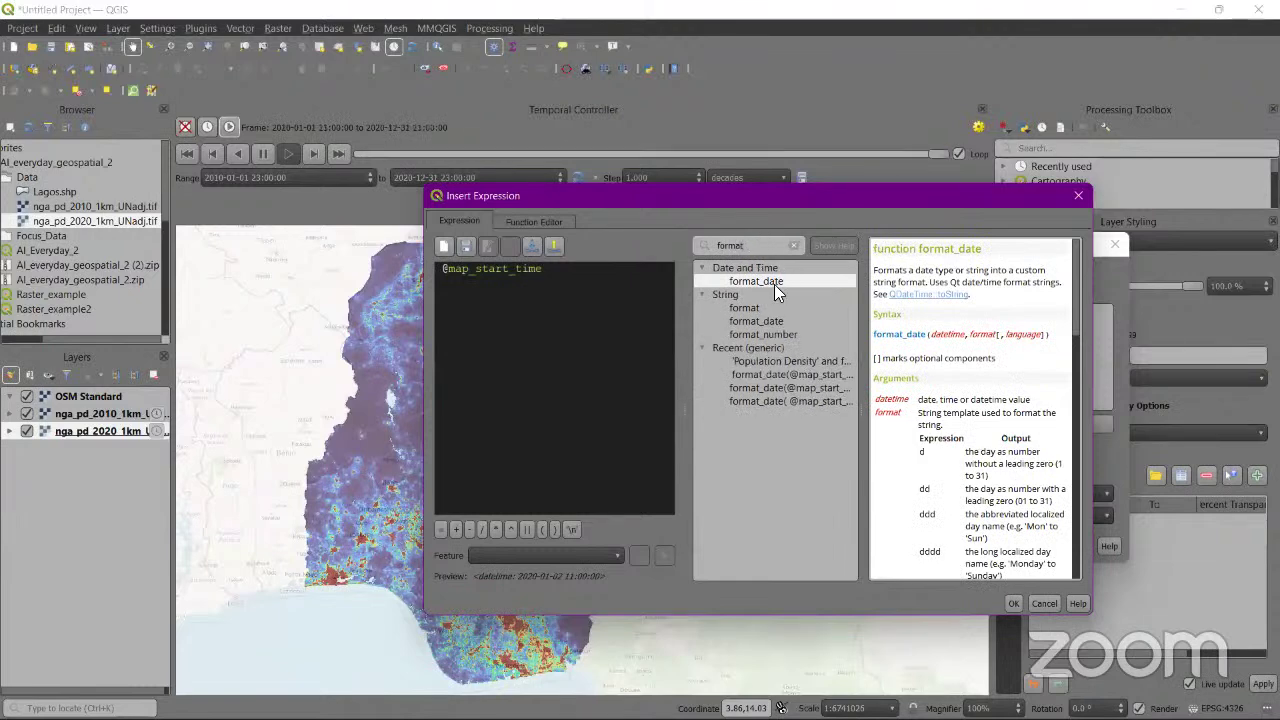
{"action": "double_click", "coordinate": [774, 284]}
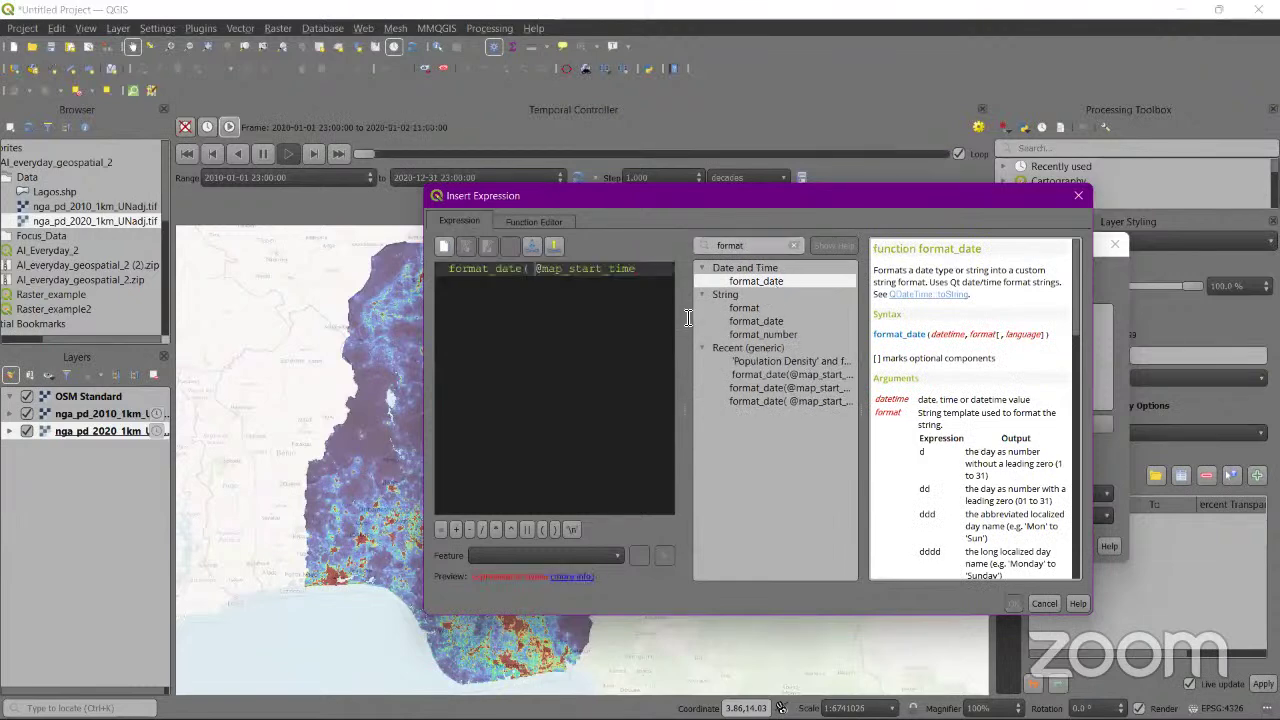
{"action": "left_click", "coordinate": [638, 268]}
{"action": "type", "text": ","}
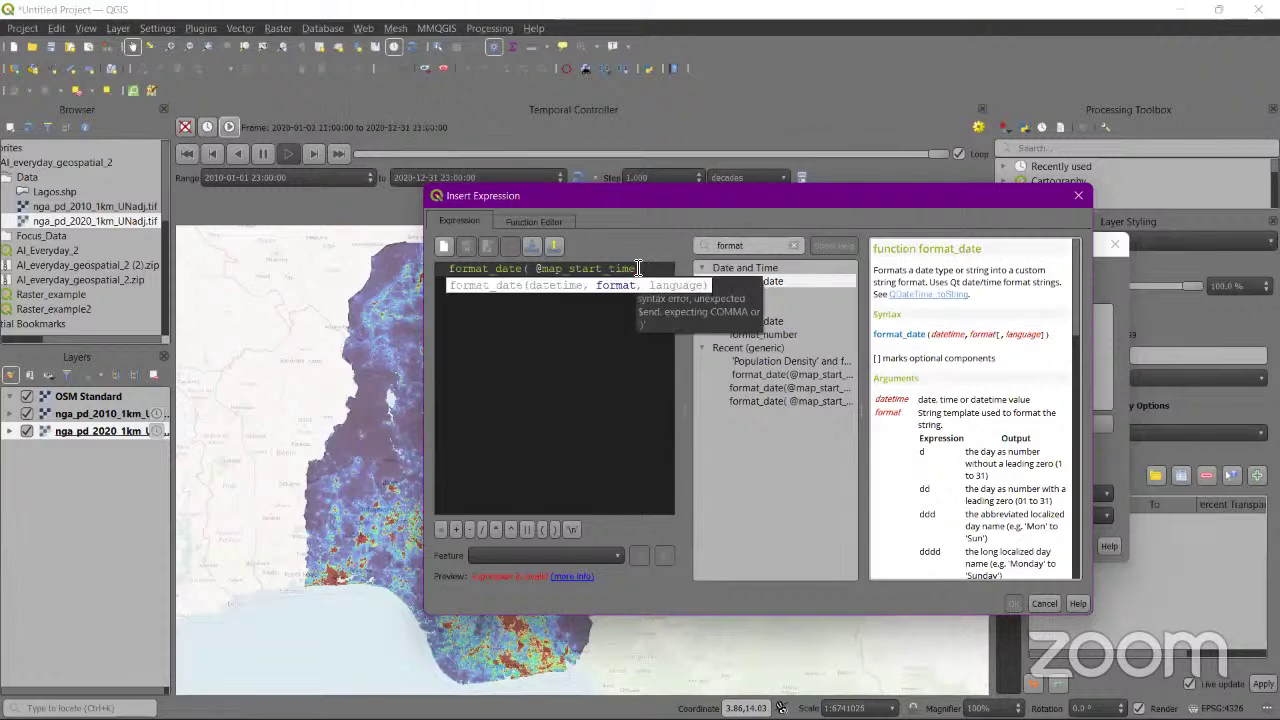
{"action": "type", "text": " '"}
{"action": "key", "text": "BackSpace"}
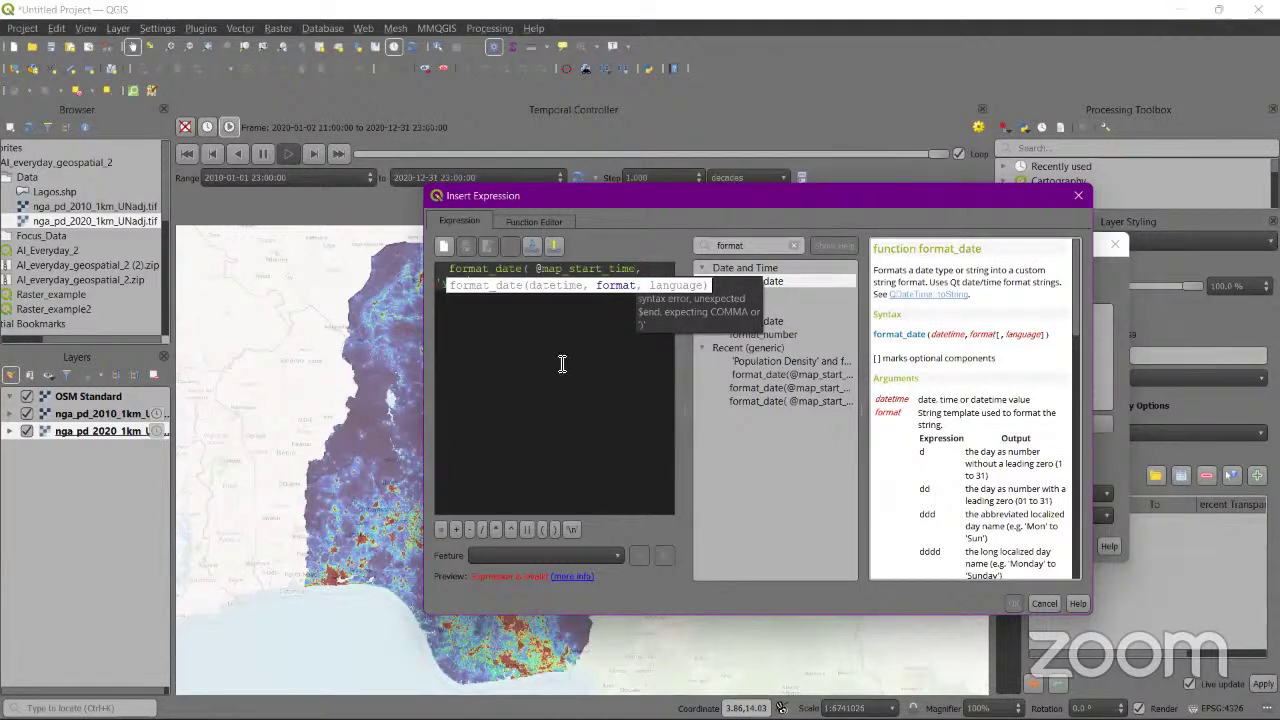
{"action": "type", "text": "'yyyy"}
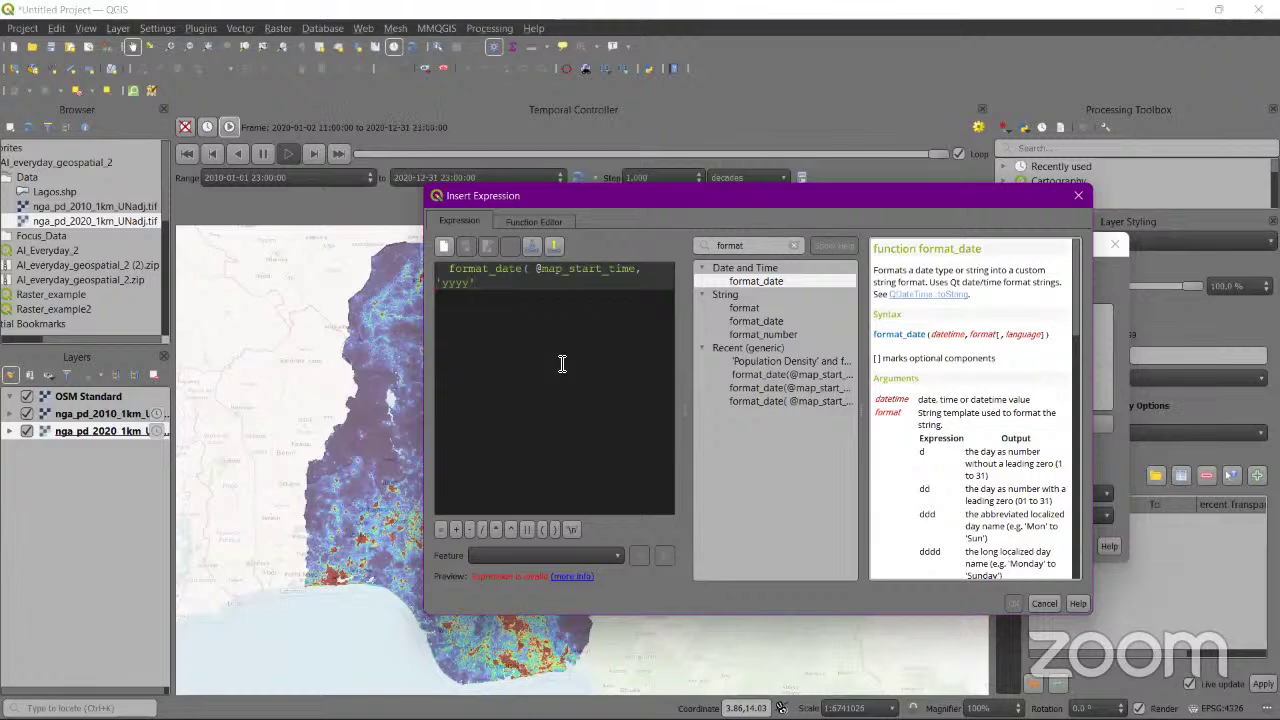
{"action": "type", "text": ")"}
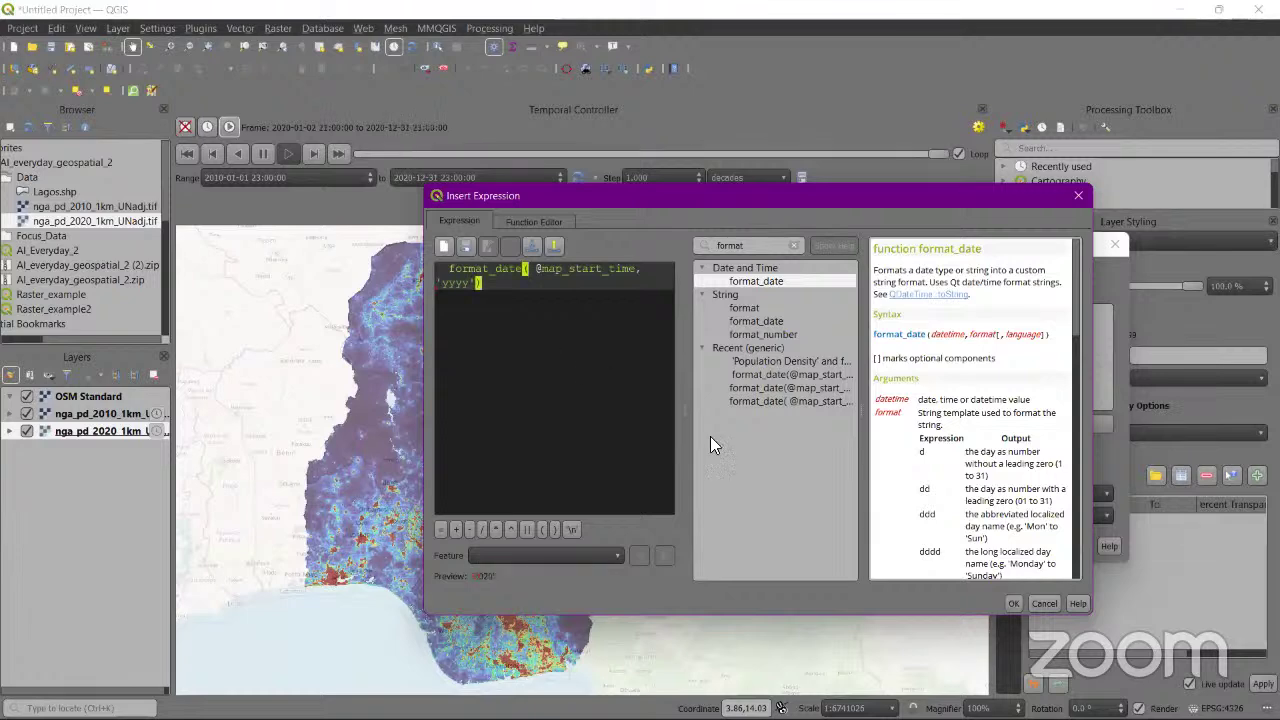
{"action": "left_click", "coordinate": [1010, 603]}
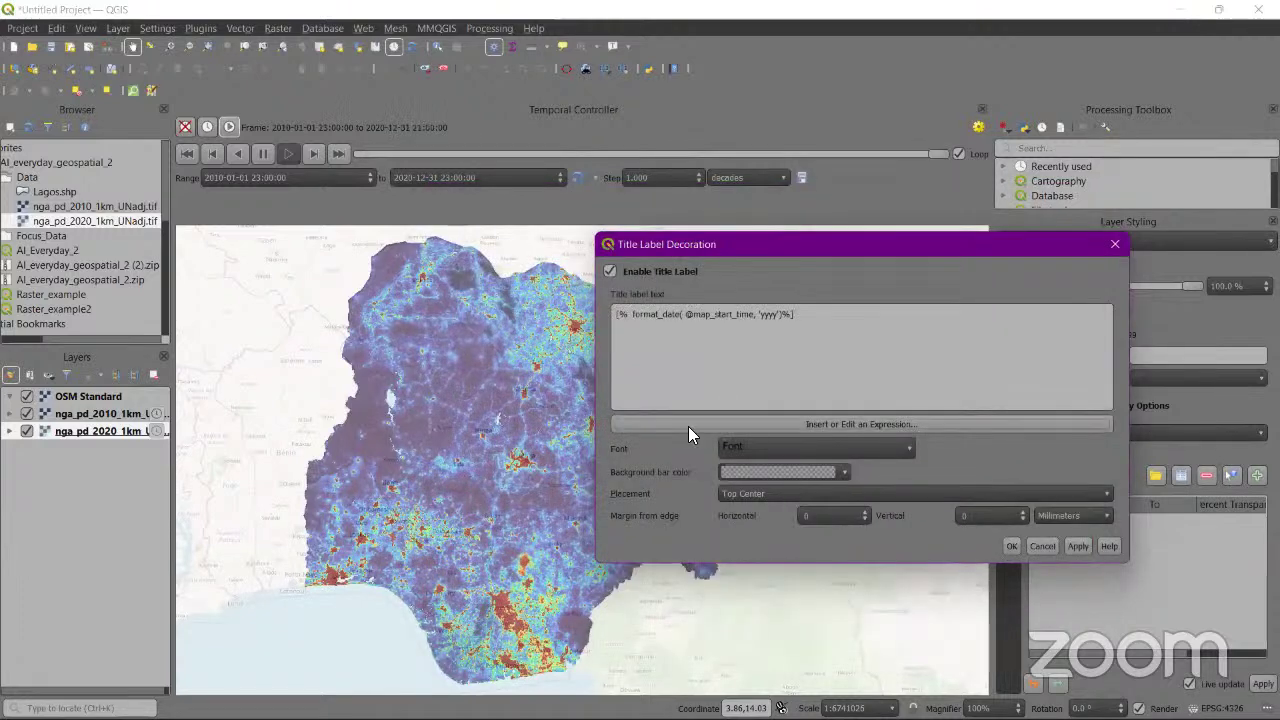
{"action": "left_click", "coordinate": [1072, 544]}
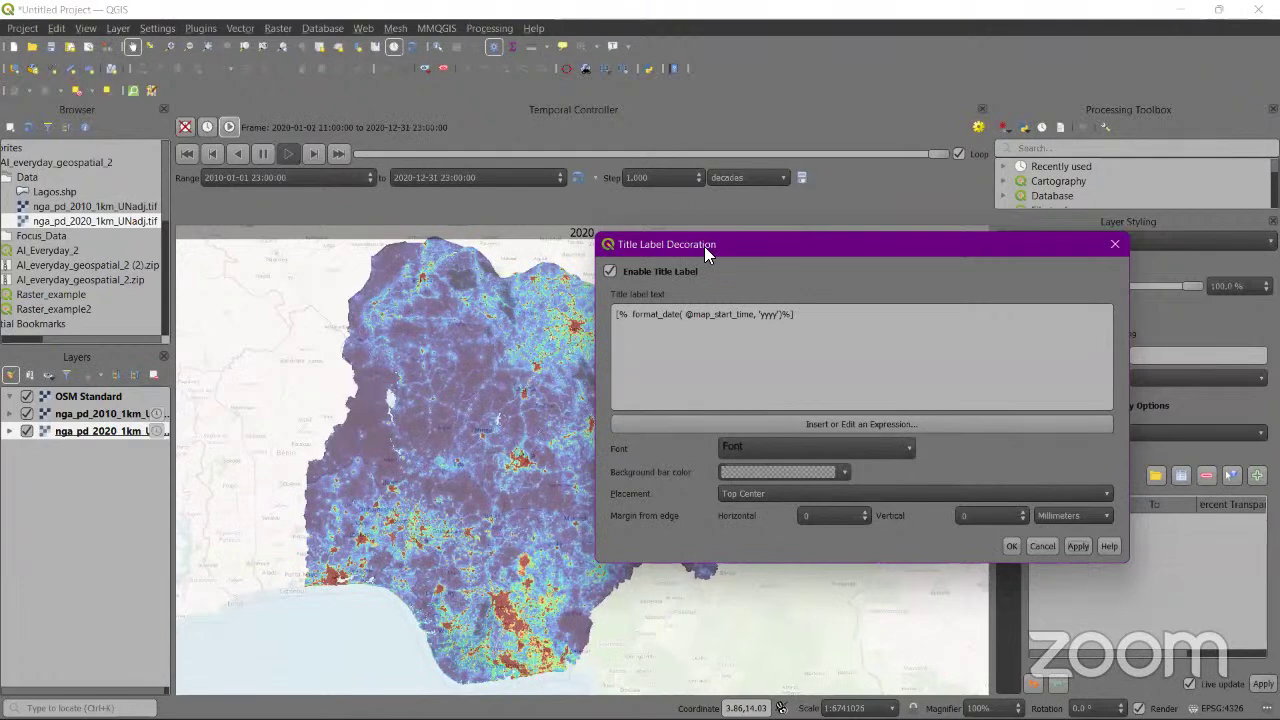
- Set the title label's placement to Bottom Right and apply it
{"action": "left_click_drag", "start_coordinate": [704, 246], "coordinate": [704, 279]}
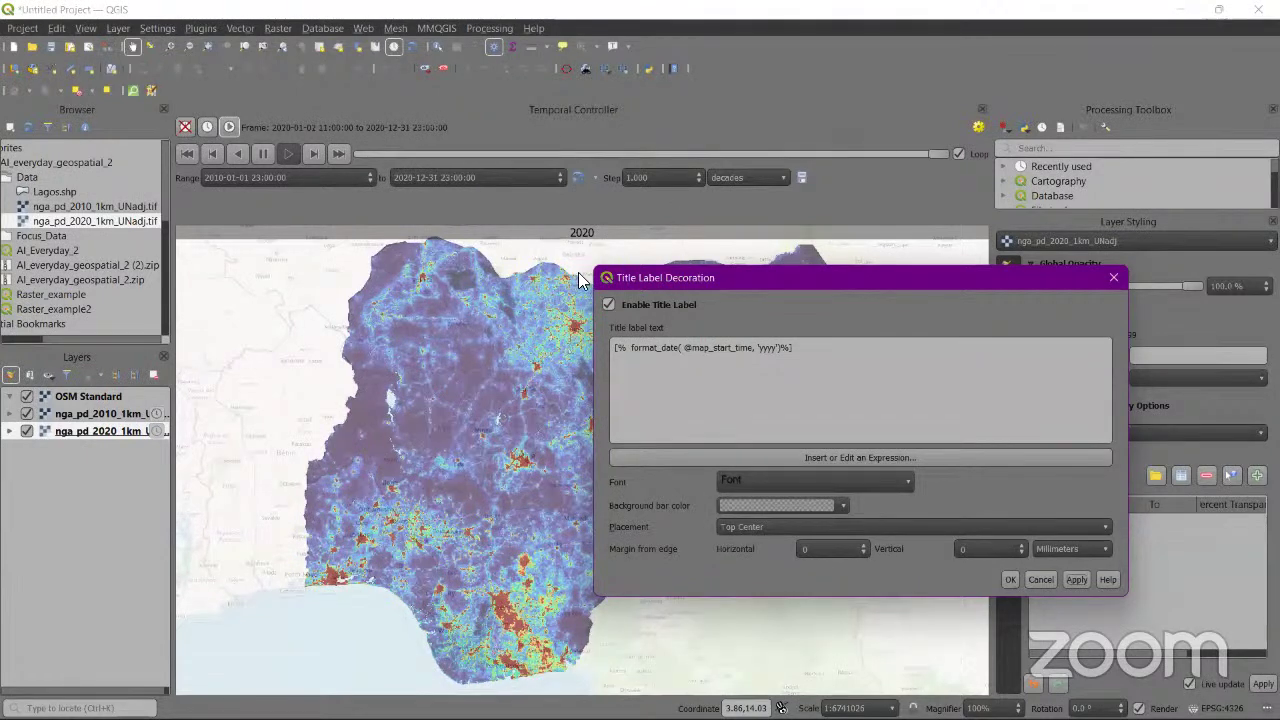
{"action": "left_click", "coordinate": [727, 527]}
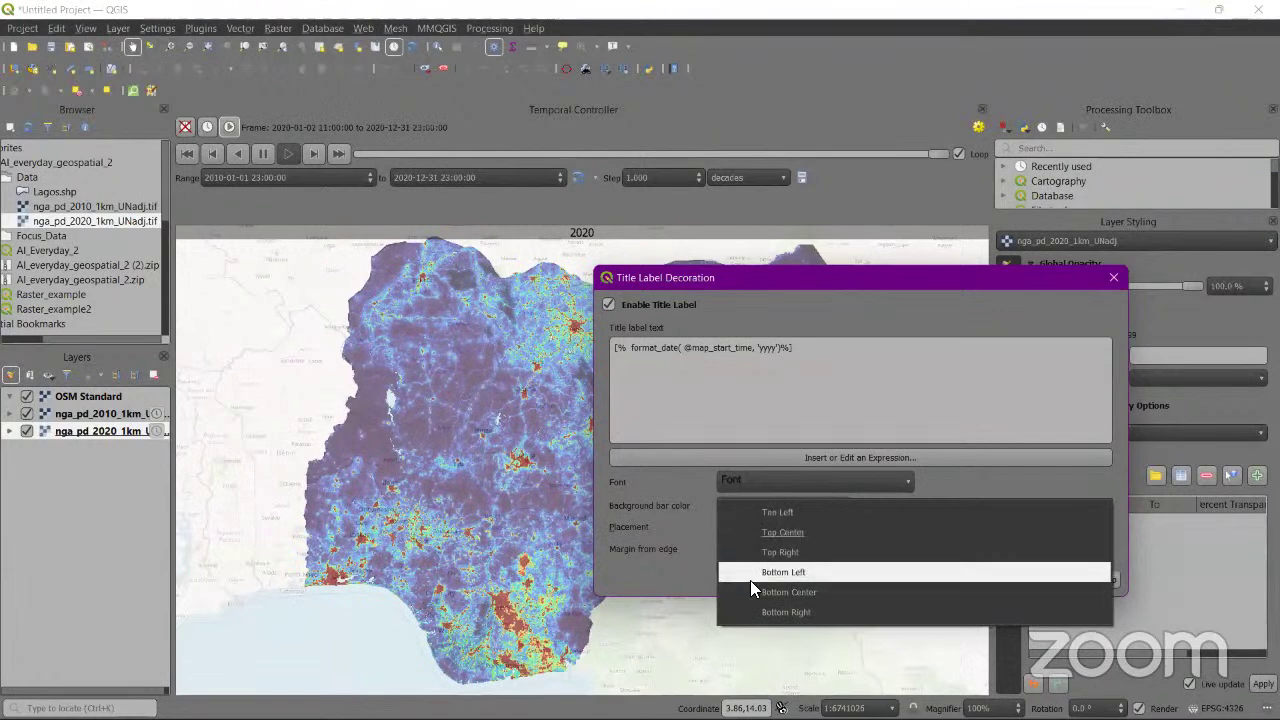
{"action": "left_click", "coordinate": [758, 612]}
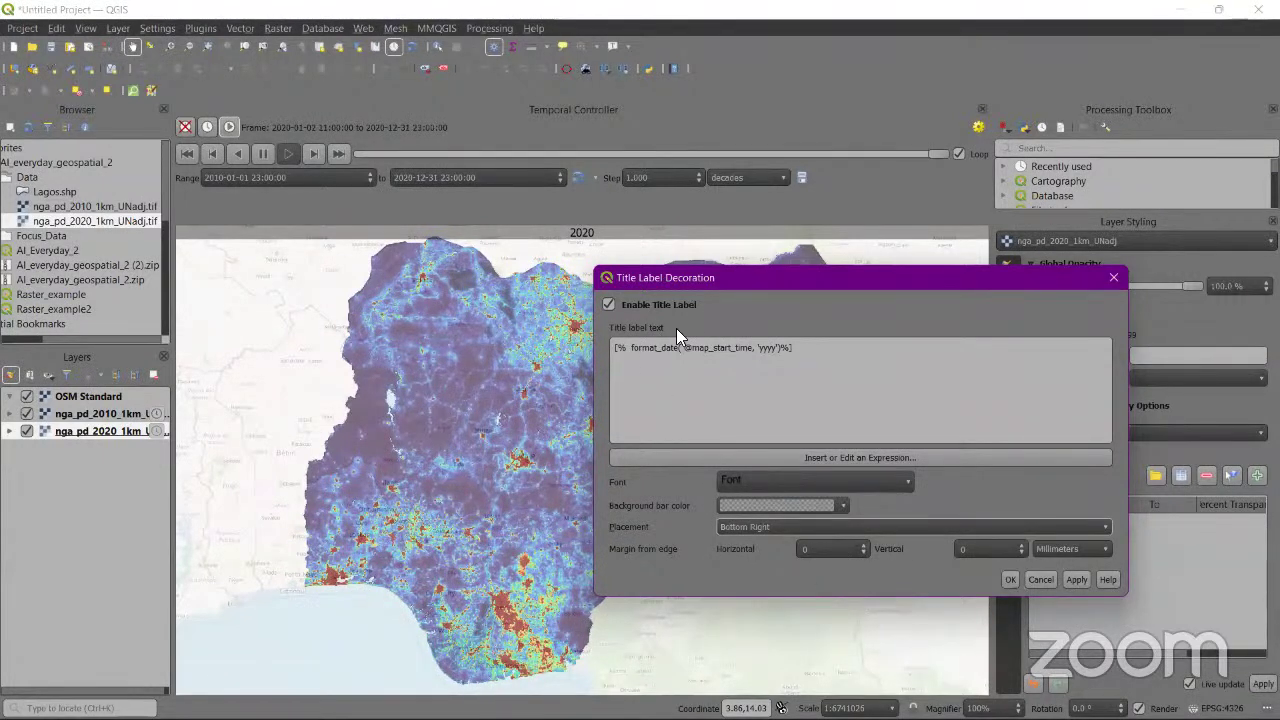
{"action": "left_click", "coordinate": [1070, 579]}
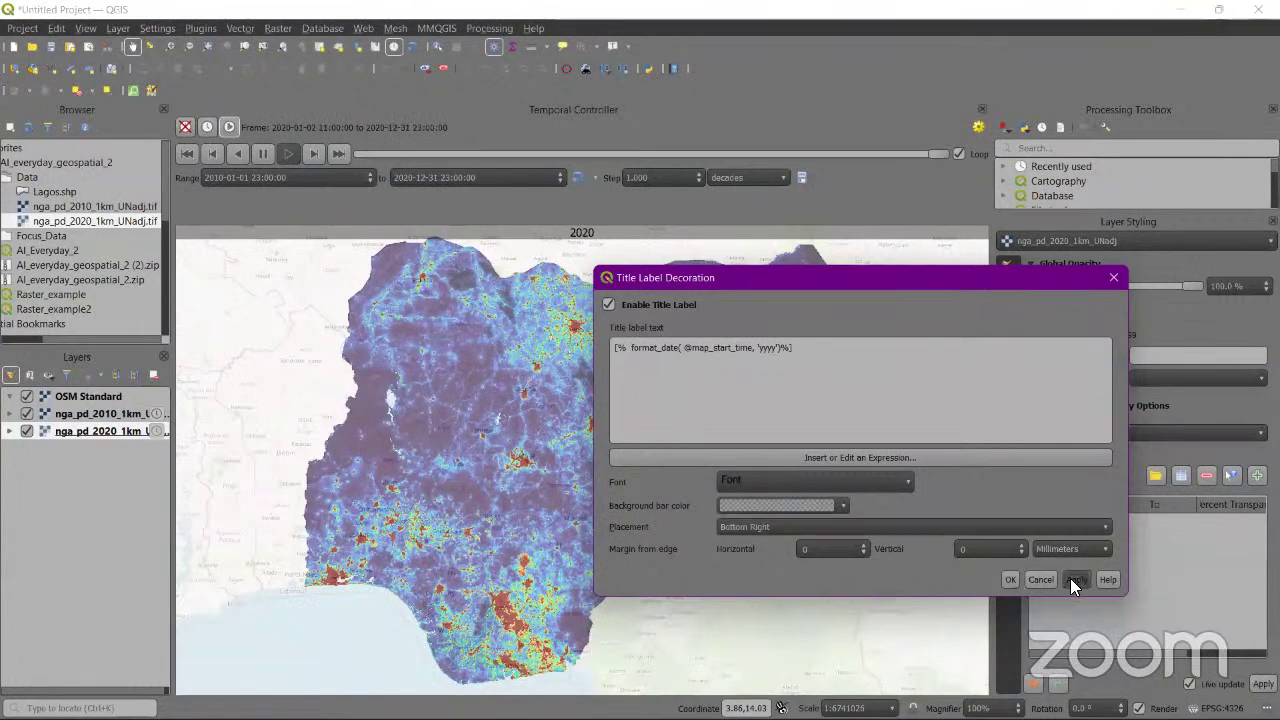
- Format the title label's text with the Bold style and a size of 160 points
{"action": "left_click", "coordinate": [902, 482]}
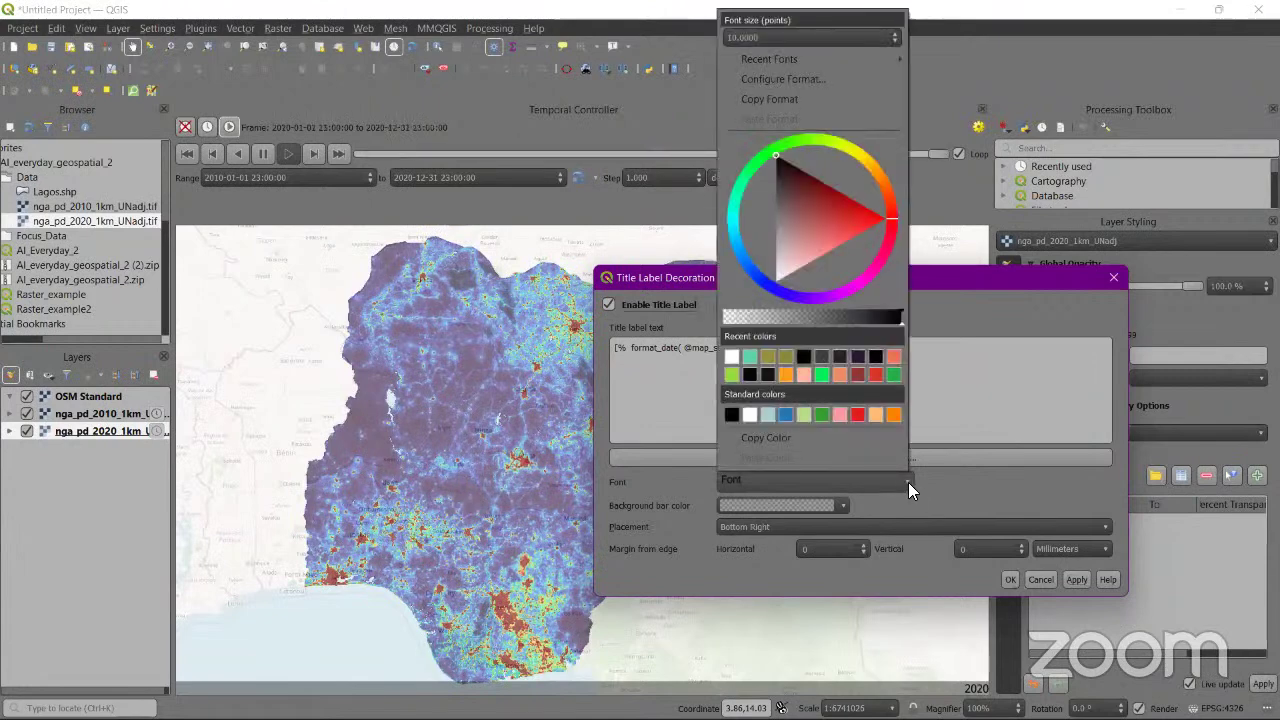
{"action": "left_click", "coordinate": [908, 482]}
{"action": "left_click", "coordinate": [734, 478]}
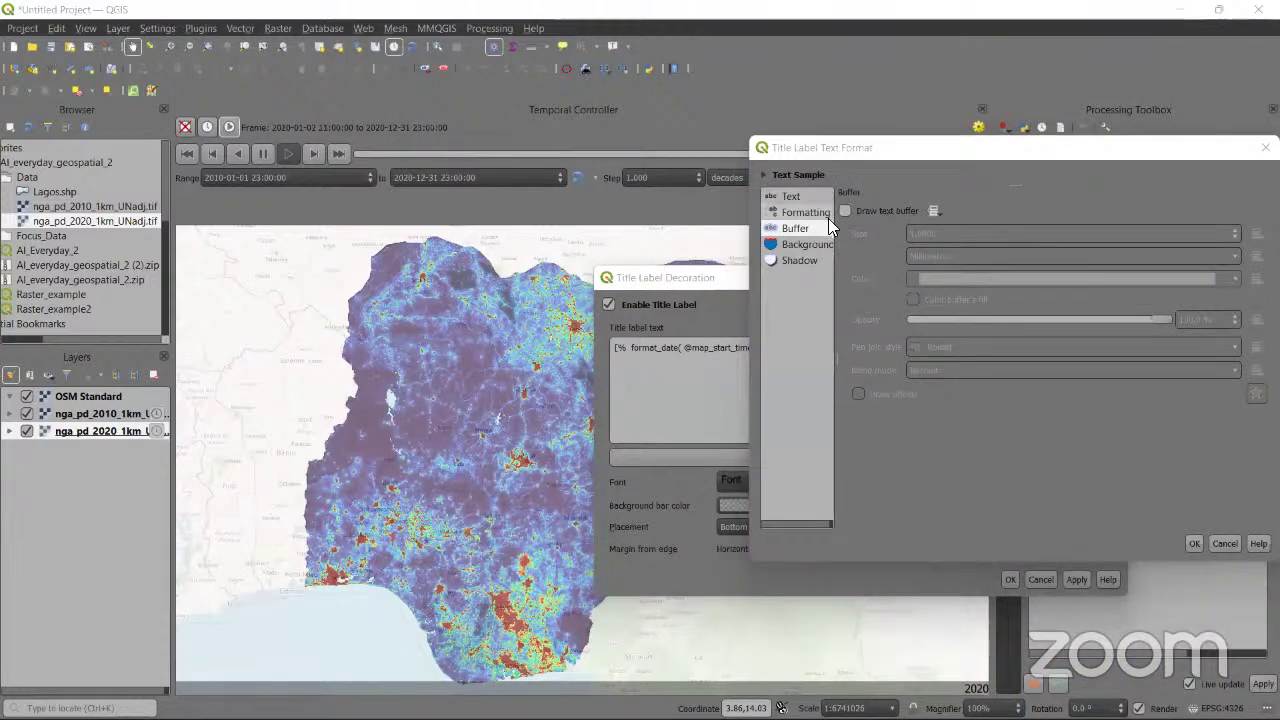
{"action": "left_click", "coordinate": [784, 198]}
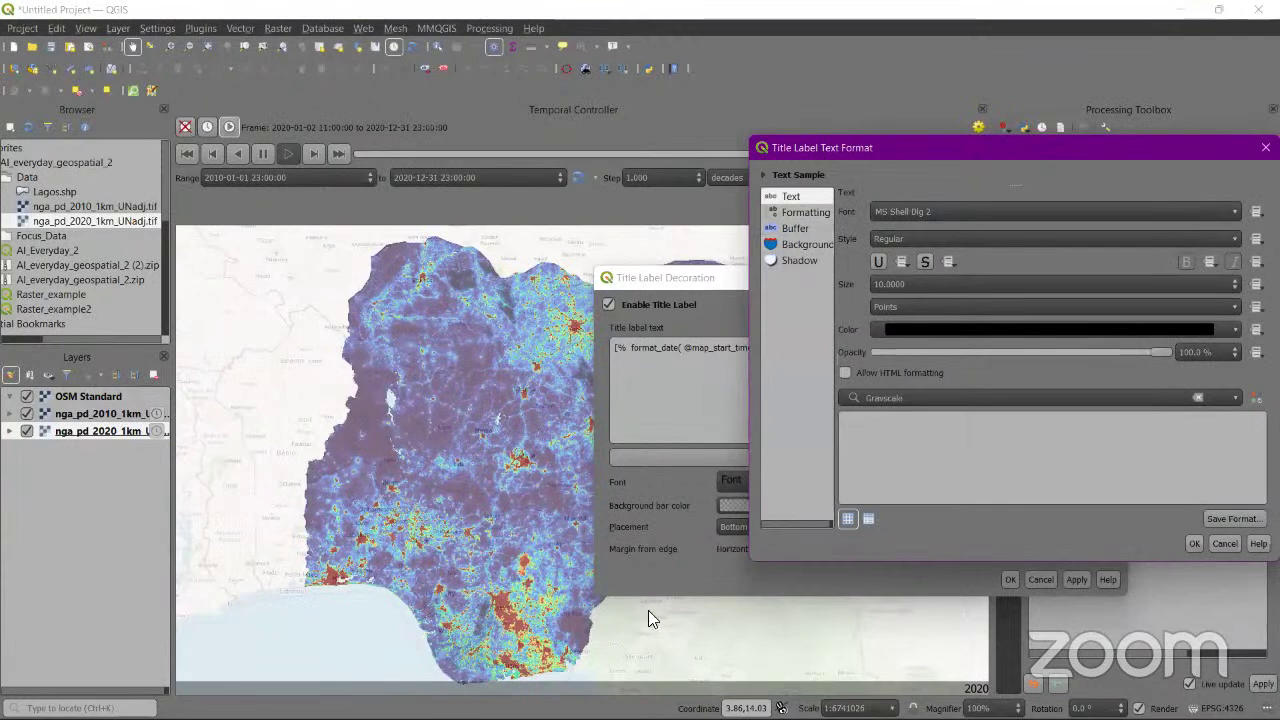
{"action": "left_click", "coordinate": [946, 238]}
{"action": "left_click", "coordinate": [925, 258]}
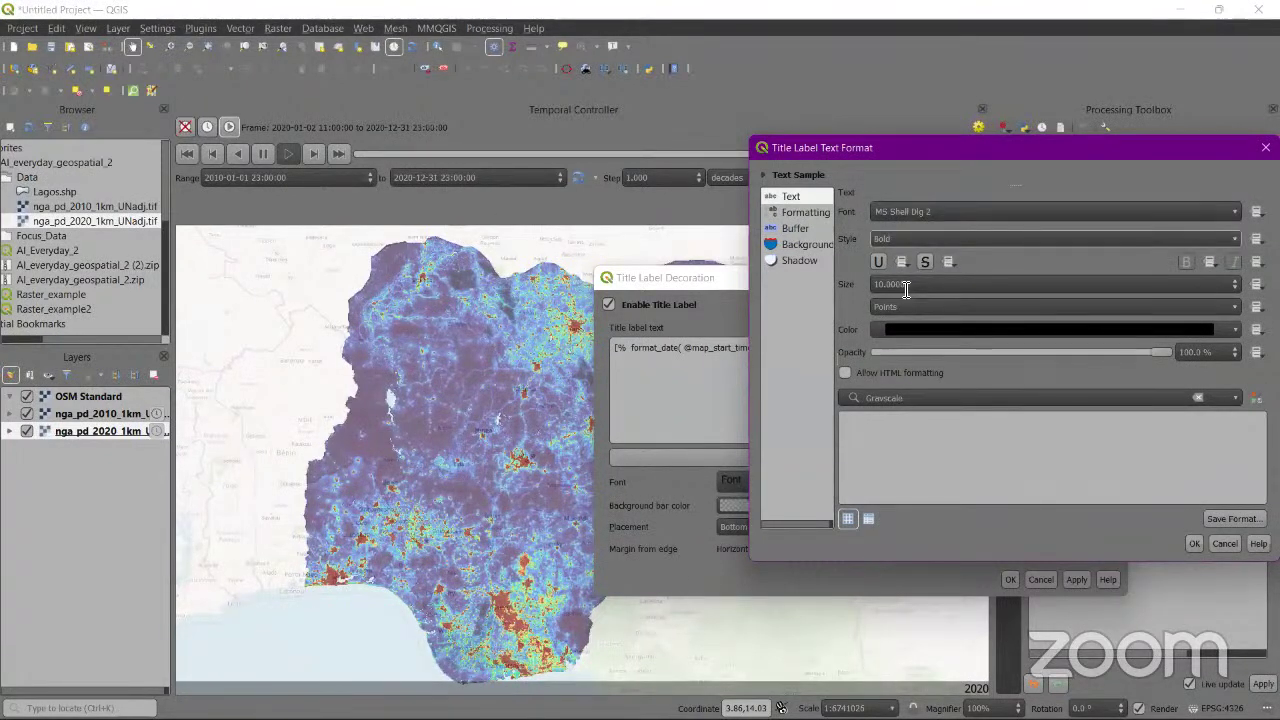
{"action": "left_click_drag", "start_coordinate": [902, 284], "coordinate": [848, 284]}
{"action": "type", "text": "160"}
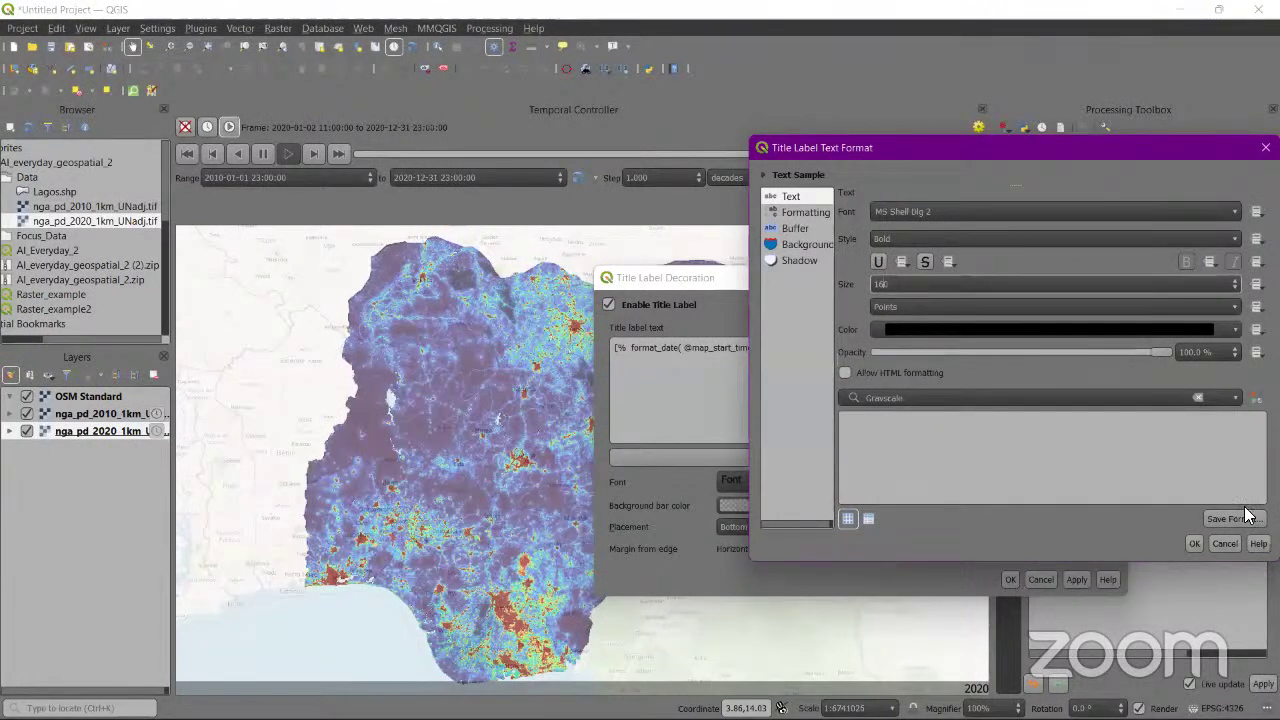
{"action": "left_click", "coordinate": [1194, 543]}
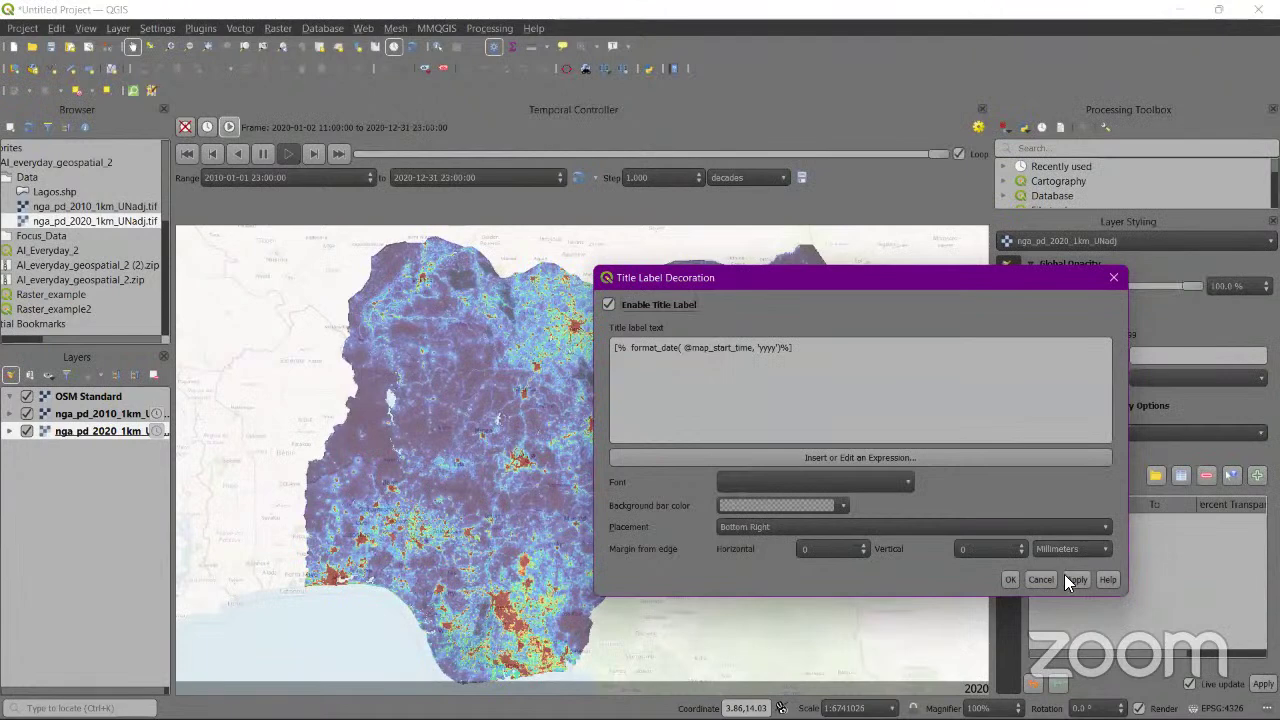
- Set the title label's text size to 16 points, apply it and close the title label decoration settings
{"action": "left_click", "coordinate": [1070, 577]}
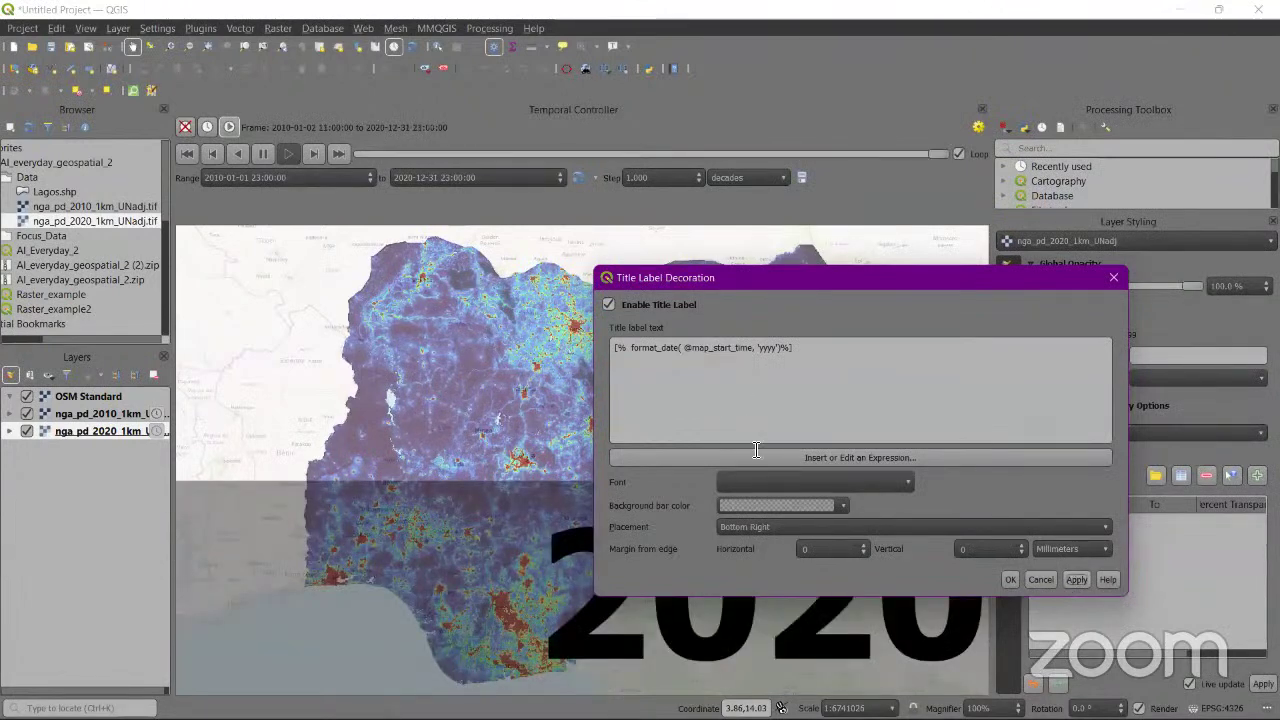
{"action": "left_click", "coordinate": [892, 486]}
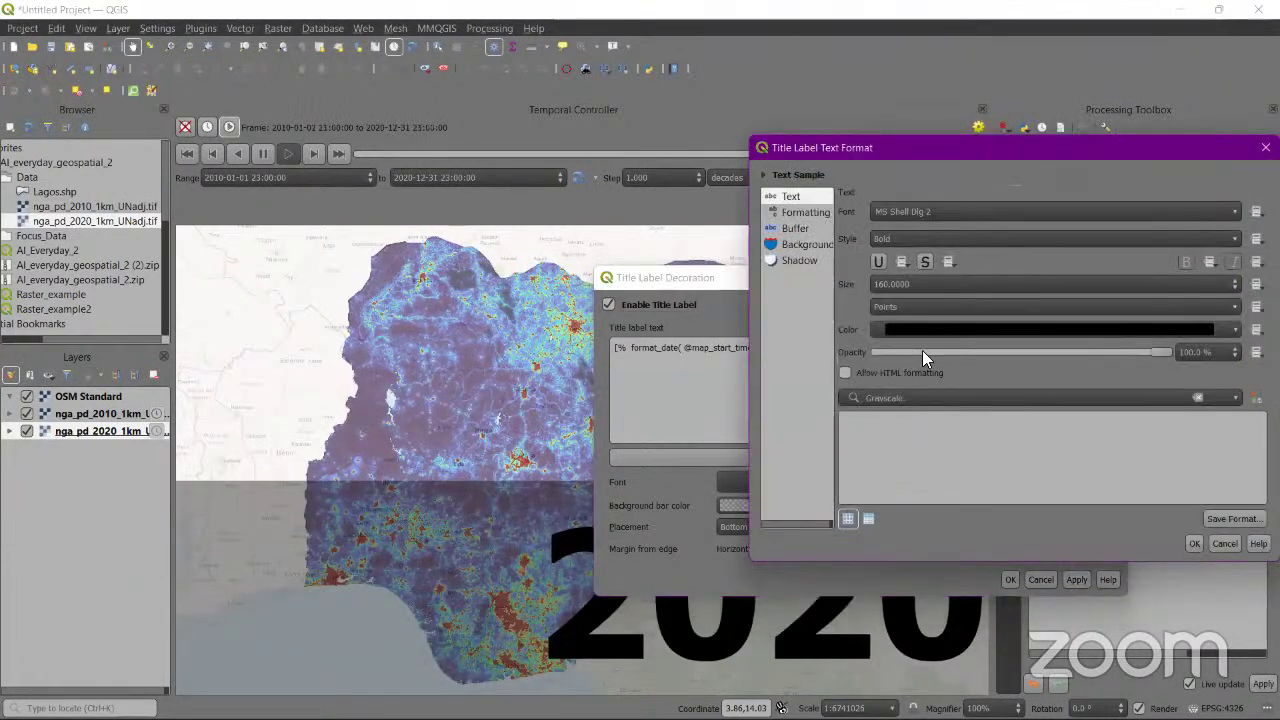
{"action": "left_click_drag", "start_coordinate": [912, 287], "coordinate": [848, 287]}
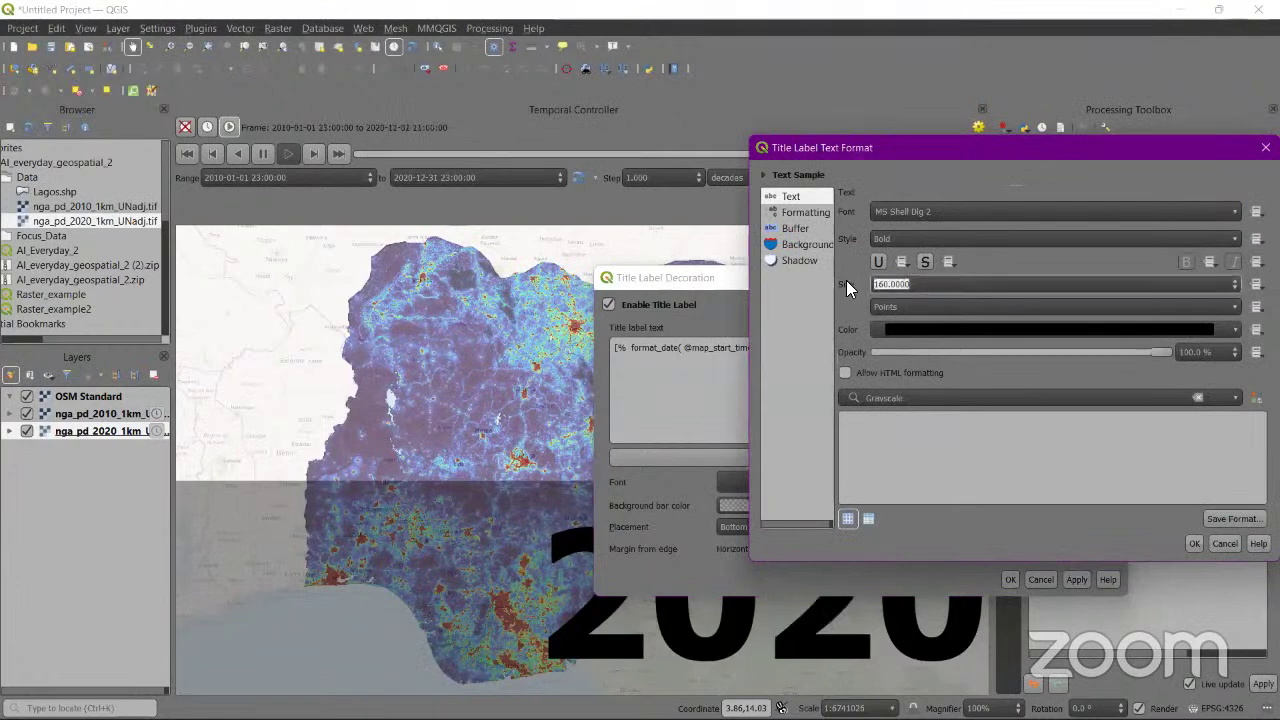
{"action": "type", "text": "16"}
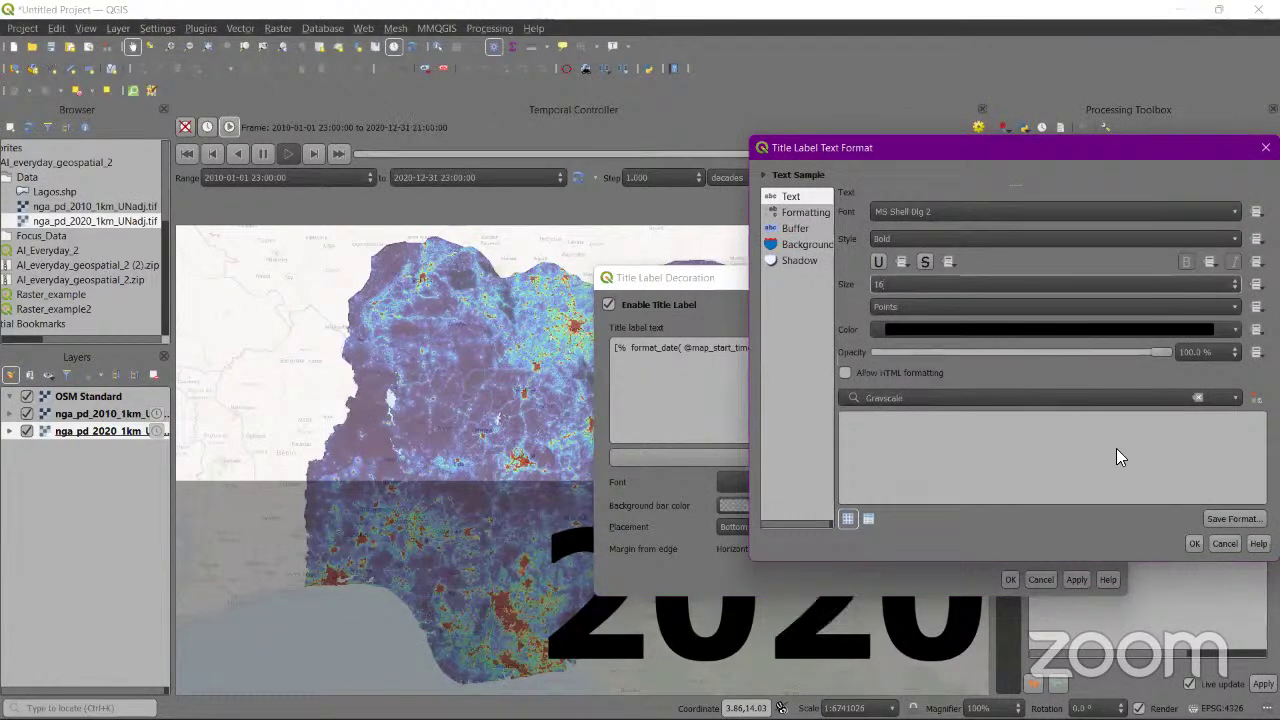
{"action": "left_click", "coordinate": [1194, 543]}
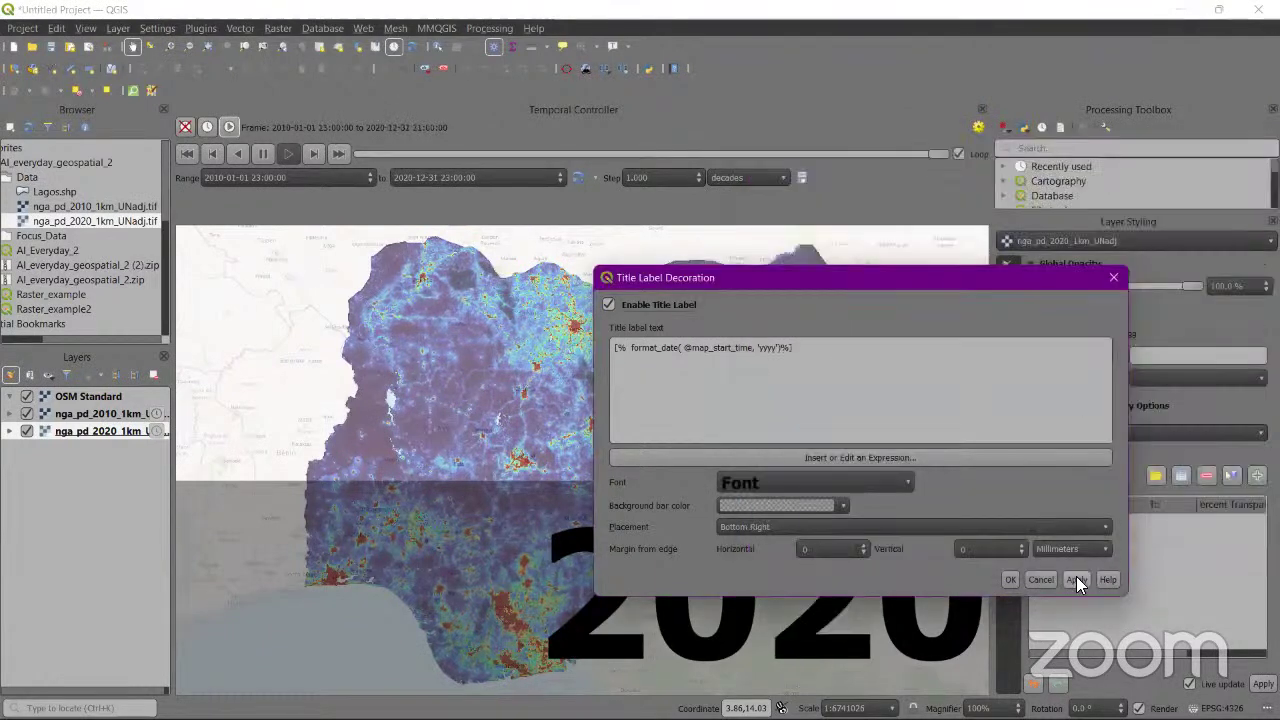
{"action": "left_click", "coordinate": [1076, 579]}
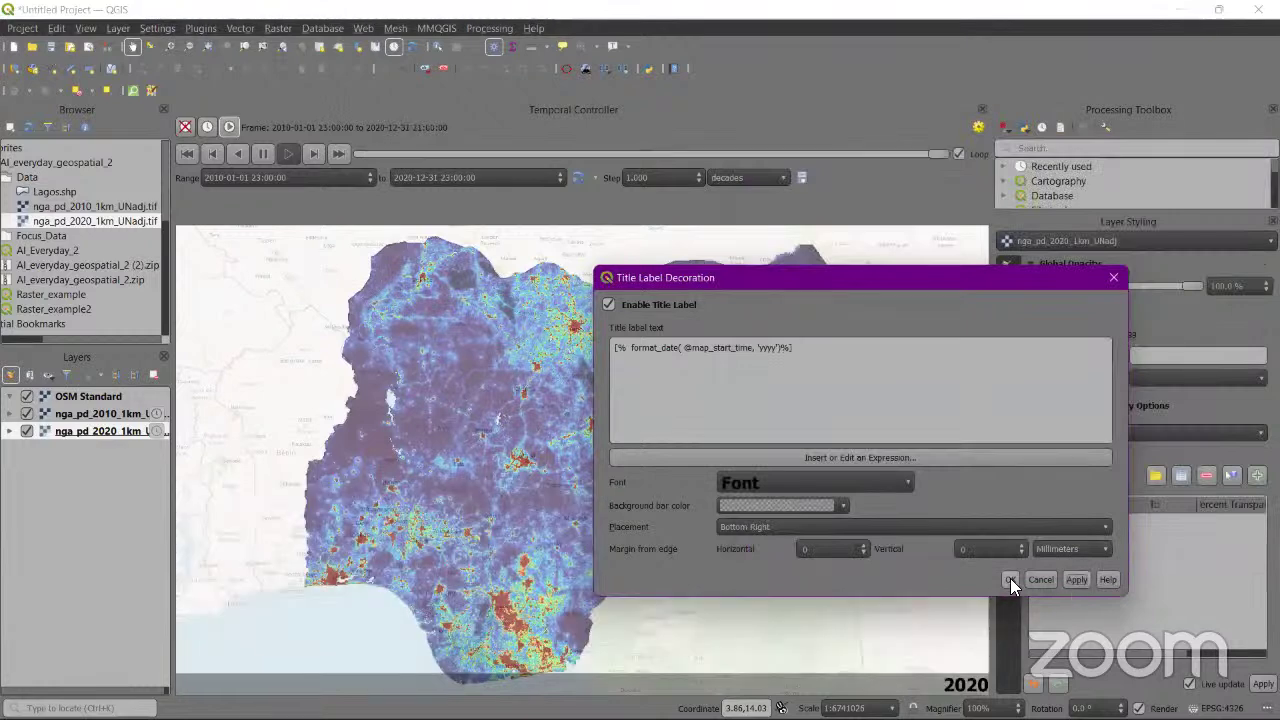
{"action": "left_click", "coordinate": [1010, 579]}
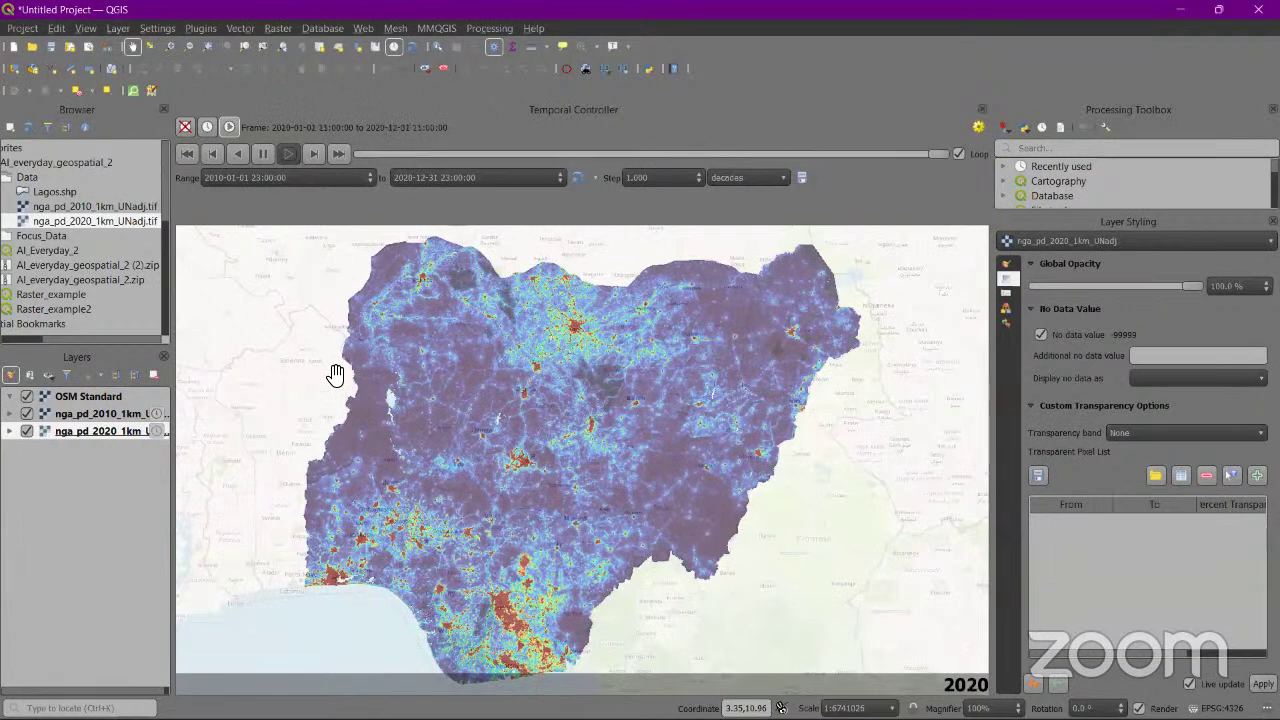
- Enable the north arrow decoration on the map with Bottom Left placement and apply it
{"action": "left_click", "coordinate": [116, 28]}
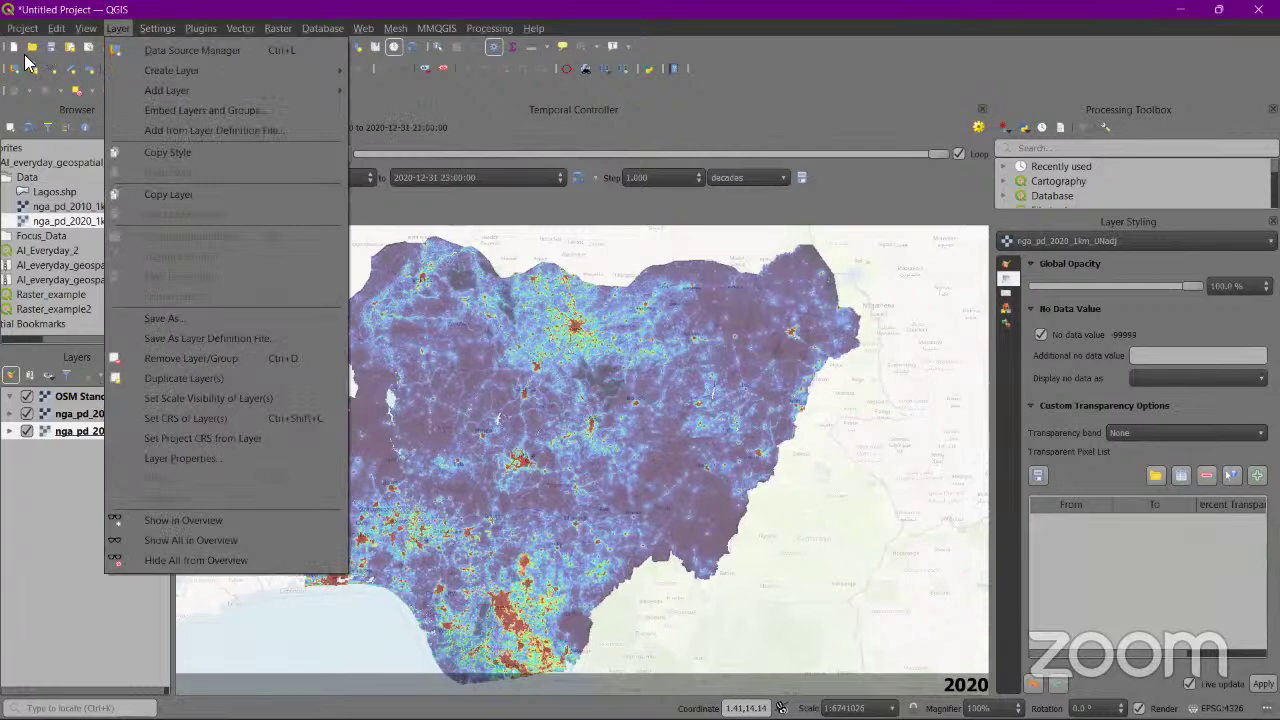
{"action": "mouse_move", "coordinate": [52, 28]}
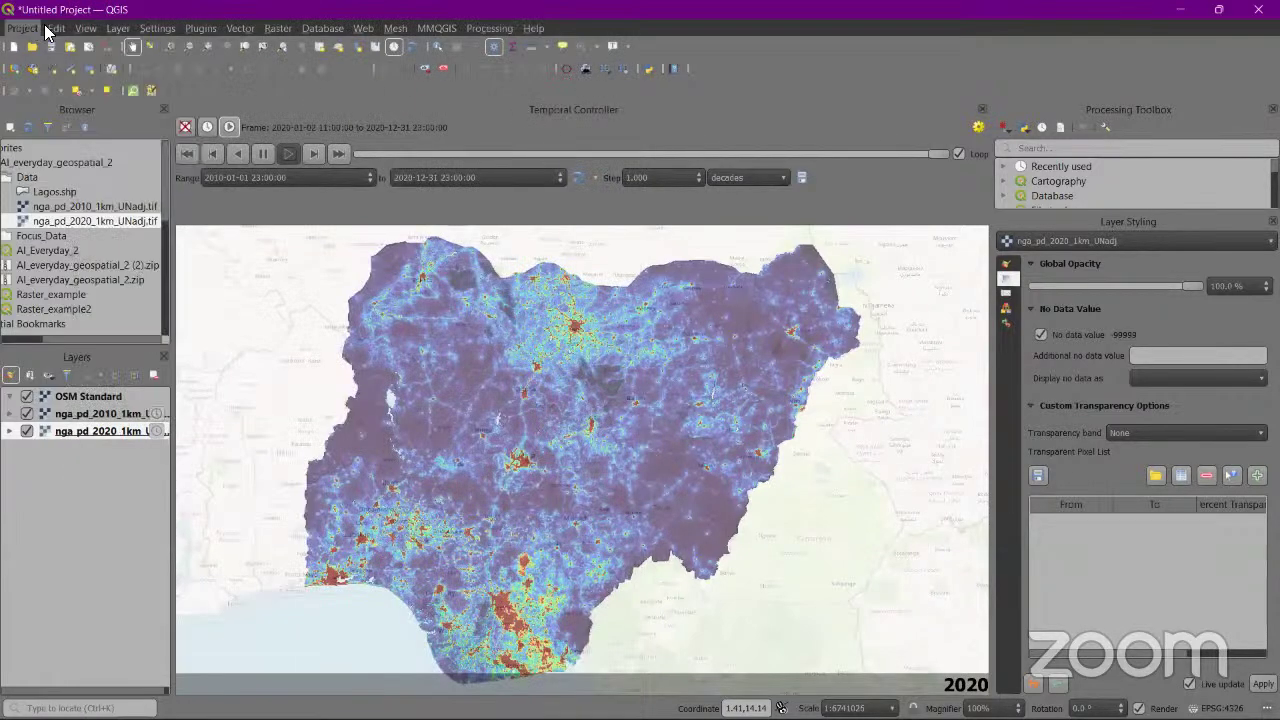
{"action": "left_click", "coordinate": [84, 30]}
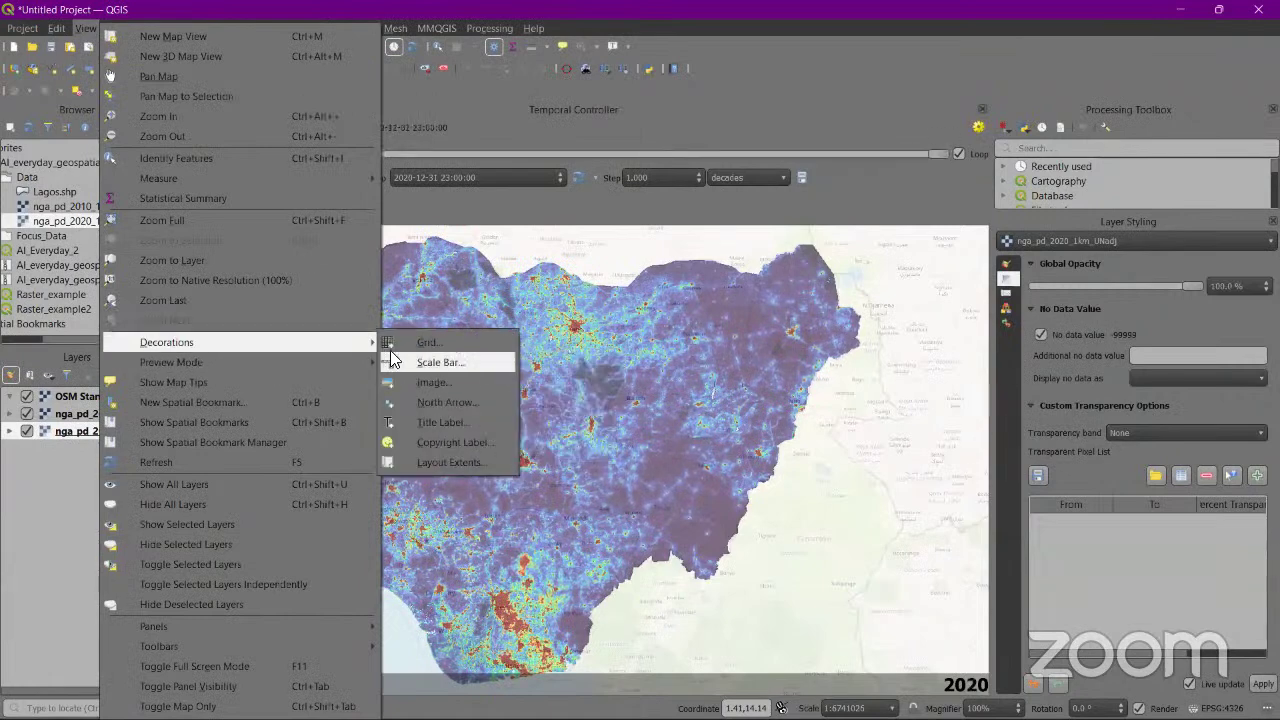
{"action": "left_click", "coordinate": [447, 402]}
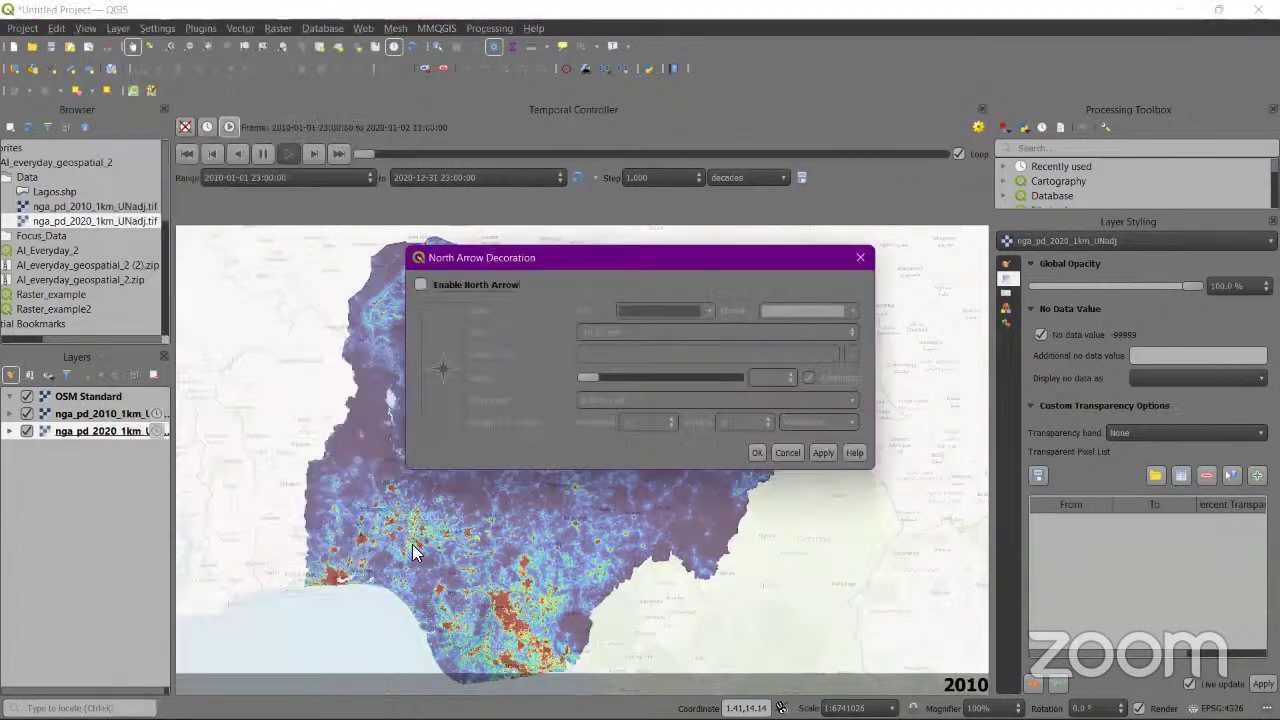
{"action": "left_click", "coordinate": [420, 285]}
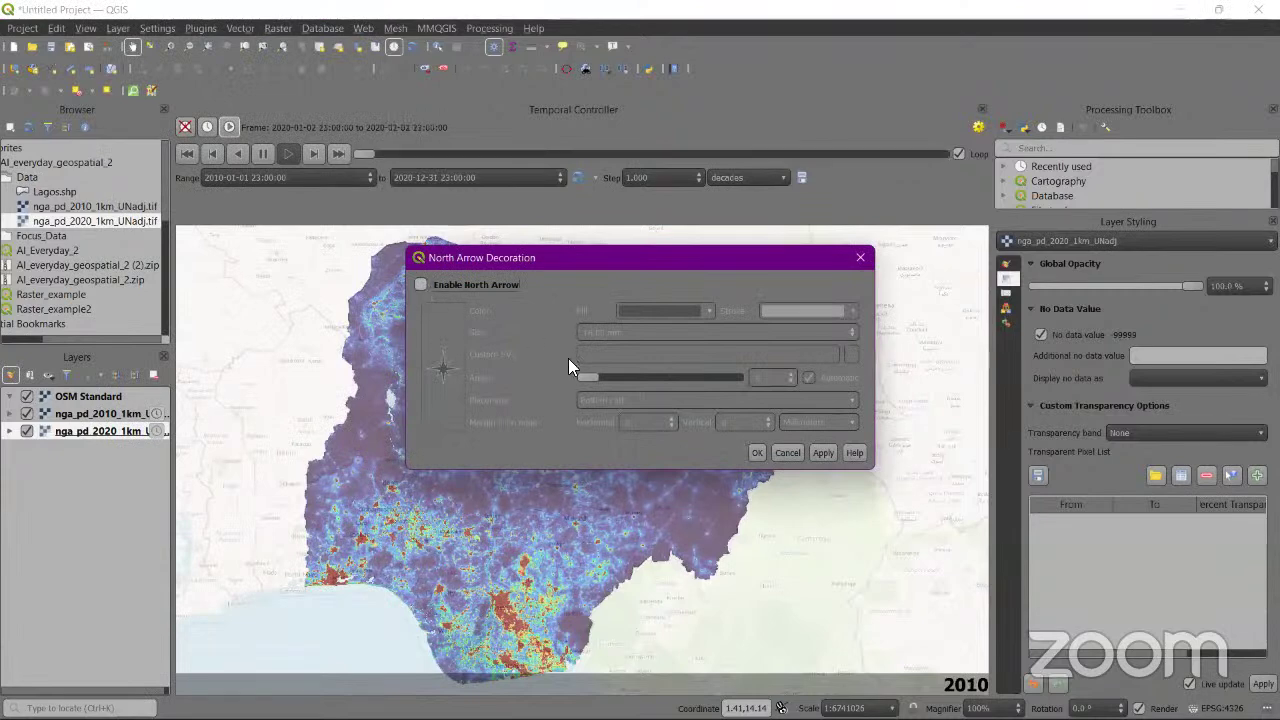
{"action": "left_click", "coordinate": [821, 452]}
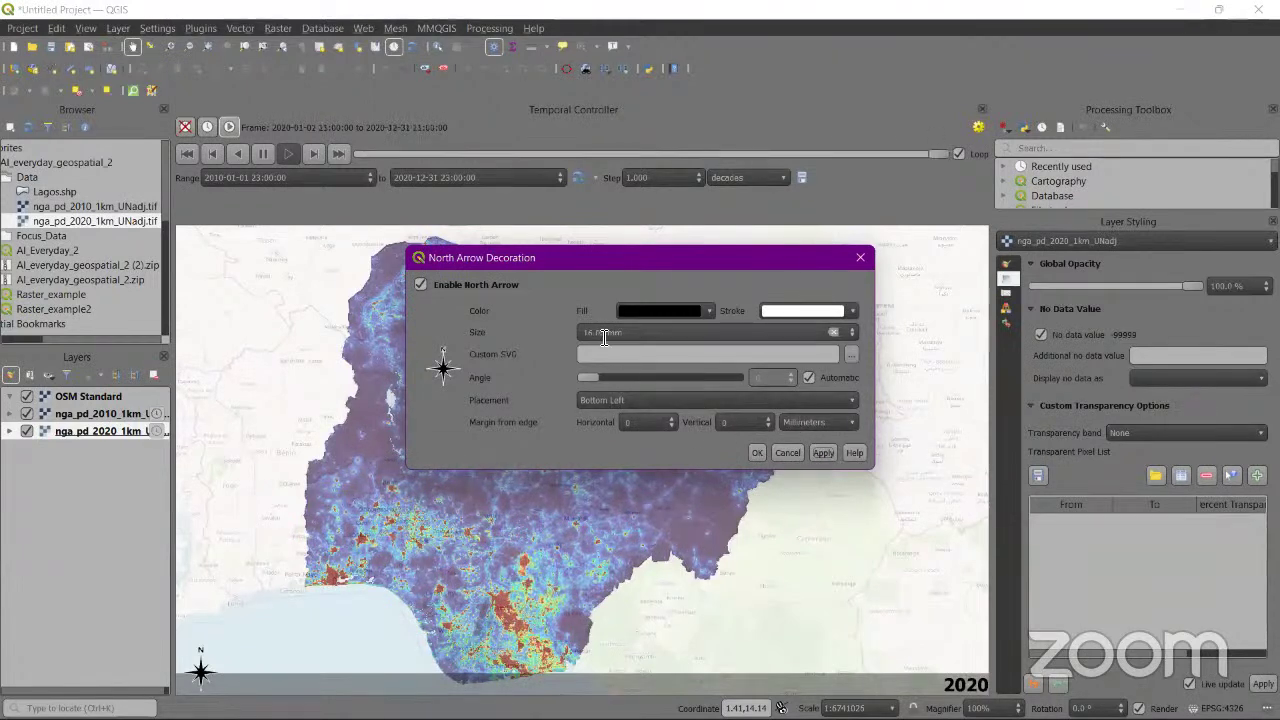
- Set the north arrow's size to 24 mm, apply it and close the decoration settings
{"action": "left_click_drag", "start_coordinate": [607, 332], "coordinate": [571, 332]}
{"action": "type", "text": "24"}
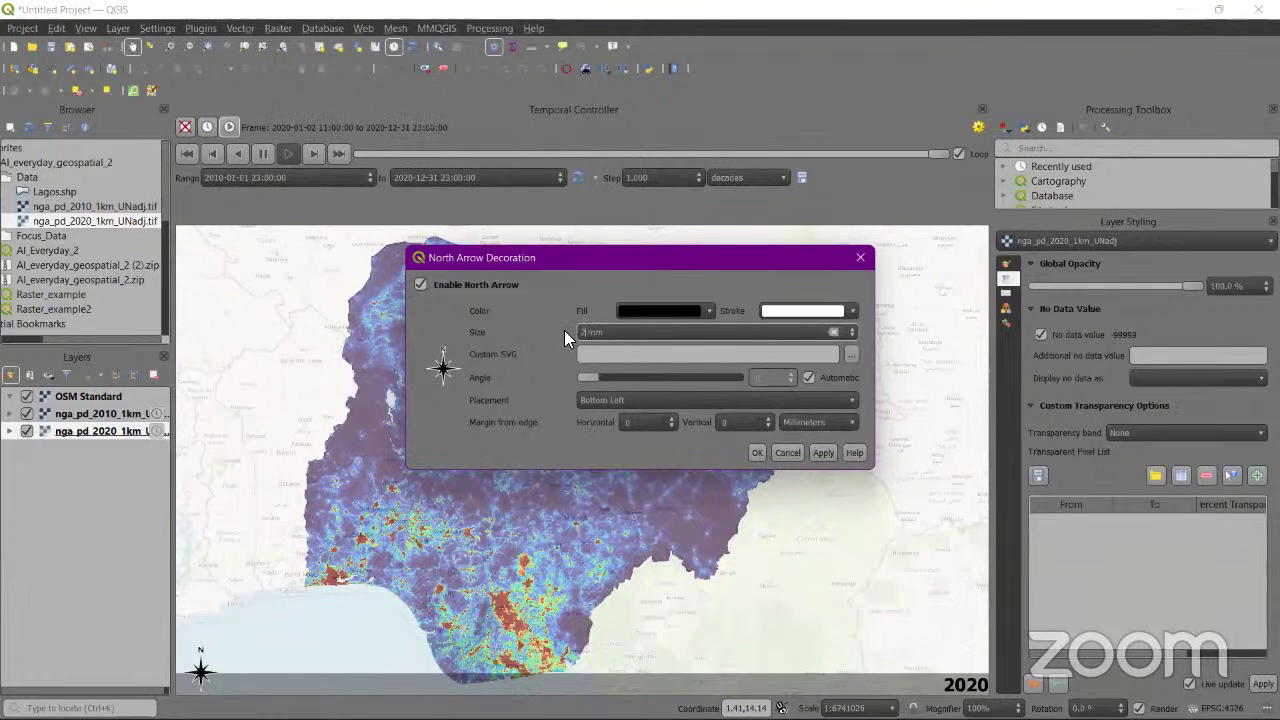
{"action": "left_click", "coordinate": [812, 452]}
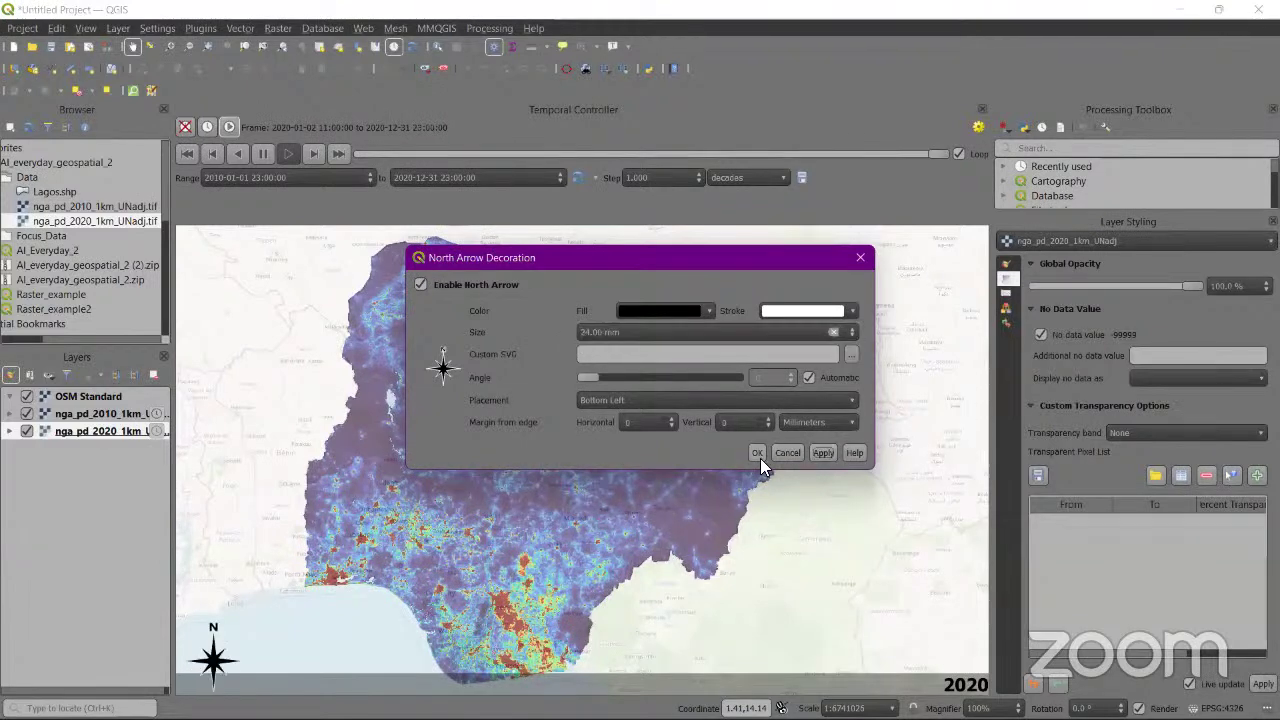
{"action": "left_click", "coordinate": [760, 453]}
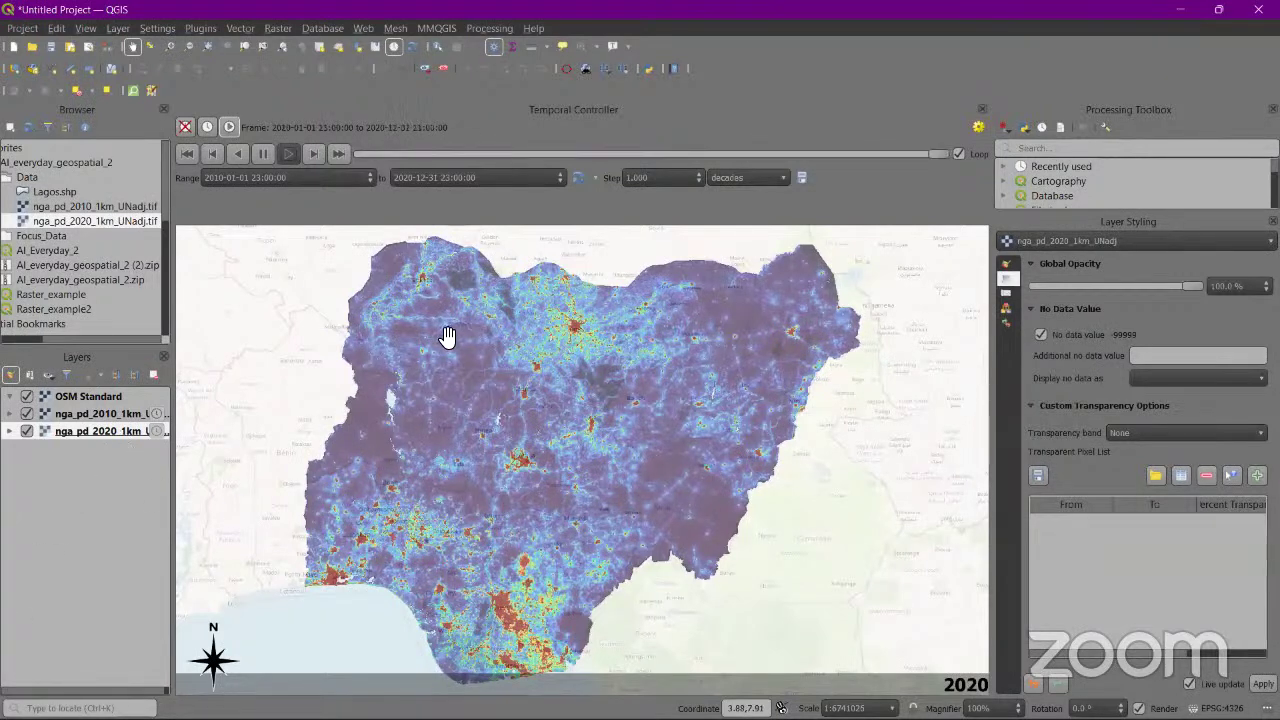
- Export the map animation as PNG frames to the Outcome folder, drawing active decorations, for 2010-01-01 to 2020-12-31 in one-decade steps
{"action": "left_click", "coordinate": [802, 179]}
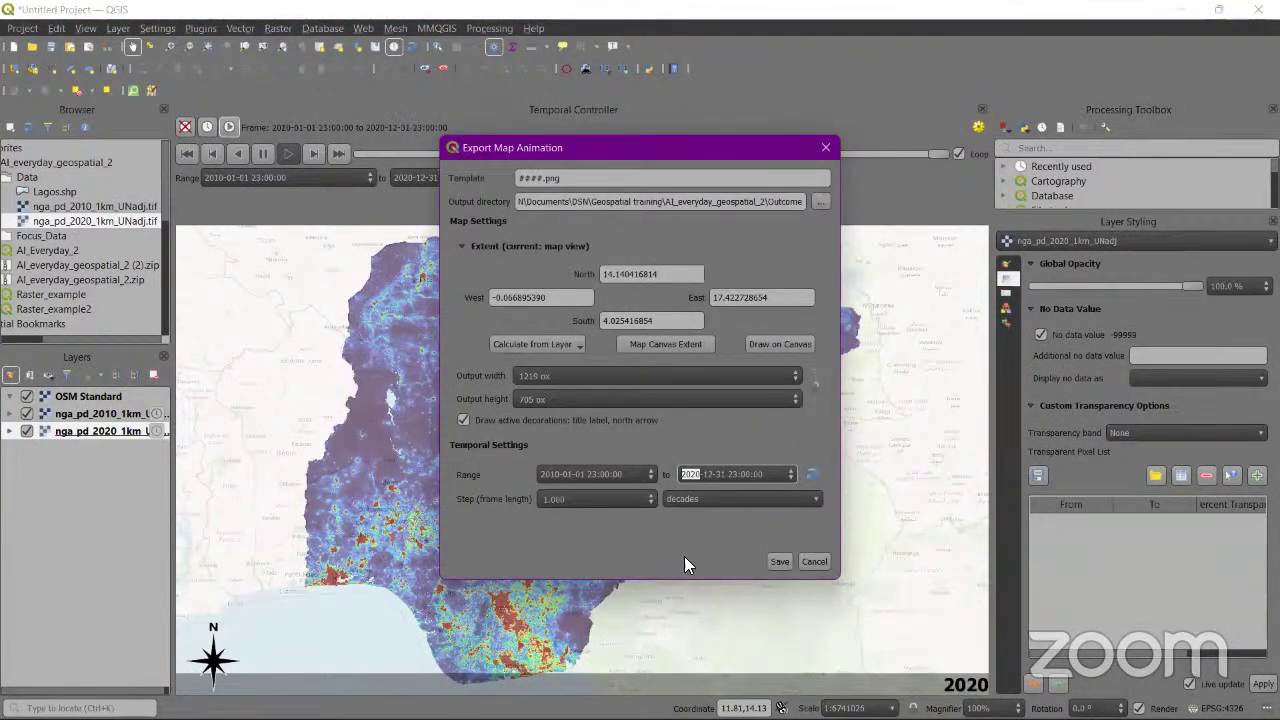
{"action": "left_click", "coordinate": [779, 562]}
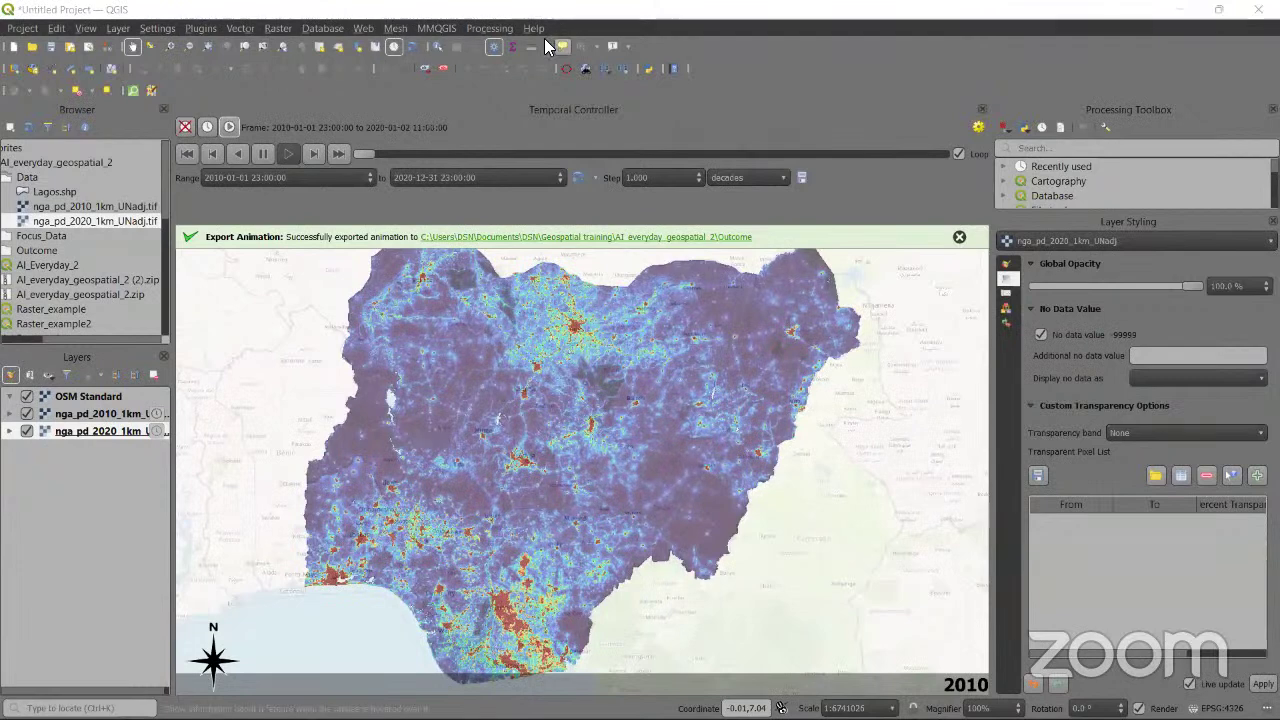
{"action": "mouse_move", "coordinate": [545, 718]}
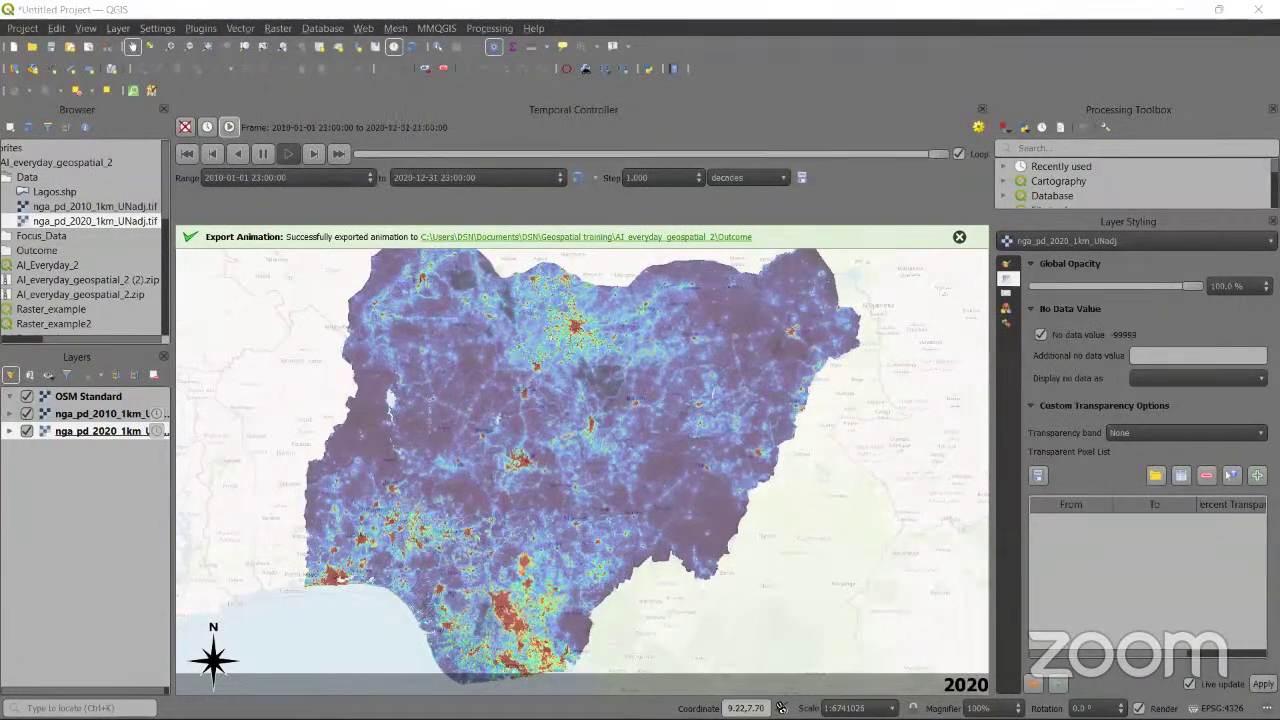
- Search all plugins for osm, review the QuickOSM plugin and other listed entries, and close the plugin manager
{"action": "left_click", "coordinate": [201, 29]}
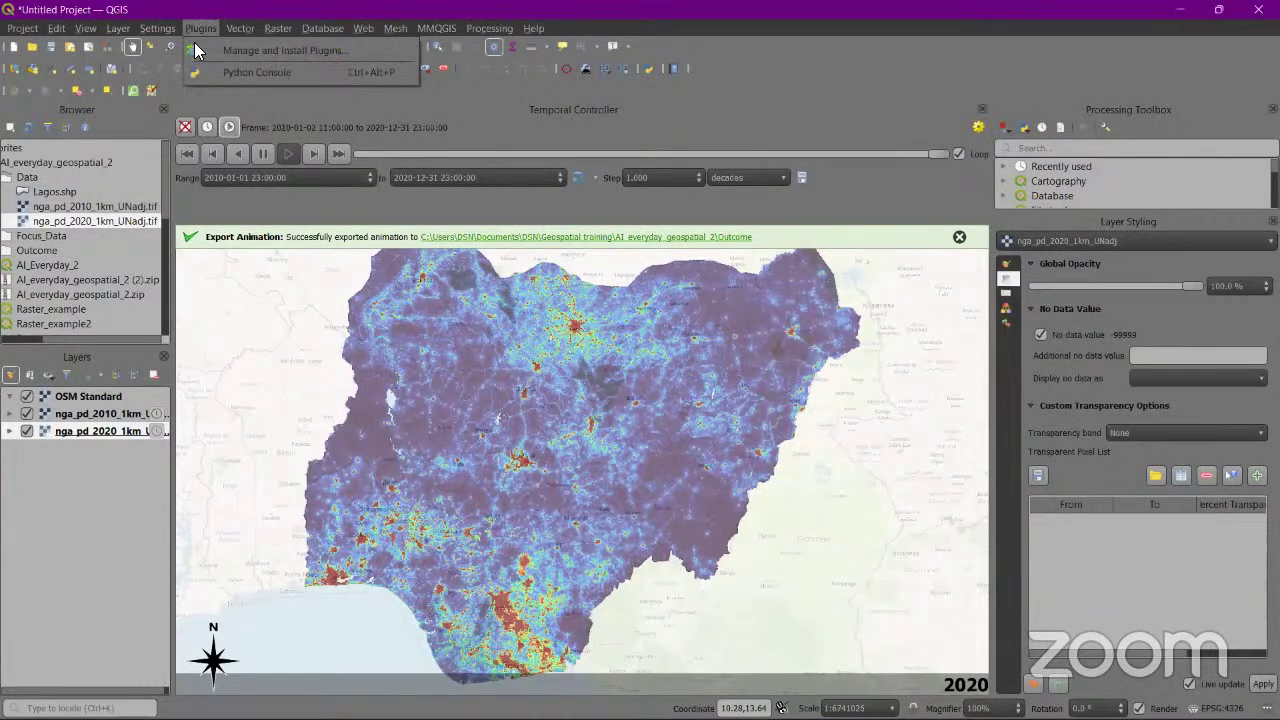
{"action": "left_click", "coordinate": [205, 52]}
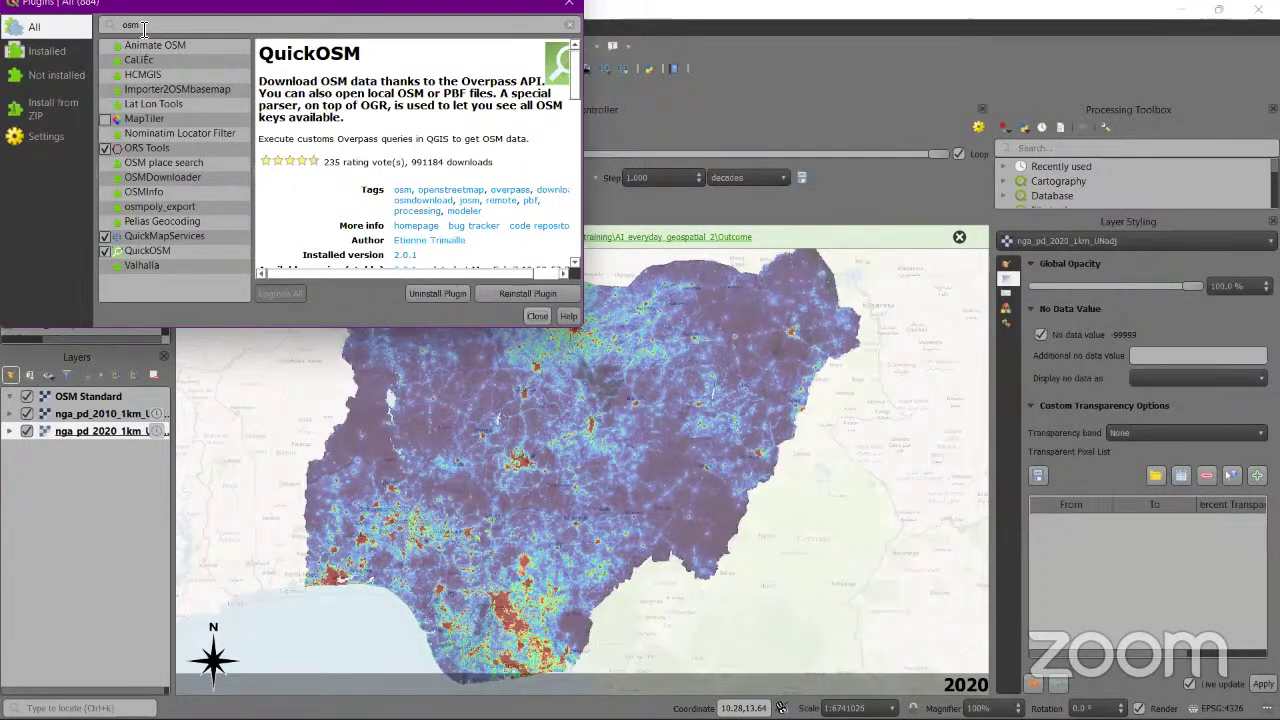
{"action": "left_click_drag", "start_coordinate": [144, 29], "coordinate": [104, 32]}
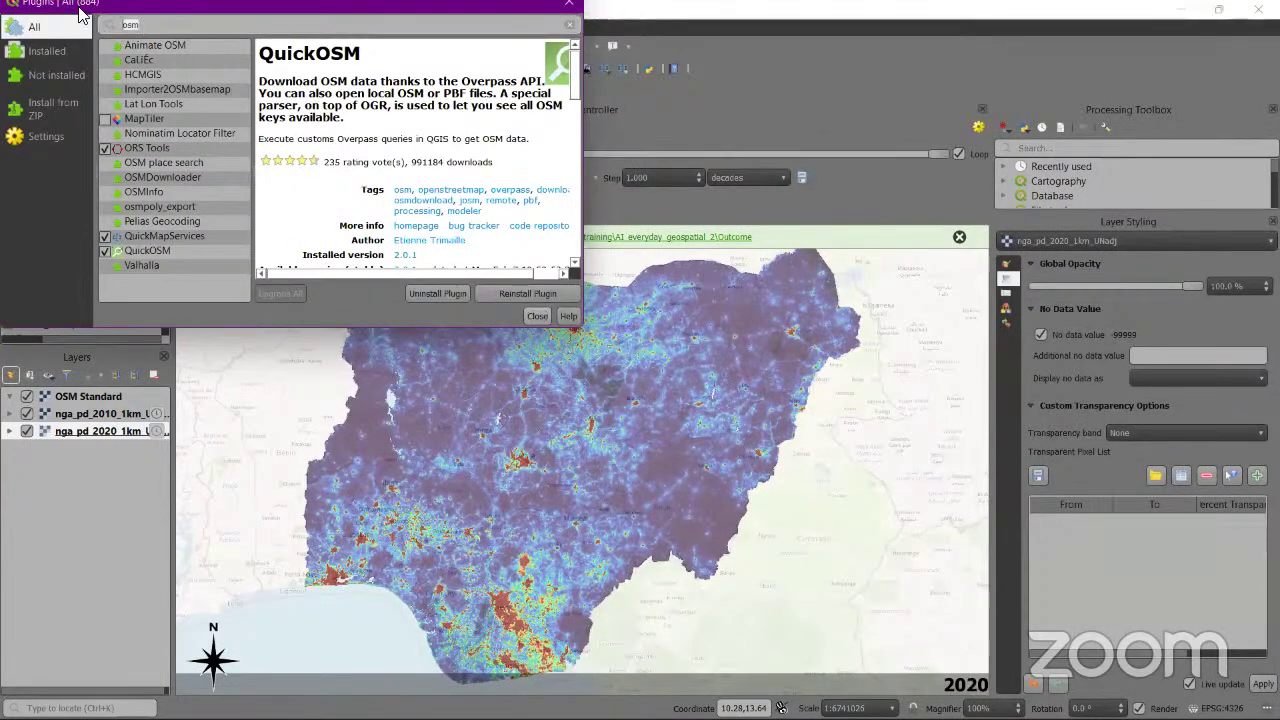
{"action": "type", "text": "osm"}
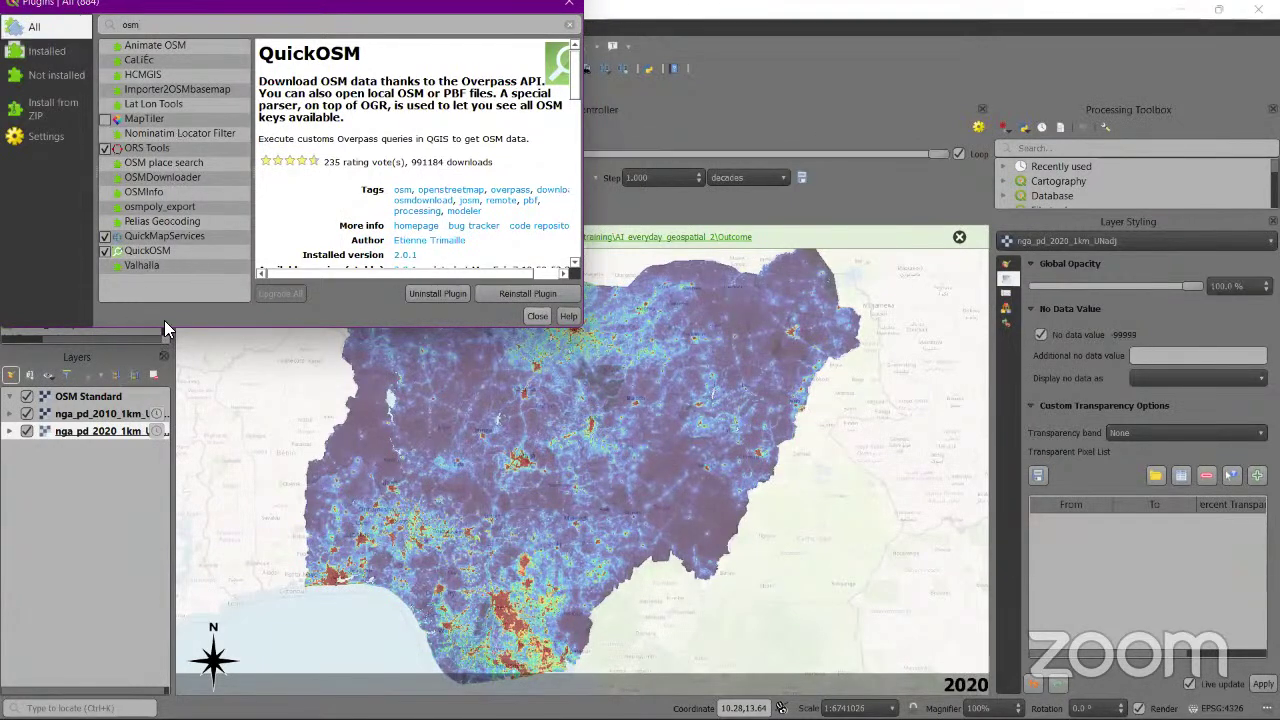
{"action": "left_click", "coordinate": [105, 250]}
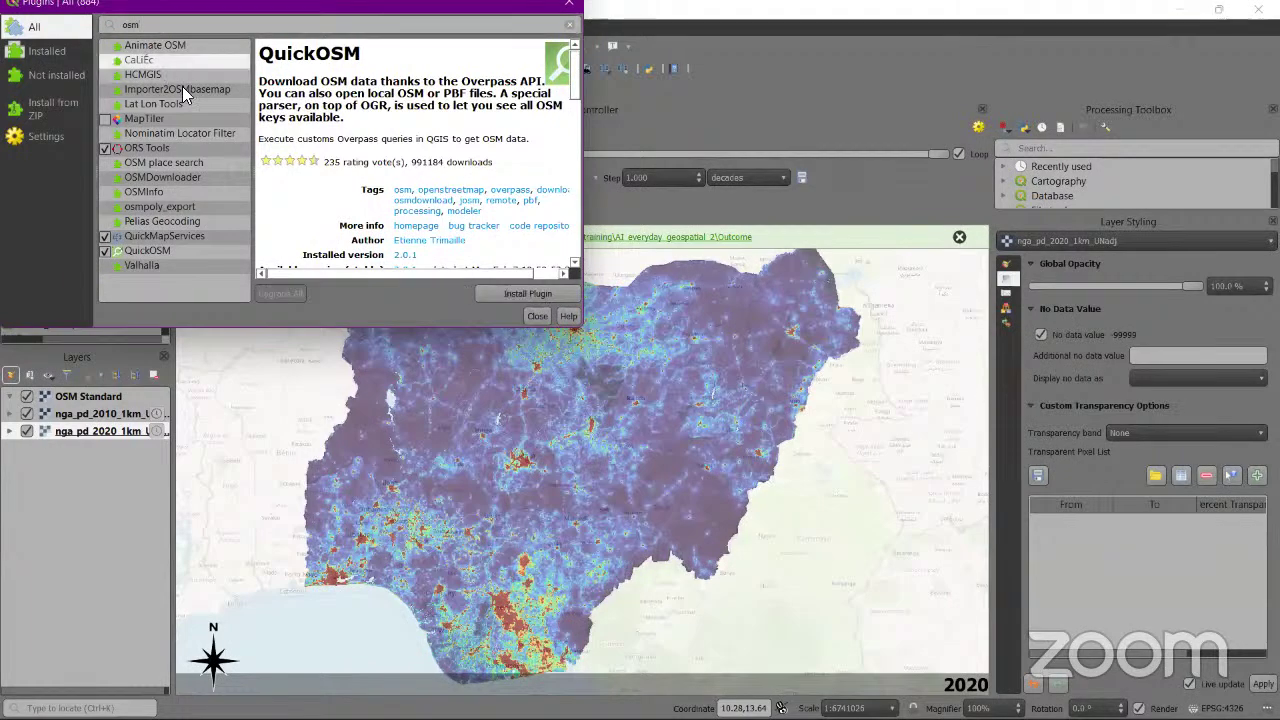
{"action": "left_click", "coordinate": [160, 62]}
{"action": "left_click", "coordinate": [152, 47]}
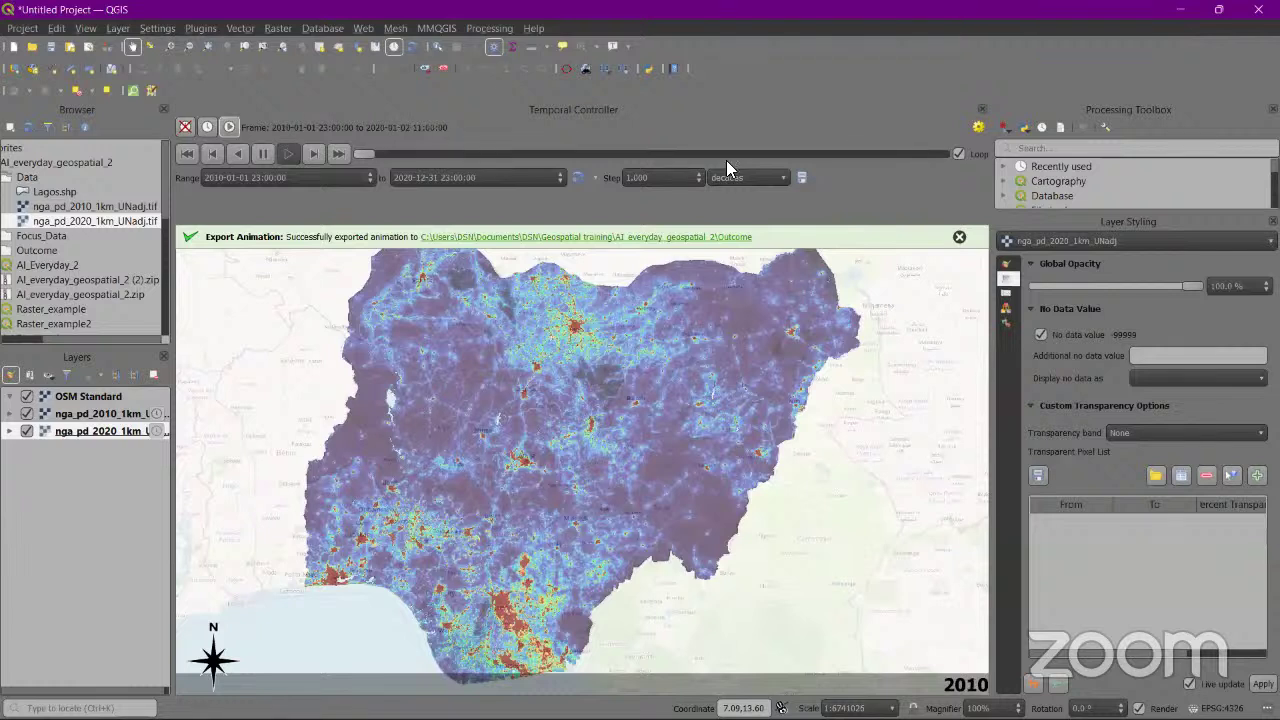
{"action": "left_click", "coordinate": [1056, 54]}
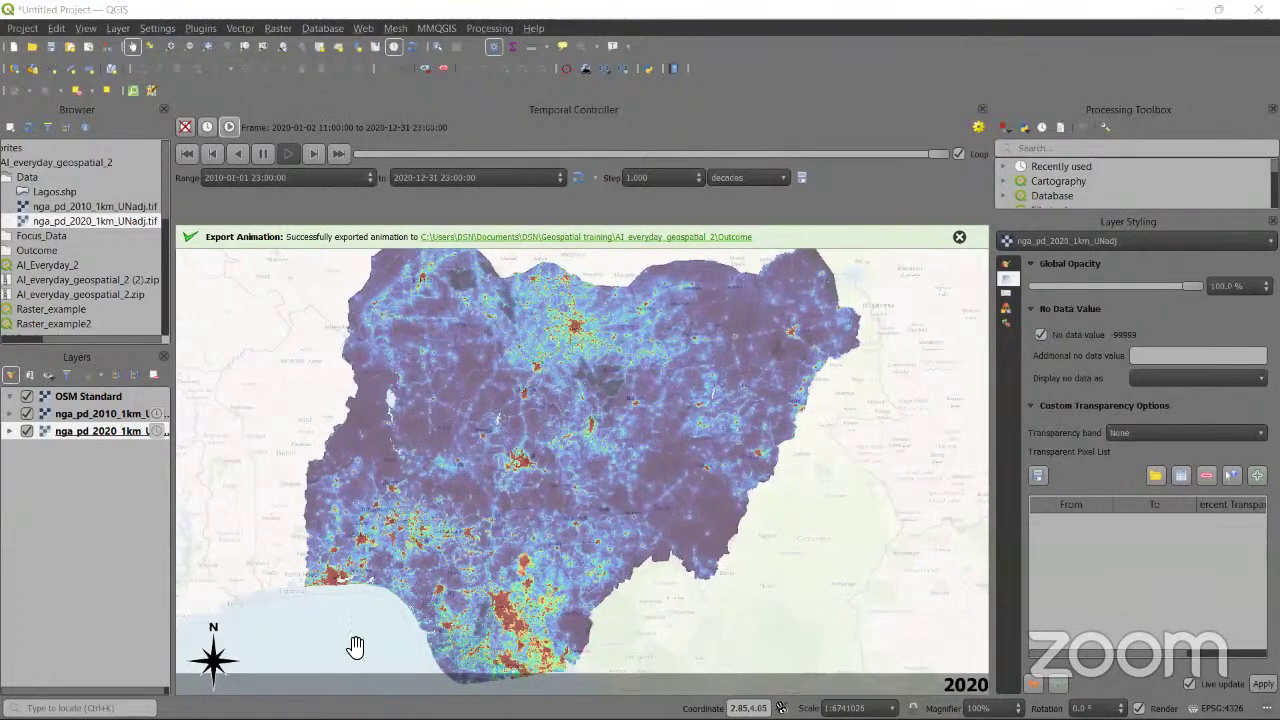
- Look up the OSM basemaps offered by QuickMapServices
{"action": "left_click", "coordinate": [363, 28]}
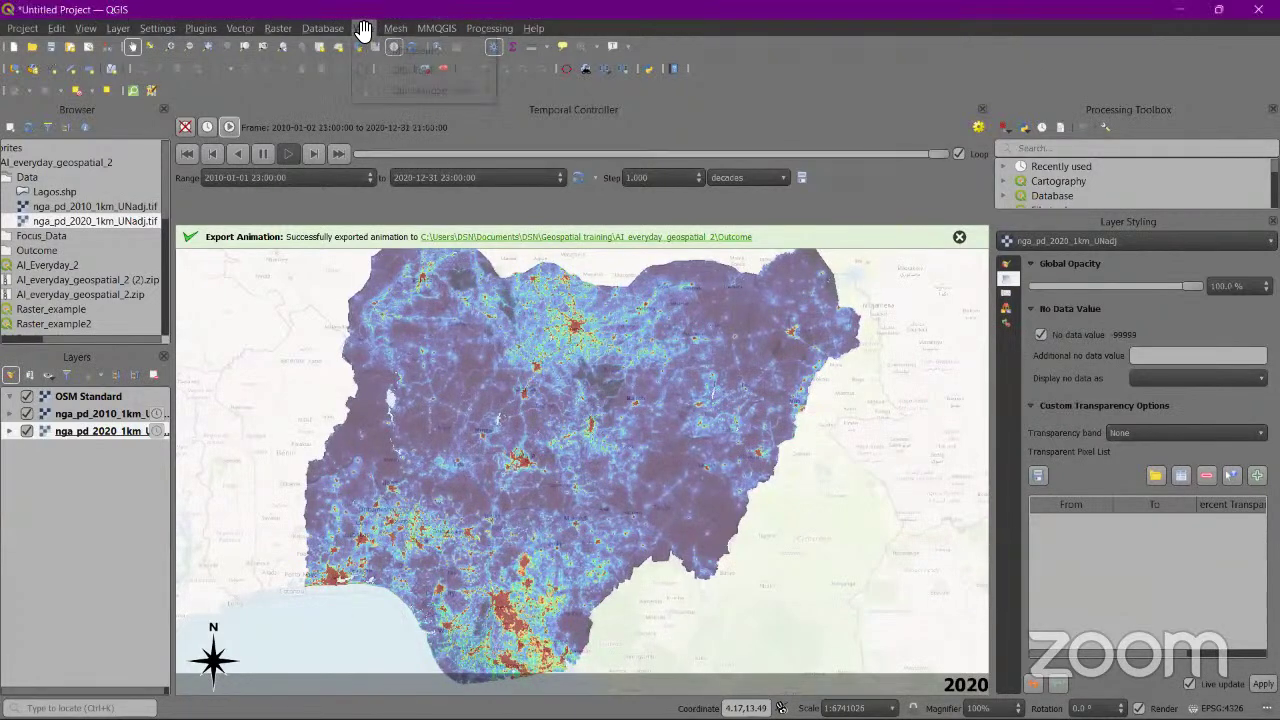
{"action": "mouse_move", "coordinate": [370, 90]}
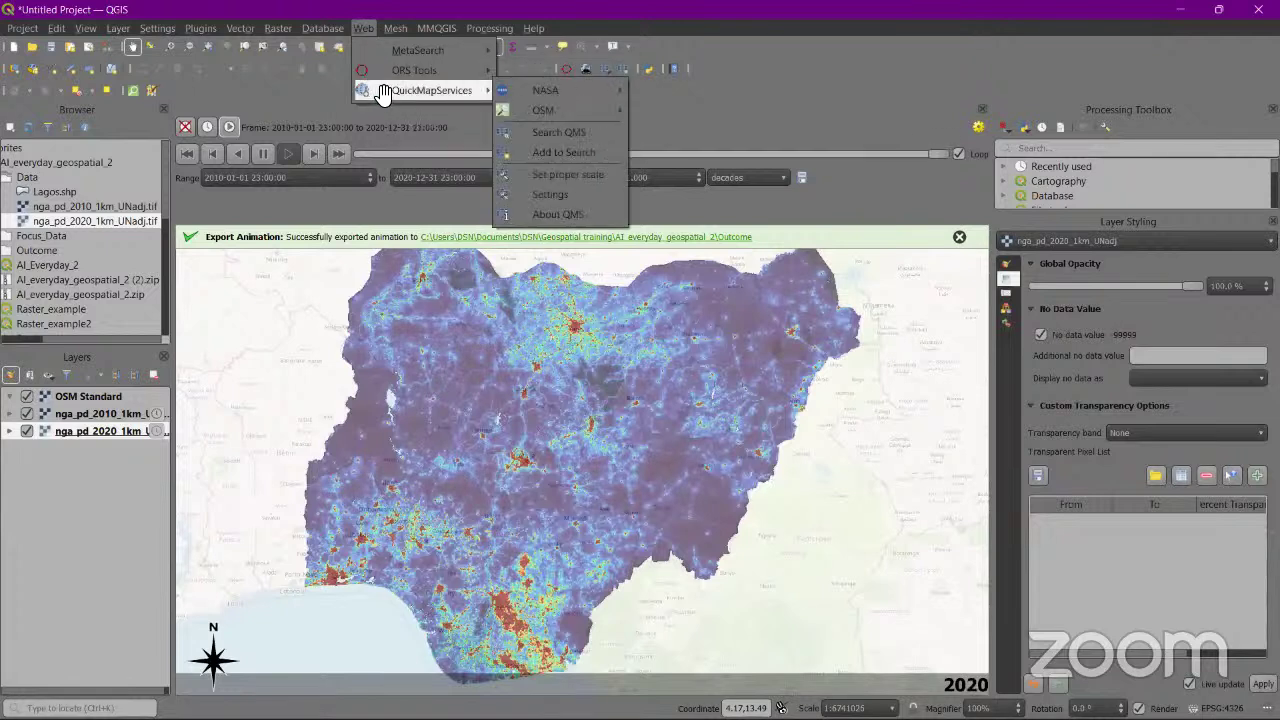
{"action": "mouse_move", "coordinate": [543, 110]}
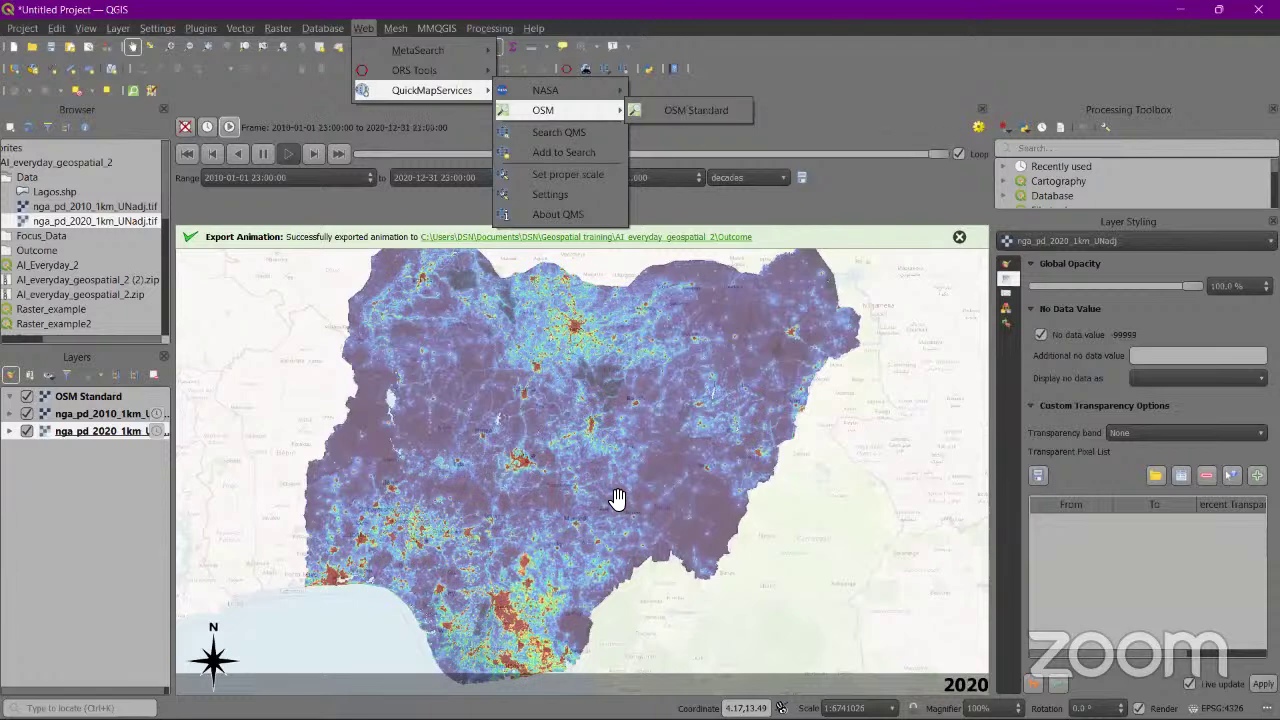
{"action": "left_click", "coordinate": [643, 647]}
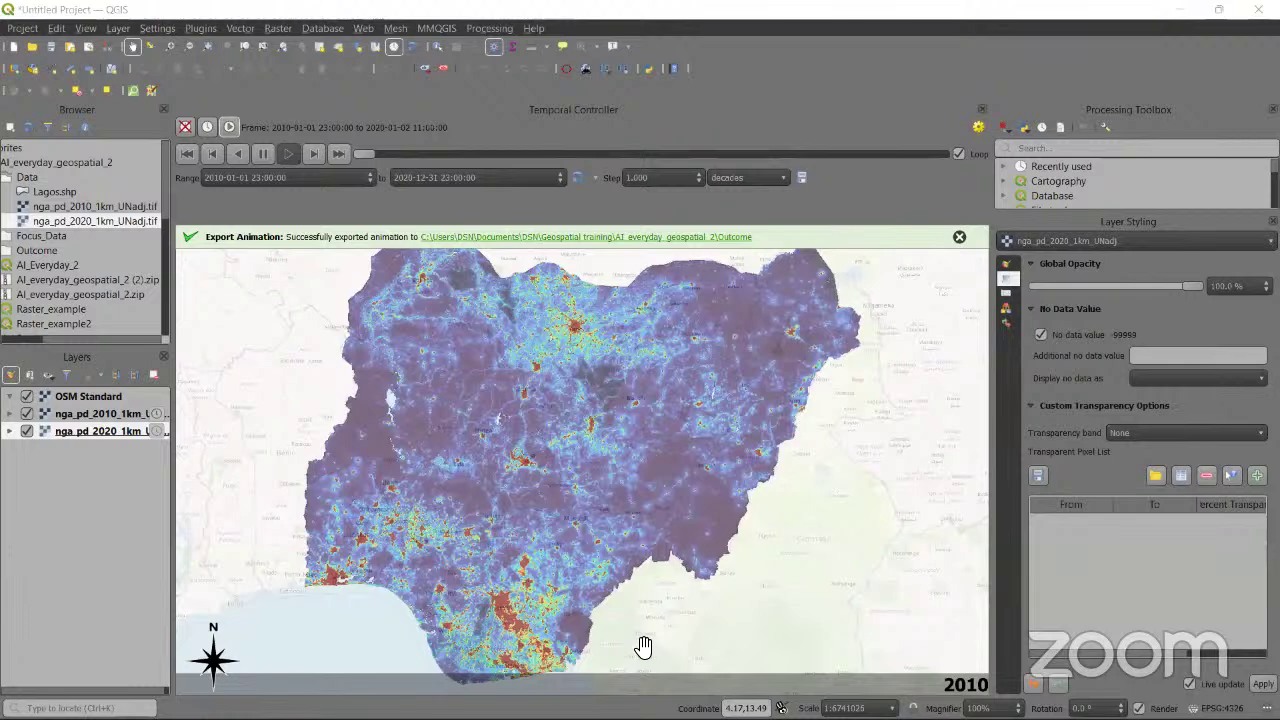
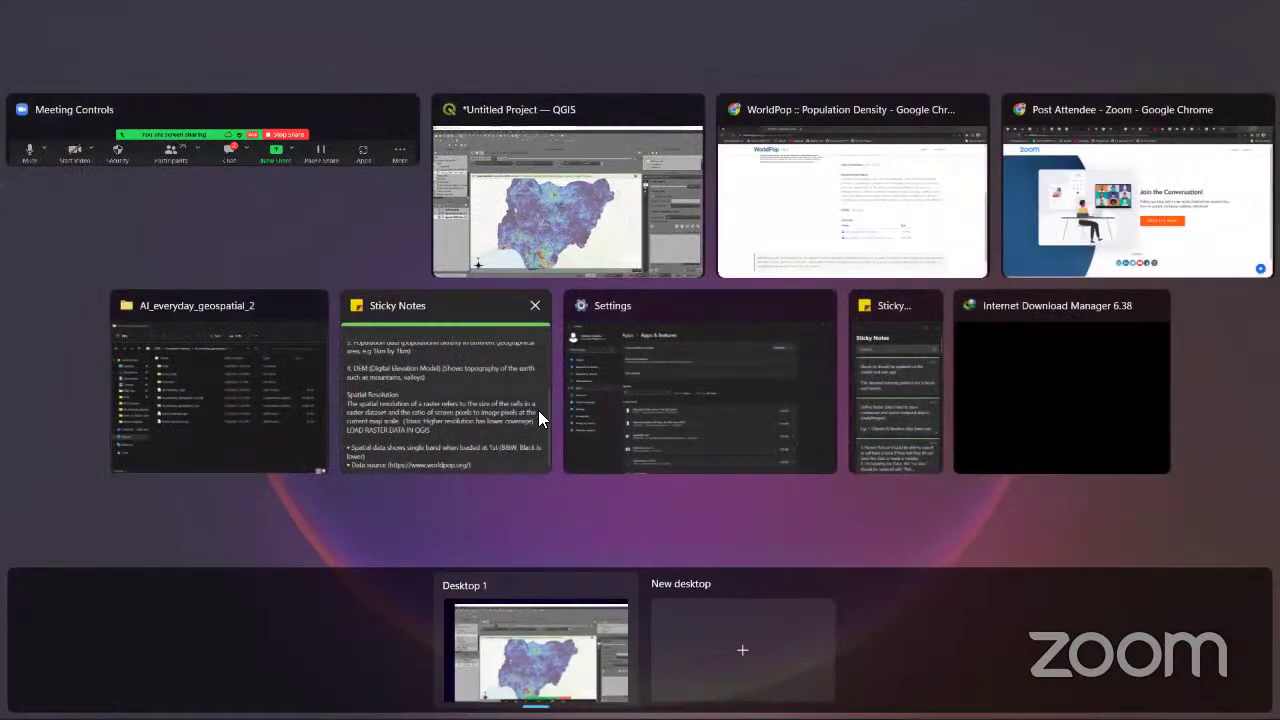
- Switch to the GIS_Class_2nd_Session.pptx presentation in Chrome and show the Business Use Case slide in full-screen slide show
{"action": "left_click", "coordinate": [851, 235]}
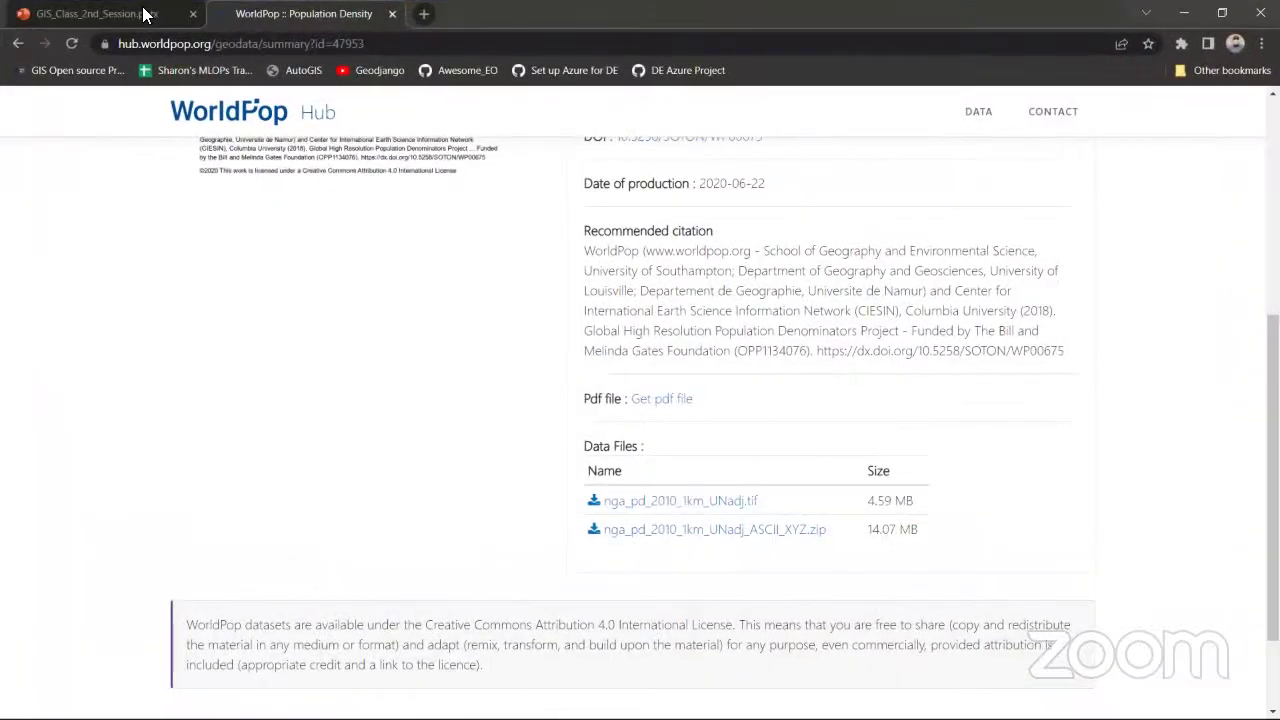
{"action": "left_click", "coordinate": [143, 13]}
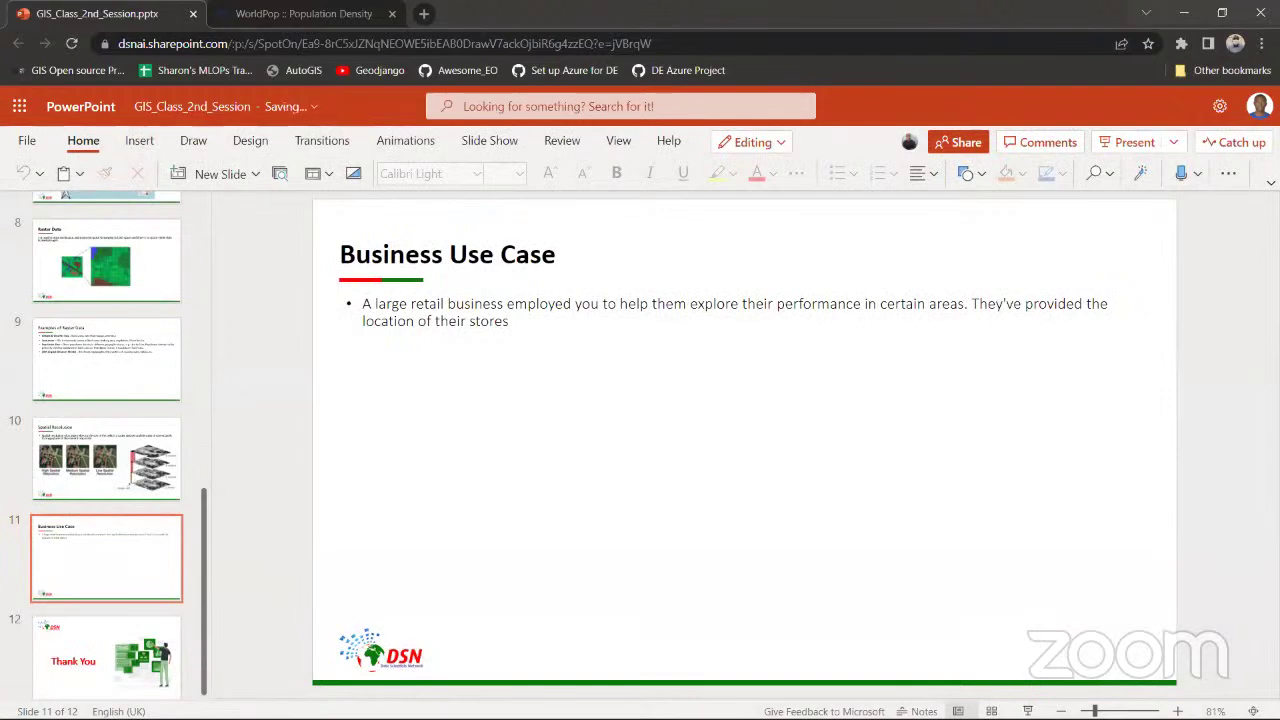
{"action": "left_click", "coordinate": [1027, 711]}
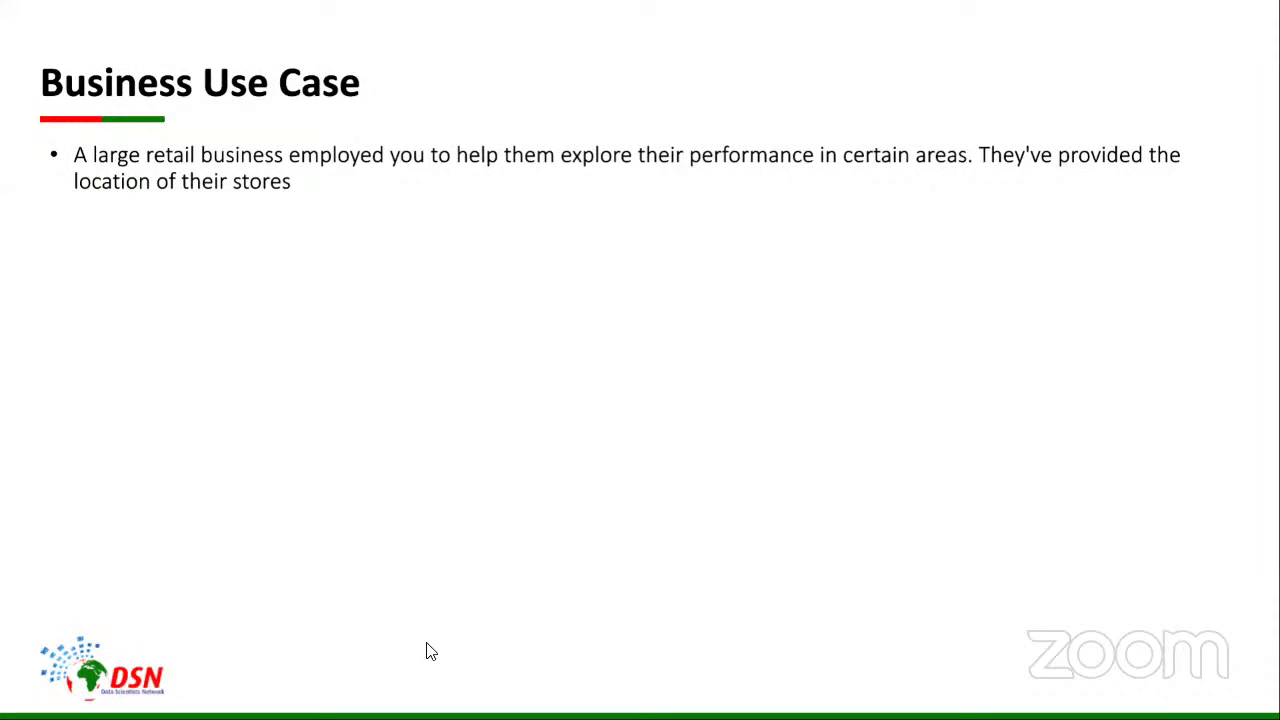
- Switch to QGIS and save the population raster project as Raster_preprocessing_example
{"action": "key", "text": "super+Tab"}
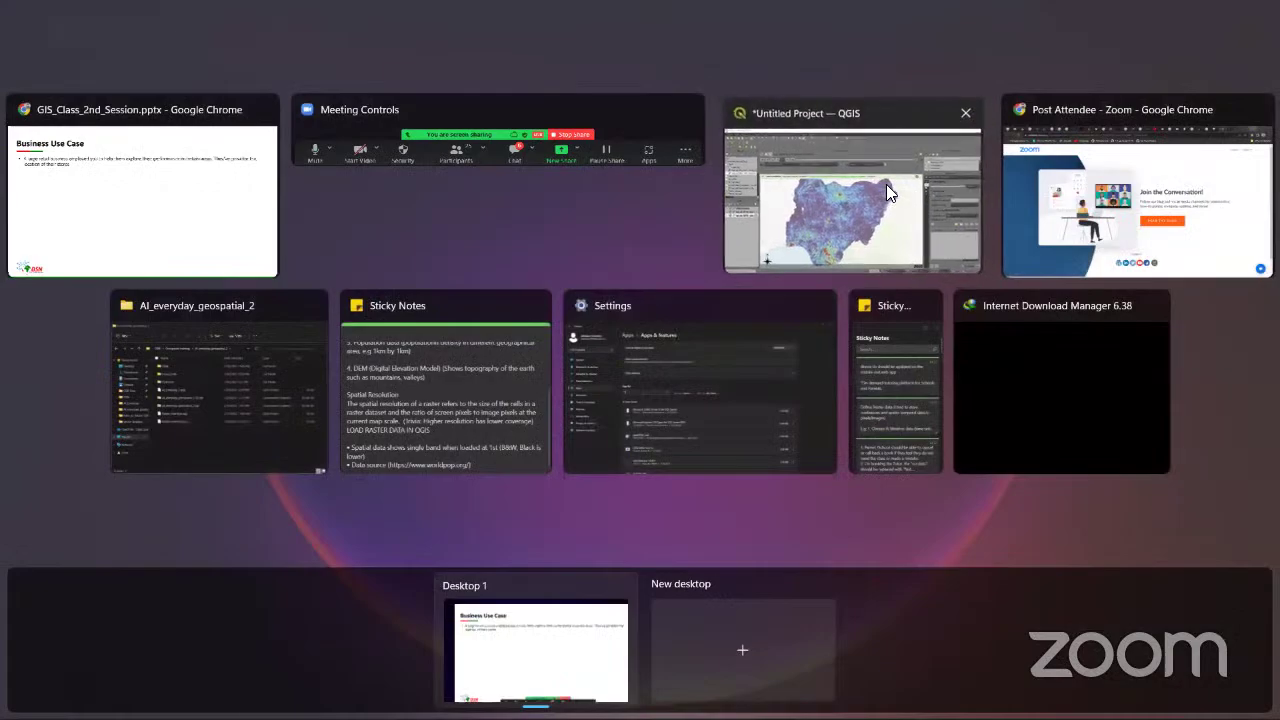
{"action": "left_click", "coordinate": [848, 186]}
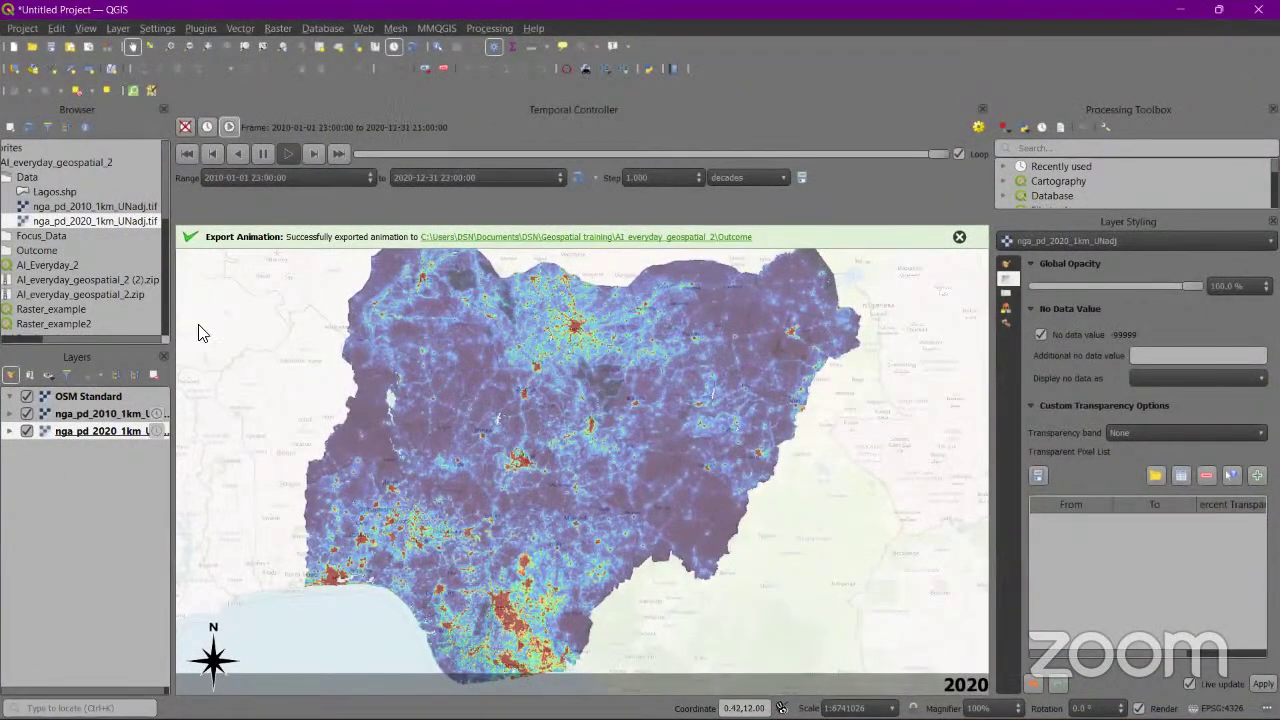
{"action": "key", "text": "ctrl+s"}
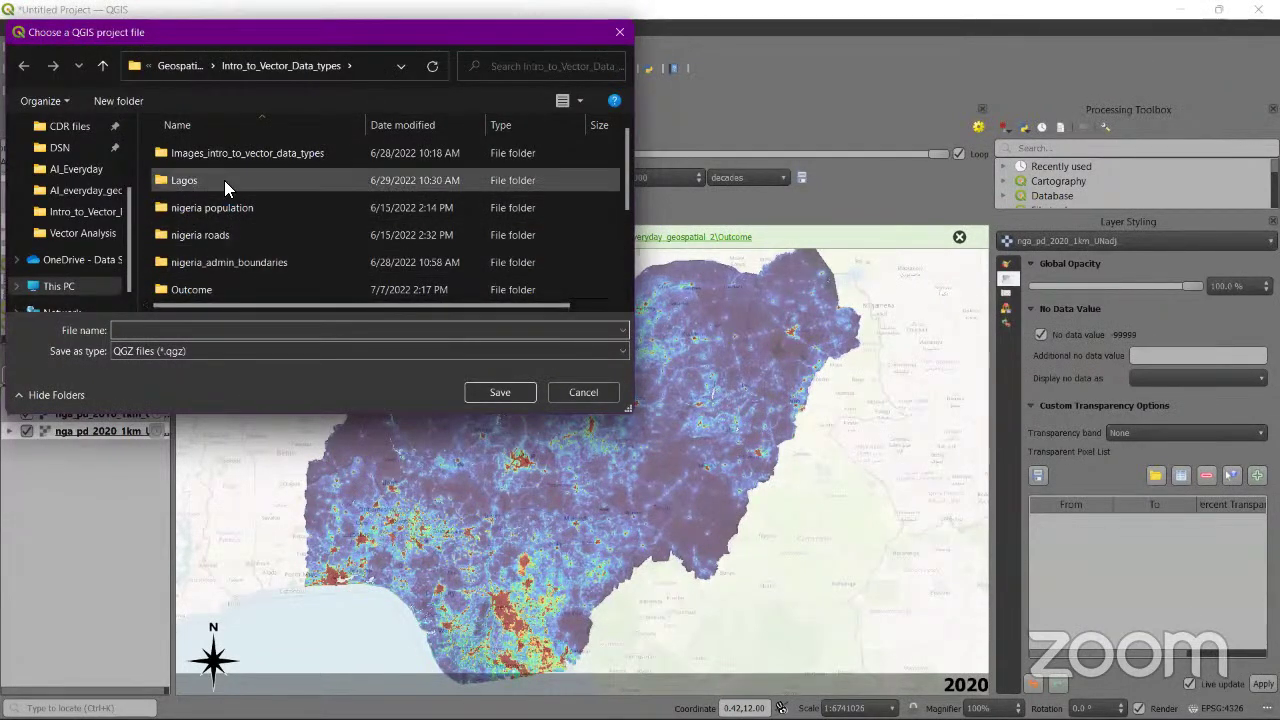
{"action": "scroll", "coordinate": [220, 200], "scroll_direction": "down", "scroll_amount": 1}
{"action": "scroll", "coordinate": [220, 200], "scroll_direction": "up", "scroll_amount": 1}
{"action": "type", "text": "Raster_"}
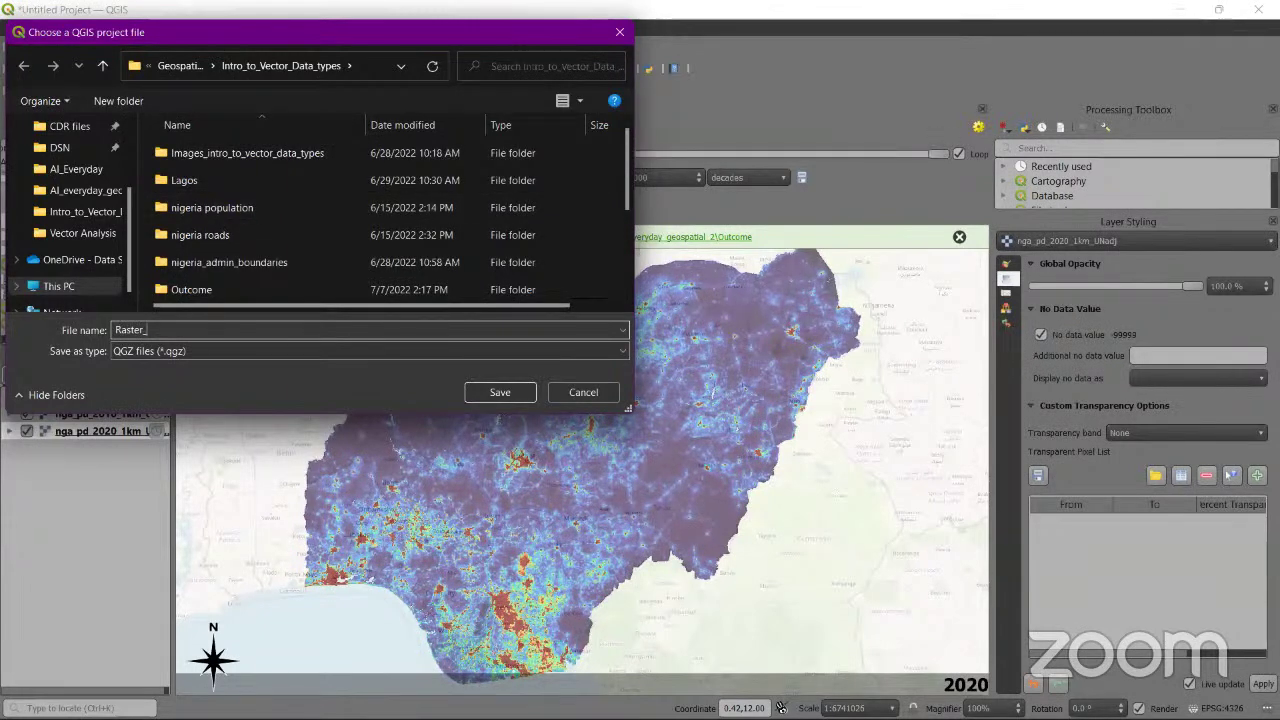
{"action": "type", "text": "preprocess"}
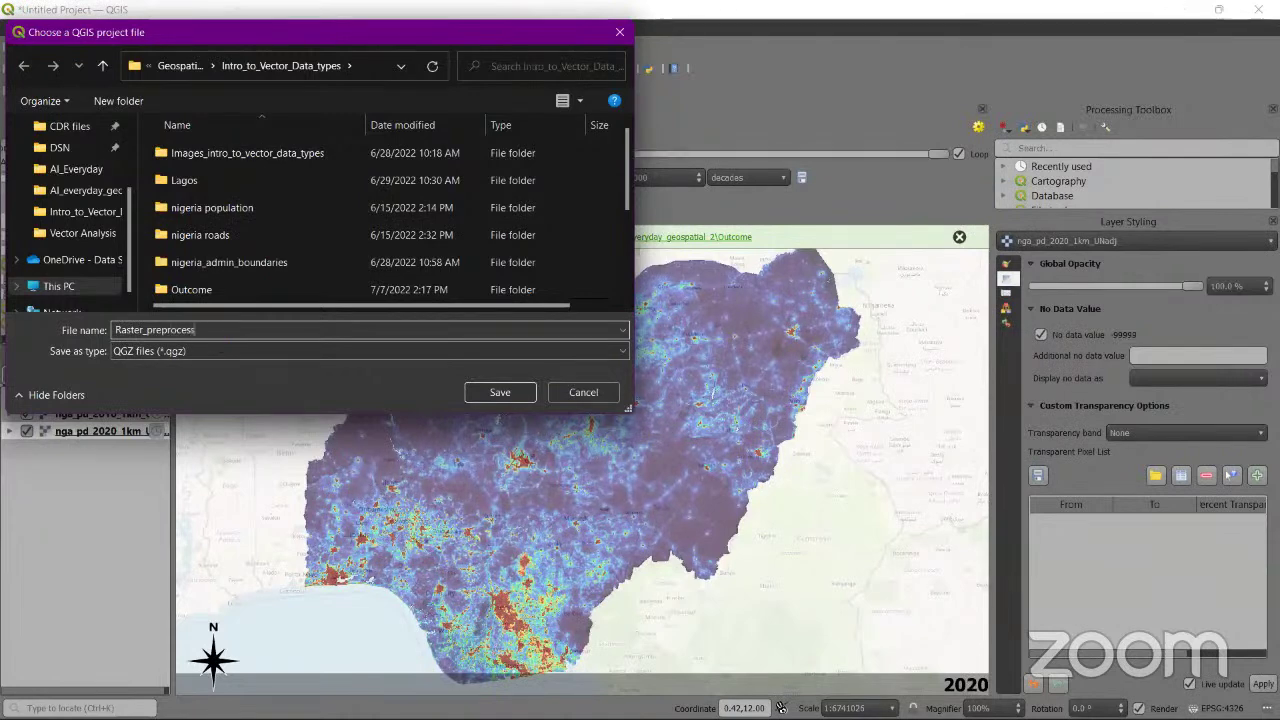
{"action": "type", "text": "ing_e"}
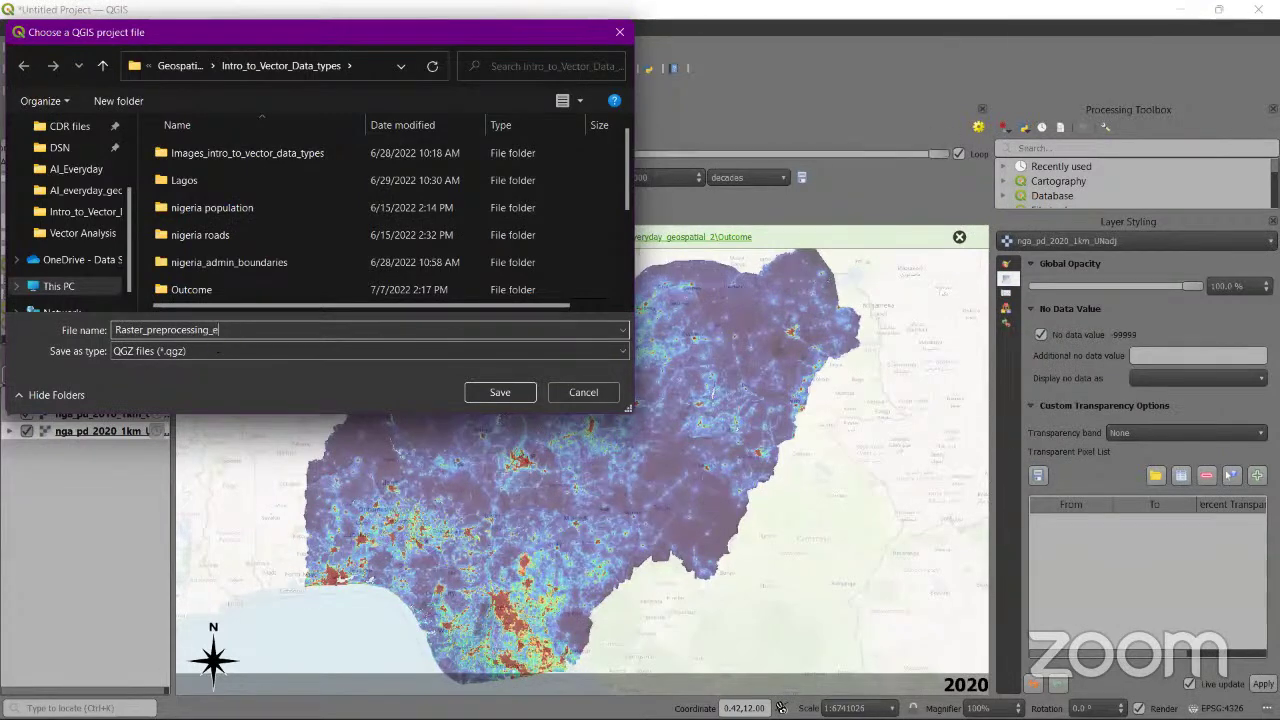
{"action": "type", "text": "xample"}
{"action": "key", "text": "Return"}
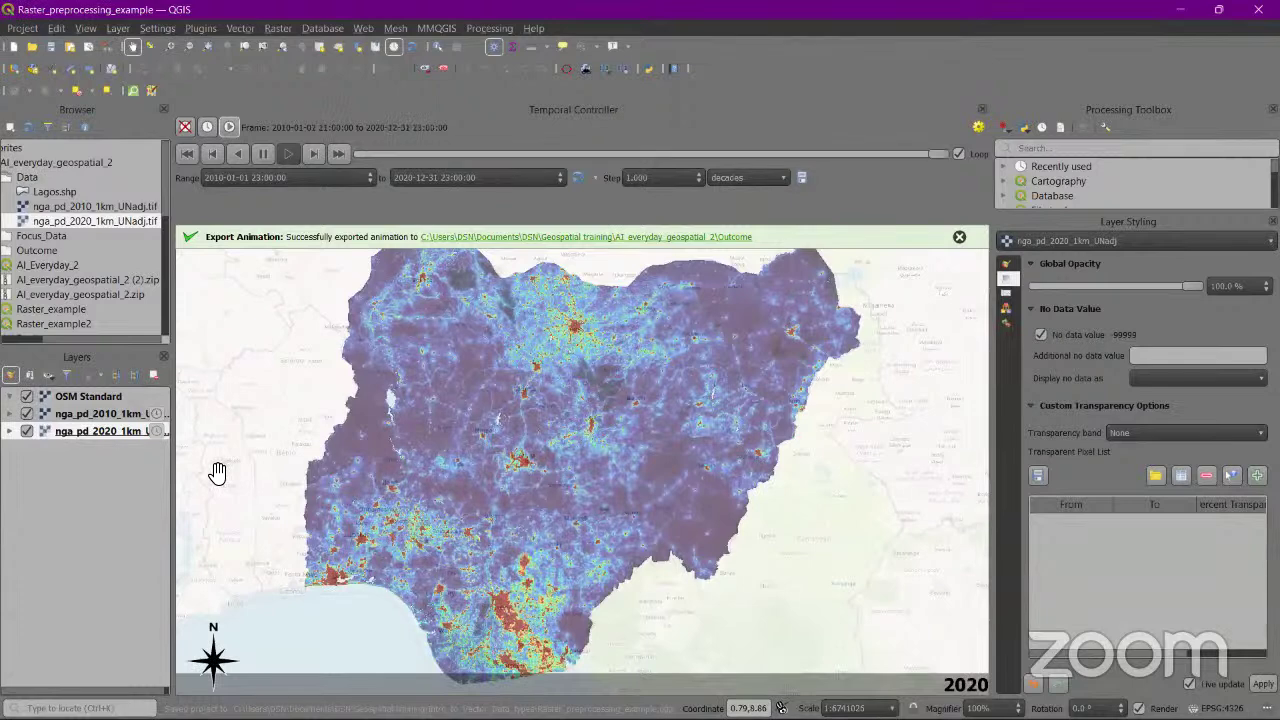
- Create a new empty project, and close the Temporal Controller and the animation export notice
{"action": "key", "text": "ctrl+n"}
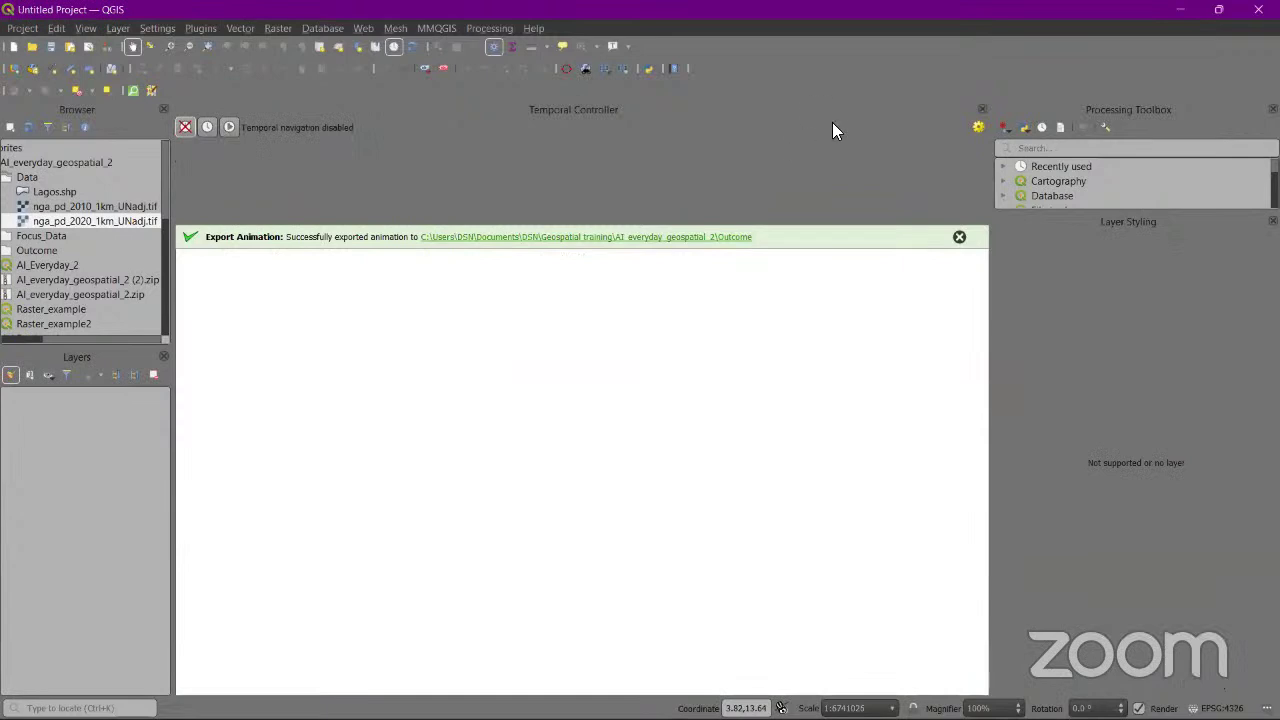
{"action": "left_click", "coordinate": [980, 110]}
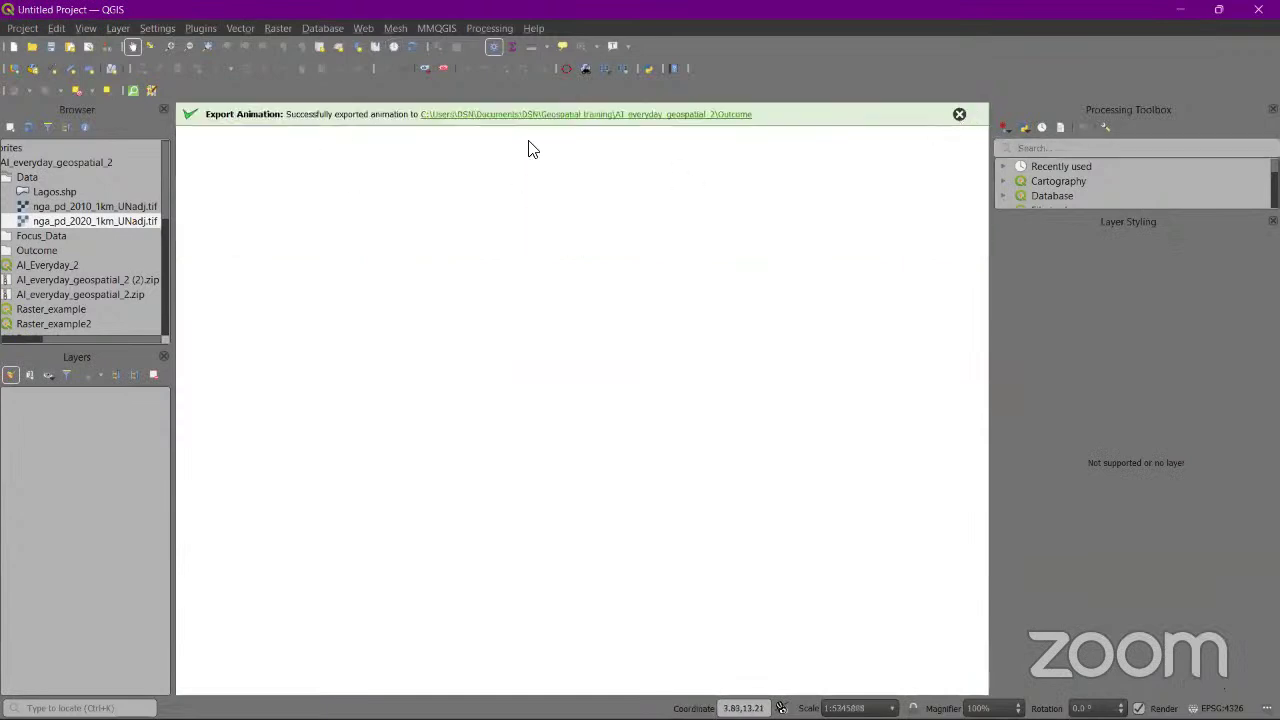
{"action": "left_click", "coordinate": [959, 116]}
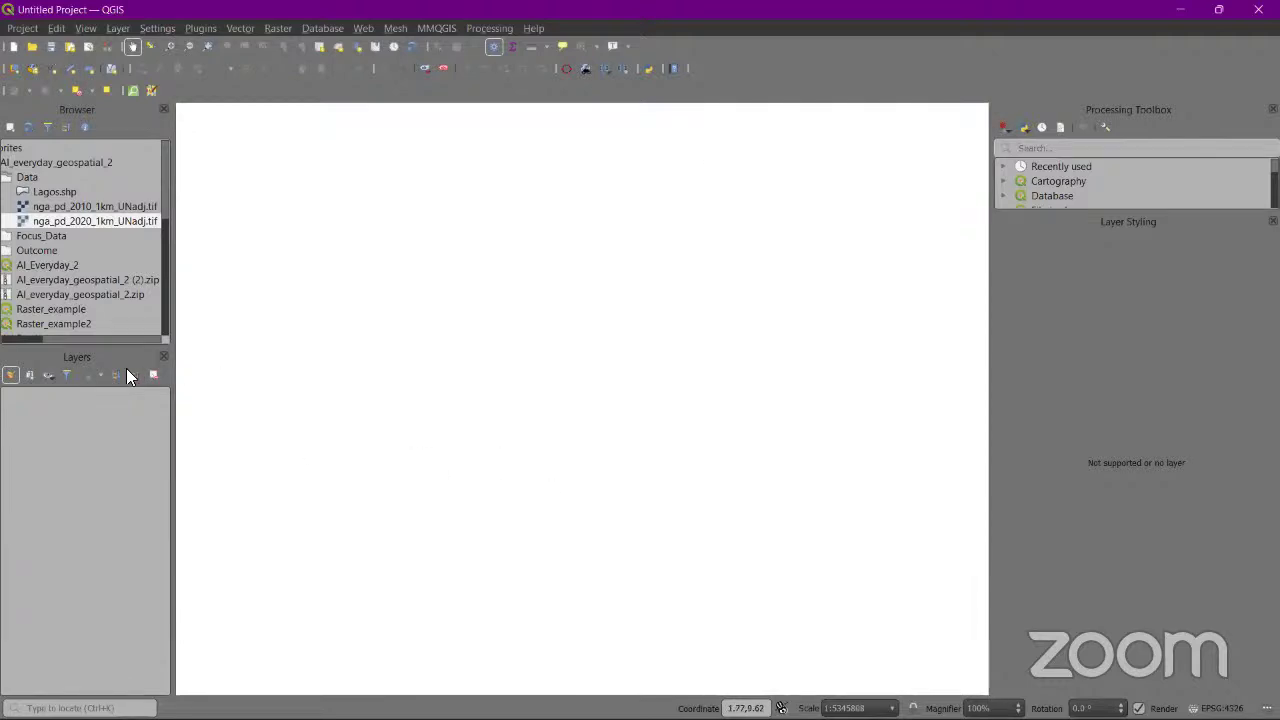
- Collapse the Data folder in the browser and list the files in Focus_Data
{"action": "left_click_drag", "start_coordinate": [44, 338], "coordinate": [14, 335]}
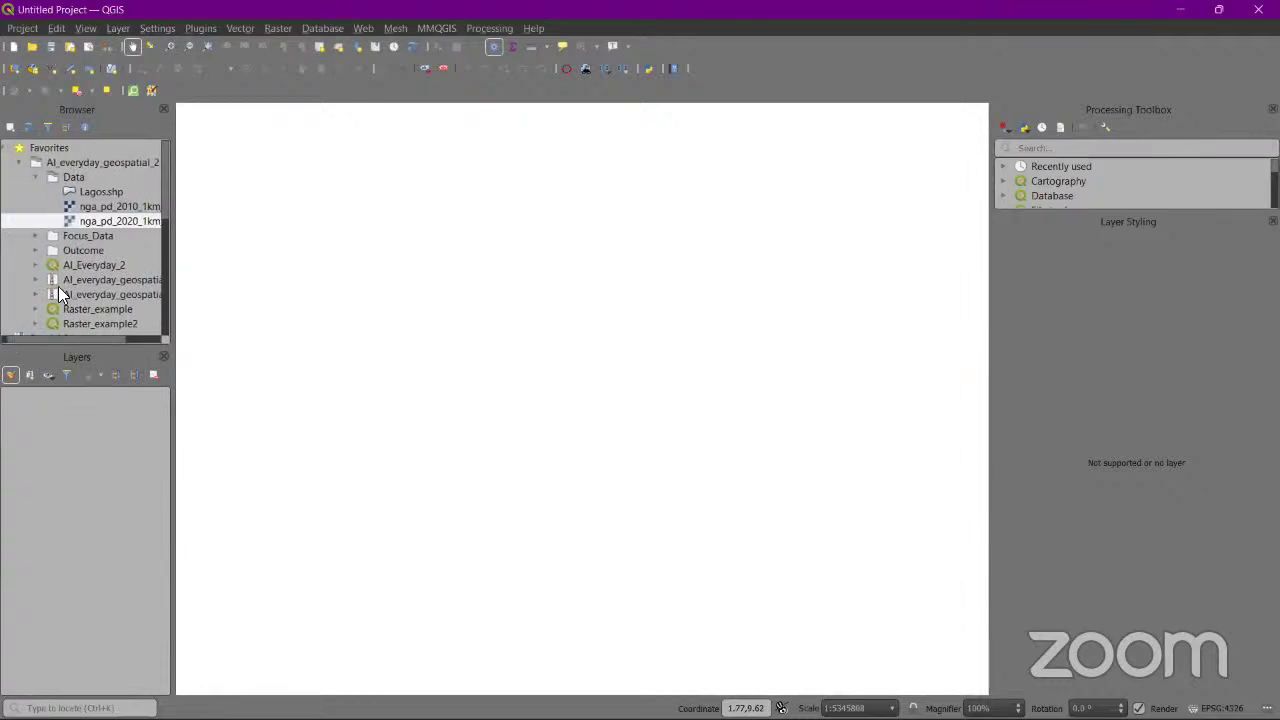
{"action": "left_click", "coordinate": [36, 177]}
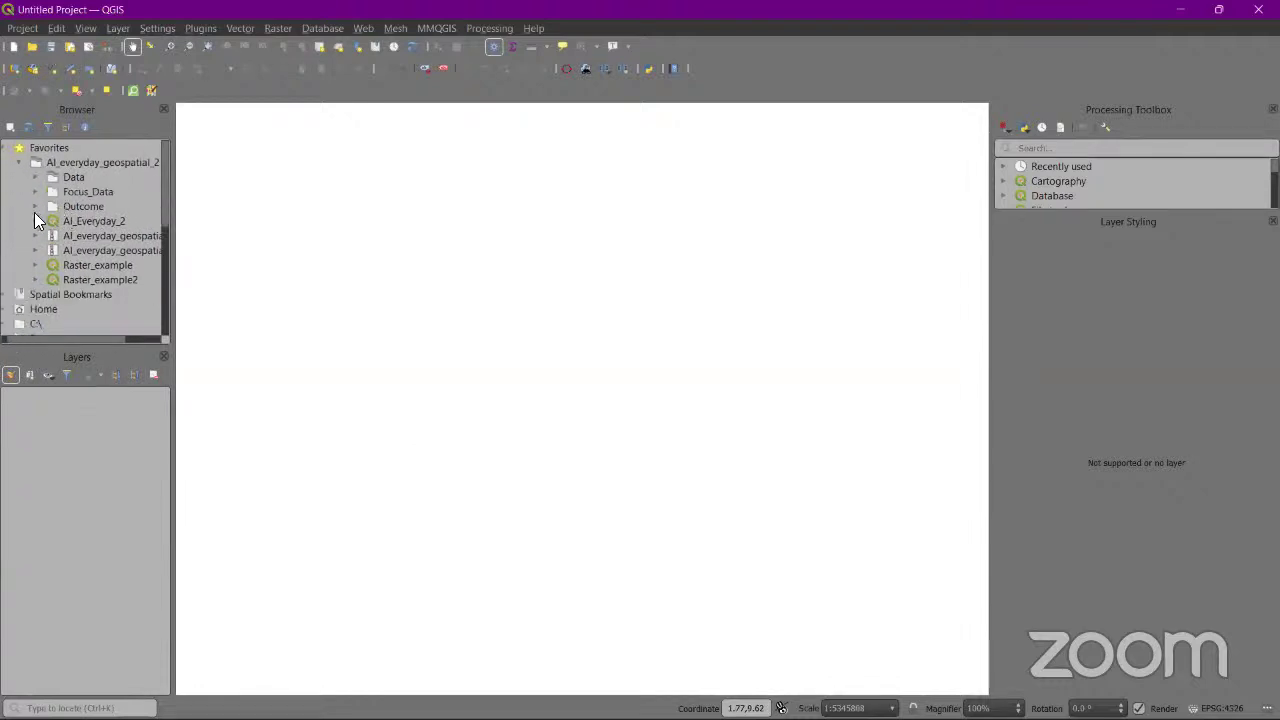
{"action": "left_click", "coordinate": [35, 191]}
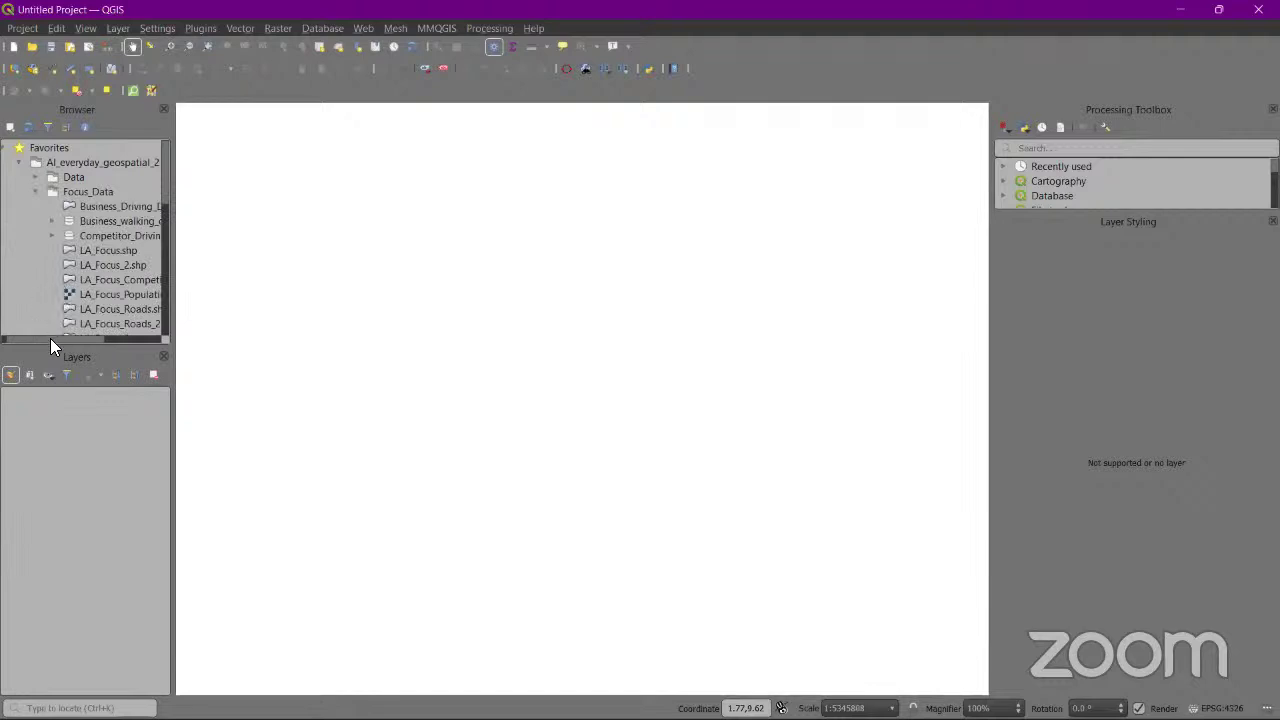
{"action": "left_click_drag", "start_coordinate": [52, 339], "coordinate": [80, 344]}
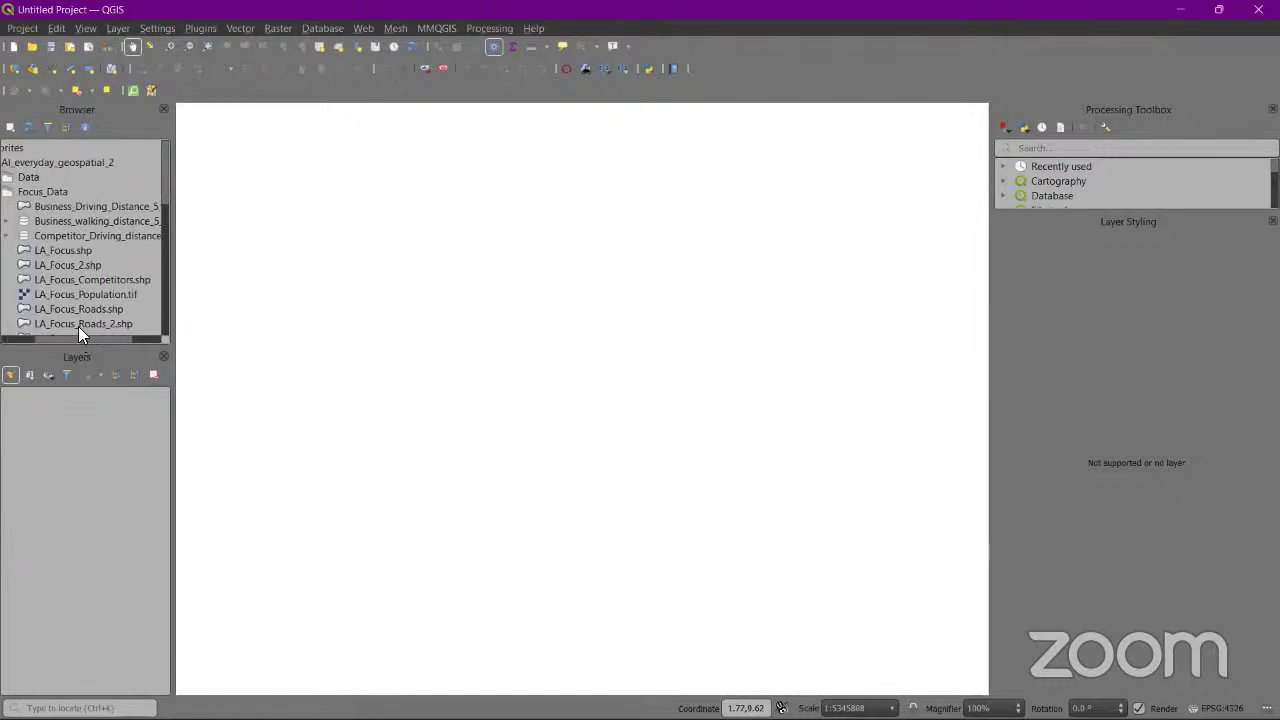
{"action": "left_click", "coordinate": [7, 221]}
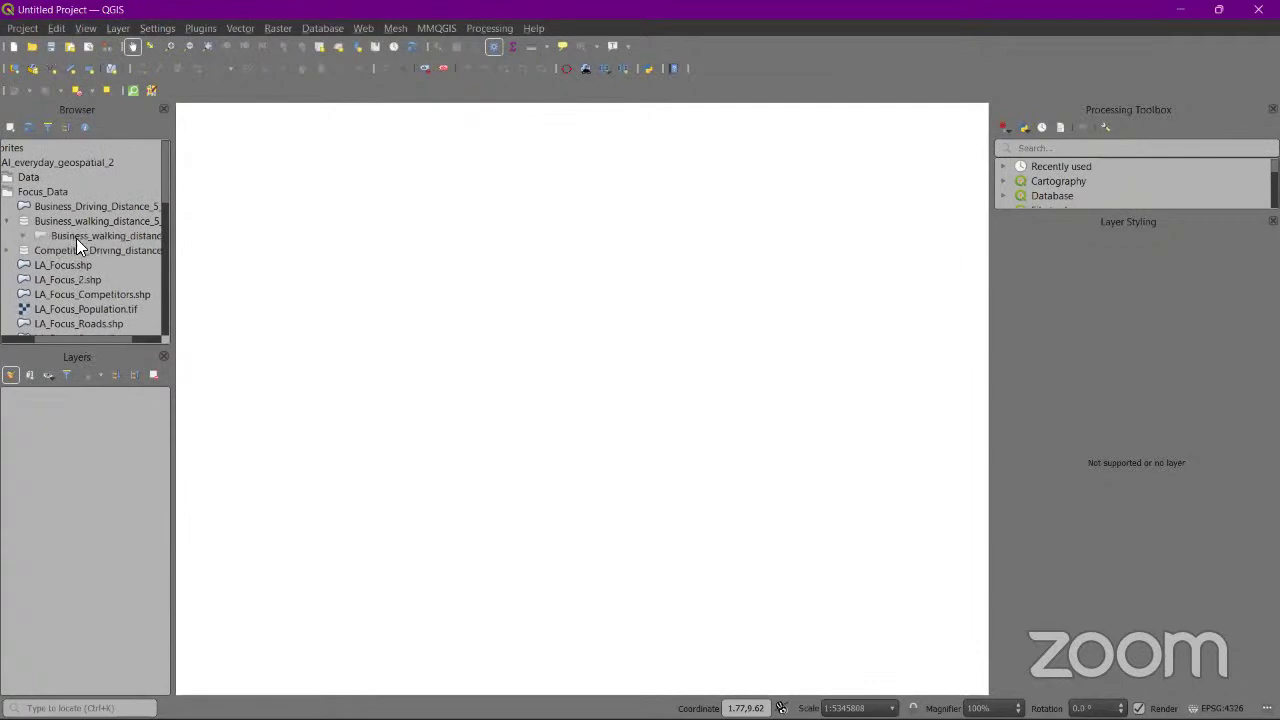
{"action": "double_click", "coordinate": [72, 237]}
{"action": "left_click", "coordinate": [26, 396]}
{"action": "right_click", "coordinate": [90, 390]}
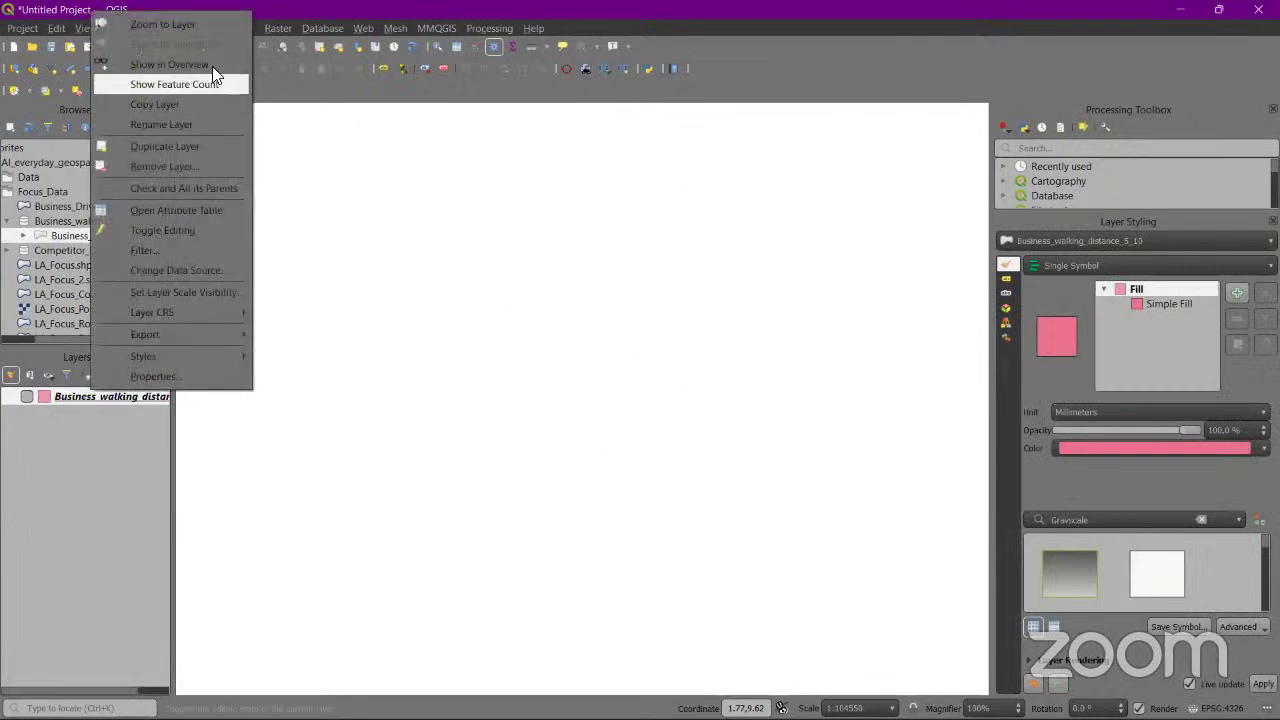
{"action": "left_click", "coordinate": [164, 164]}
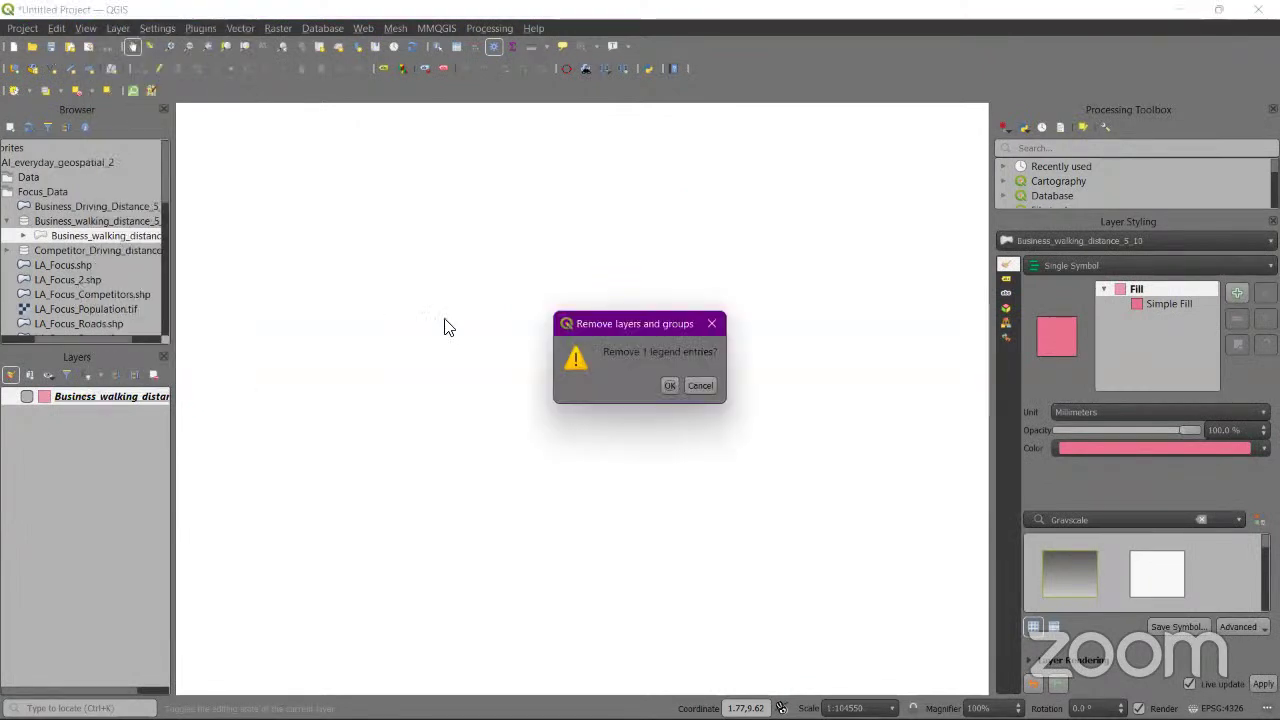
{"action": "left_click", "coordinate": [669, 385]}
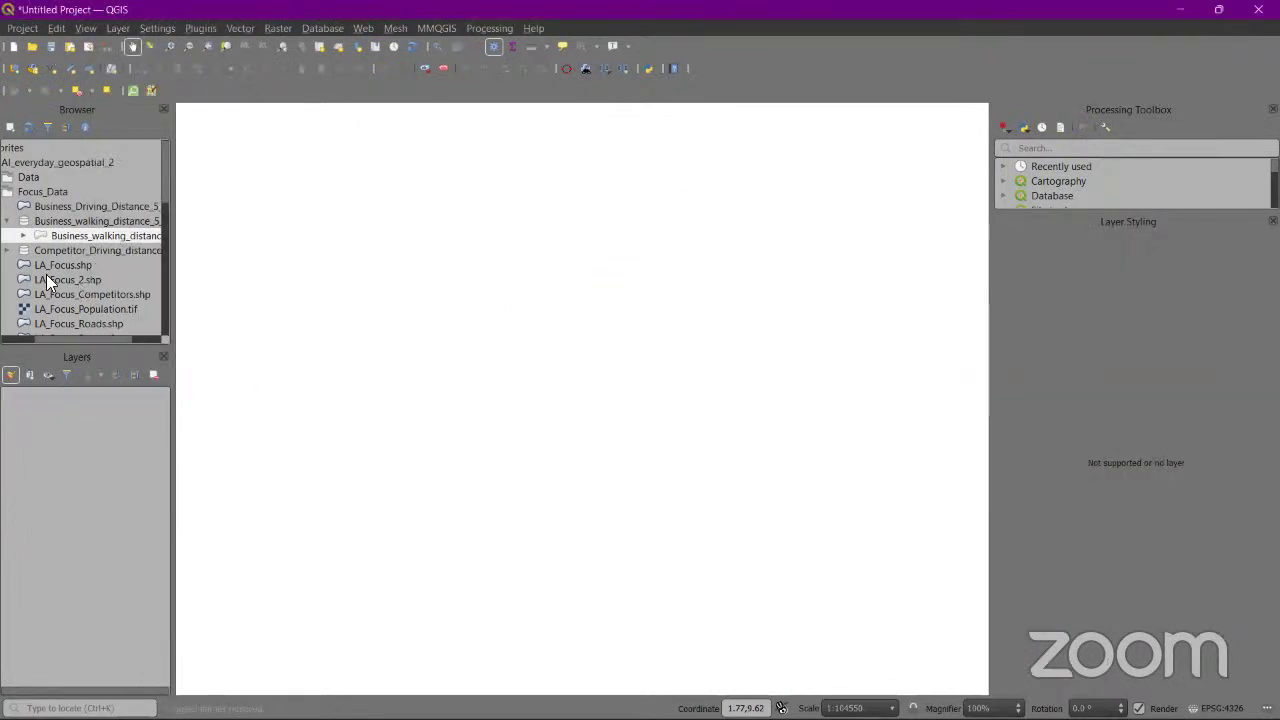
{"action": "left_click", "coordinate": [7, 221]}
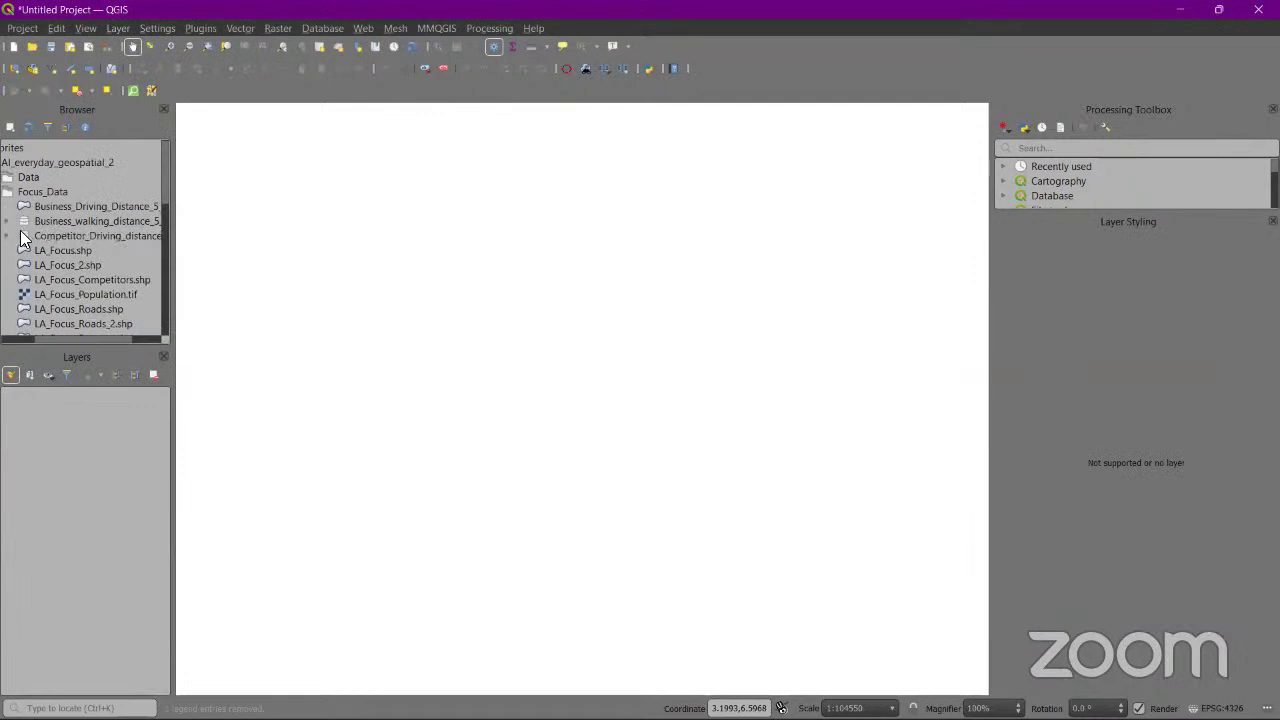
- Add LA_Focus_Competitors.shp and LA_Focus_Stores.shp from the Focus_Data folder to the project
{"action": "scroll", "coordinate": [50, 255], "scroll_direction": "down", "scroll_amount": 1}
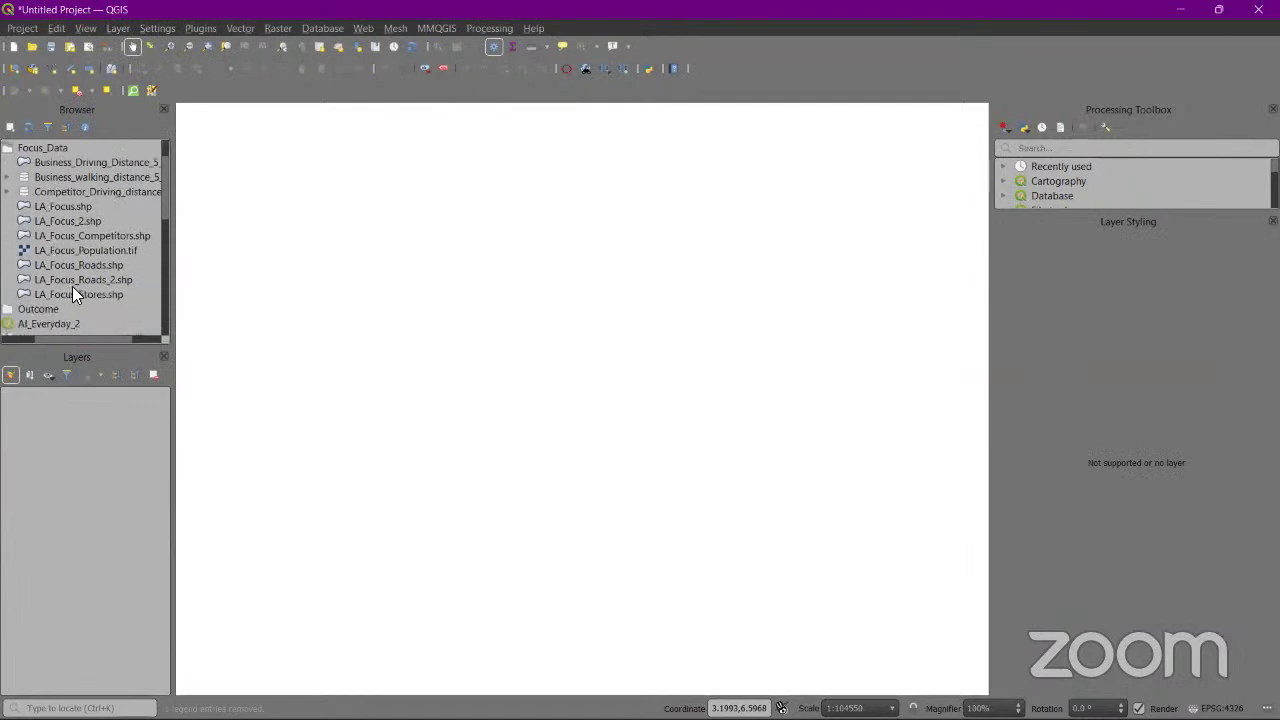
{"action": "left_click", "coordinate": [84, 234]}
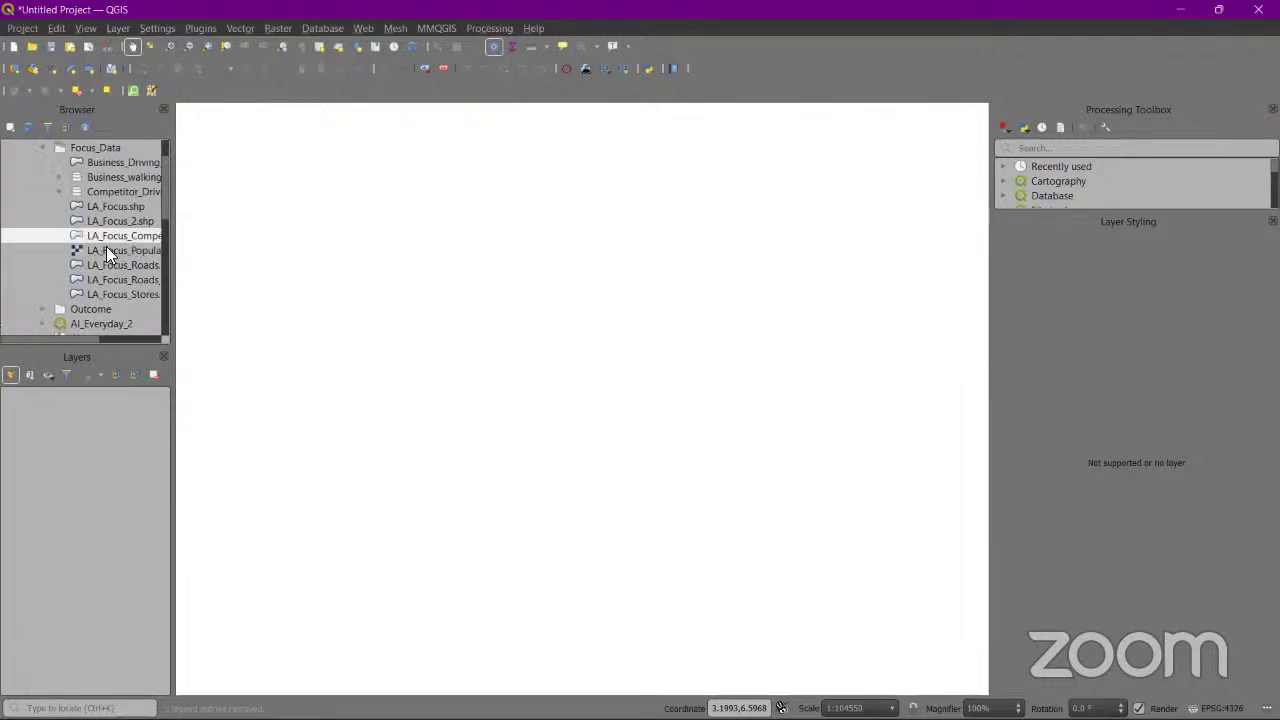
{"action": "double_click", "coordinate": [117, 240]}
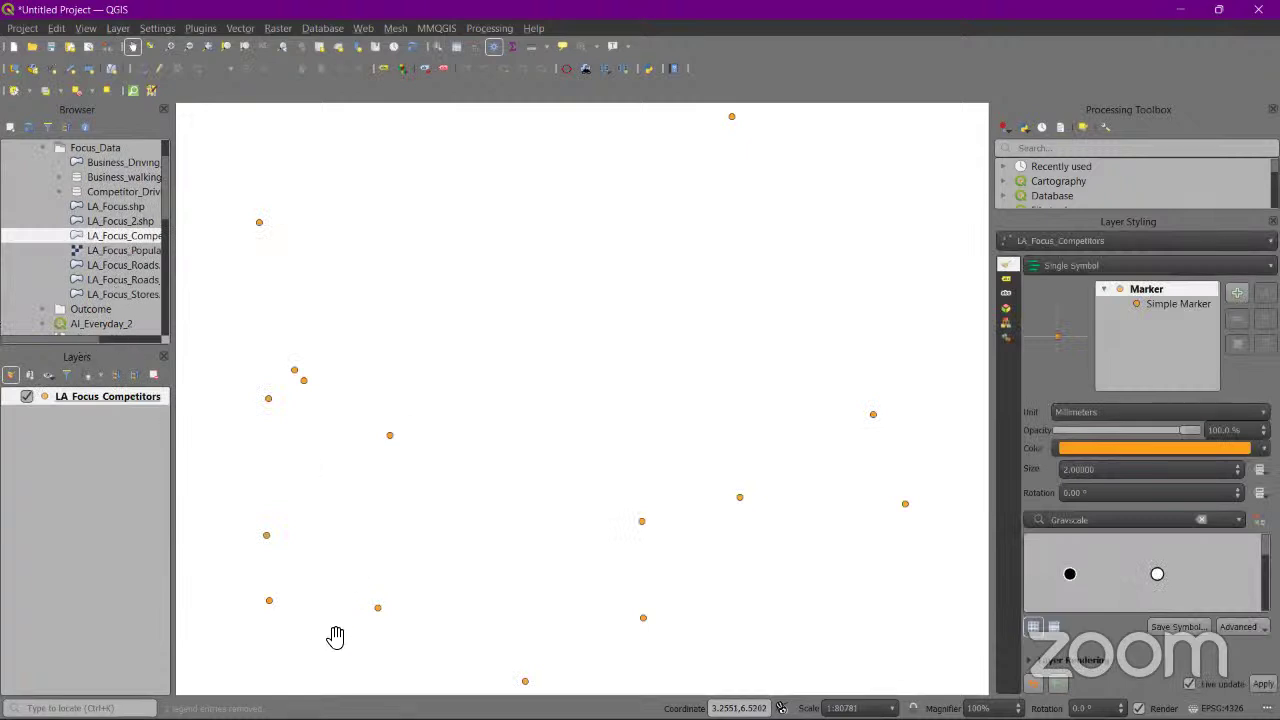
{"action": "left_click_drag", "start_coordinate": [52, 340], "coordinate": [86, 341]}
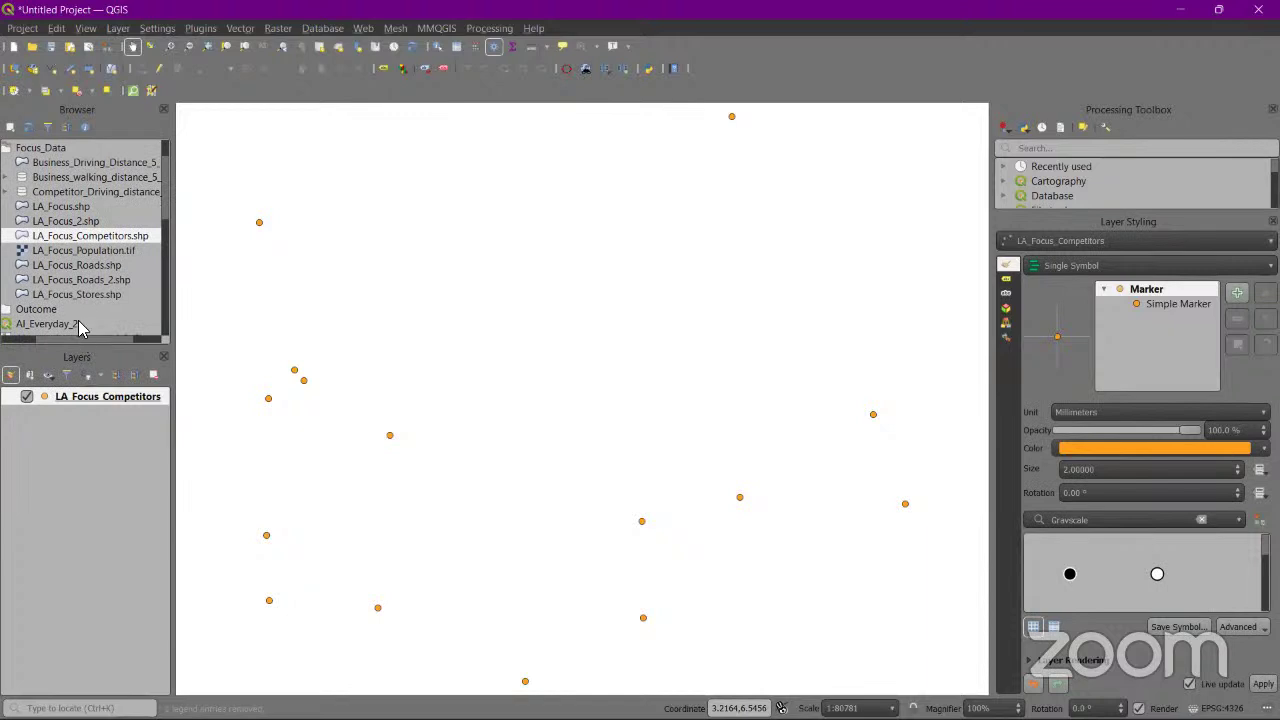
{"action": "mouse_move", "coordinate": [76, 294]}
{"action": "left_mouse_down"}
{"action": "mouse_move", "coordinate": [103, 360]}
{"action": "mouse_move", "coordinate": [100, 468]}
{"action": "left_mouse_up"}
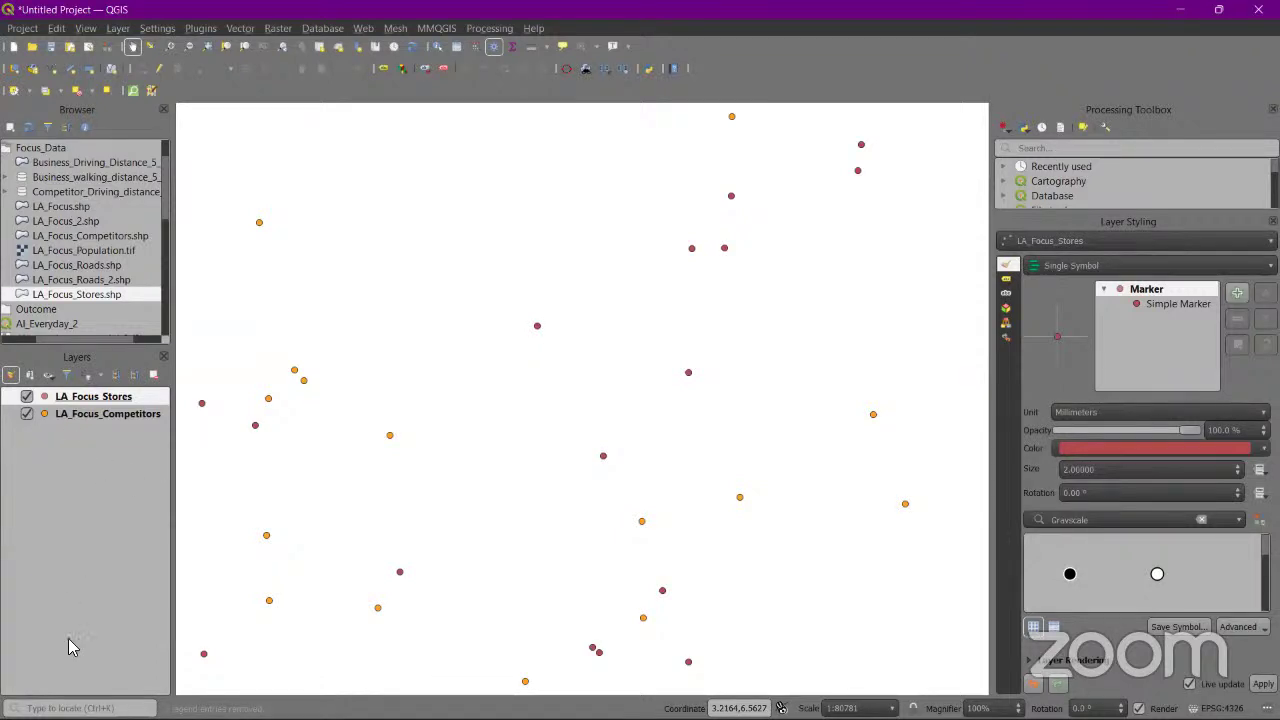
- Add the OSM Standard basemap from QuickMapServices and fit the map to the LA_Focus_Stores layer
{"action": "left_click", "coordinate": [360, 30]}
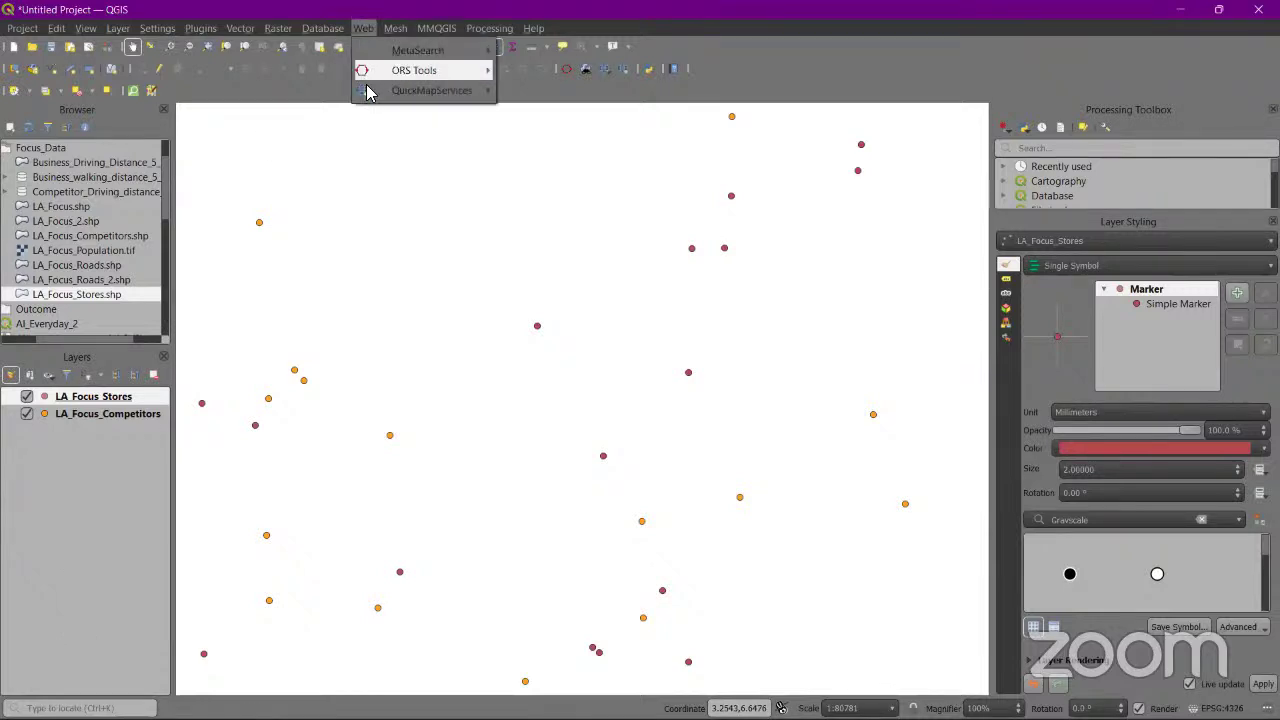
{"action": "mouse_move", "coordinate": [372, 92]}
{"action": "mouse_move", "coordinate": [545, 110]}
{"action": "left_click", "coordinate": [672, 110]}
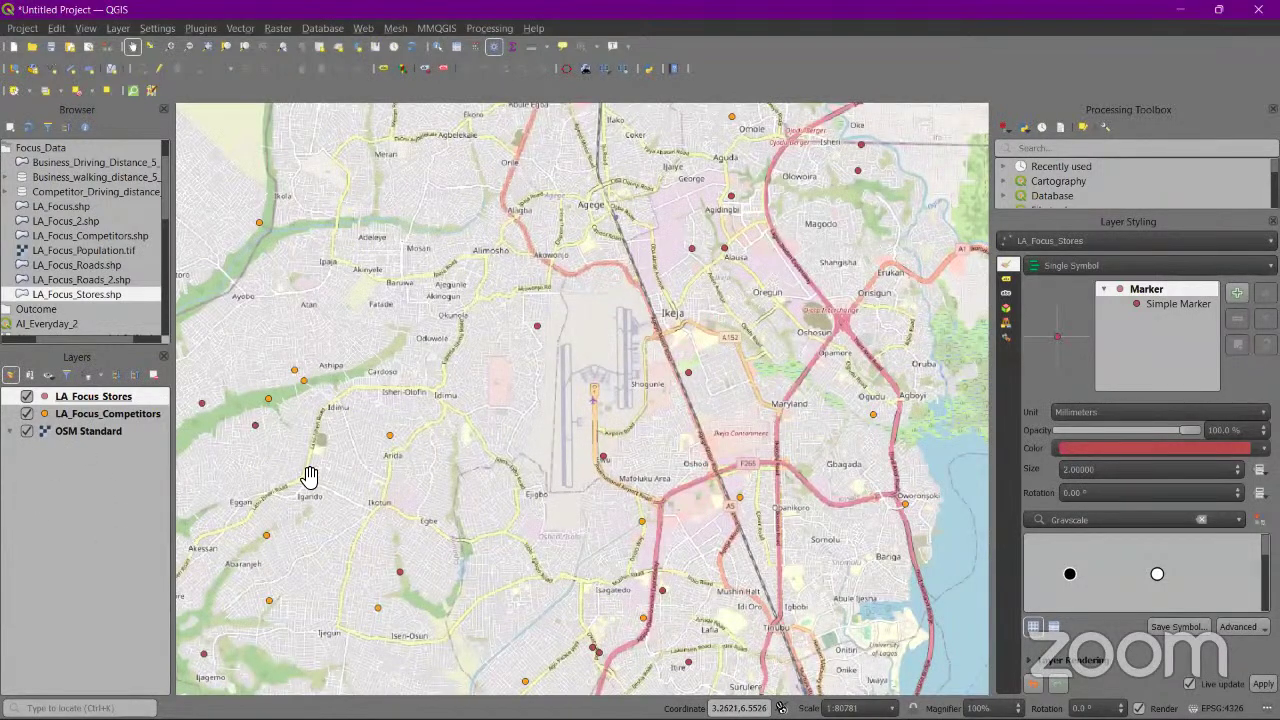
{"action": "right_click", "coordinate": [78, 396]}
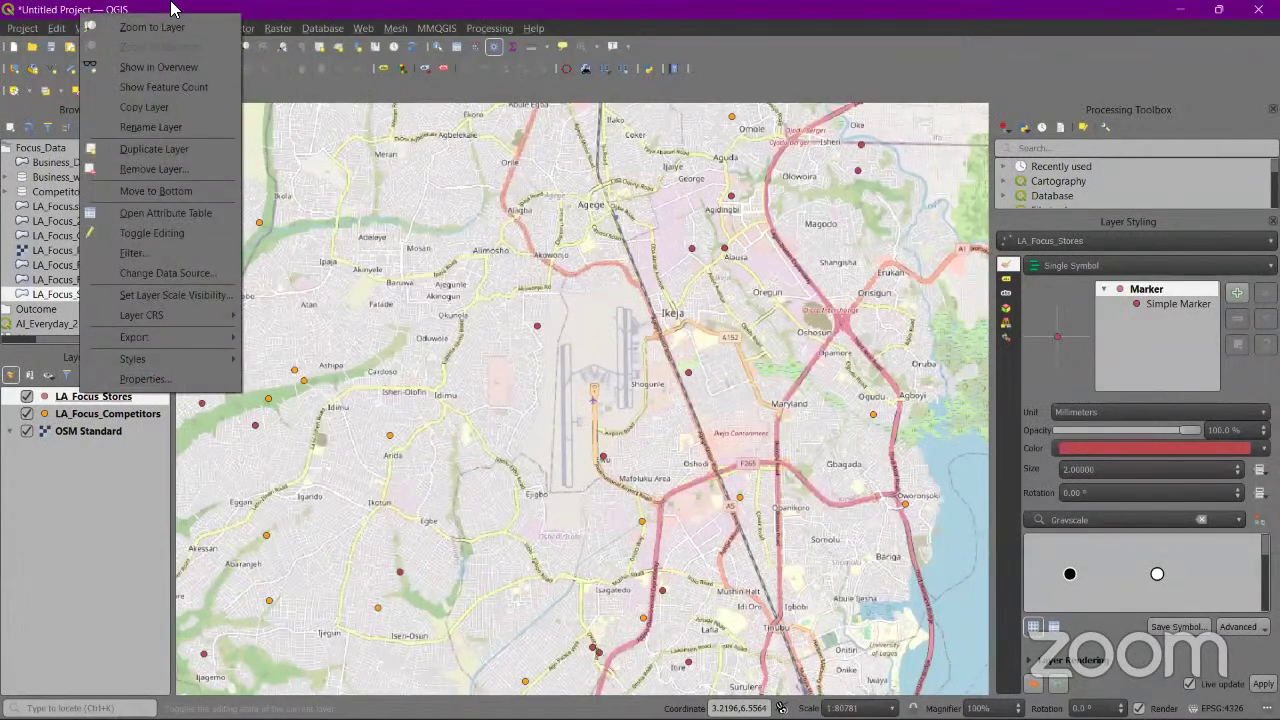
{"action": "left_click", "coordinate": [172, 34]}
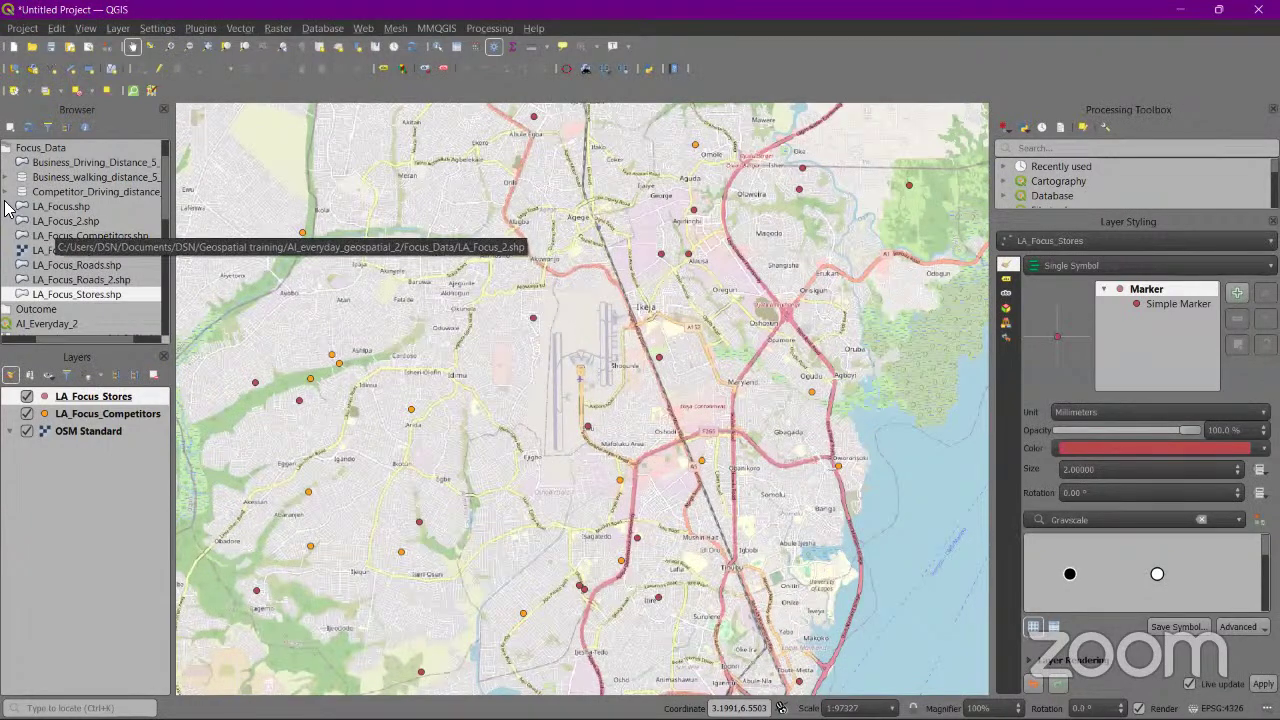
- Add Lagos.shp from the Data folder to the project and fit the map to its full extent
{"action": "scroll", "coordinate": [42, 336], "scroll_direction": "left", "scroll_amount": 3}
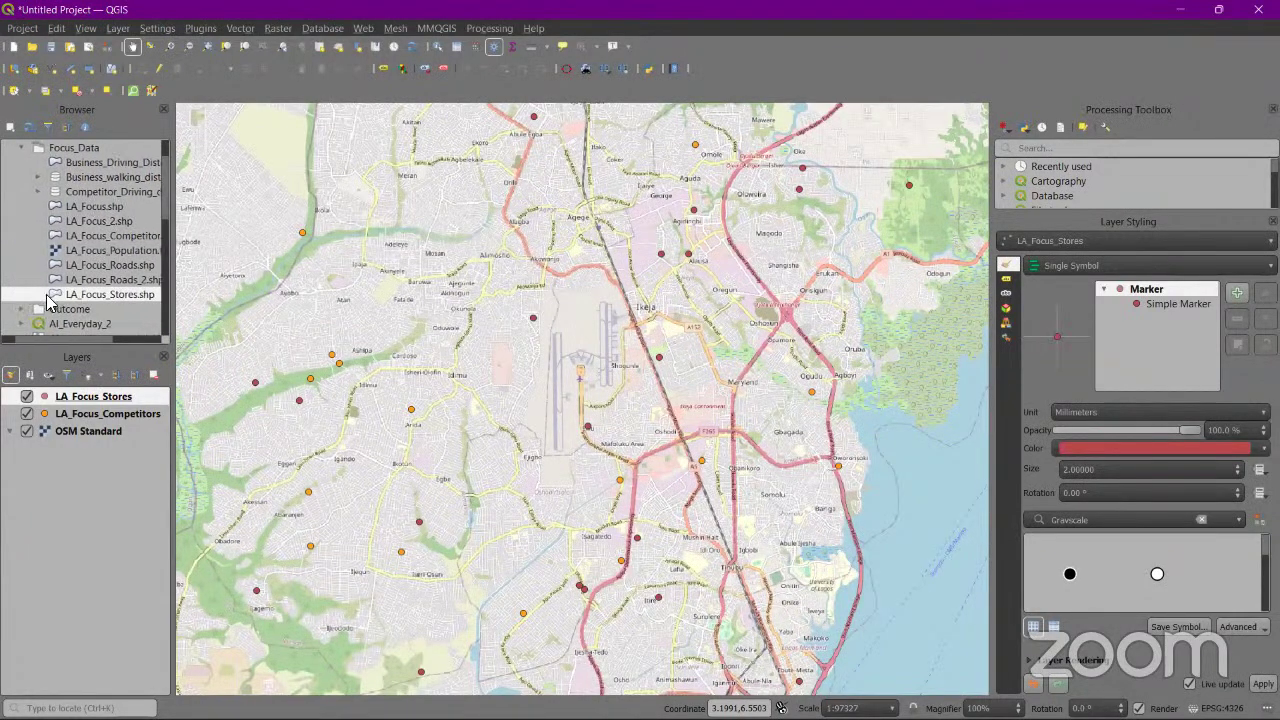
{"action": "left_click", "coordinate": [26, 147]}
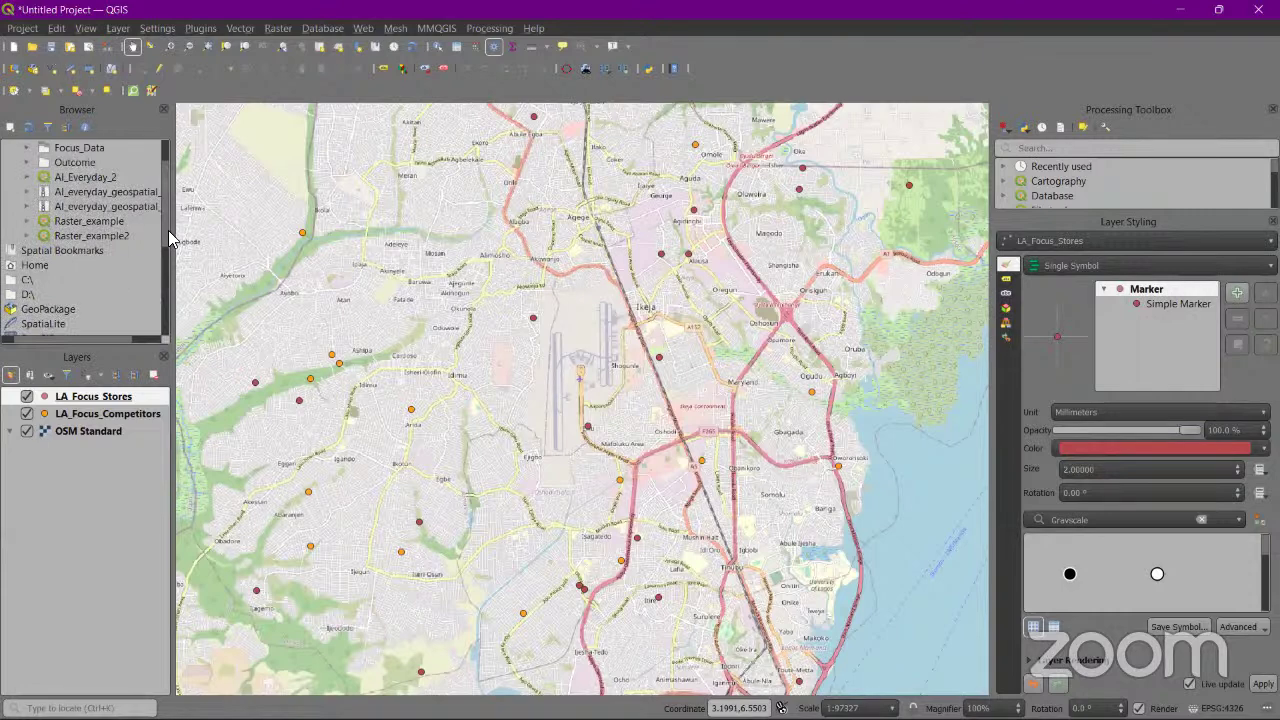
{"action": "scroll", "coordinate": [167, 228], "scroll_direction": "up", "scroll_amount": 1}
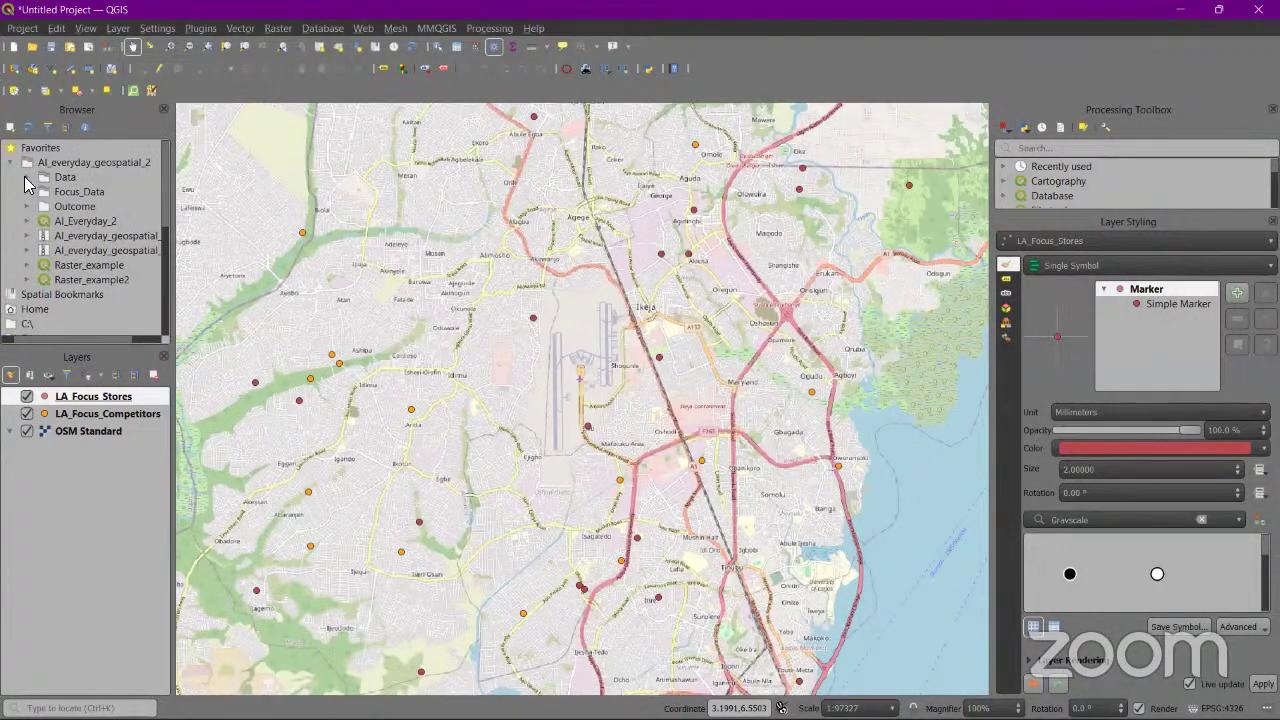
{"action": "left_click", "coordinate": [27, 179]}
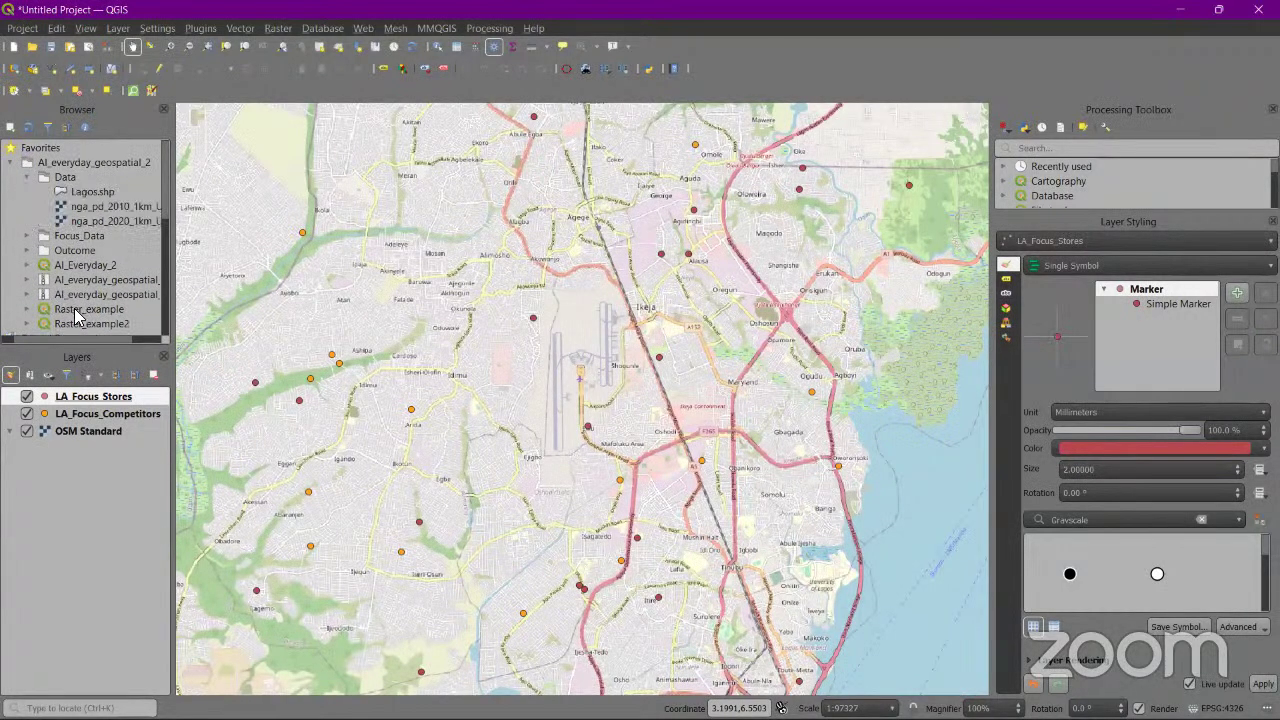
{"action": "double_click", "coordinate": [92, 192]}
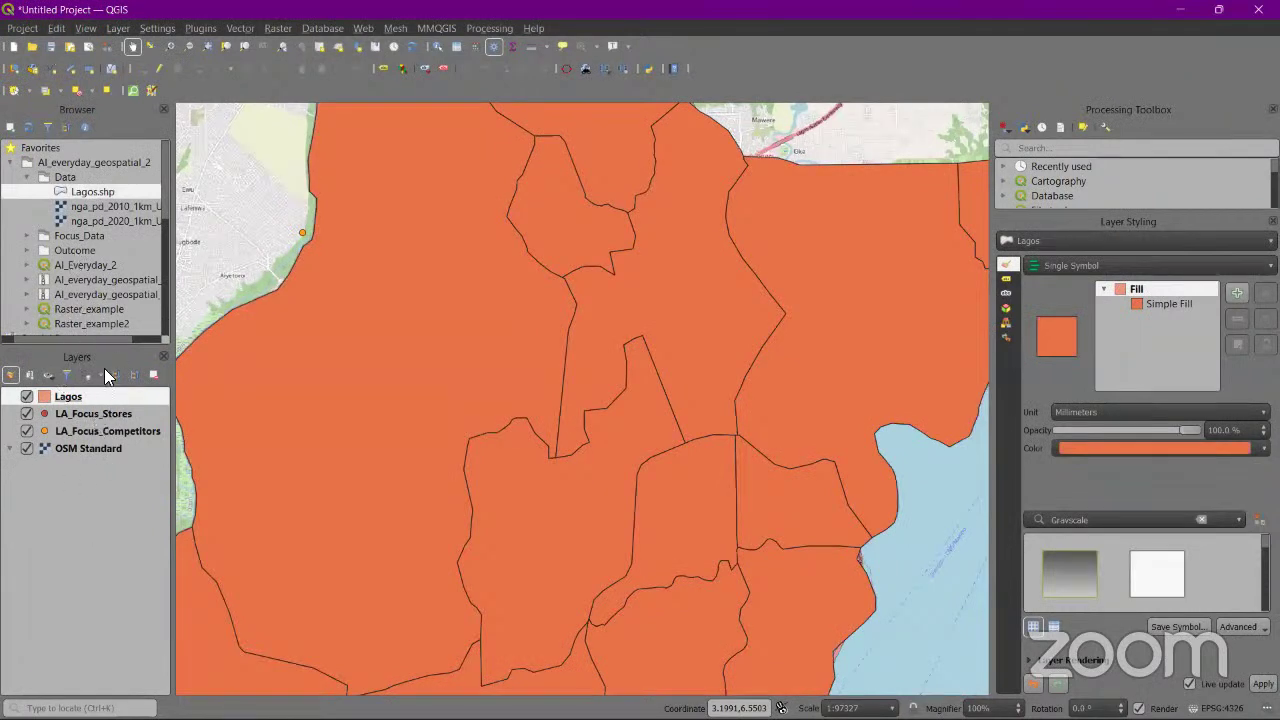
{"action": "right_click", "coordinate": [96, 398]}
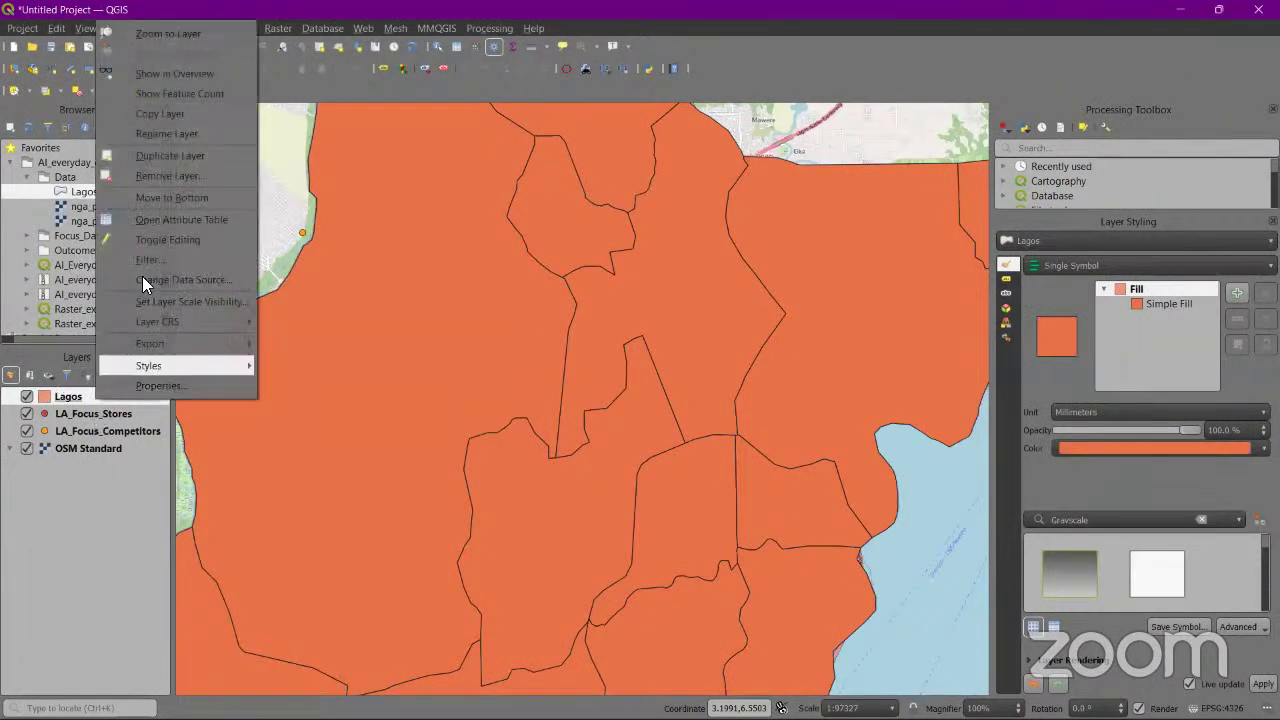
{"action": "left_click", "coordinate": [140, 33]}
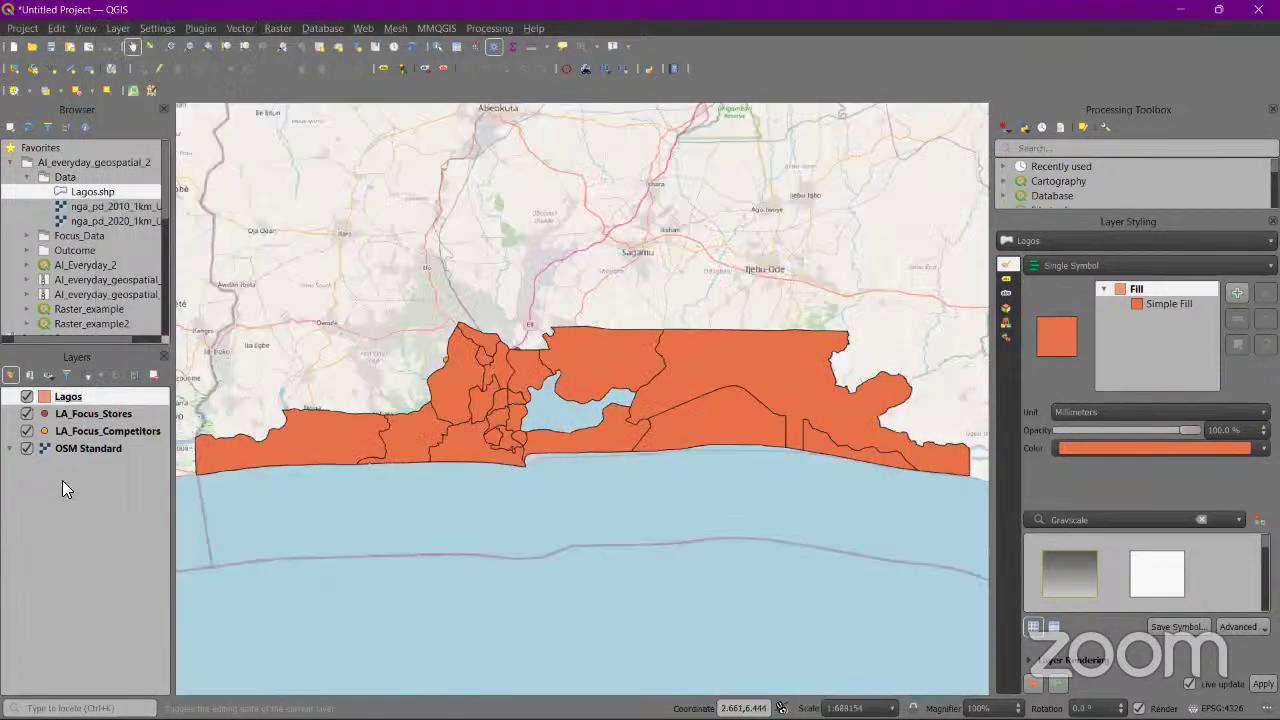
- Add the nga_pd_2020_1km_UNadj raster from the Data folder, fit the map to it, and hide the layer
{"action": "double_click", "coordinate": [116, 220]}
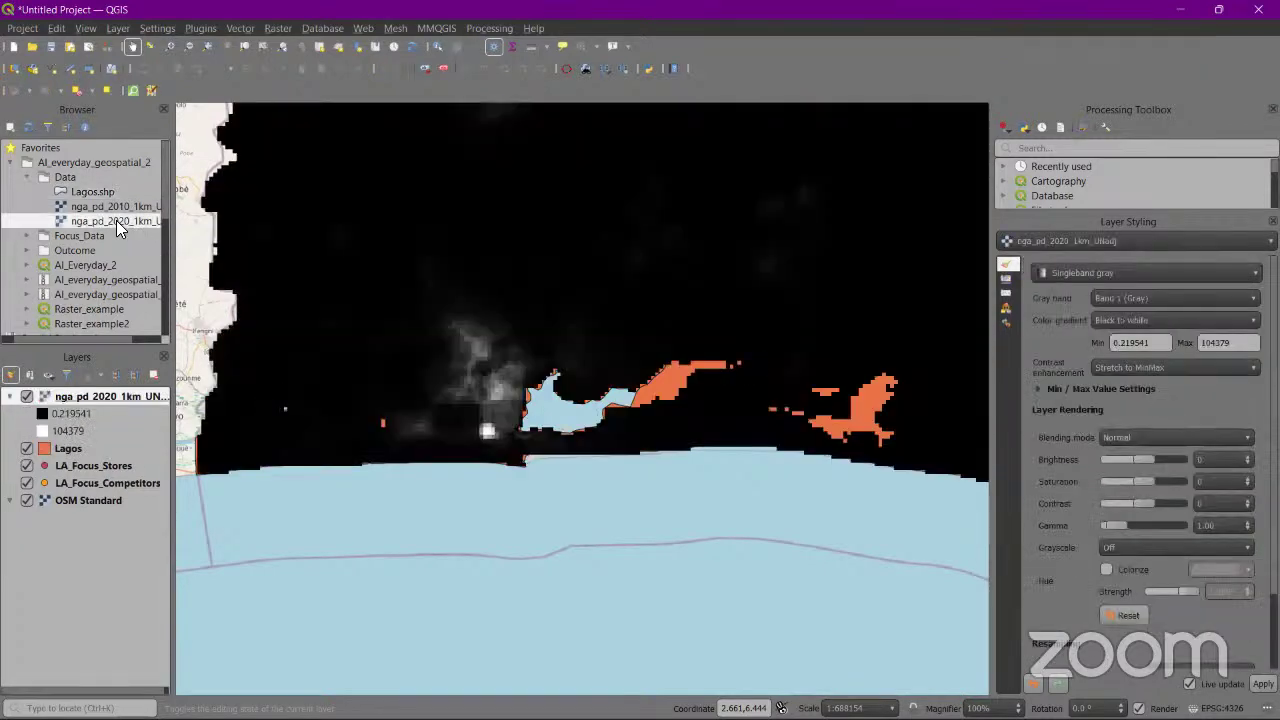
{"action": "right_click", "coordinate": [102, 394]}
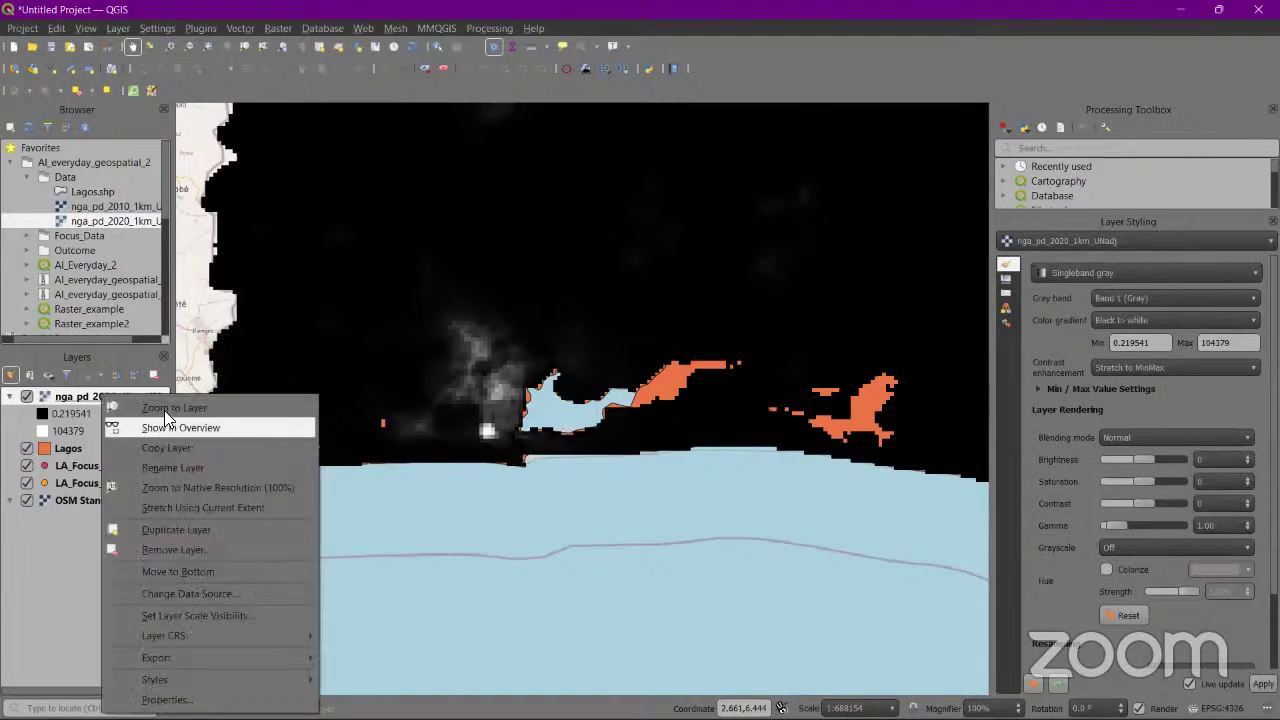
{"action": "left_click", "coordinate": [168, 408]}
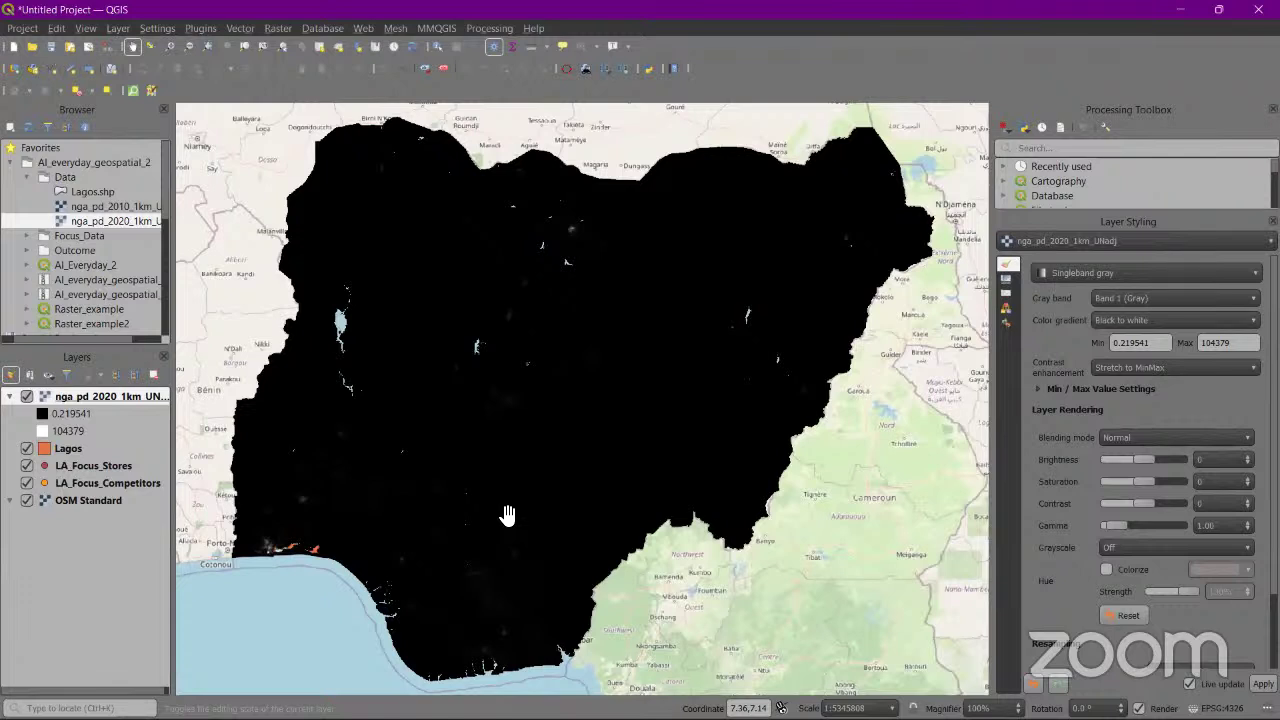
{"action": "left_click", "coordinate": [27, 397]}
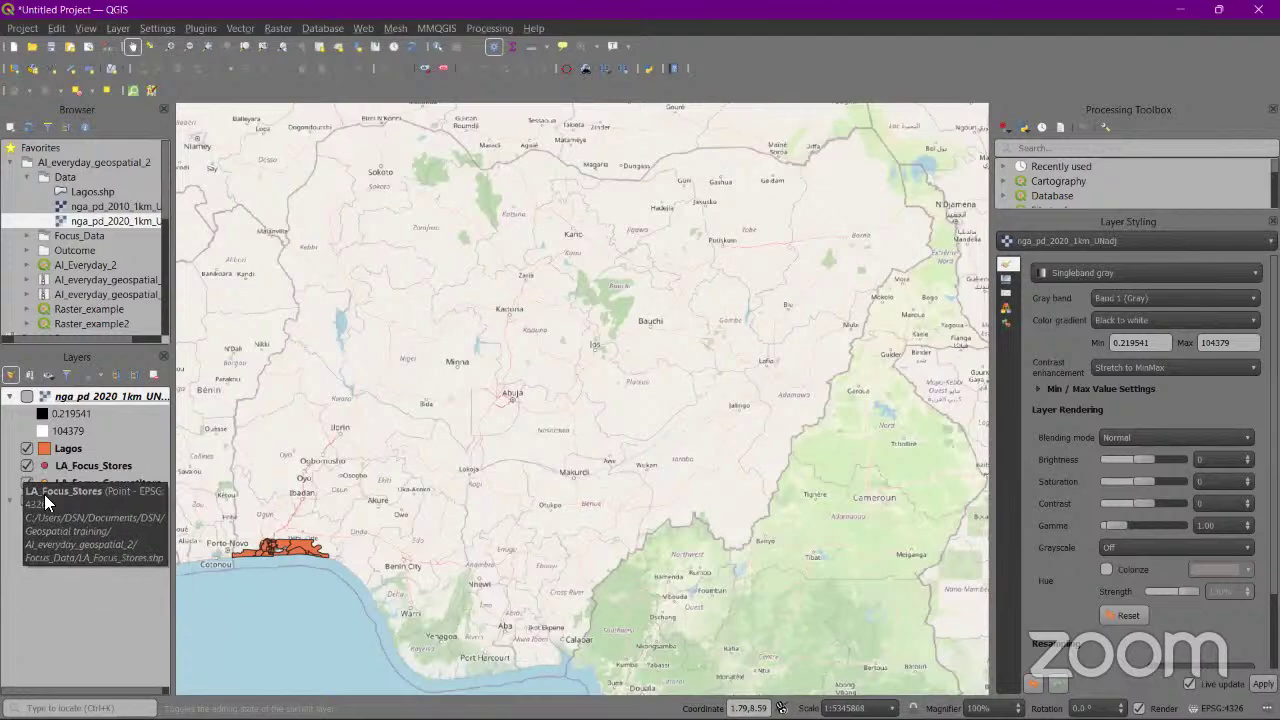
- Fit the map to the Lagos layer and place Lagos beneath LA_Focus_Stores and LA_Focus_Competitors in the layer order
{"action": "right_click", "coordinate": [64, 446]}
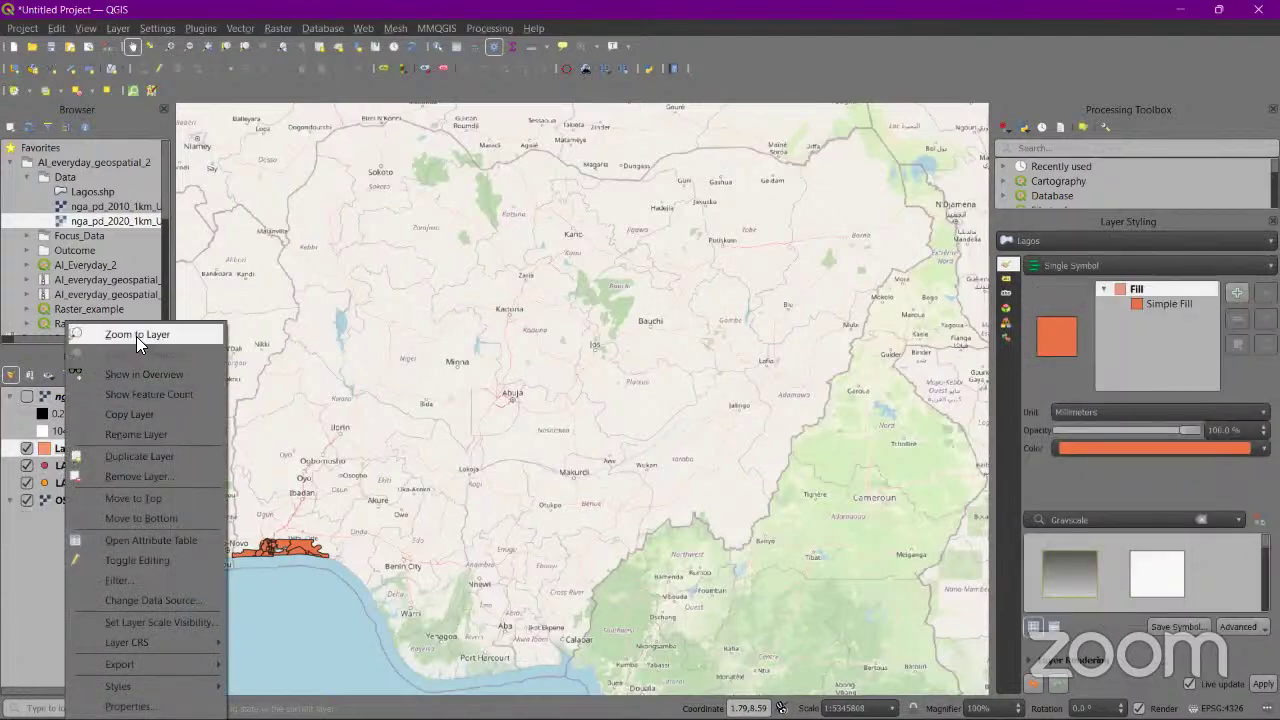
{"action": "left_click", "coordinate": [120, 333]}
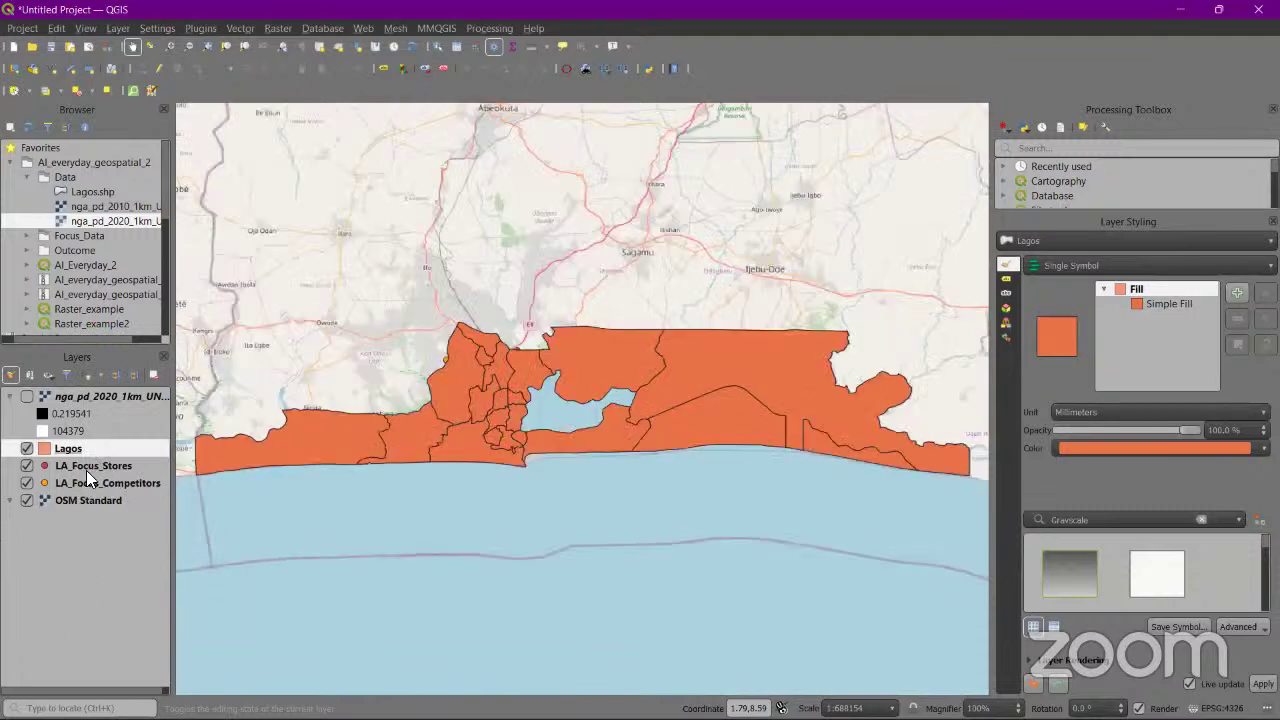
{"action": "left_click_drag", "start_coordinate": [94, 446], "coordinate": [130, 492]}
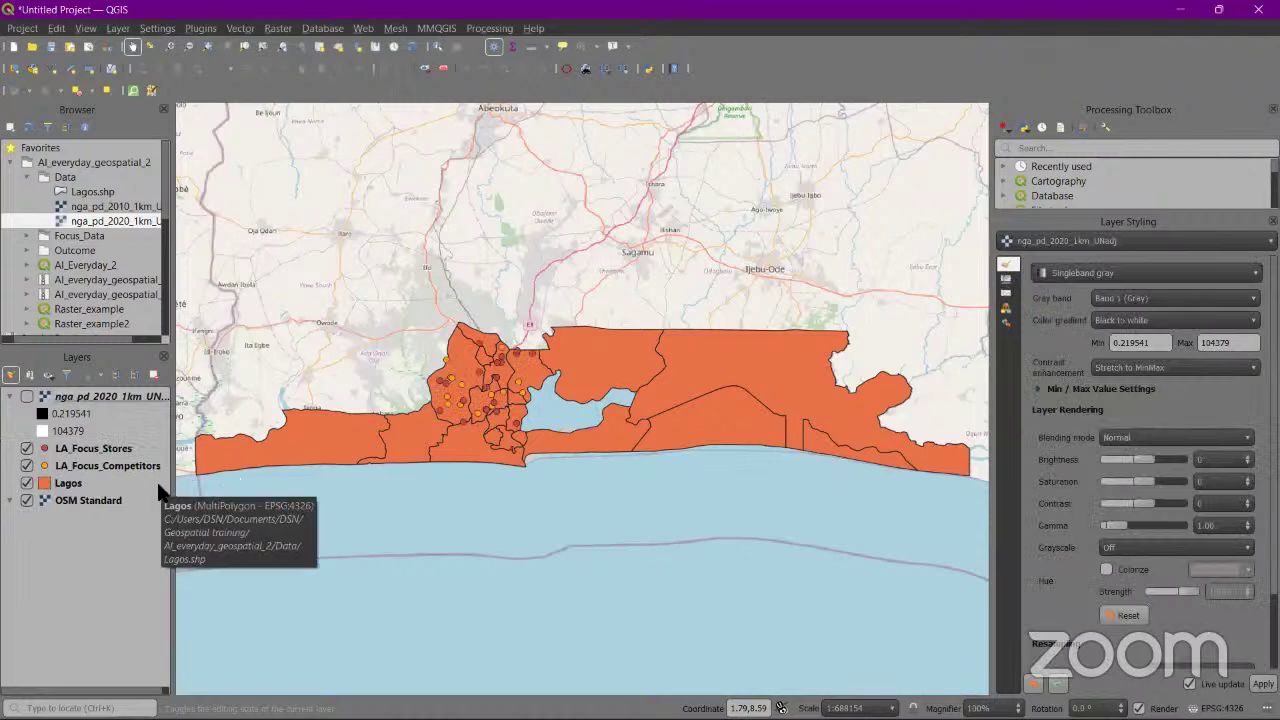
- Examine how the LA_Focus_Stores and LA_Focus_Competitors points are spread across the surrounding Lagos districts
{"action": "right_click", "coordinate": [97, 448]}
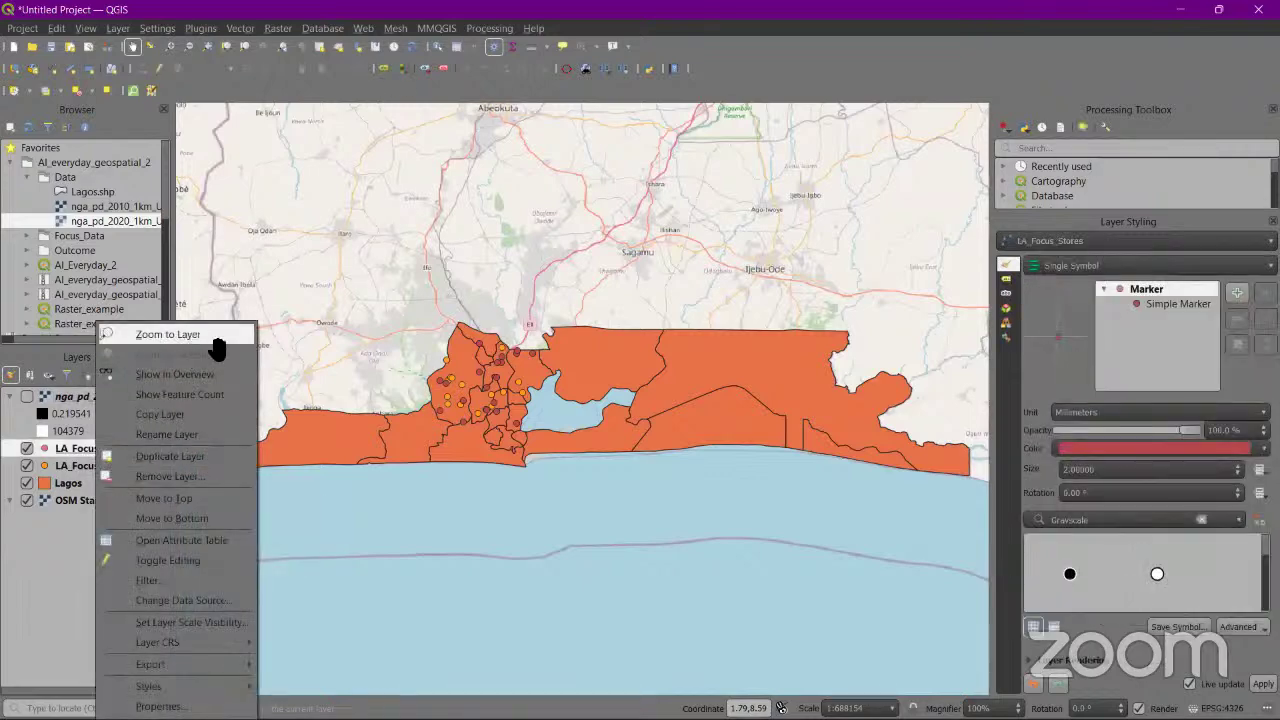
{"action": "left_click", "coordinate": [212, 336]}
{"action": "right_click", "coordinate": [111, 463]}
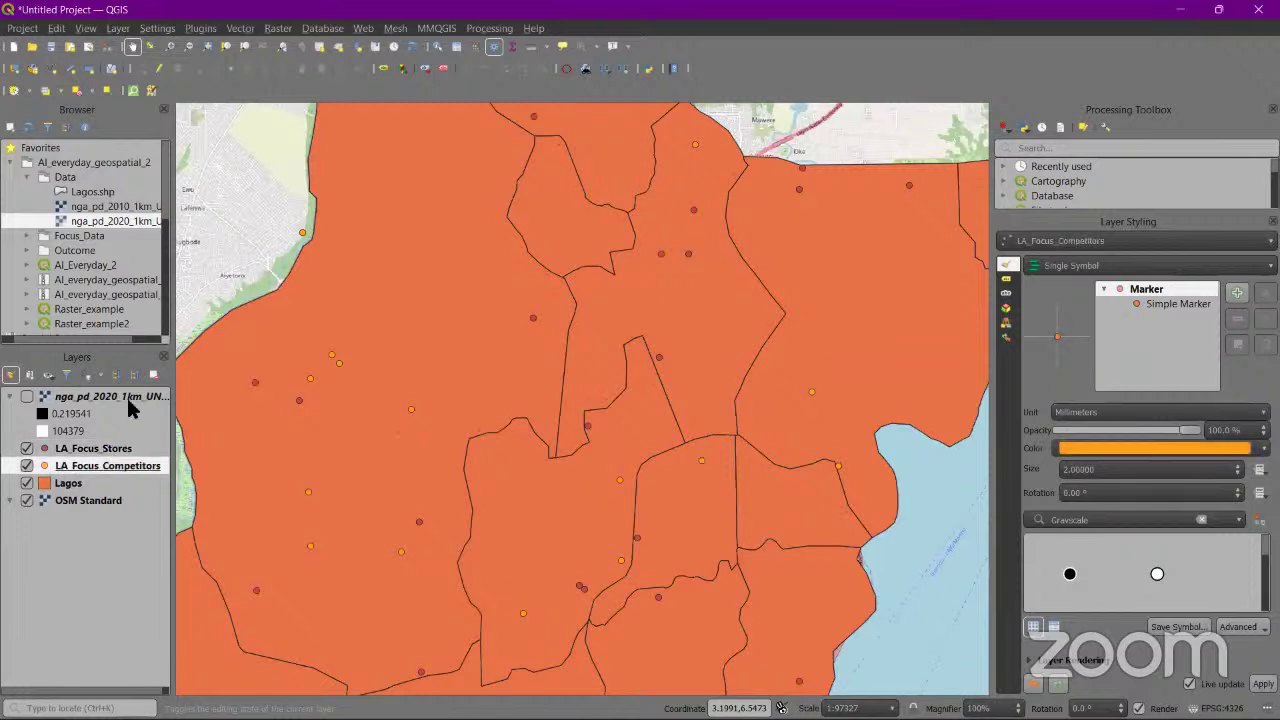
{"action": "left_click", "coordinate": [176, 334]}
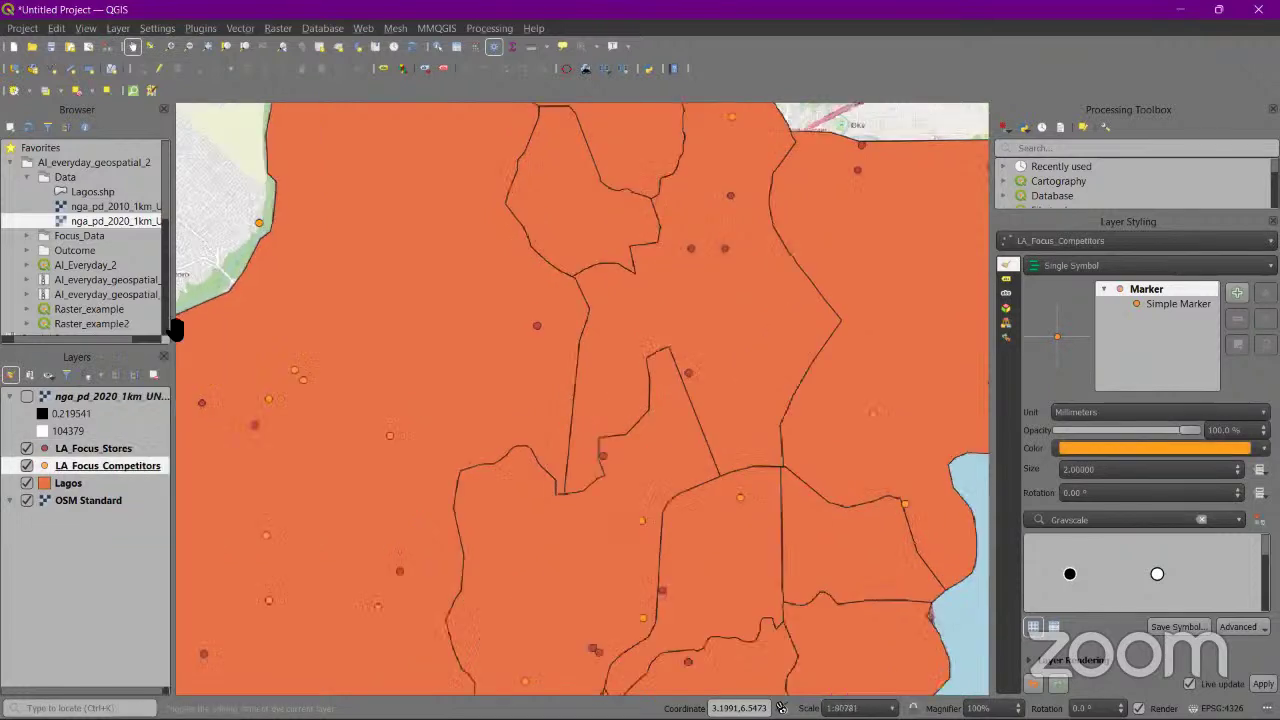
{"action": "right_click", "coordinate": [90, 448]}
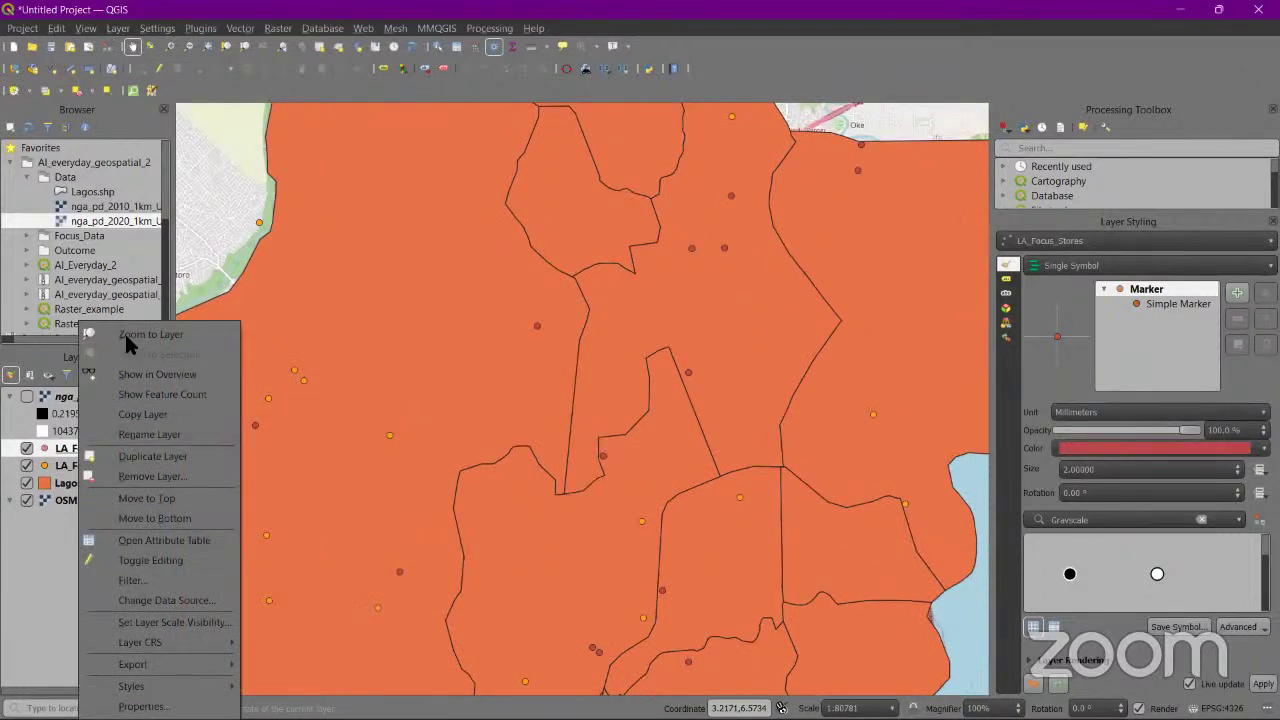
{"action": "left_click", "coordinate": [124, 331]}
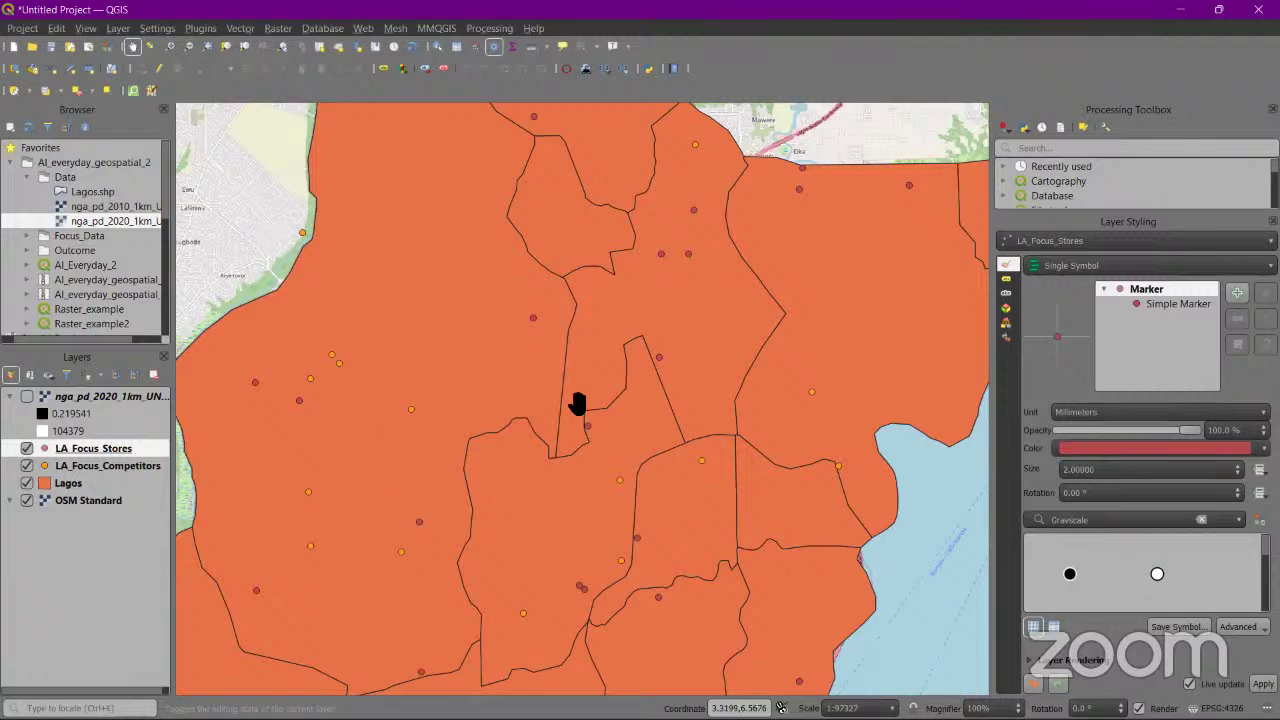
{"action": "scroll", "coordinate": [585, 404], "scroll_direction": "down", "scroll_amount": 2}
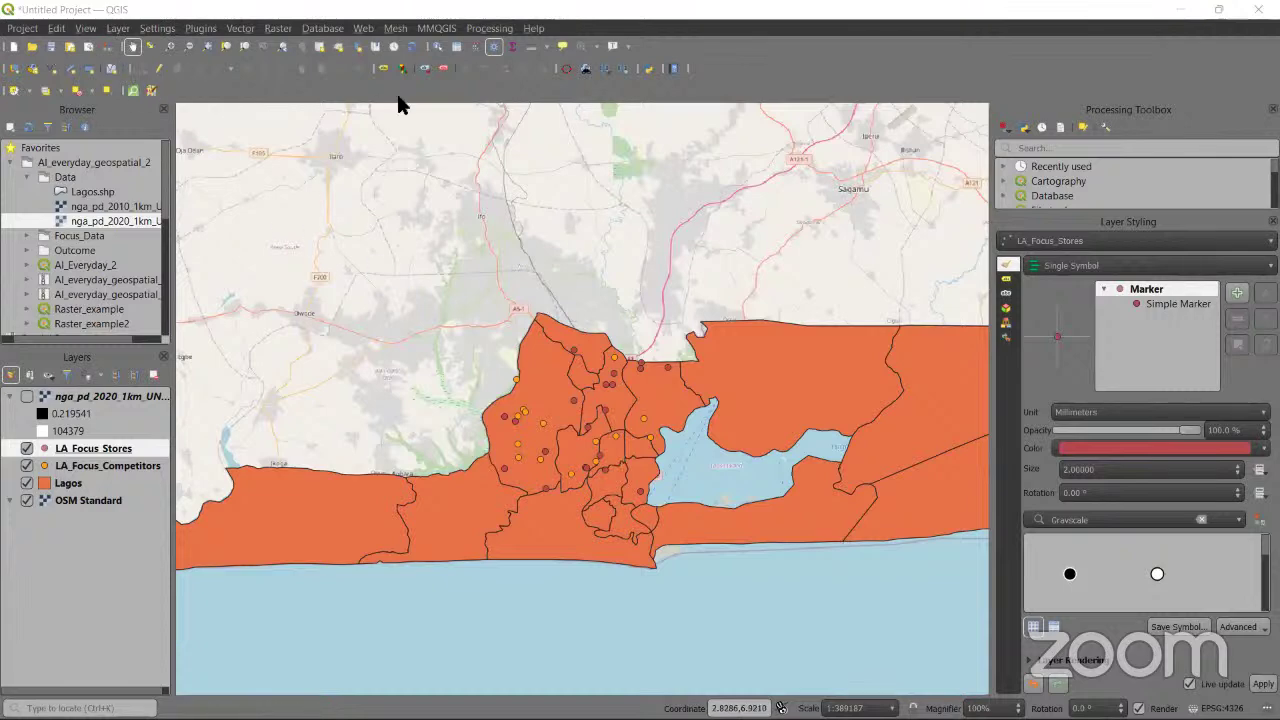
{"action": "left_click", "coordinate": [30, 87]}
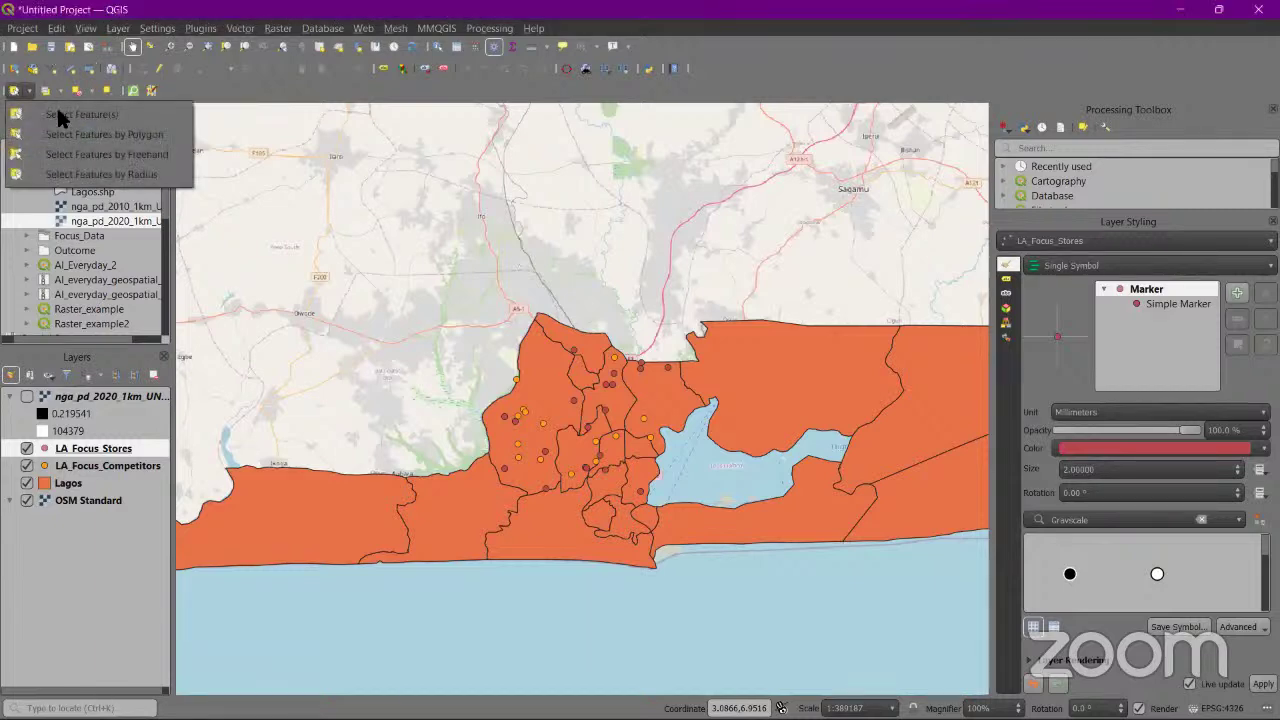
{"action": "left_click", "coordinate": [110, 135]}
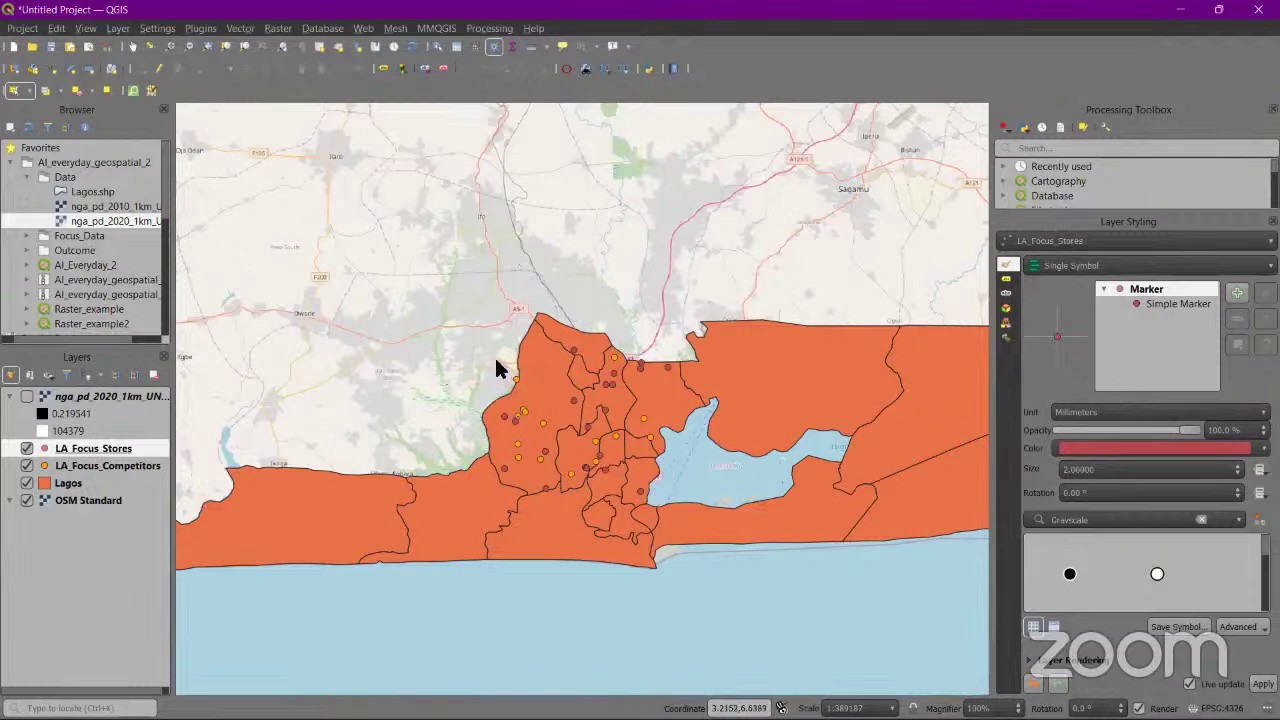
{"action": "left_click", "coordinate": [436, 425]}
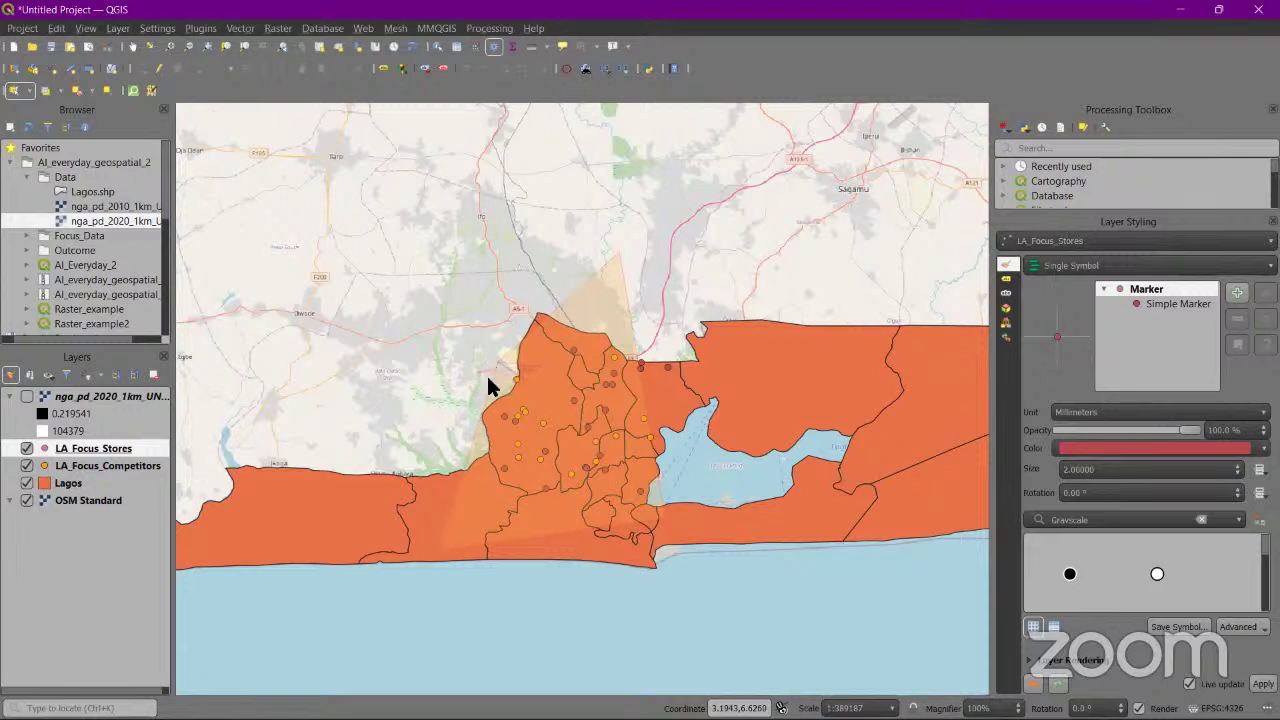
- Activate Select Feature(s), hide and re-show the stores and competitors layers, and make Lagos the active layer
{"action": "left_click", "coordinate": [29, 90]}
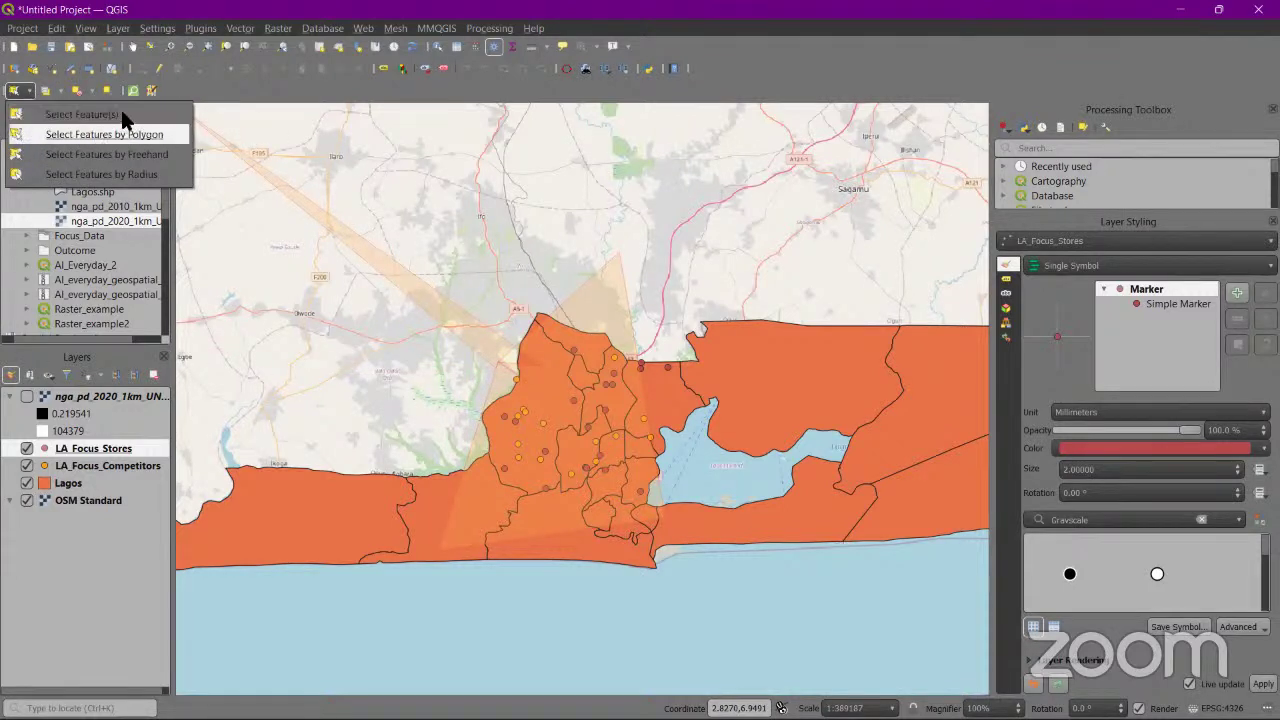
{"action": "left_click", "coordinate": [100, 114]}
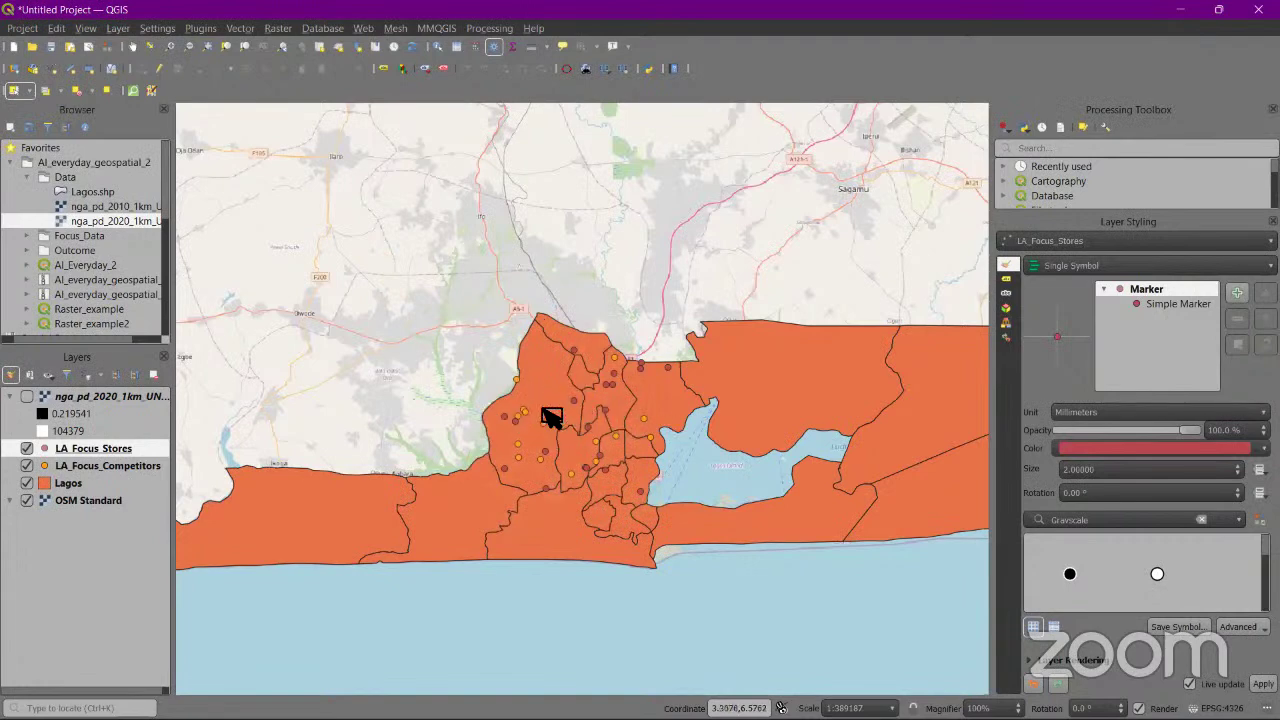
{"action": "left_click", "coordinate": [27, 448]}
{"action": "left_click", "coordinate": [27, 466]}
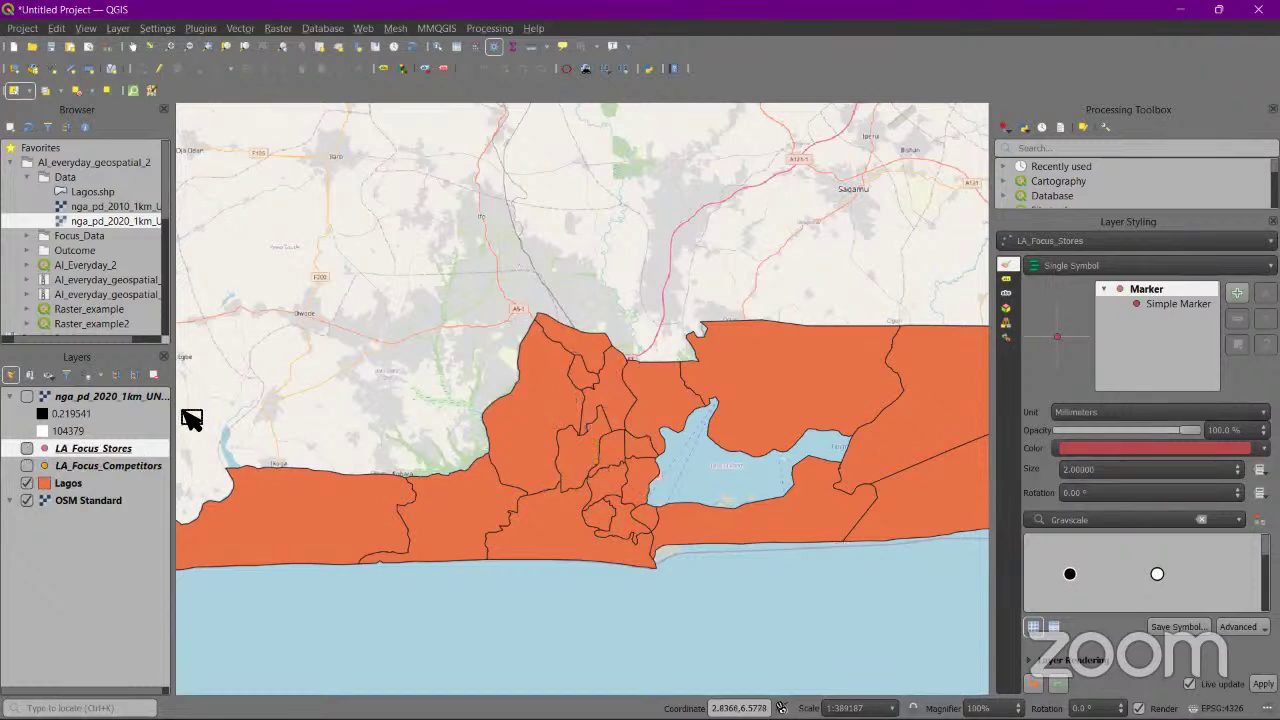
{"action": "left_click", "coordinate": [27, 466]}
{"action": "left_click", "coordinate": [27, 448]}
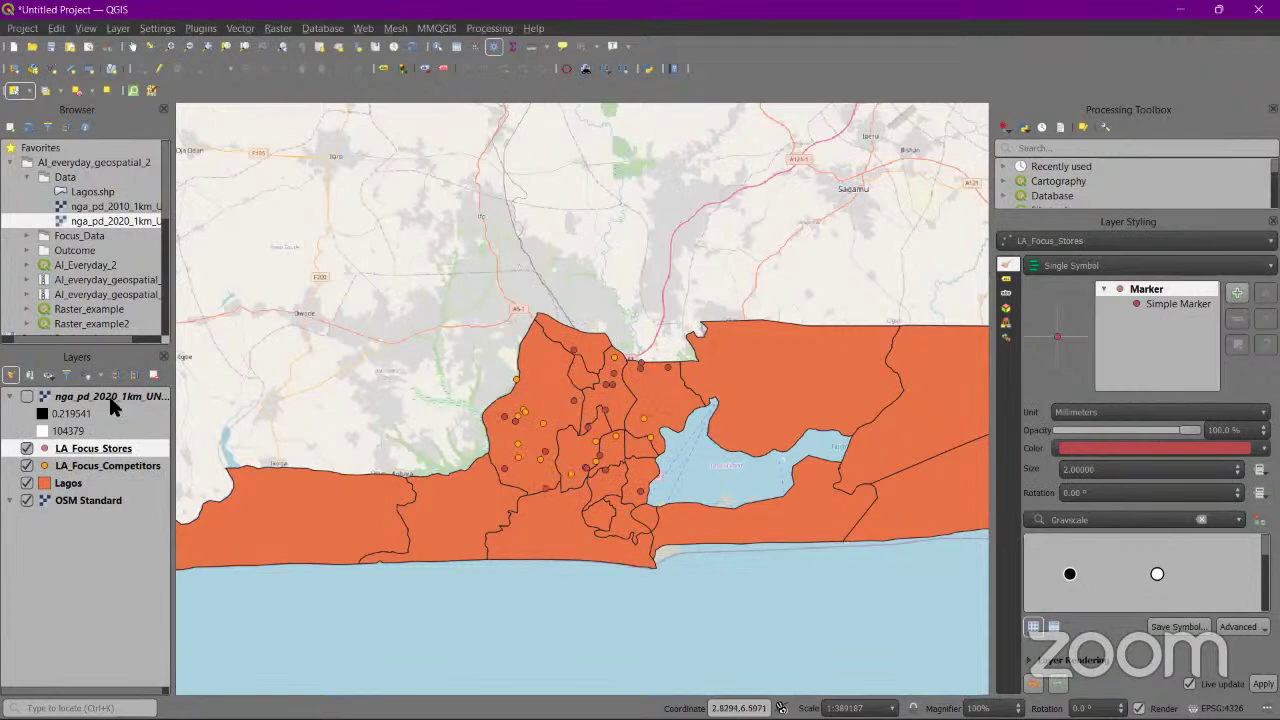
{"action": "left_click", "coordinate": [68, 483]}
- Select all adjoining Lagos districts that contain store or competitor points
{"action": "left_click", "coordinate": [552, 397]}
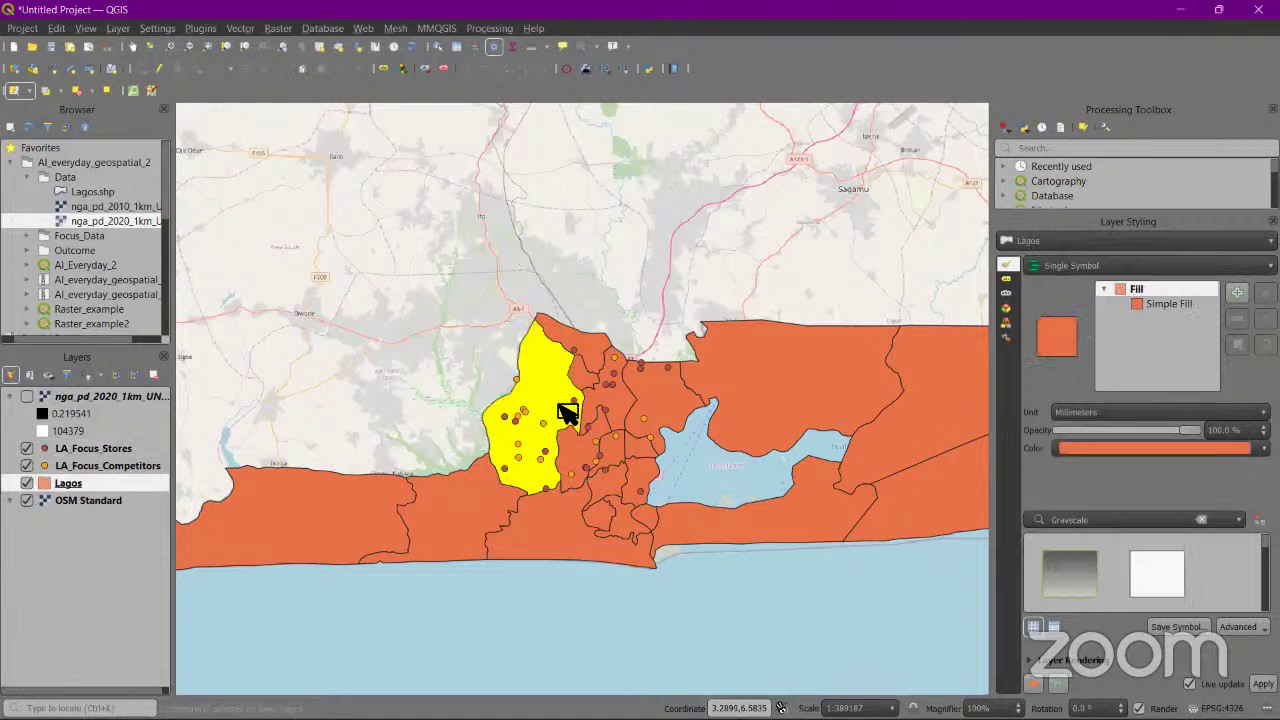
{"action": "left_click", "coordinate": [592, 345]}
{"action": "left_click", "coordinate": [536, 380], "text": "shift"}
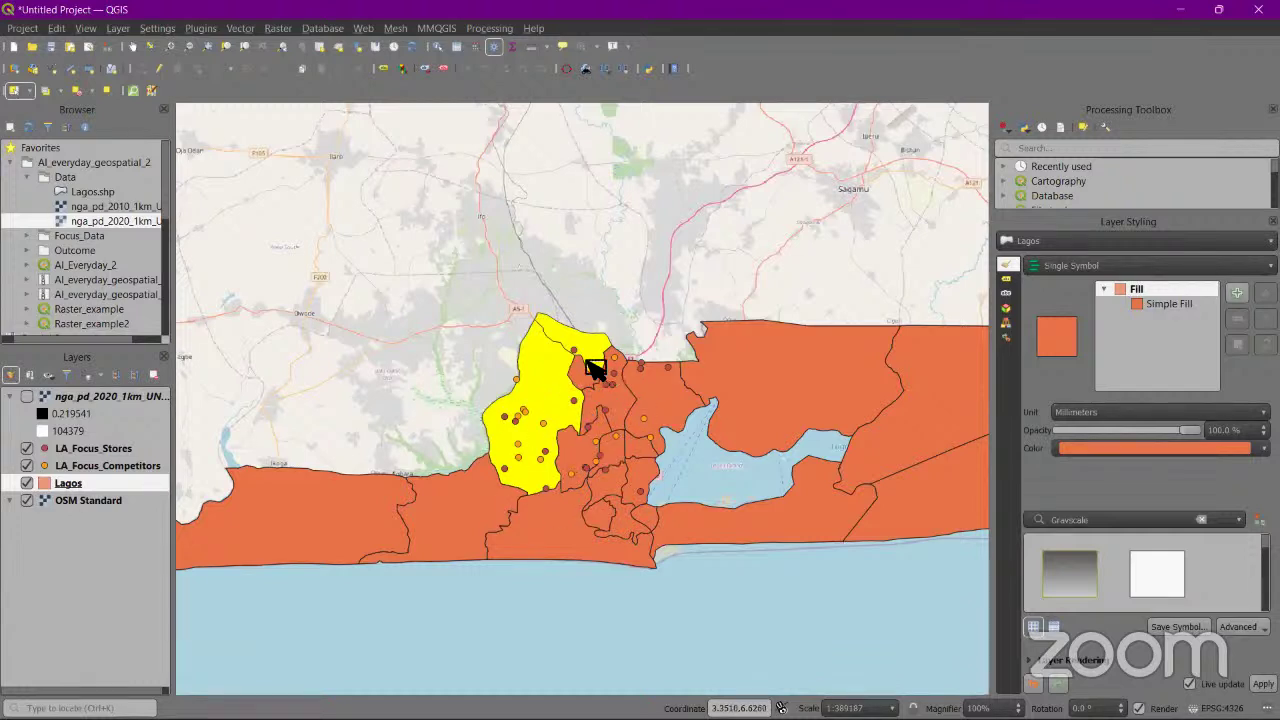
{"action": "left_click", "coordinate": [588, 380], "text": "shift"}
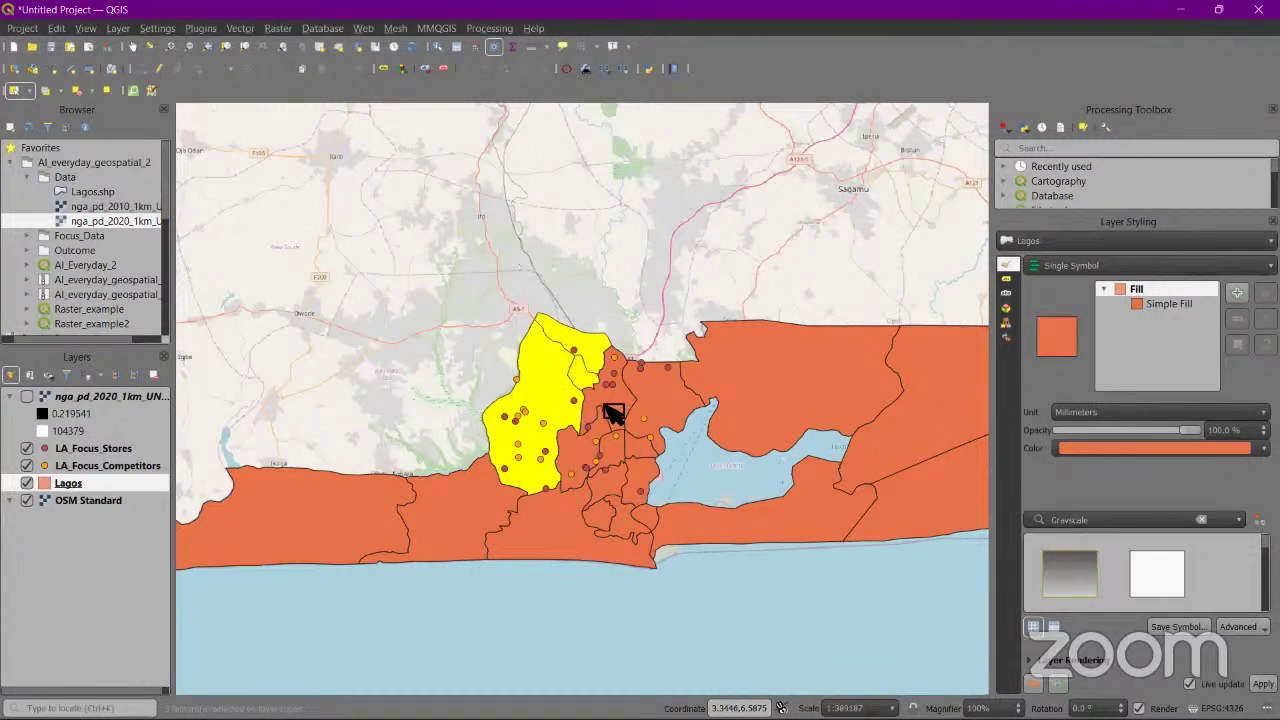
{"action": "left_click", "coordinate": [607, 408], "text": "shift"}
{"action": "left_click", "coordinate": [672, 400], "text": "shift"}
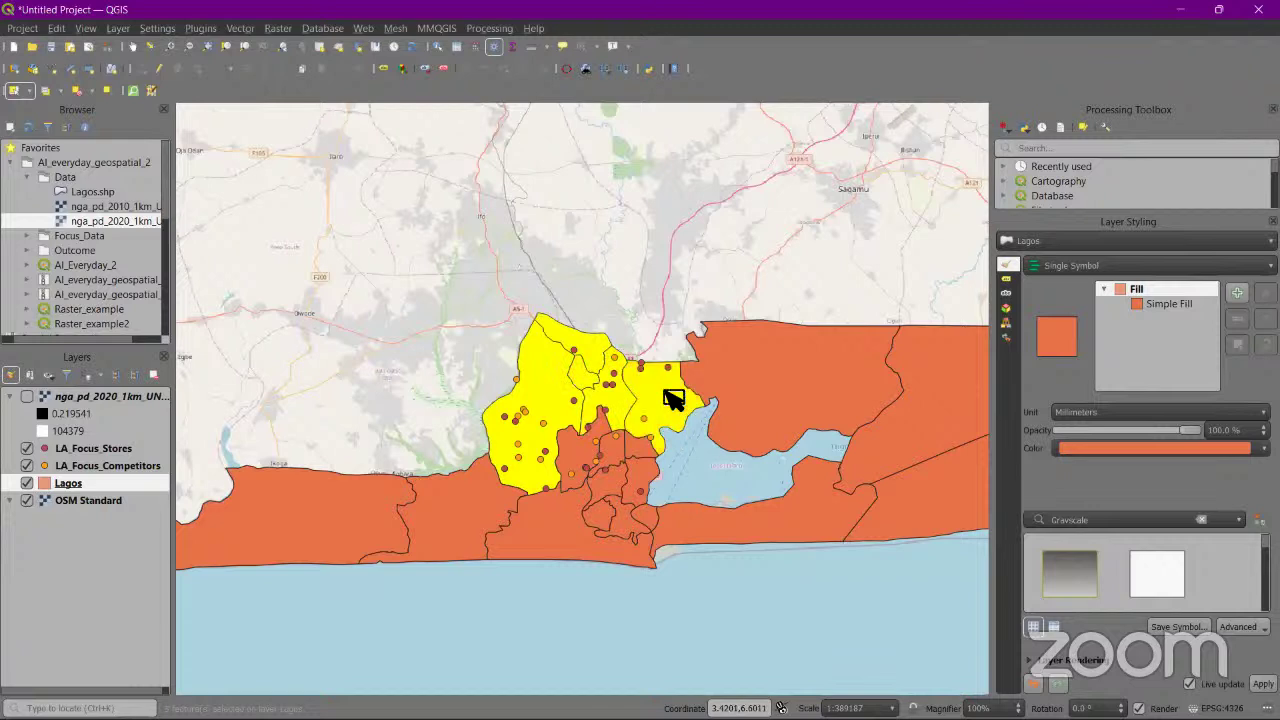
{"action": "left_click", "coordinate": [583, 456], "text": "shift"}
{"action": "left_click", "coordinate": [610, 452], "text": "shift"}
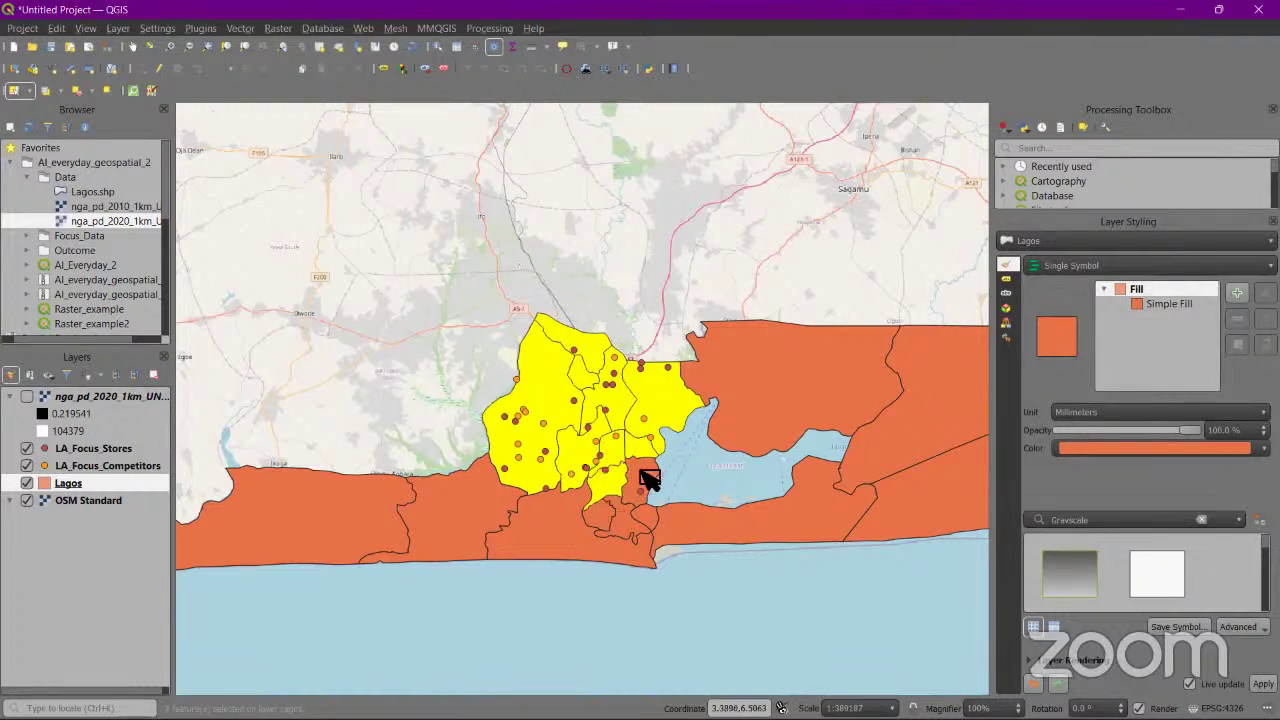
{"action": "left_click", "coordinate": [648, 482], "text": "shift"}
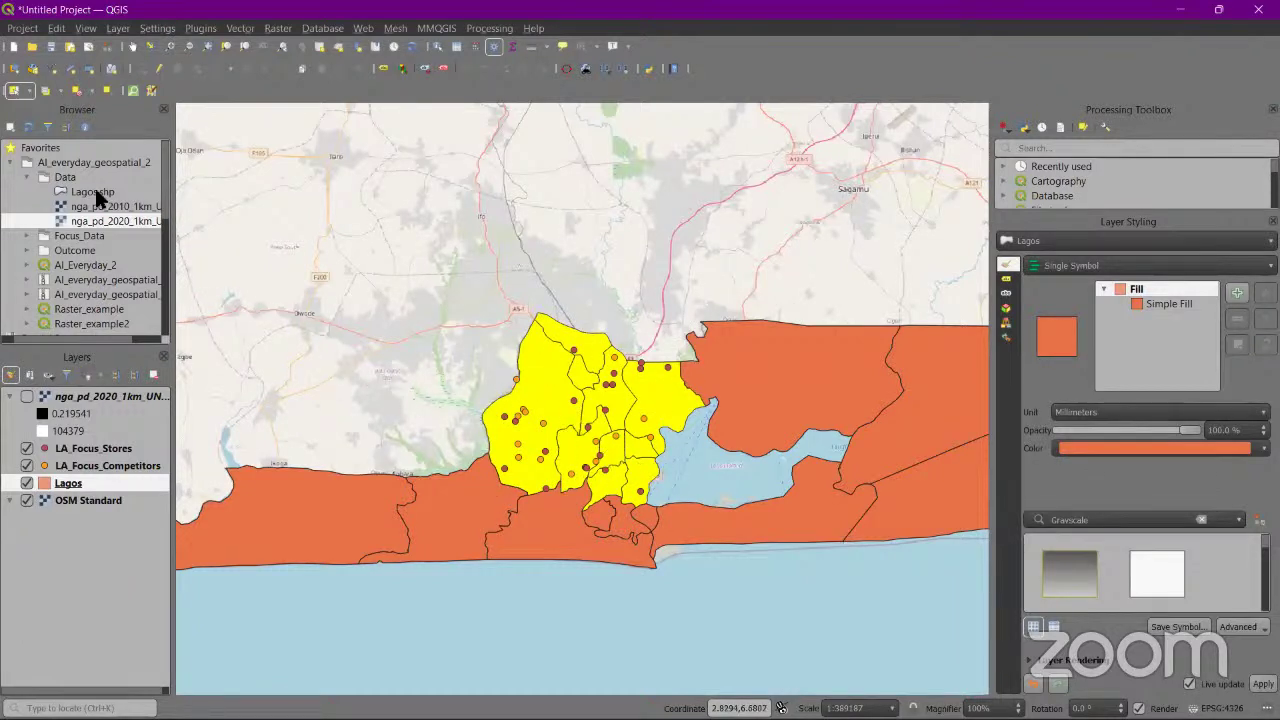
- Turn on editing for the Lagos layer and check the options available on the selected districts
{"action": "left_click", "coordinate": [157, 68]}
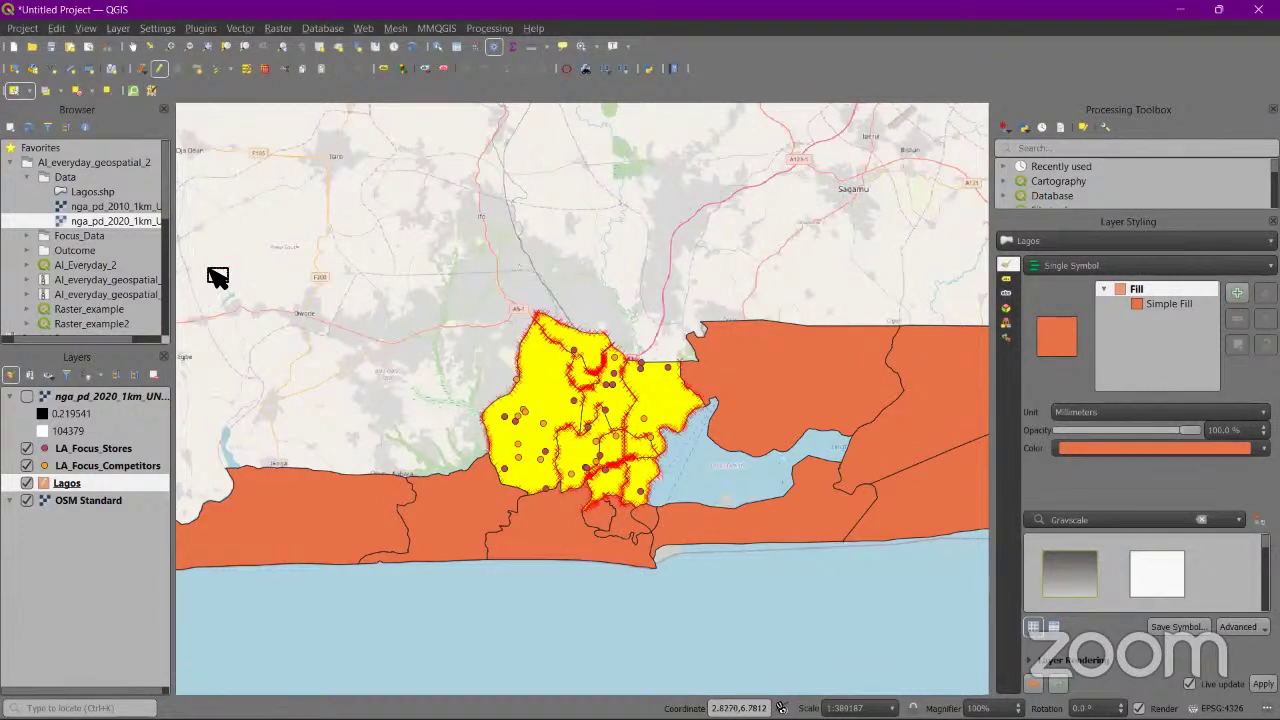
{"action": "left_click", "coordinate": [151, 90]}
{"action": "right_click", "coordinate": [558, 402]}
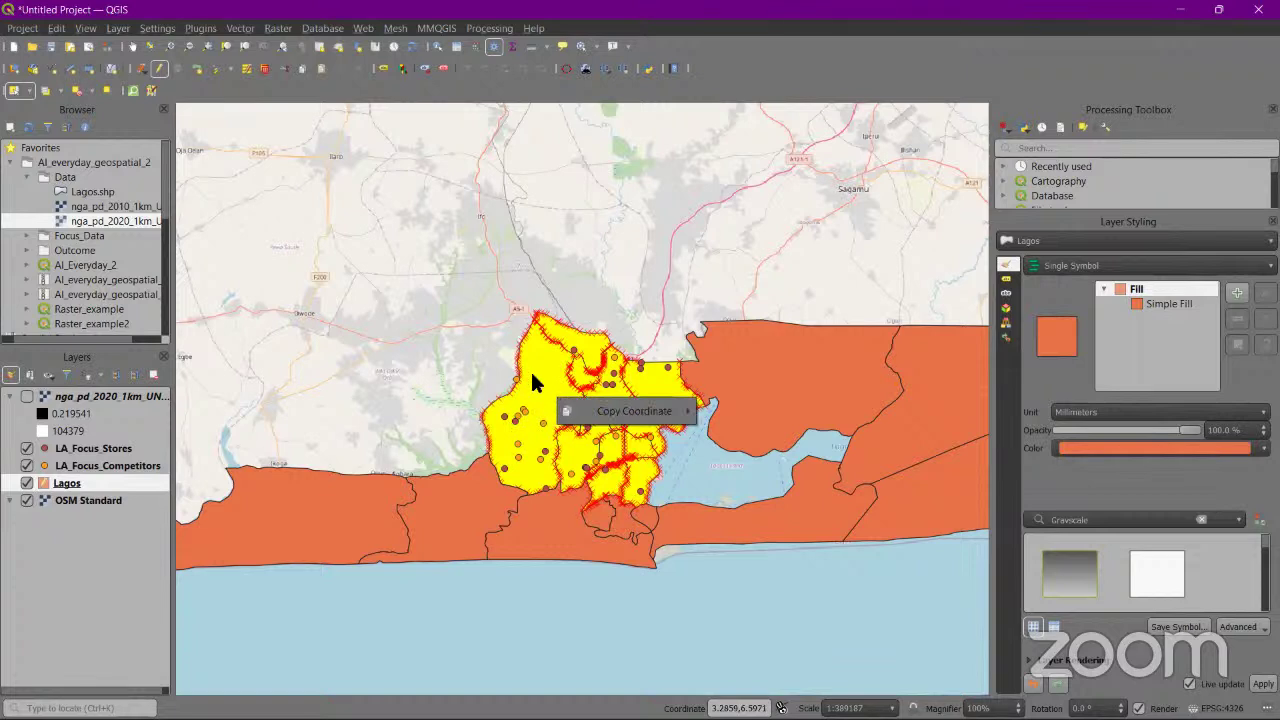
- Reselect every Lagos district that contains store or competitor points, and end editing of the Lagos layer
{"action": "left_click", "coordinate": [532, 377]}
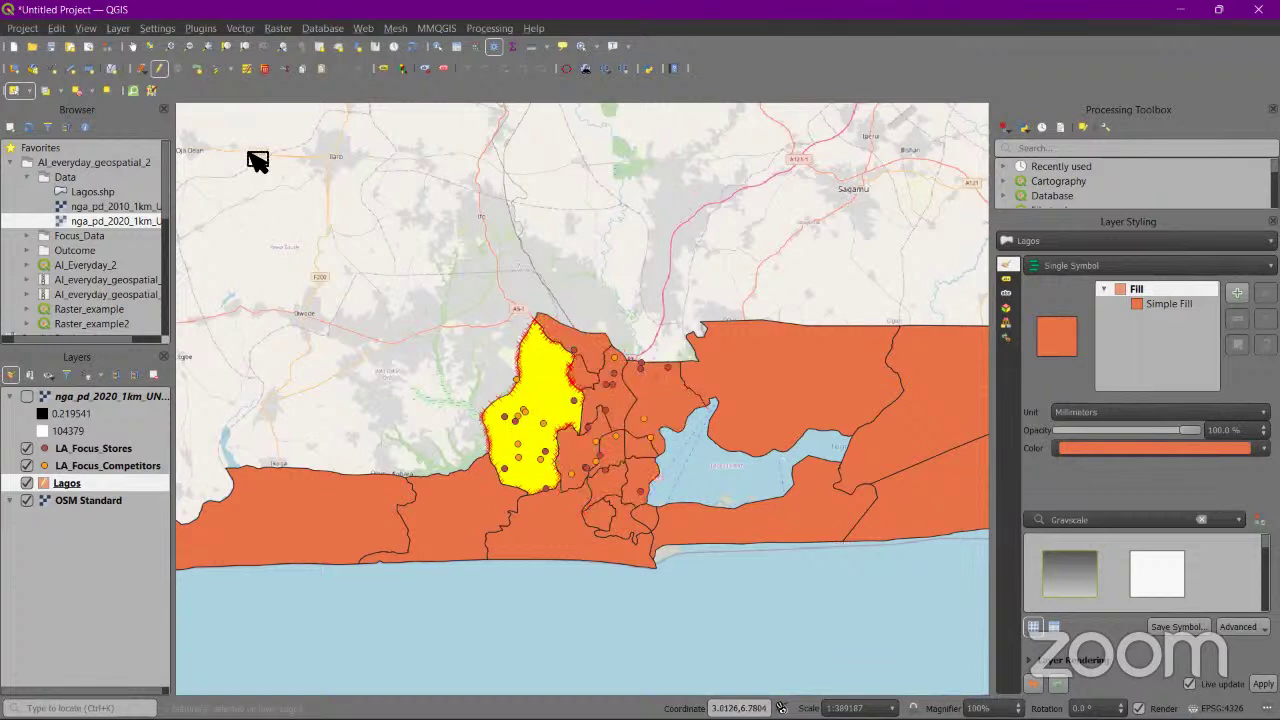
{"action": "left_click", "coordinate": [588, 480], "text": "shift"}
{"action": "left_click", "coordinate": [612, 490], "text": "shift"}
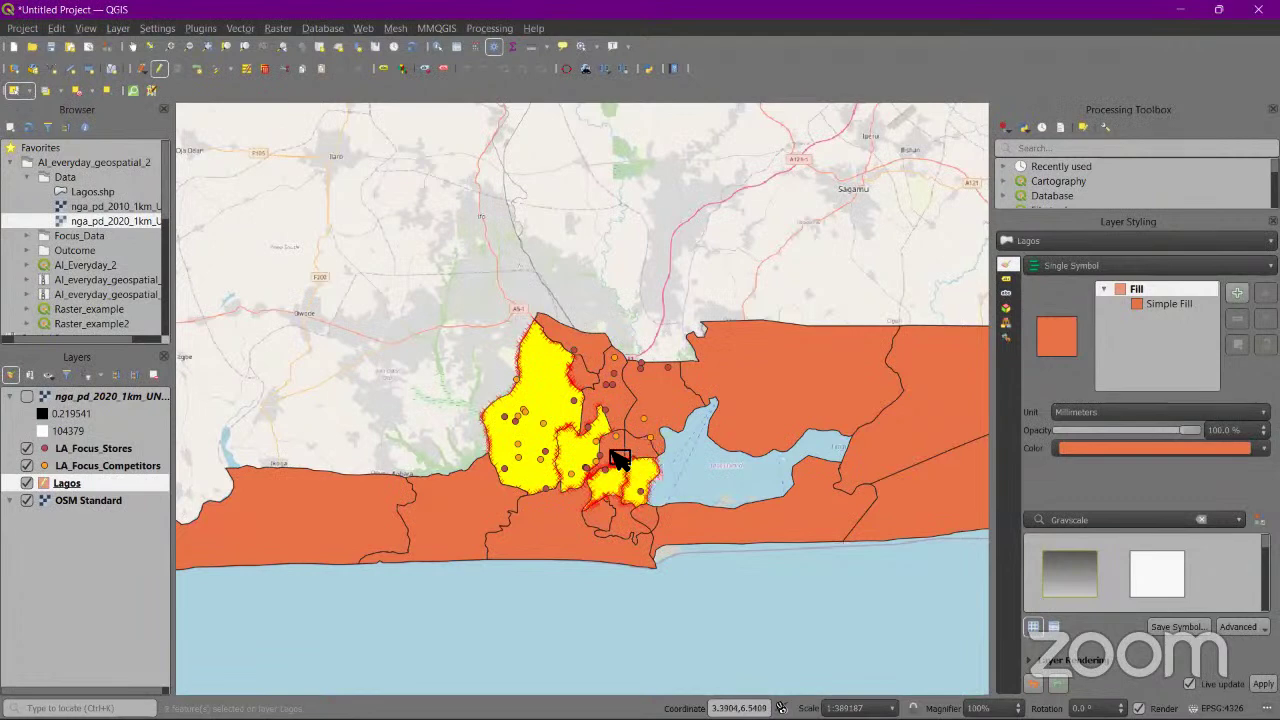
{"action": "left_click", "coordinate": [623, 449], "text": "shift"}
{"action": "left_click", "coordinate": [663, 425], "text": "shift"}
{"action": "left_click", "coordinate": [609, 407], "text": "shift"}
{"action": "left_click", "coordinate": [584, 356], "text": "shift"}
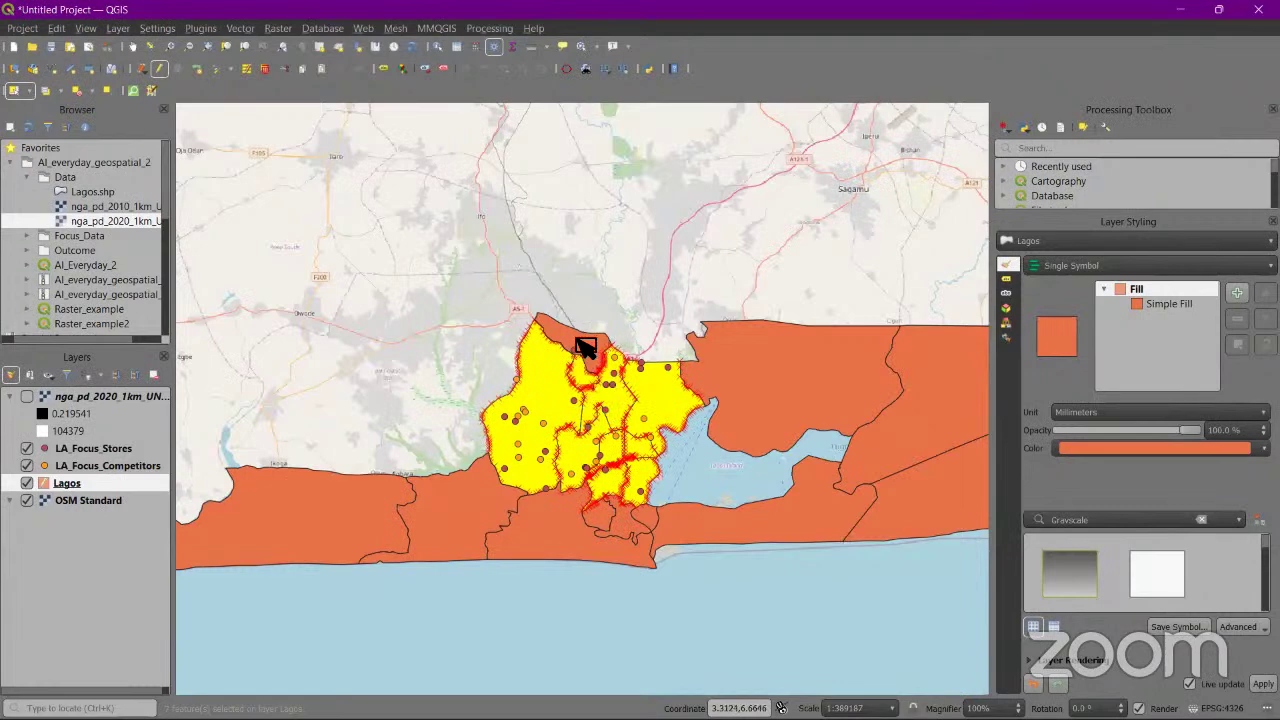
{"action": "left_click", "coordinate": [576, 343], "text": "shift"}
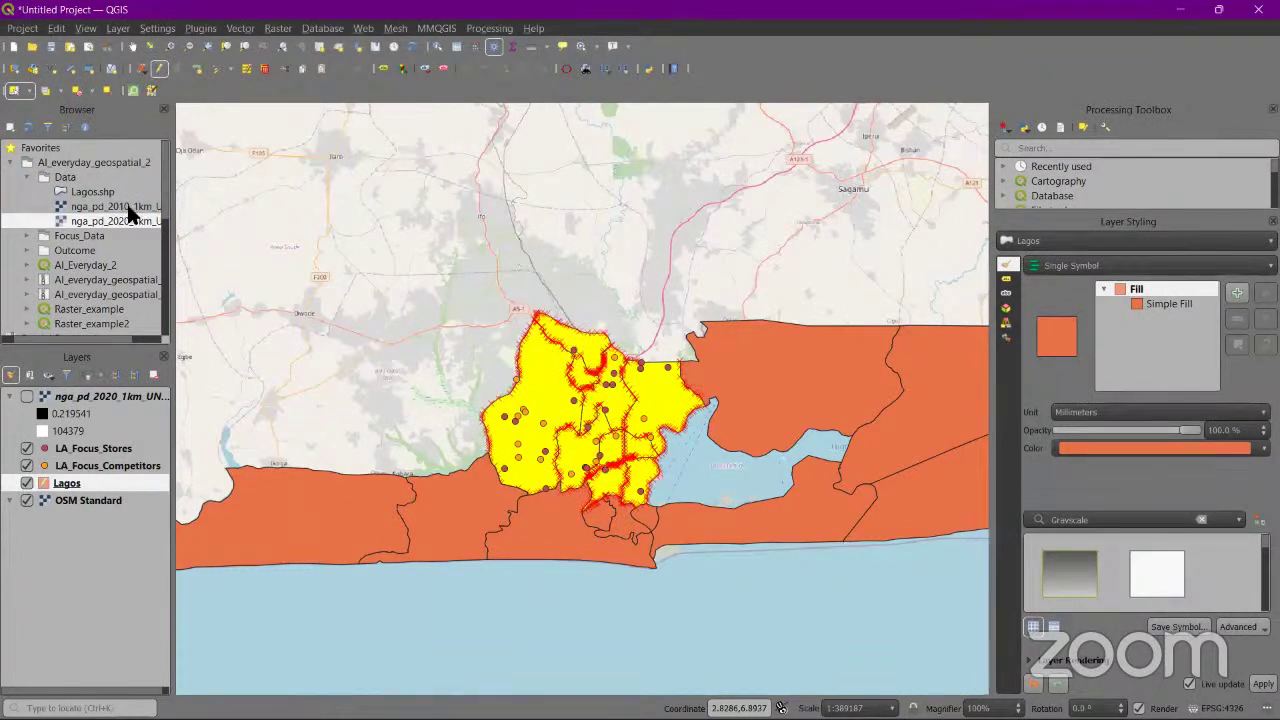
{"action": "left_click", "coordinate": [158, 67]}
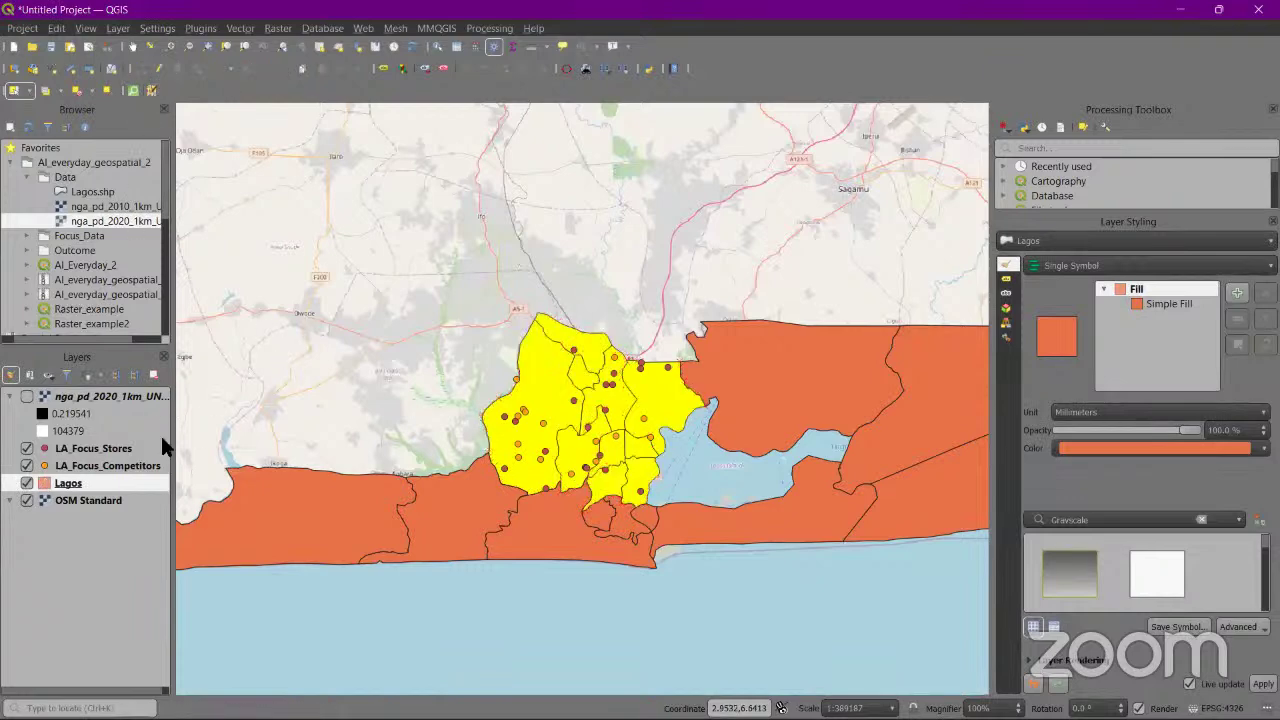
- Start exporting only the selected Lagos features as an ESRI Shapefile and create a folder named New inside Focus_Data for it
{"action": "right_click", "coordinate": [92, 485]}
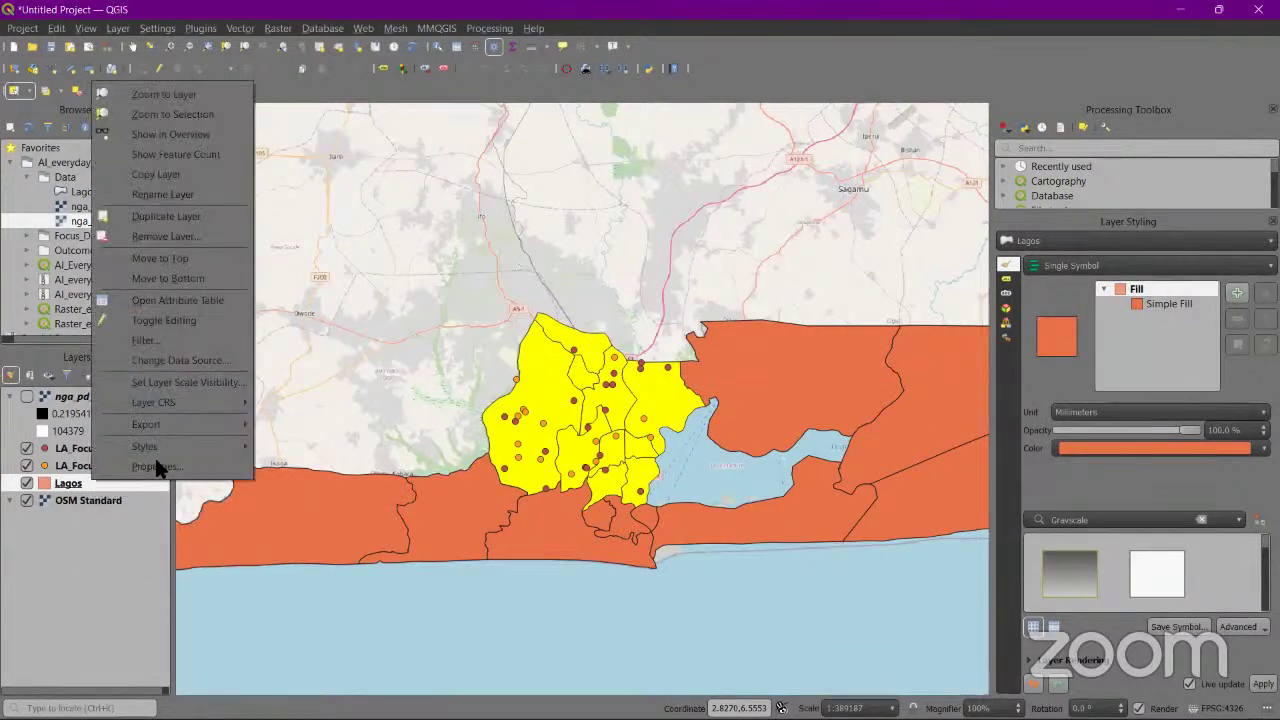
{"action": "mouse_move", "coordinate": [177, 433]}
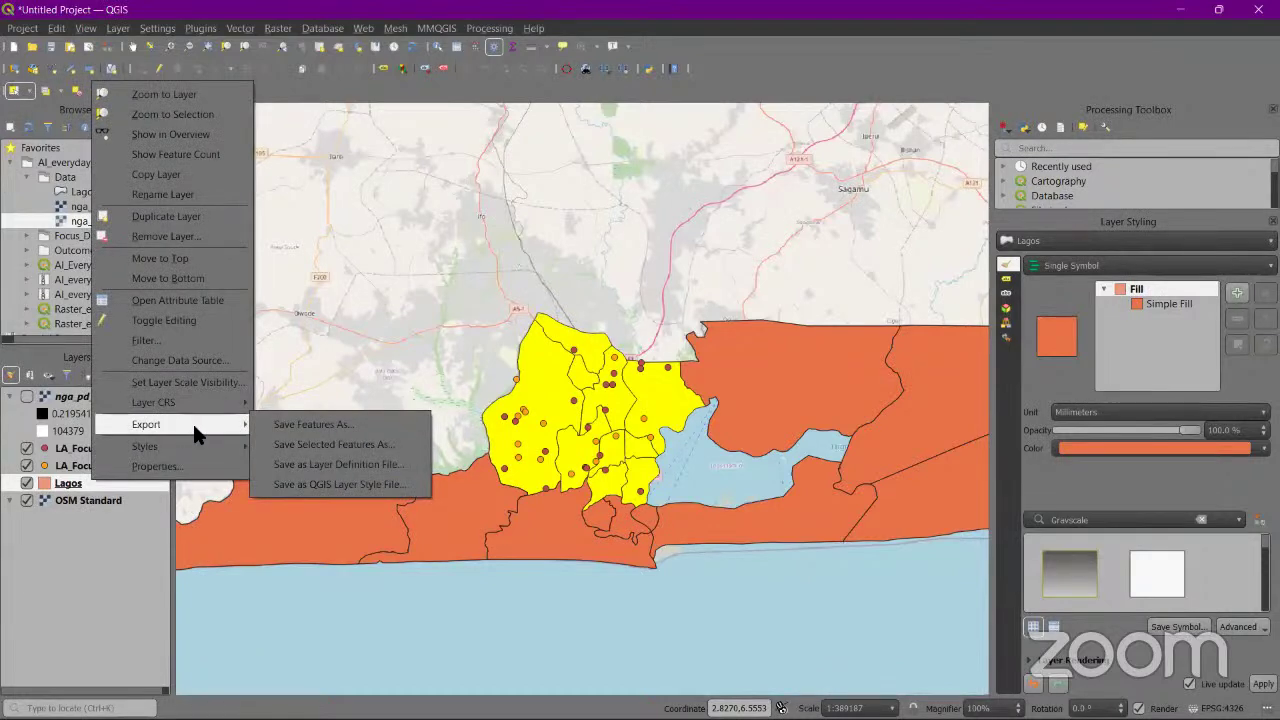
{"action": "left_click", "coordinate": [319, 447]}
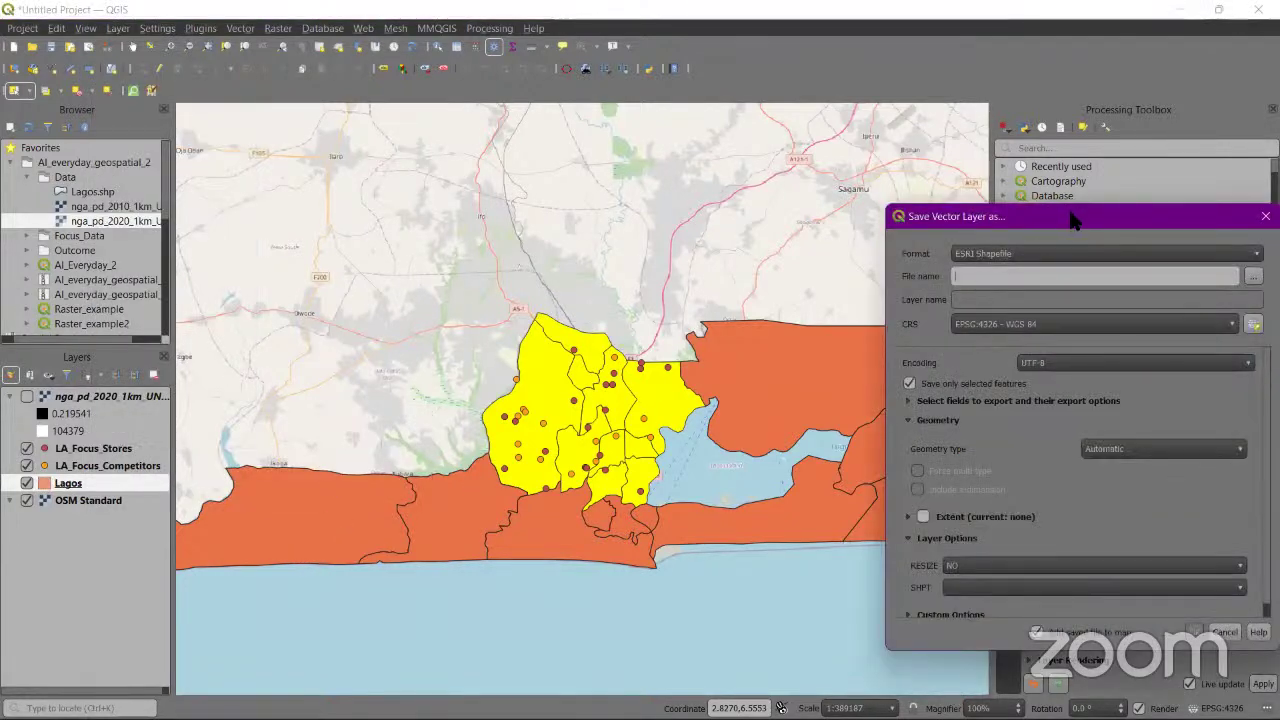
{"action": "left_click_drag", "start_coordinate": [1058, 210], "coordinate": [849, 173]}
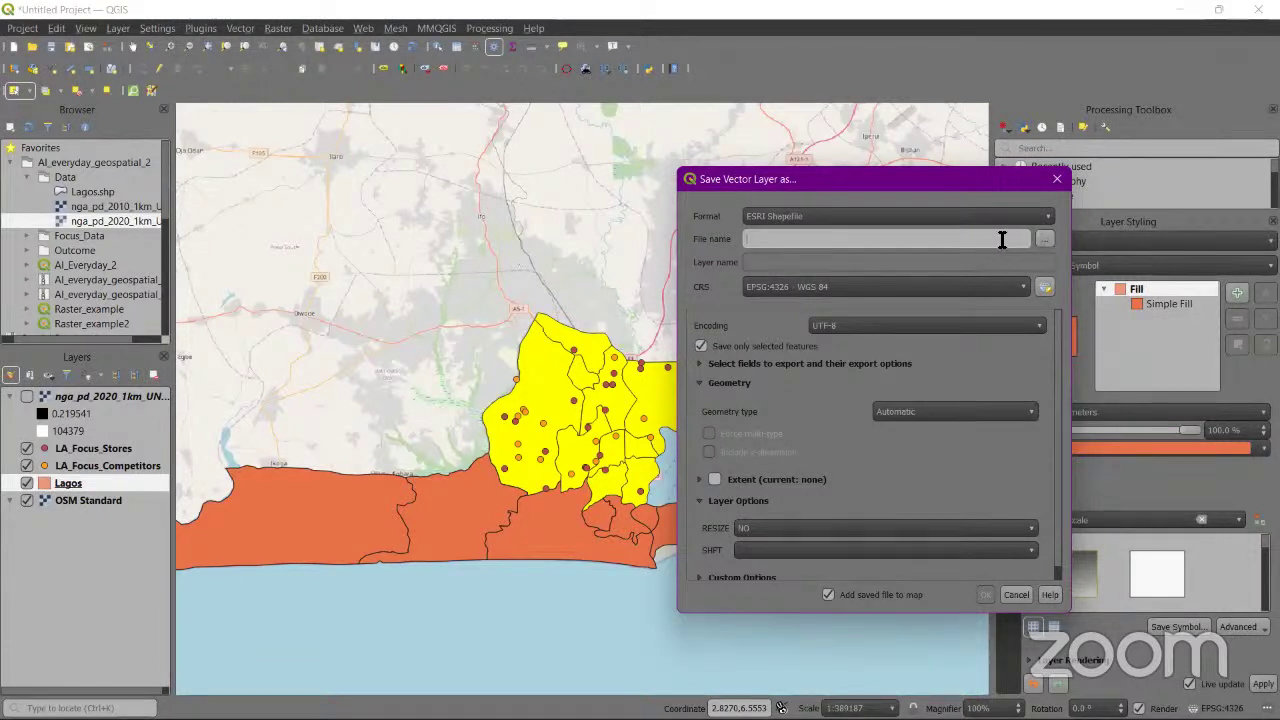
{"action": "left_click", "coordinate": [1044, 240]}
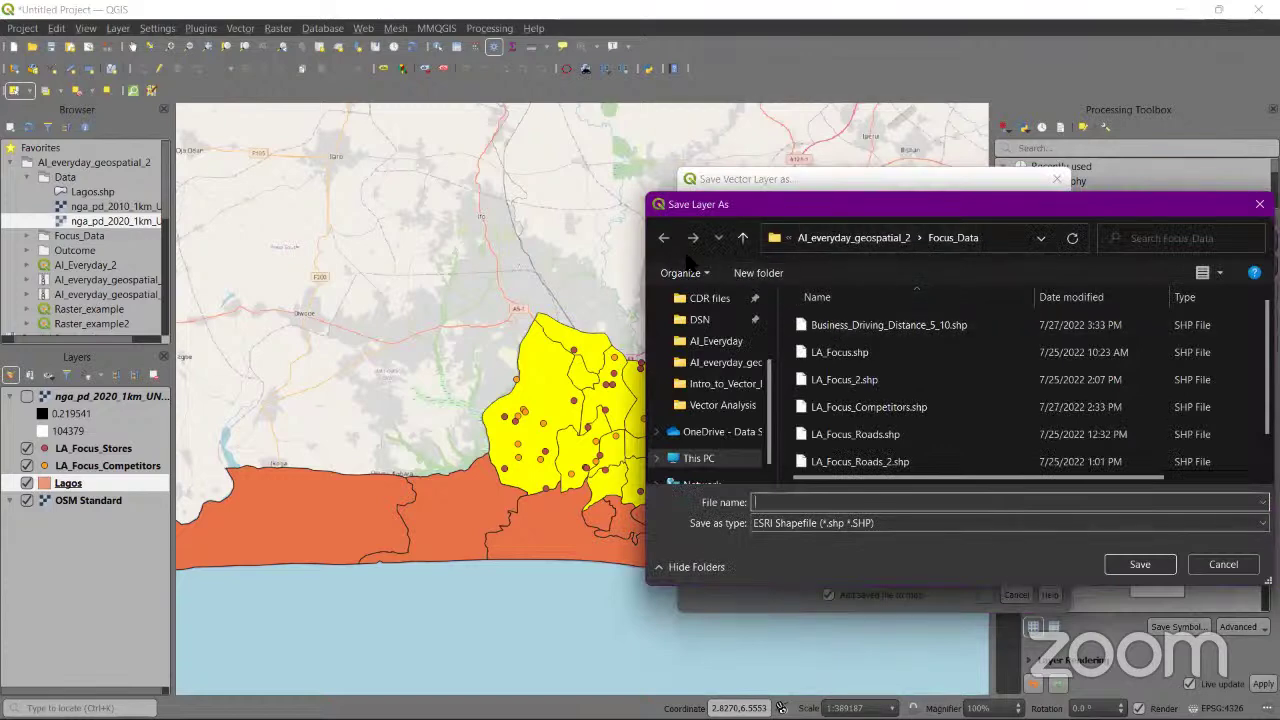
{"action": "left_click", "coordinate": [748, 273]}
{"action": "type", "text": "N"}
{"action": "key", "text": "Return"}
{"action": "key", "text": "Return"}
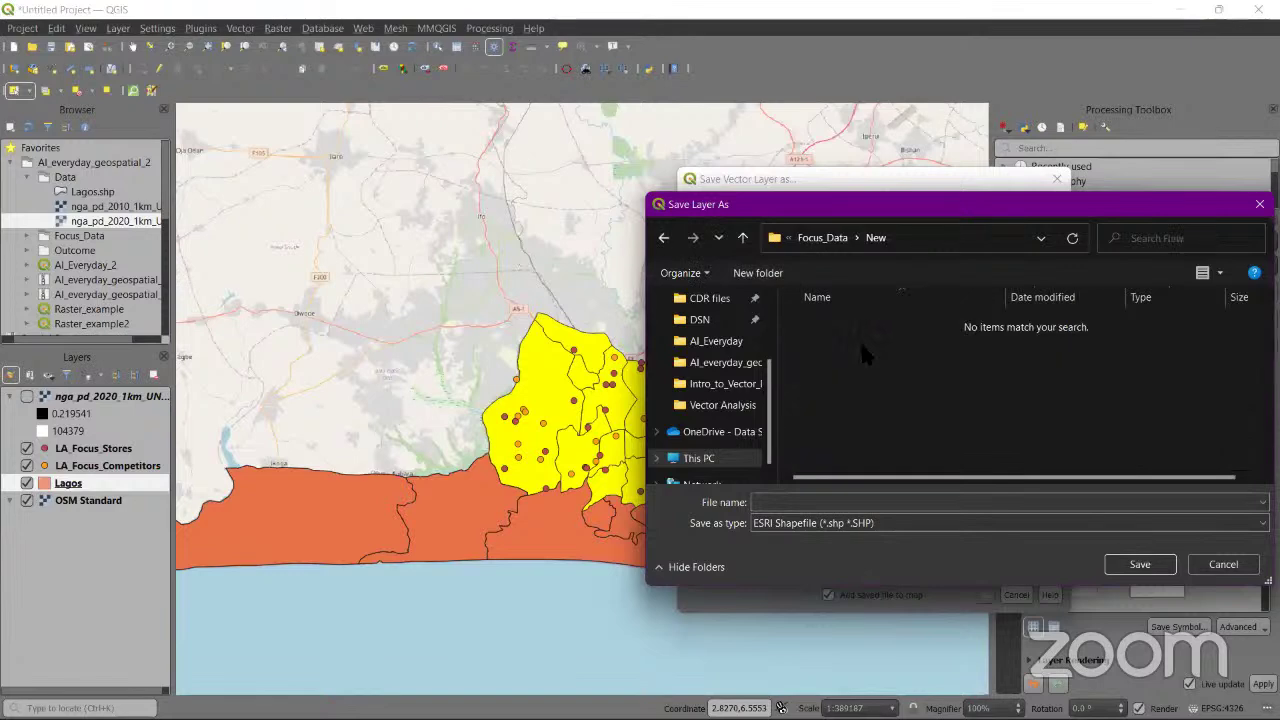
- Save the selected districts as LA_Focus in the New folder and hide the original Lagos layer
{"action": "left_click", "coordinate": [808, 500]}
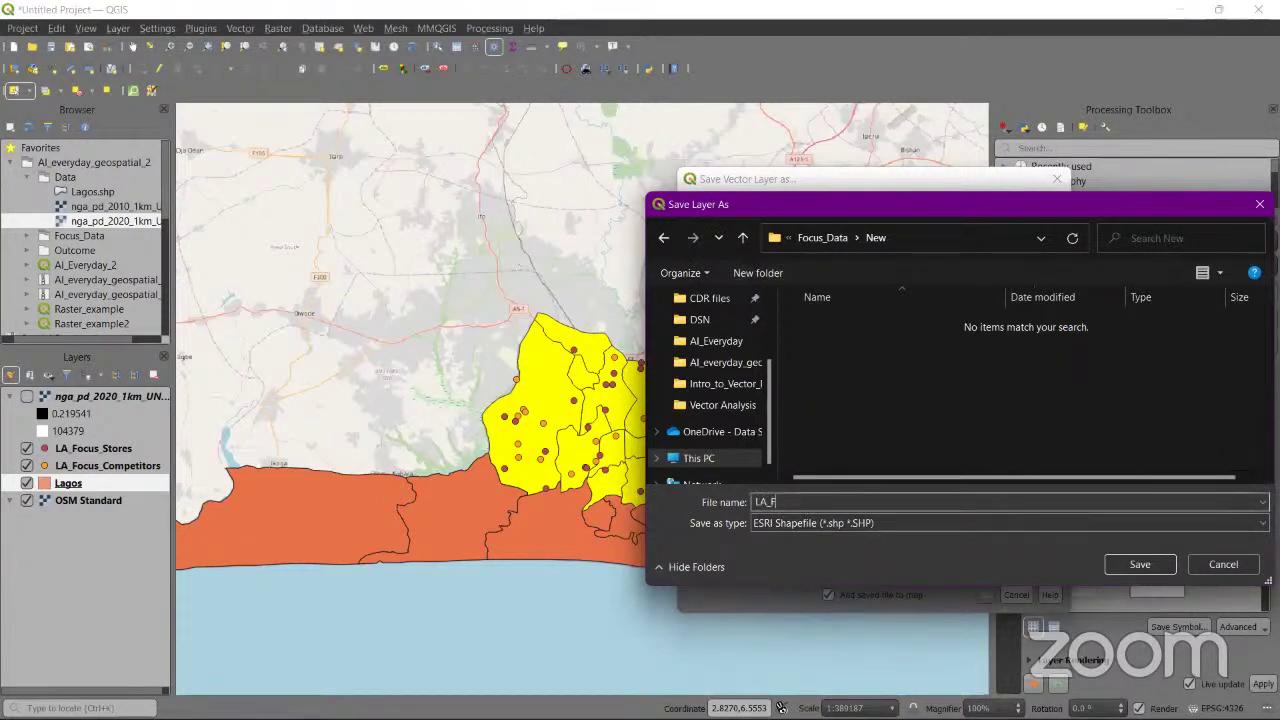
{"action": "left_click", "coordinate": [1110, 566]}
{"action": "left_click", "coordinate": [986, 595]}
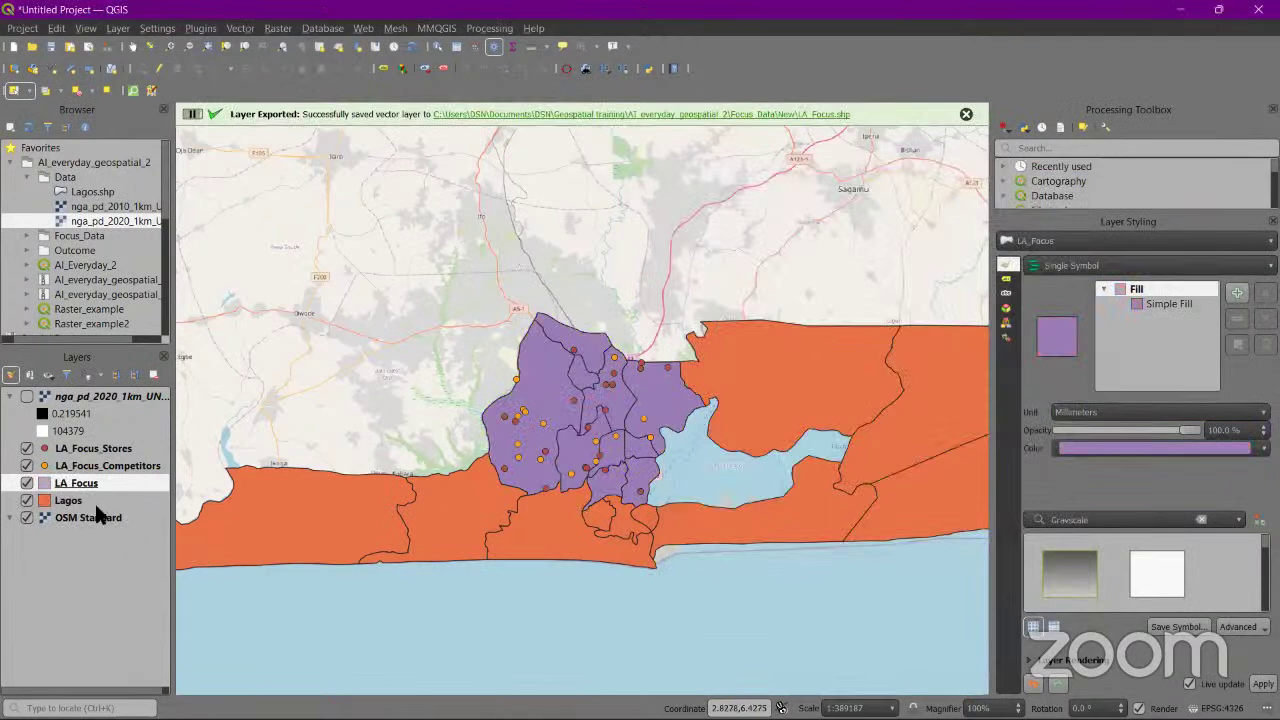
{"action": "left_click", "coordinate": [28, 500]}
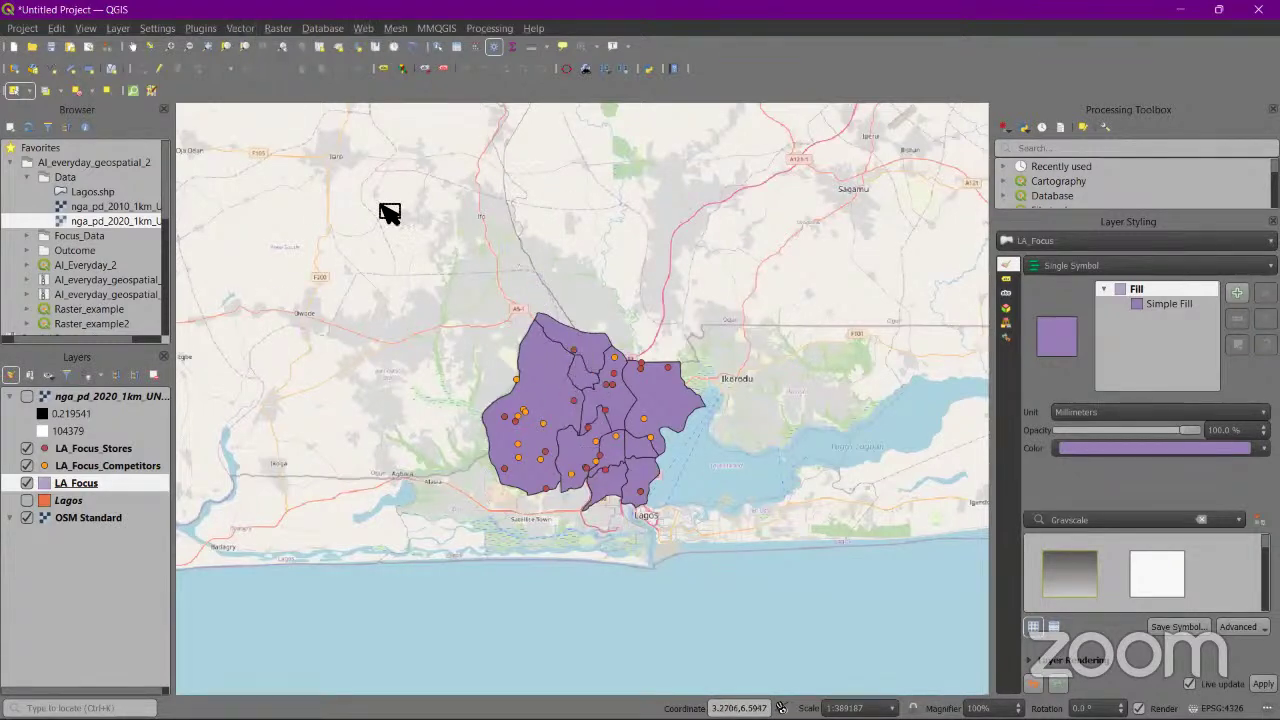
- Run Merge Vector Layers on LA_Focus alone with destination CRS EPSG:4326 - WGS 84, output as a temporary layer
{"action": "left_click", "coordinate": [240, 29]}
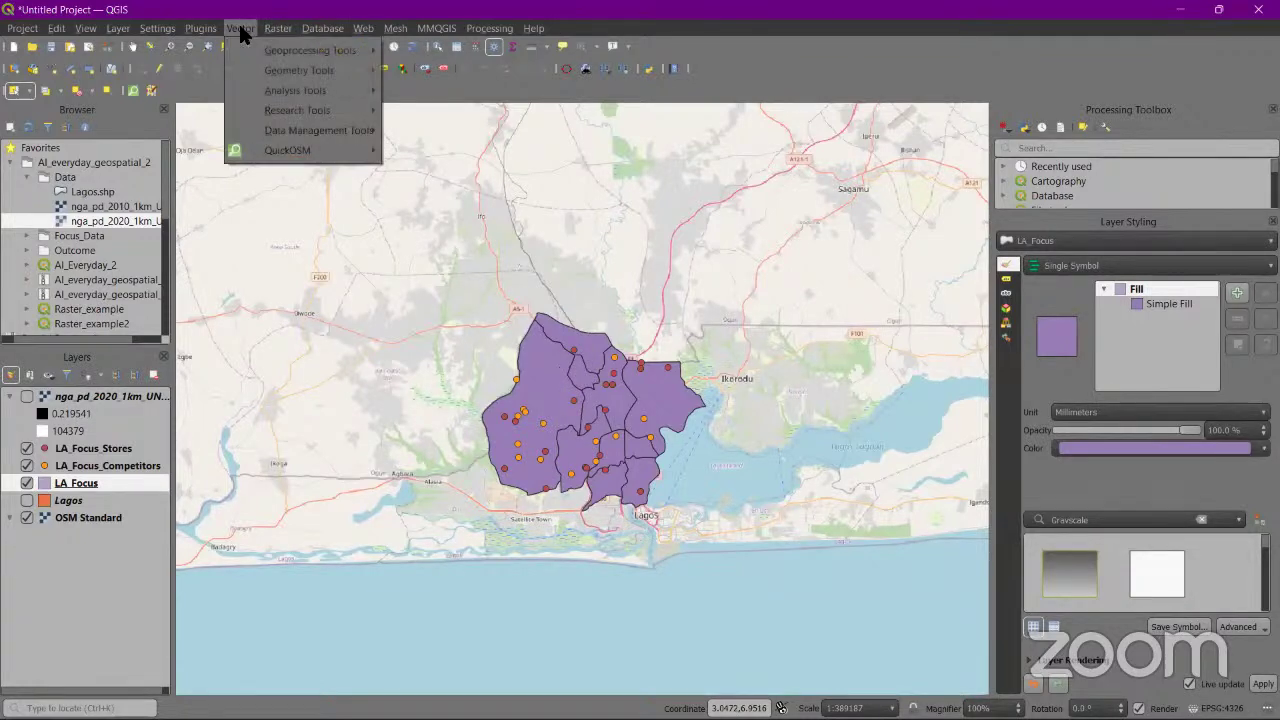
{"action": "mouse_move", "coordinate": [257, 119]}
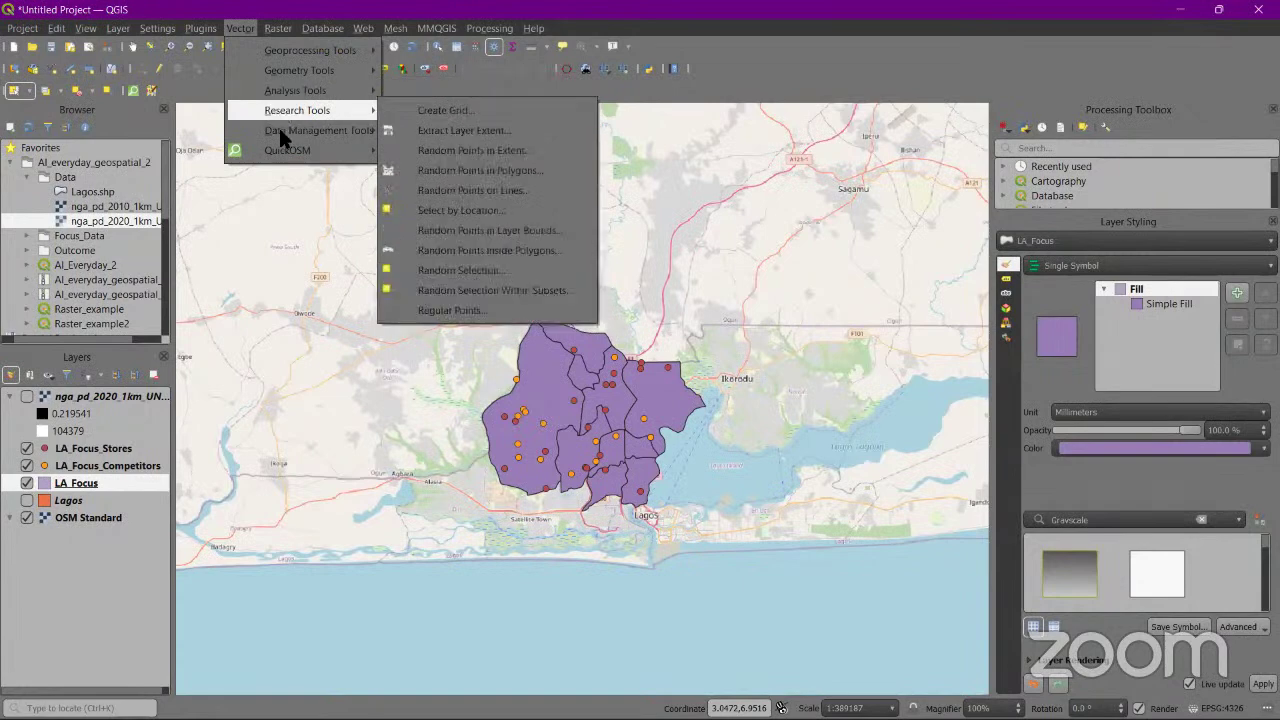
{"action": "mouse_move", "coordinate": [285, 139]}
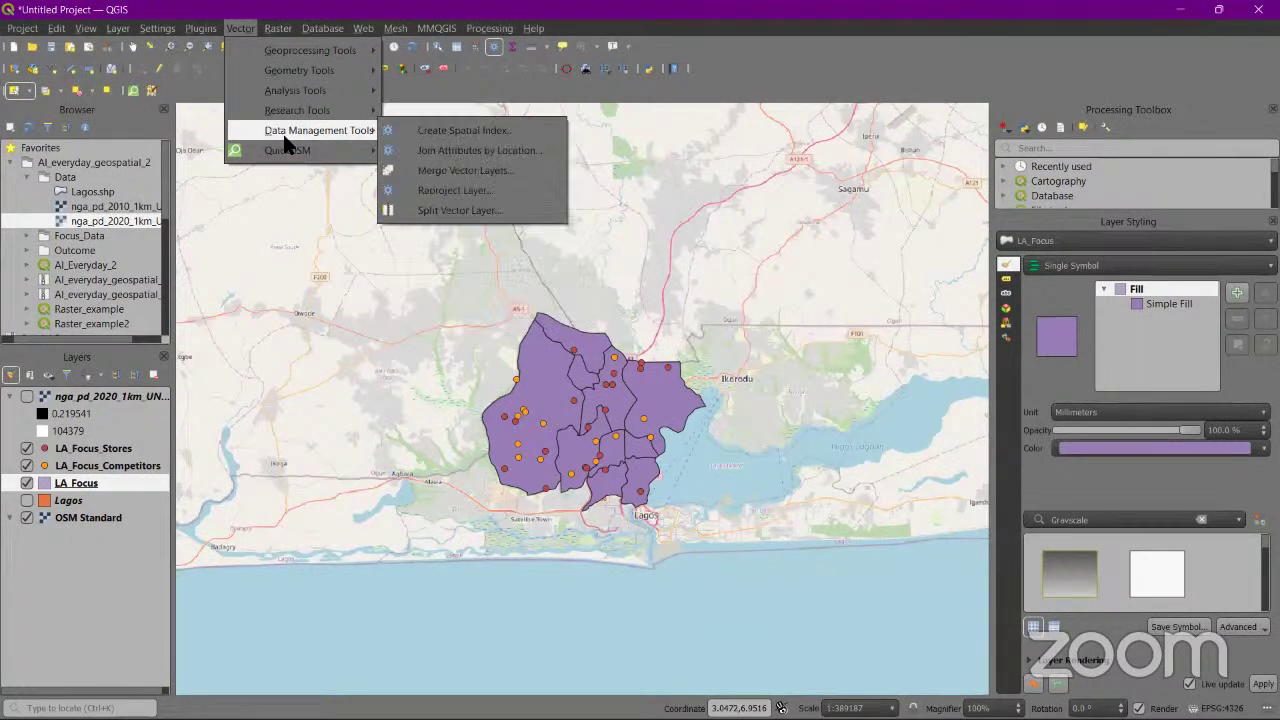
{"action": "left_click", "coordinate": [414, 172]}
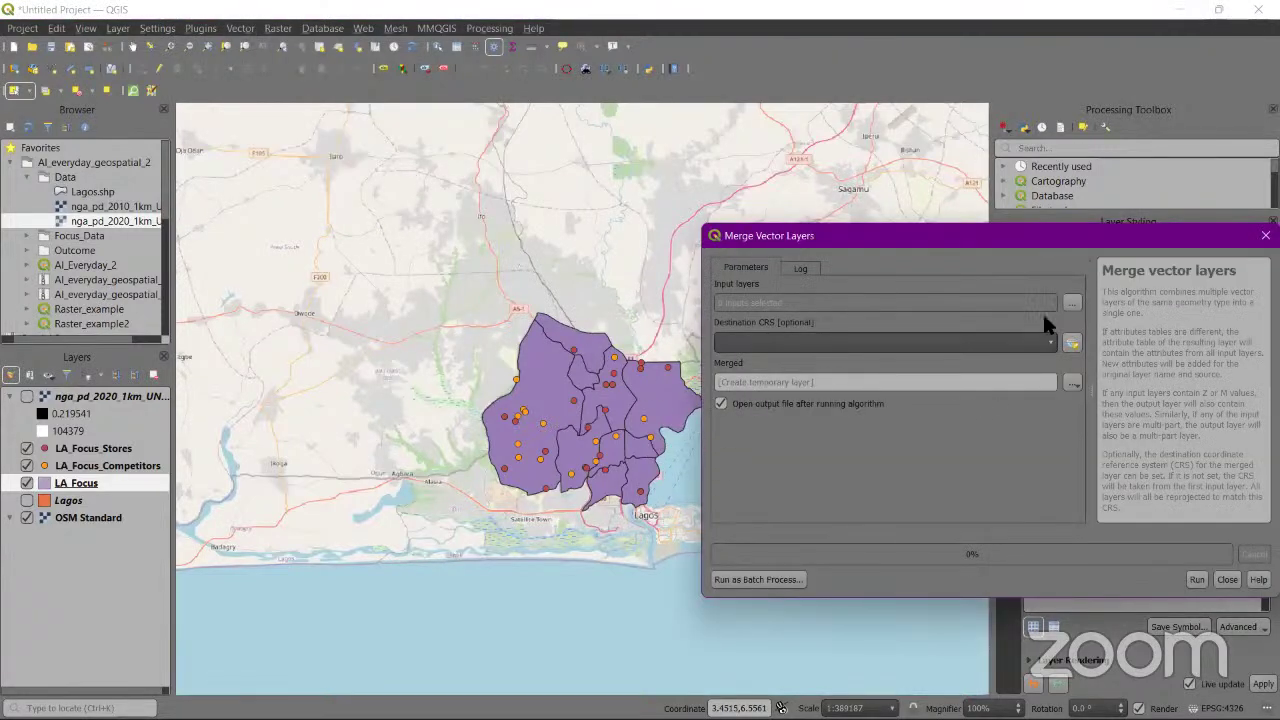
{"action": "left_click", "coordinate": [1072, 302]}
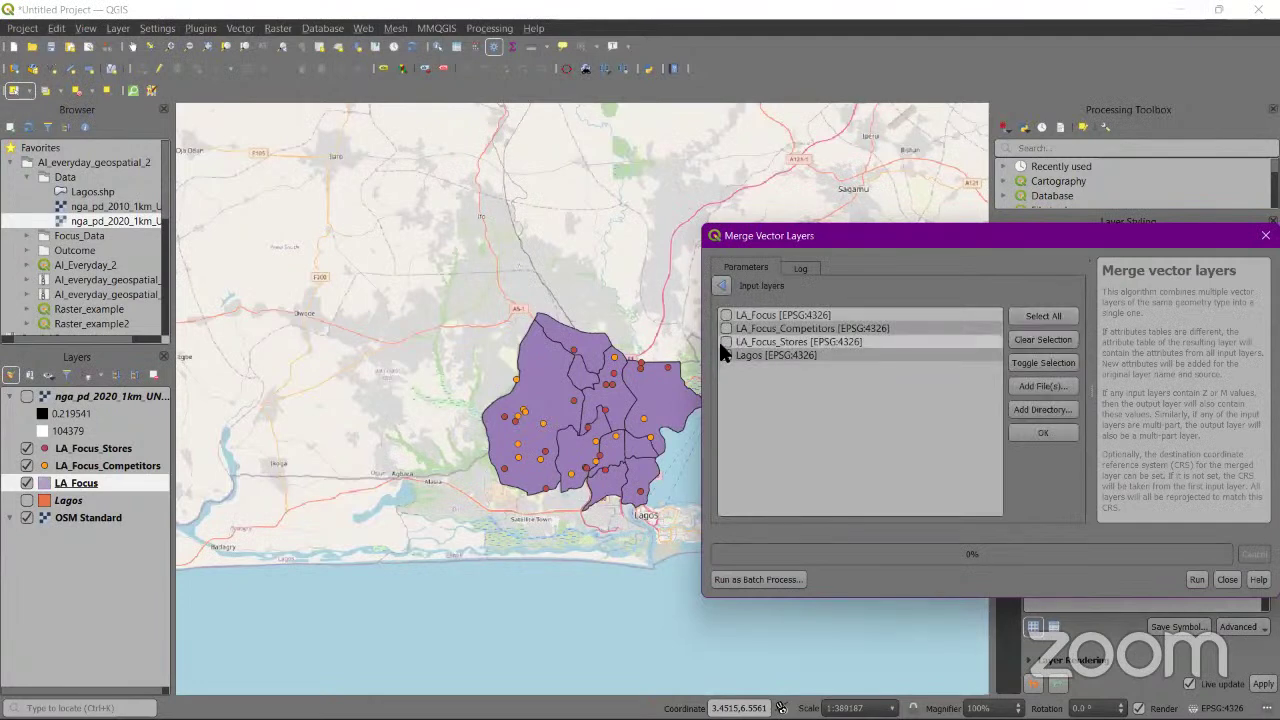
{"action": "left_click", "coordinate": [726, 315]}
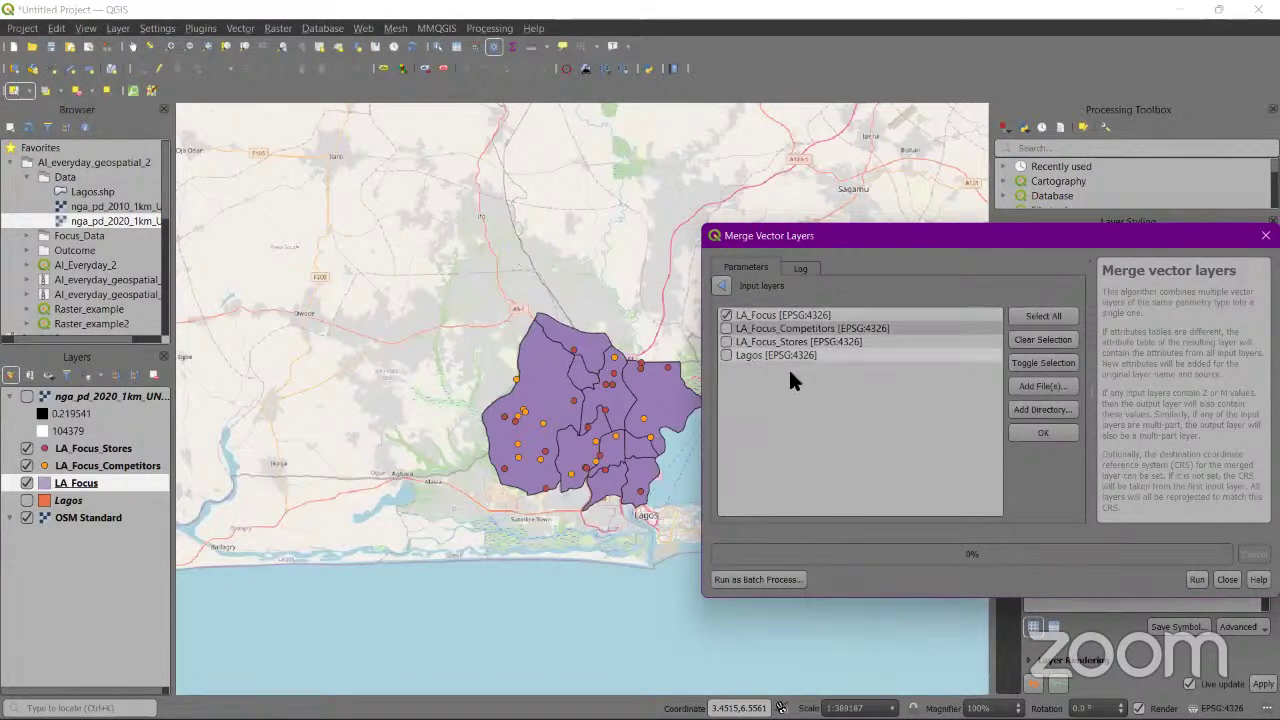
{"action": "left_click", "coordinate": [1038, 434]}
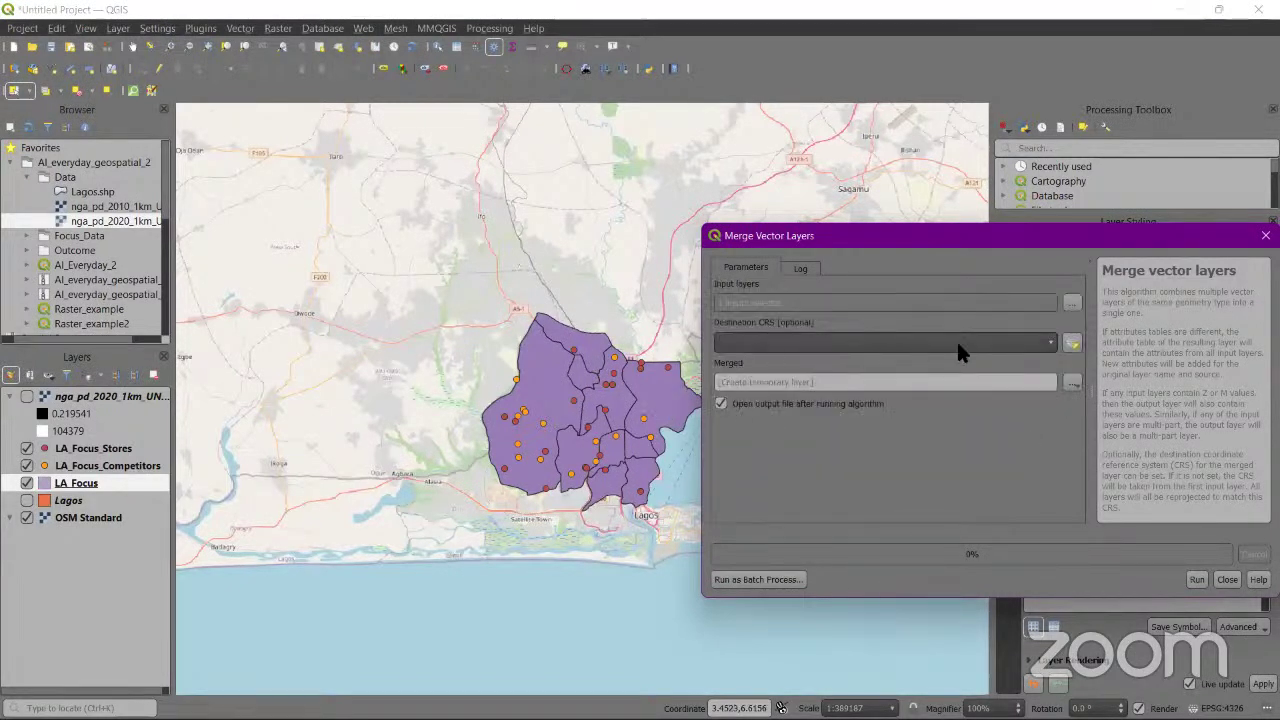
{"action": "left_click", "coordinate": [1048, 343]}
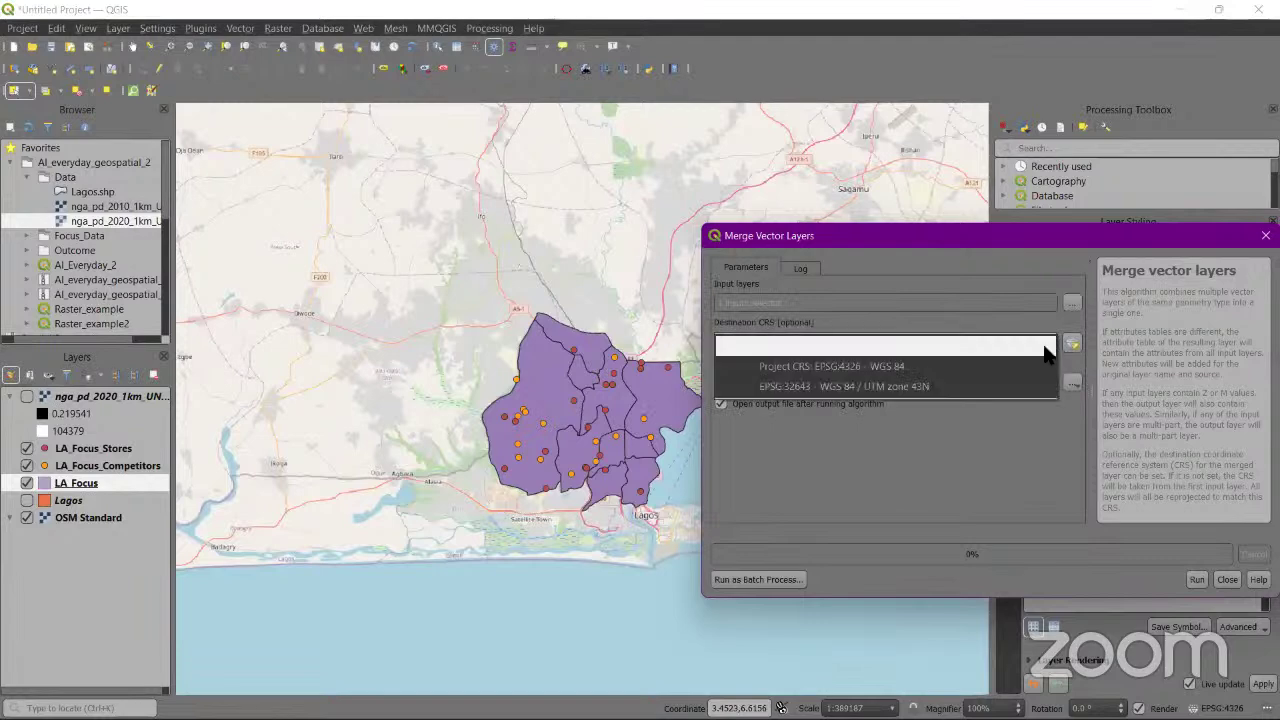
{"action": "left_click", "coordinate": [920, 367]}
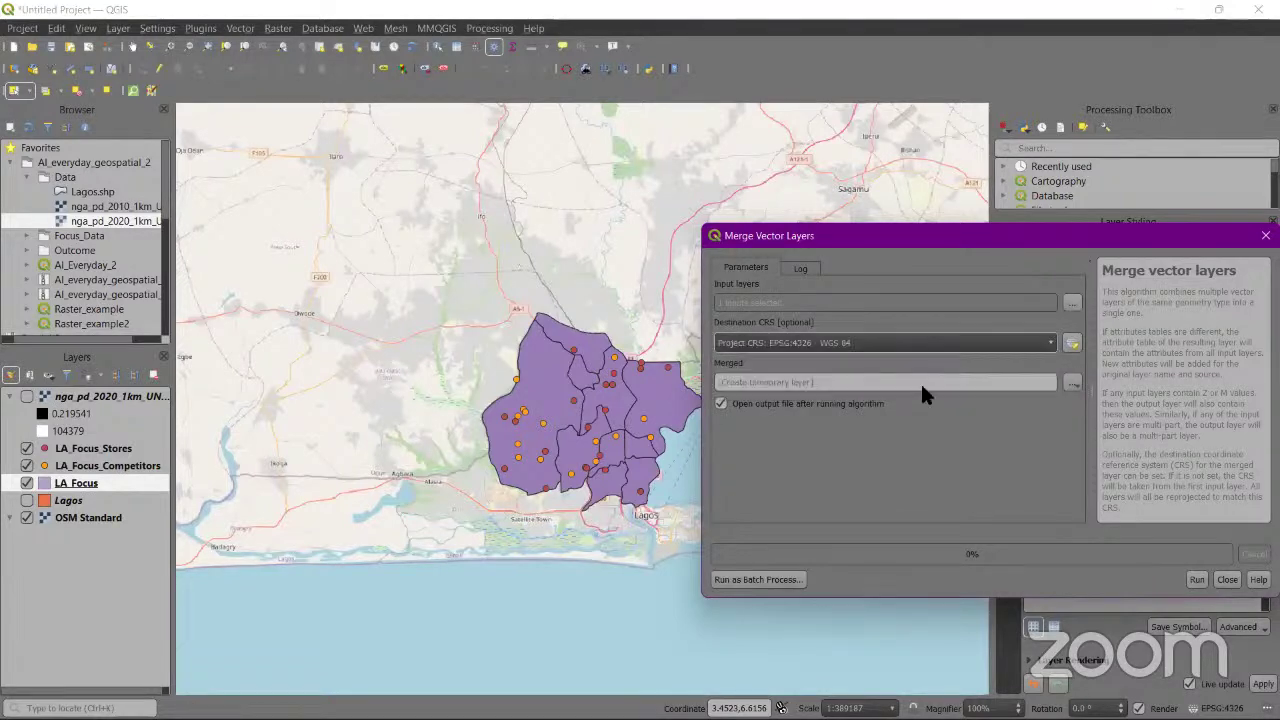
{"action": "left_click", "coordinate": [1199, 578]}
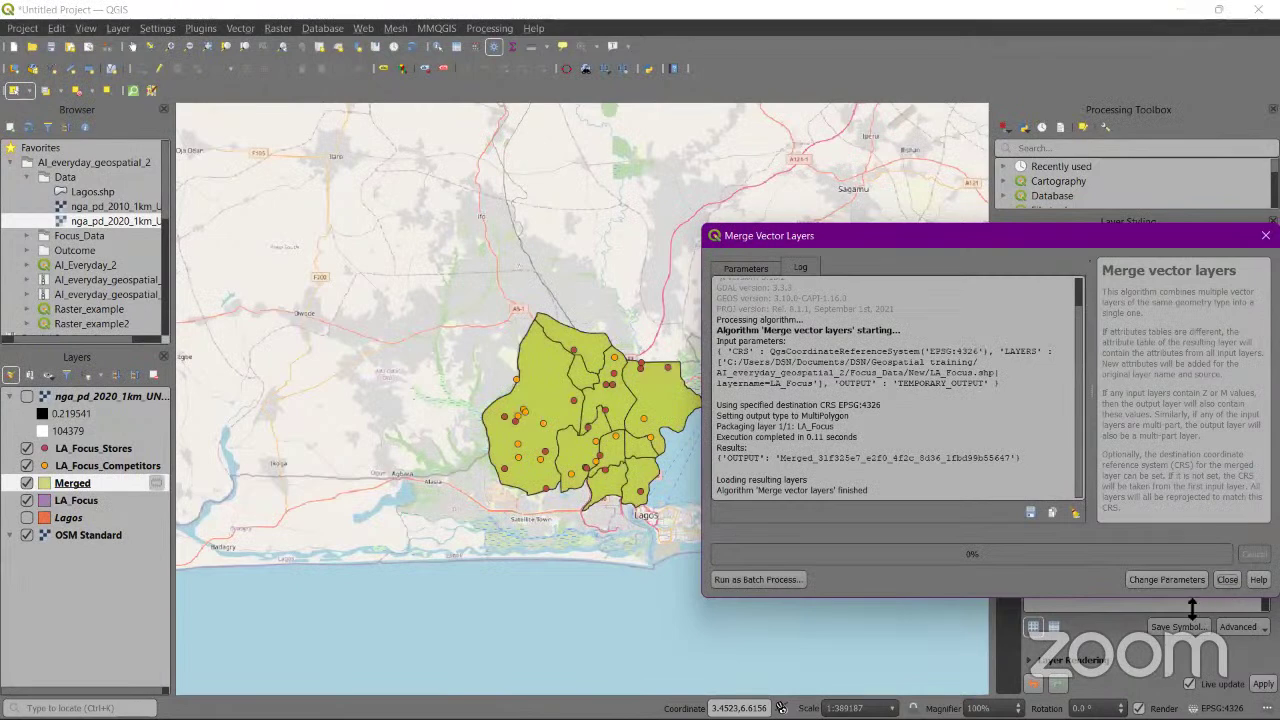
{"action": "left_click", "coordinate": [1228, 579]}
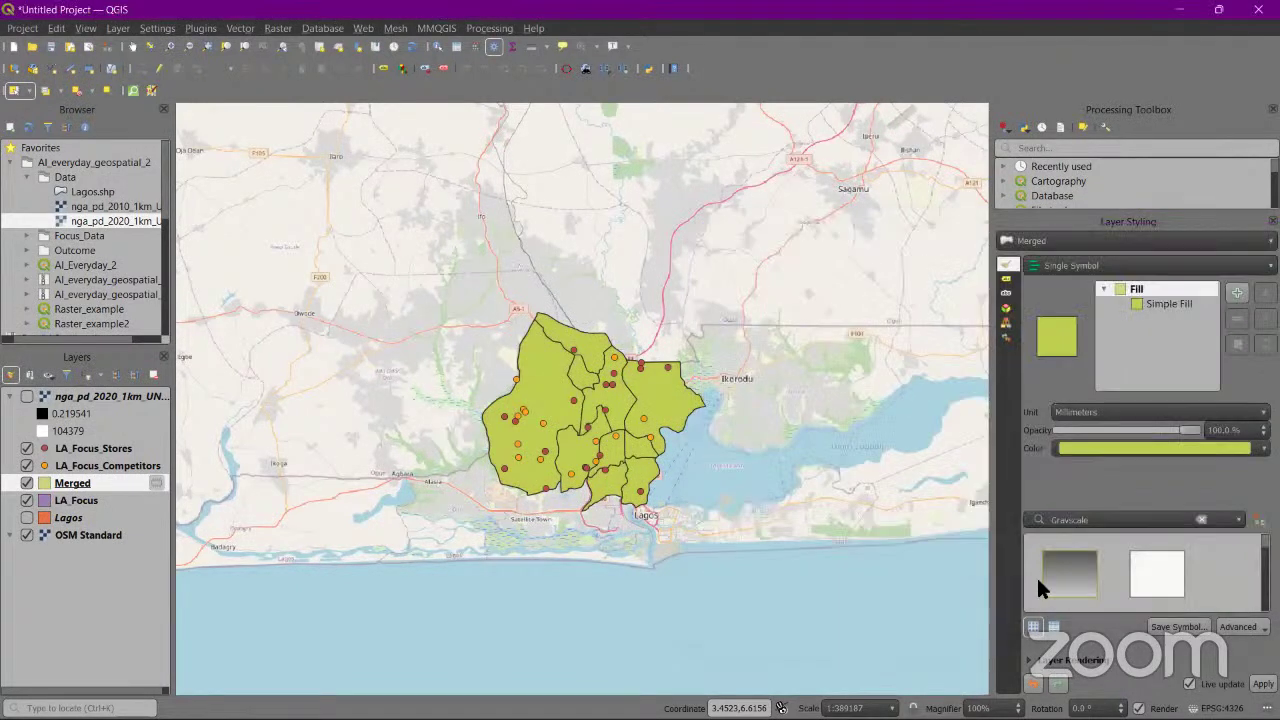
- Move the Merged layer below LA_Focus and hide it, and show the nga_pd_2020 population raster
{"action": "left_click", "coordinate": [28, 500]}
{"action": "mouse_move", "coordinate": [80, 485]}
{"action": "left_mouse_down"}
{"action": "mouse_move", "coordinate": [118, 537]}
{"action": "mouse_move", "coordinate": [80, 512]}
{"action": "left_mouse_up"}
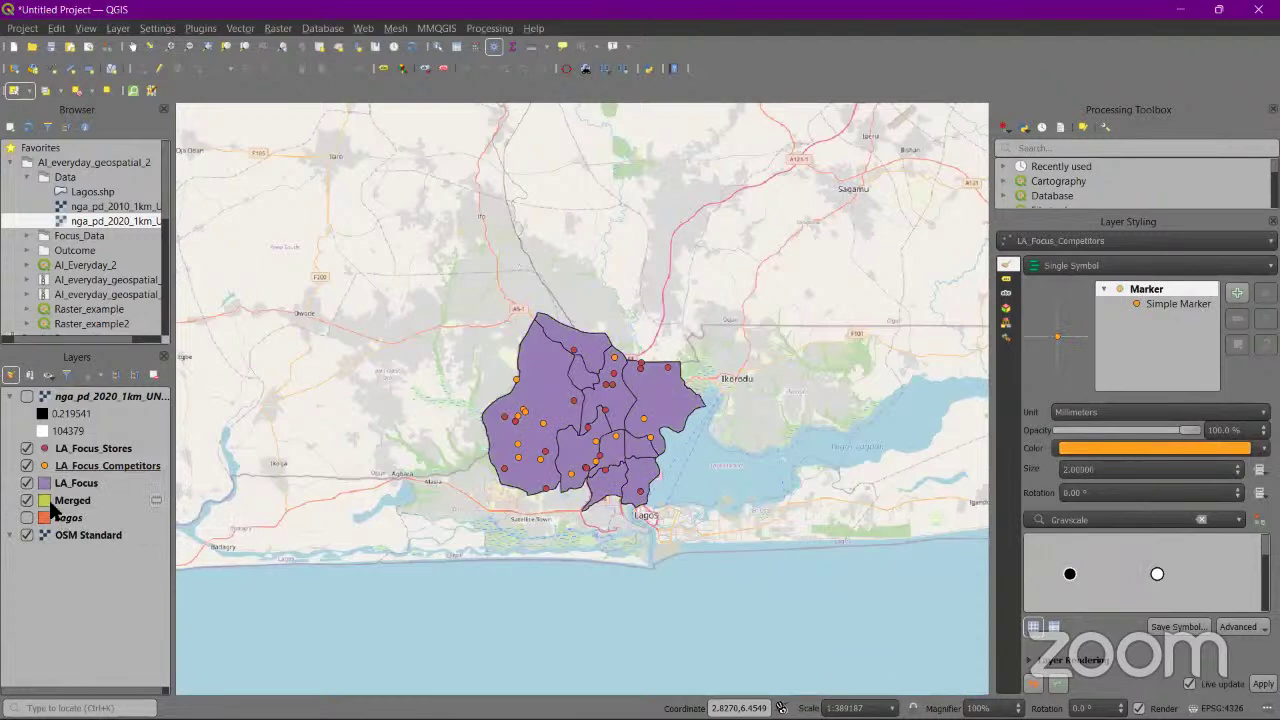
{"action": "left_click", "coordinate": [27, 500]}
{"action": "left_click", "coordinate": [27, 397]}
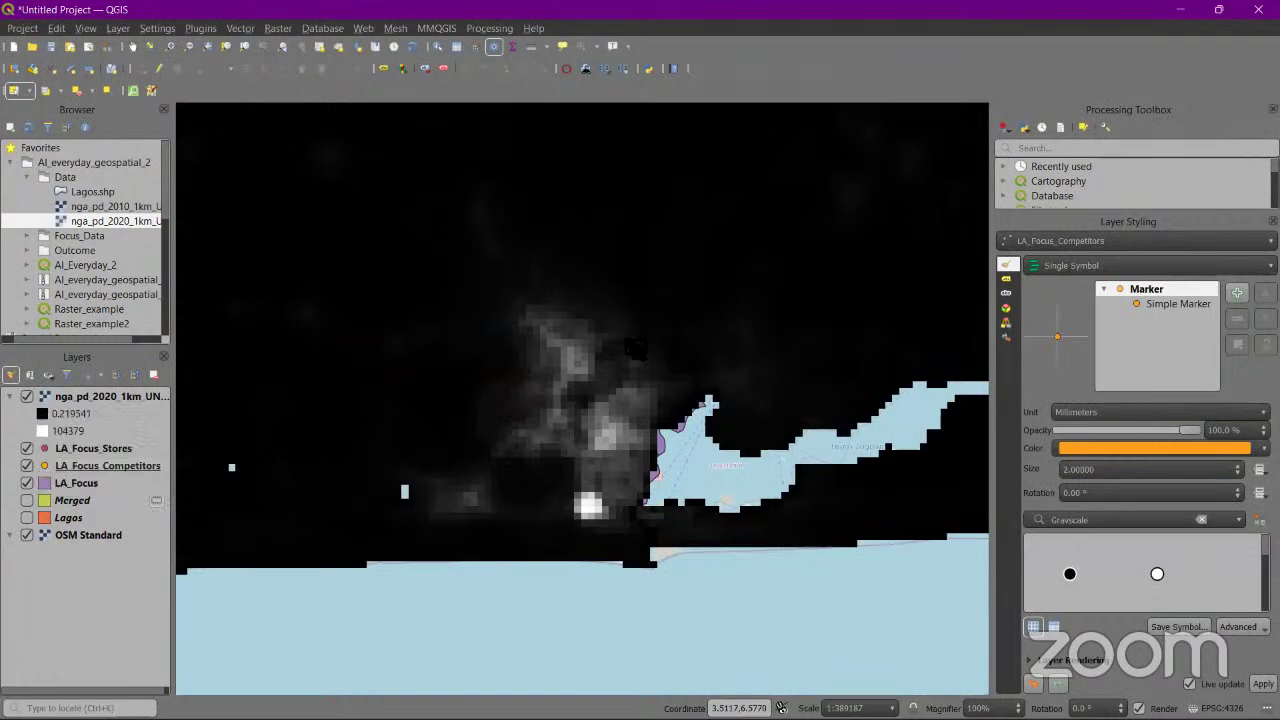
{"action": "left_click", "coordinate": [27, 534]}
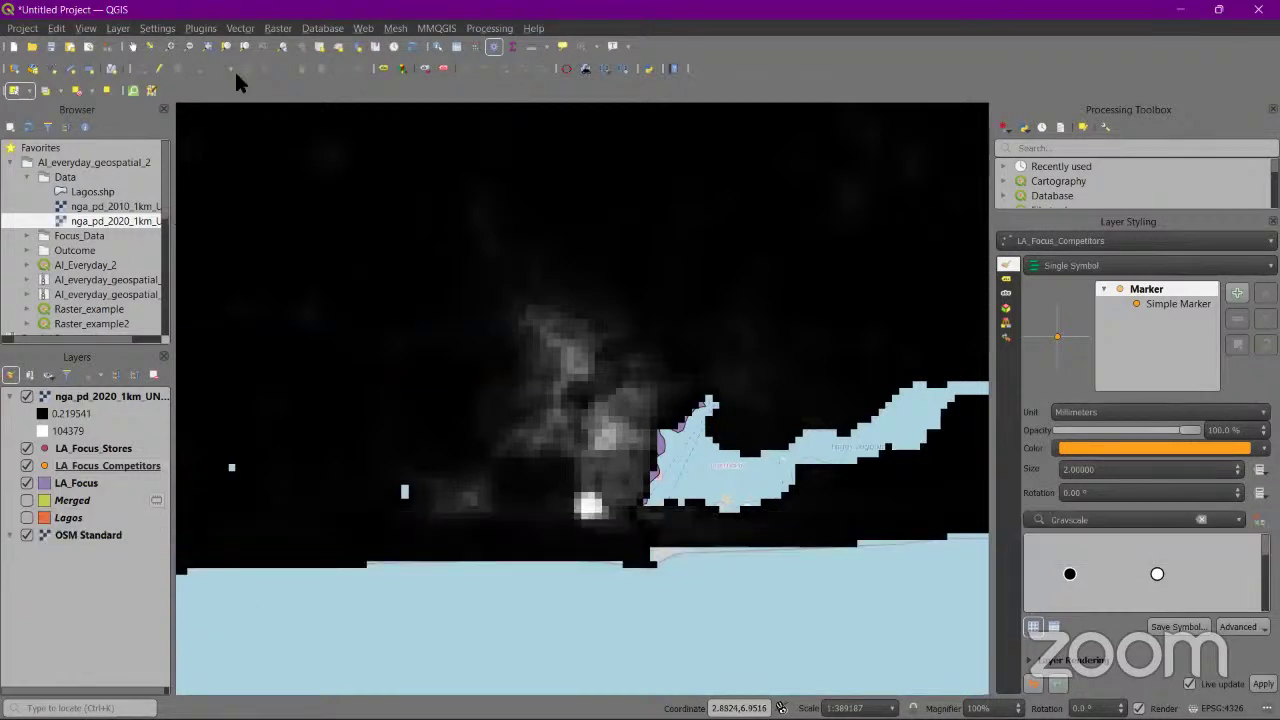
- Set up Clip Raster by Mask Layer with nga_pd_2020_1km_UNadj as the input layer and LA_Focus as the mask layer
{"action": "left_click", "coordinate": [276, 28]}
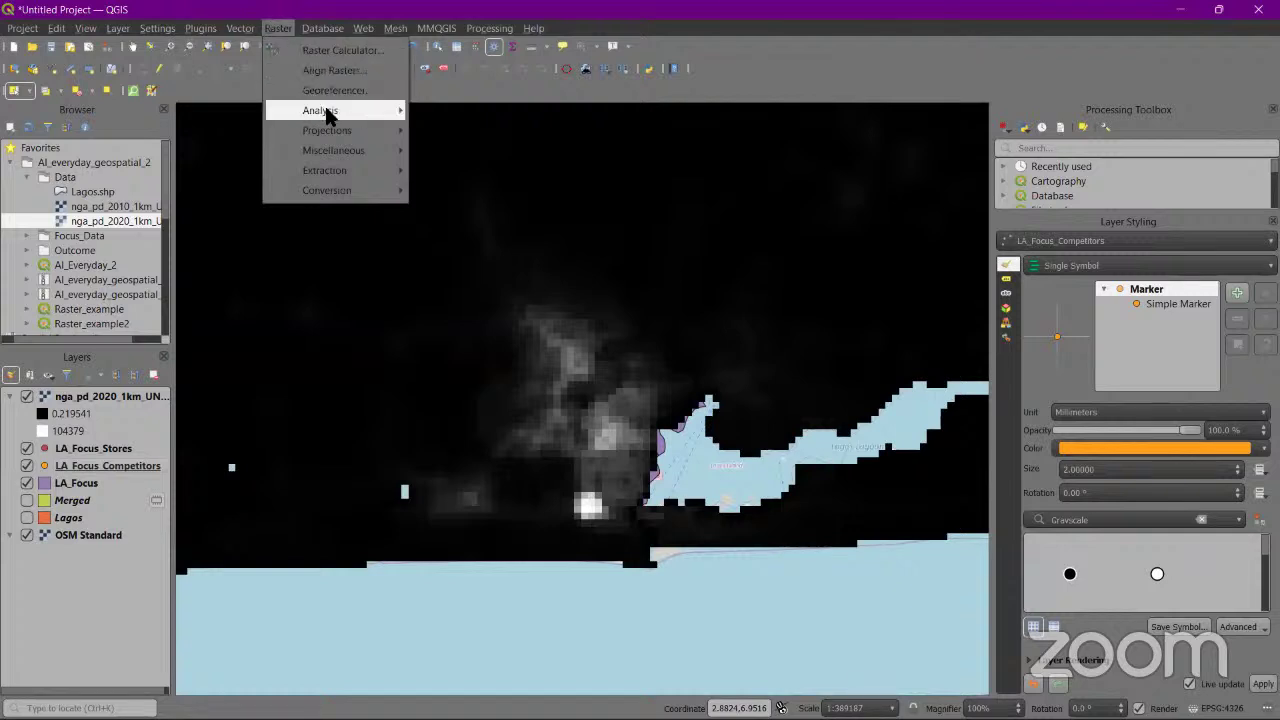
{"action": "mouse_move", "coordinate": [355, 171]}
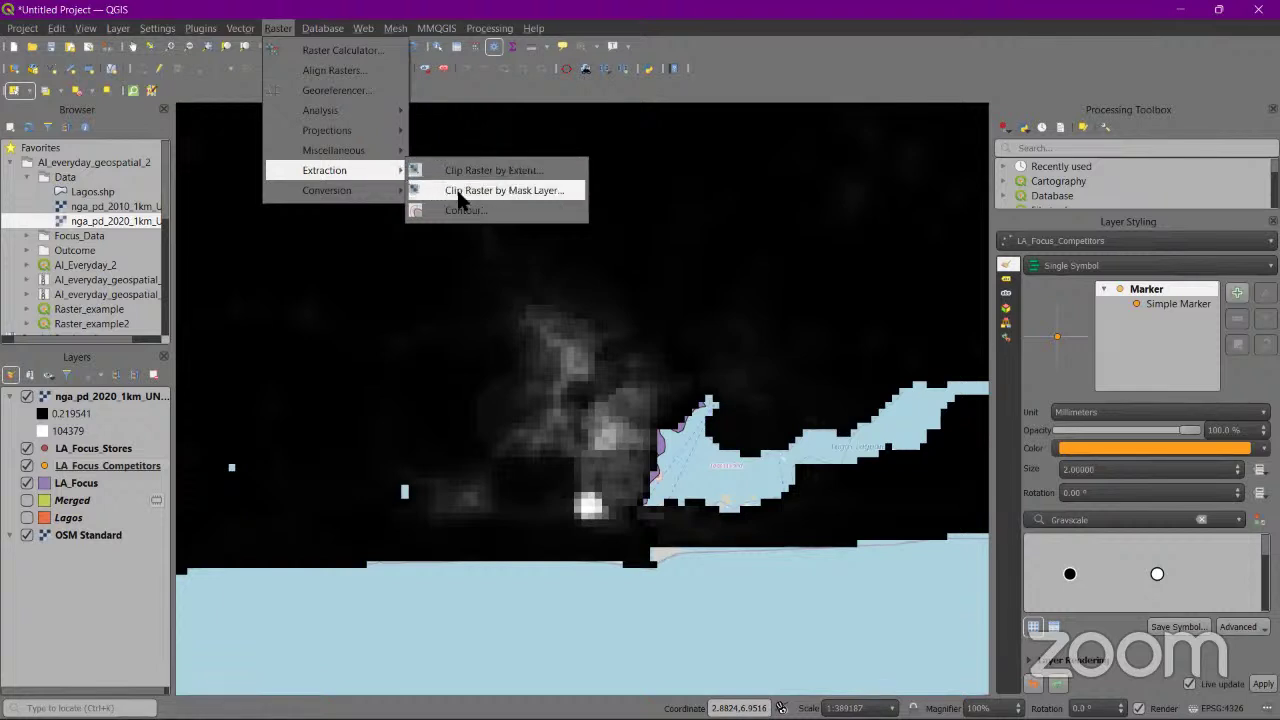
{"action": "left_click", "coordinate": [524, 193]}
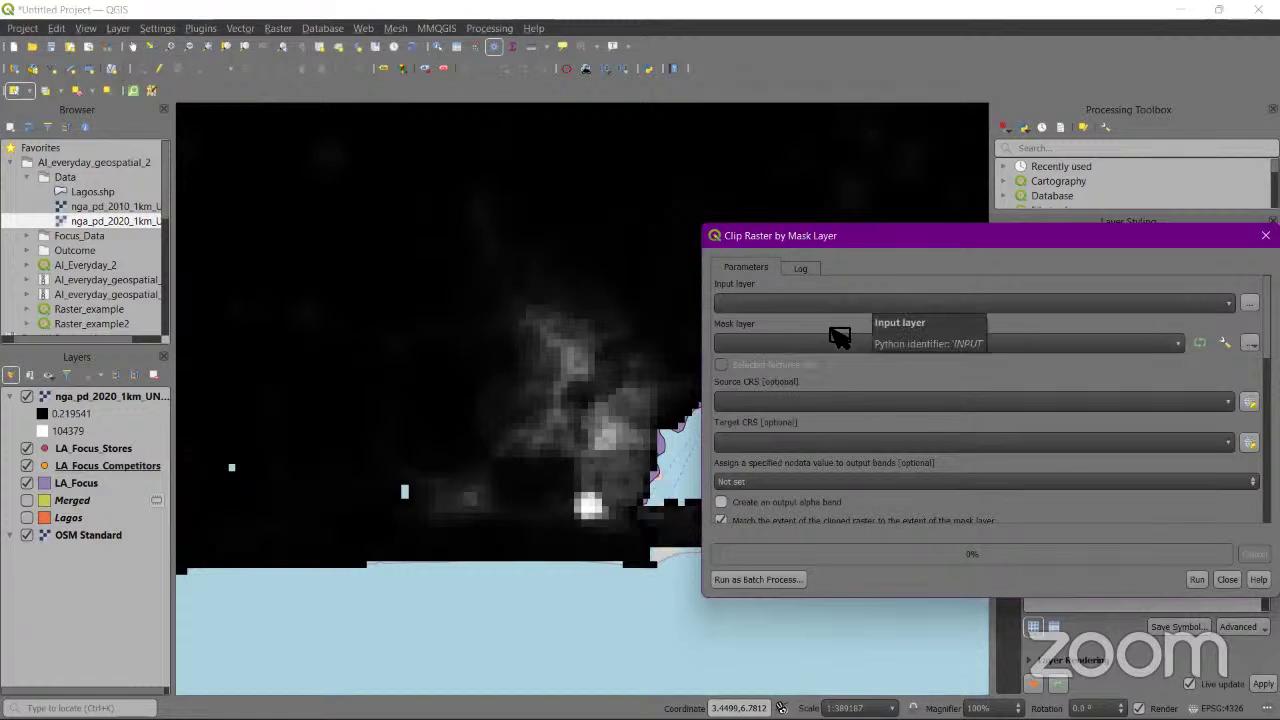
{"action": "left_click", "coordinate": [940, 308]}
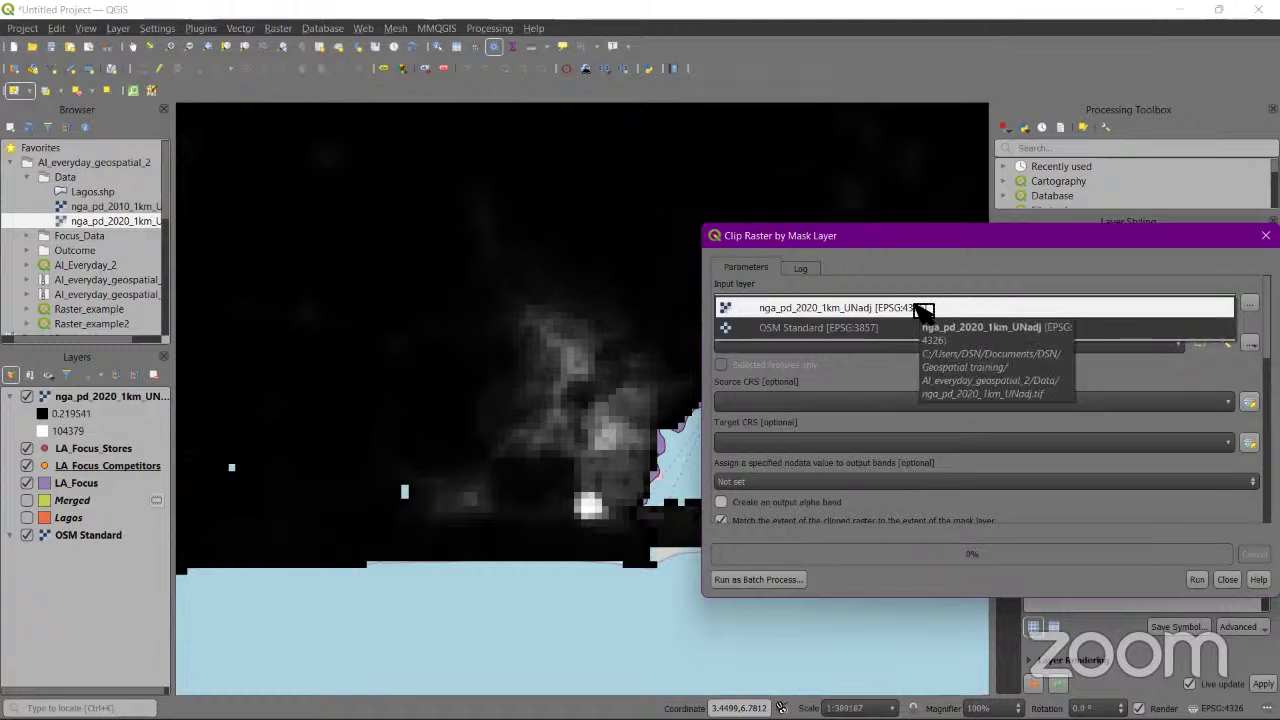
{"action": "left_click", "coordinate": [926, 309]}
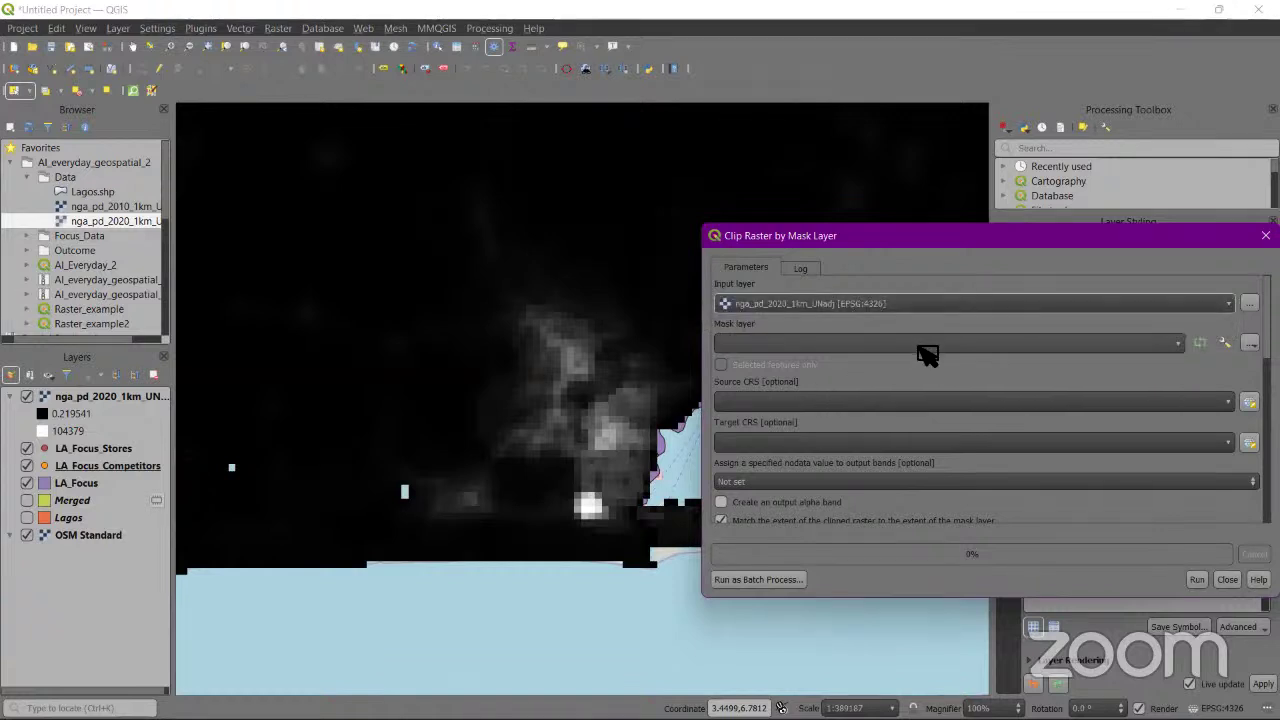
{"action": "left_click", "coordinate": [1049, 346]}
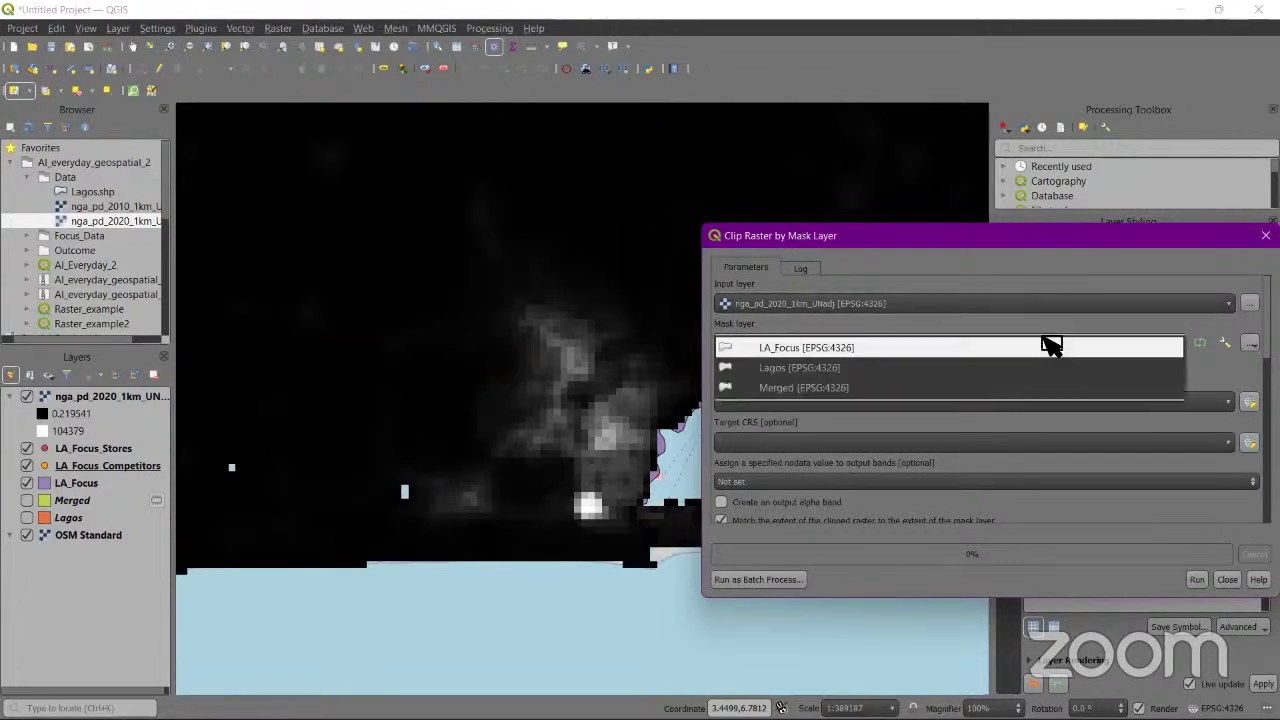
{"action": "left_click", "coordinate": [820, 347]}
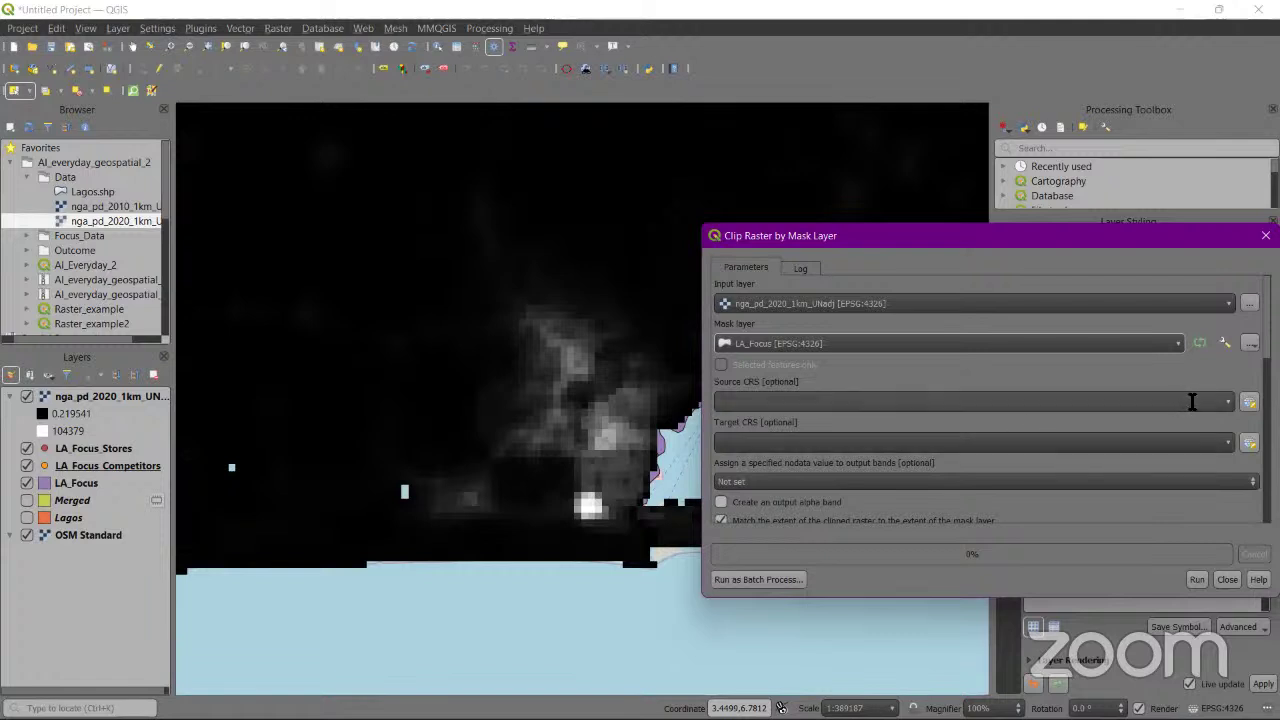
- Set both the source CRS and the target CRS of the raster clip to Project CRS: EPSG:4326 - WGS 84
{"action": "left_click", "coordinate": [1138, 403]}
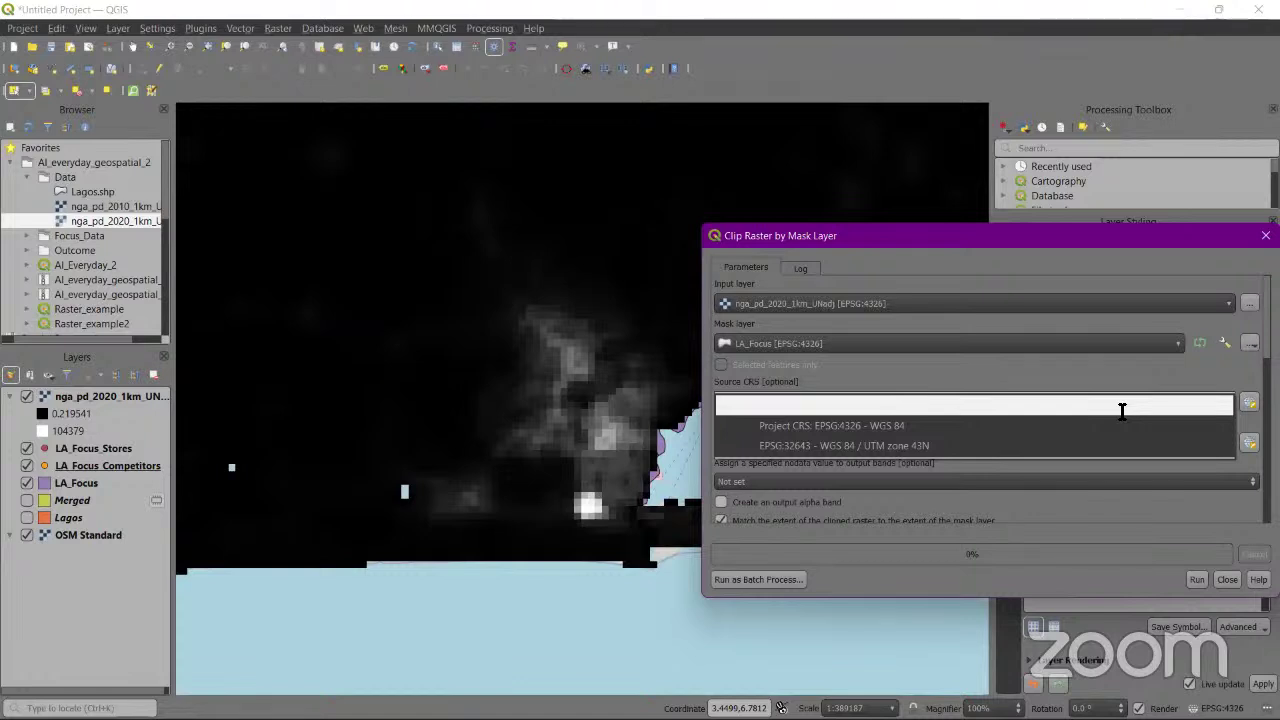
{"action": "left_click", "coordinate": [1070, 428]}
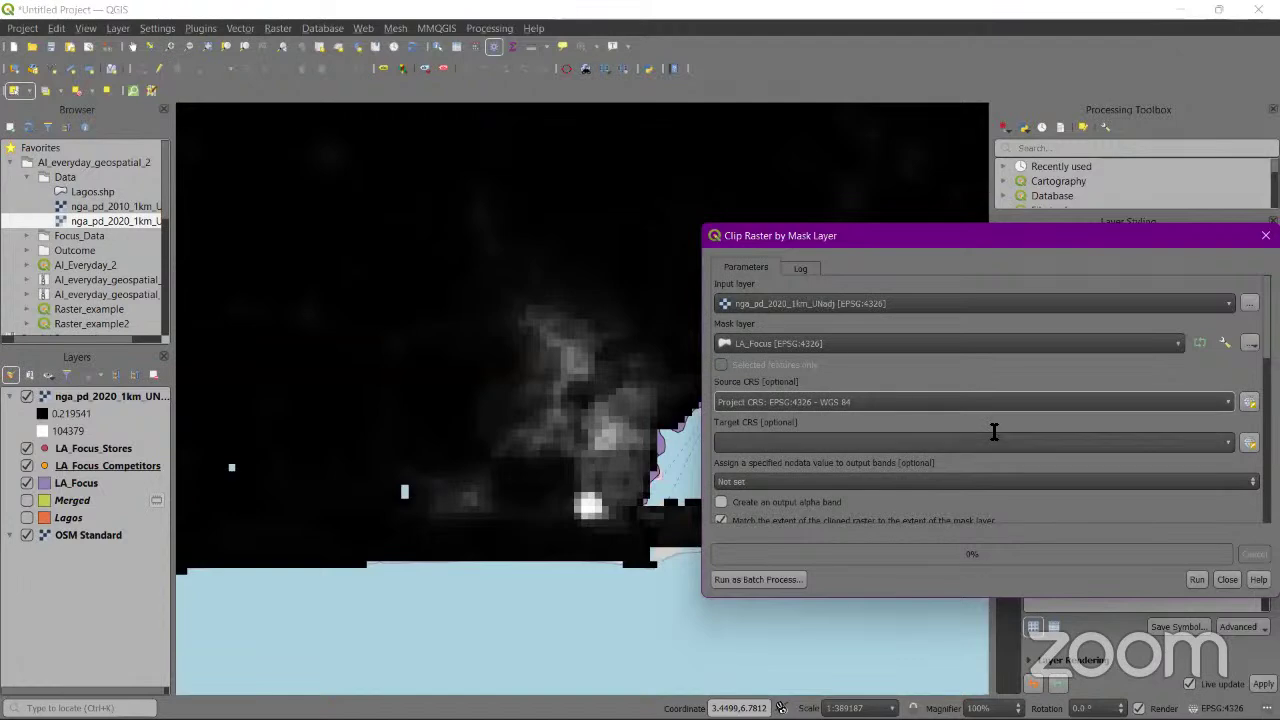
{"action": "left_click", "coordinate": [1158, 443]}
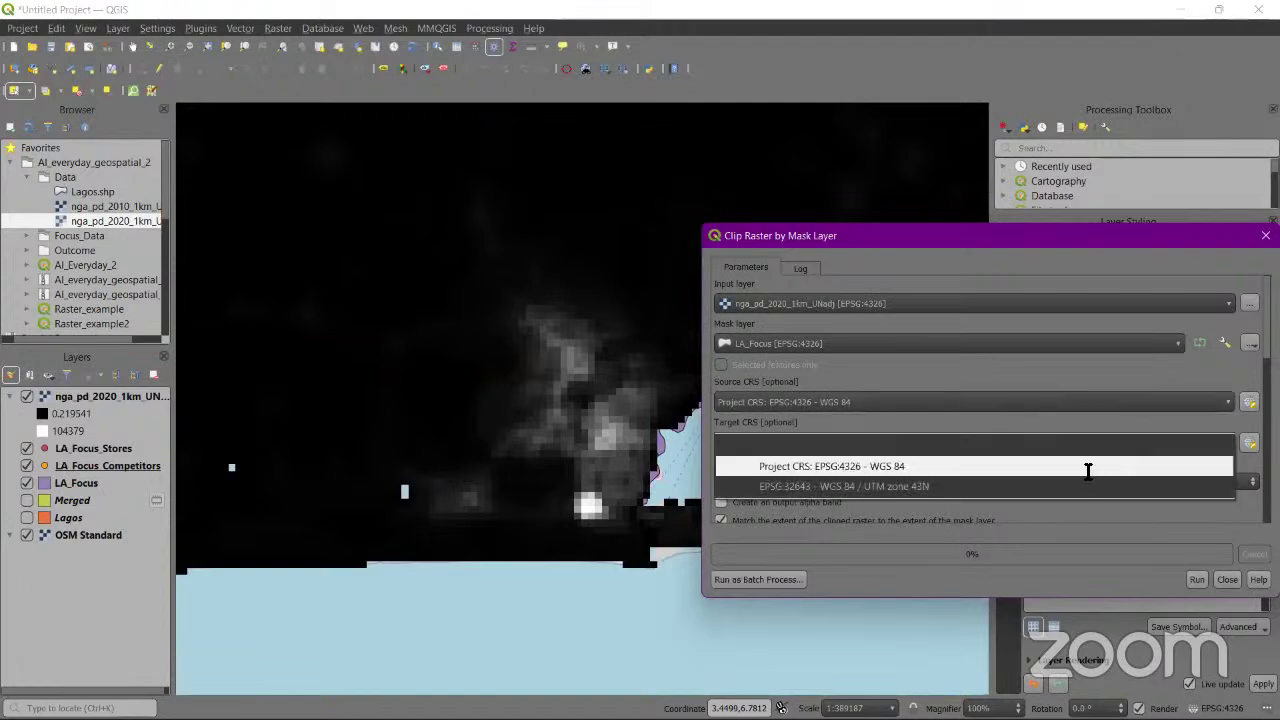
{"action": "left_click", "coordinate": [1012, 467]}
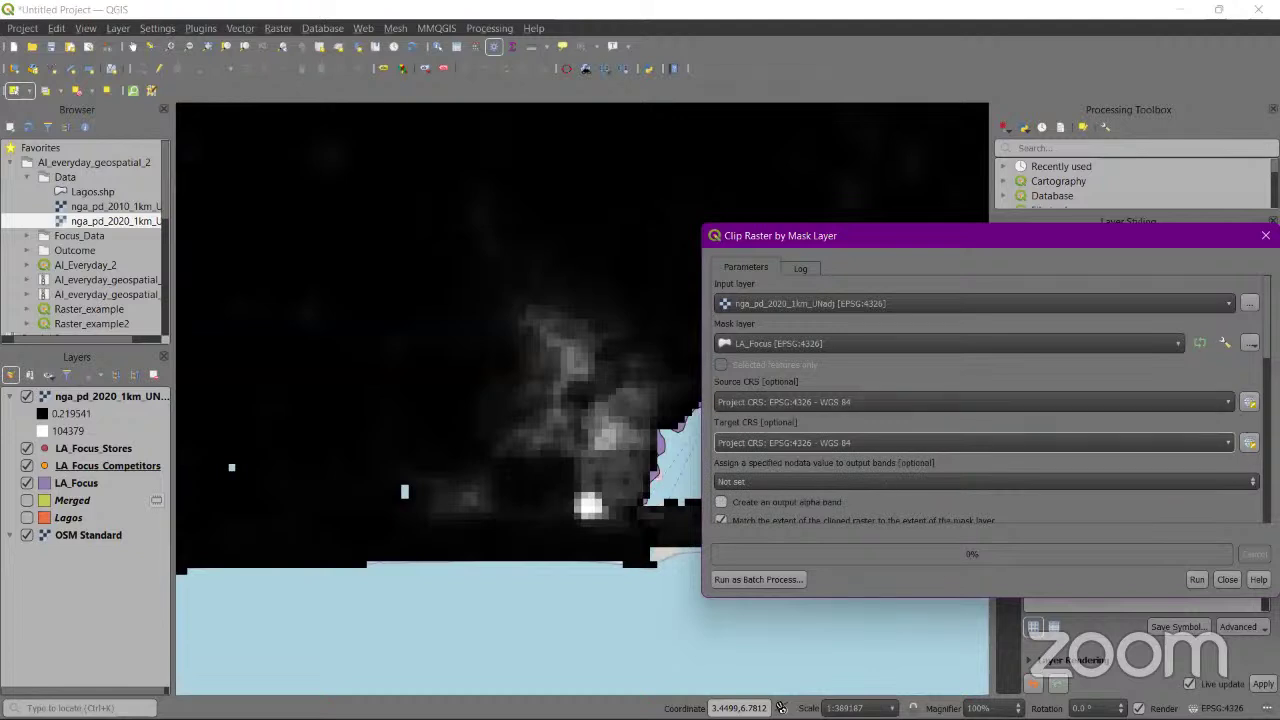
- Set the clipped output to a TIF file named LA_Focus_Population in the Focus_Data/New folder, and run the clip
{"action": "scroll", "coordinate": [985, 400], "scroll_direction": "down", "scroll_amount": 10}
{"action": "scroll", "coordinate": [985, 400], "scroll_direction": "down", "scroll_amount": 5}
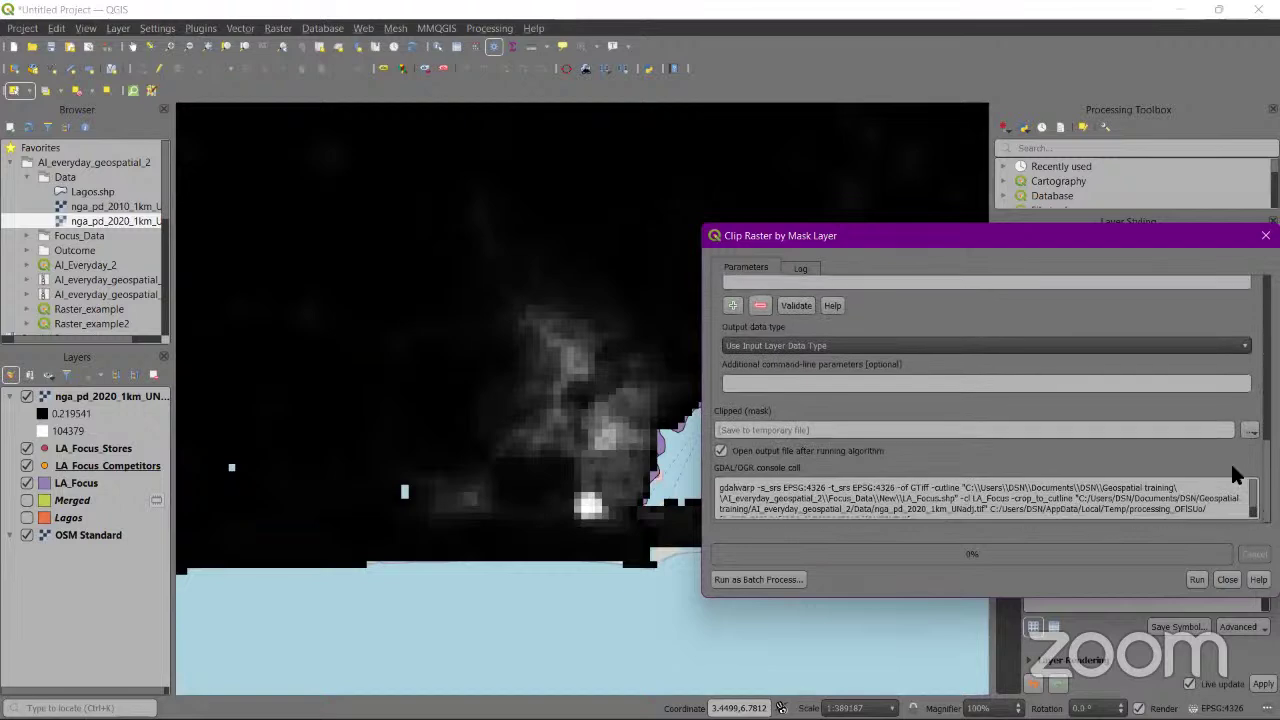
{"action": "left_click", "coordinate": [1250, 430]}
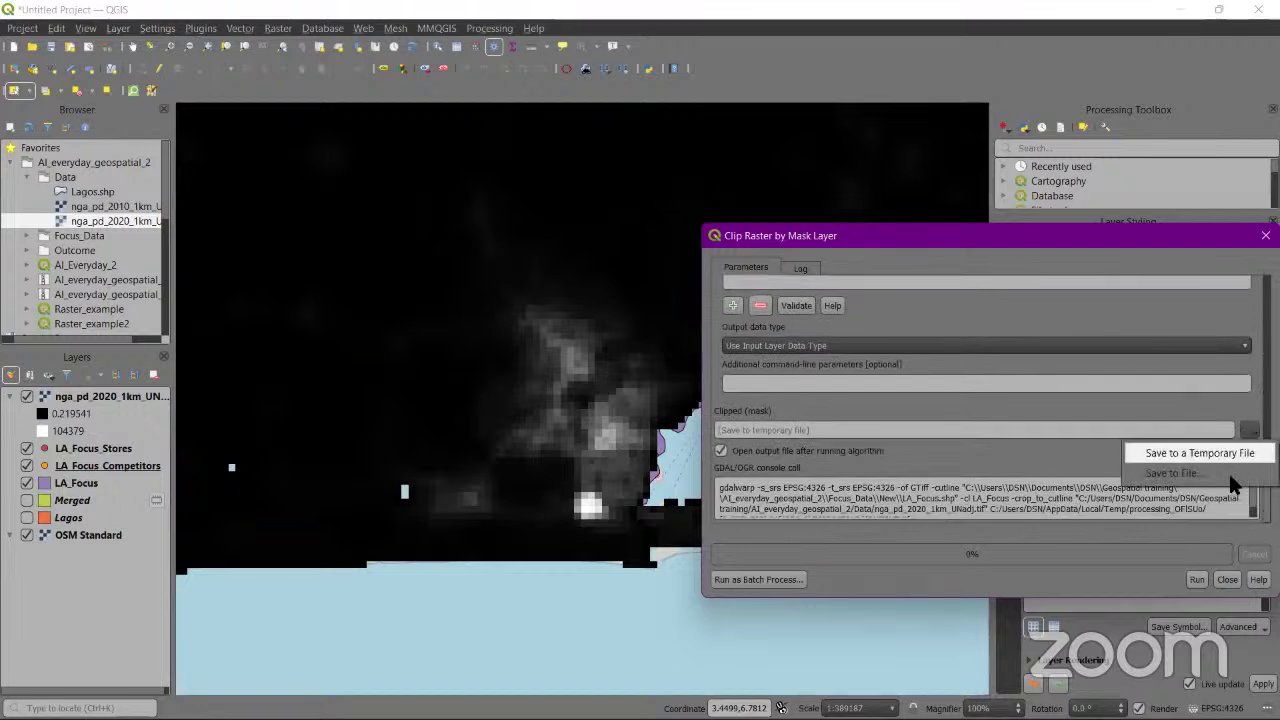
{"action": "left_click", "coordinate": [1175, 474]}
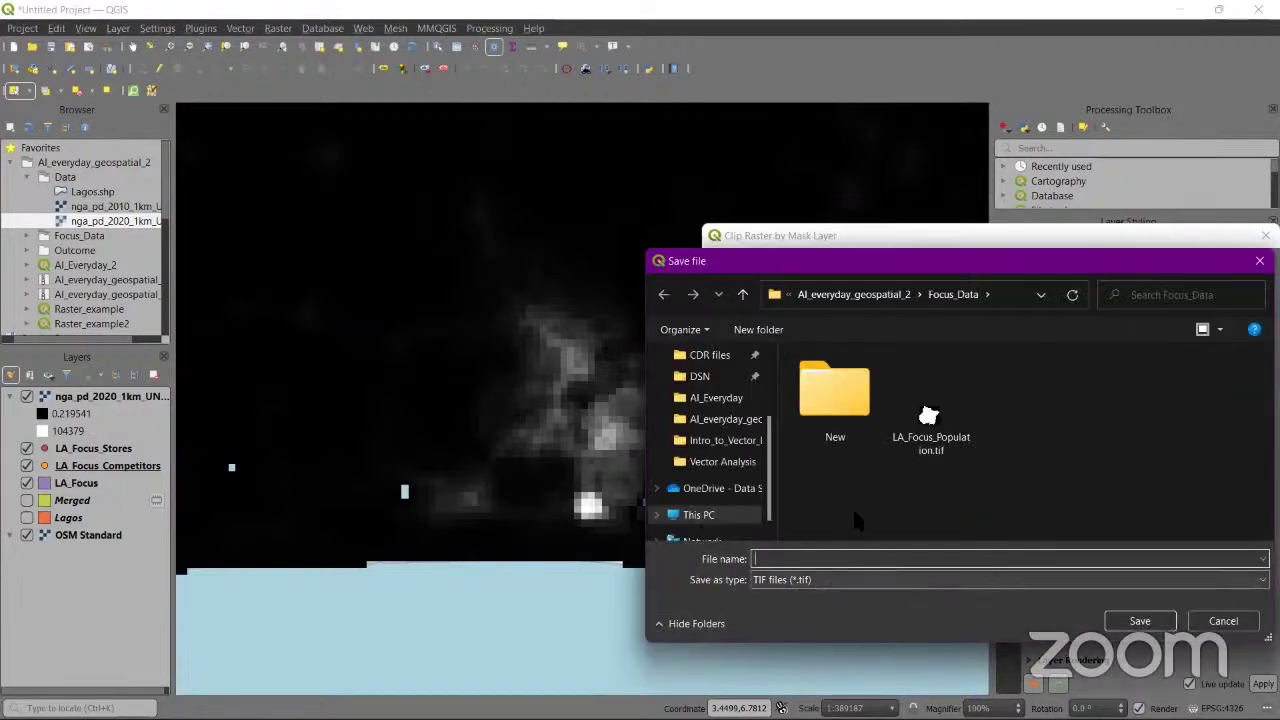
{"action": "double_click", "coordinate": [830, 432]}
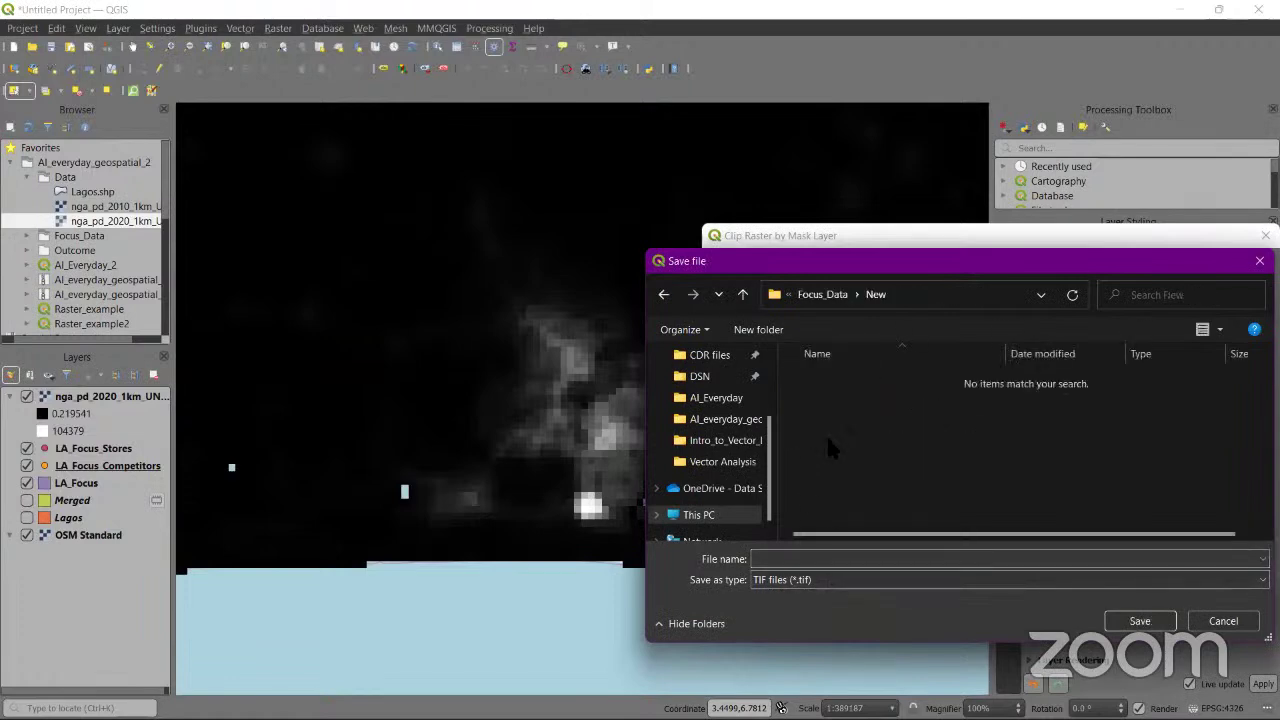
{"action": "left_click", "coordinate": [843, 560]}
{"action": "type", "text": "L"}
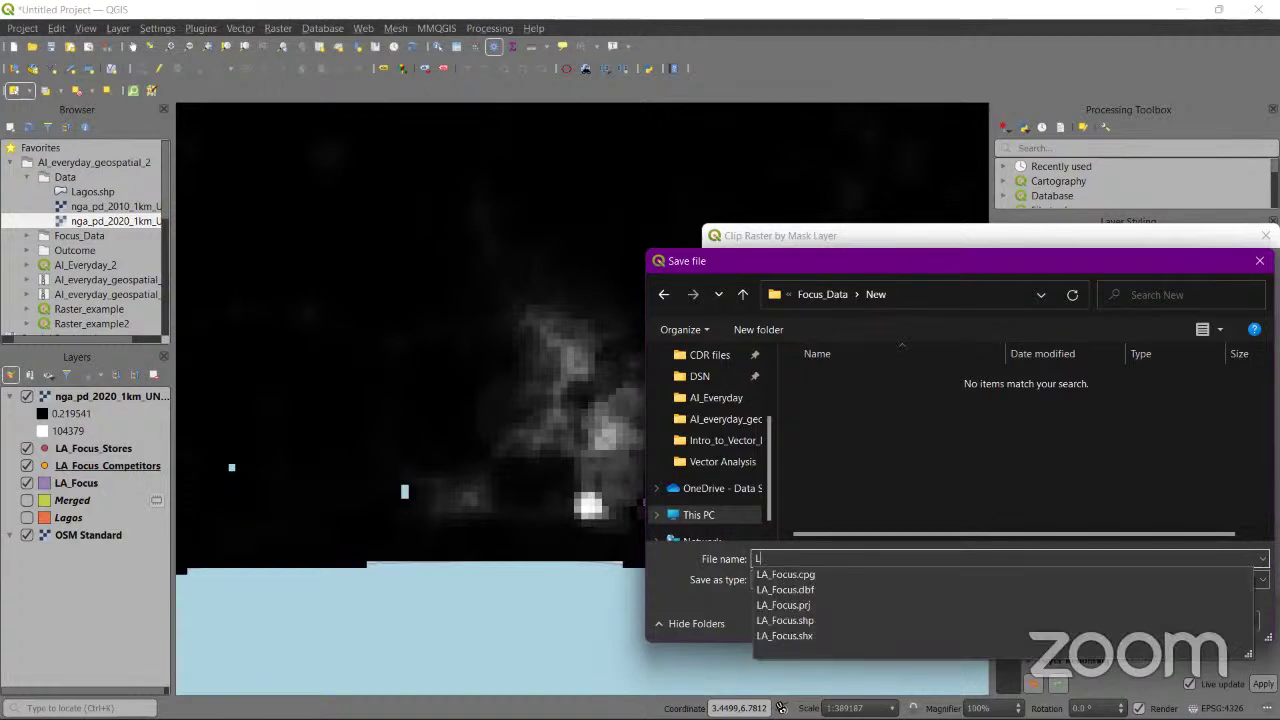
{"action": "type", "text": "A_Focus"}
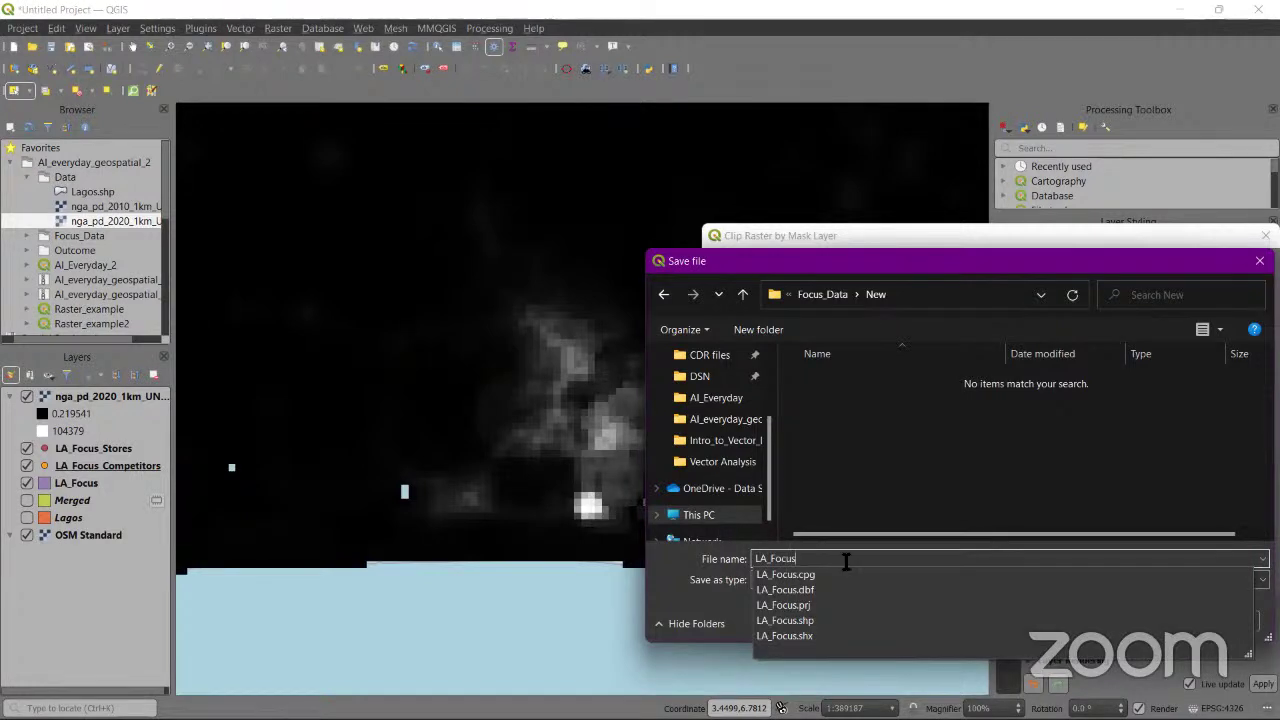
{"action": "type", "text": "_Population"}
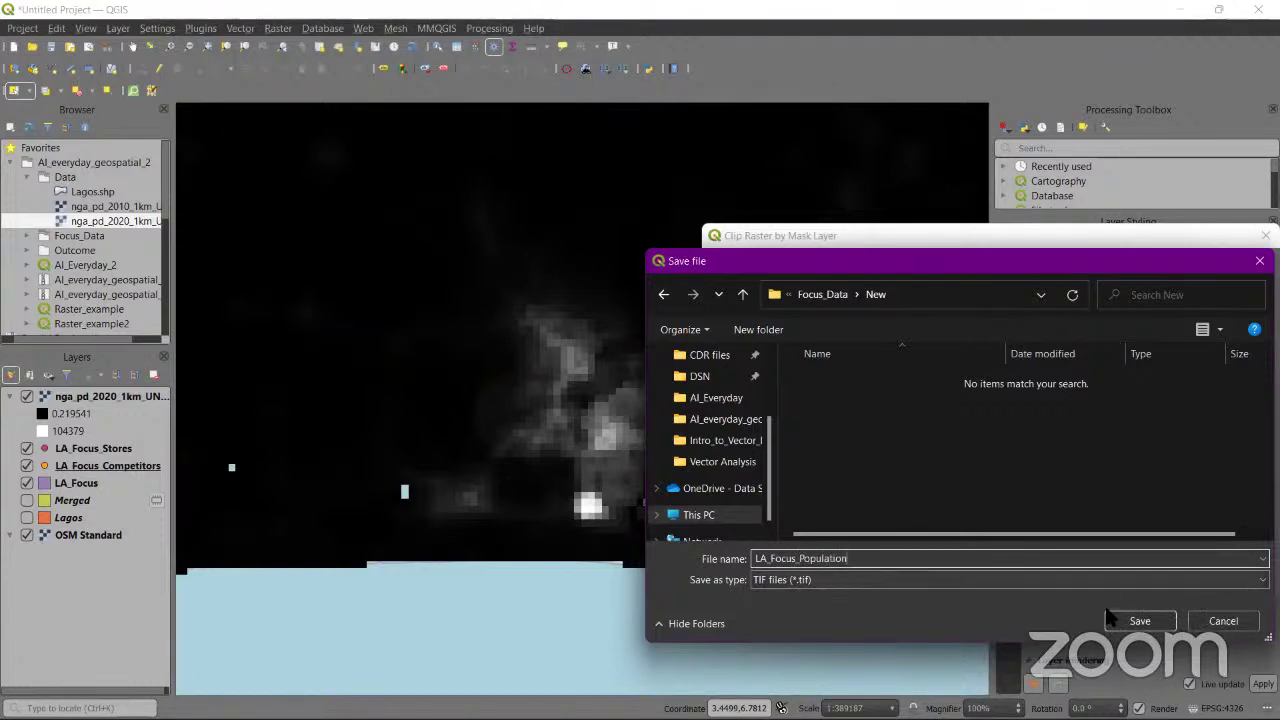
{"action": "left_click", "coordinate": [1140, 621]}
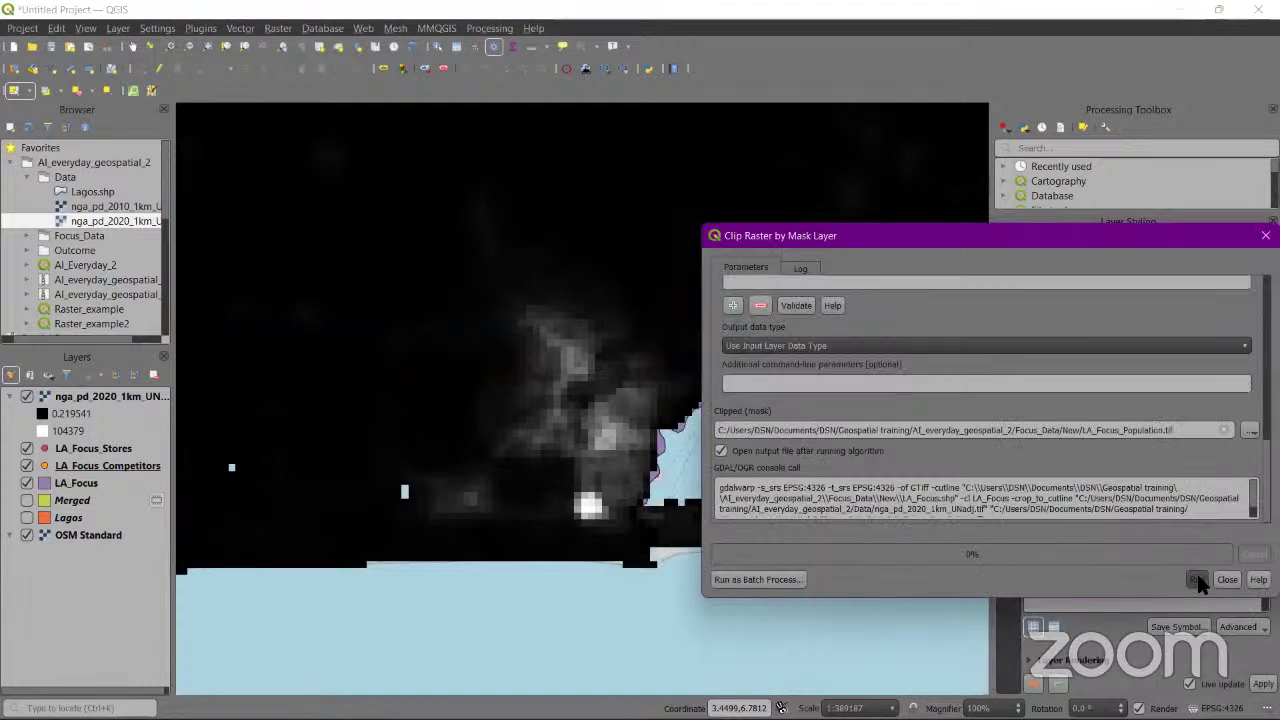
{"action": "left_click", "coordinate": [1198, 580]}
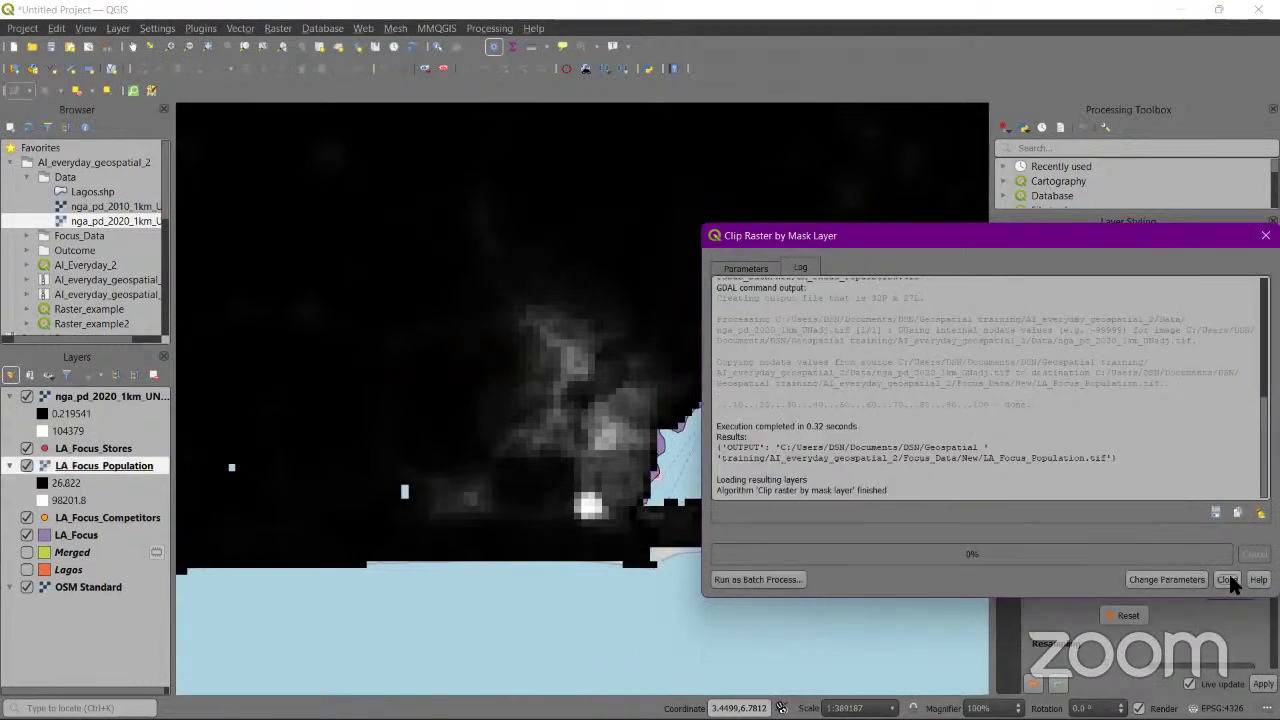
{"action": "left_click", "coordinate": [1227, 580]}
- Compare the clipped population layer with the full nga_pd_2020 raster by hiding and reshowing the latter, and view the full raster's whole extent
{"action": "left_click", "coordinate": [27, 396]}
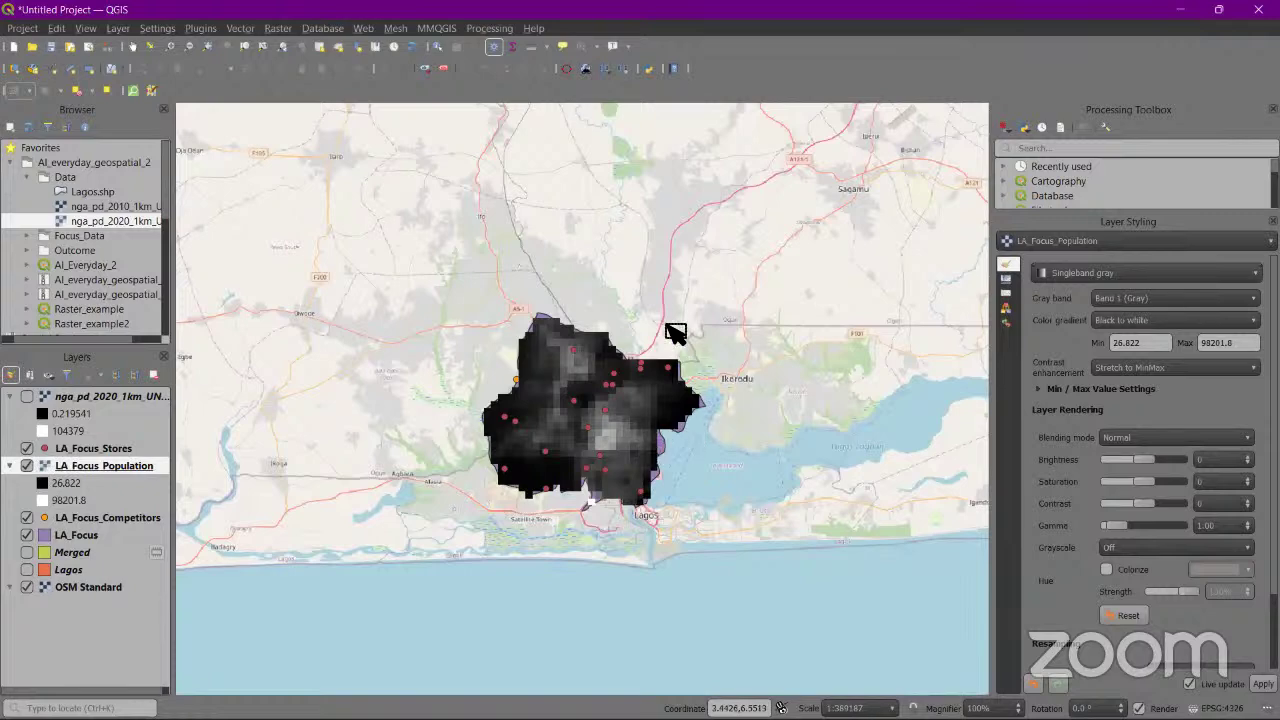
{"action": "left_click", "coordinate": [26, 396]}
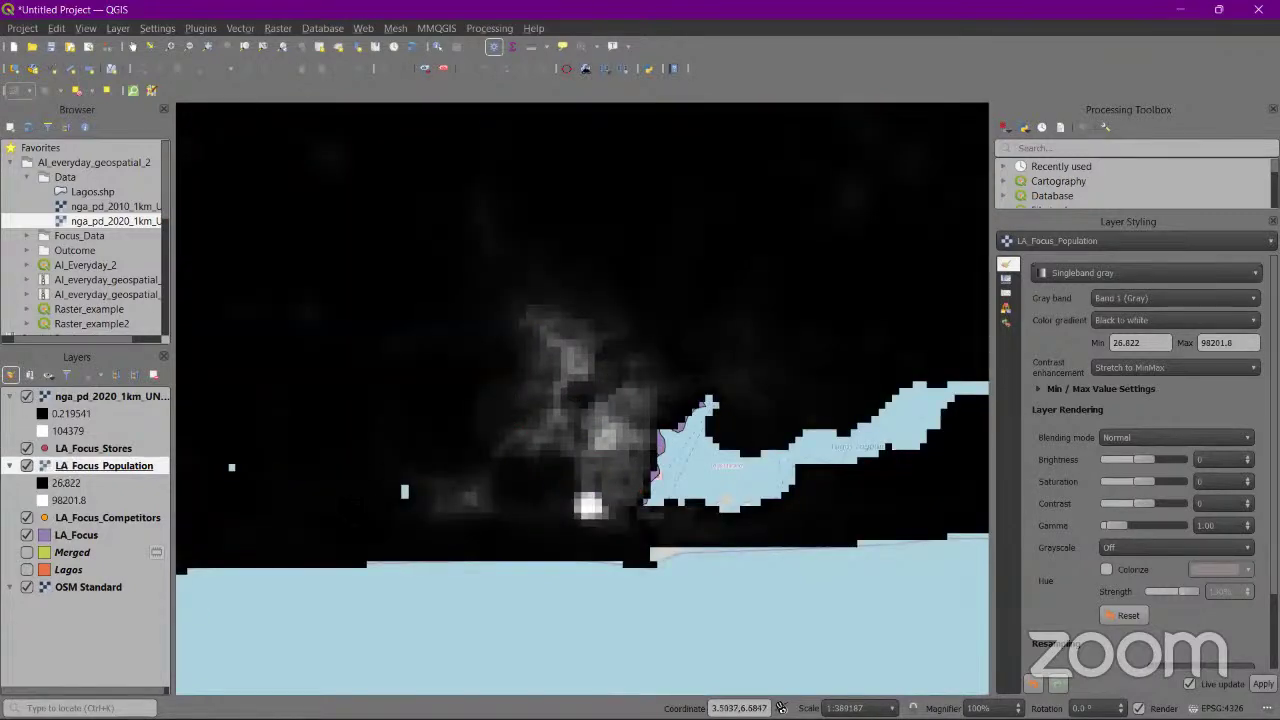
{"action": "right_click", "coordinate": [95, 397]}
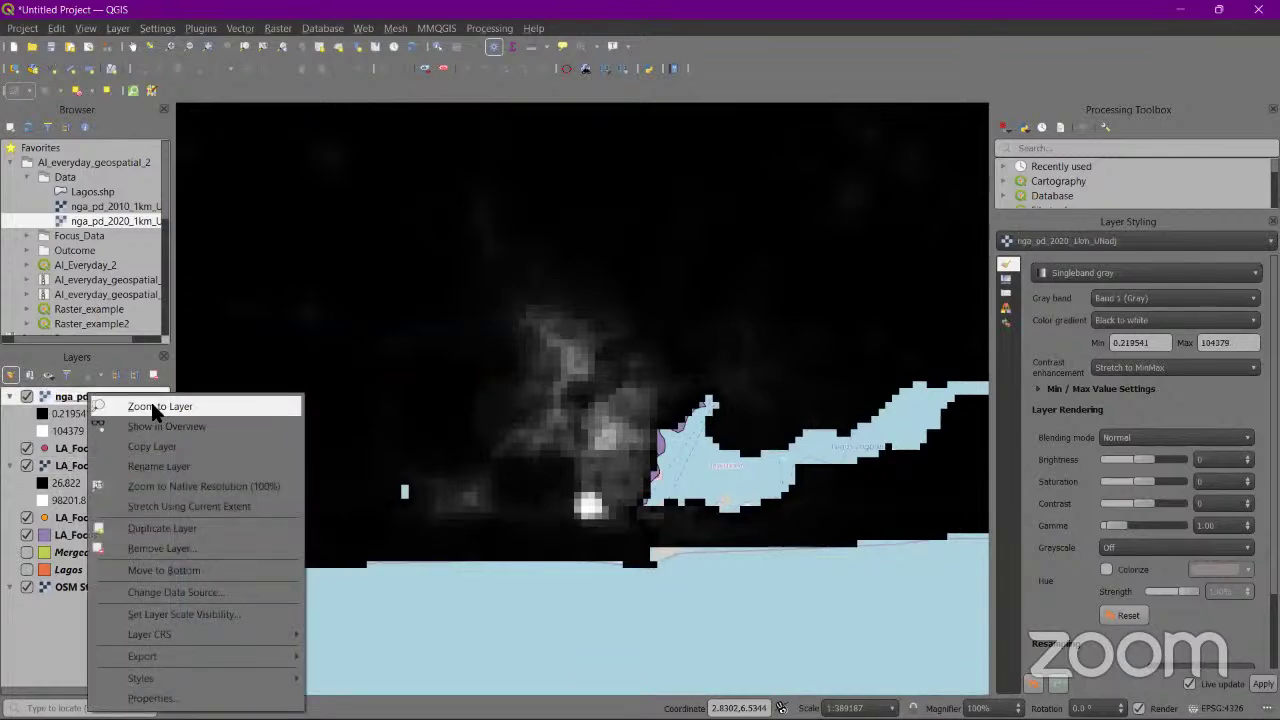
{"action": "left_click", "coordinate": [150, 409]}
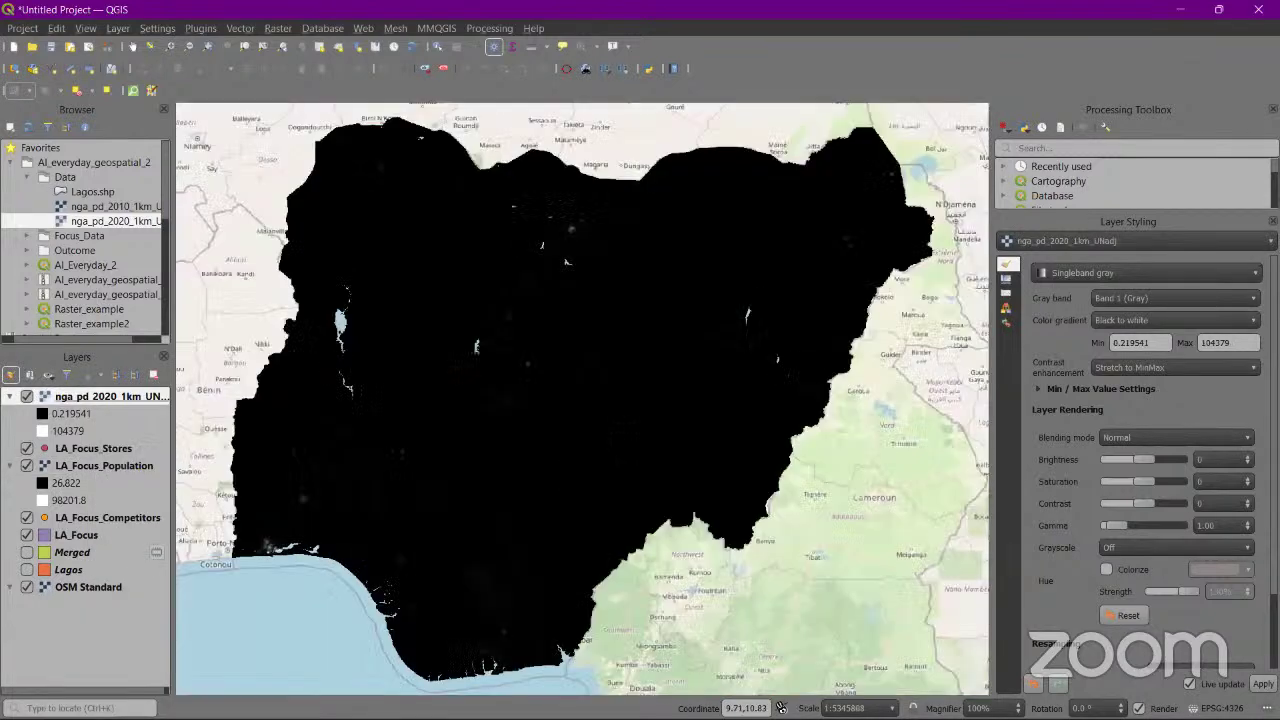
- Hide the nga_pd_2020 raster, move it below the OSM Standard layer, and zoom to the LA_Focus_Population layer
{"action": "left_click", "coordinate": [26, 398]}
{"action": "left_click_drag", "start_coordinate": [74, 398], "coordinate": [87, 610]}
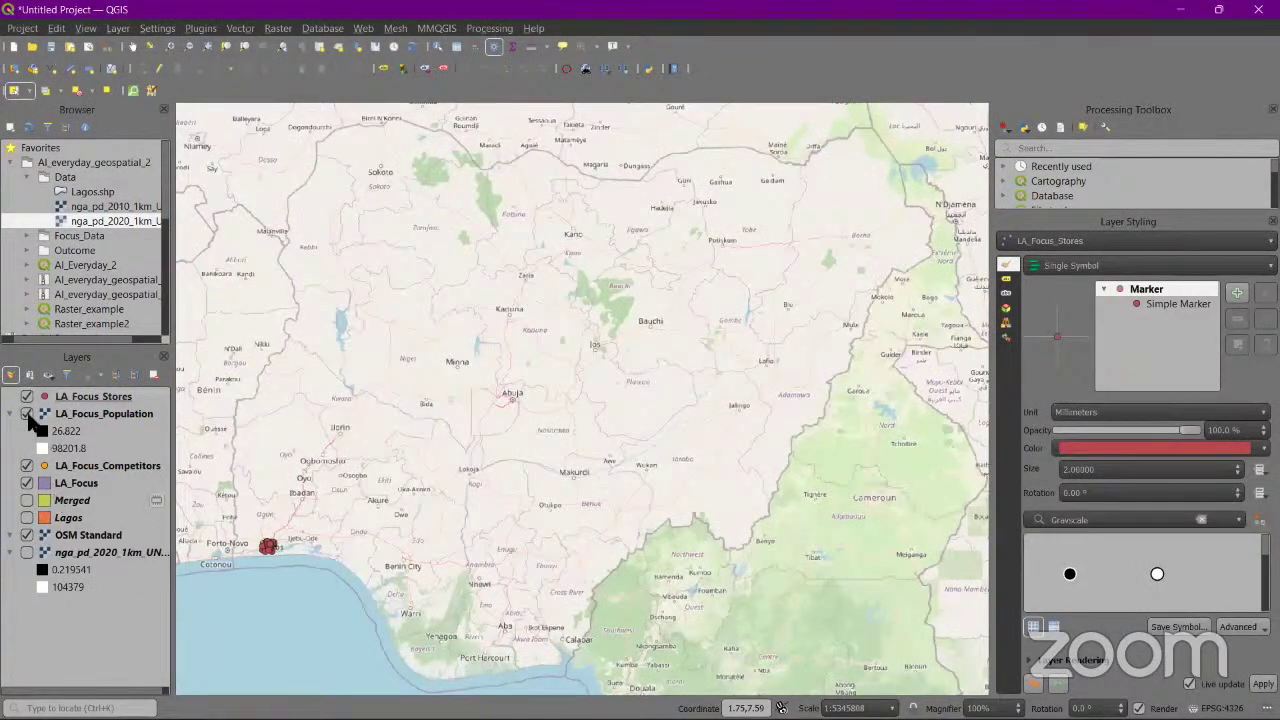
{"action": "right_click", "coordinate": [87, 414]}
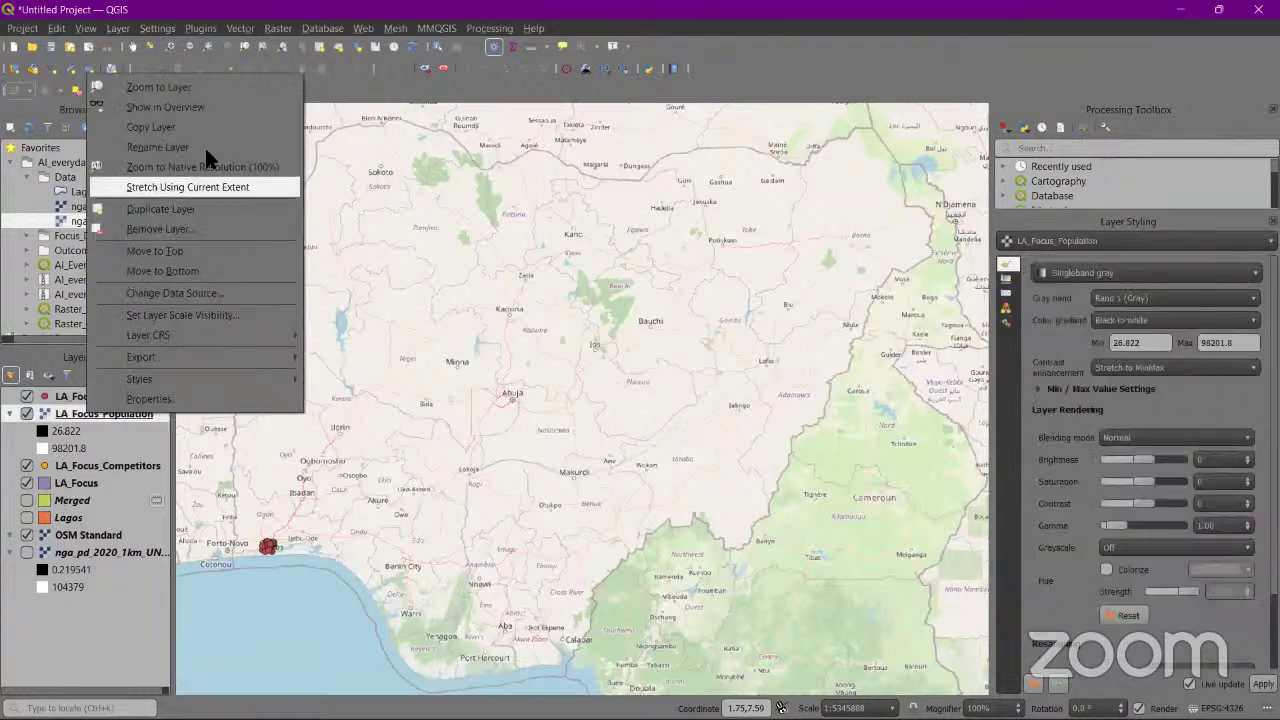
{"action": "left_click", "coordinate": [218, 87]}
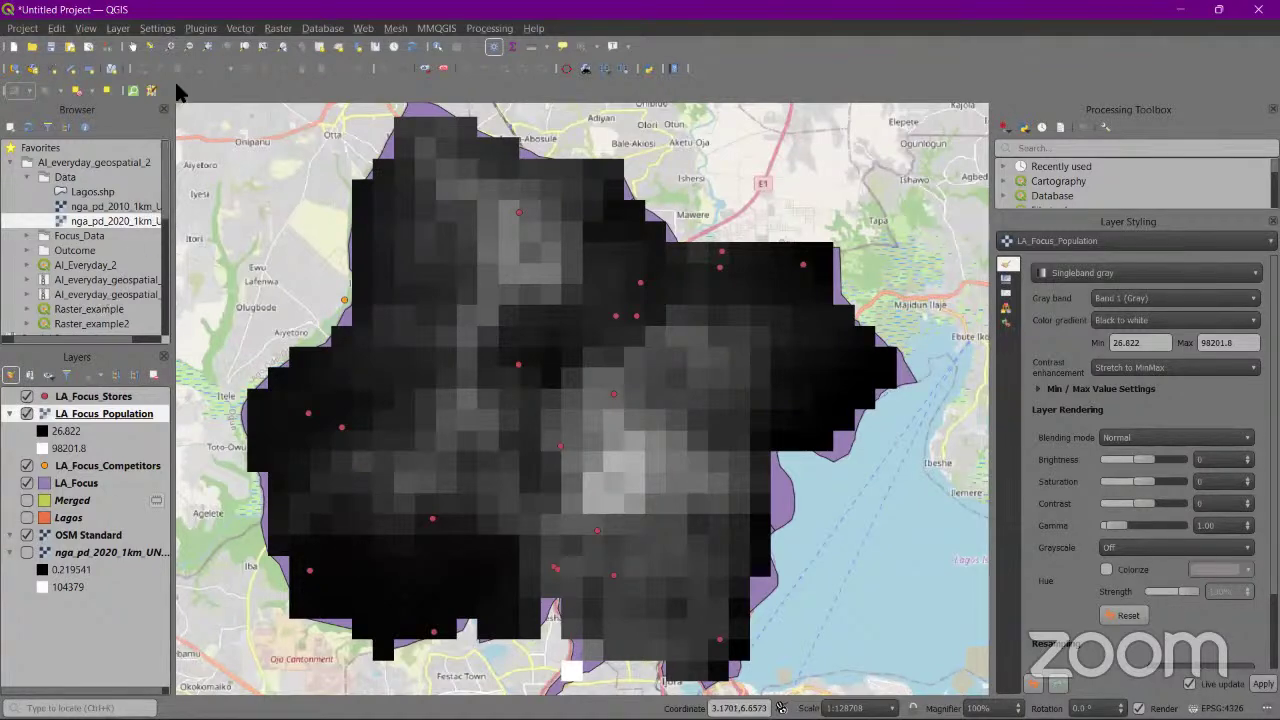
- Search all plugins for "quickos" and view the details of the QuickOSM plugin
{"action": "left_click", "coordinate": [198, 34]}
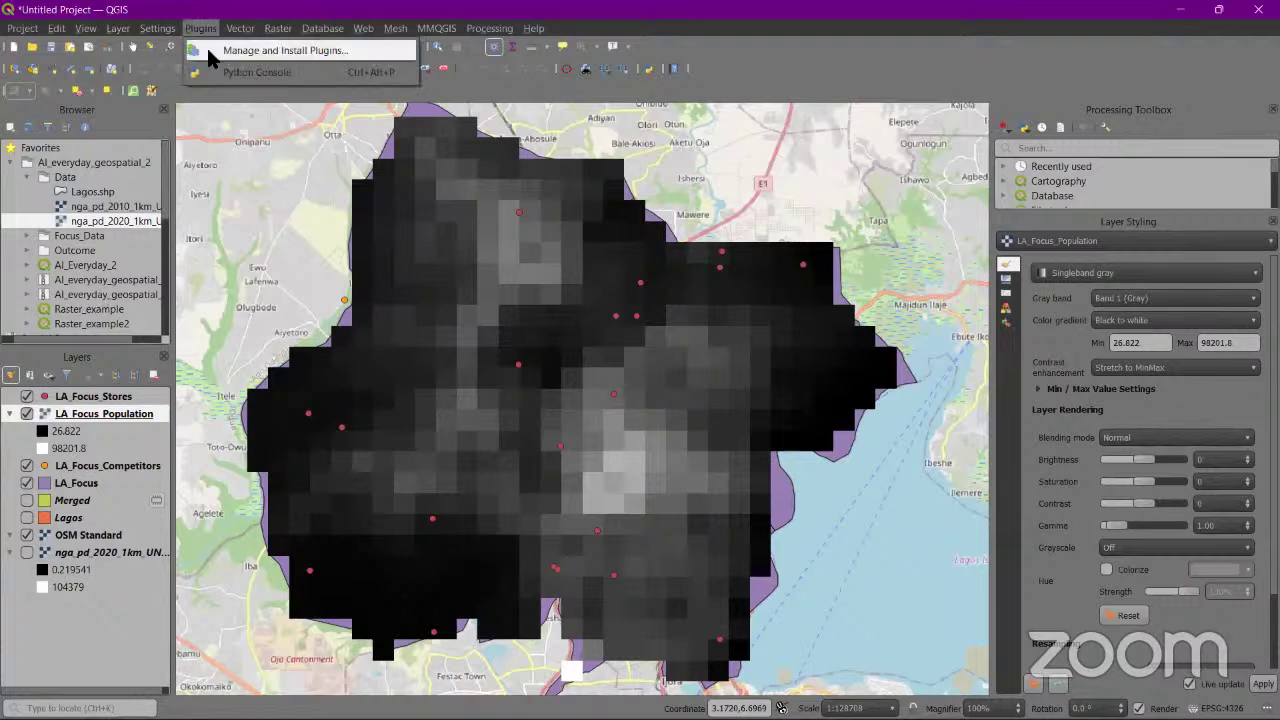
{"action": "left_click", "coordinate": [234, 54]}
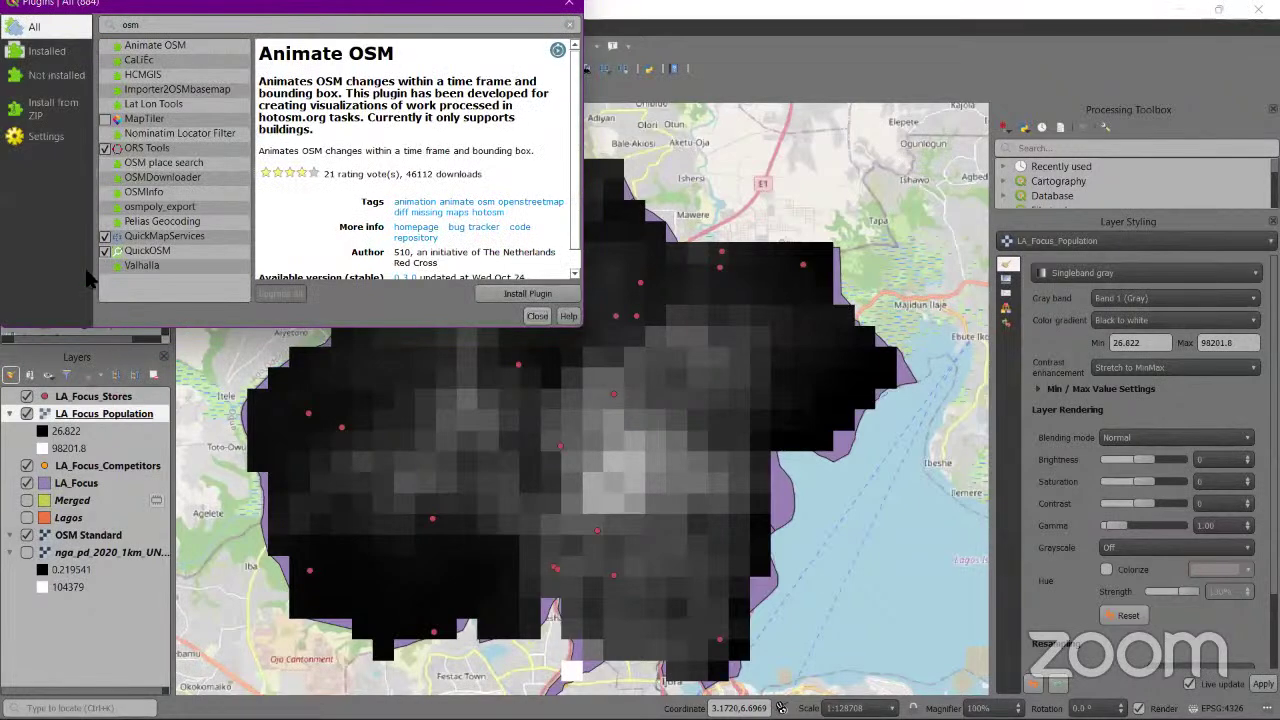
{"action": "left_click_drag", "start_coordinate": [157, 26], "coordinate": [87, 27]}
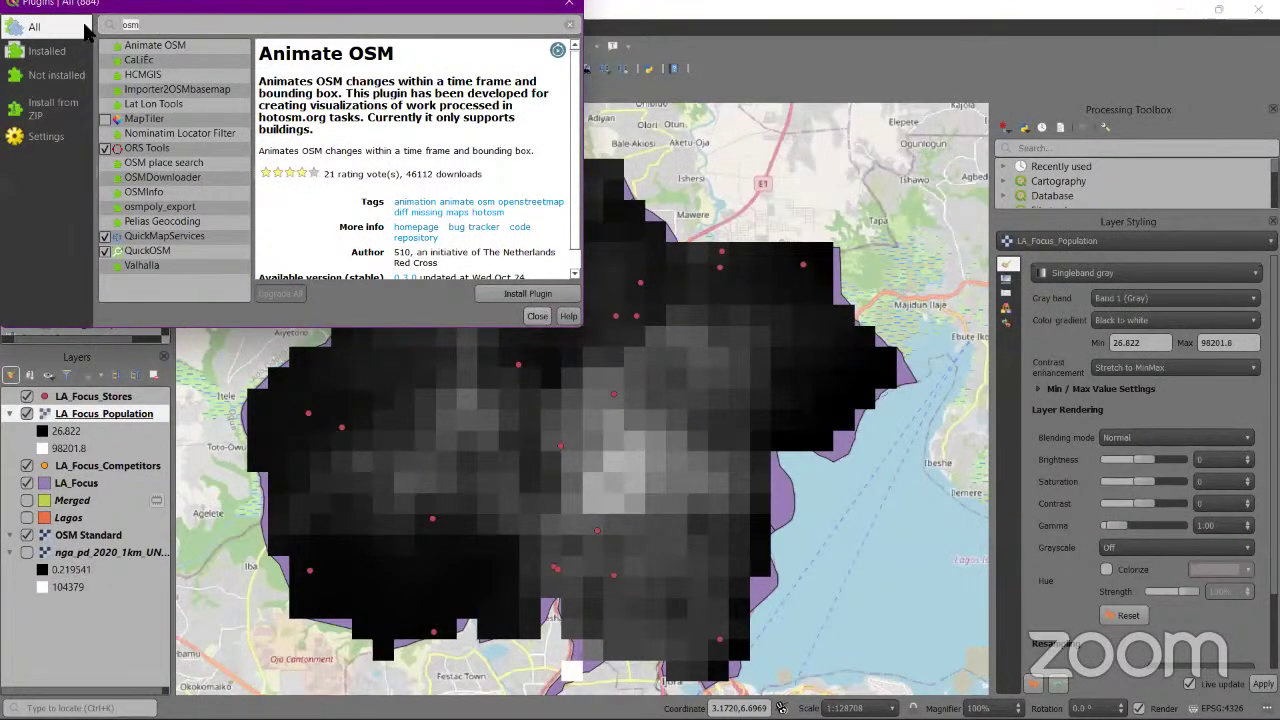
{"action": "key", "text": "BackSpace"}
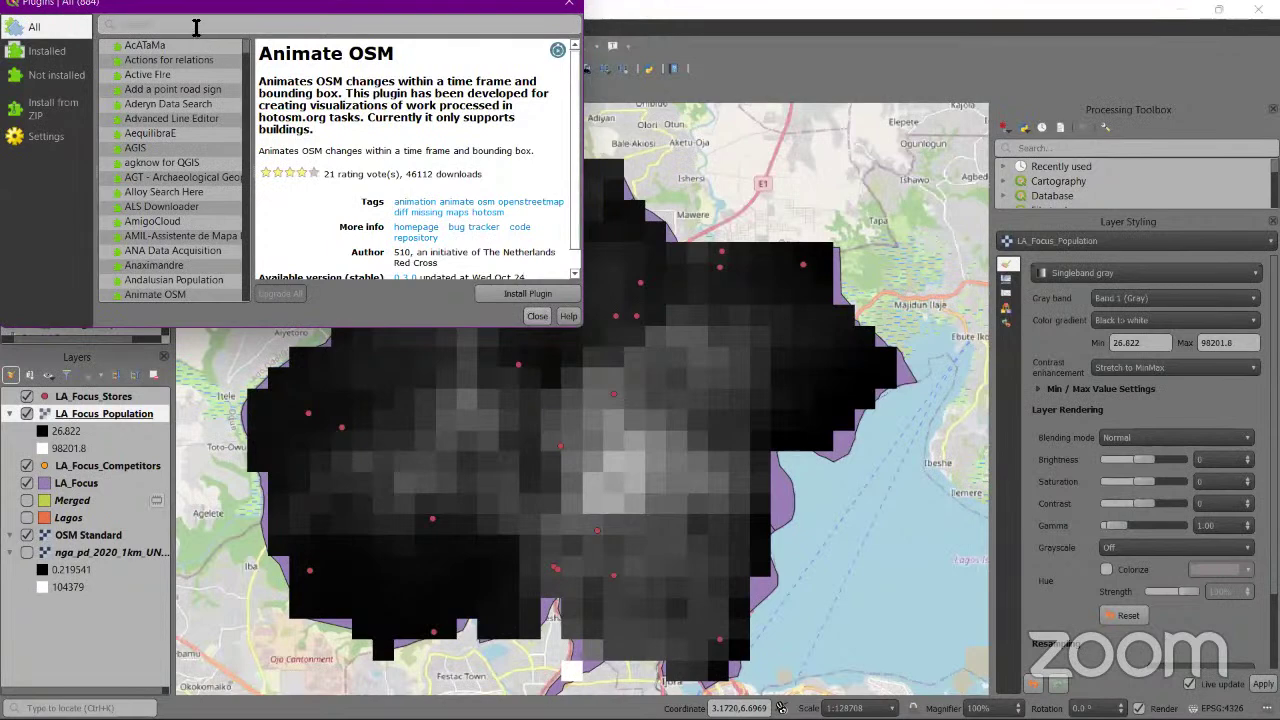
{"action": "type", "text": "quic"}
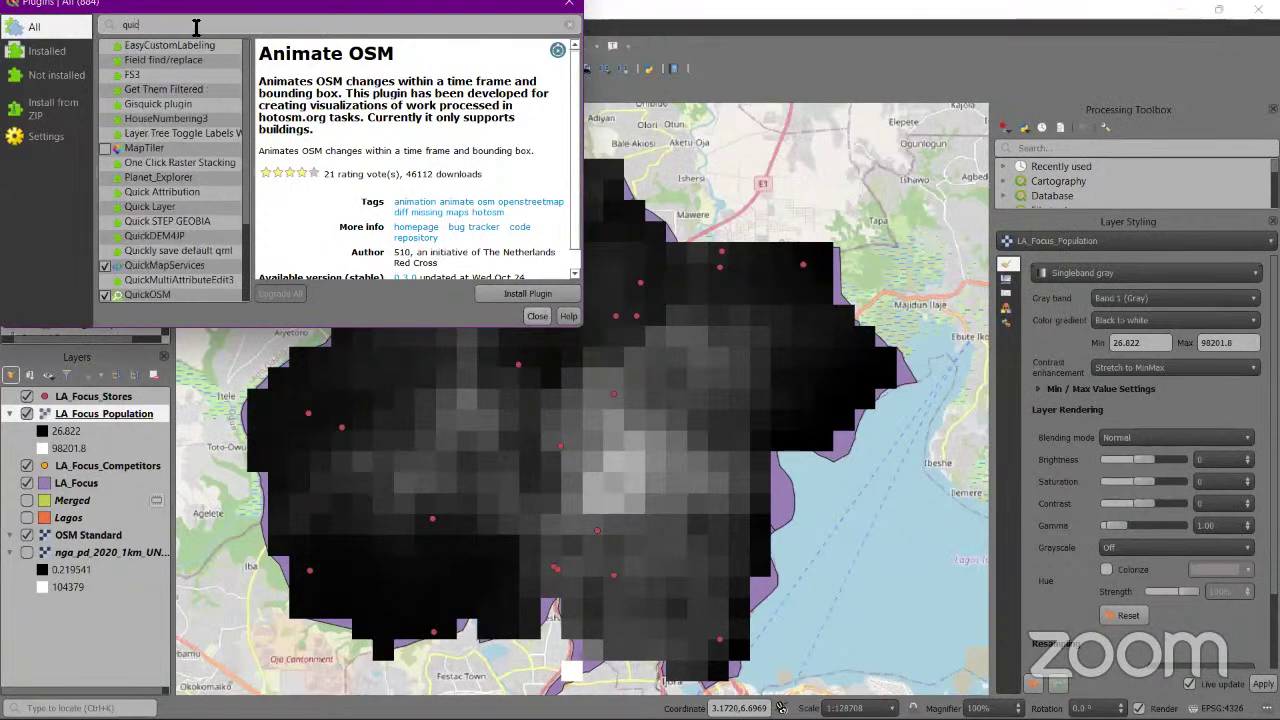
{"action": "type", "text": "k os"}
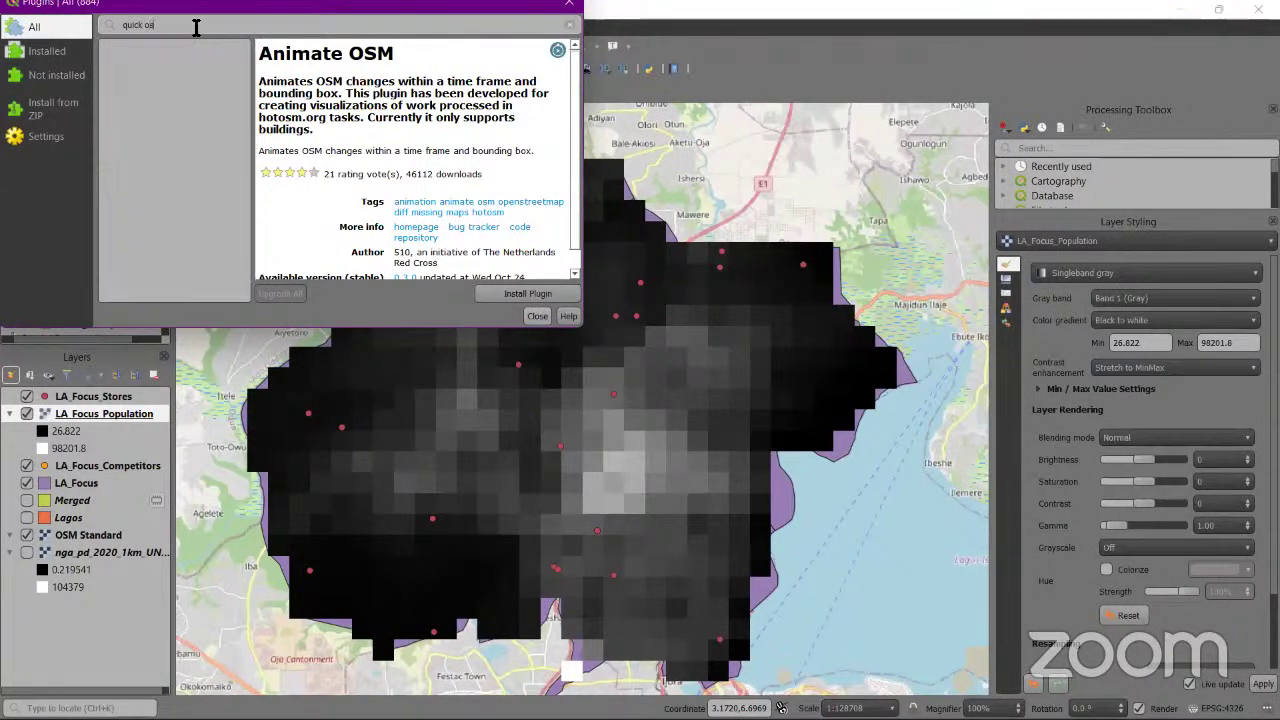
{"action": "key", "text": "BackSpace"}
{"action": "key", "text": "BackSpace"}
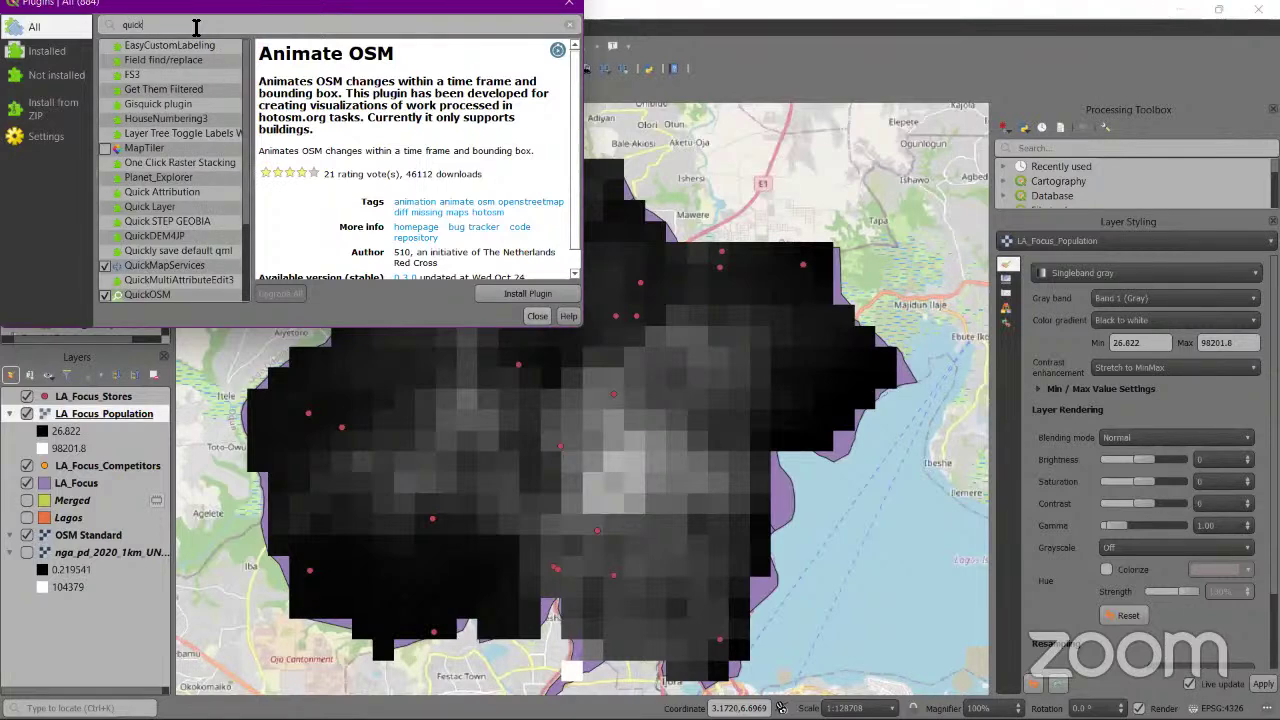
{"action": "type", "text": "os"}
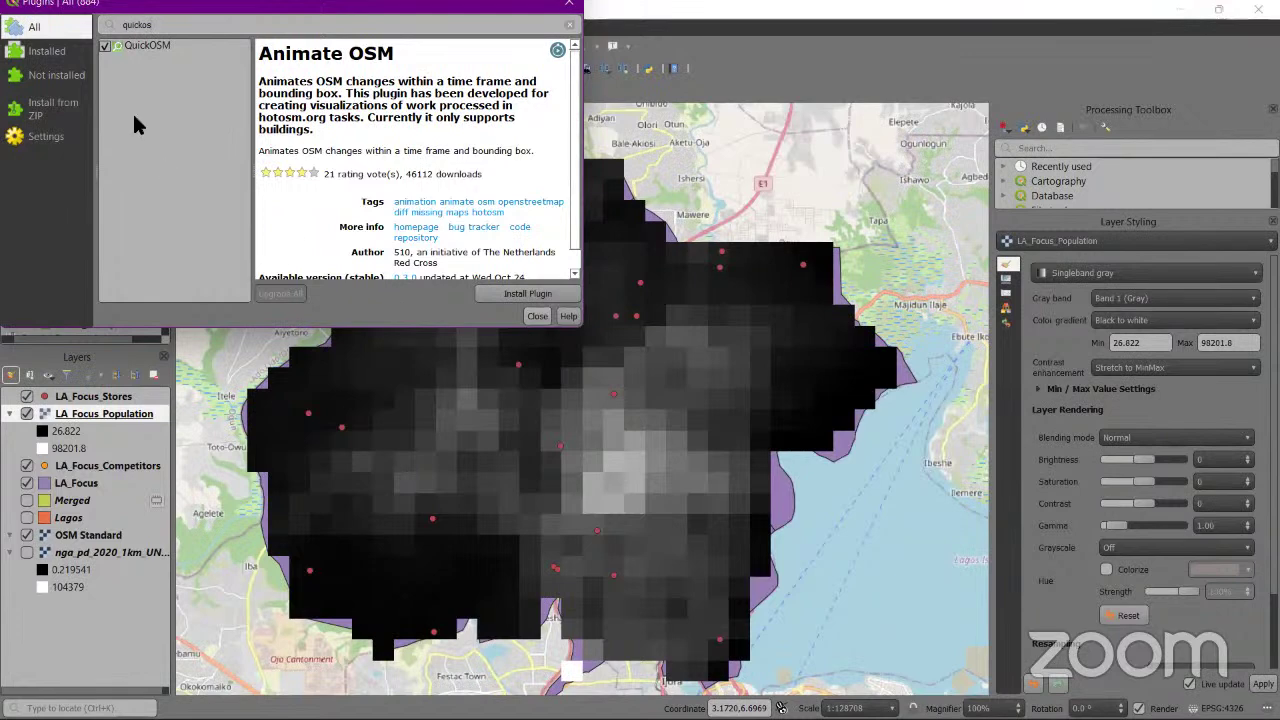
{"action": "left_click", "coordinate": [139, 48]}
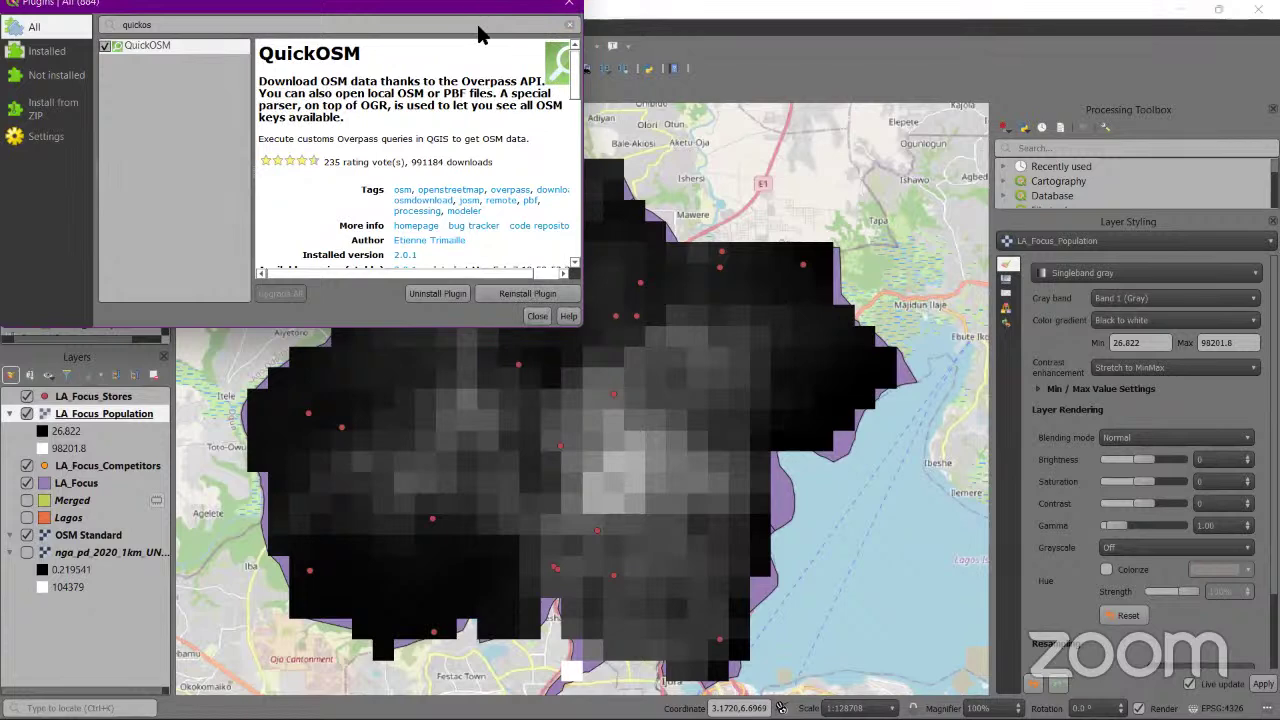
{"action": "left_click_drag", "start_coordinate": [559, 10], "coordinate": [565, 40]}
{"action": "left_click", "coordinate": [575, 31]}
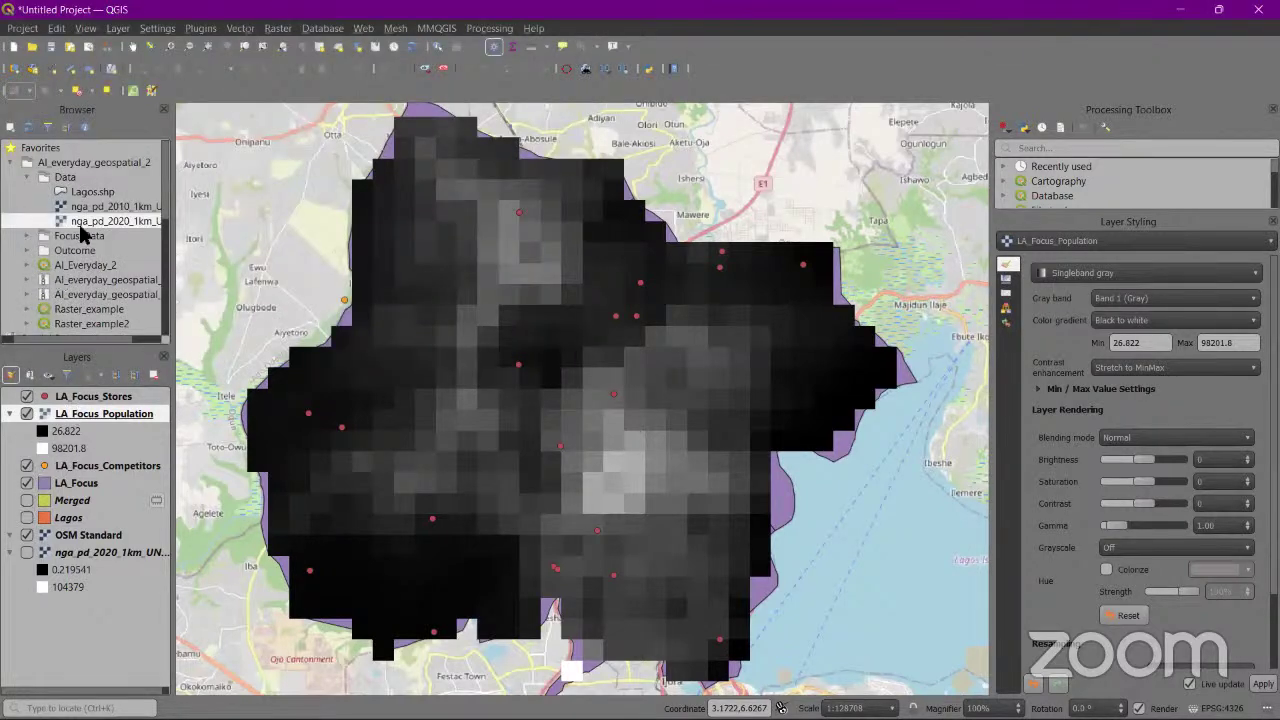
- Open a QuickOSM quick query and set its key to highway
{"action": "left_click", "coordinate": [241, 29]}
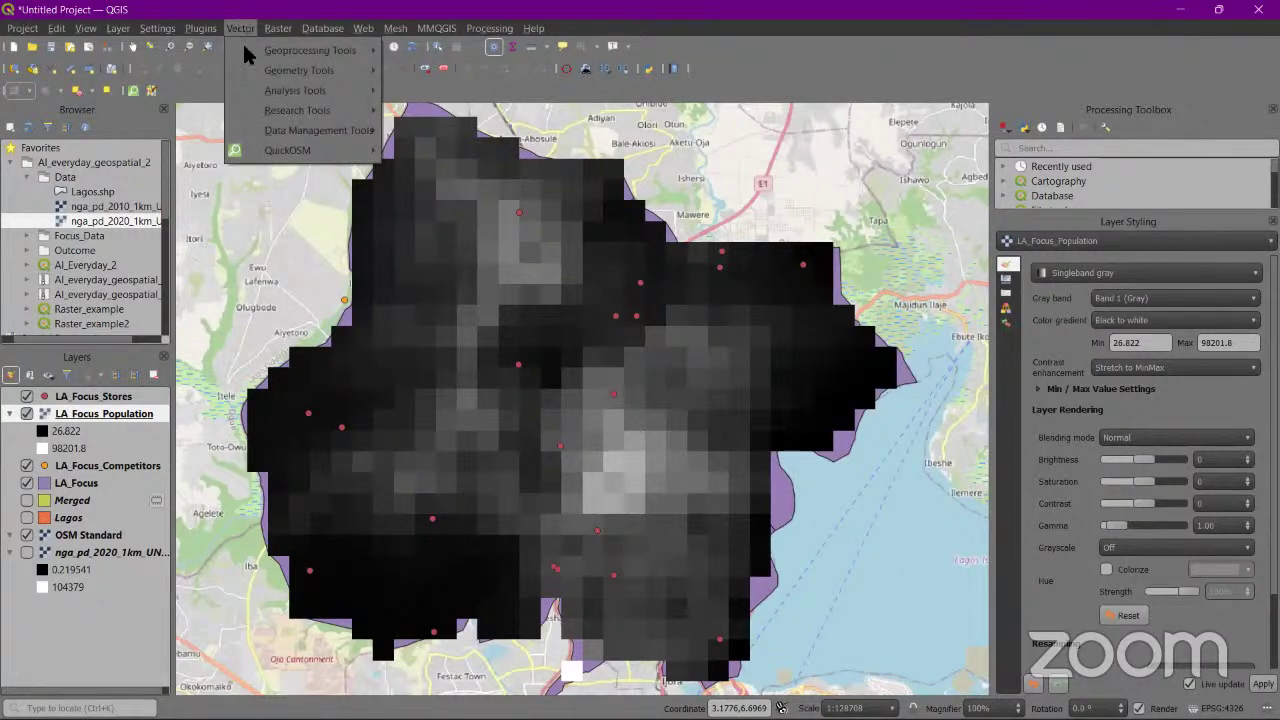
{"action": "mouse_move", "coordinate": [261, 150]}
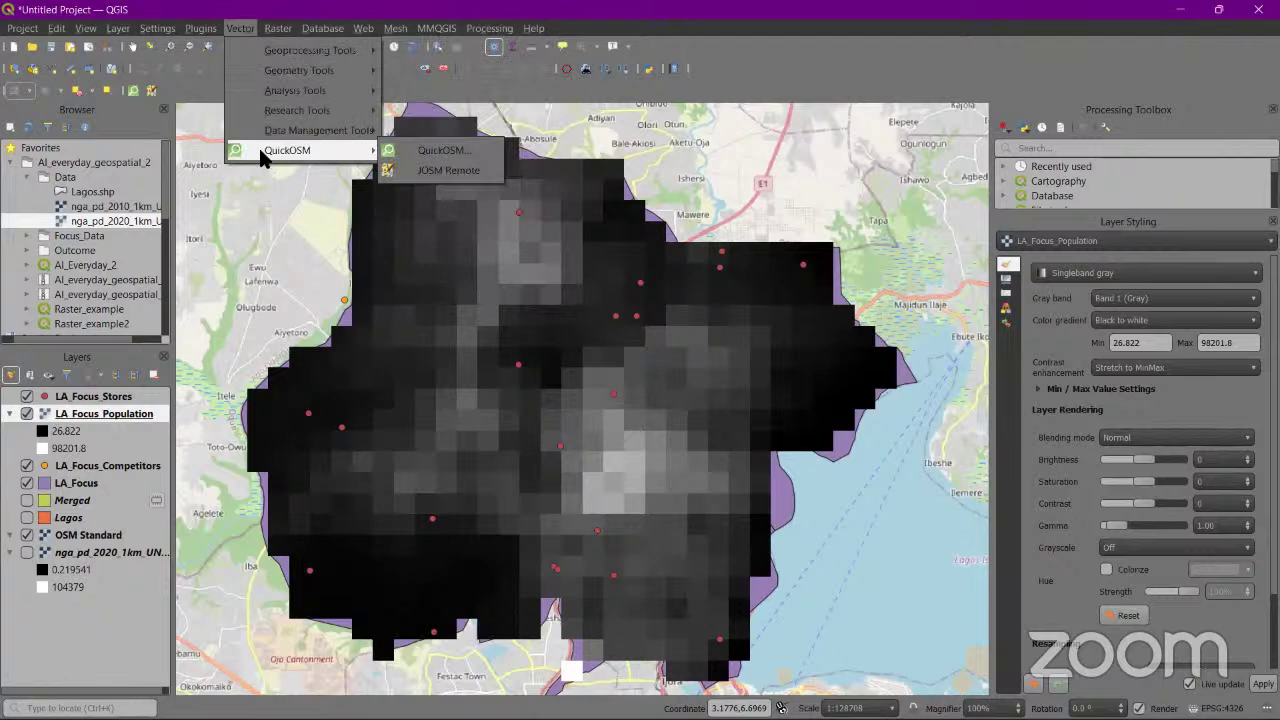
{"action": "left_click", "coordinate": [463, 158]}
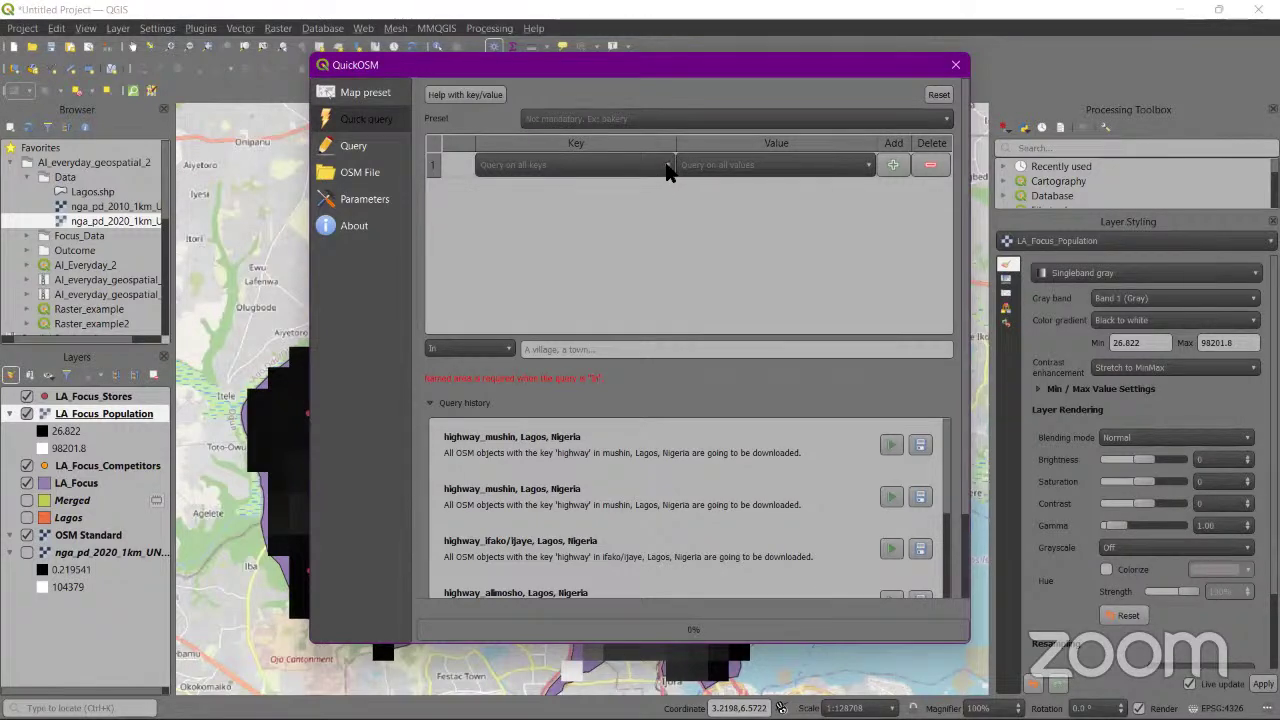
{"action": "left_click", "coordinate": [668, 168]}
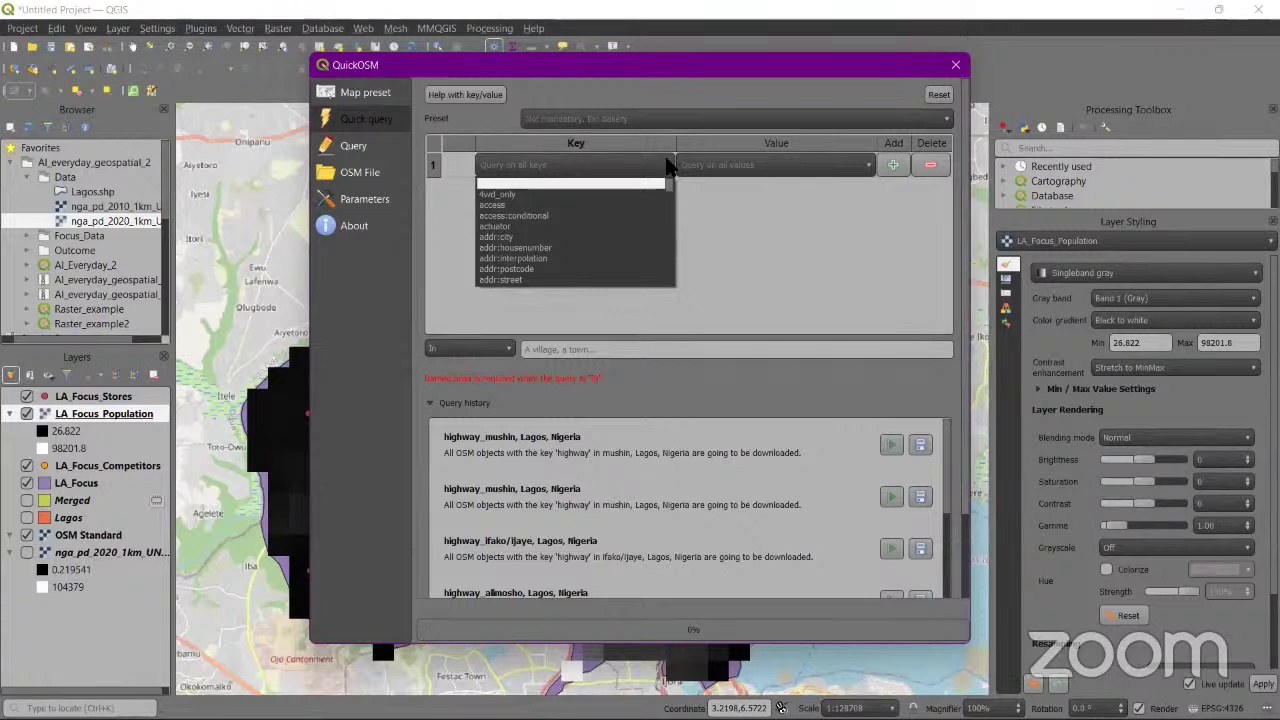
{"action": "key", "text": "h"}
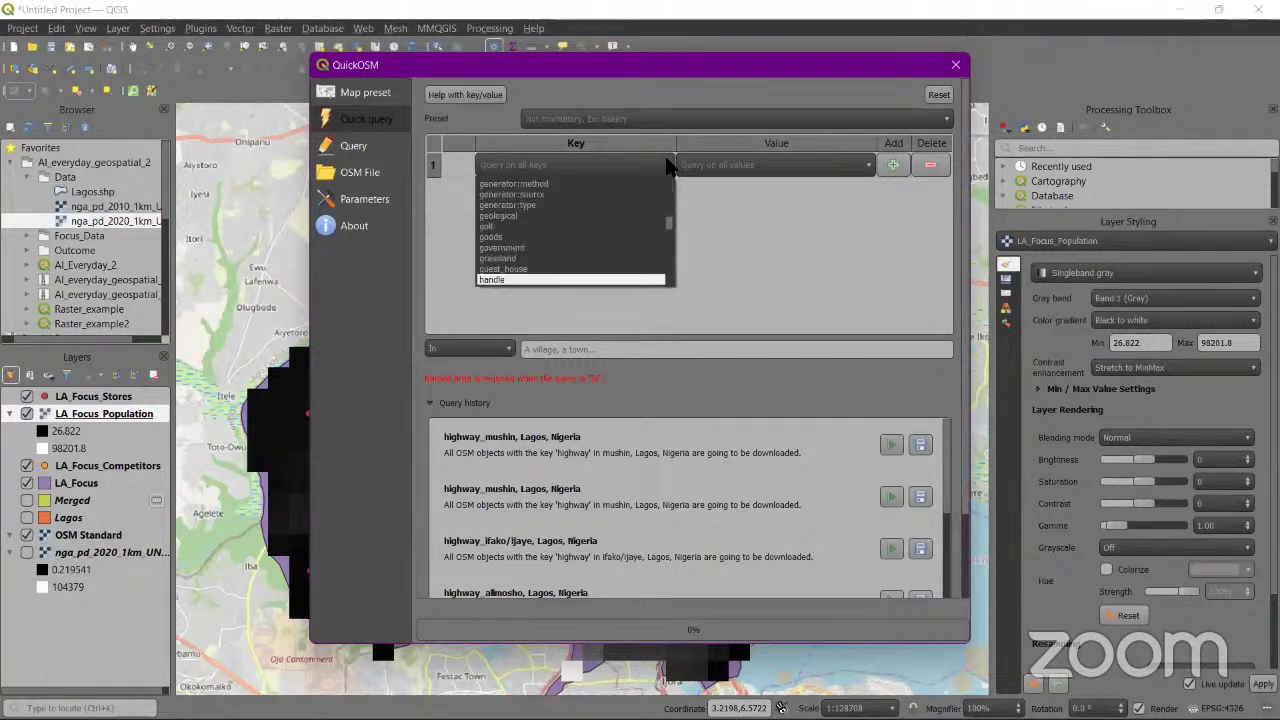
{"action": "key", "text": "Down"}
{"action": "key", "text": "Down"}
{"action": "scroll", "coordinate": [586, 236], "scroll_direction": "down", "scroll_amount": 2}
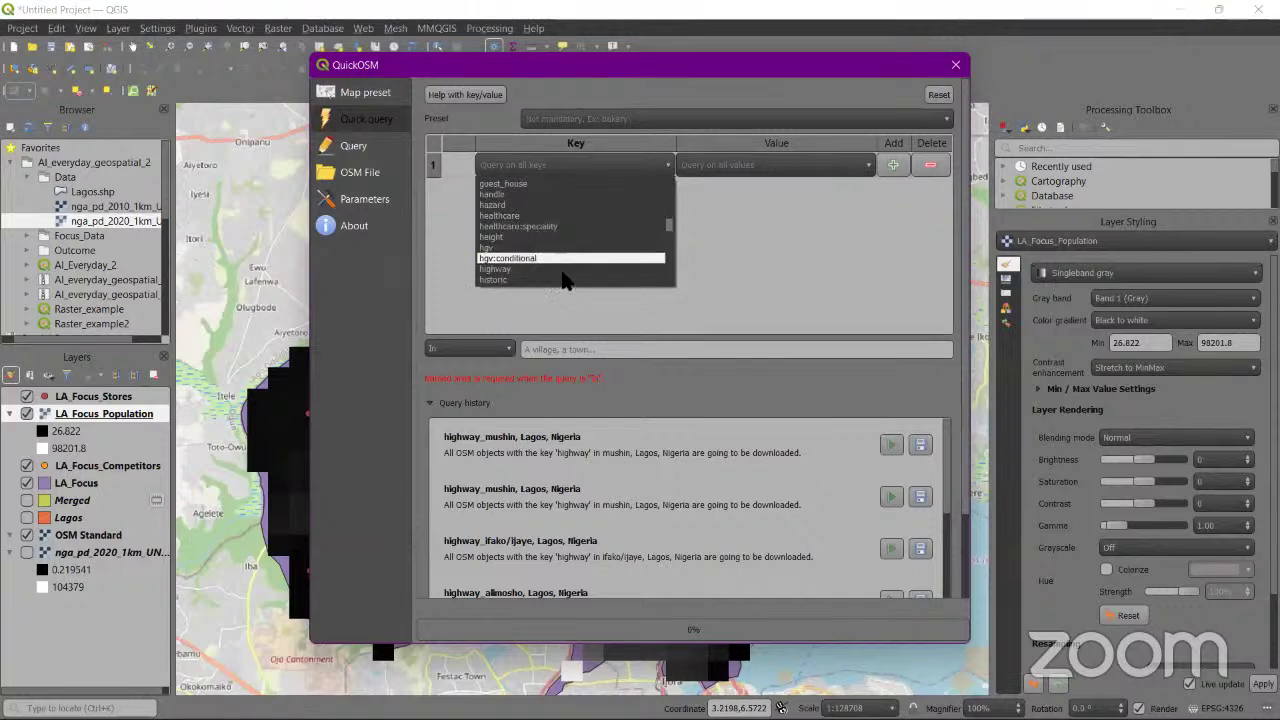
{"action": "left_click", "coordinate": [567, 270]}
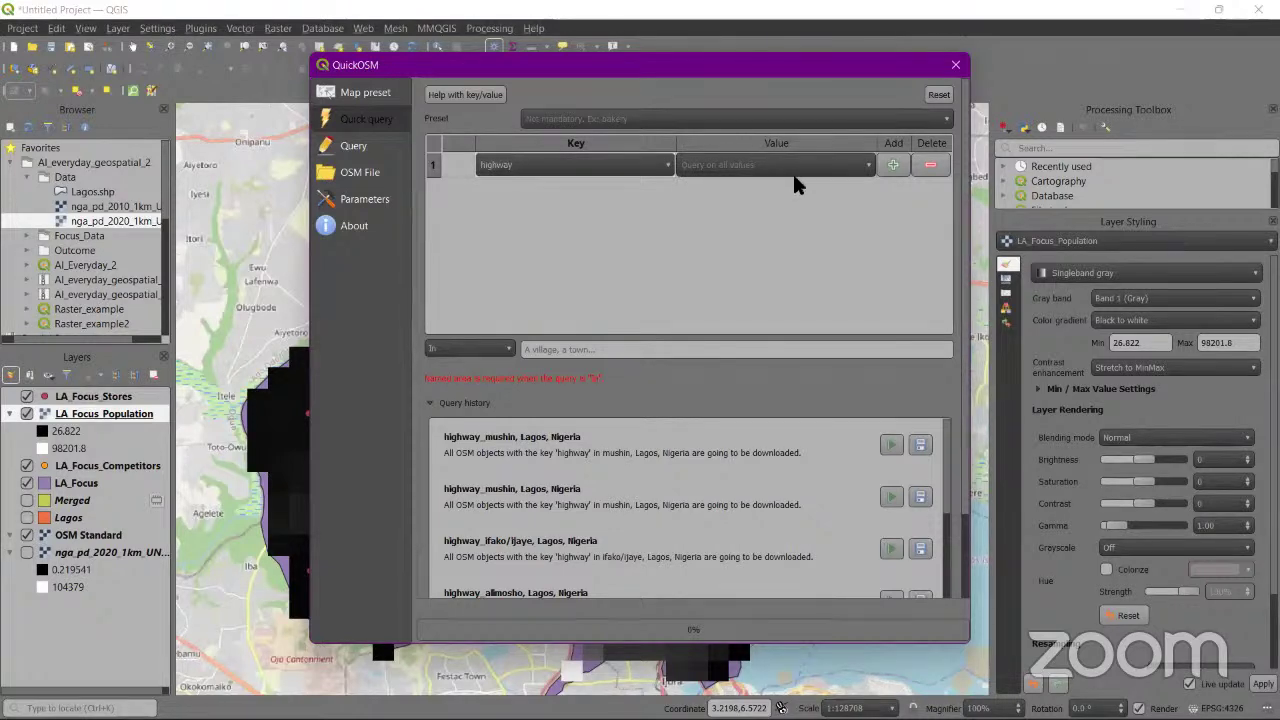
- Look through the values available for the highway key and keep the query on all values
{"action": "left_click", "coordinate": [869, 166]}
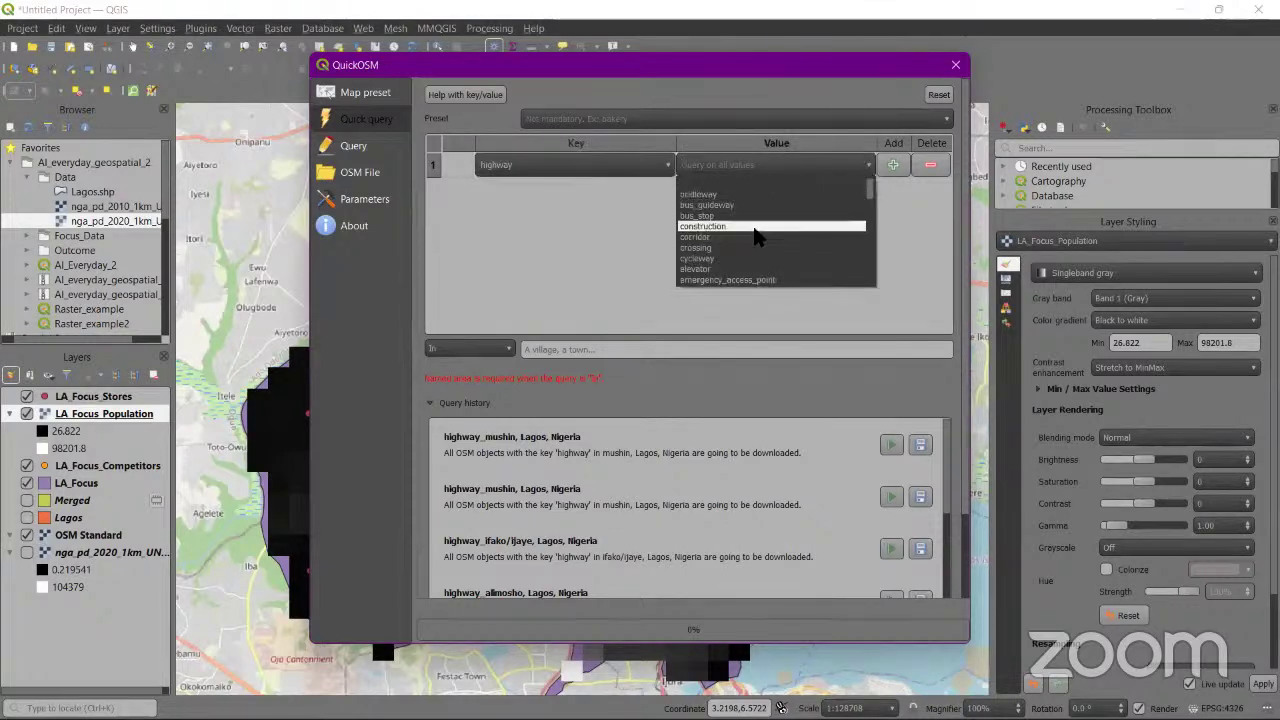
{"action": "scroll", "coordinate": [759, 230], "scroll_direction": "down", "scroll_amount": 4}
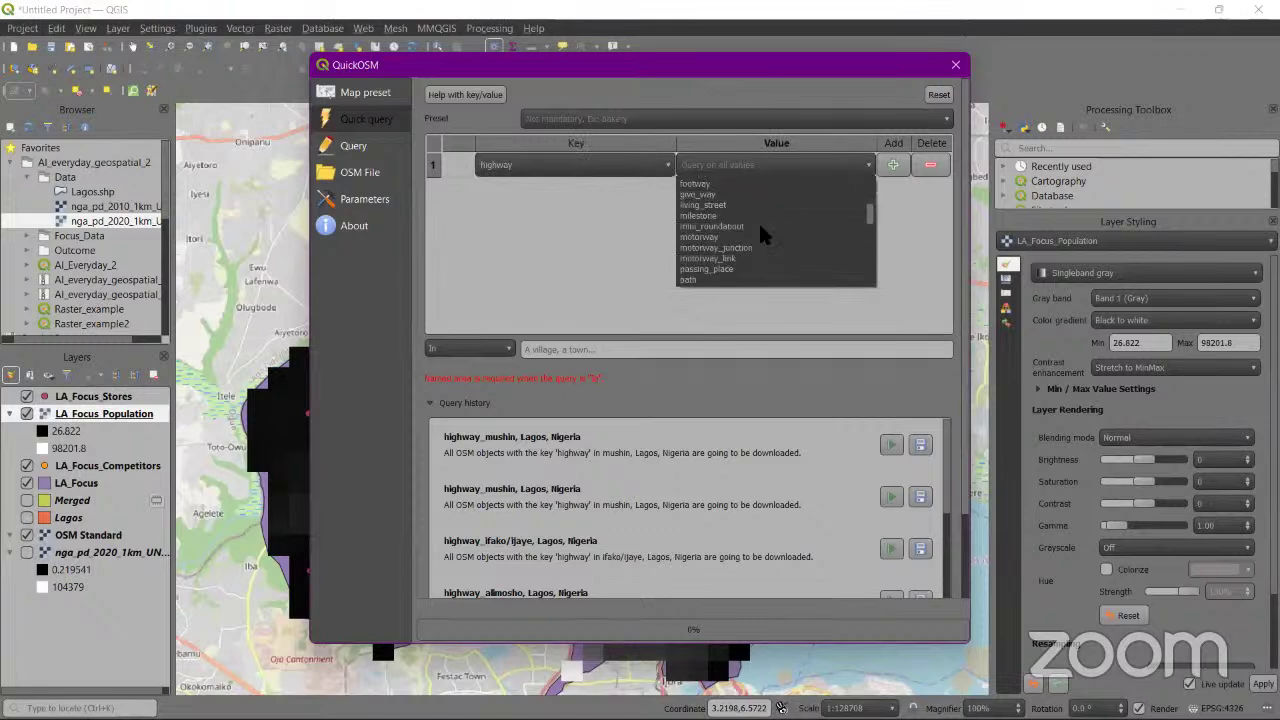
{"action": "scroll", "coordinate": [759, 230], "scroll_direction": "down", "scroll_amount": 3}
{"action": "scroll", "coordinate": [759, 230], "scroll_direction": "up", "scroll_amount": 8}
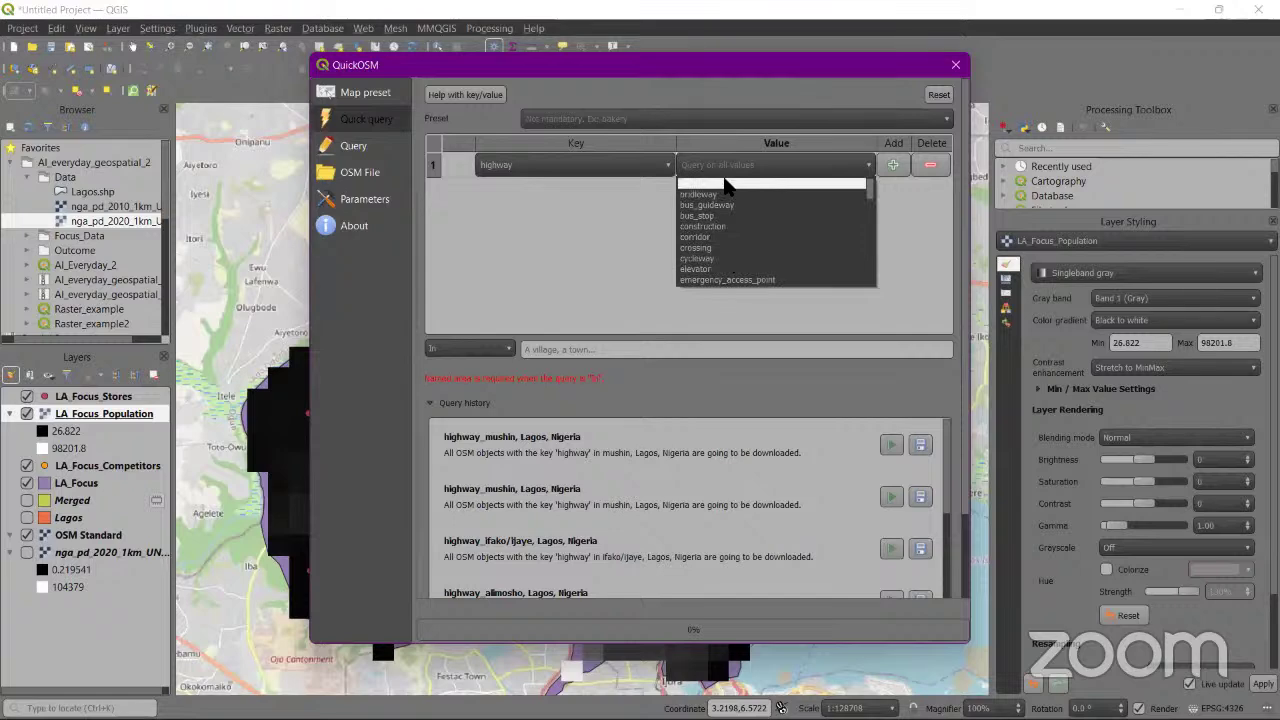
{"action": "left_click", "coordinate": [724, 182]}
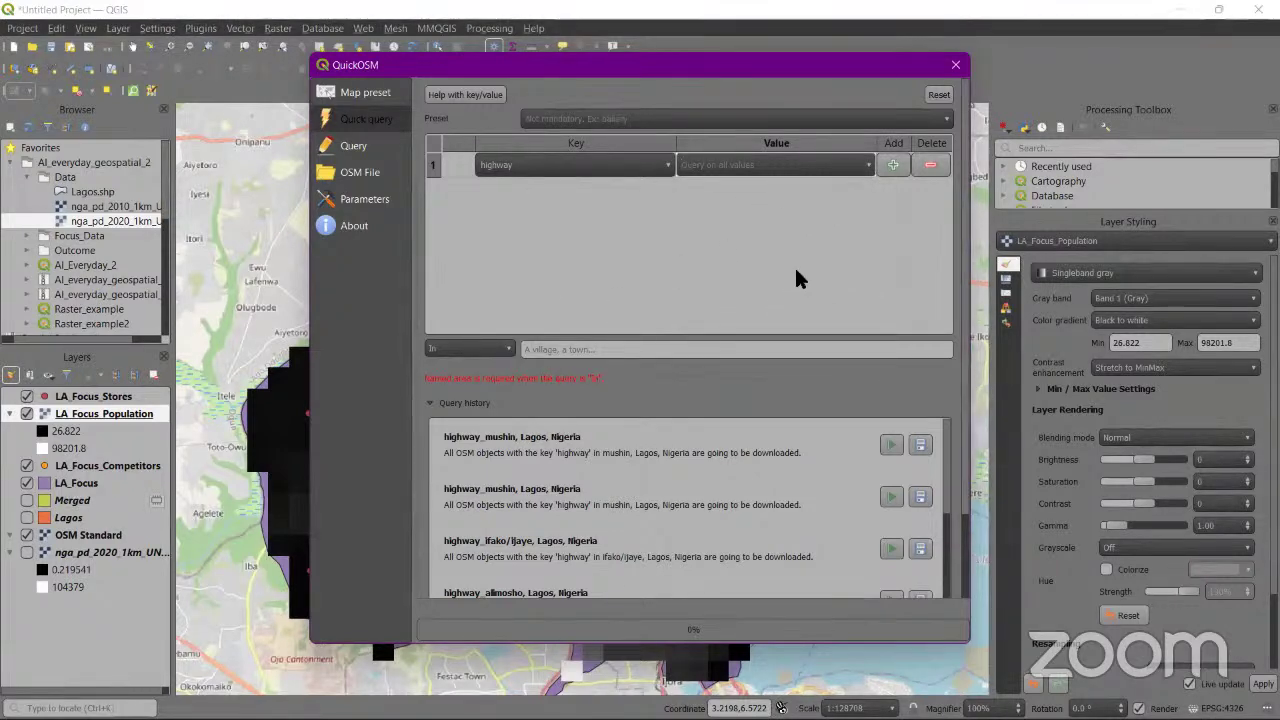
- Add a second query row with the key addr:street, check its values, and delete the row
{"action": "left_click", "coordinate": [891, 168]}
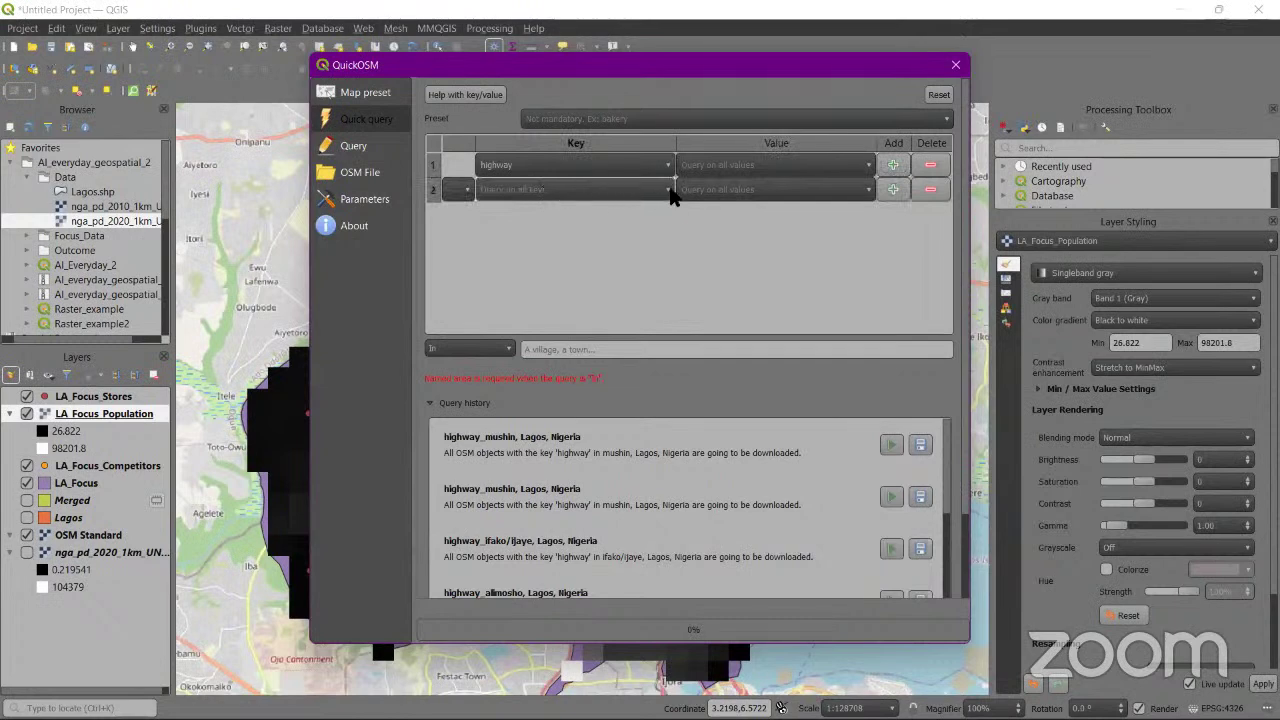
{"action": "left_click", "coordinate": [670, 195]}
{"action": "scroll", "coordinate": [560, 290], "scroll_direction": "down", "scroll_amount": 2}
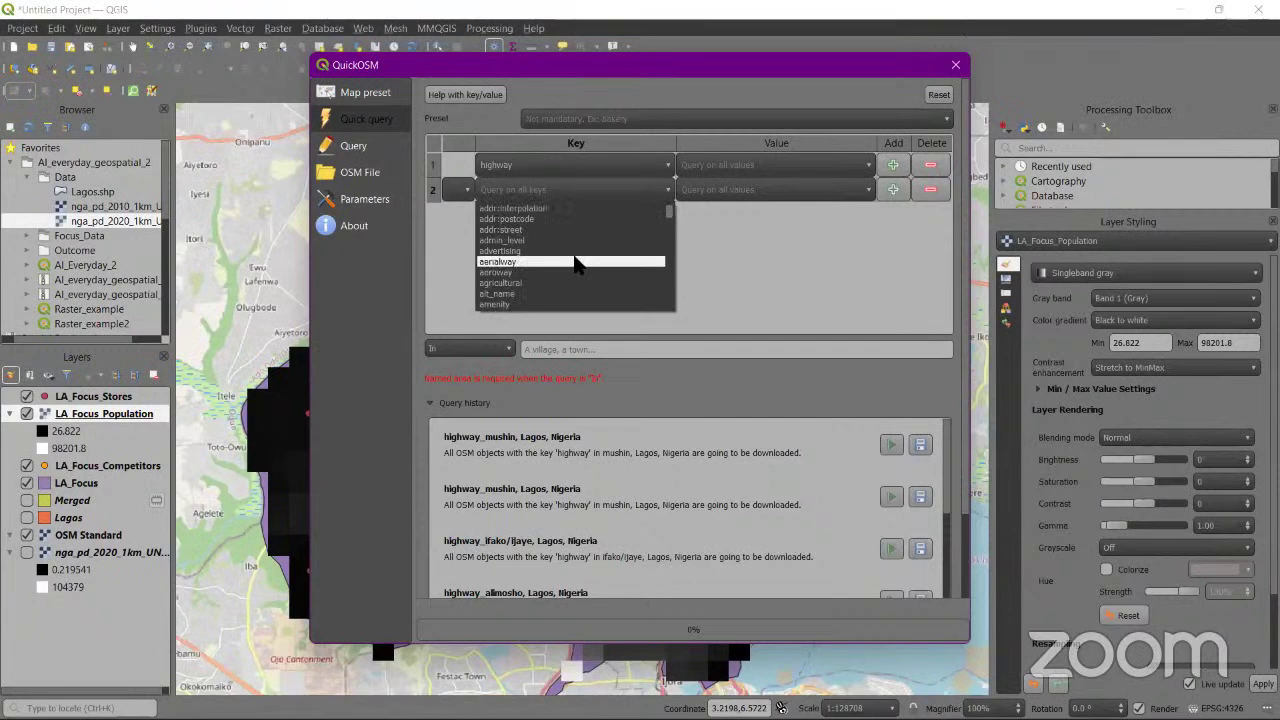
{"action": "left_click", "coordinate": [590, 230]}
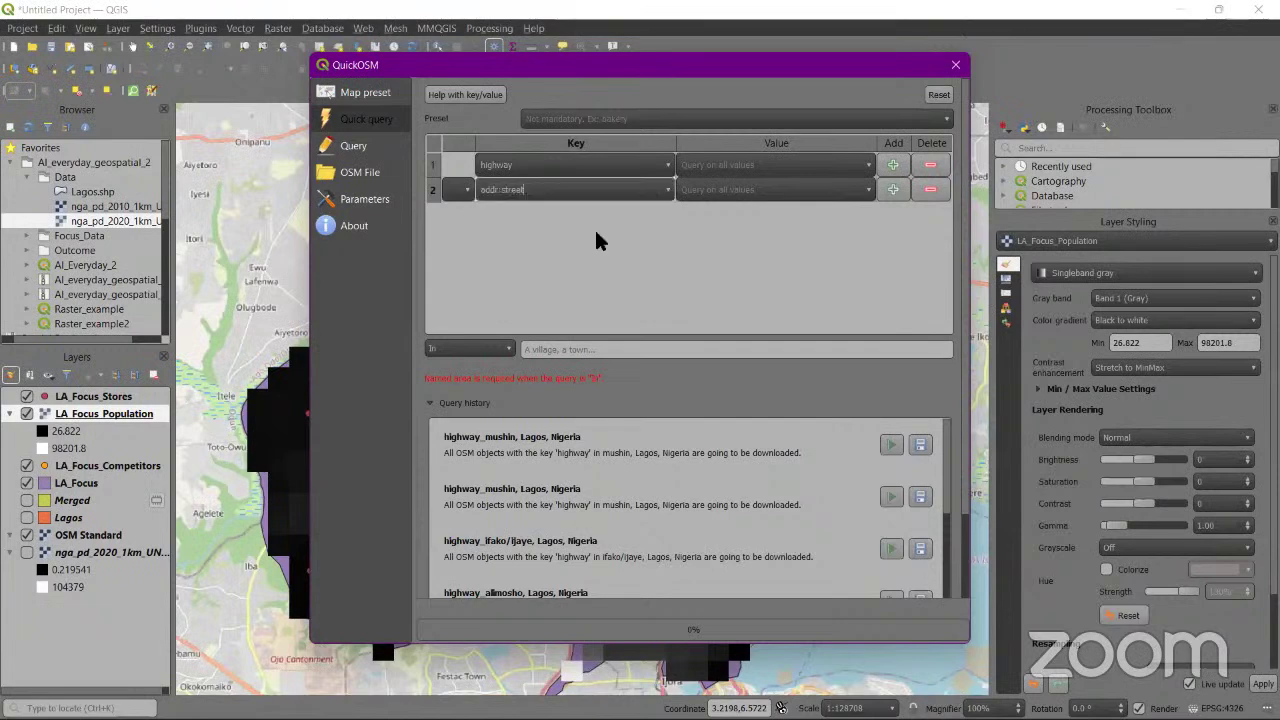
{"action": "left_click", "coordinate": [868, 189]}
{"action": "left_click", "coordinate": [868, 189]}
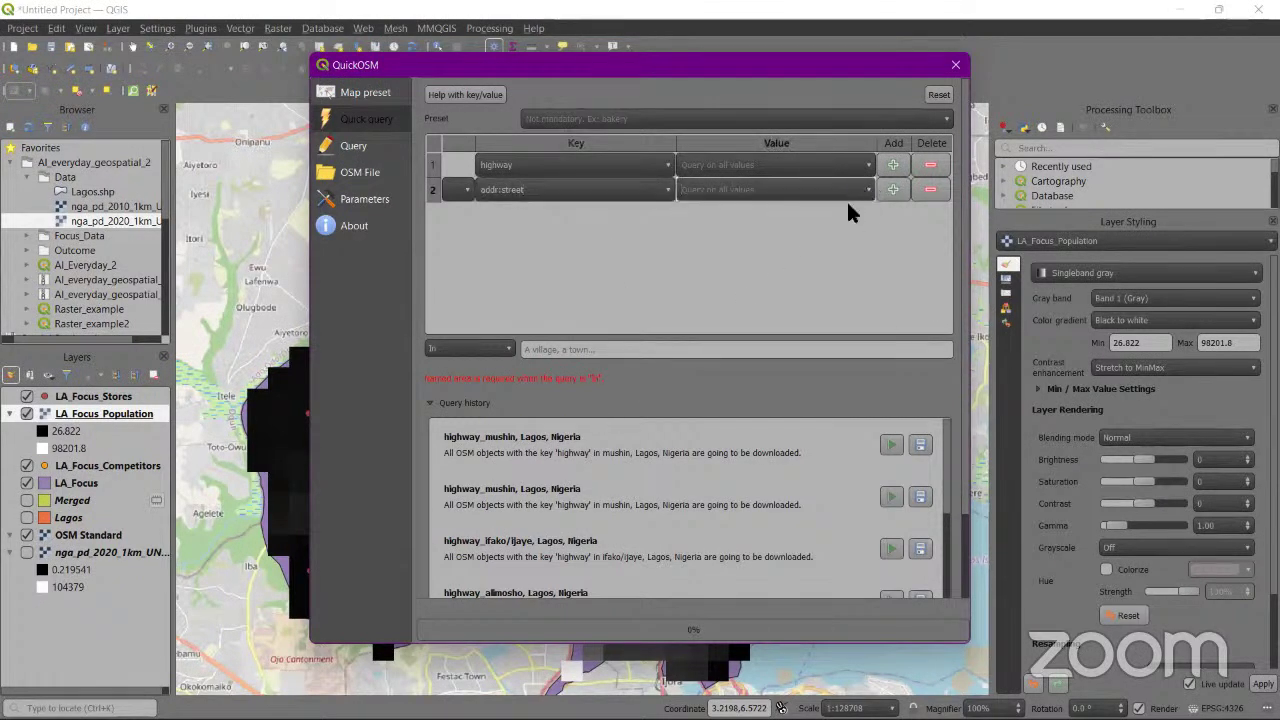
{"action": "left_click", "coordinate": [932, 191]}
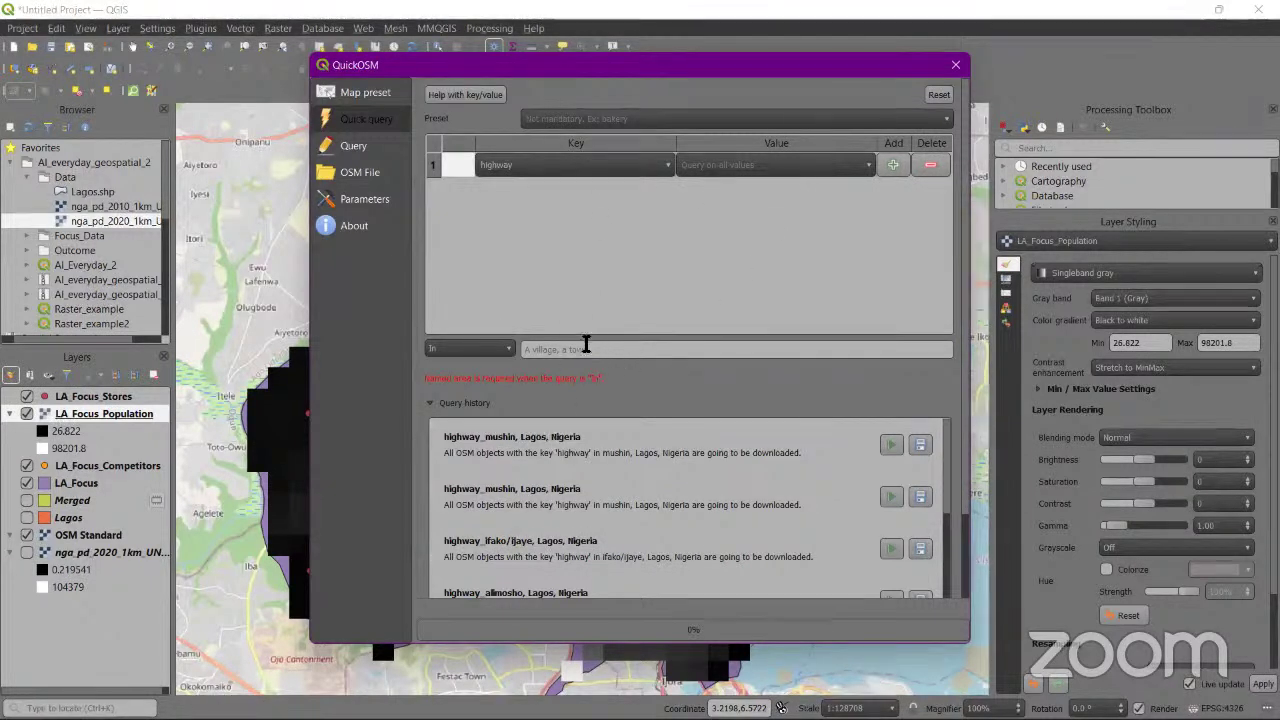
- Run the highway query for the area alimosho, Lagos, Nigeria, and close QuickOSM once the download ends
{"action": "left_click", "coordinate": [578, 348]}
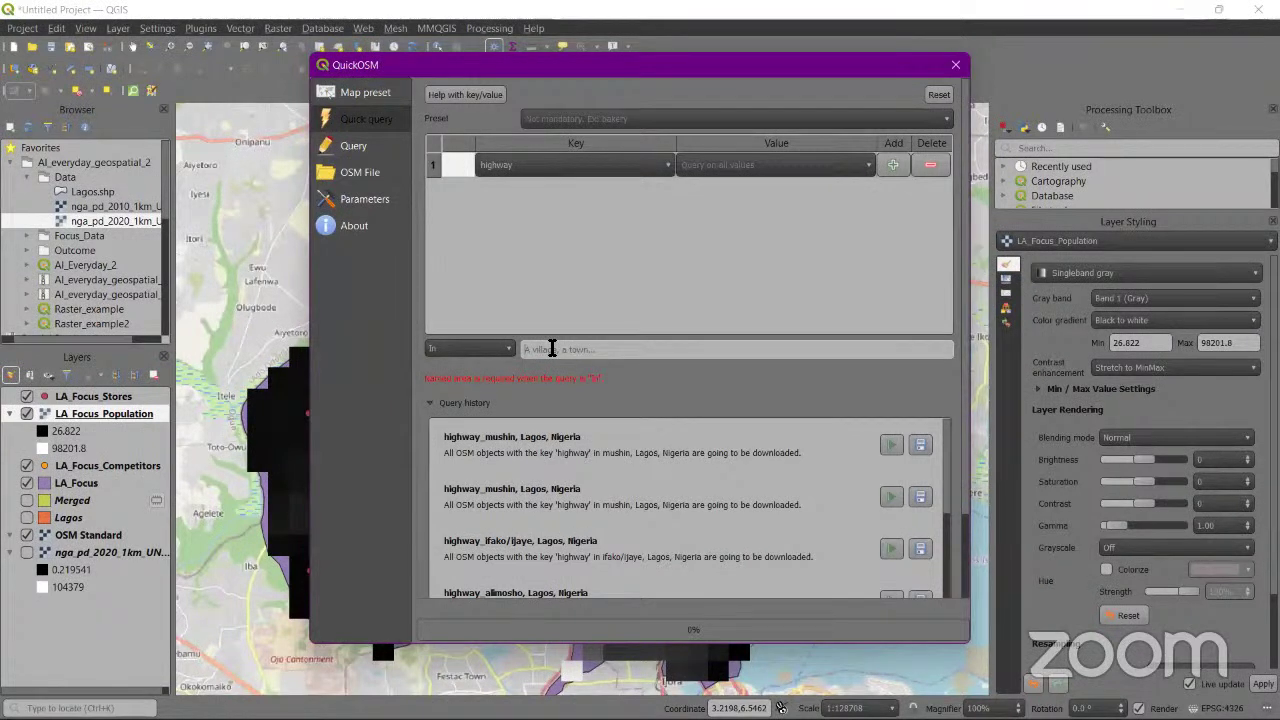
{"action": "left_click", "coordinate": [552, 348]}
{"action": "type", "text": "alimosho,"}
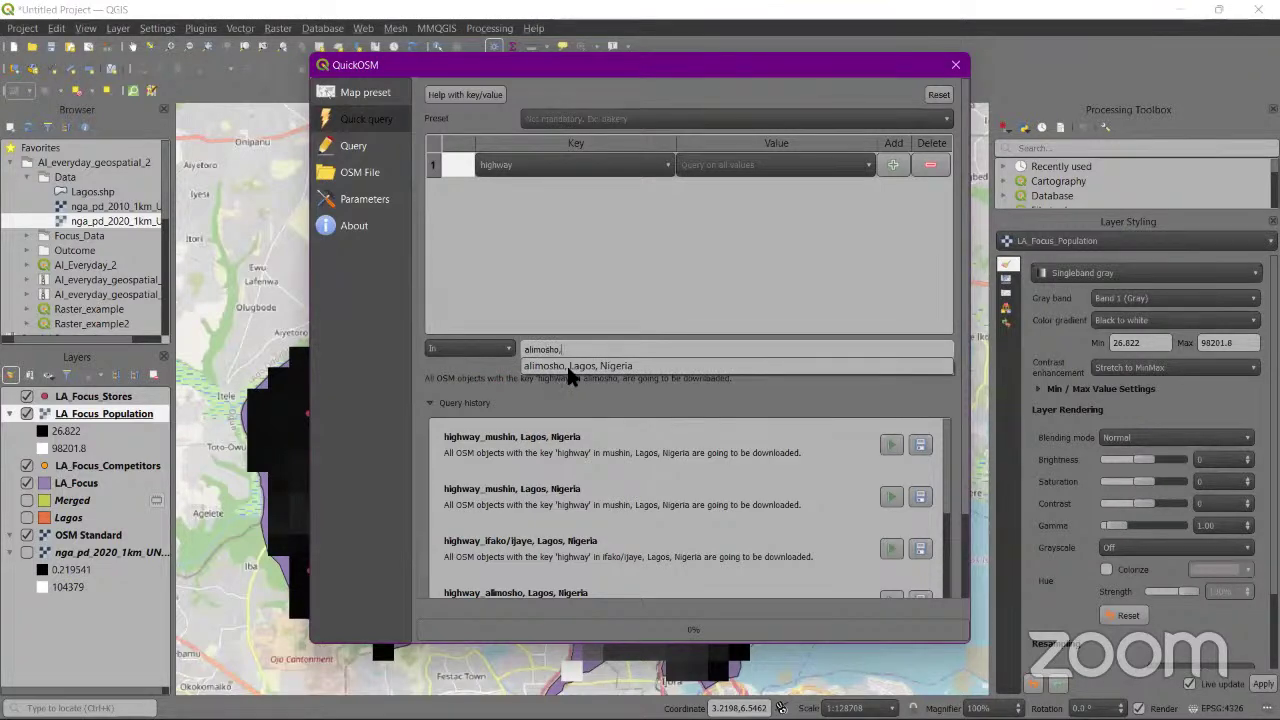
{"action": "left_click", "coordinate": [570, 367]}
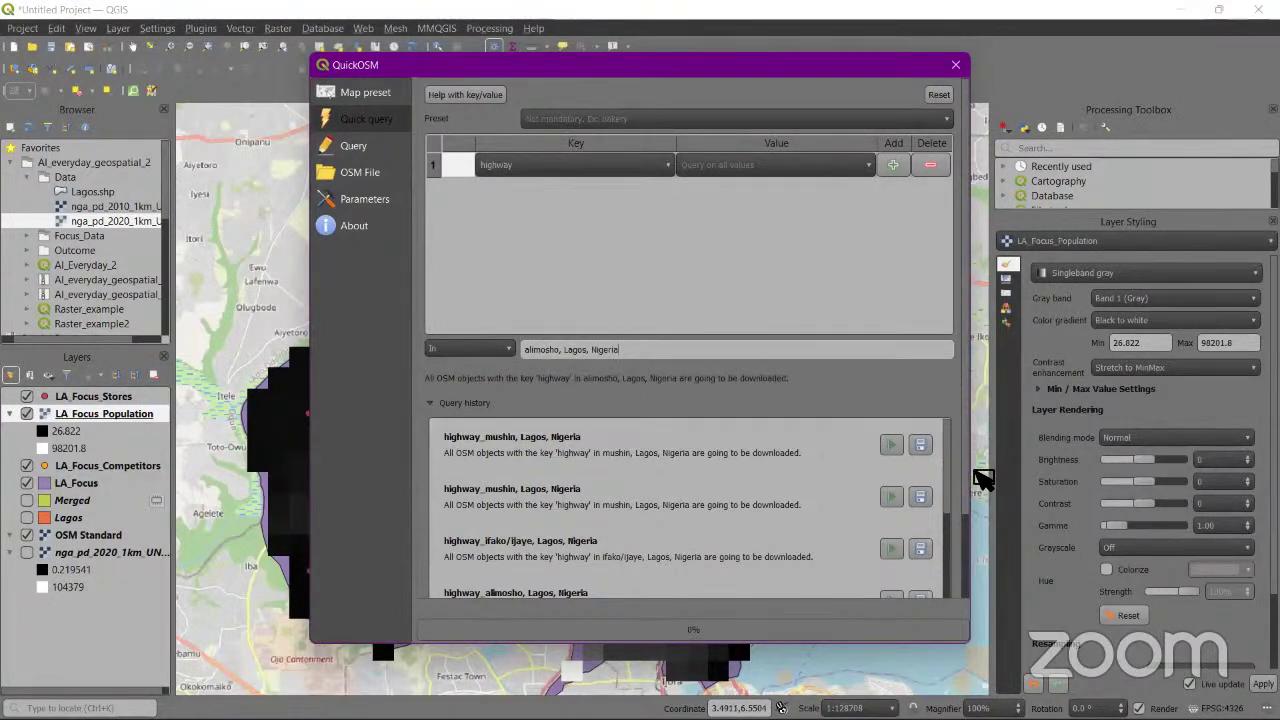
{"action": "scroll", "coordinate": [958, 560], "scroll_direction": "down", "scroll_amount": 3}
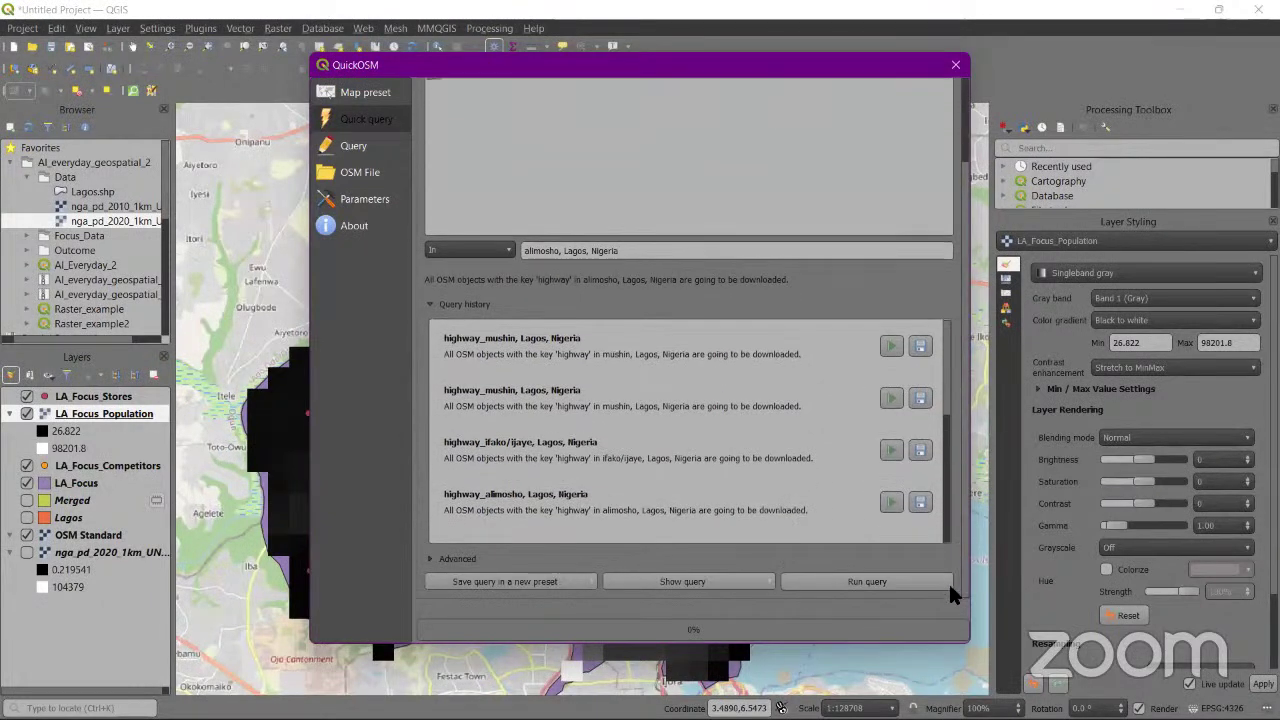
{"action": "left_click", "coordinate": [860, 580]}
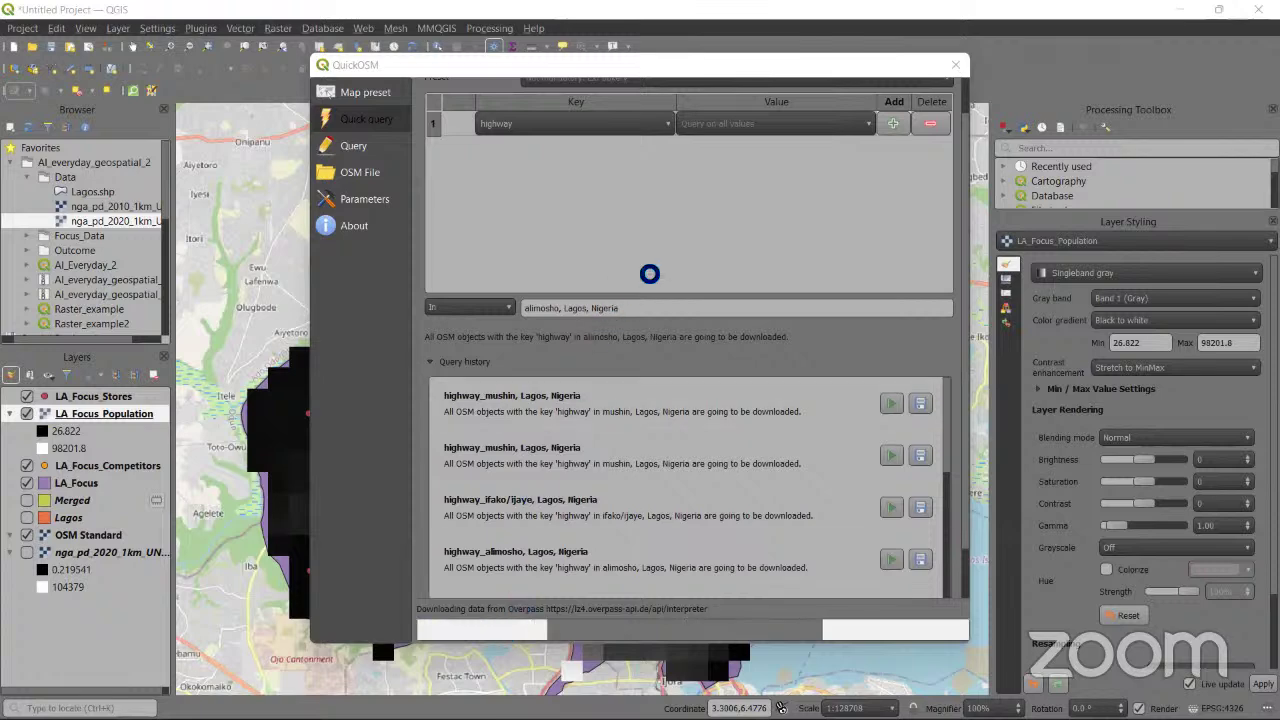
{"action": "left_click", "coordinate": [723, 74]}
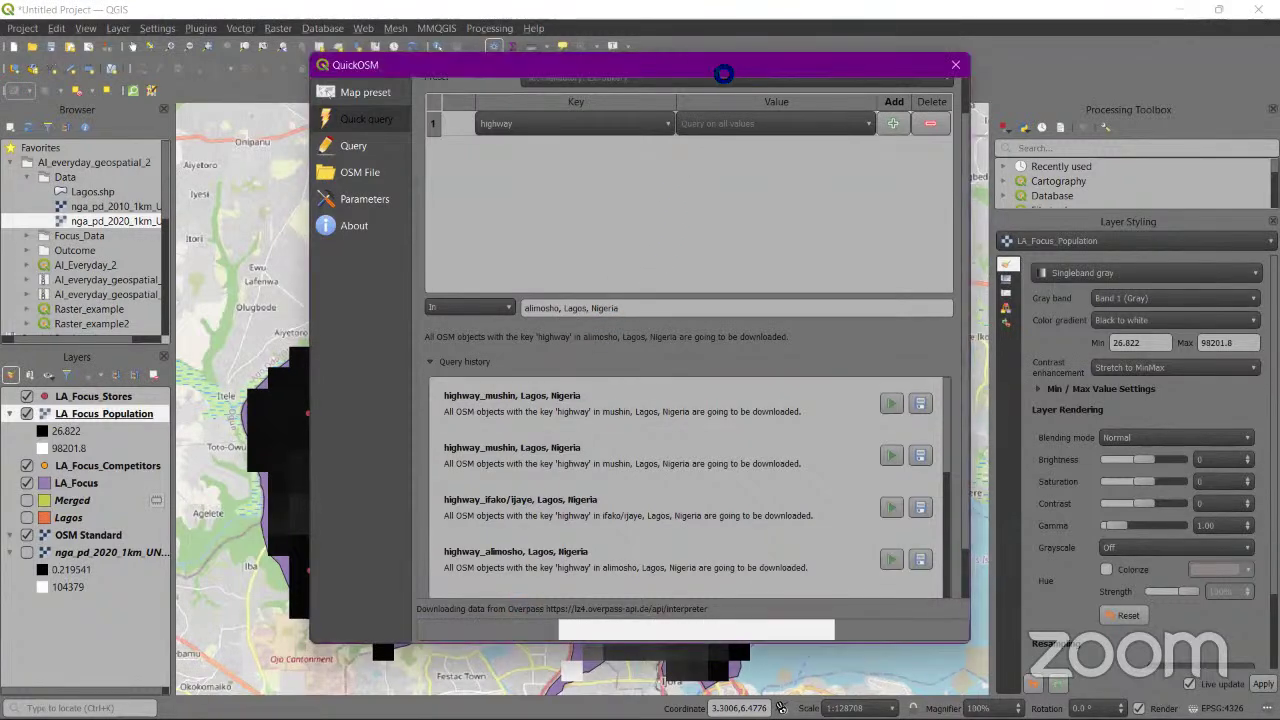
{"action": "left_click_drag", "start_coordinate": [913, 58], "coordinate": [1100, 41]}
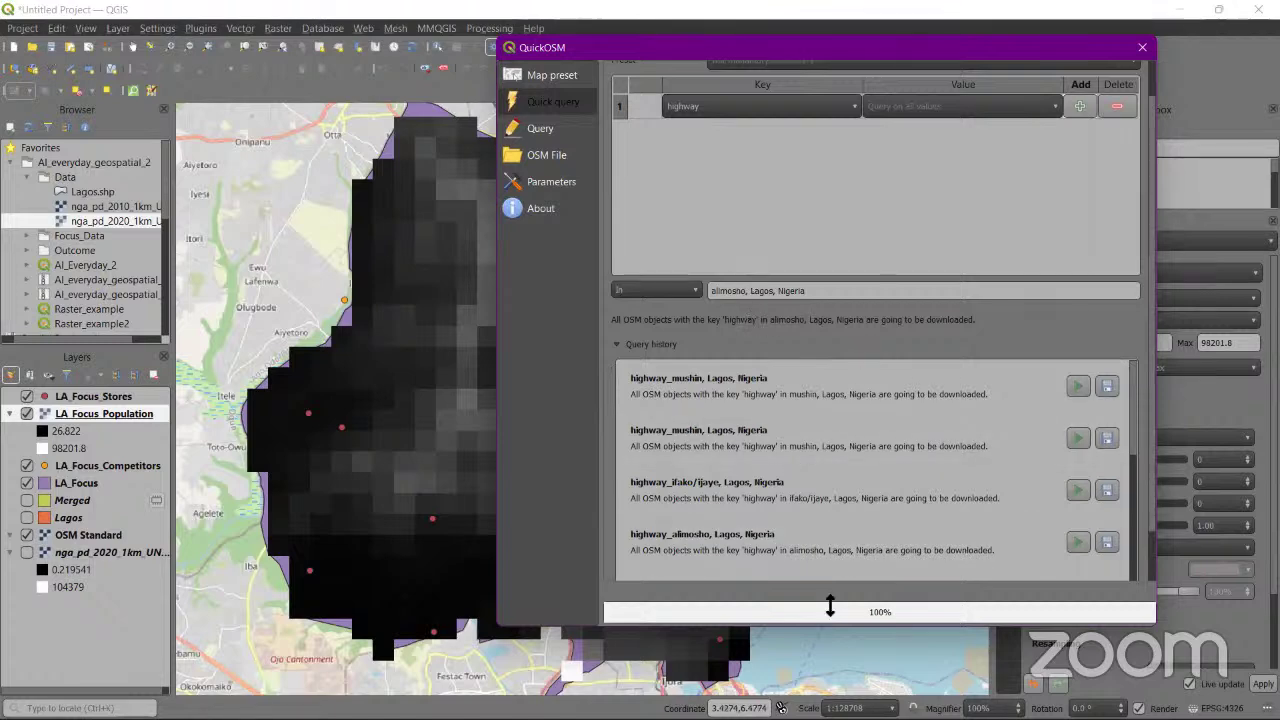
{"action": "left_click", "coordinate": [1142, 48]}
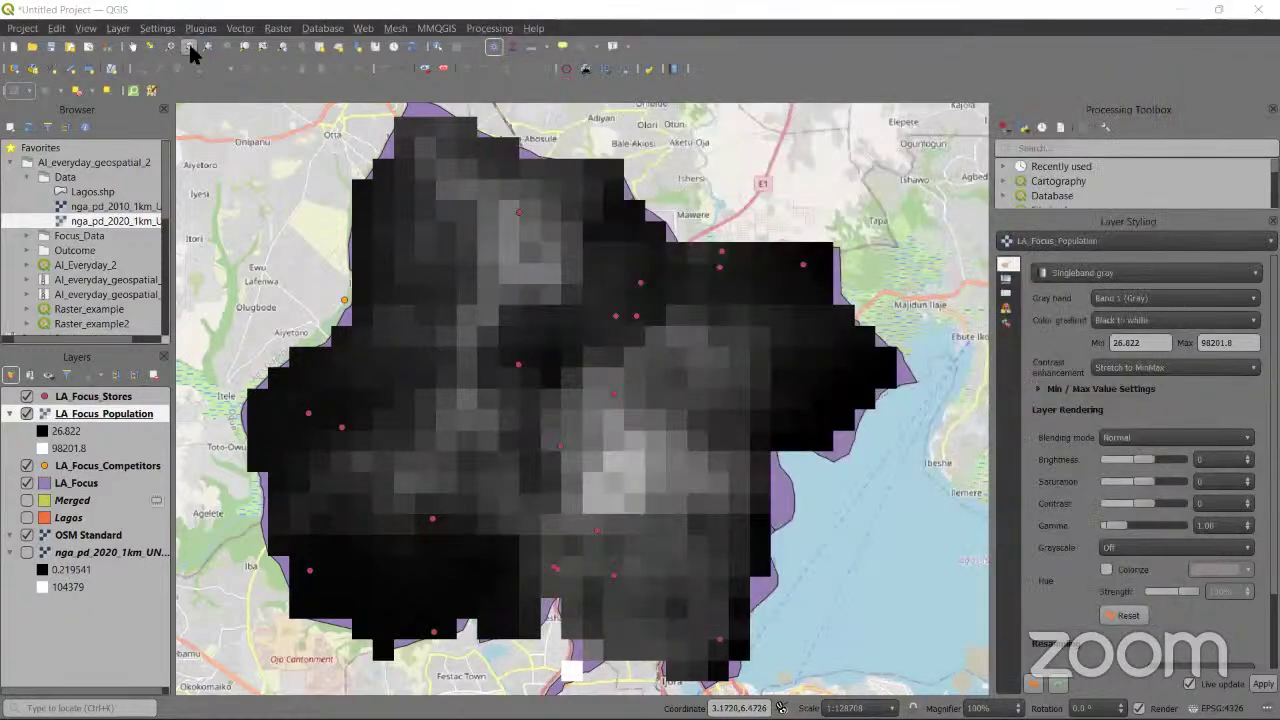
- Hide the LA_Focus_Population layer and give LA_Focus single labels from the ADM2_EN field
{"action": "left_click", "coordinate": [27, 413]}
{"action": "left_click", "coordinate": [85, 484]}
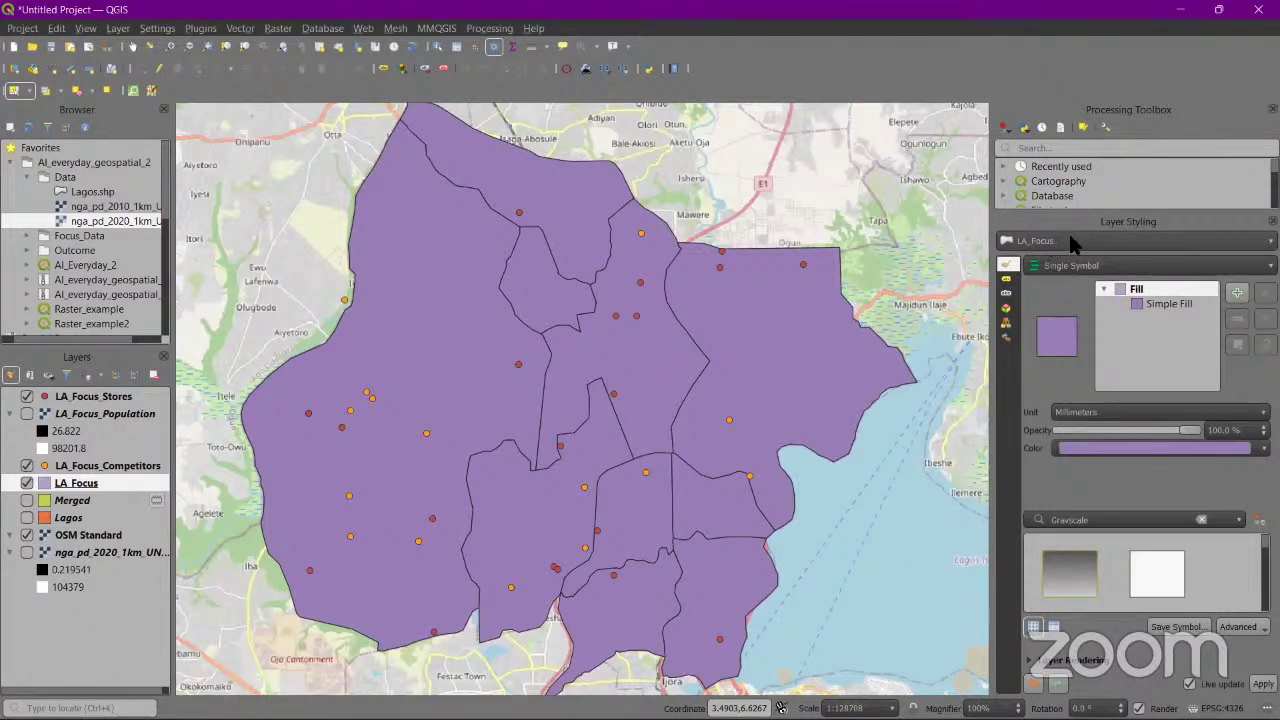
{"action": "left_click", "coordinate": [1006, 279]}
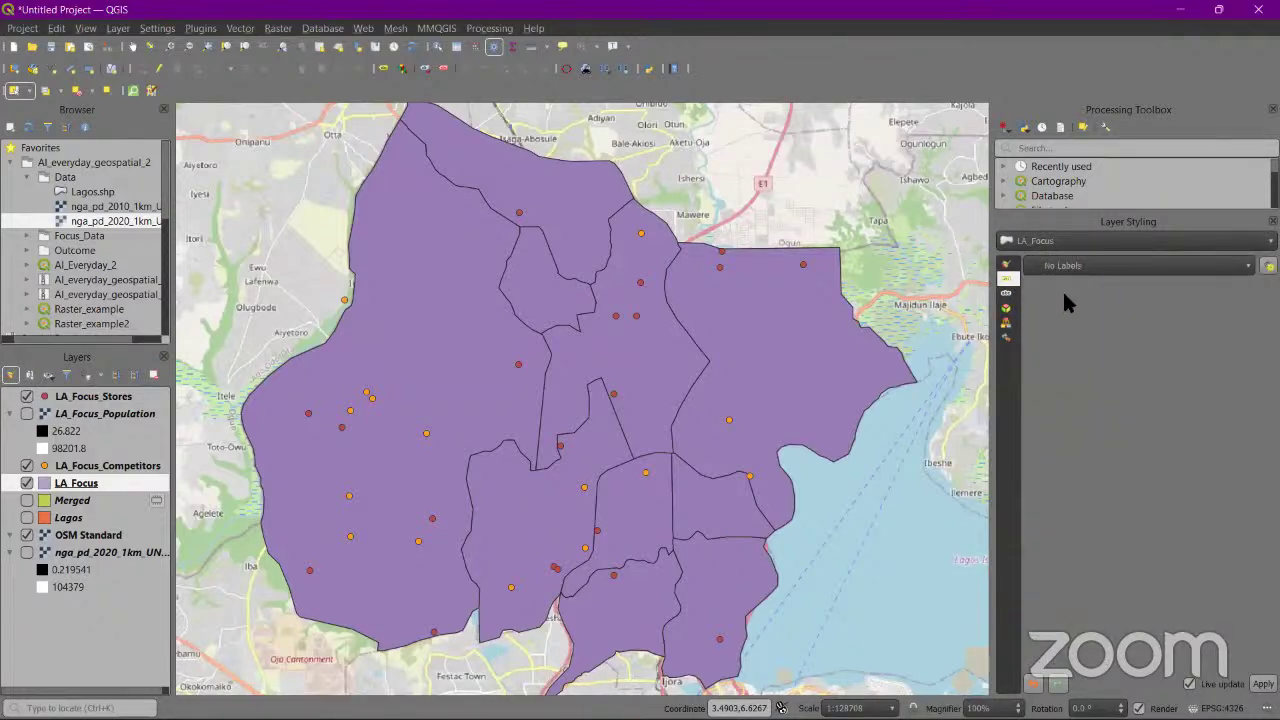
{"action": "left_click", "coordinate": [1200, 266]}
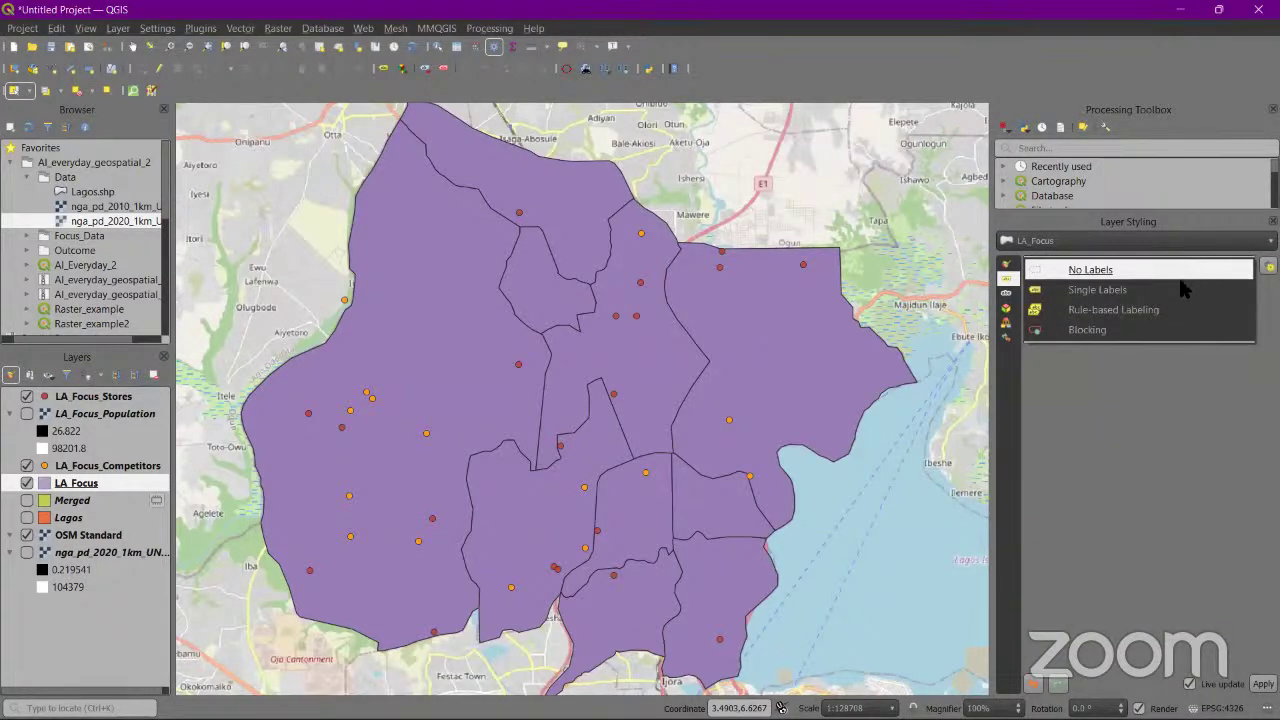
{"action": "left_click", "coordinate": [1167, 290]}
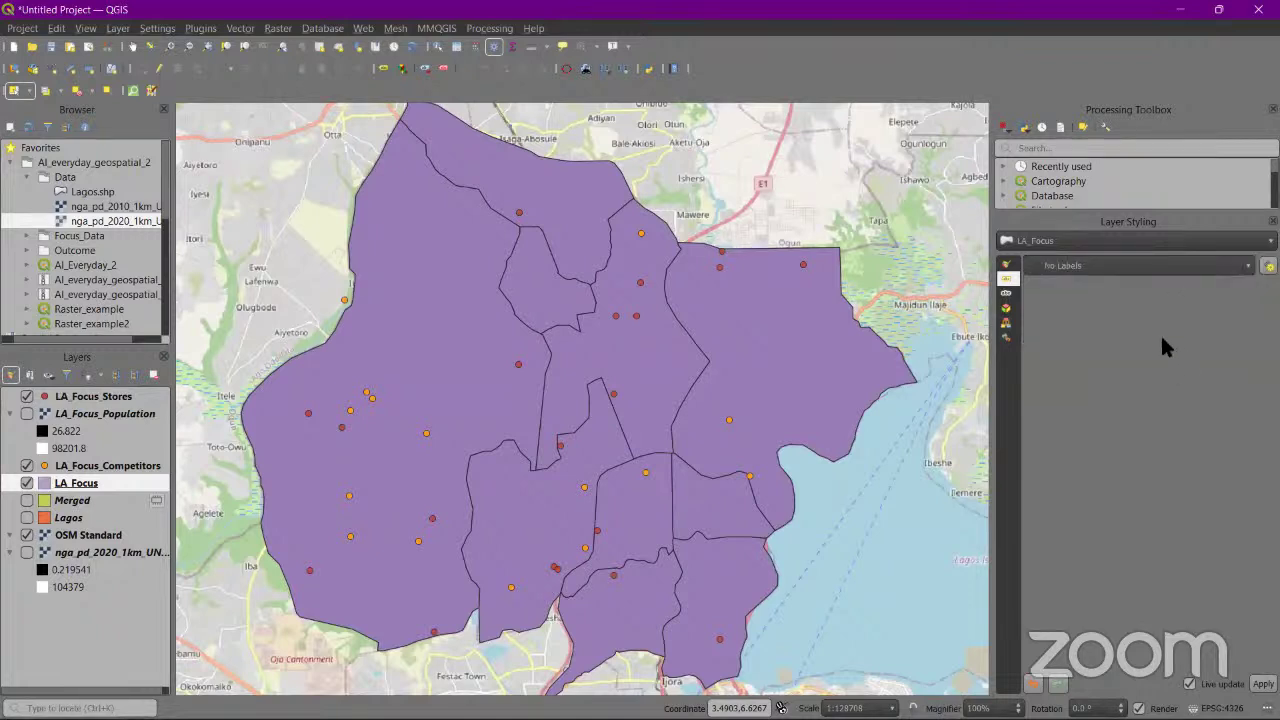
{"action": "left_click", "coordinate": [1247, 290]}
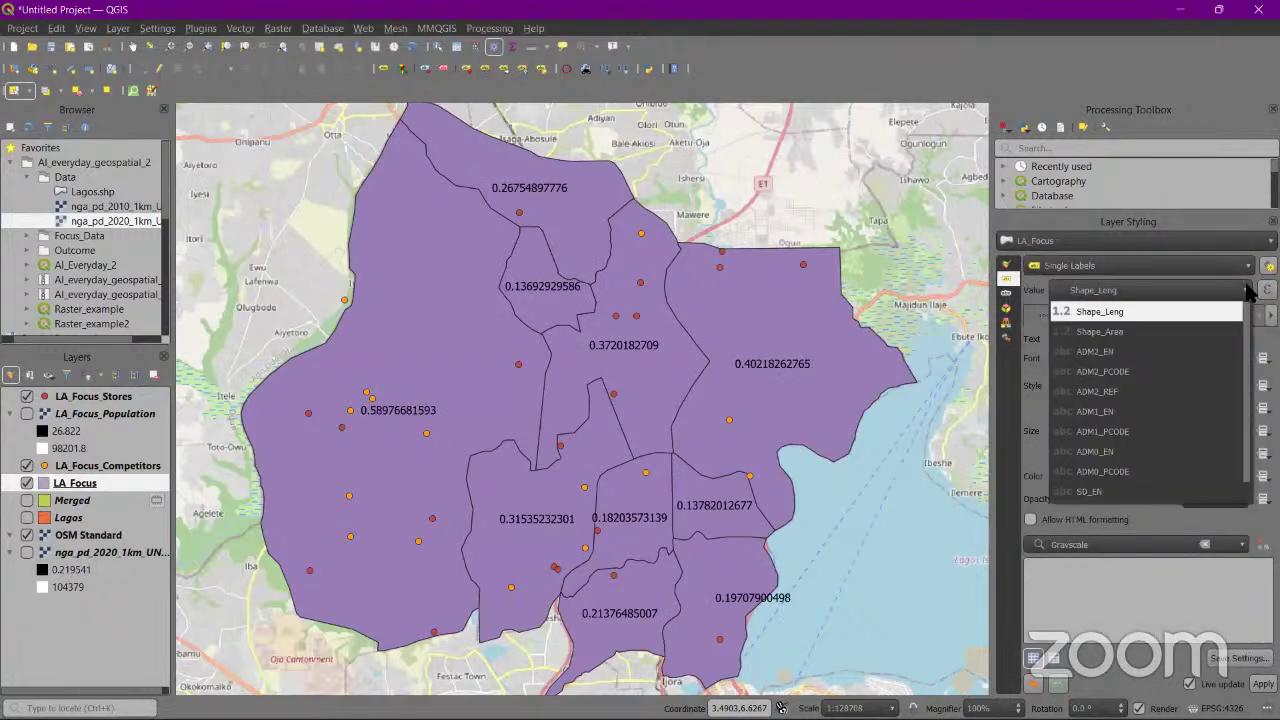
{"action": "left_click", "coordinate": [1158, 352]}
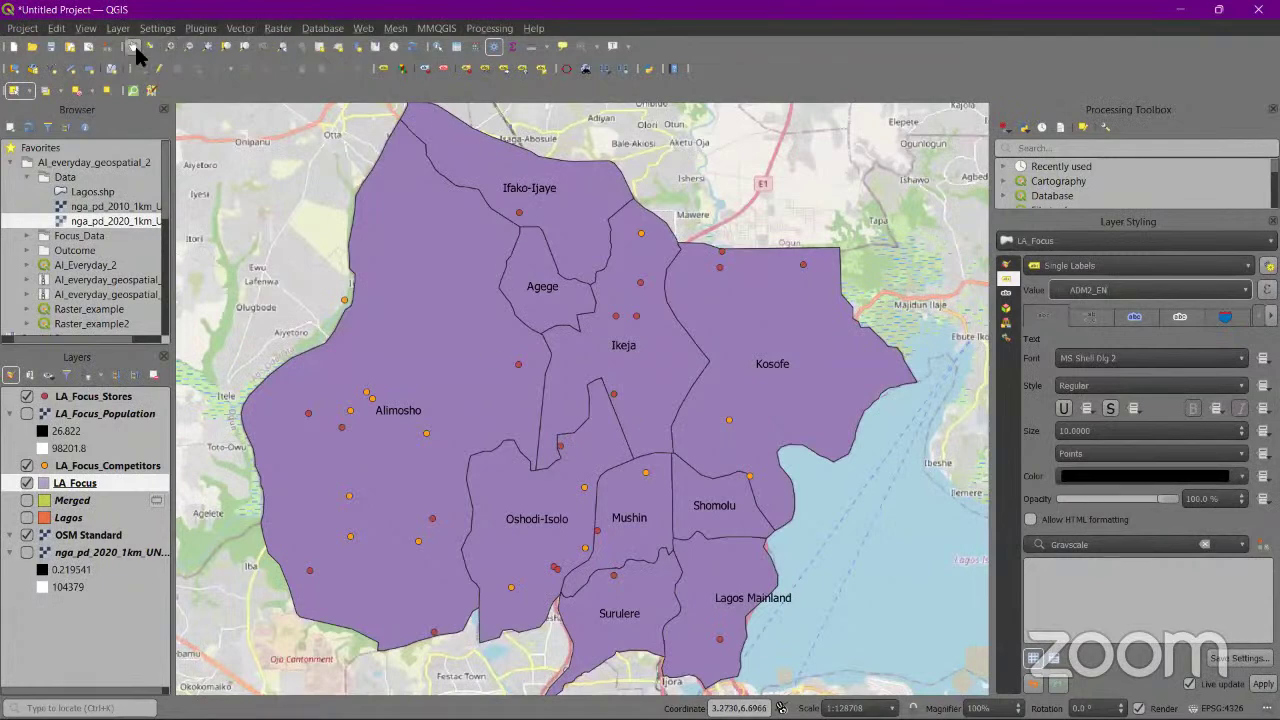
{"action": "left_click_drag", "start_coordinate": [533, 358], "coordinate": [574, 388]}
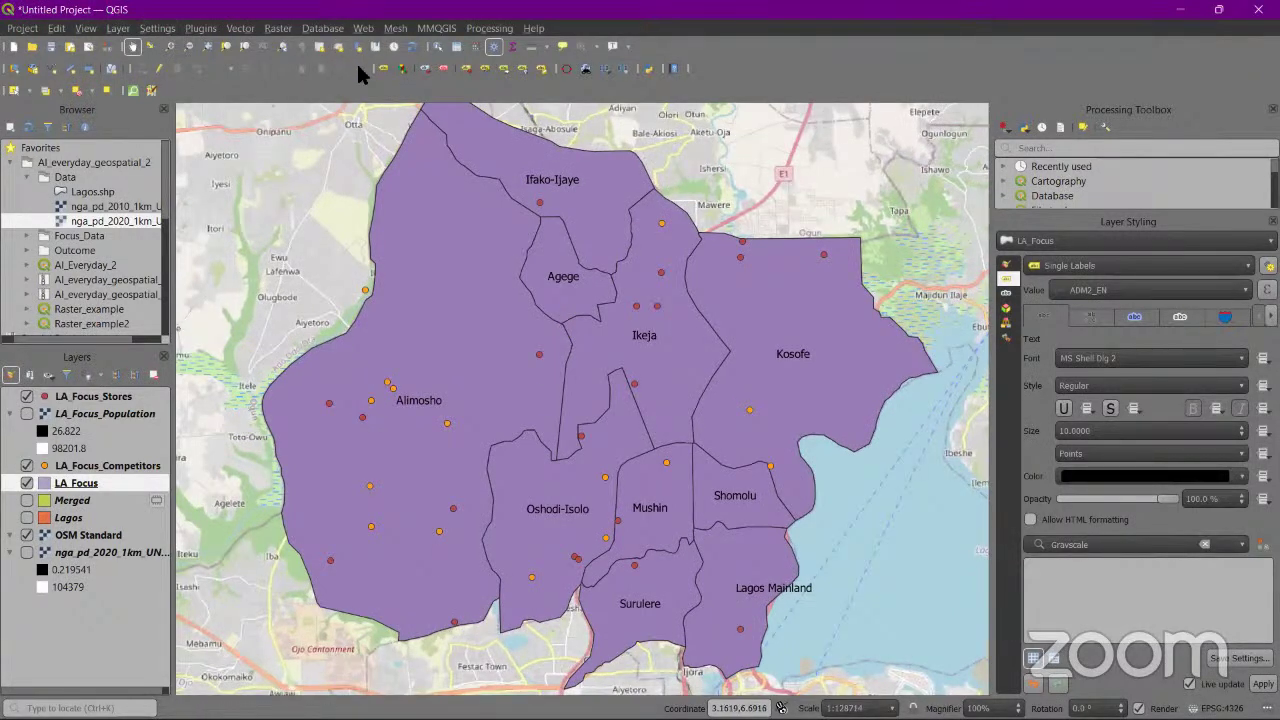
- Start a new QuickOSM quick query and set its key to highway, leaving all values included
{"action": "left_click", "coordinate": [240, 30]}
{"action": "mouse_move", "coordinate": [272, 147]}
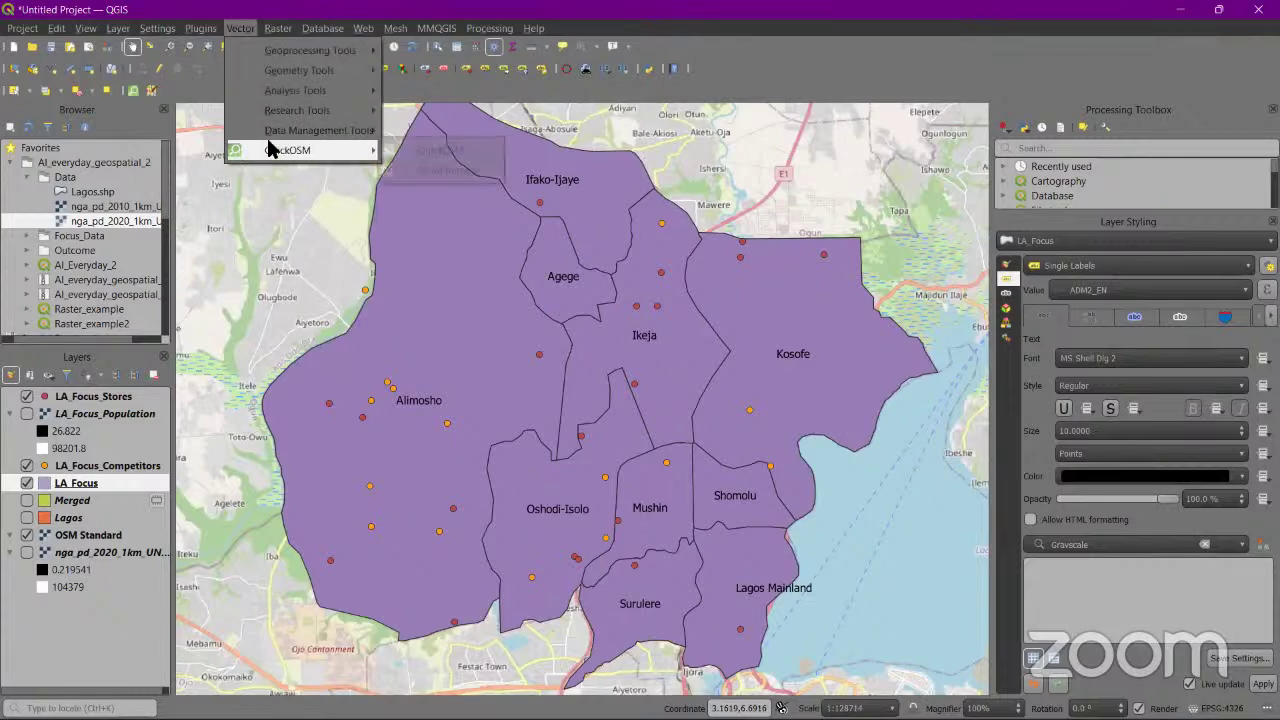
{"action": "left_click", "coordinate": [455, 155]}
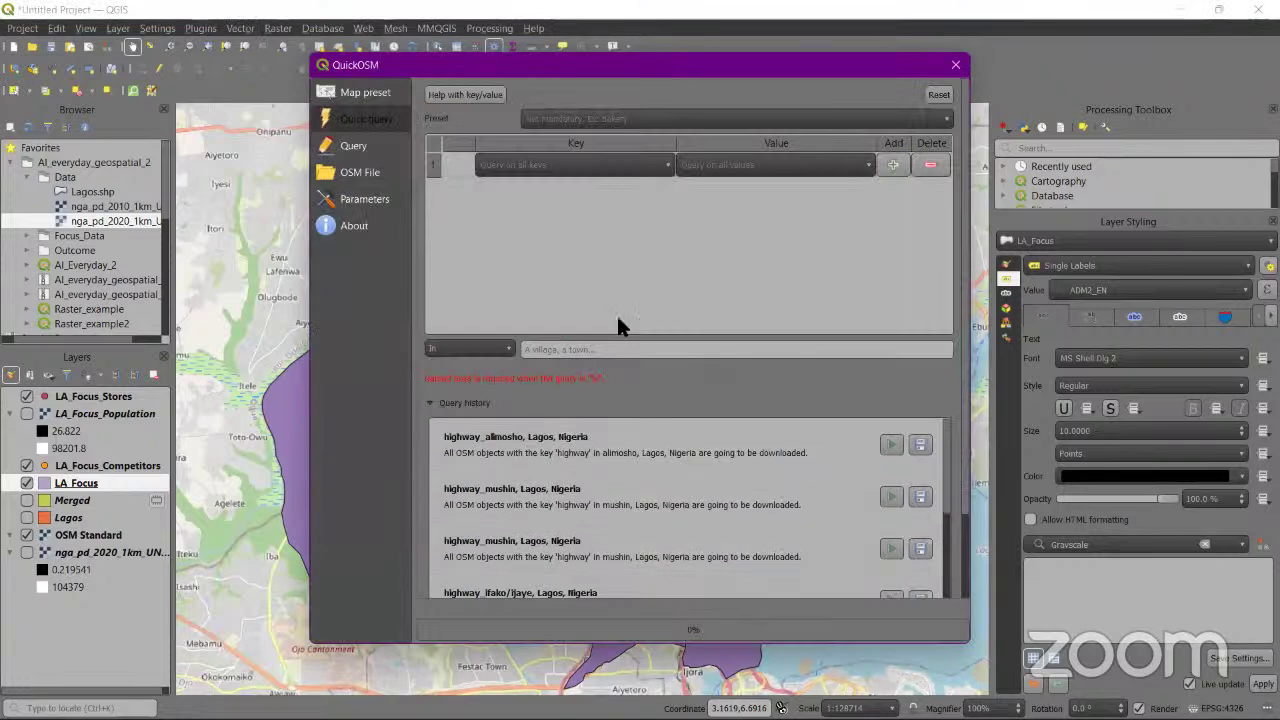
{"action": "left_click", "coordinate": [663, 166]}
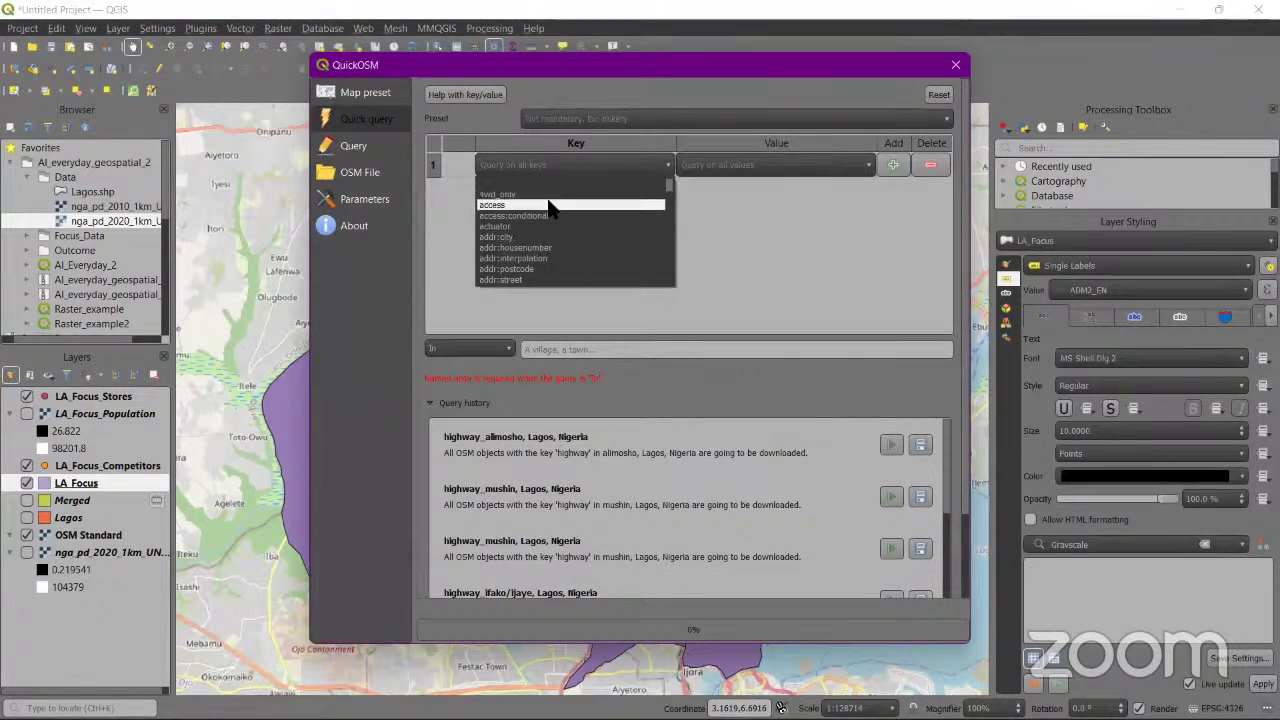
{"action": "scroll", "coordinate": [548, 210], "scroll_direction": "down", "scroll_amount": 10}
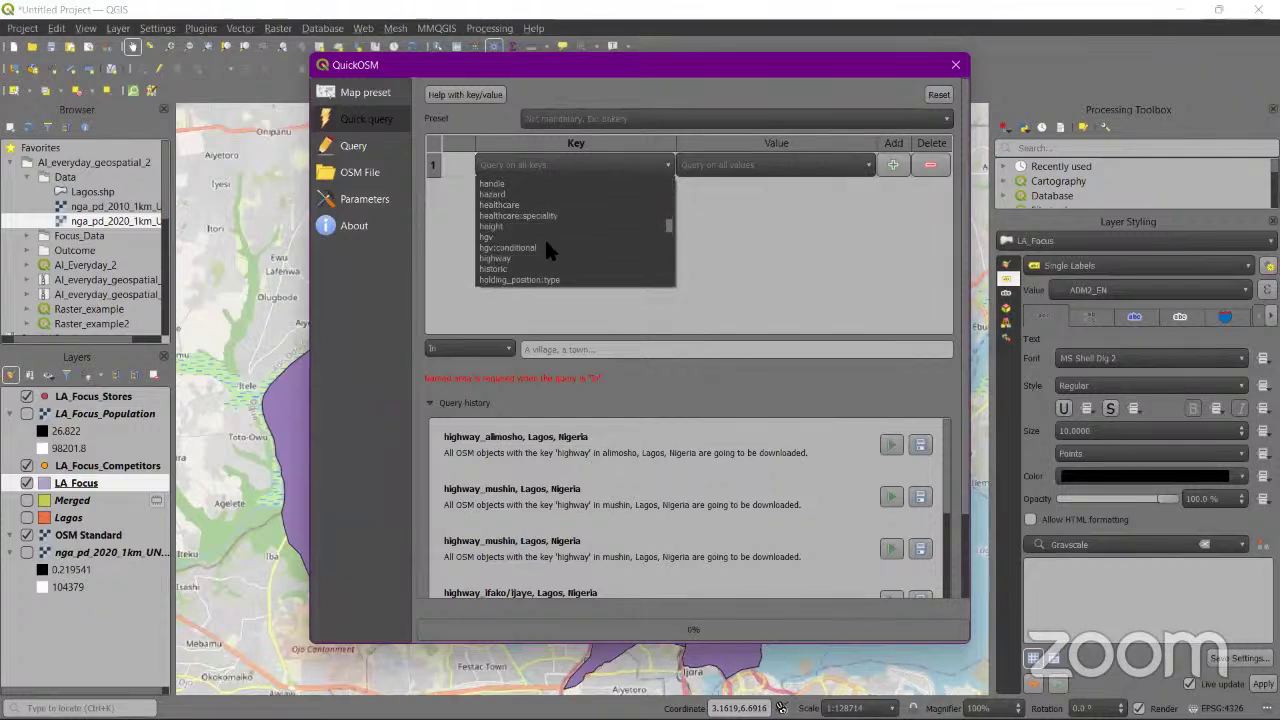
{"action": "left_click", "coordinate": [545, 258]}
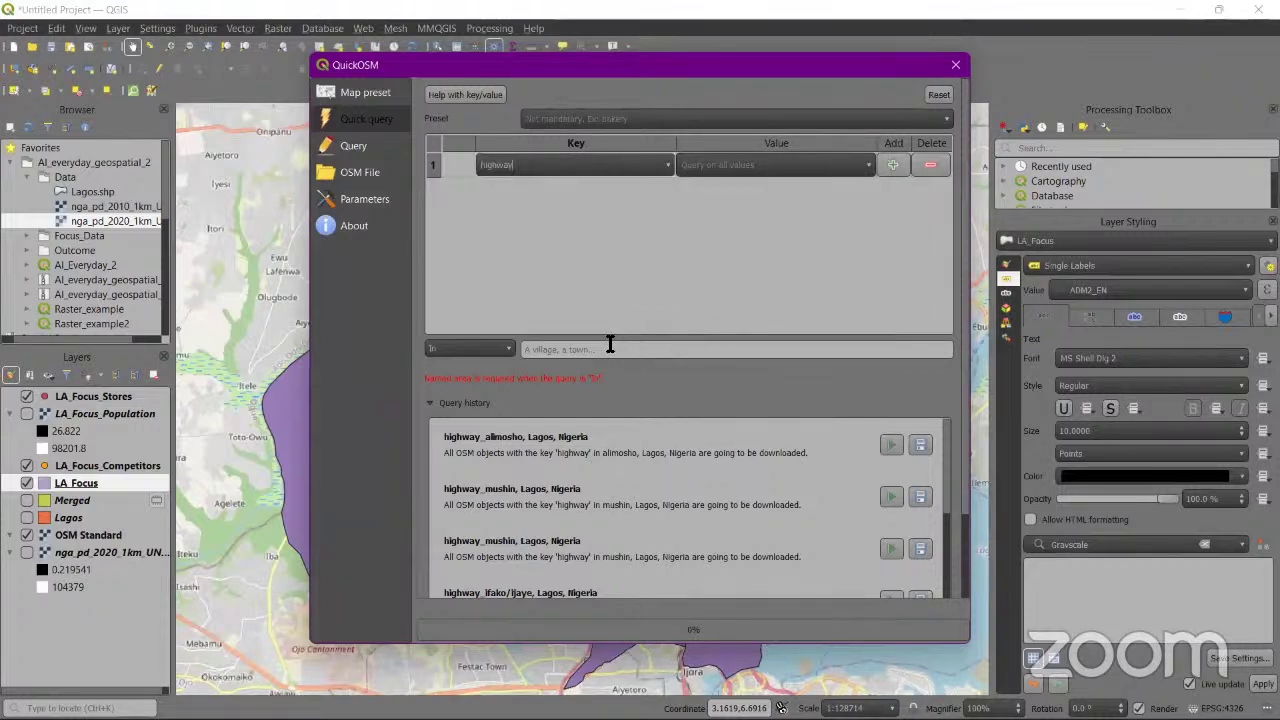
- Run the highway query for the area Agege, Lagos, Nigeria, and close QuickOSM once the download ends
{"action": "left_click", "coordinate": [540, 355]}
{"action": "type", "text": "Agege"}
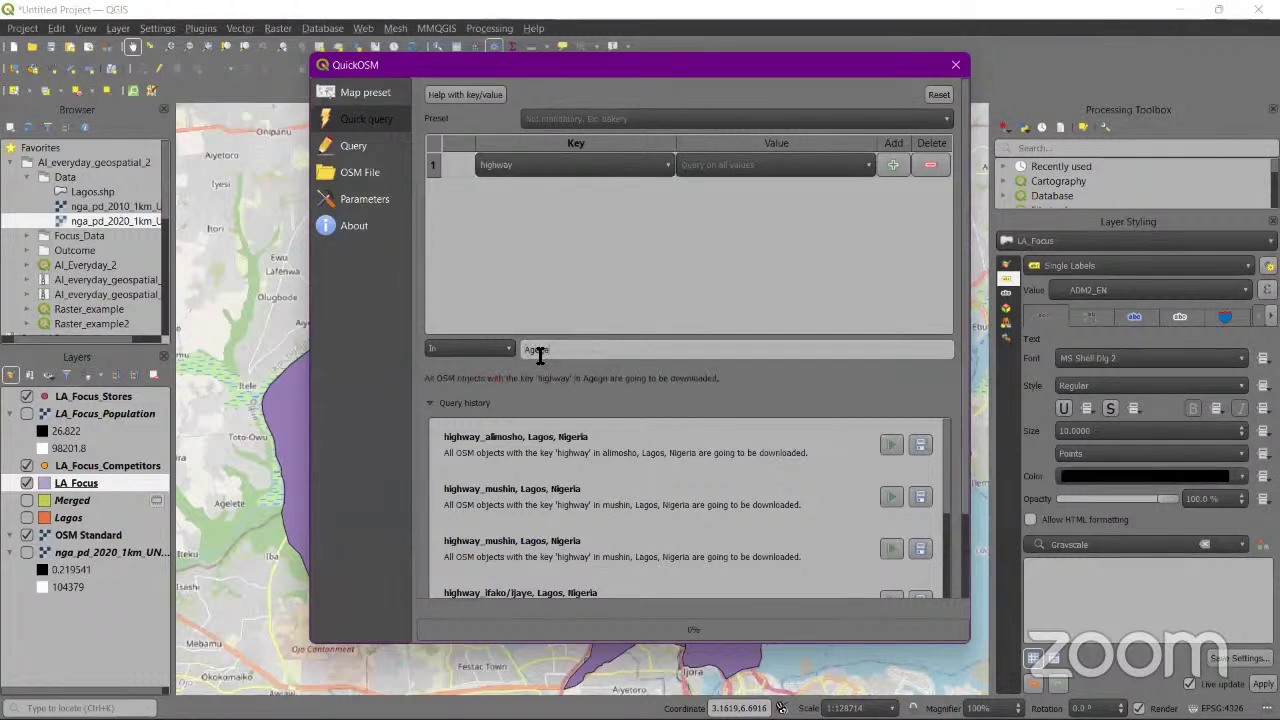
{"action": "type", "text": ", Lagos"}
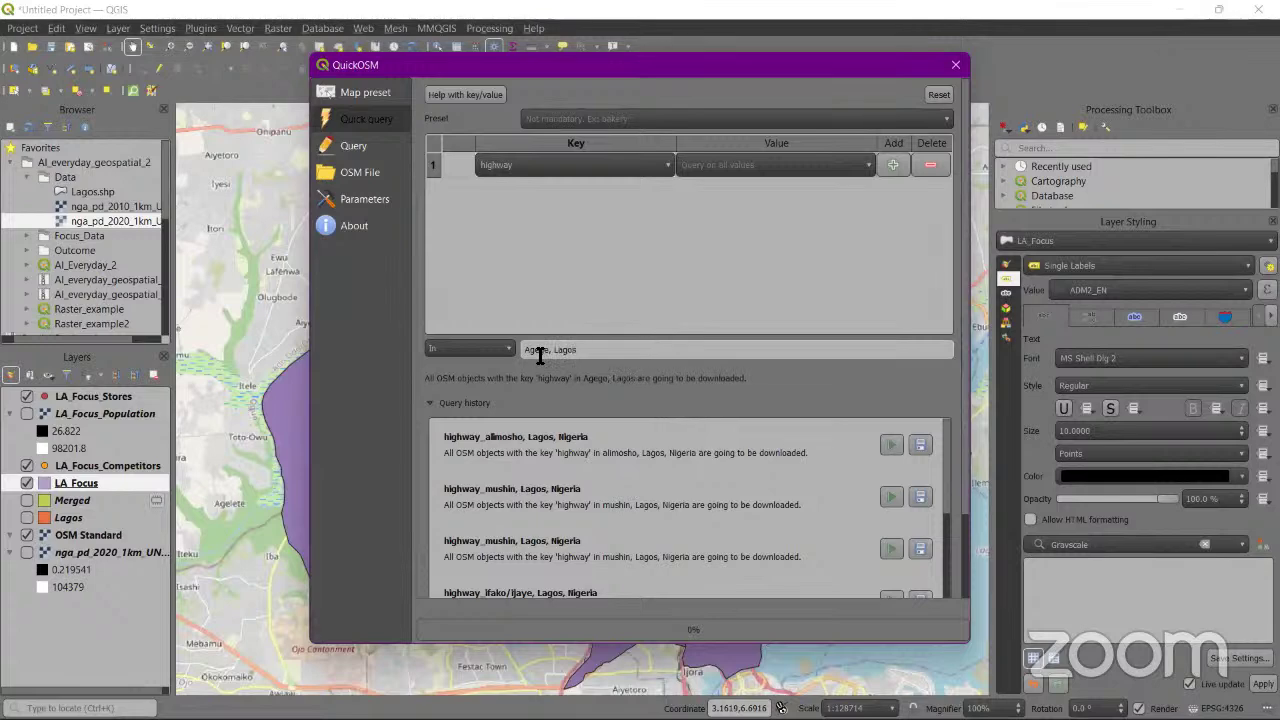
{"action": "type", "text": ", Nigeria"}
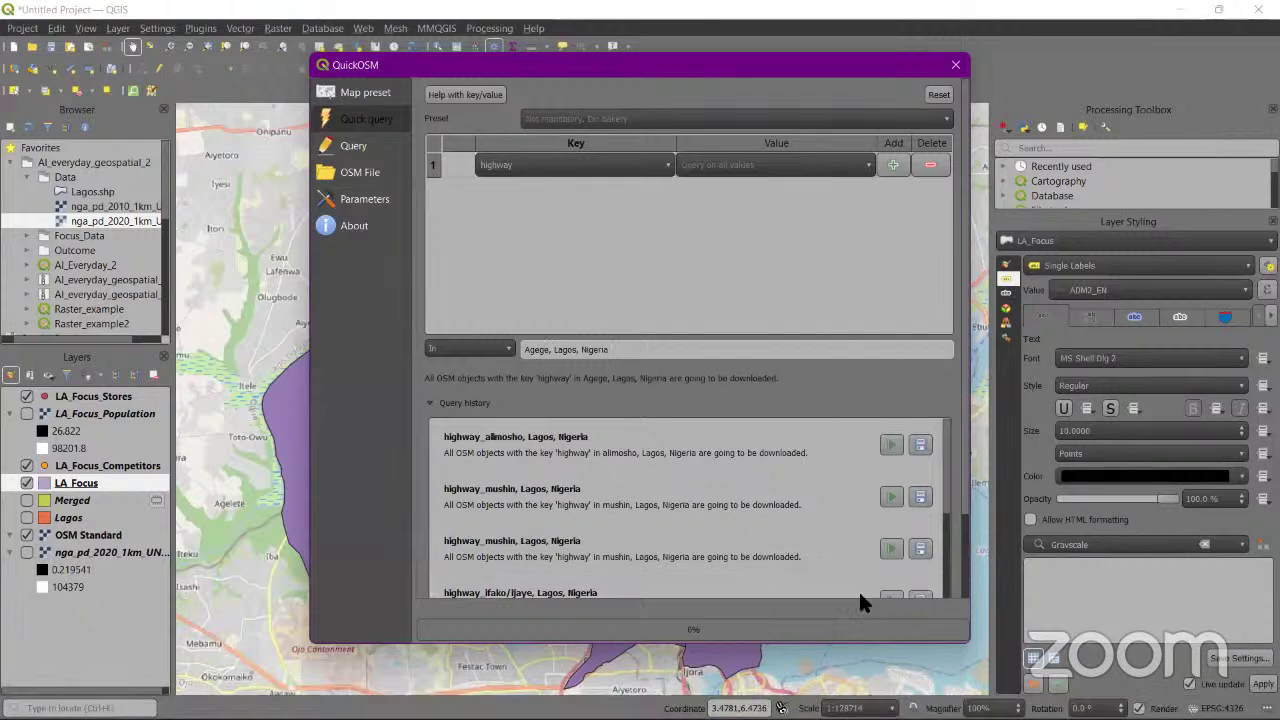
{"action": "scroll", "coordinate": [963, 405], "scroll_direction": "down", "scroll_amount": 3}
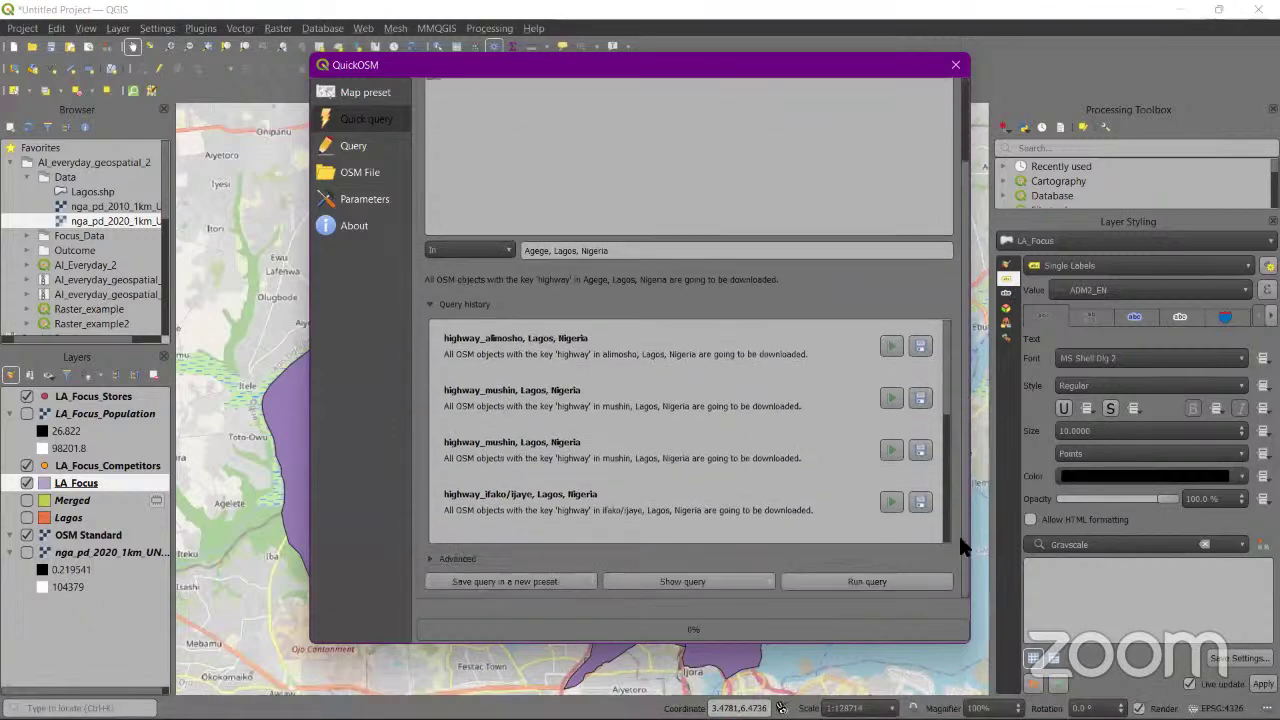
{"action": "left_click", "coordinate": [795, 582]}
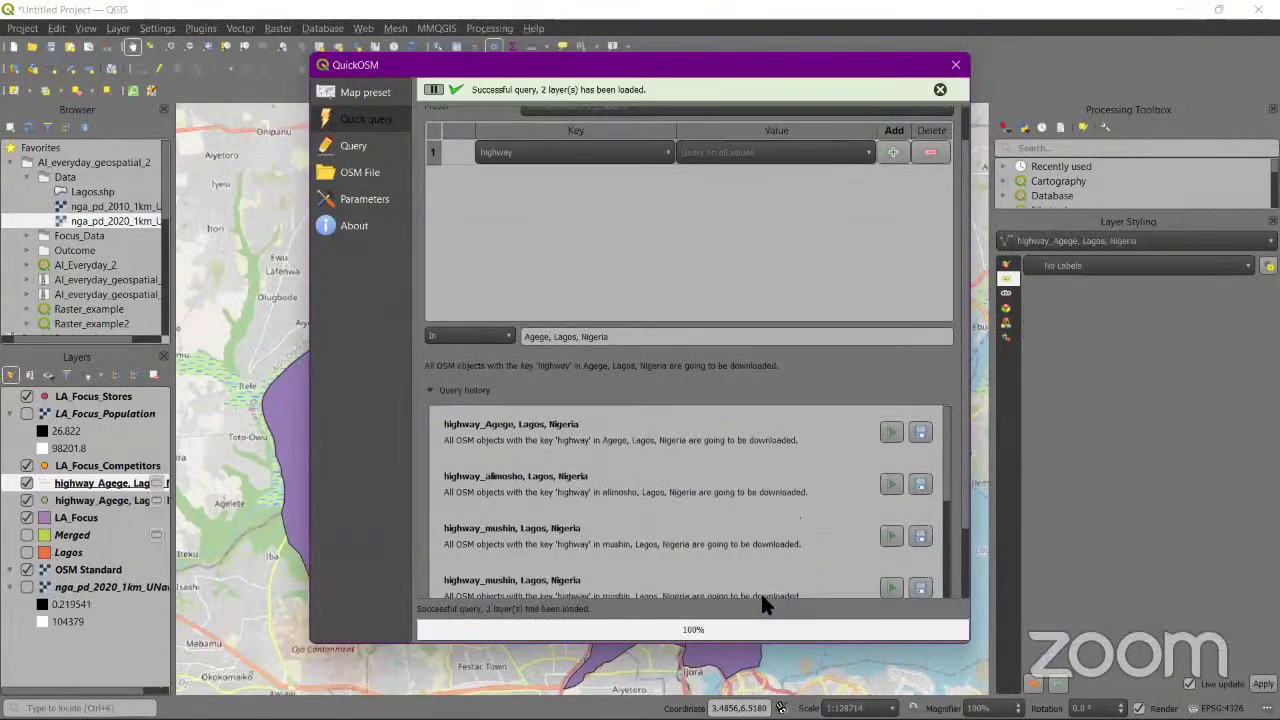
{"action": "left_click", "coordinate": [955, 65]}
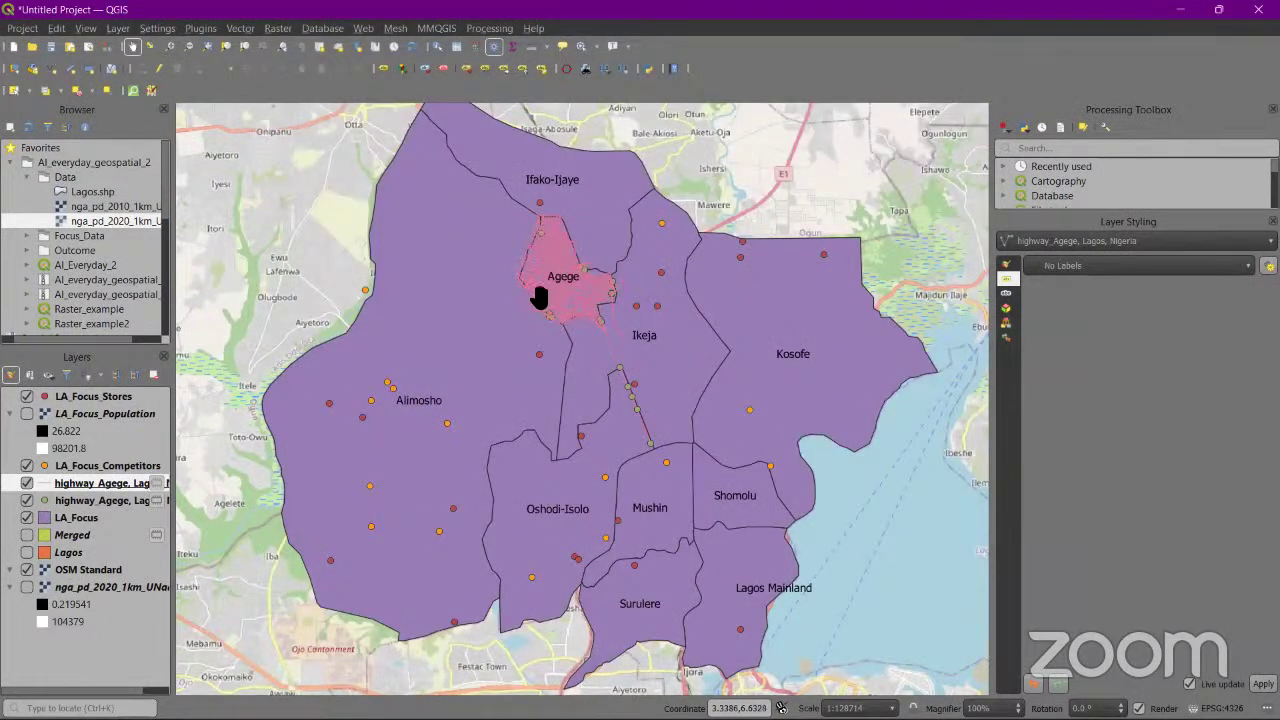
- Inspect the downloaded Agege highway lines at their full extent, then return to the extent of the LA_Focus layer
{"action": "right_click", "coordinate": [106, 485]}
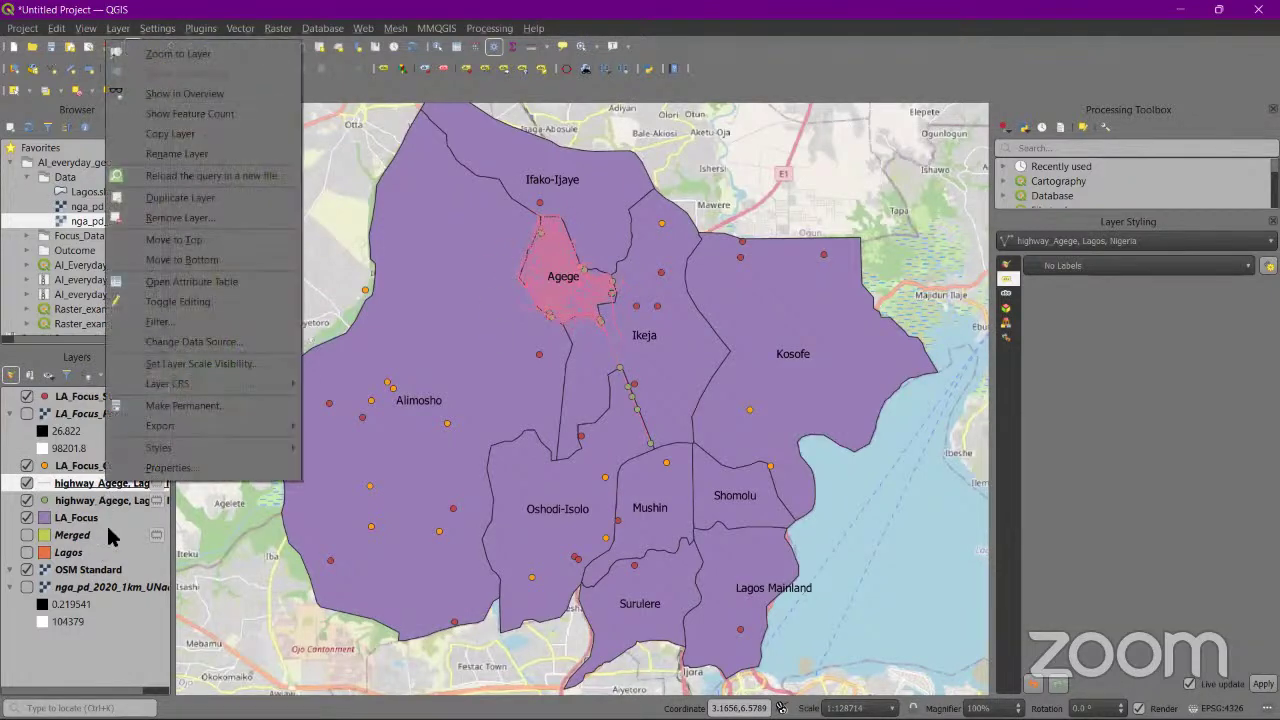
{"action": "left_click", "coordinate": [200, 49]}
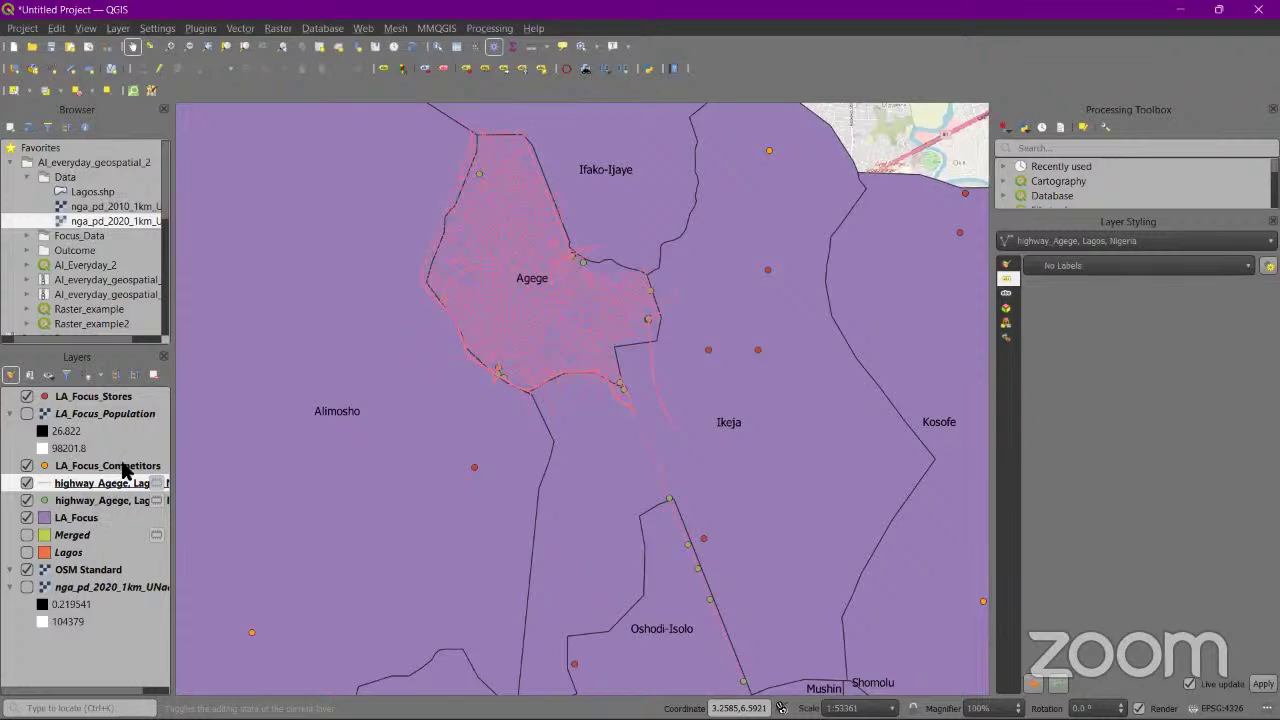
{"action": "right_click", "coordinate": [93, 517]}
{"action": "left_click", "coordinate": [166, 334]}
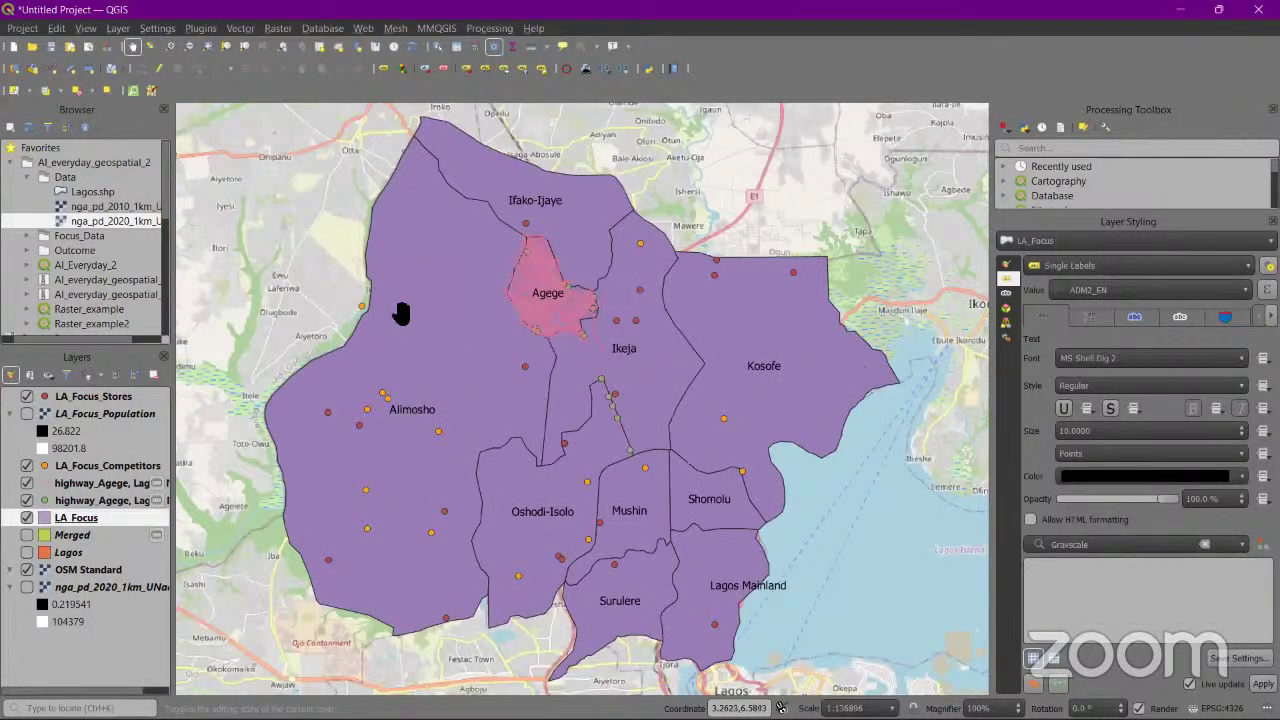
- Remove both downloaded highway_Agege layers, the lines and the points, from the project
{"action": "left_click", "coordinate": [240, 28]}
{"action": "mouse_move", "coordinate": [239, 73]}
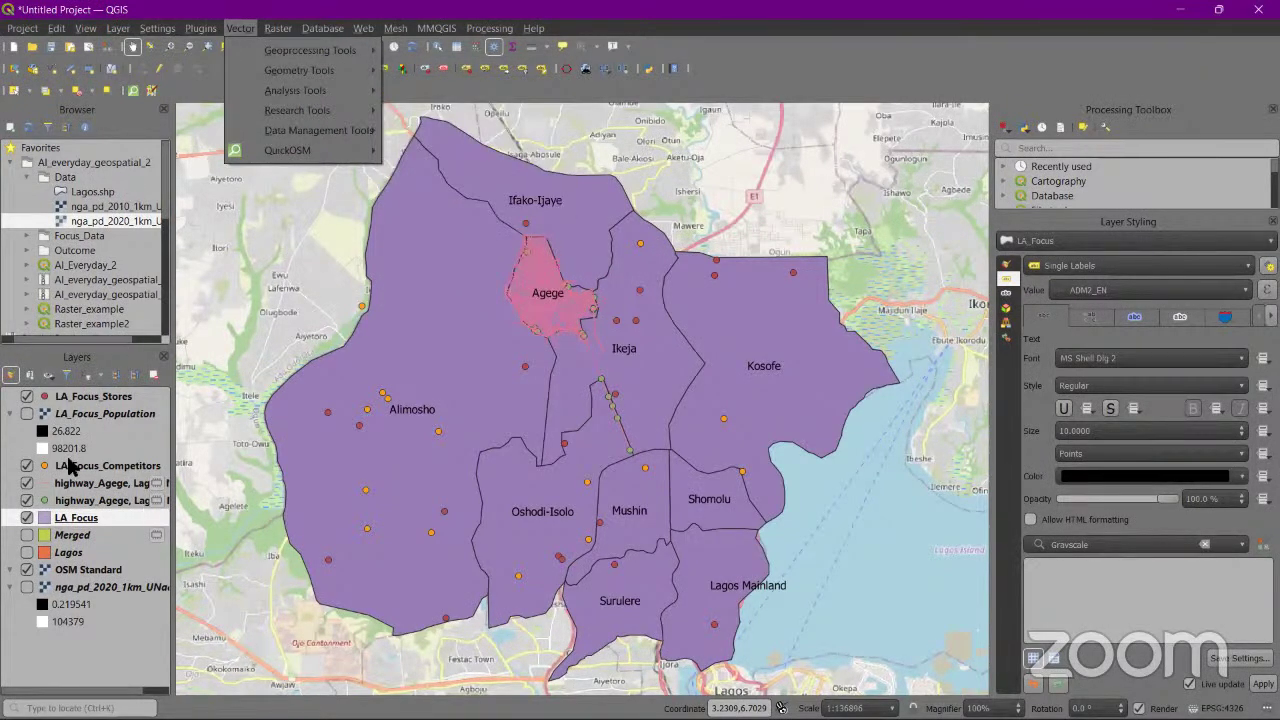
{"action": "left_click", "coordinate": [95, 483]}
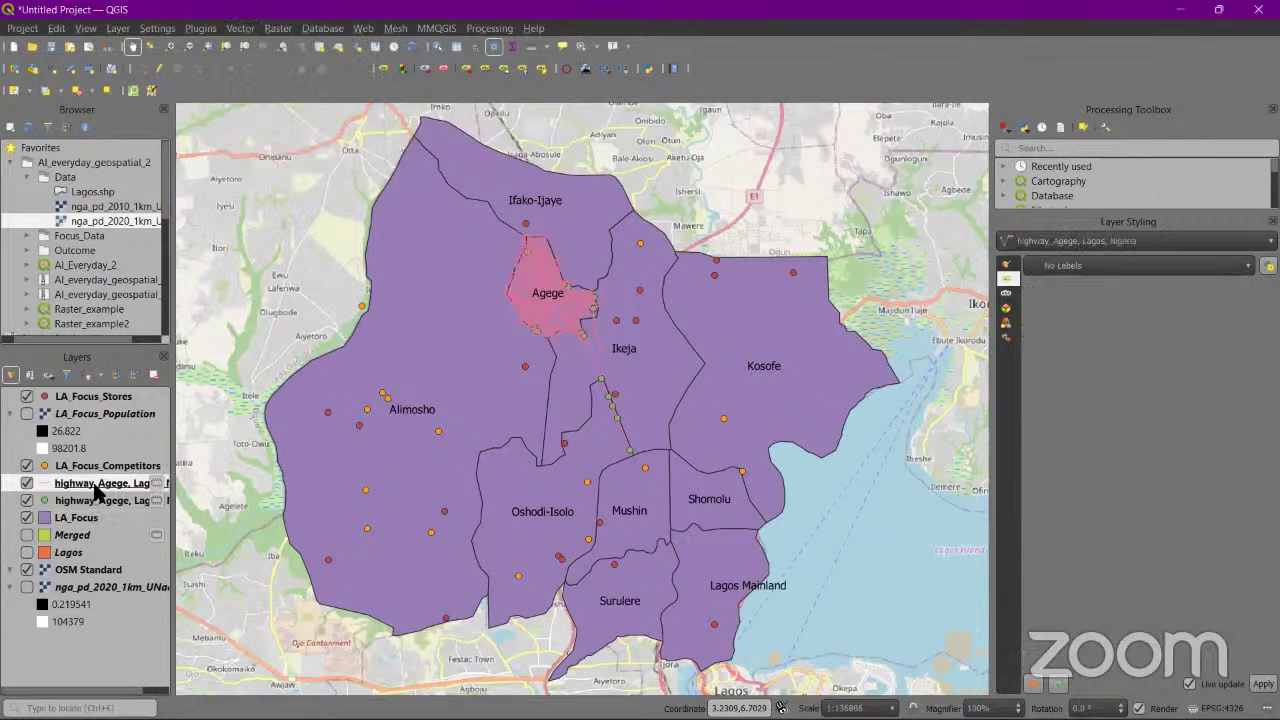
{"action": "left_click", "coordinate": [104, 501], "text": "ctrl"}
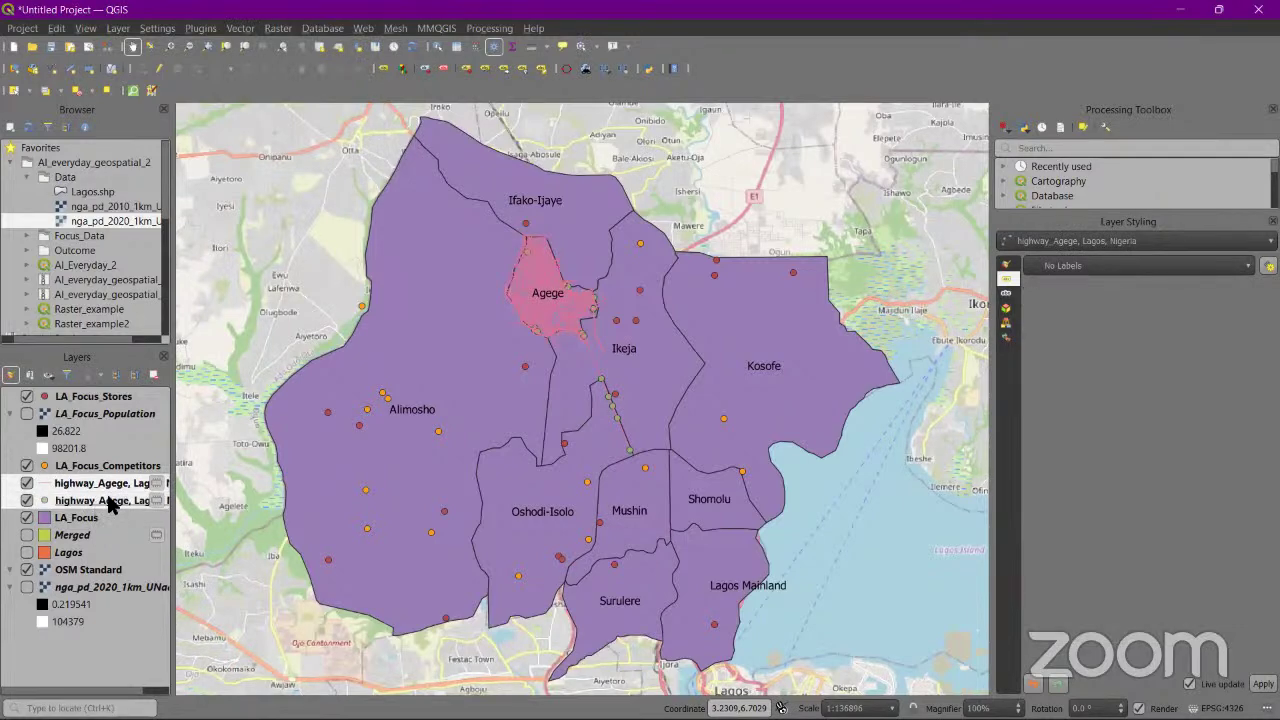
{"action": "right_click", "coordinate": [110, 507]}
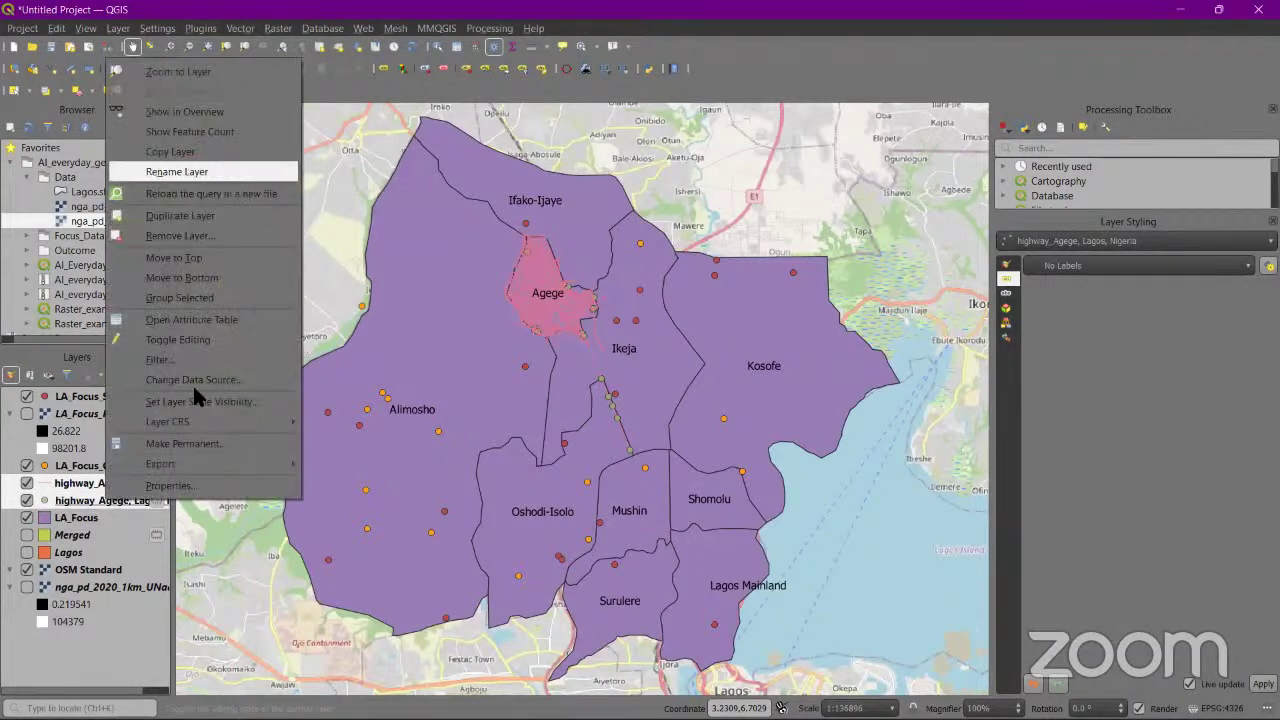
{"action": "left_click", "coordinate": [190, 236]}
{"action": "left_click", "coordinate": [669, 386]}
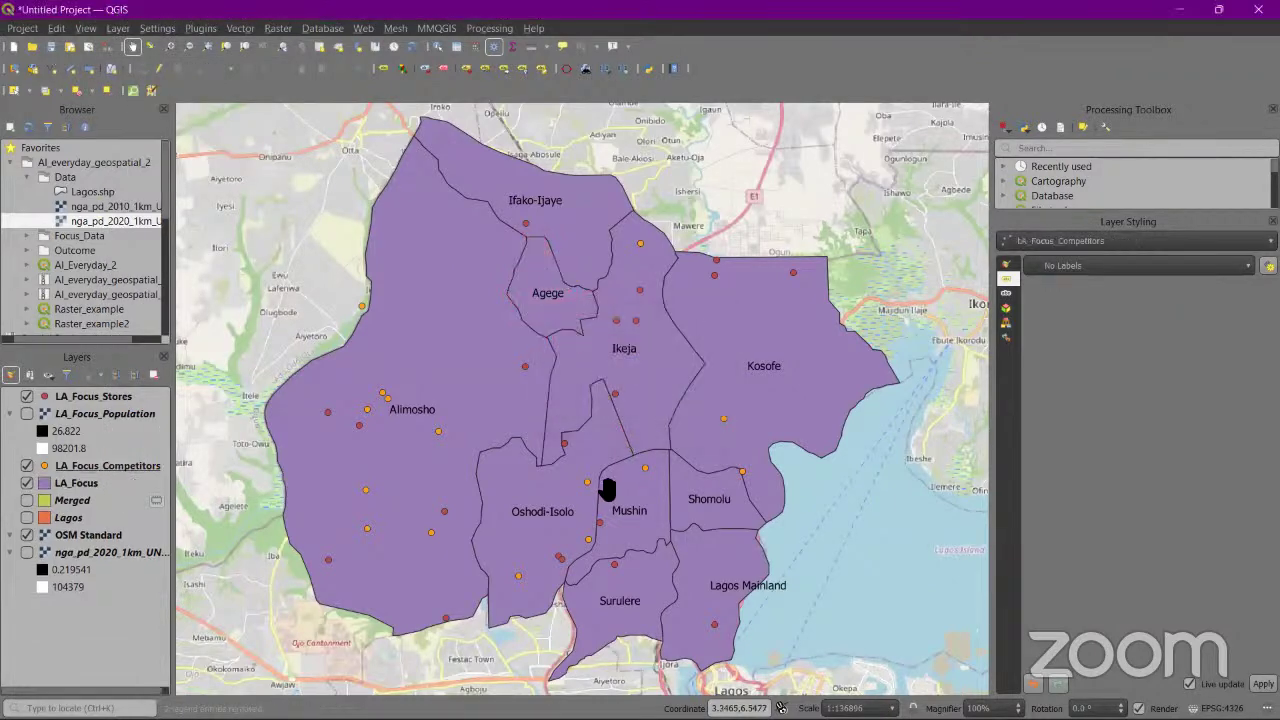
- Remove the temporary Merged layer from the project
{"action": "right_click", "coordinate": [107, 495]}
{"action": "left_click", "coordinate": [184, 213]}
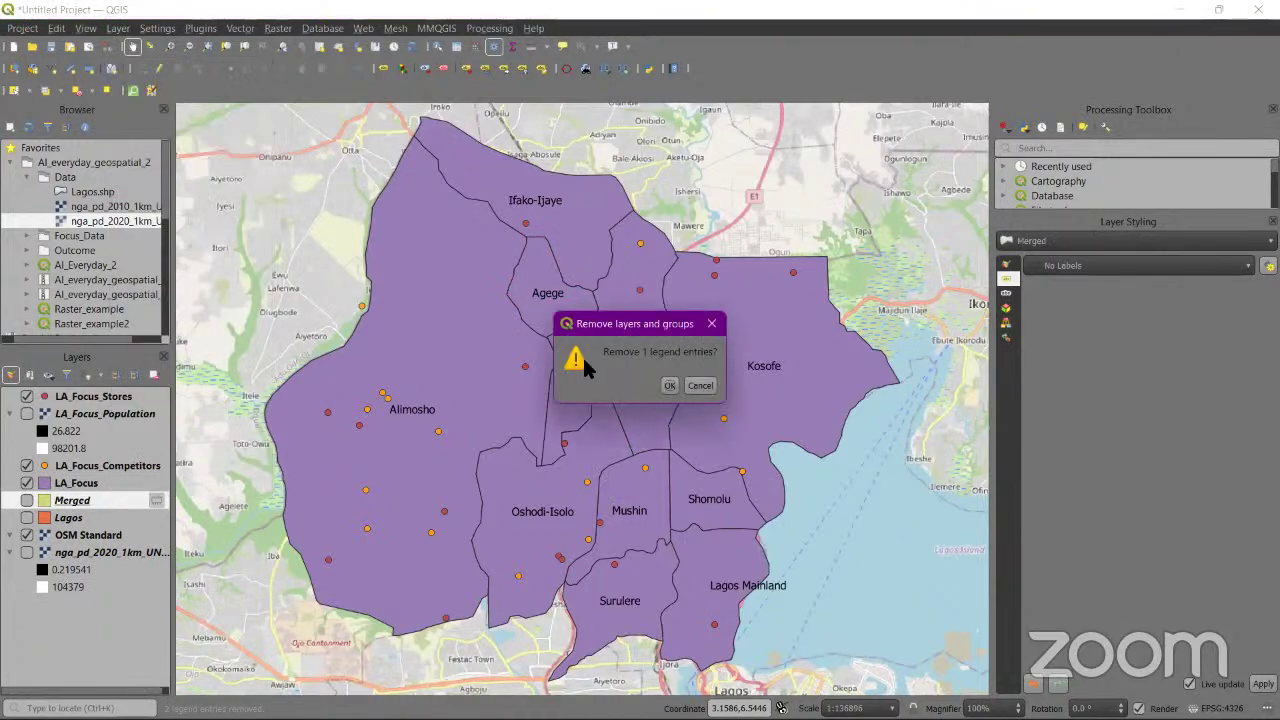
{"action": "left_click", "coordinate": [670, 386]}
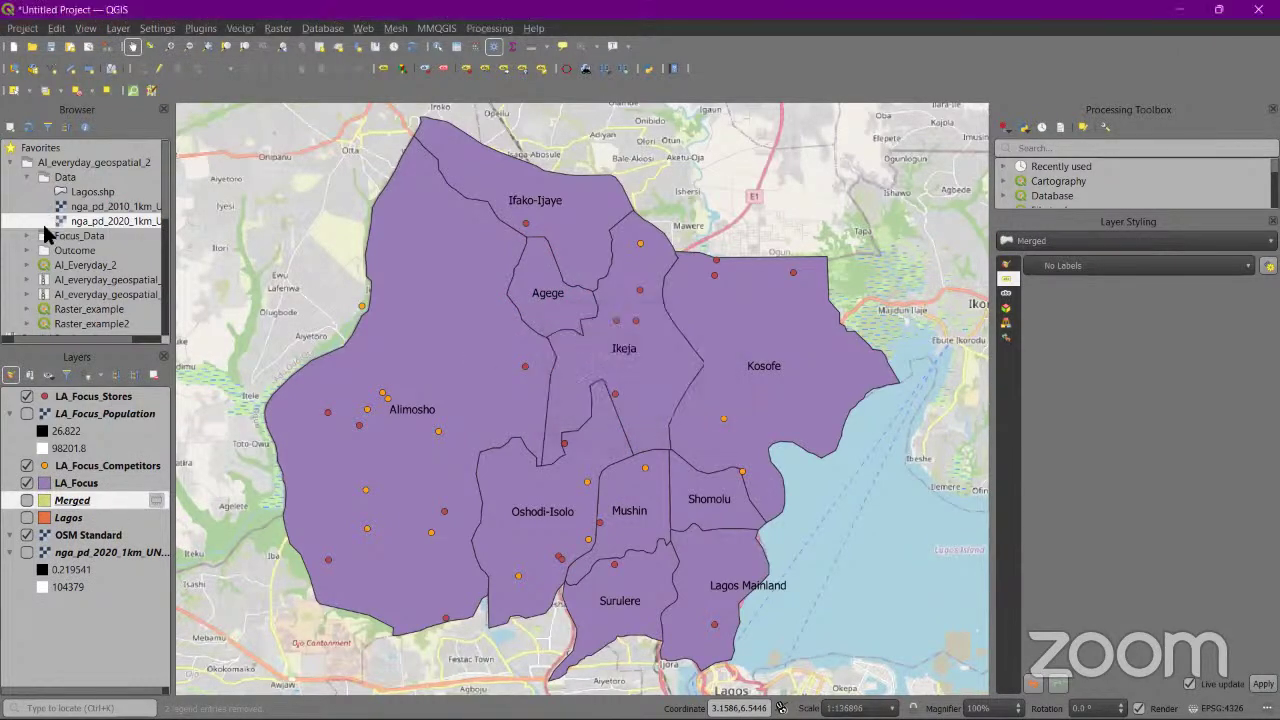
- Try to add LA_Focus_Roads.shp from the Focus_Data folder to the map
{"action": "left_click", "coordinate": [27, 236]}
{"action": "scroll", "coordinate": [78, 255], "scroll_direction": "down", "scroll_amount": 3}
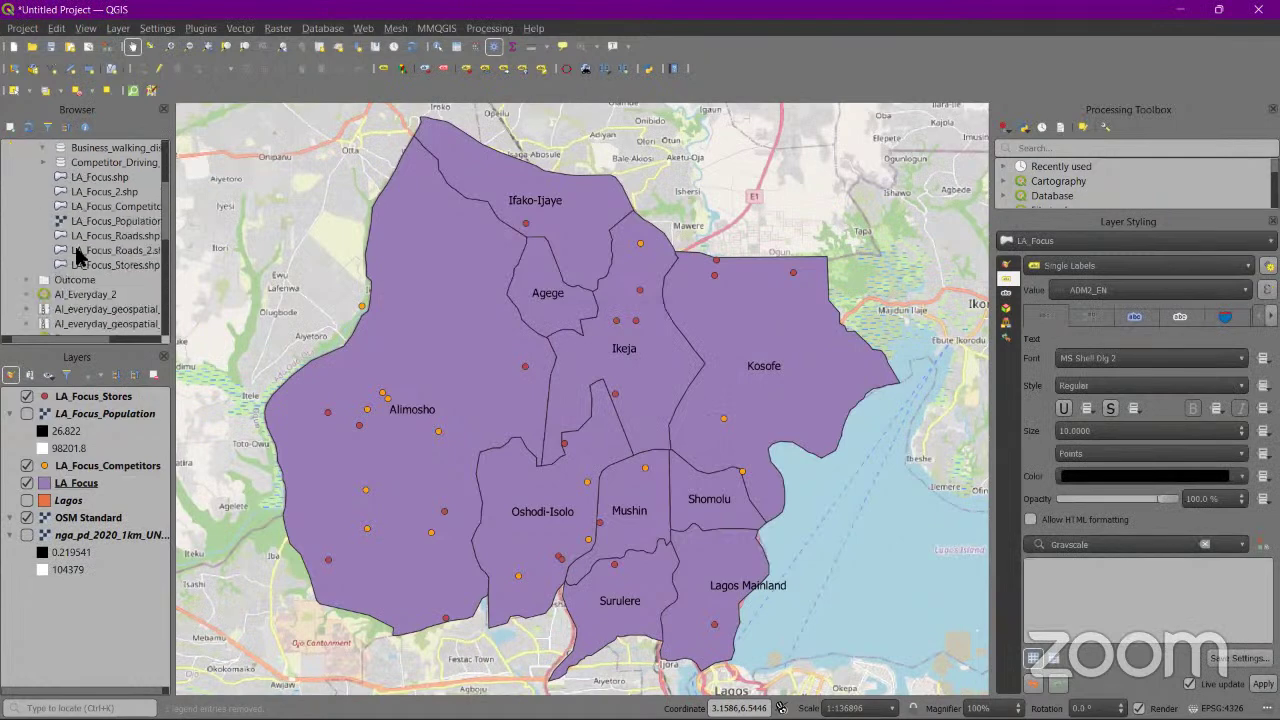
{"action": "double_click", "coordinate": [120, 241]}
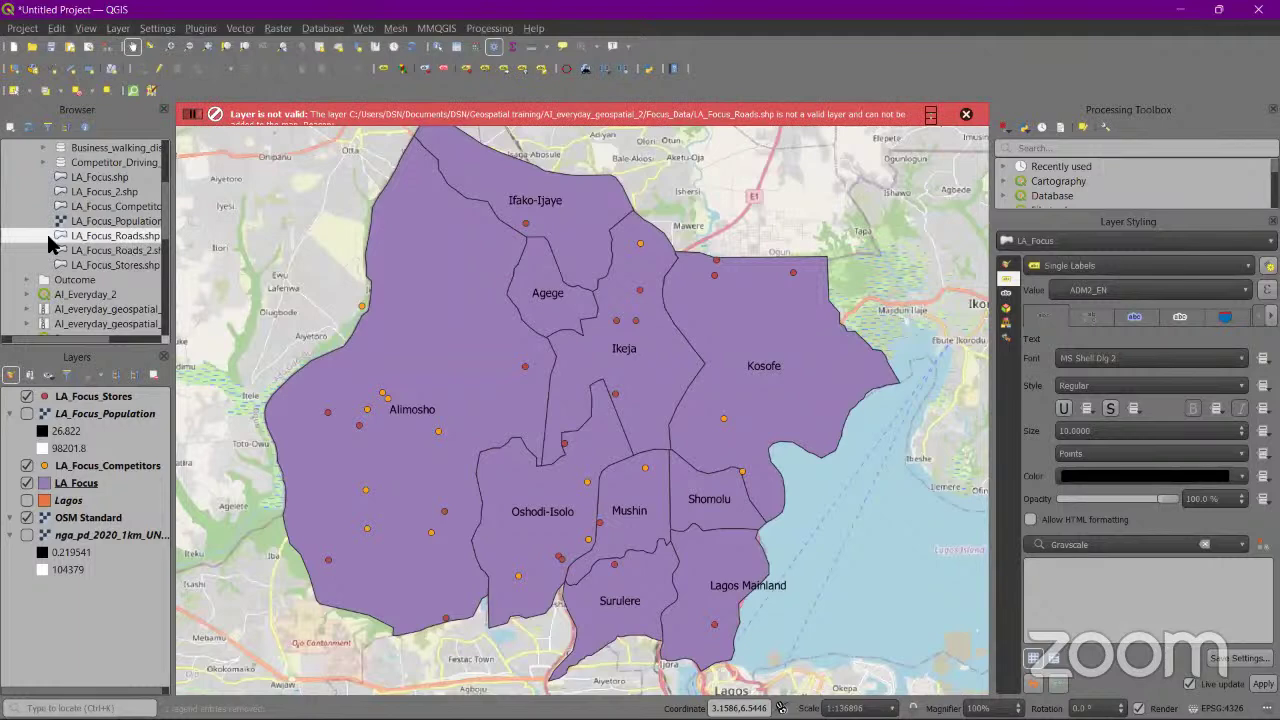
- Add the LA_Focus_Roads_2.shp road layer from the project data folder to the map
{"action": "left_click_drag", "start_coordinate": [57, 337], "coordinate": [72, 251]}
{"action": "double_click", "coordinate": [82, 251]}
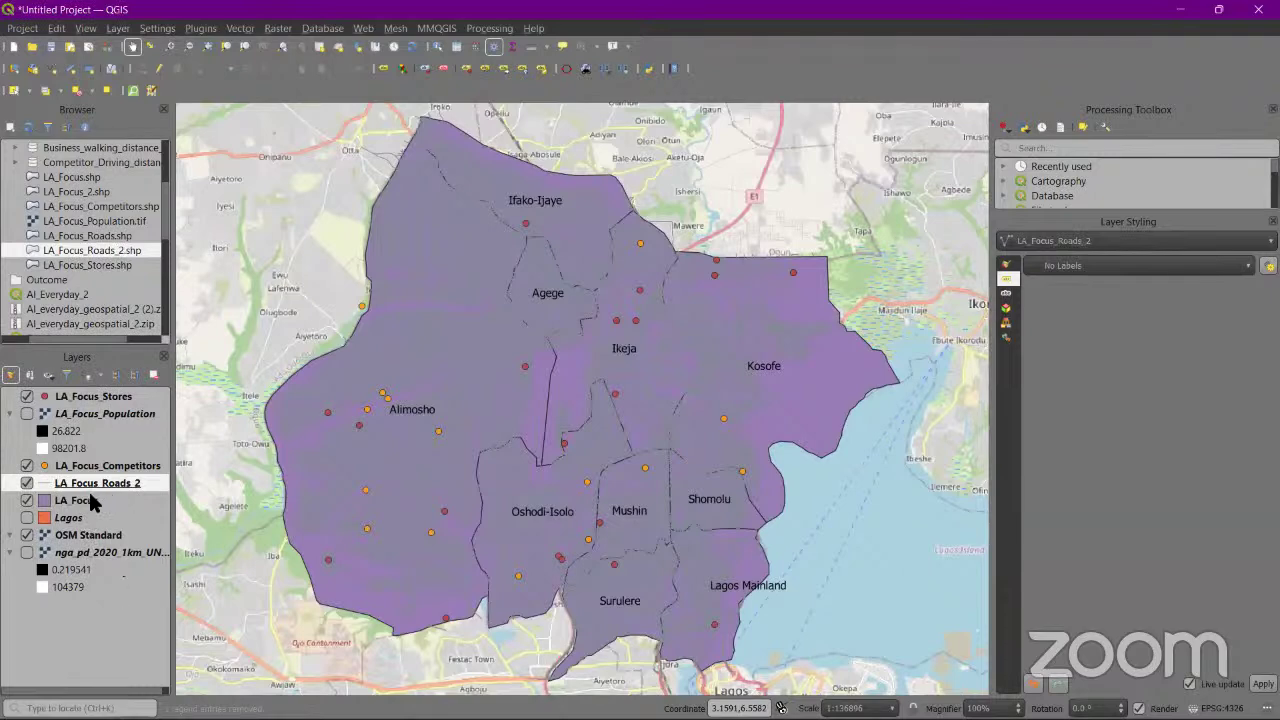
- Make the LA_Focus polygons outline-only by setting their simple fill to No Brush with a Solid Line stroke
{"action": "left_click", "coordinate": [92, 505]}
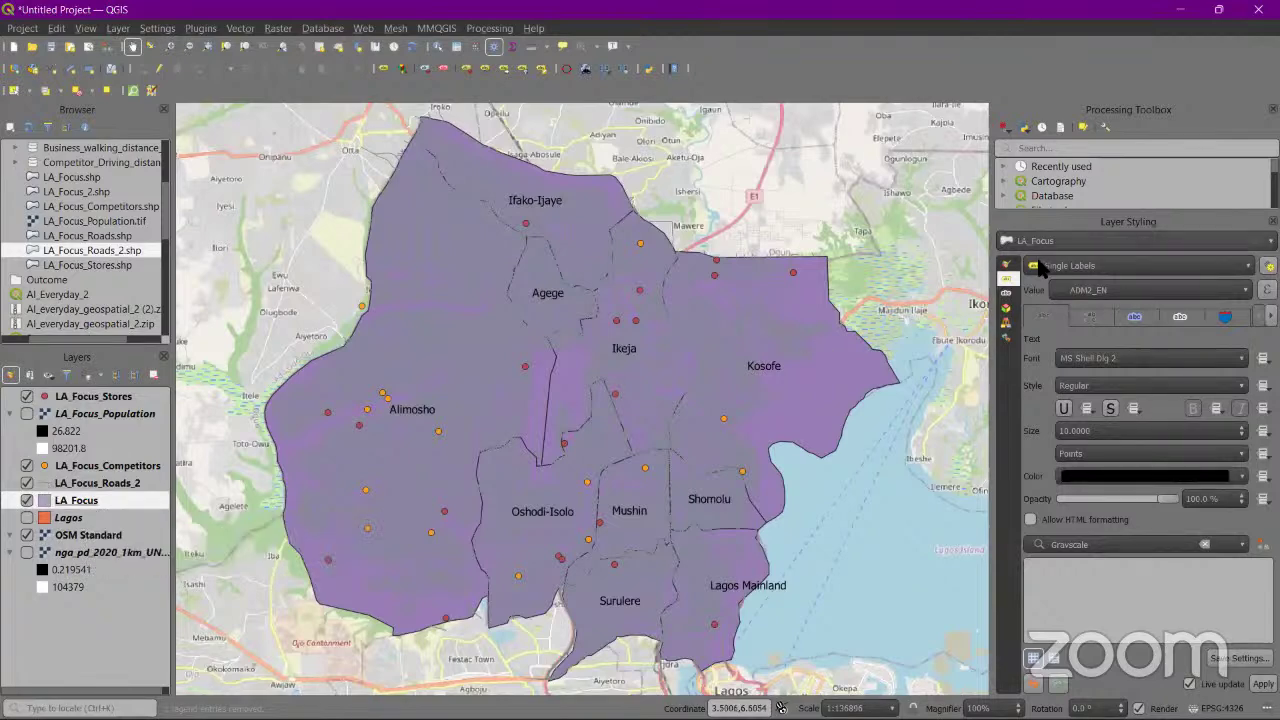
{"action": "left_click", "coordinate": [1006, 265]}
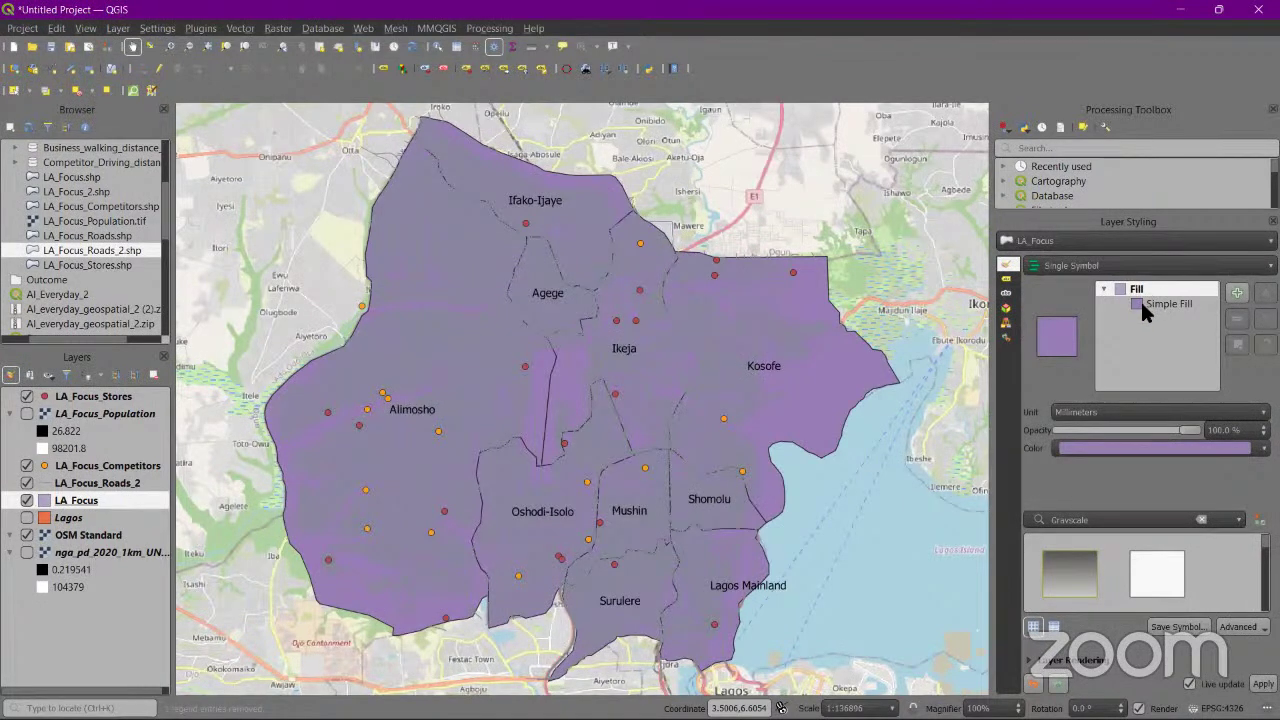
{"action": "left_click", "coordinate": [1160, 304]}
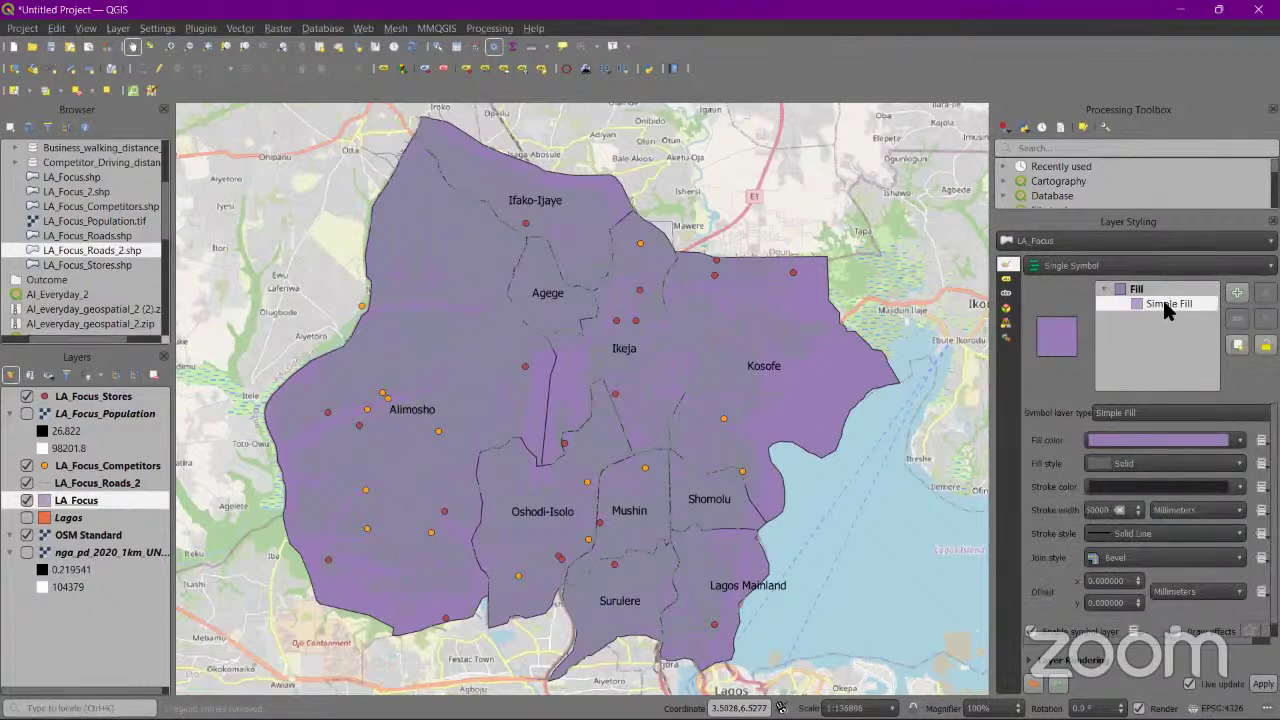
{"action": "left_click", "coordinate": [1238, 470]}
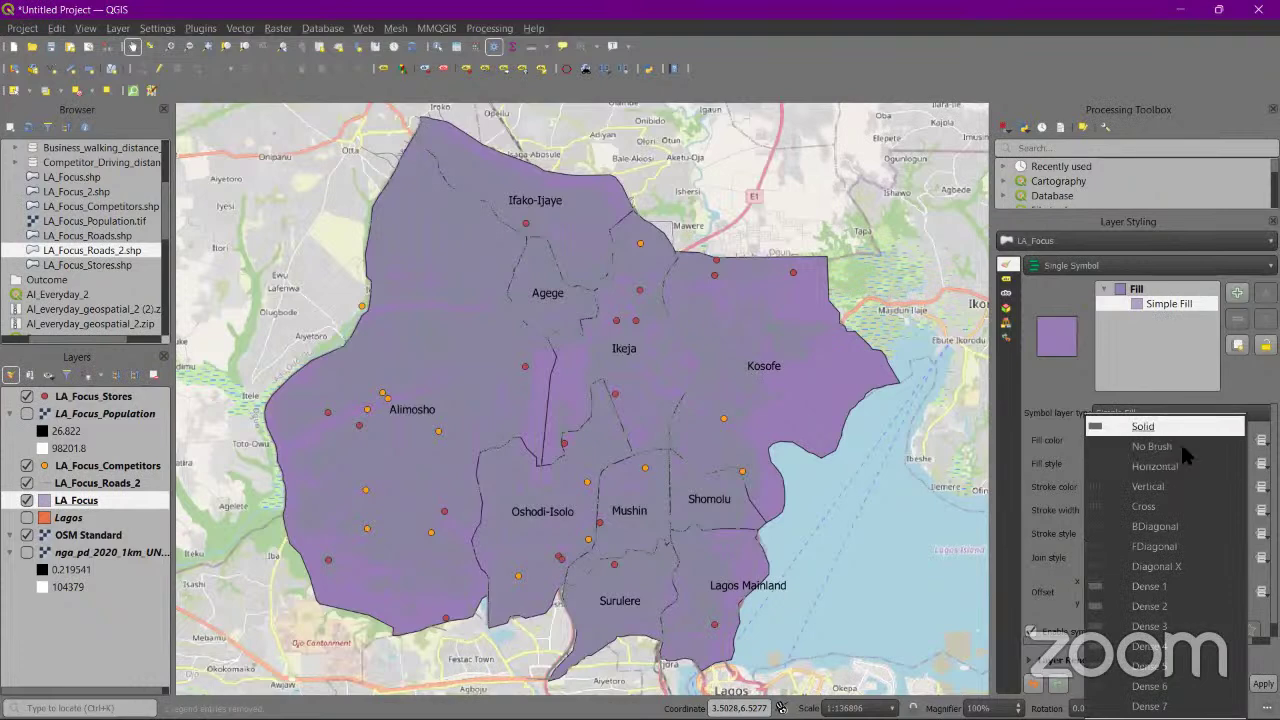
{"action": "left_click", "coordinate": [1180, 447]}
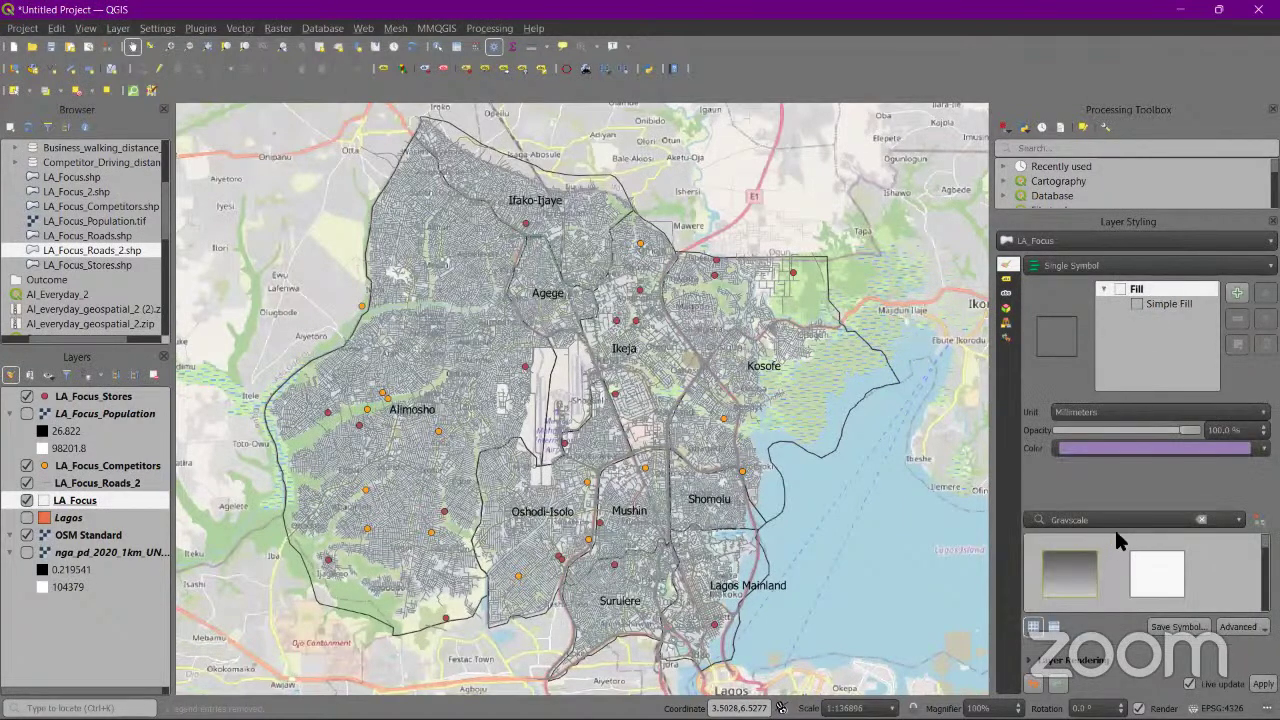
{"action": "key", "text": "Down"}
{"action": "left_click", "coordinate": [1240, 534]}
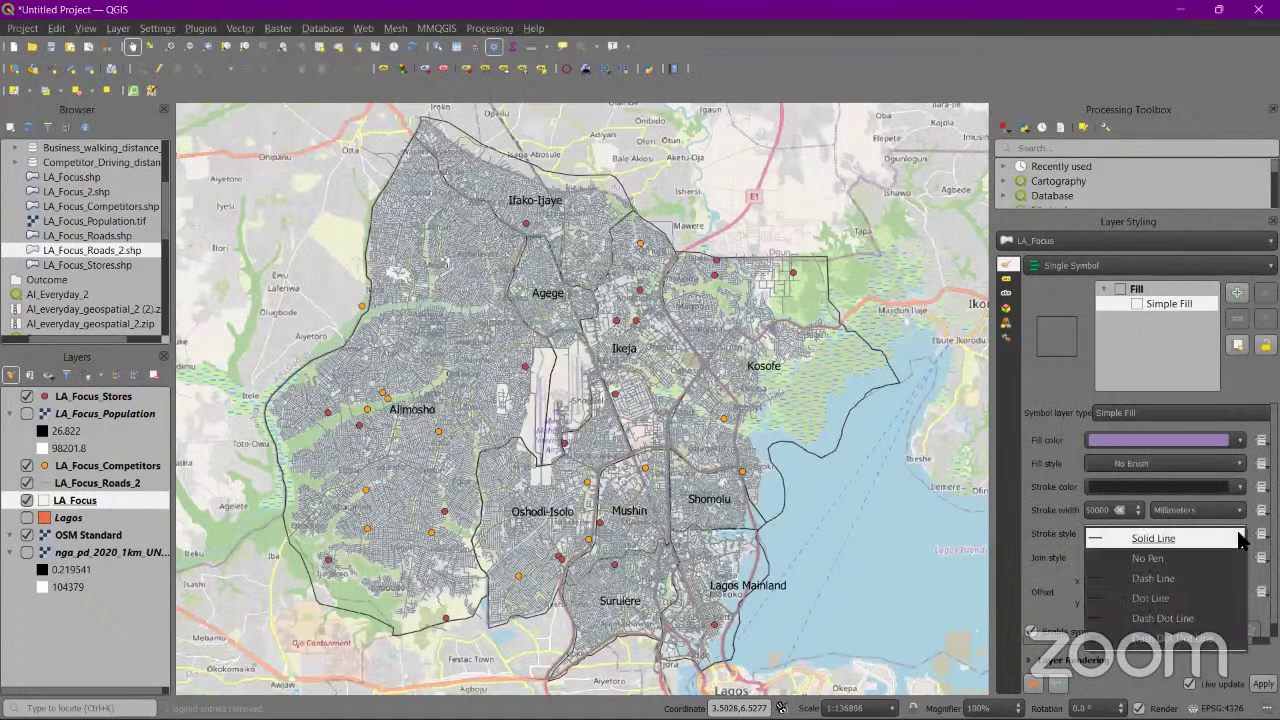
{"action": "left_click", "coordinate": [1240, 538]}
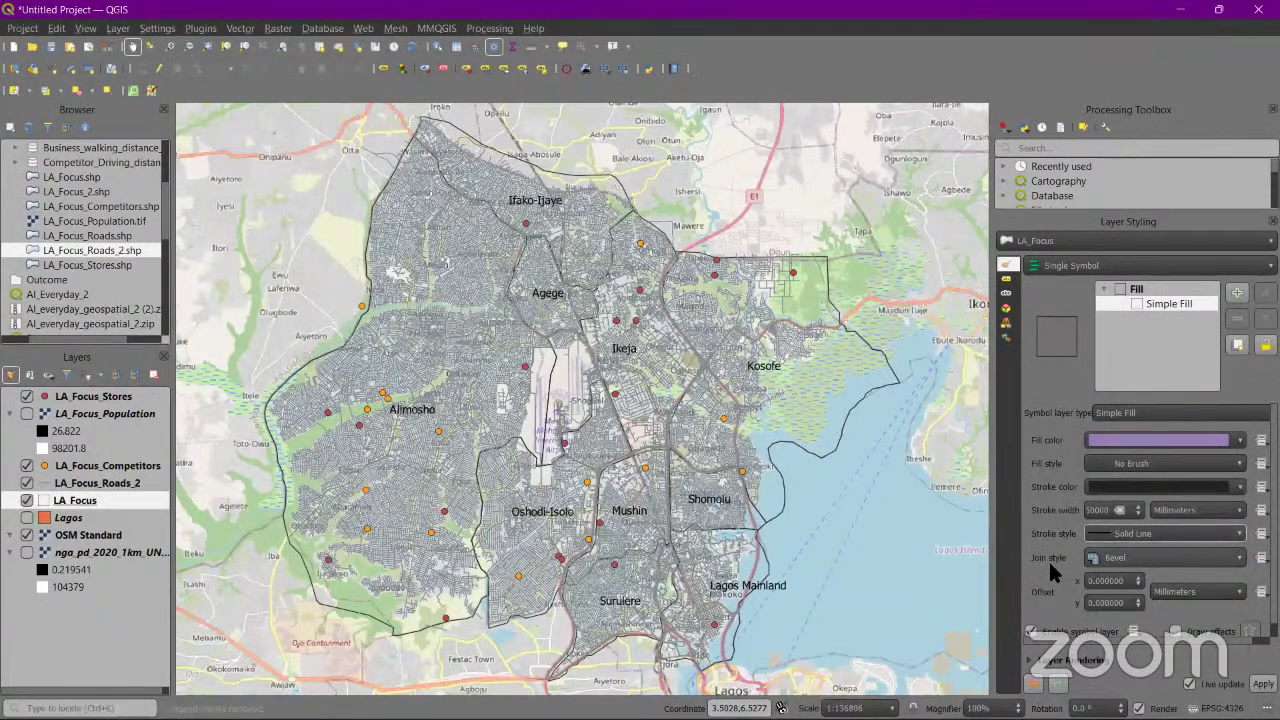
{"action": "scroll", "coordinate": [1146, 577], "scroll_direction": "down", "scroll_amount": 1}
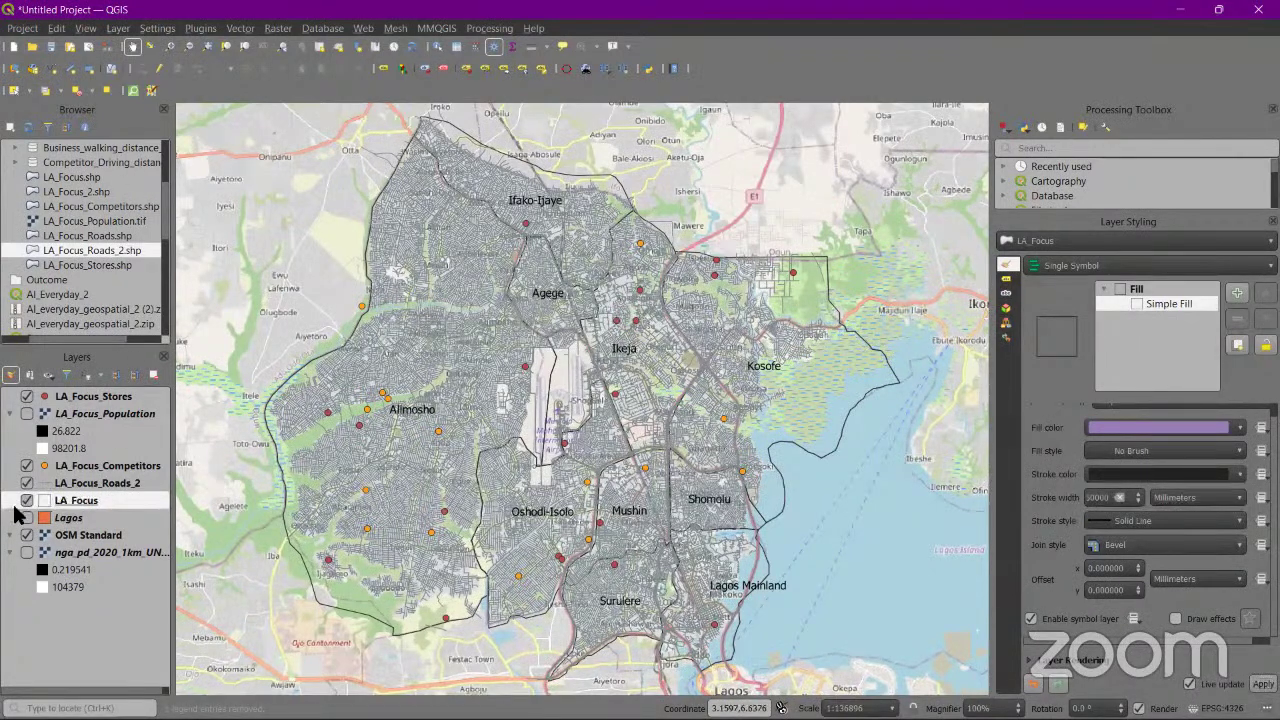
- Colour the LA_Focus_Roads_2 simple line black and set the layer's opacity to 40%
{"action": "left_click", "coordinate": [113, 484]}
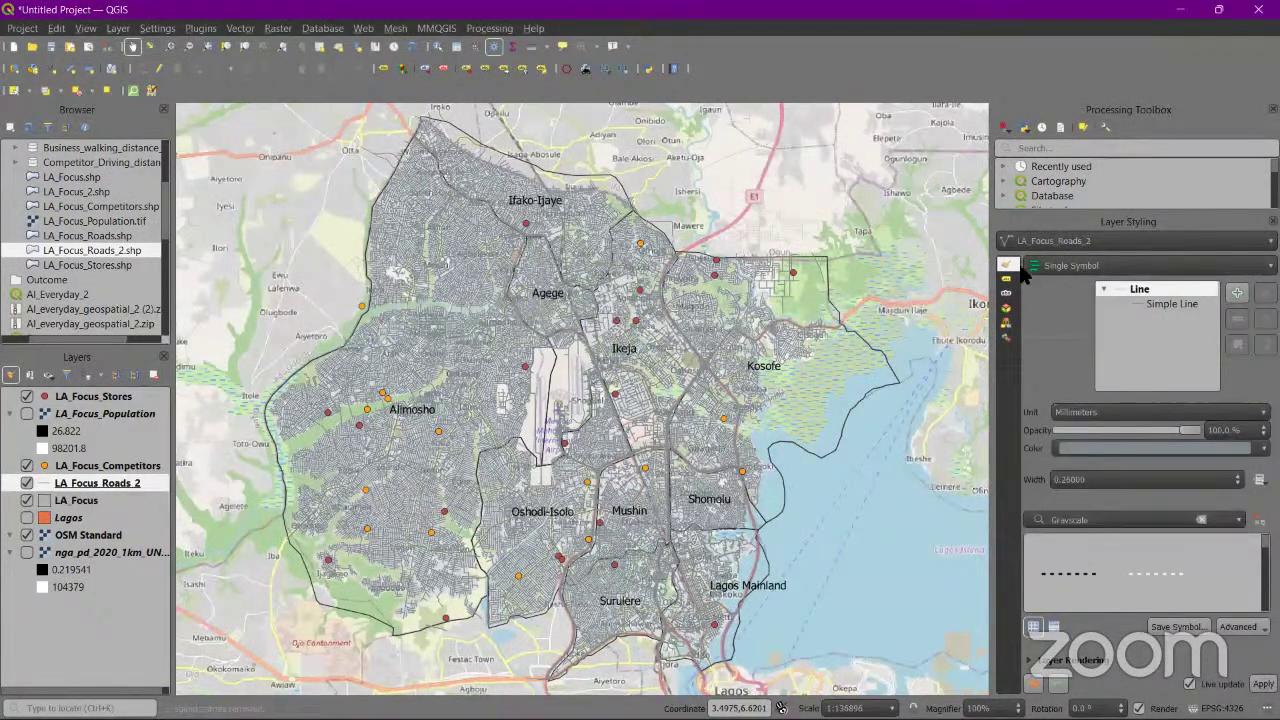
{"action": "left_click", "coordinate": [1170, 302]}
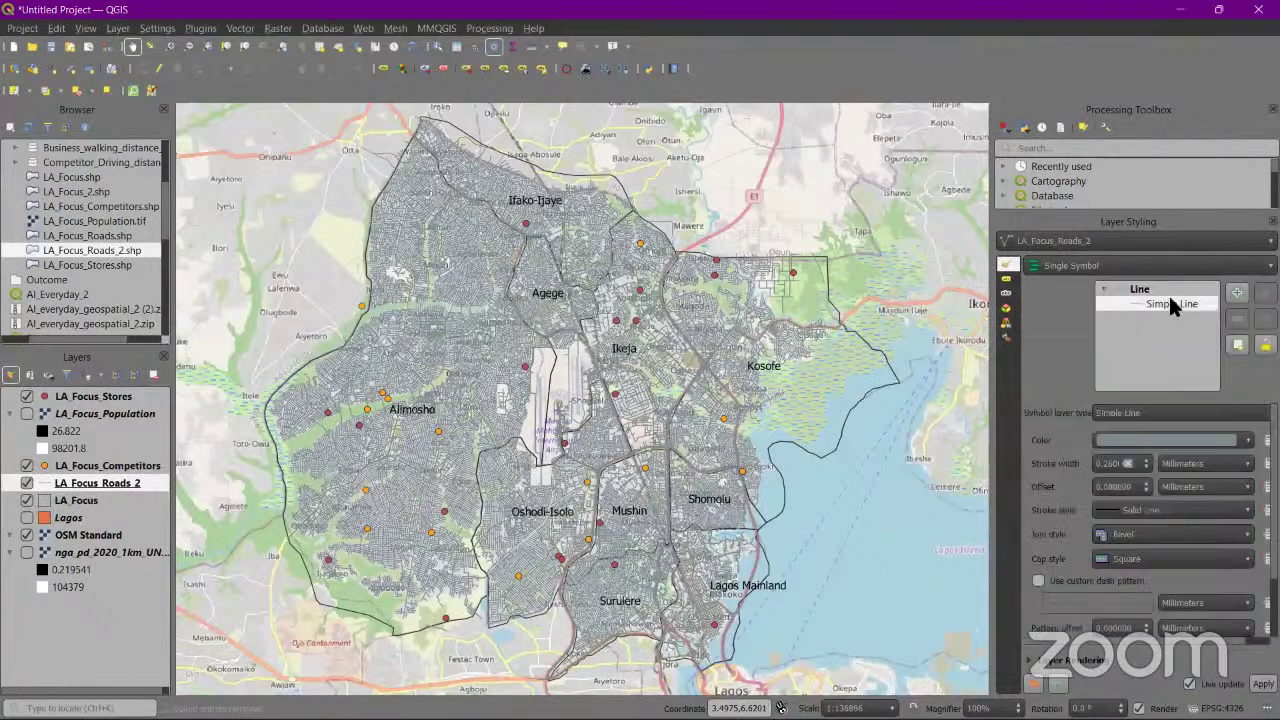
{"action": "left_click", "coordinate": [1248, 440]}
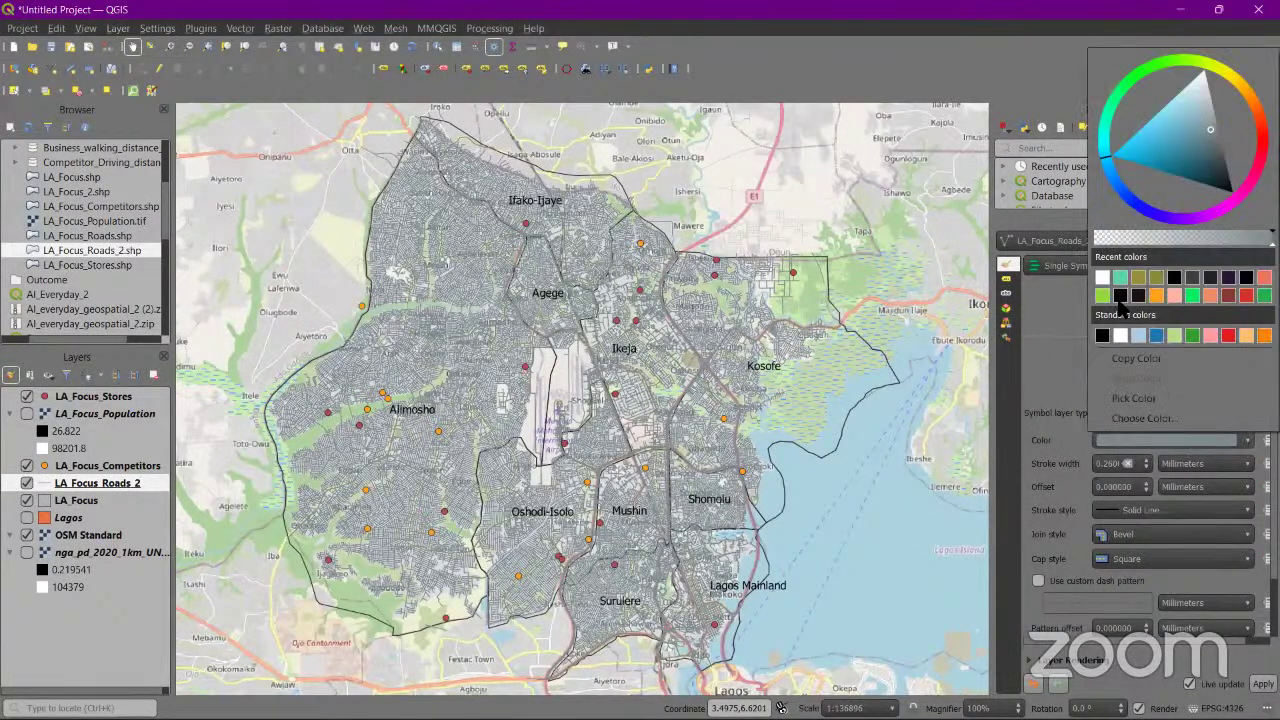
{"action": "left_click", "coordinate": [1121, 296]}
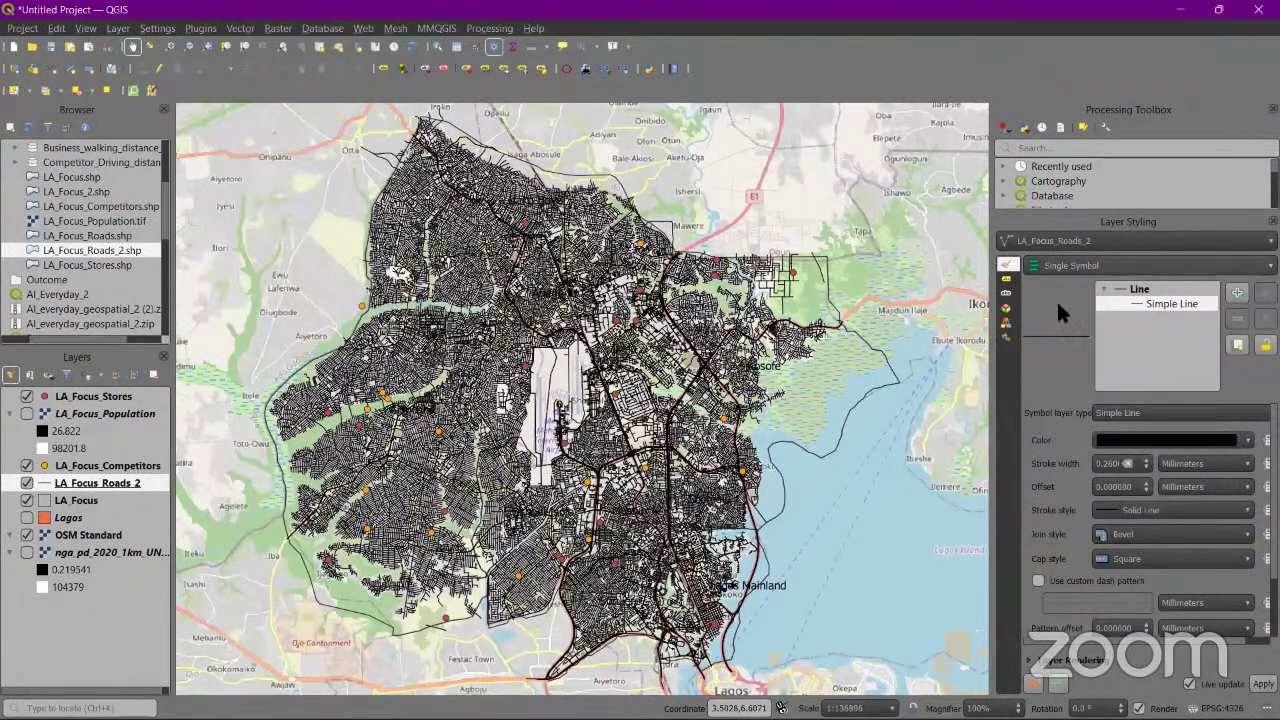
{"action": "scroll", "coordinate": [1035, 478], "scroll_direction": "down", "scroll_amount": 1}
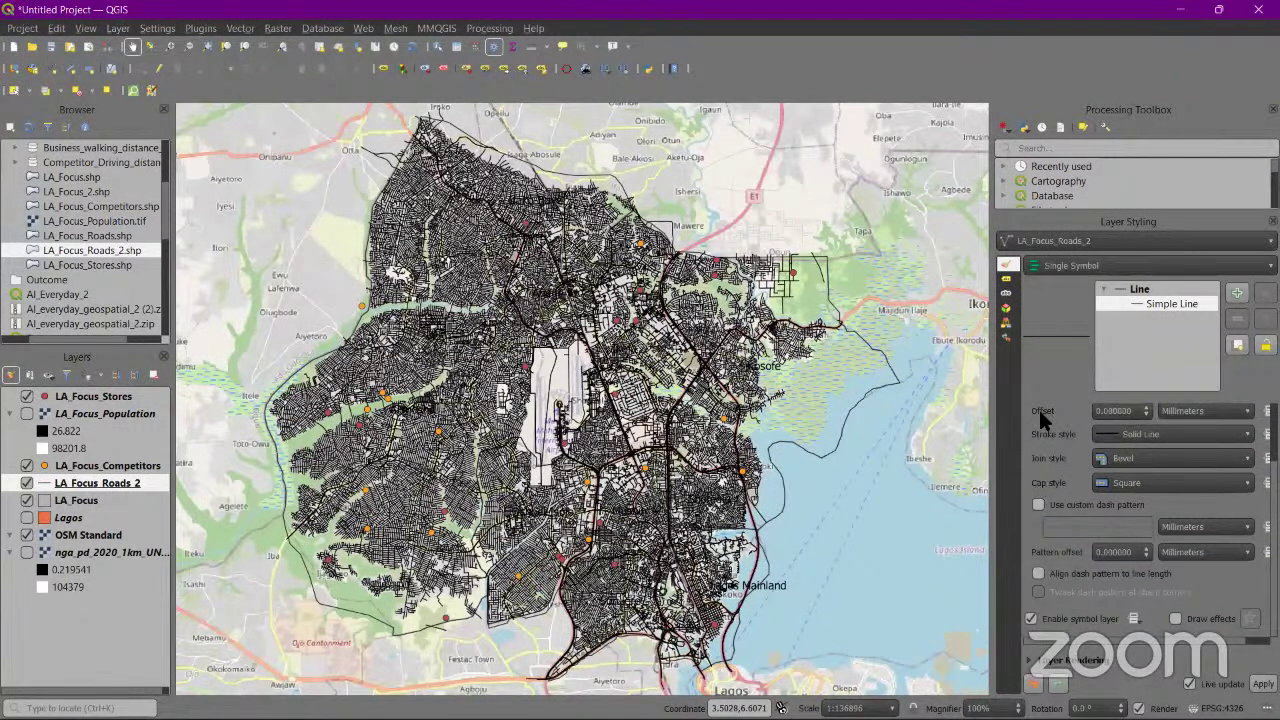
{"action": "scroll", "coordinate": [1006, 282], "scroll_direction": "up", "scroll_amount": 1}
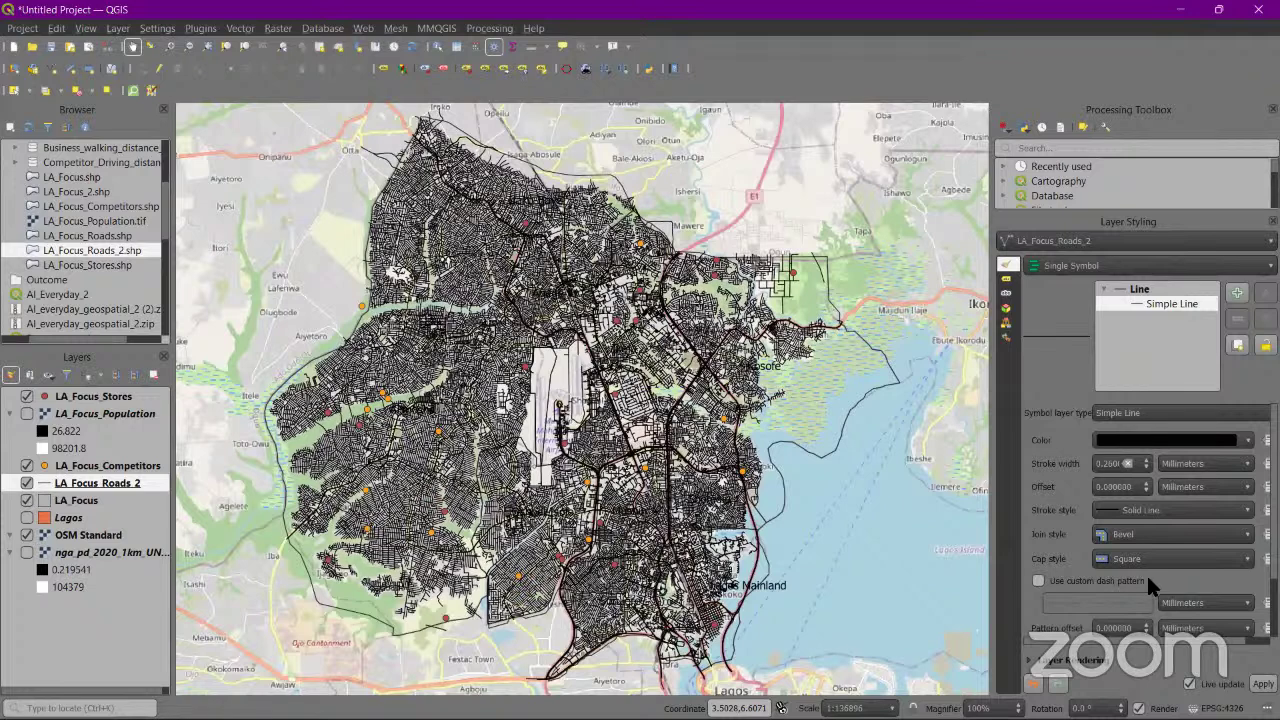
{"action": "scroll", "coordinate": [1144, 580], "scroll_direction": "down", "scroll_amount": 2}
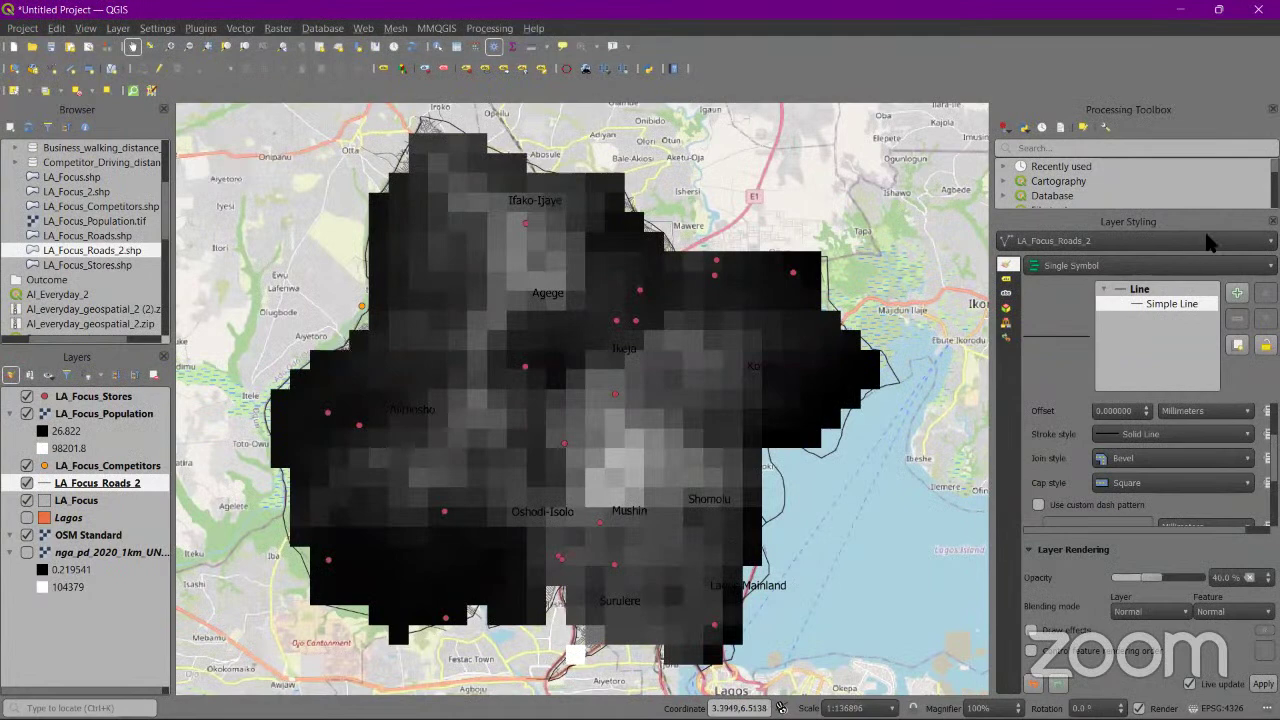
- Render the LA_Focus_Population raster as Singleband pseudocolor
{"action": "left_click", "coordinate": [1205, 241]}
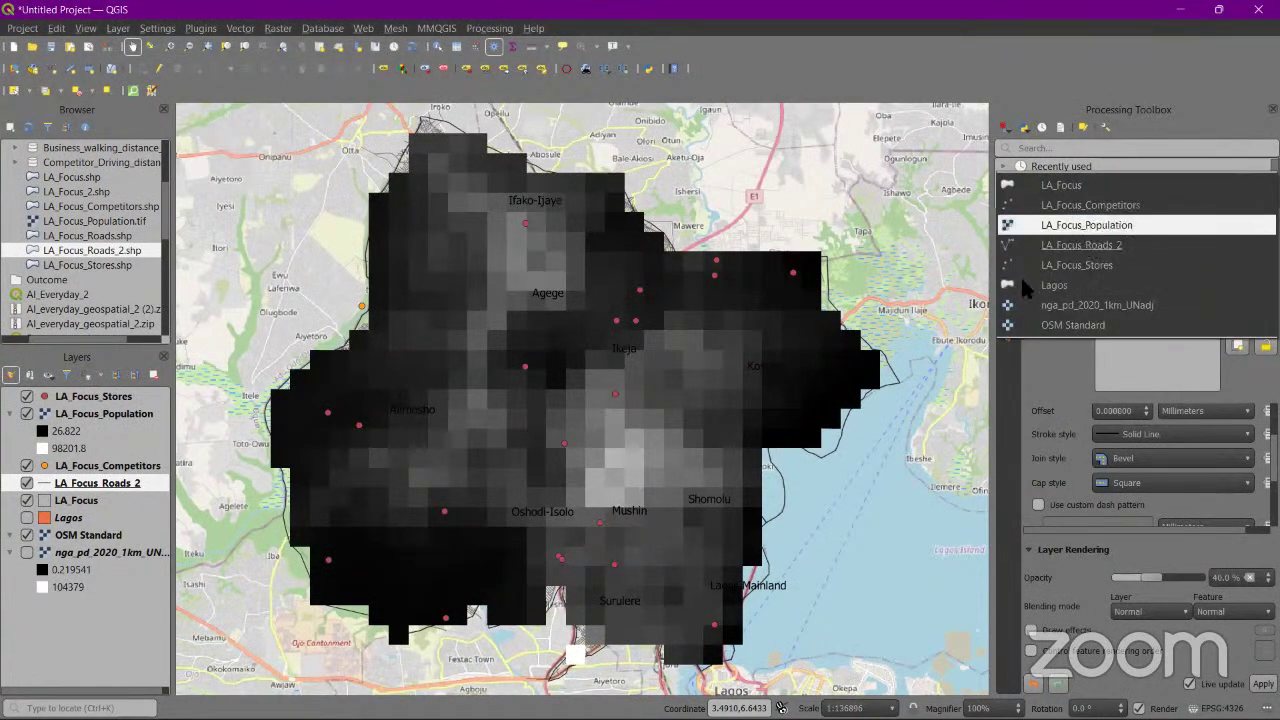
{"action": "left_click", "coordinate": [1036, 226]}
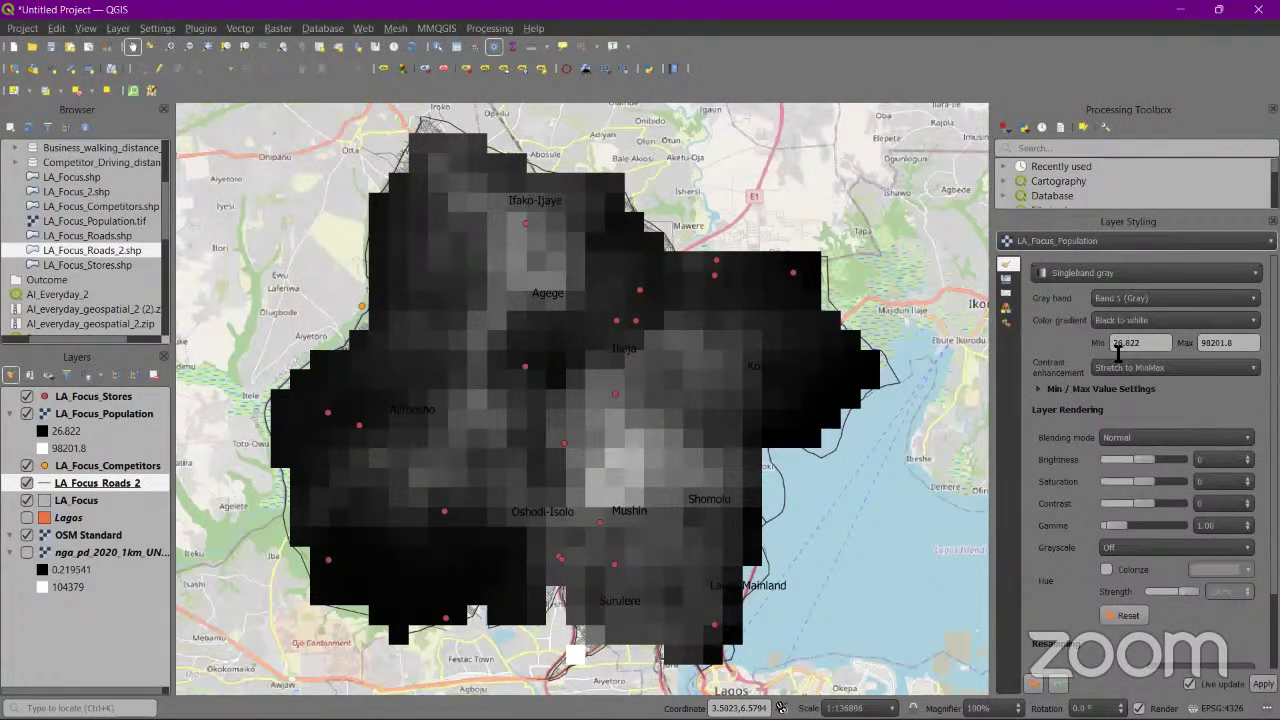
{"action": "left_click", "coordinate": [1117, 277]}
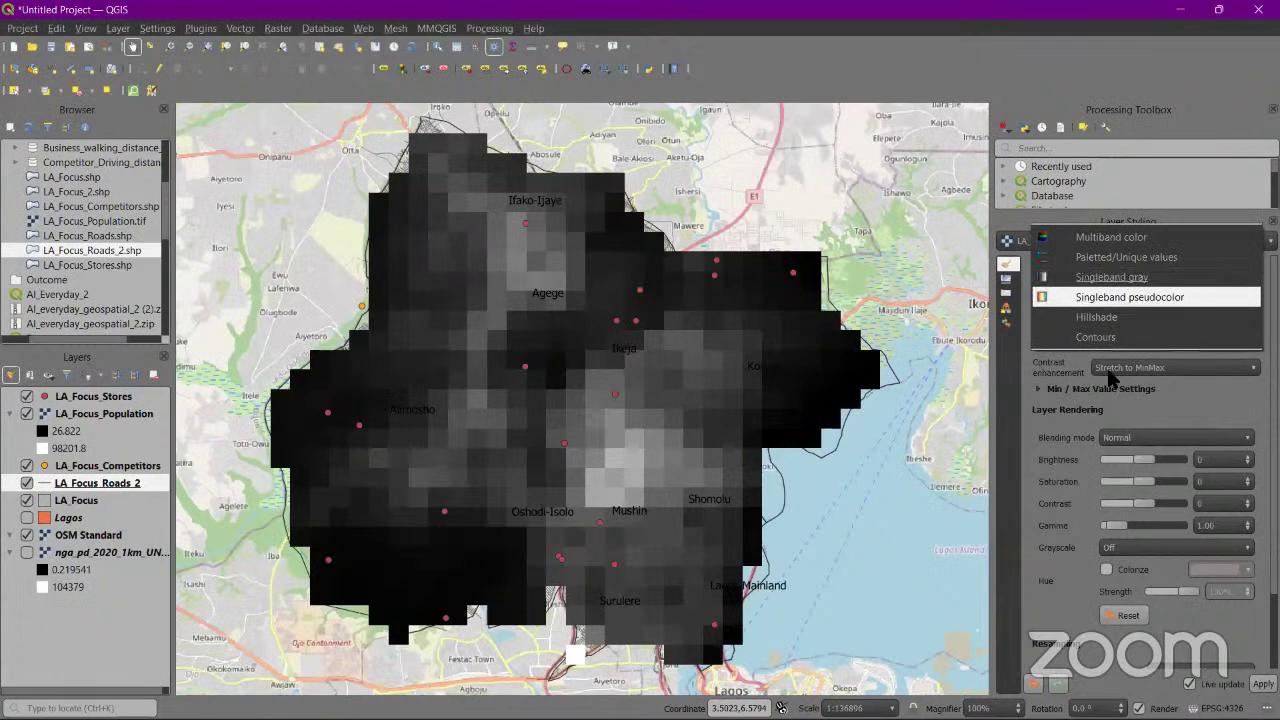
{"action": "key", "text": "Return"}
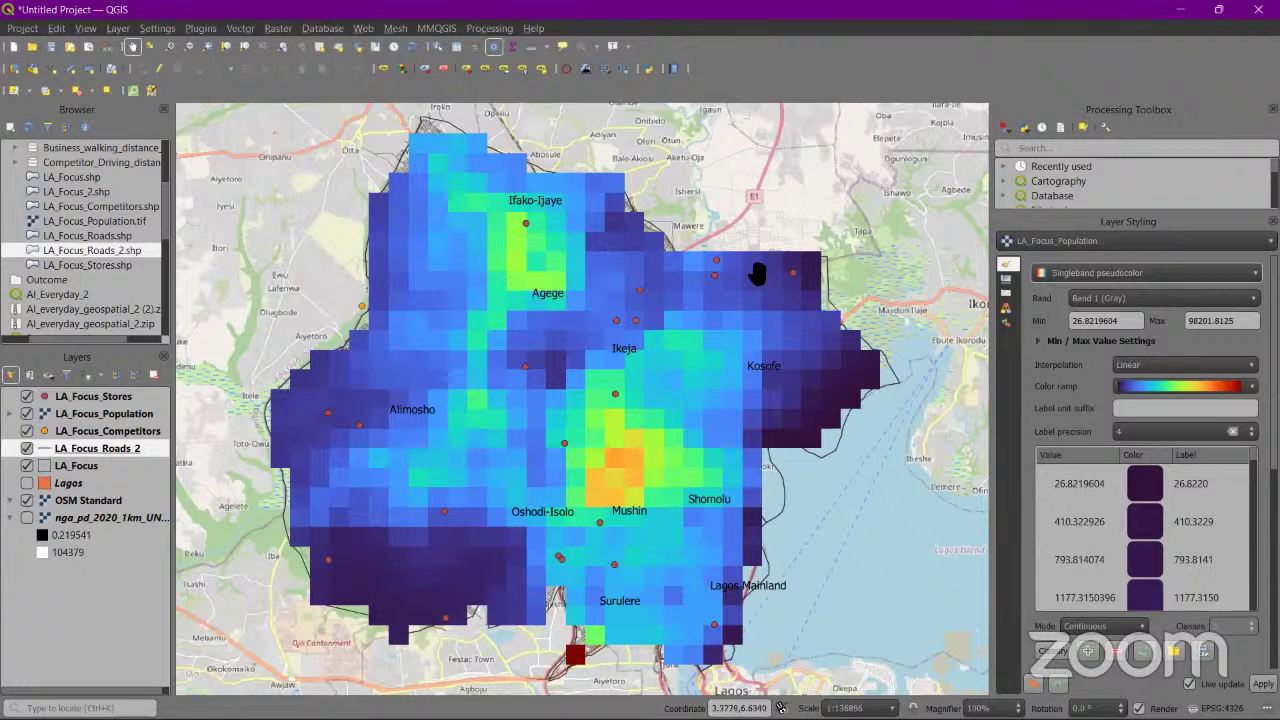
- Try a 2–98% cumulative count cut for the population raster's value range, then return to Min / max
{"action": "left_click", "coordinate": [1040, 342]}
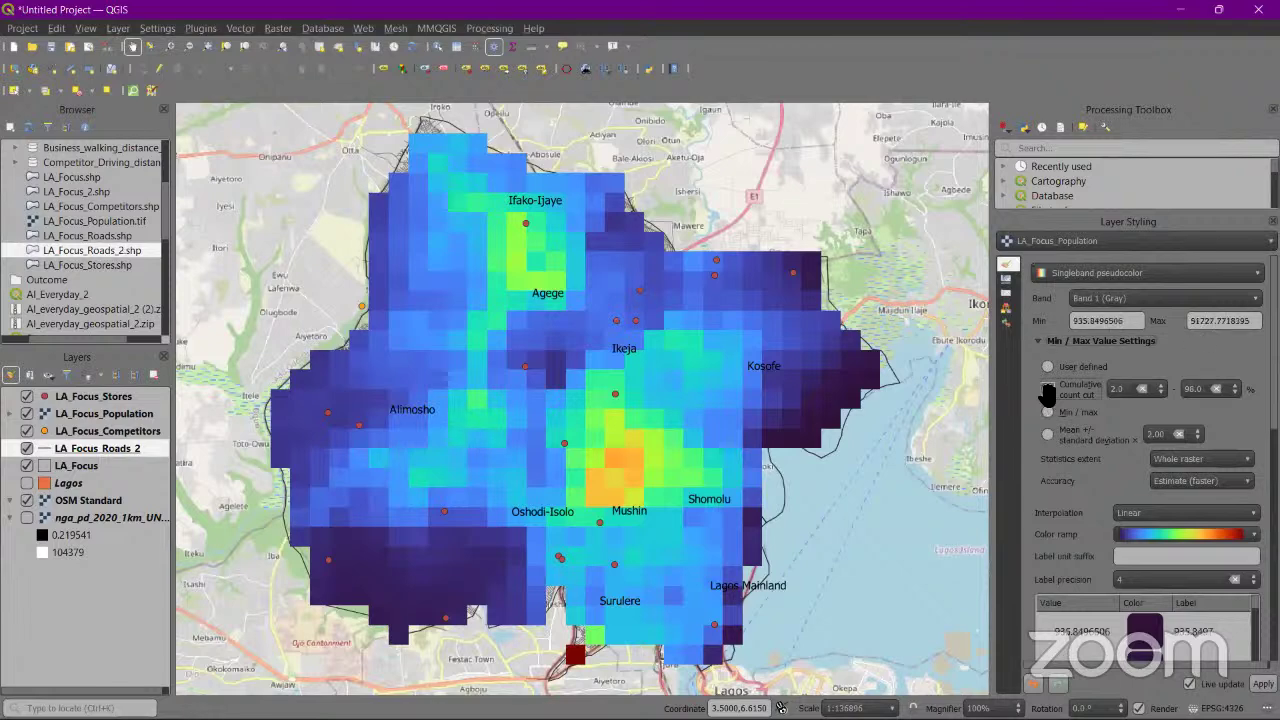
{"action": "left_click", "coordinate": [1048, 390]}
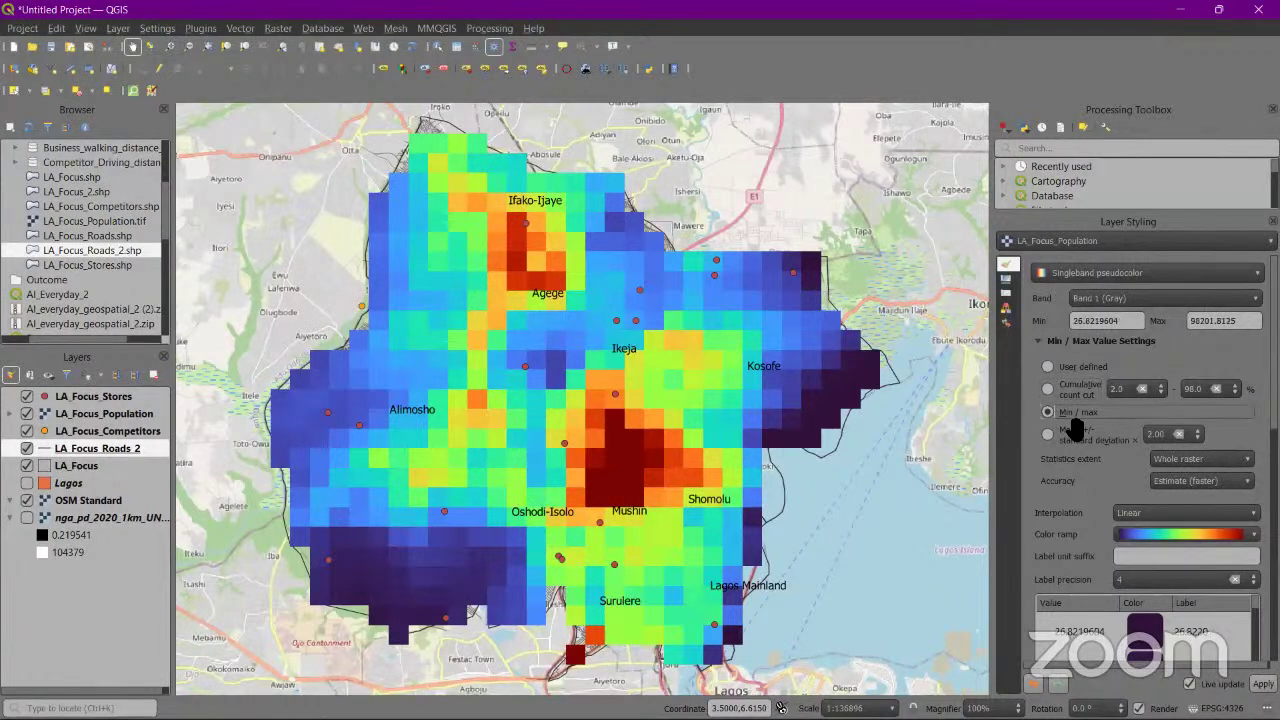
{"action": "left_click", "coordinate": [1048, 412]}
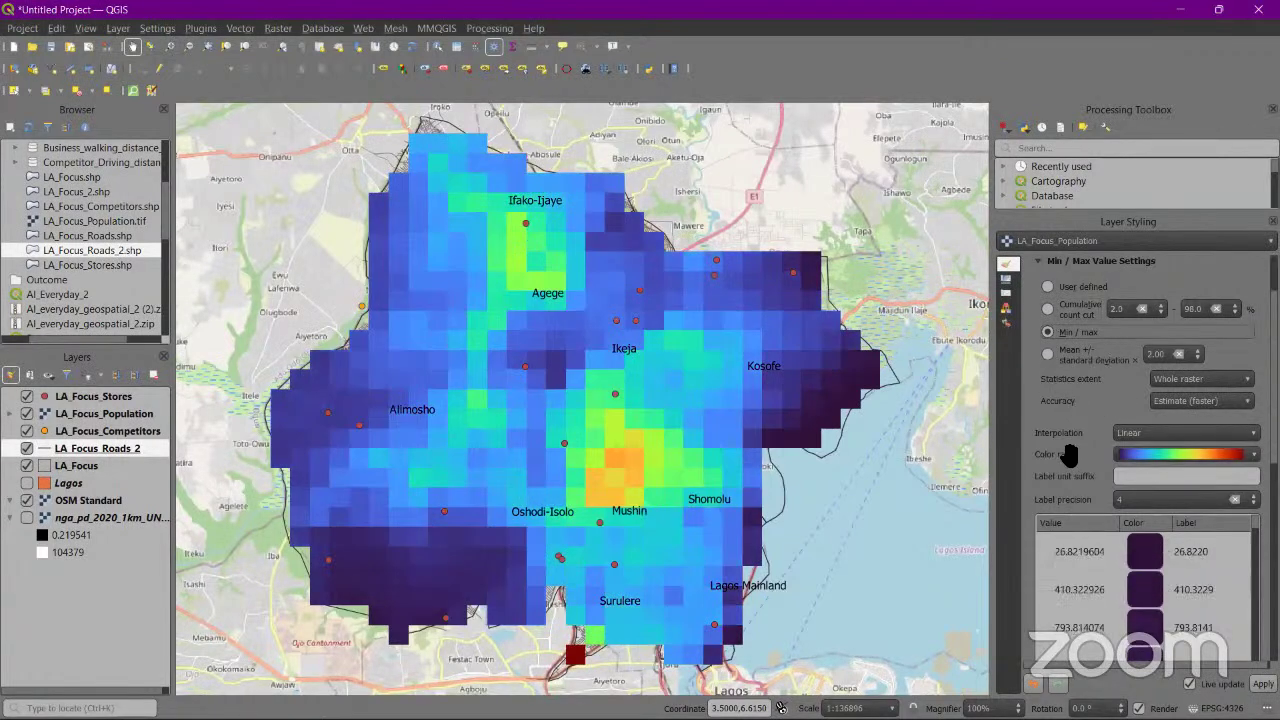
{"action": "scroll", "coordinate": [1068, 440], "scroll_direction": "down", "scroll_amount": 2}
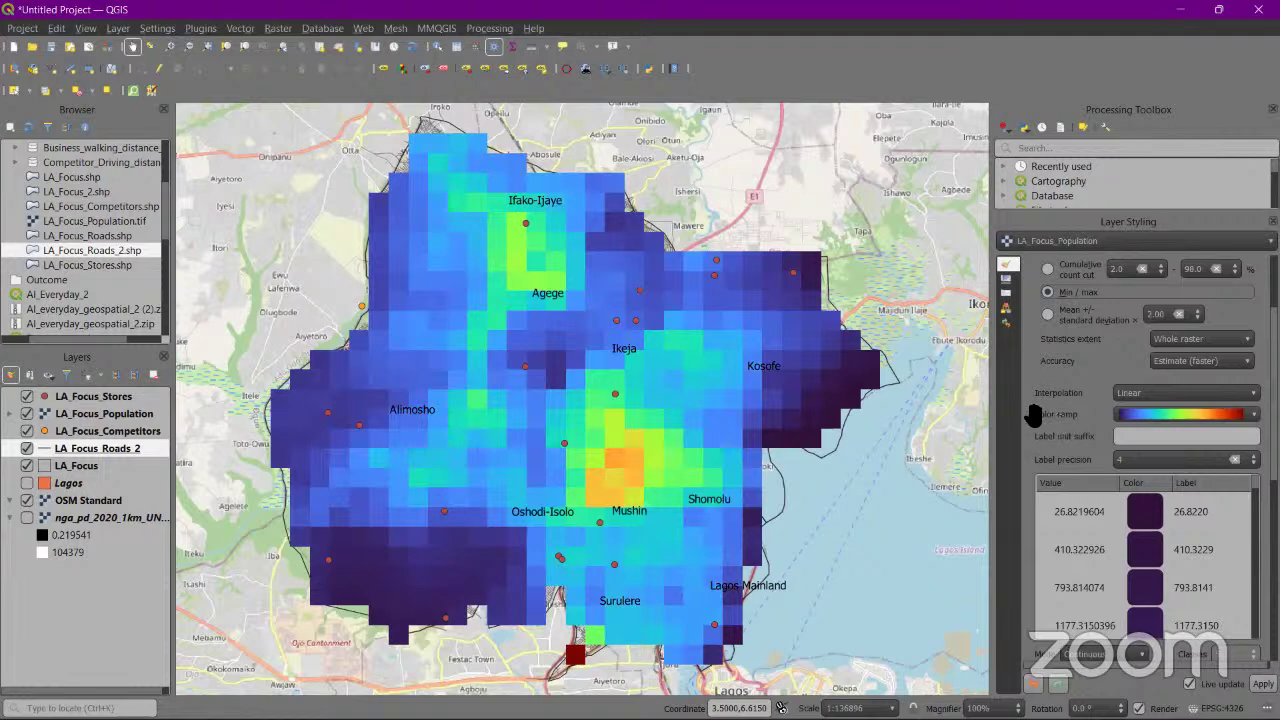
{"action": "scroll", "coordinate": [1042, 436], "scroll_direction": "down", "scroll_amount": 2}
{"action": "scroll", "coordinate": [1042, 436], "scroll_direction": "down", "scroll_amount": 1}
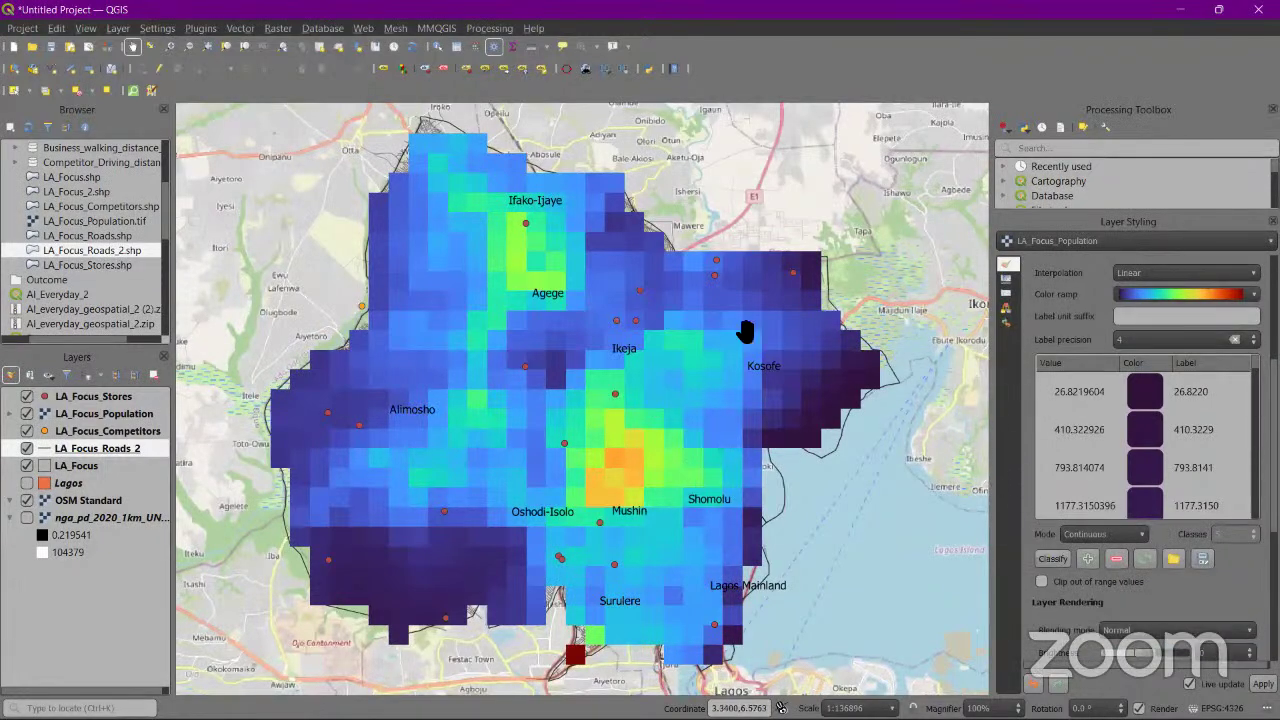
{"action": "scroll", "coordinate": [1038, 569], "scroll_direction": "down", "scroll_amount": 3}
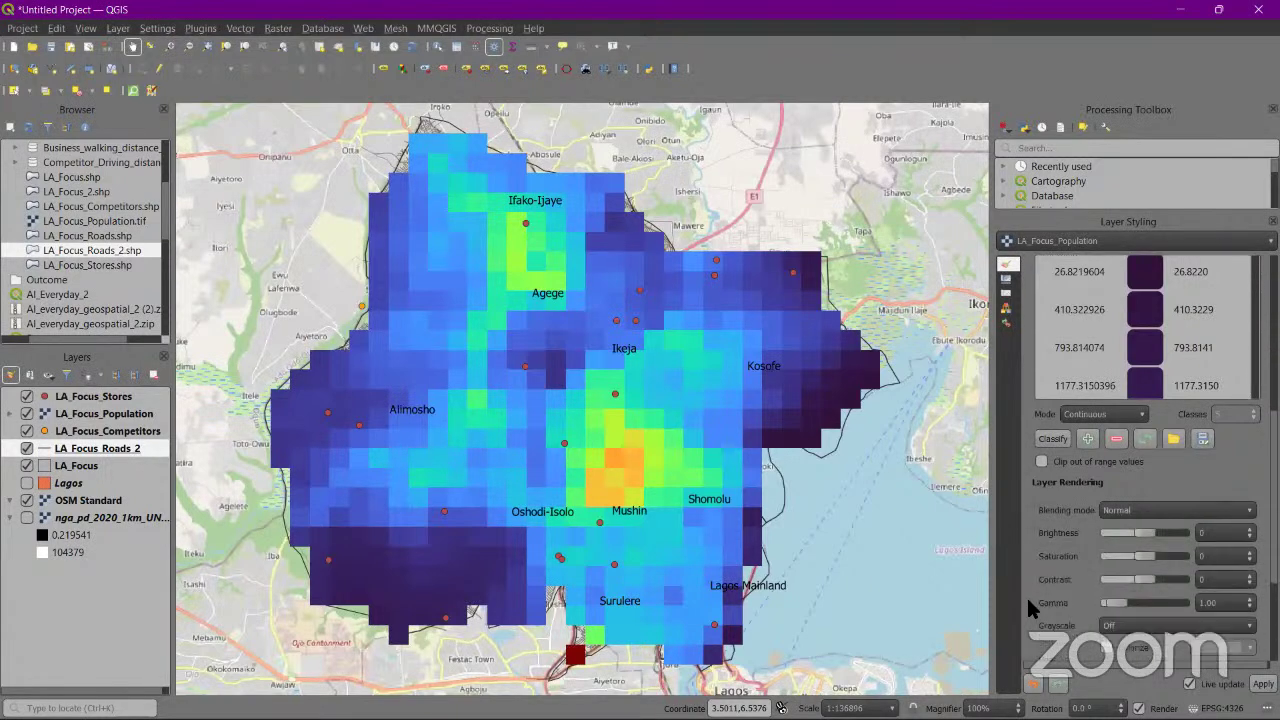
{"action": "scroll", "coordinate": [1026, 593], "scroll_direction": "down", "scroll_amount": 5}
{"action": "scroll", "coordinate": [1022, 597], "scroll_direction": "up", "scroll_amount": 4}
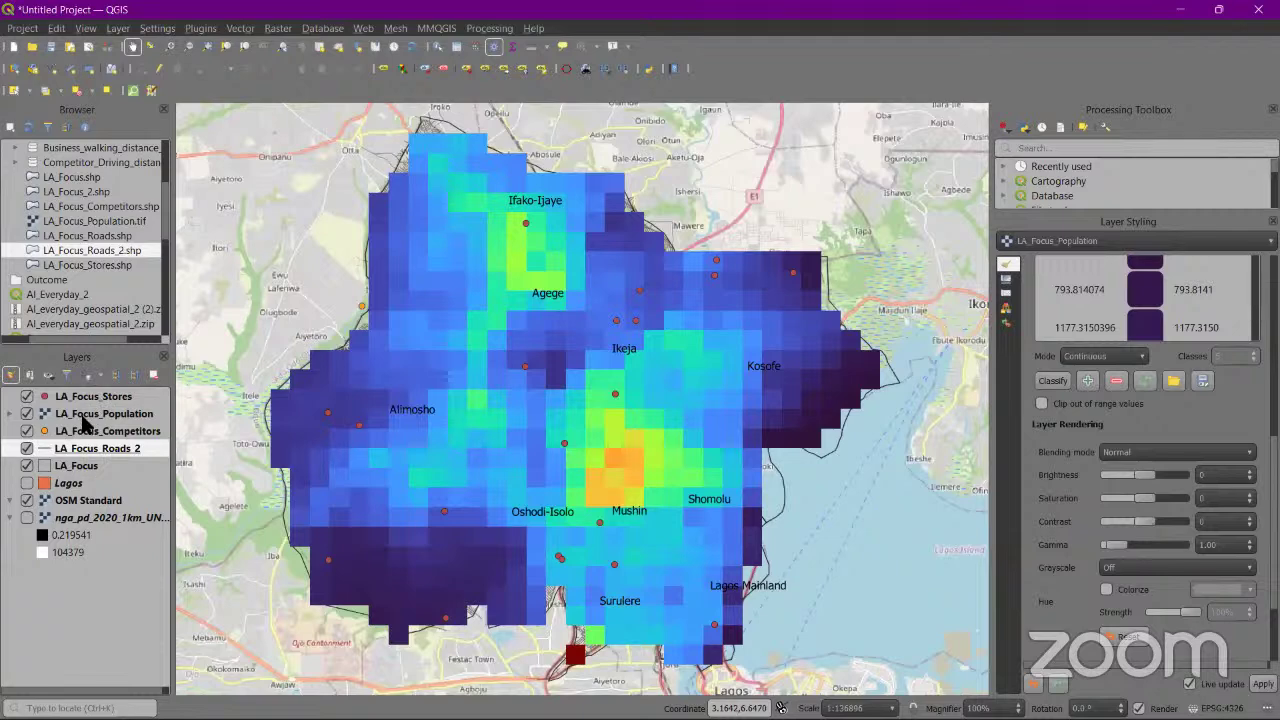
- Move the LA_Focus_Population layer below LA_Focus_Competitors in the layer order and select the competitors layer
{"action": "left_click", "coordinate": [85, 430]}
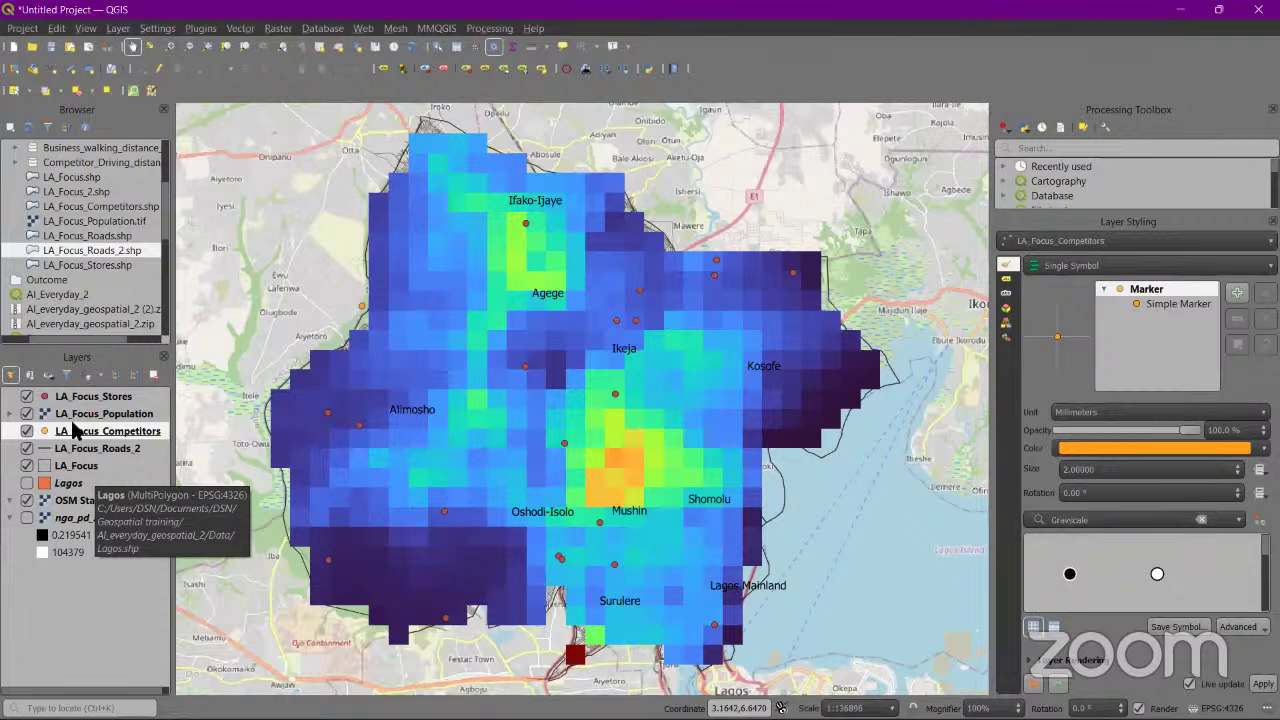
{"action": "left_click_drag", "start_coordinate": [67, 415], "coordinate": [88, 442]}
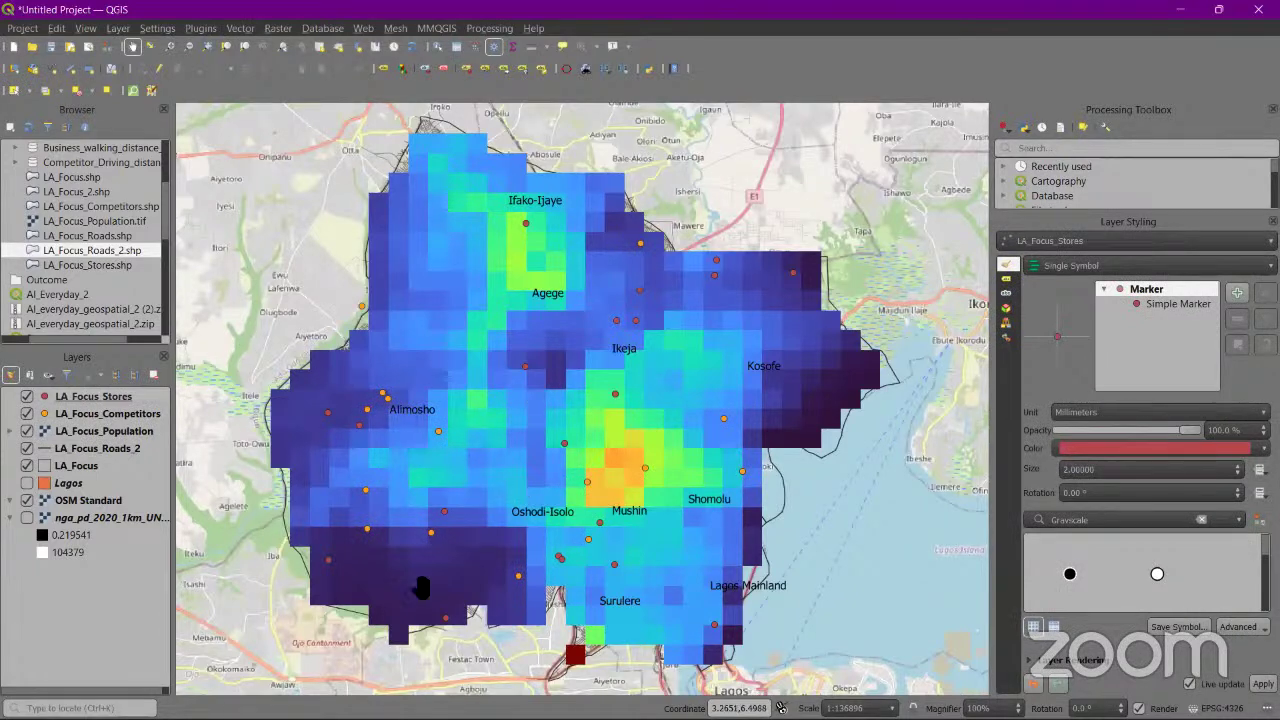
{"action": "left_click", "coordinate": [125, 414]}
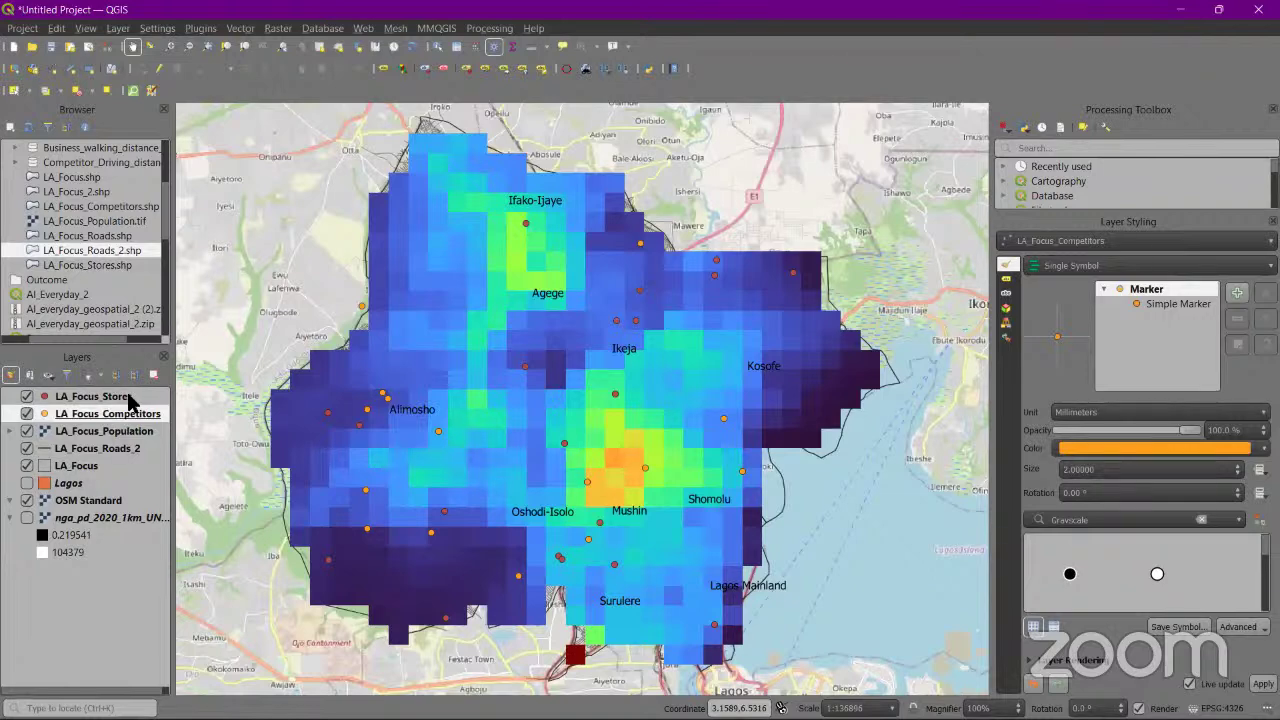
- Change the LA_Focus_Stores marker to an SVG marker using the house symbol from the accommodation group
{"action": "left_click", "coordinate": [129, 397]}
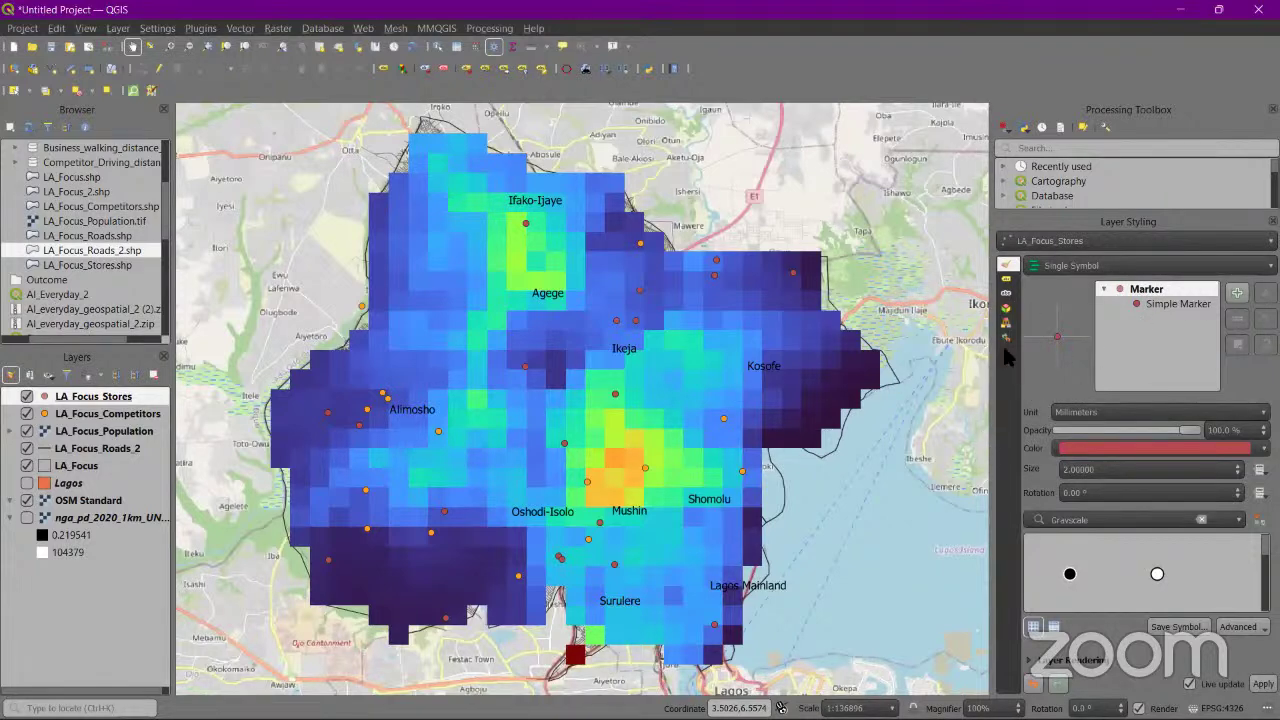
{"action": "left_click", "coordinate": [1172, 305]}
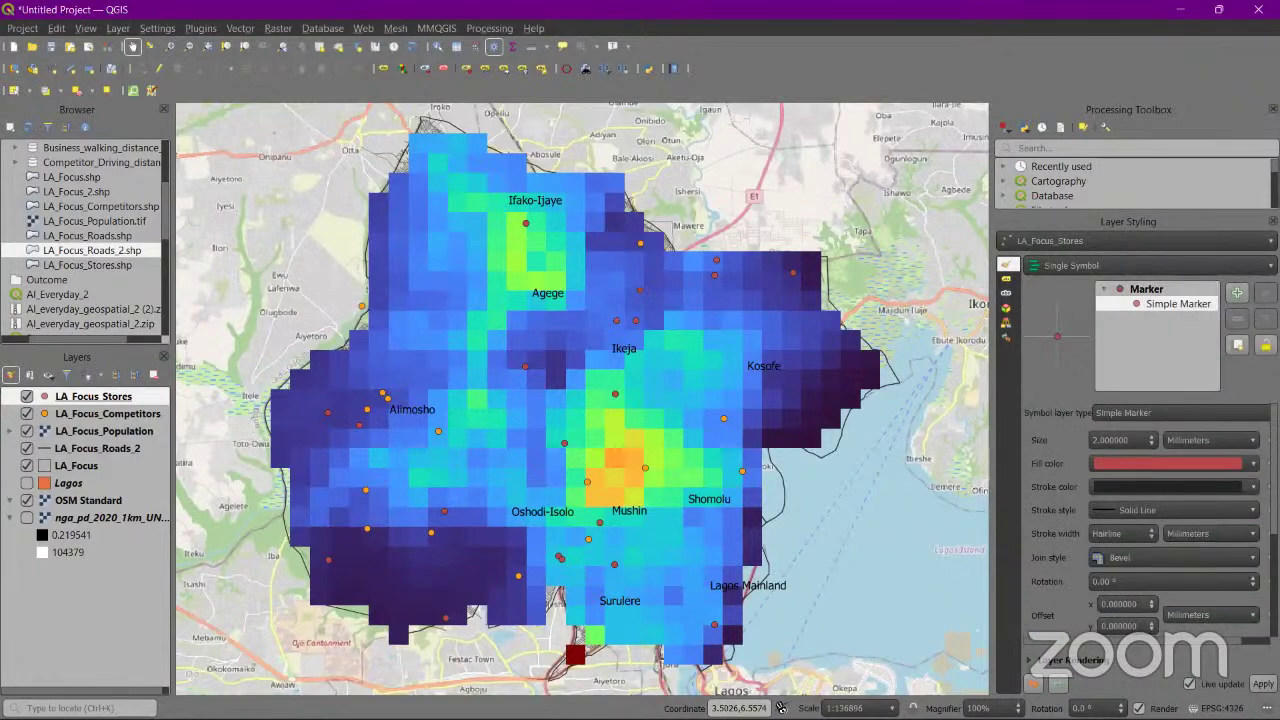
{"action": "left_click", "coordinate": [1175, 413]}
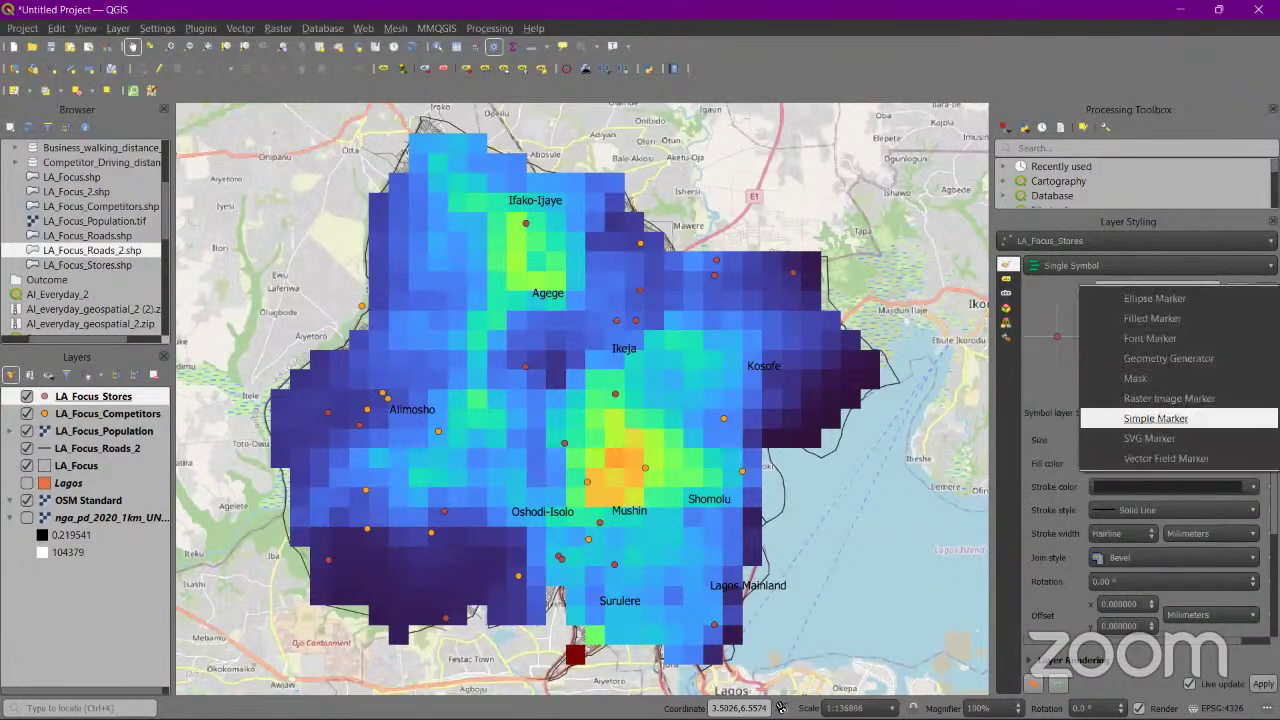
{"action": "left_click", "coordinate": [1149, 438]}
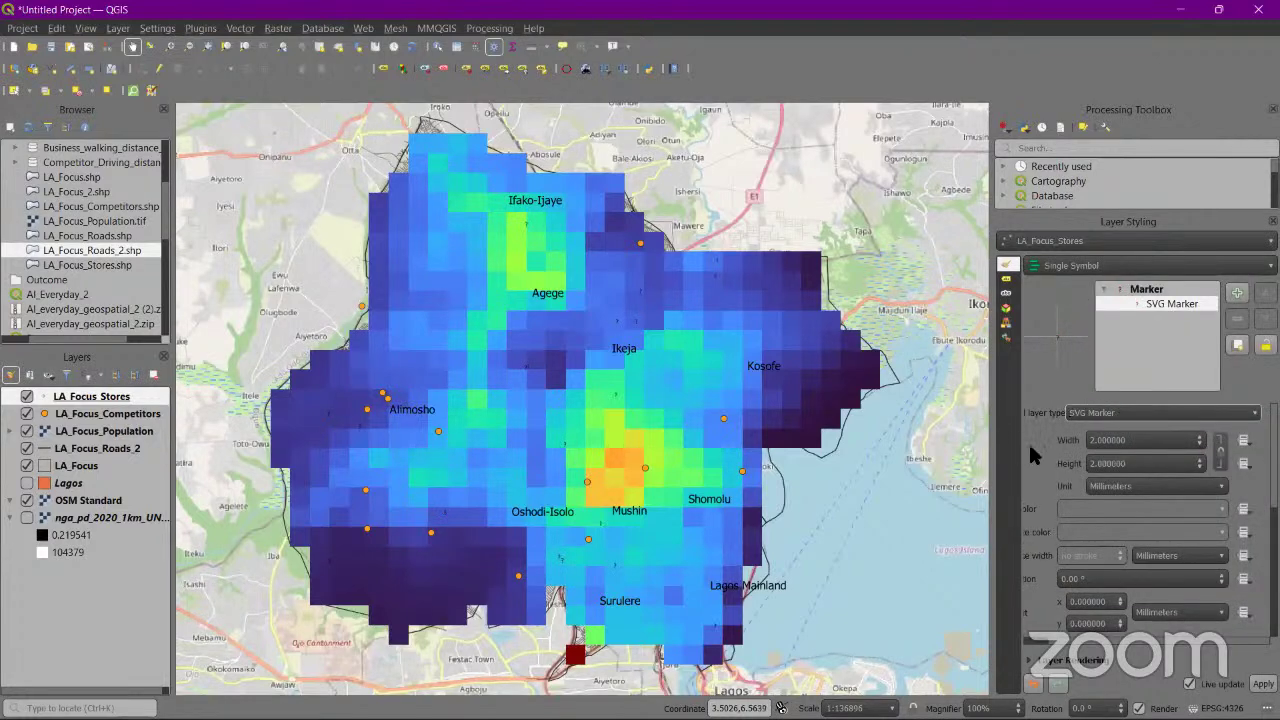
{"action": "scroll", "coordinate": [1033, 453], "scroll_direction": "down", "scroll_amount": 5}
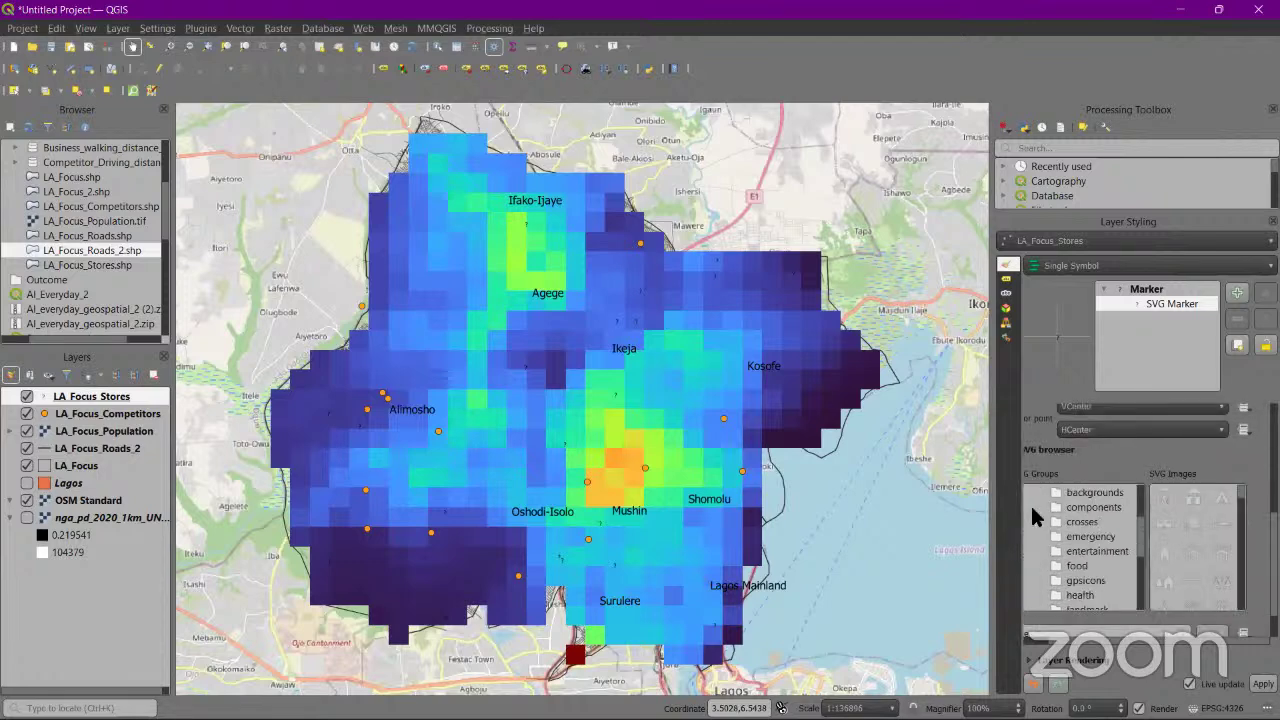
{"action": "scroll", "coordinate": [1032, 521], "scroll_direction": "up", "scroll_amount": 3}
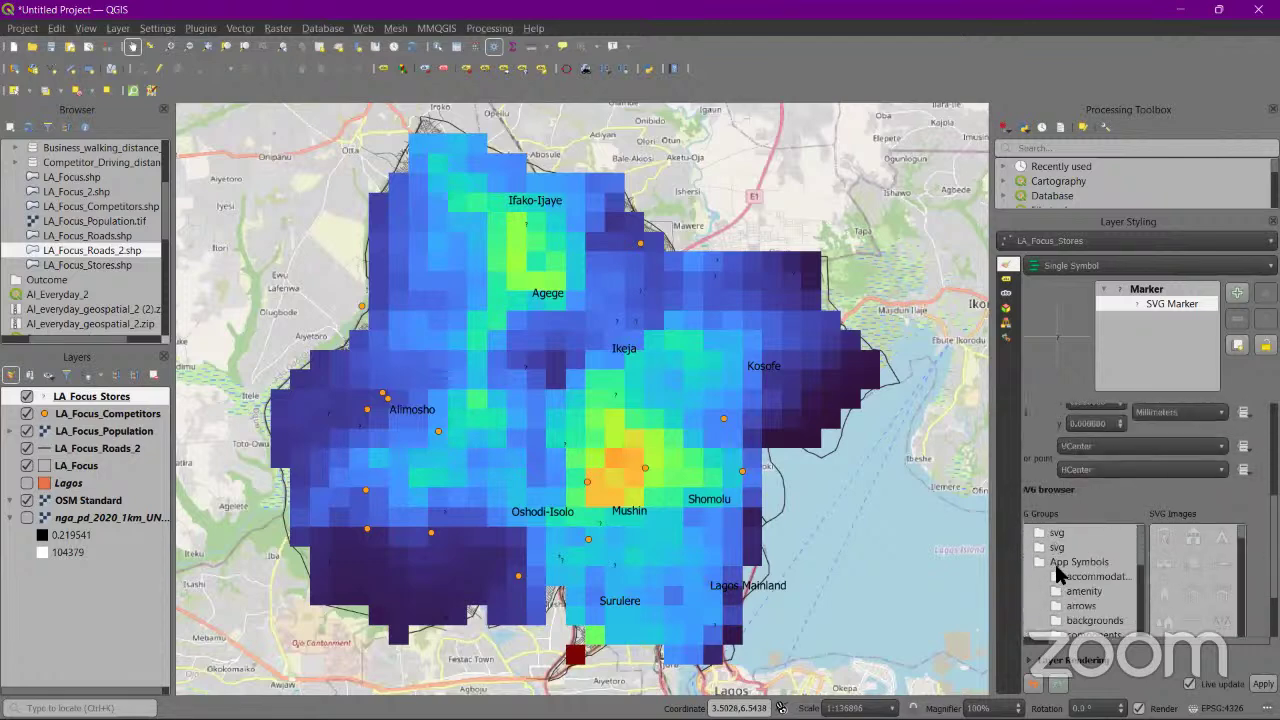
{"action": "left_click", "coordinate": [1094, 574]}
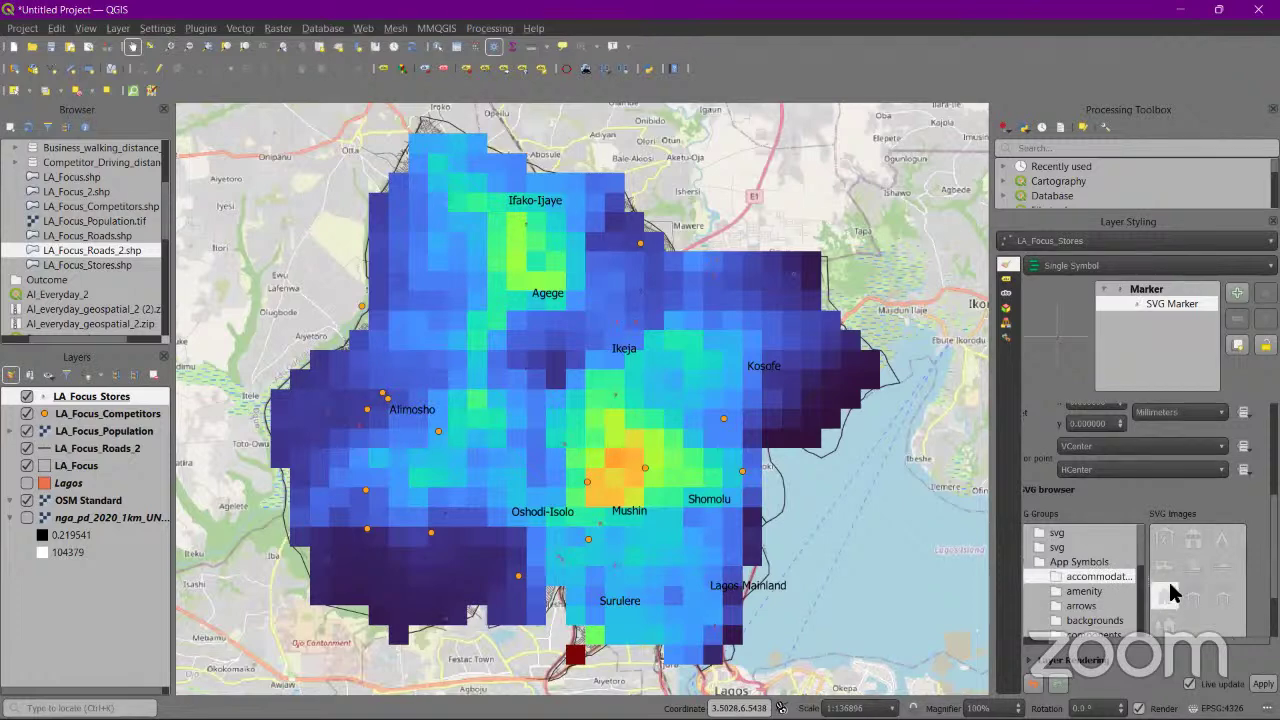
- Set the stores SVG marker's width and height to 7 mm
{"action": "scroll", "coordinate": [1110, 469], "scroll_direction": "up", "scroll_amount": 1}
{"action": "double_click", "coordinate": [1086, 463]}
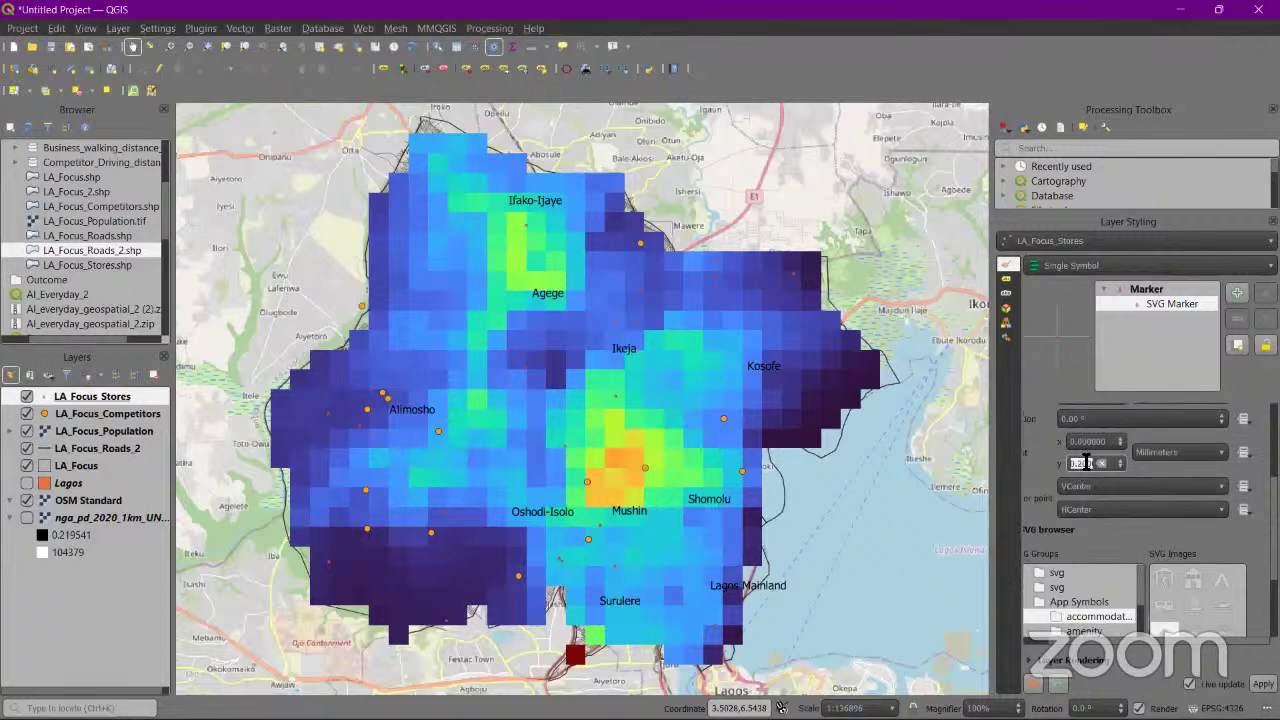
{"action": "scroll", "coordinate": [1028, 415], "scroll_direction": "up", "scroll_amount": 3}
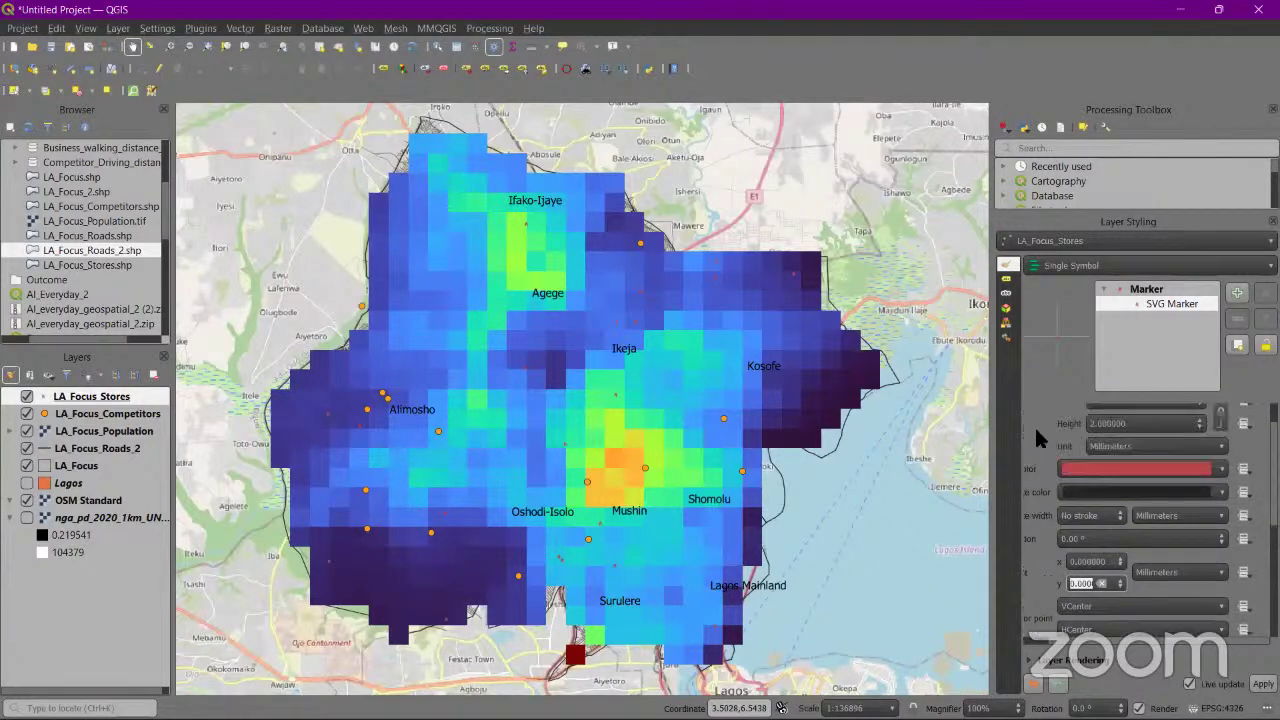
{"action": "scroll", "coordinate": [1034, 425], "scroll_direction": "up", "scroll_amount": 1}
{"action": "left_click", "coordinate": [1128, 444]}
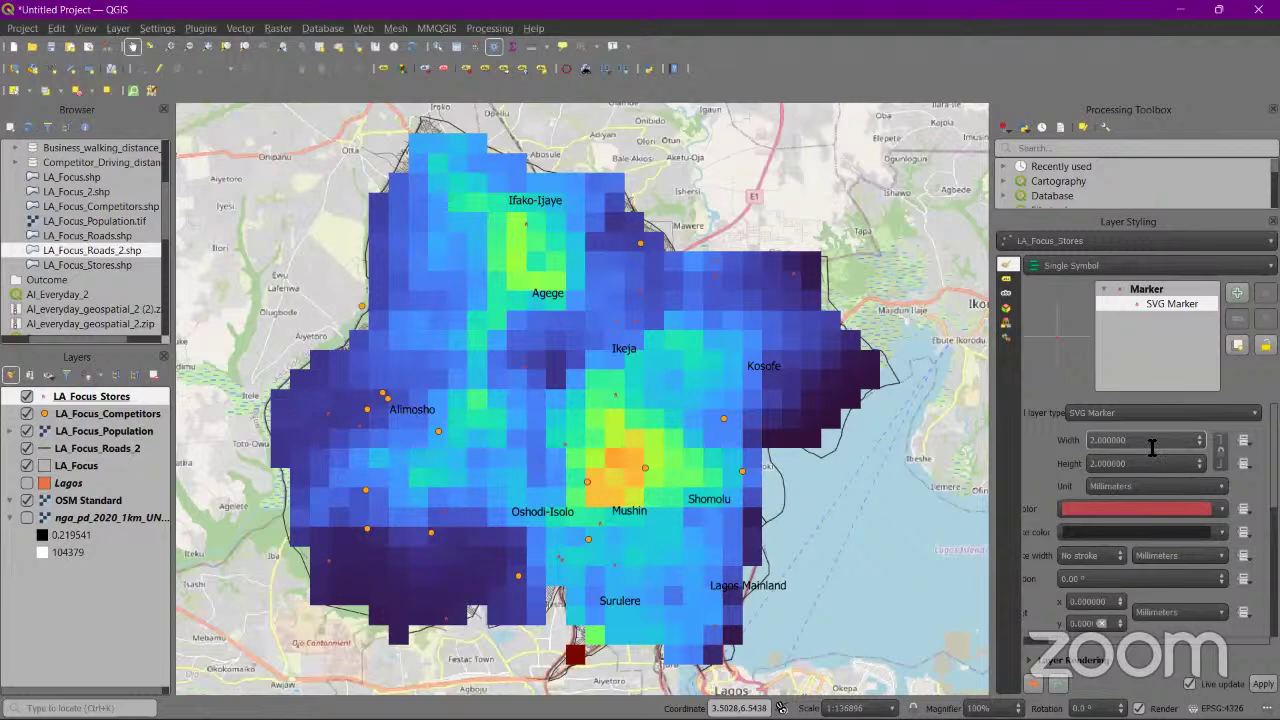
{"action": "key", "text": "ctrl+a"}
{"action": "type", "text": "7"}
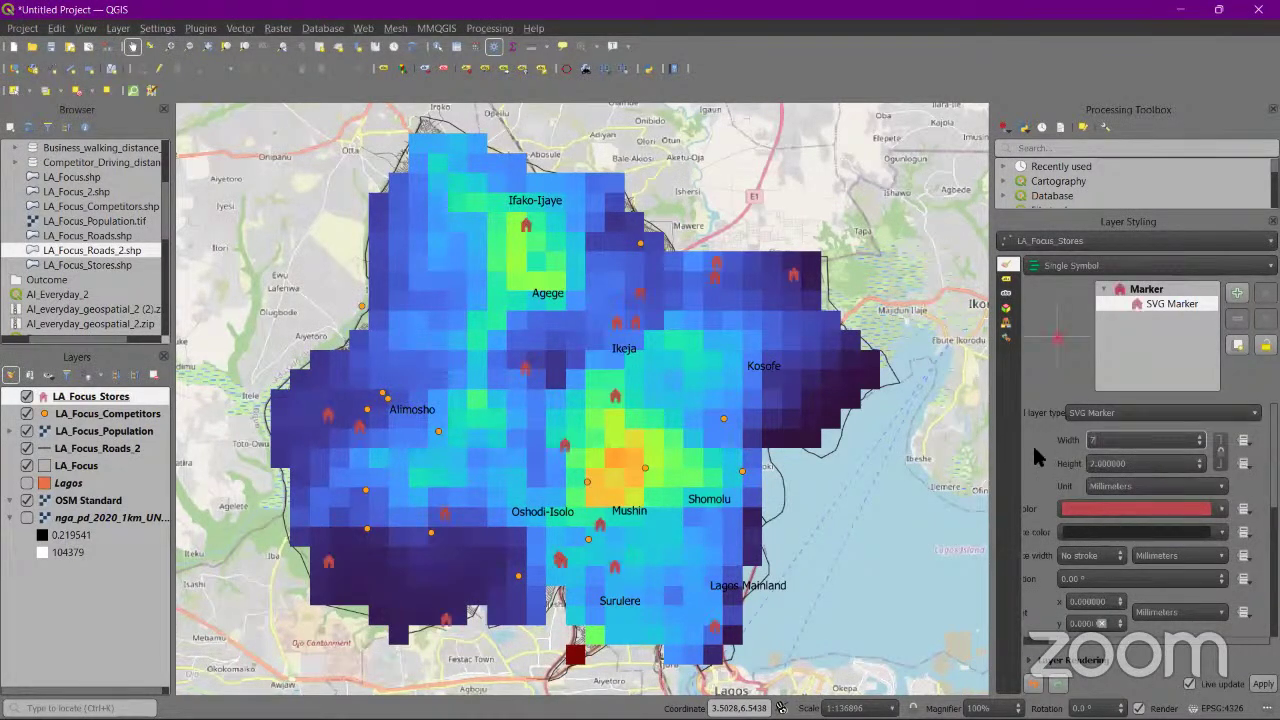
{"action": "key", "text": "Return"}
- Fill the stores house marker with light green and set its stroke width to 0.2 mm
{"action": "left_click", "coordinate": [1105, 506]}
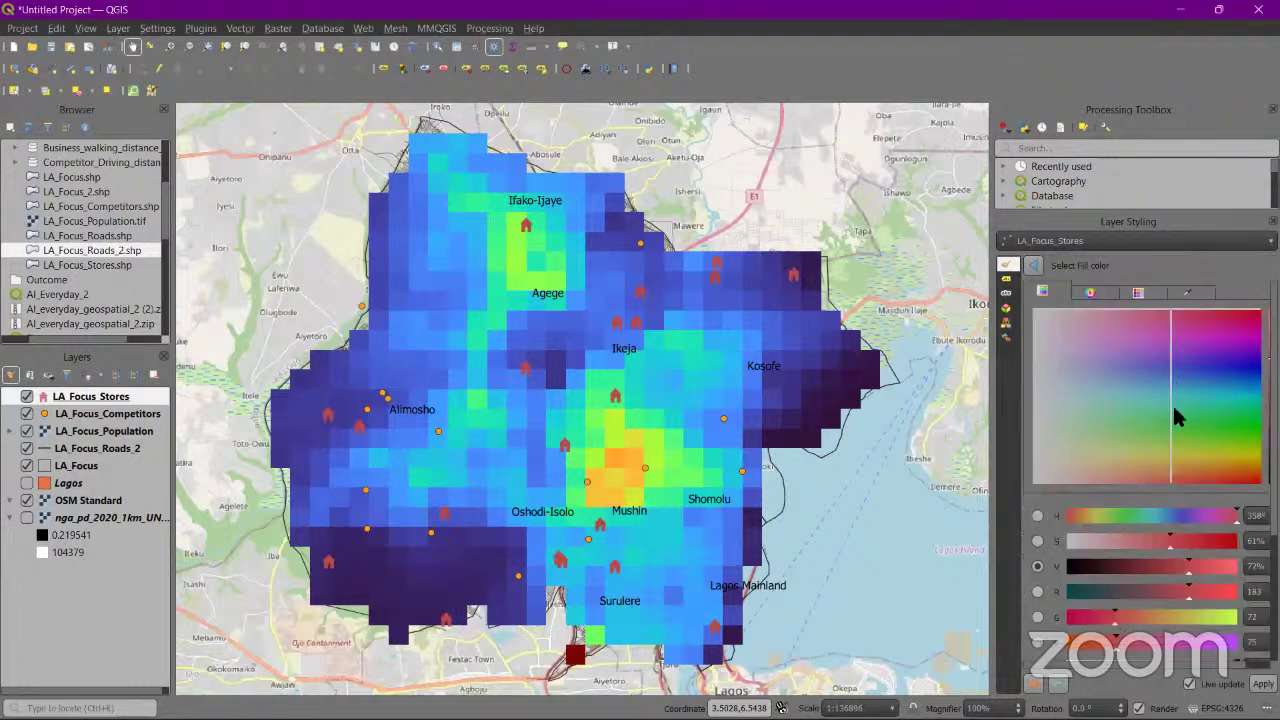
{"action": "left_click", "coordinate": [1033, 265]}
{"action": "left_click", "coordinate": [1241, 509]}
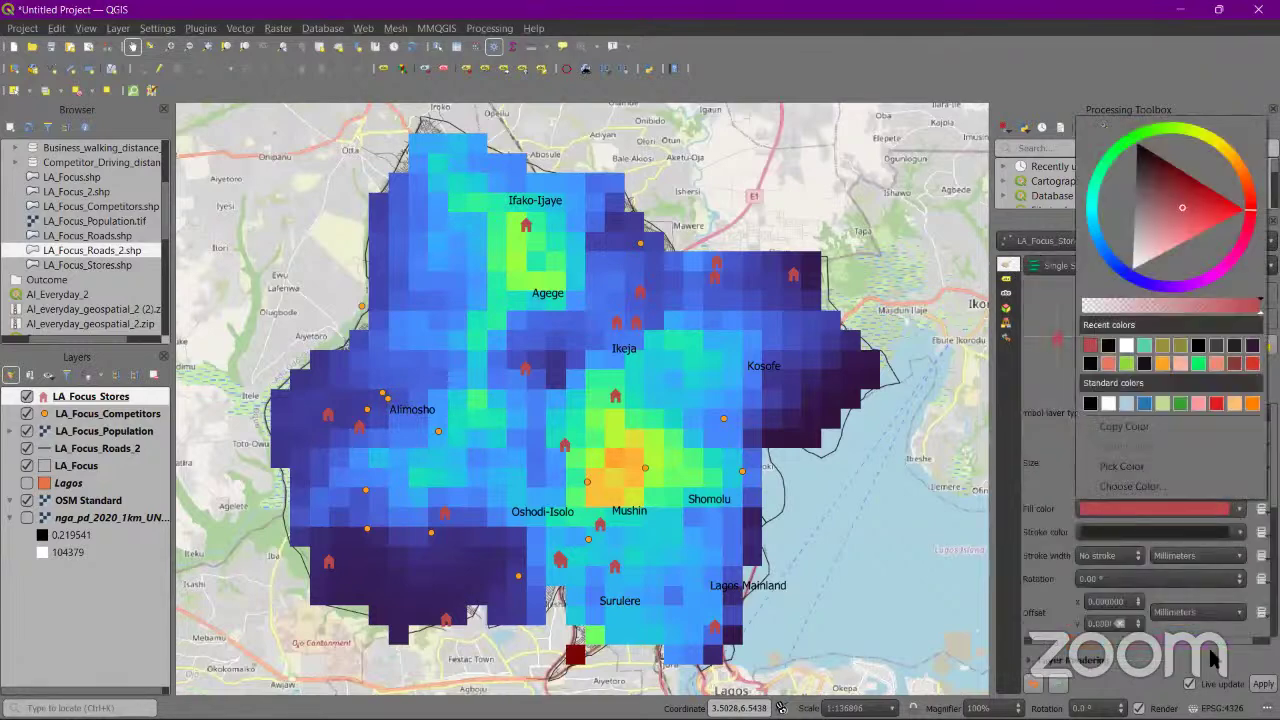
{"action": "left_click", "coordinate": [1127, 363]}
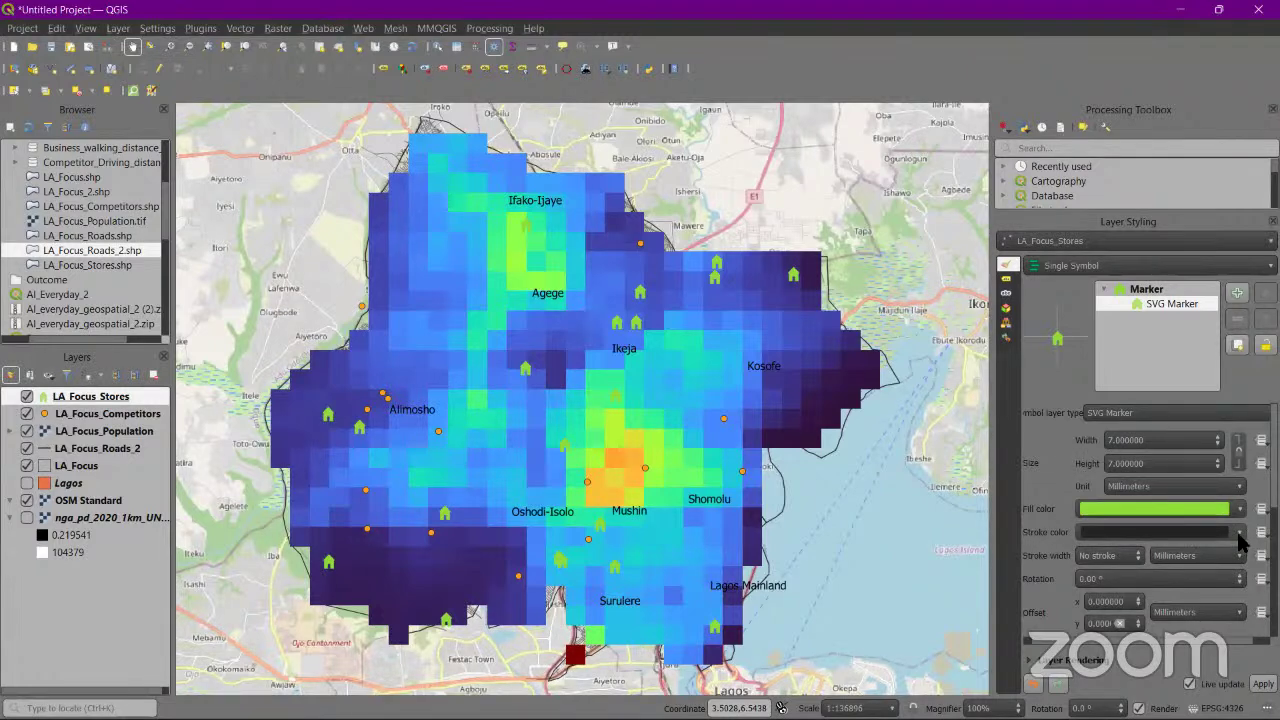
{"action": "left_click", "coordinate": [1137, 551]}
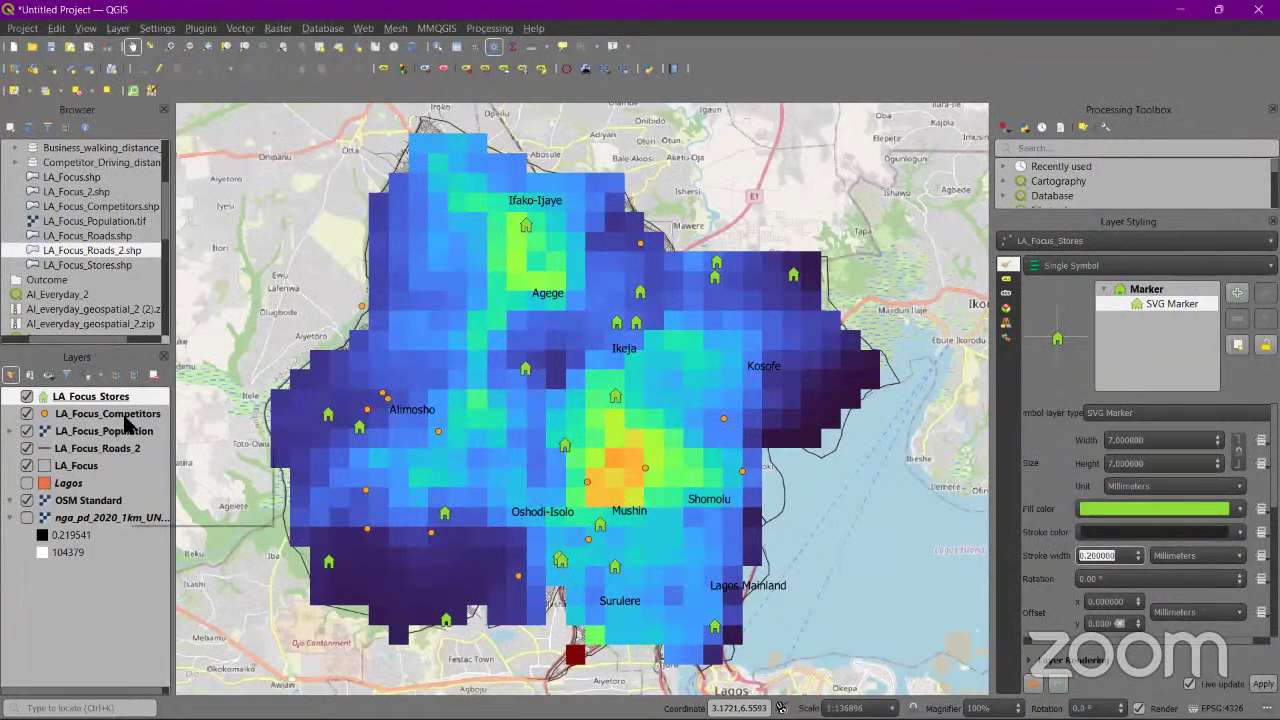
- Copy the symbol of the LA_Focus_Stores layer and paste it onto the LA_Focus_Competitors layer
{"action": "left_click", "coordinate": [125, 417]}
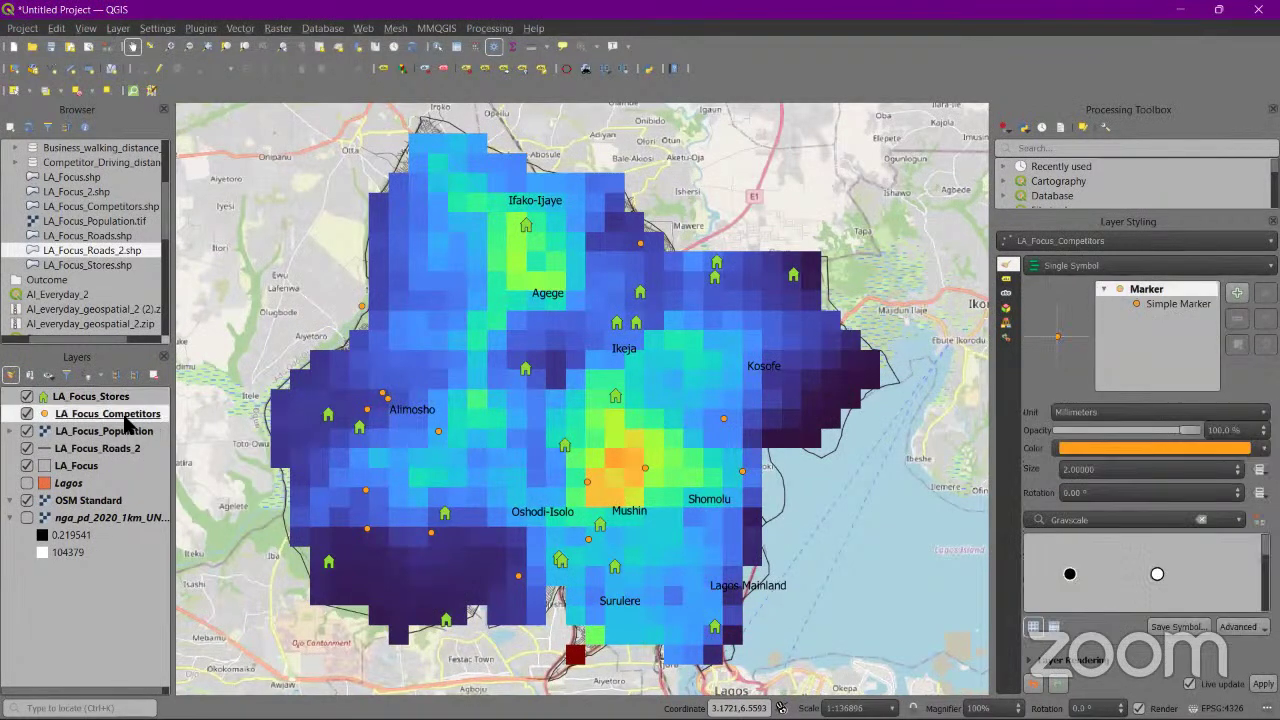
{"action": "left_click", "coordinate": [127, 400]}
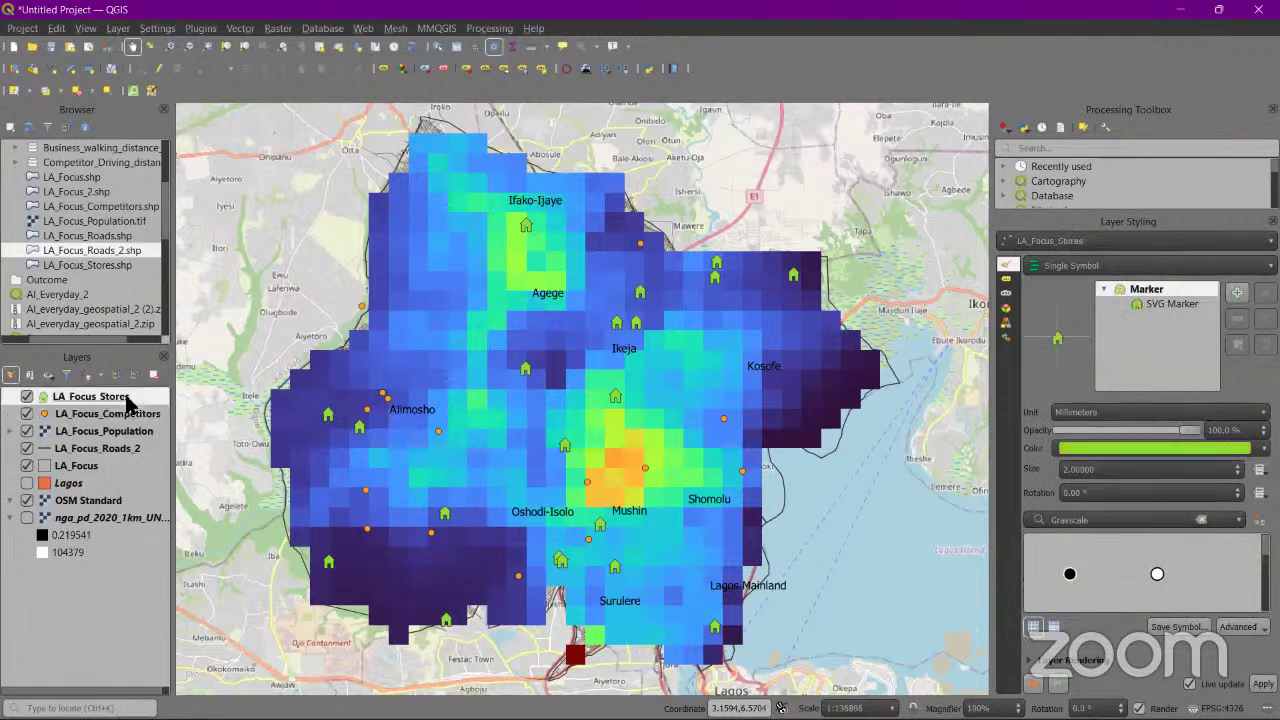
{"action": "right_click", "coordinate": [127, 400]}
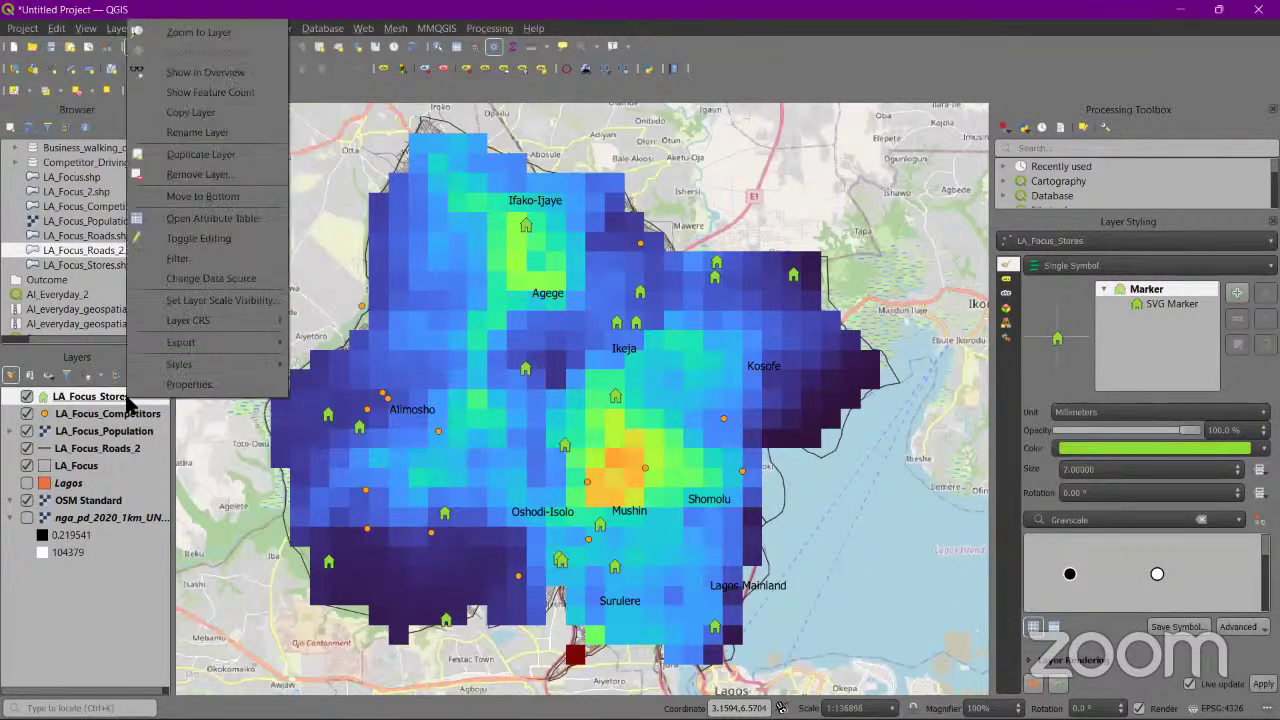
{"action": "mouse_move", "coordinate": [175, 368]}
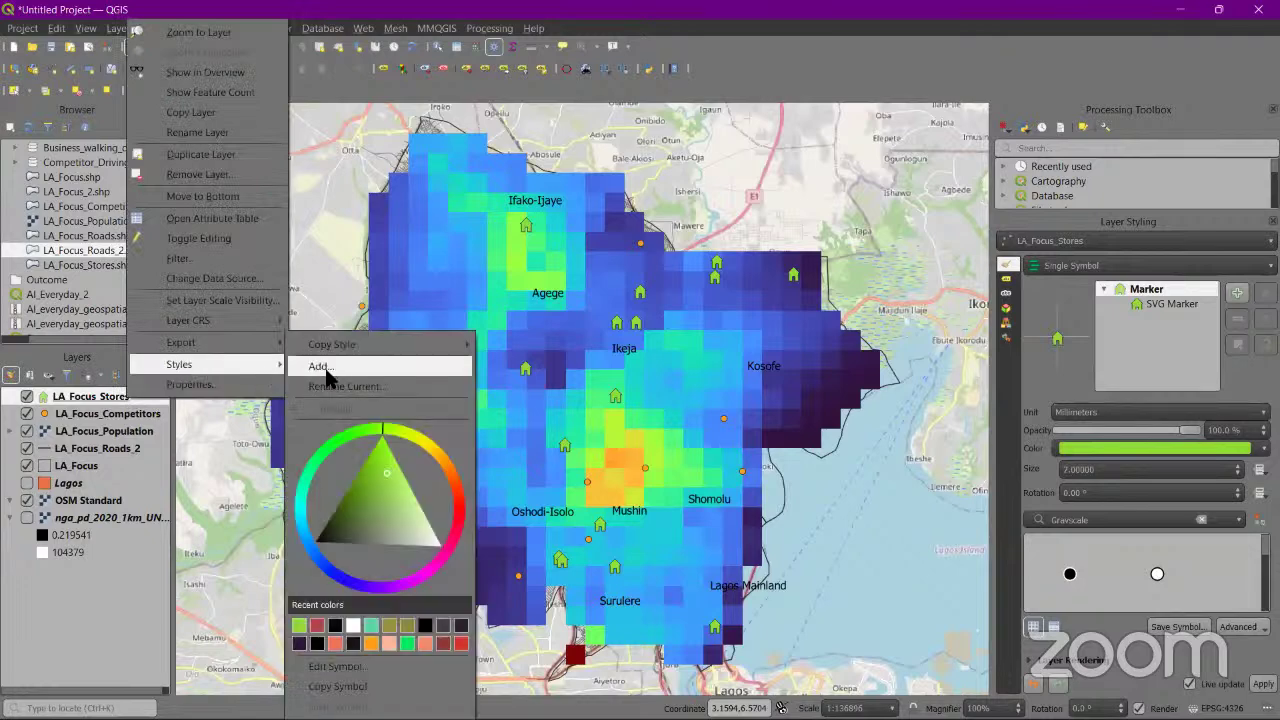
{"action": "mouse_move", "coordinate": [400, 348]}
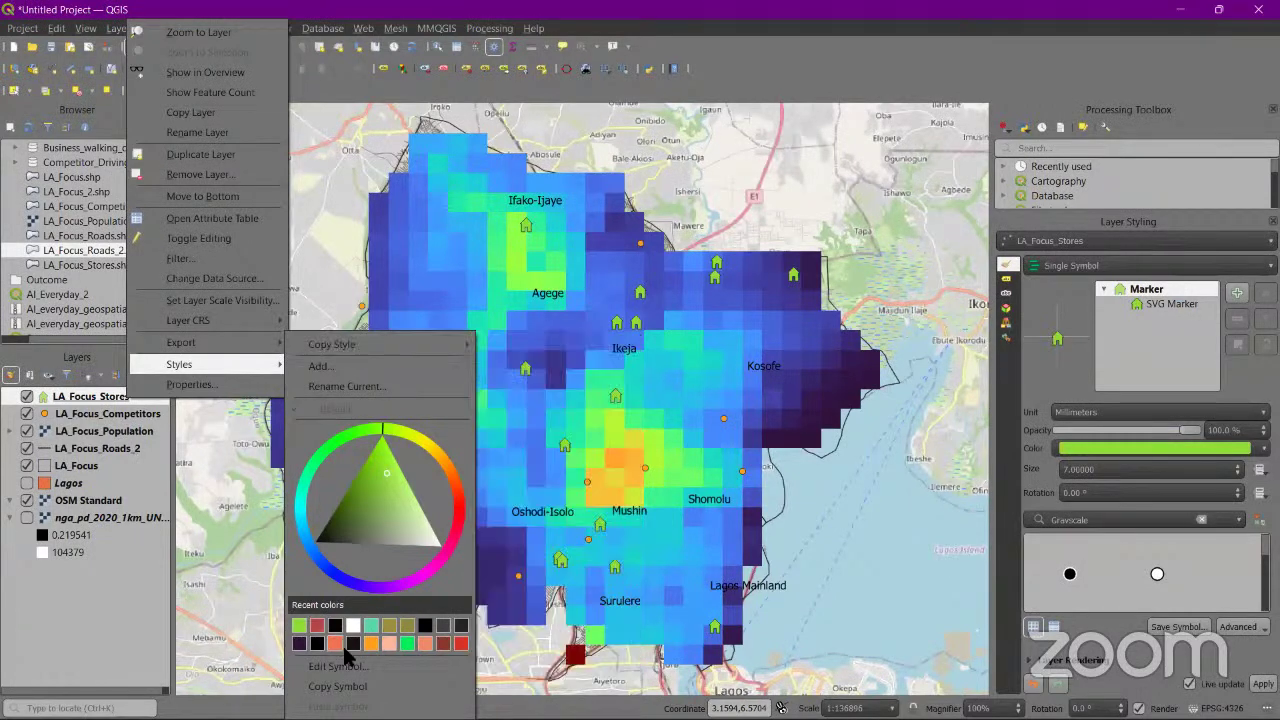
{"action": "left_click", "coordinate": [338, 686]}
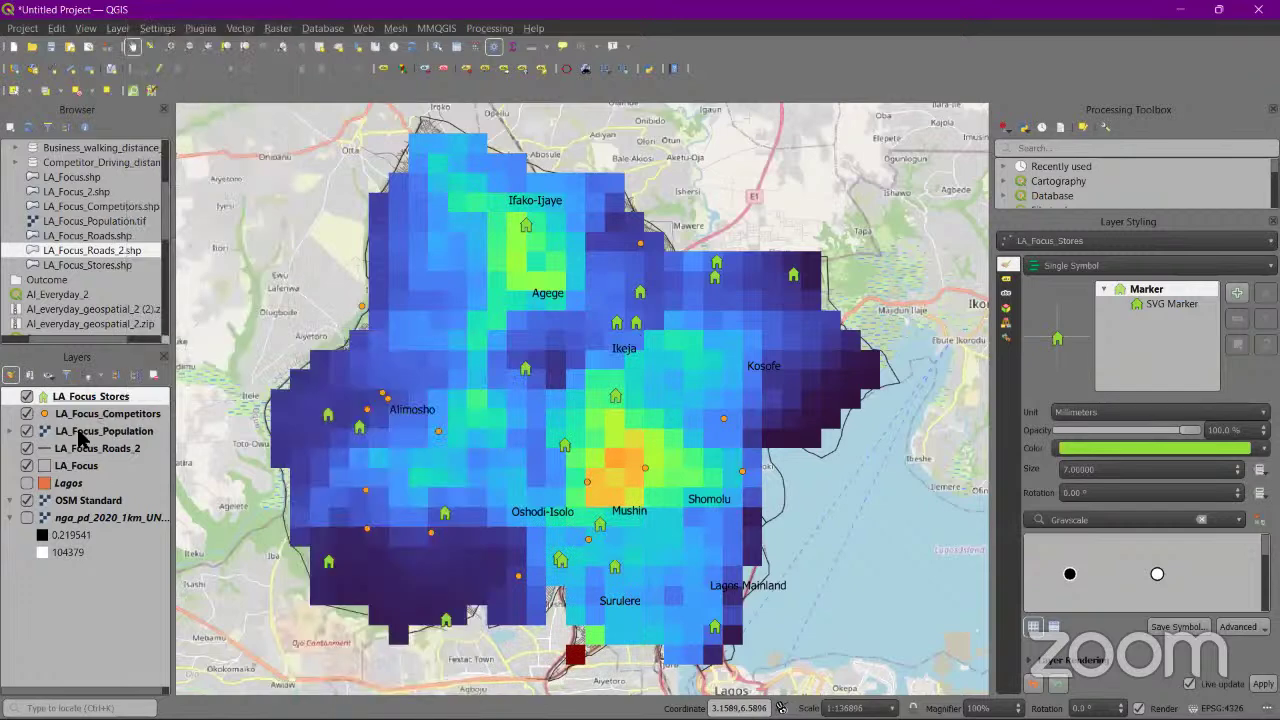
{"action": "left_click", "coordinate": [124, 414]}
{"action": "right_click", "coordinate": [126, 415]}
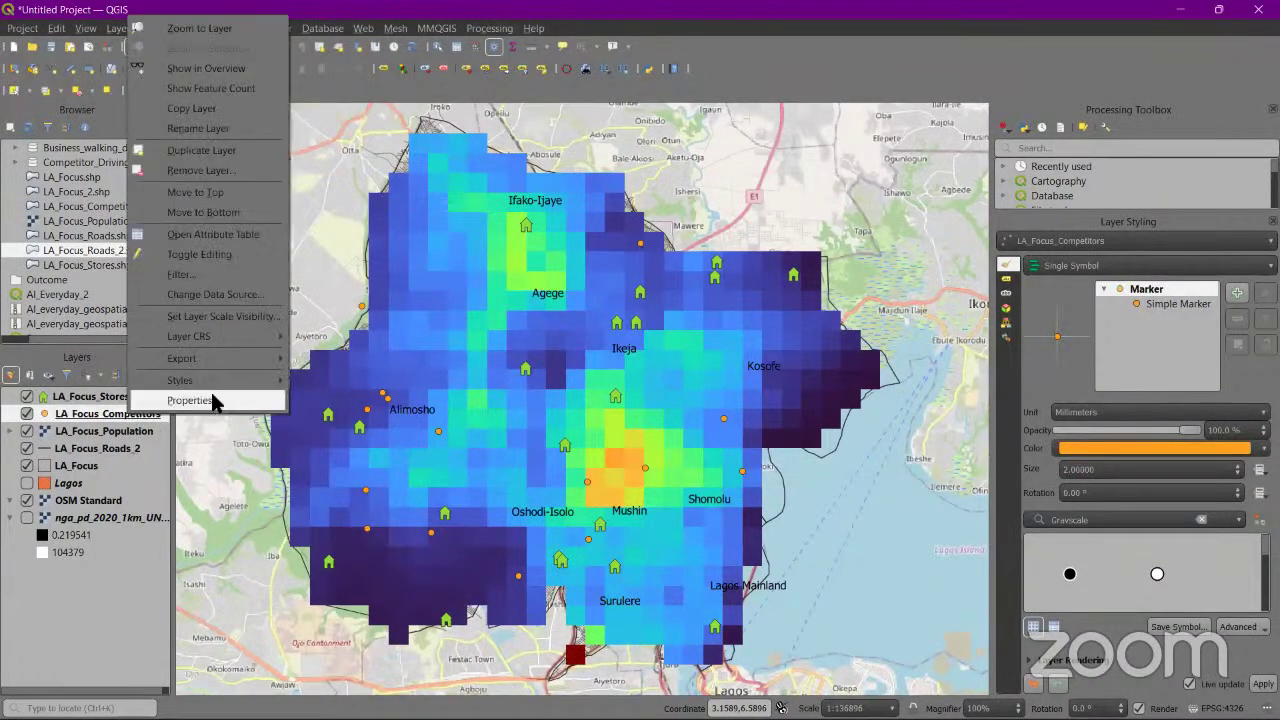
{"action": "mouse_move", "coordinate": [280, 385]}
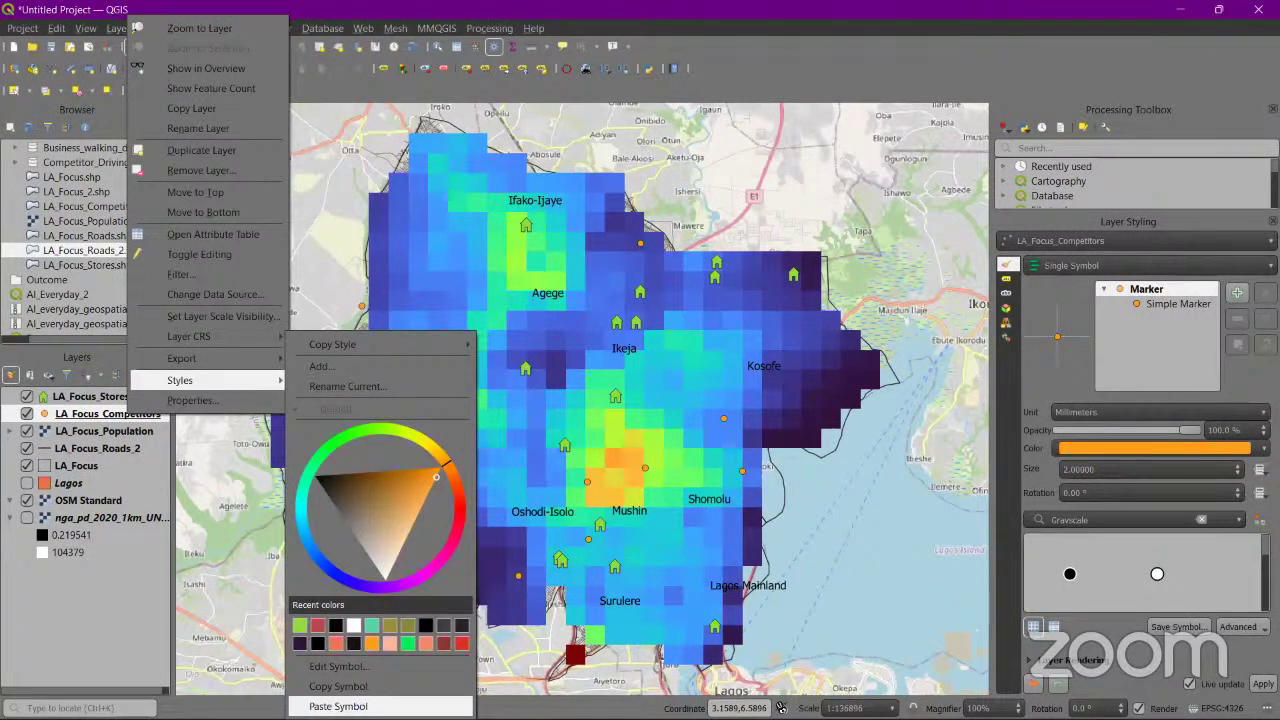
{"action": "left_click", "coordinate": [338, 706]}
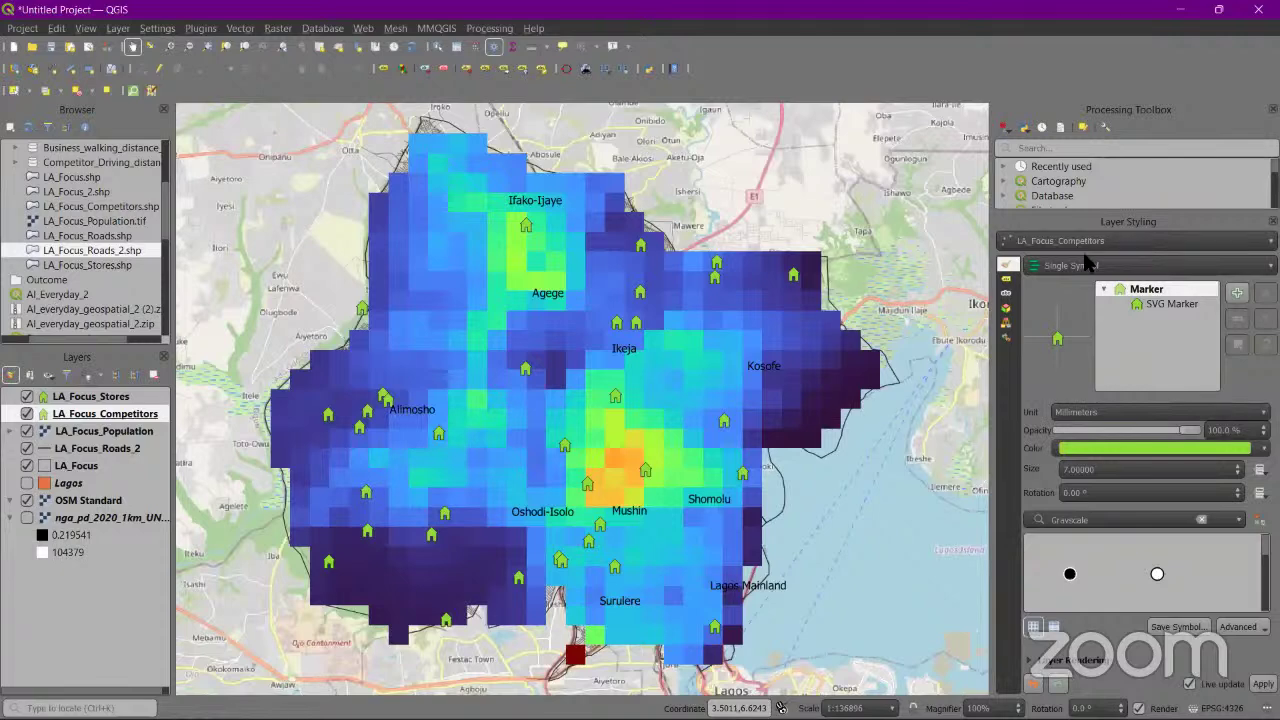
- Fill the competitors SVG marker with red and set its size to 4 mm
{"action": "left_click", "coordinate": [1148, 306]}
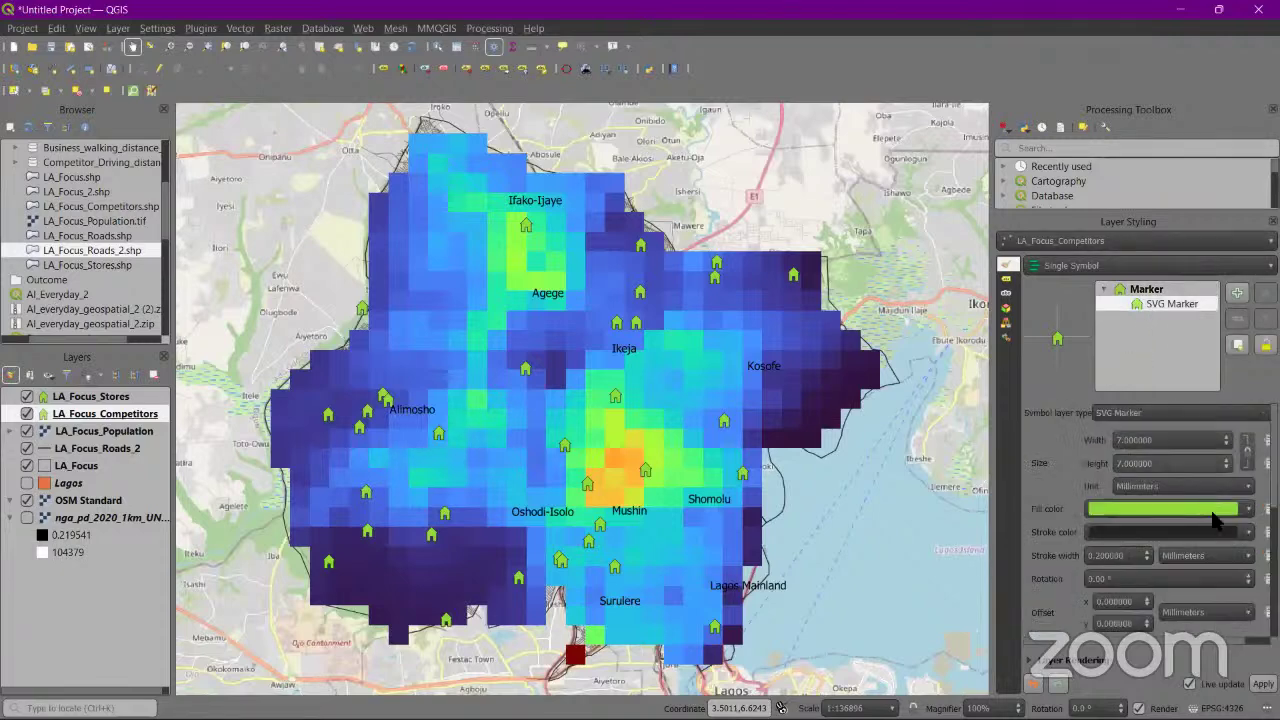
{"action": "left_click", "coordinate": [1250, 509]}
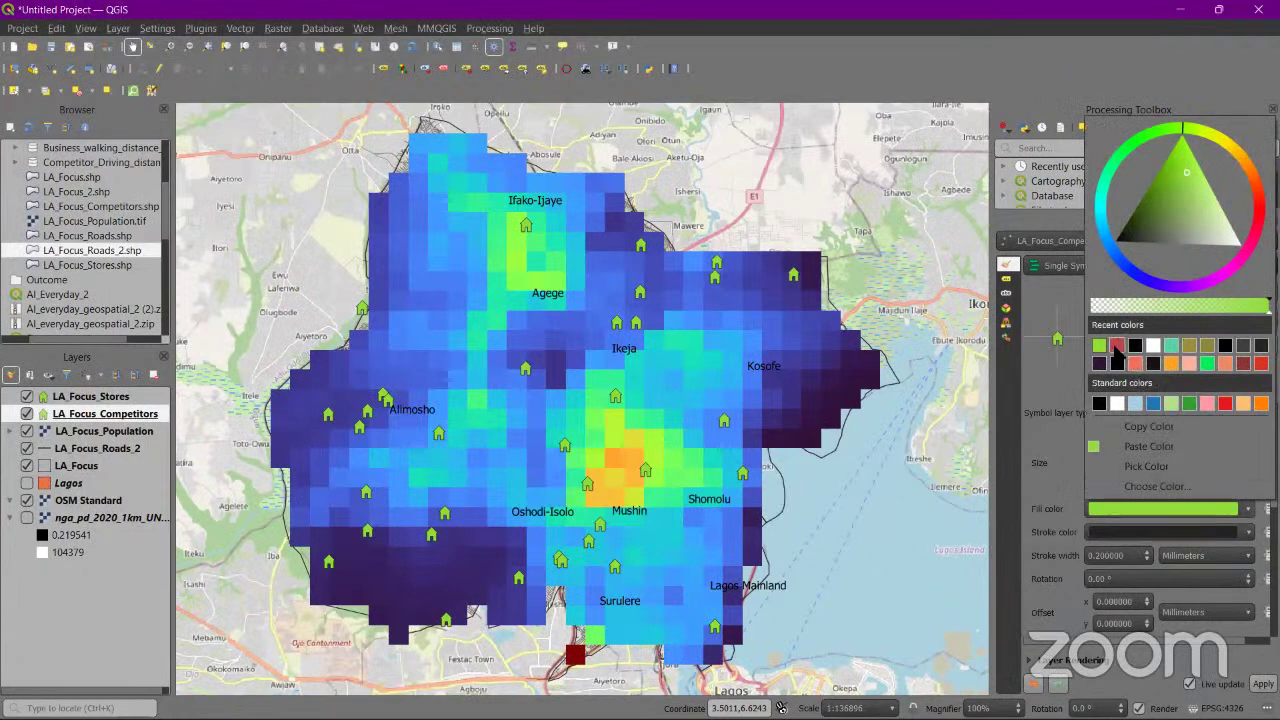
{"action": "left_click", "coordinate": [1117, 346]}
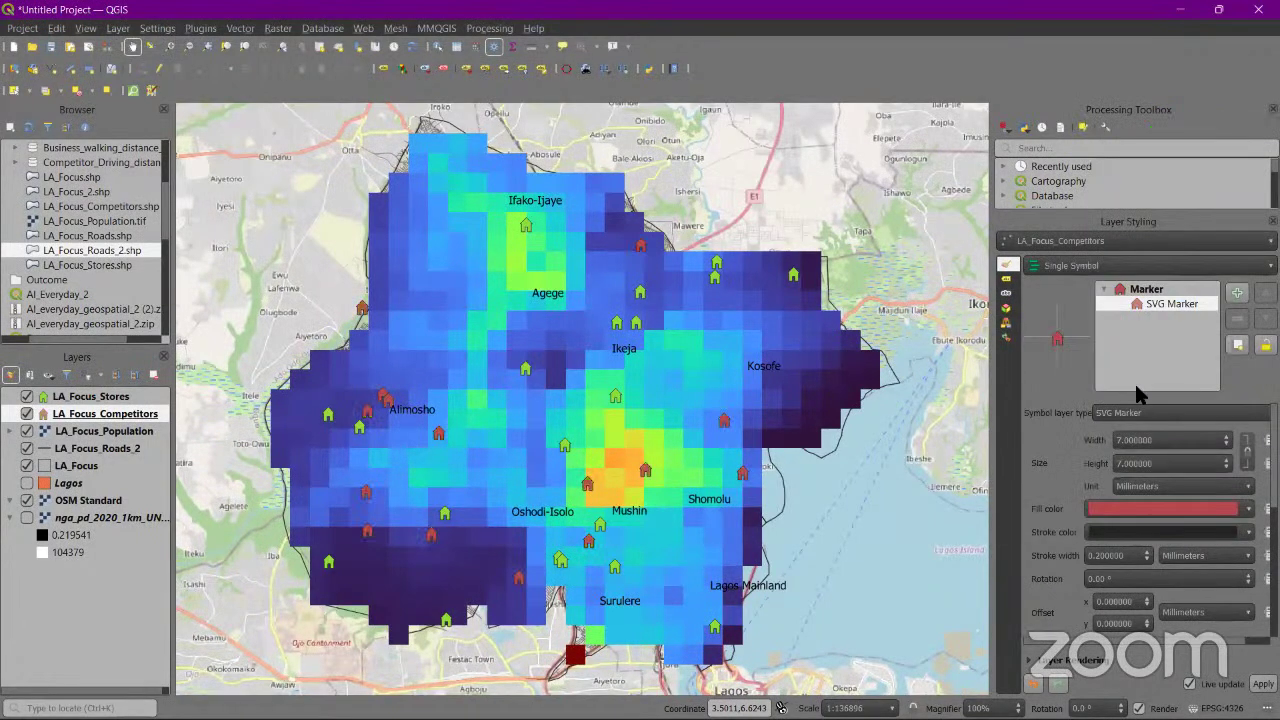
{"action": "left_click", "coordinate": [1140, 440]}
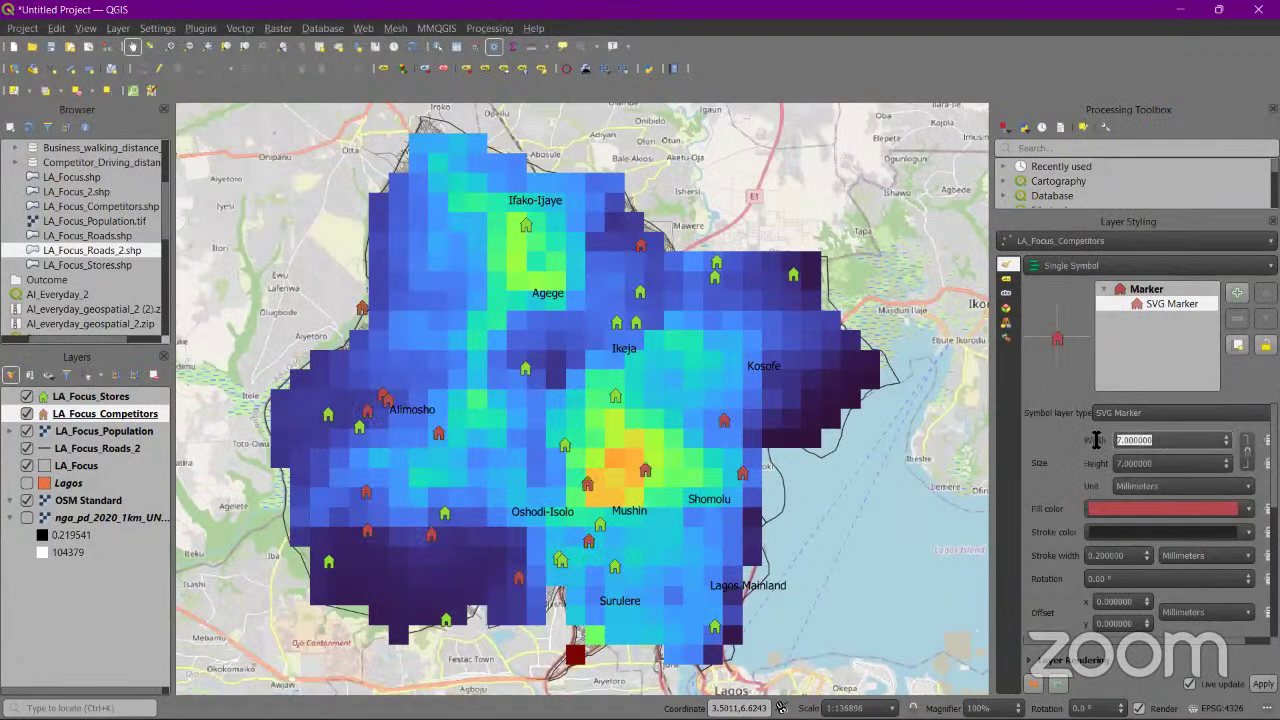
{"action": "type", "text": "4"}
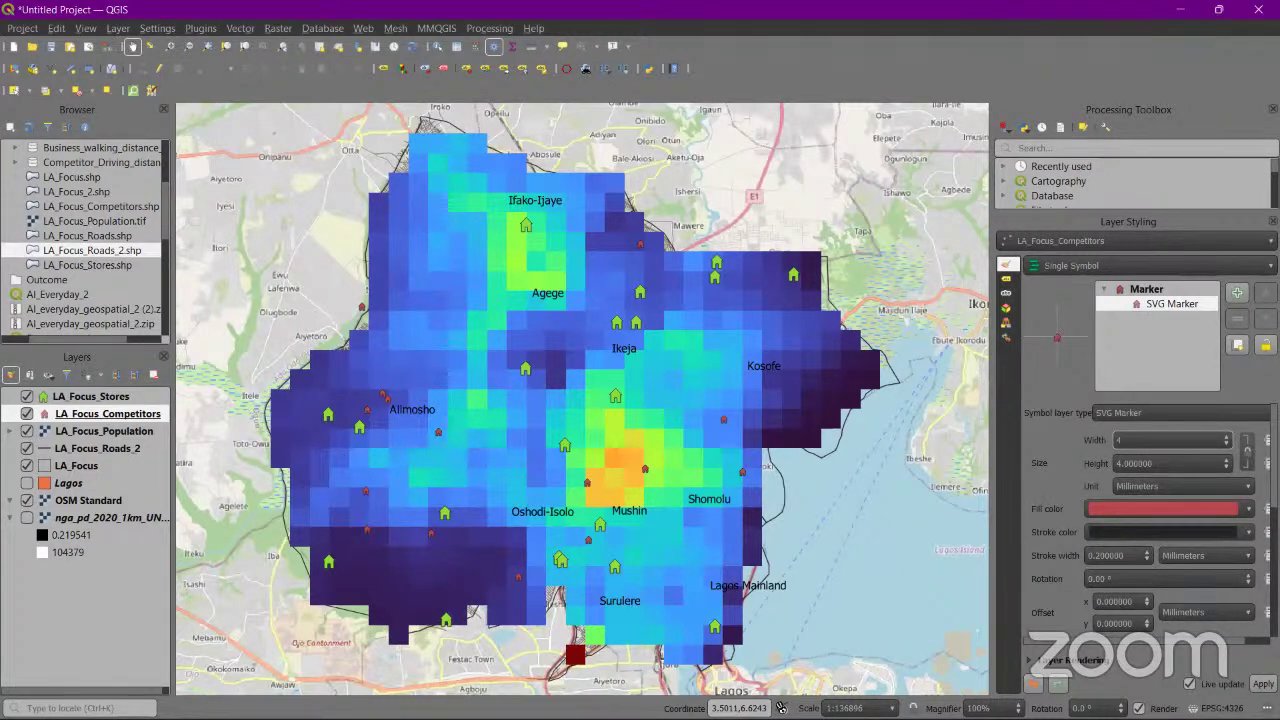
{"action": "scroll", "coordinate": [1150, 520], "scroll_direction": "down", "scroll_amount": 3}
{"action": "scroll", "coordinate": [1150, 520], "scroll_direction": "down", "scroll_amount": 4}
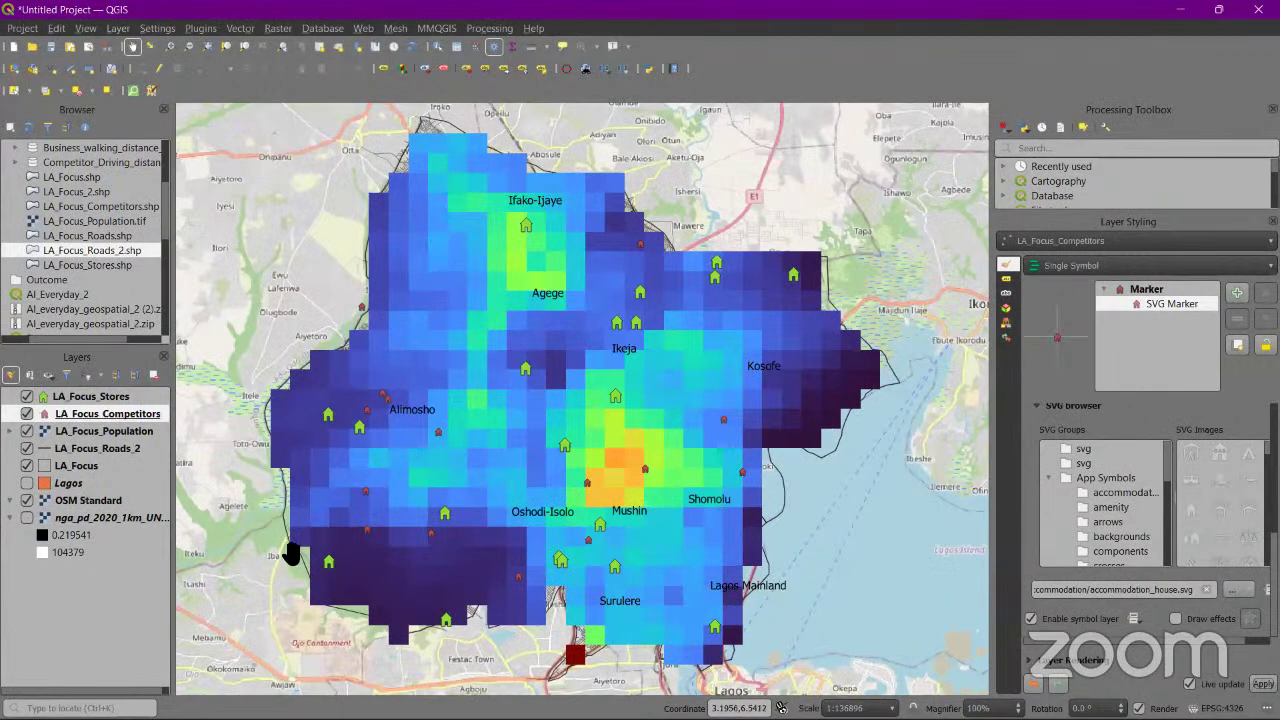
- Lower the brightness of the LA_Focus_Population raster to -25
{"action": "left_click", "coordinate": [105, 432]}
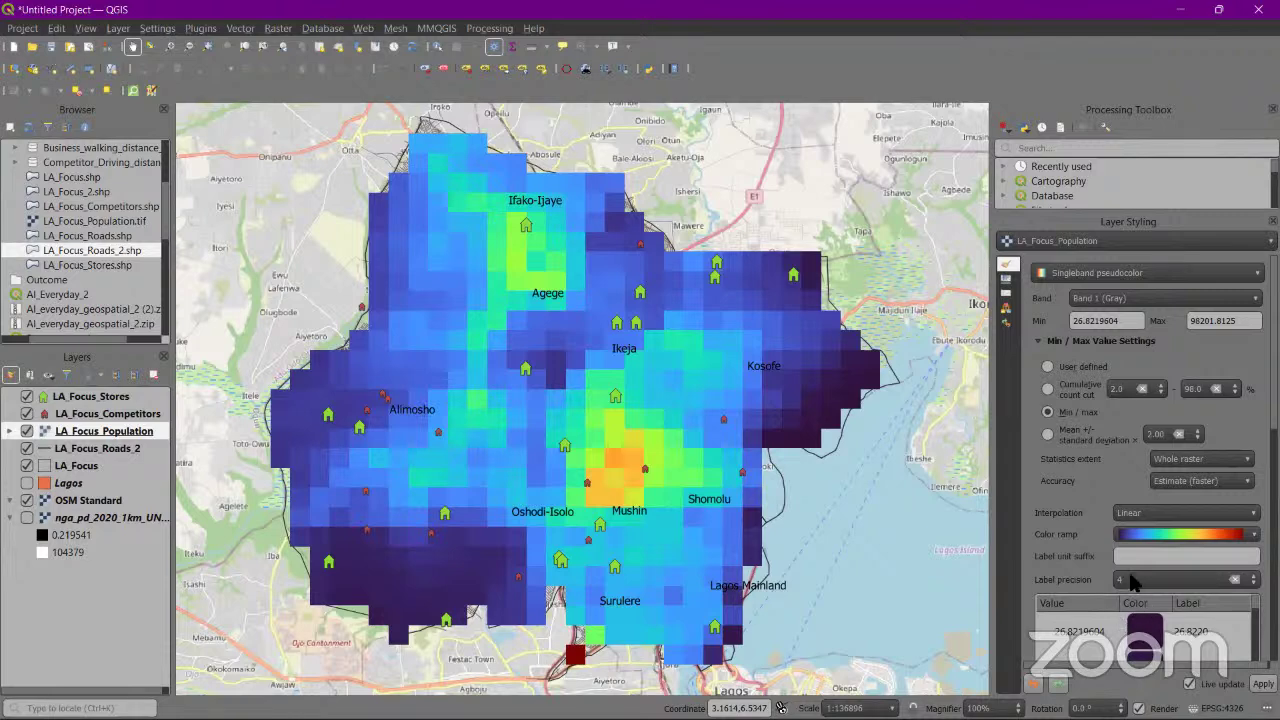
{"action": "scroll", "coordinate": [1130, 580], "scroll_direction": "down", "scroll_amount": 5}
{"action": "scroll", "coordinate": [1132, 574], "scroll_direction": "down", "scroll_amount": 3}
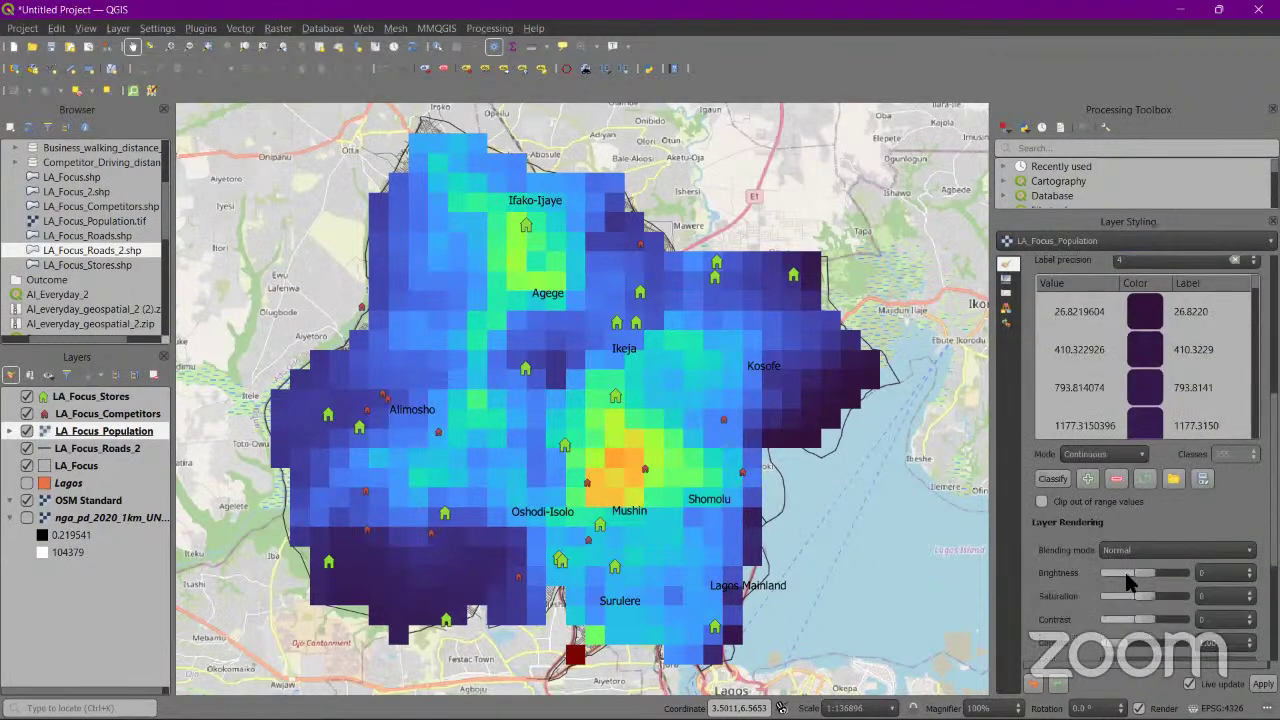
{"action": "scroll", "coordinate": [1132, 578], "scroll_direction": "down", "scroll_amount": 5}
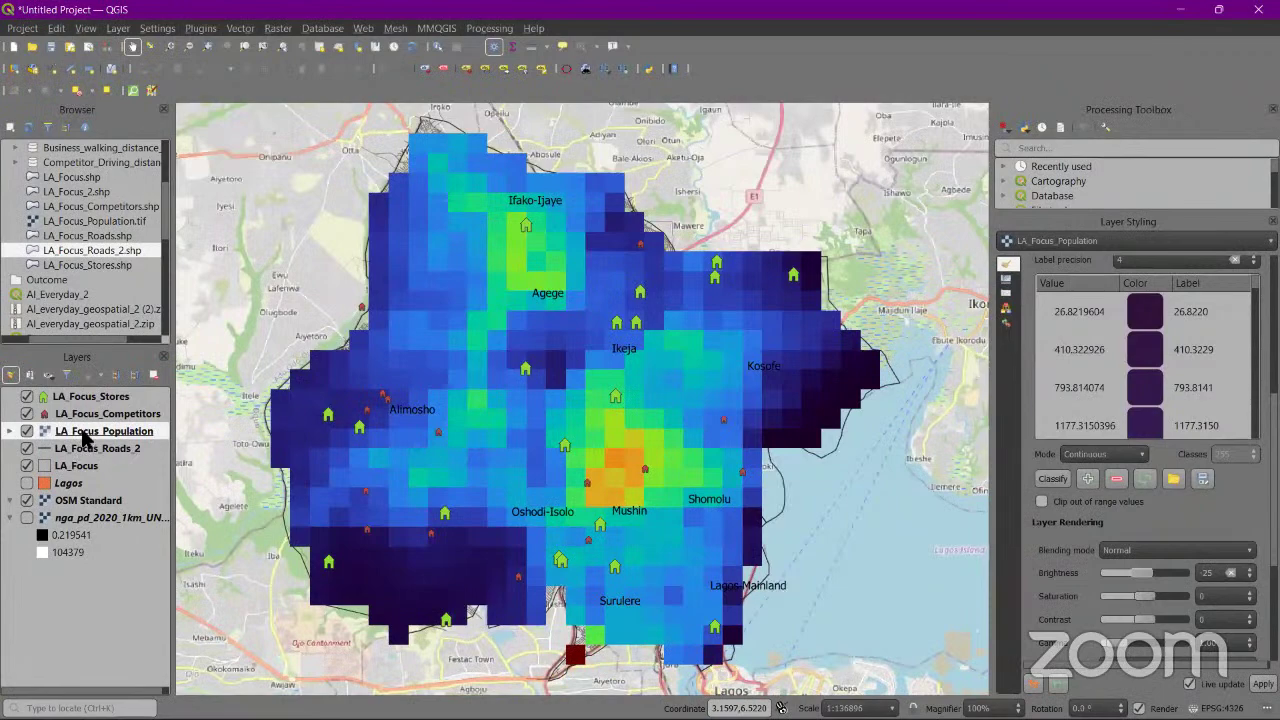
- Move the LA_Focus_Roads_2 layer above LA_Focus_Population in the layer order and select the roads layer
{"action": "left_click_drag", "start_coordinate": [80, 466], "coordinate": [98, 448]}
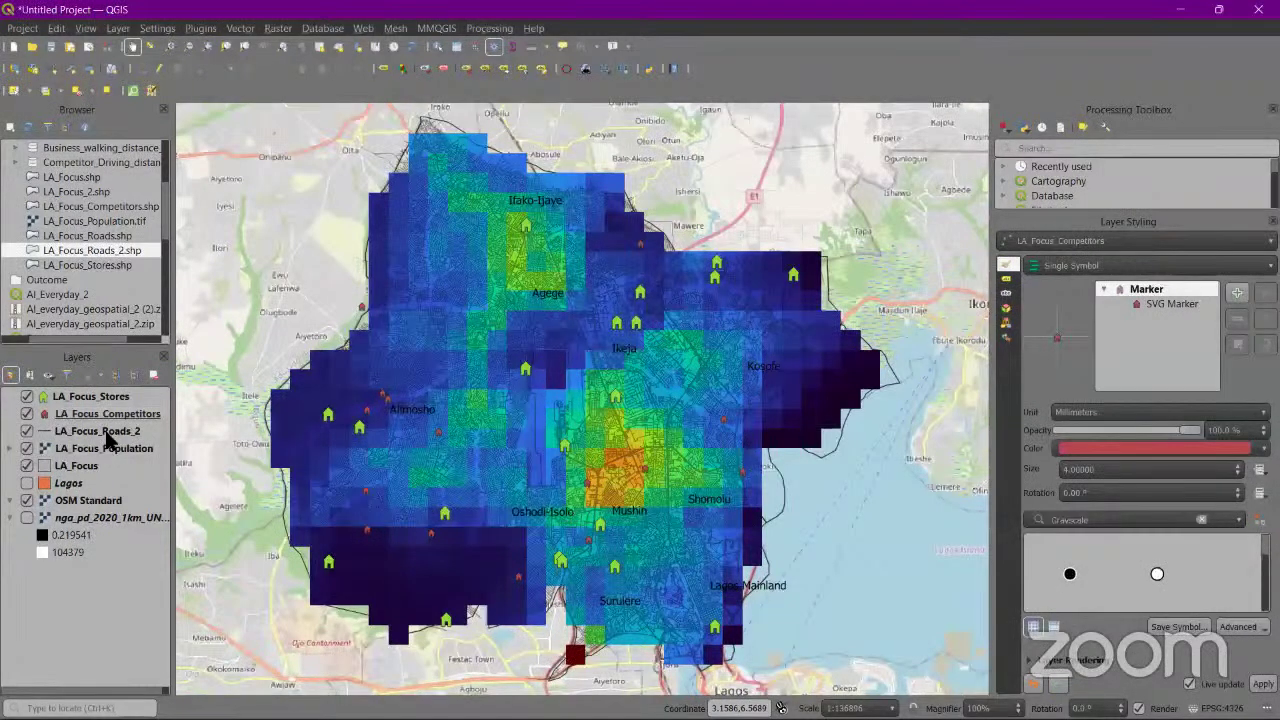
{"action": "left_click", "coordinate": [107, 434]}
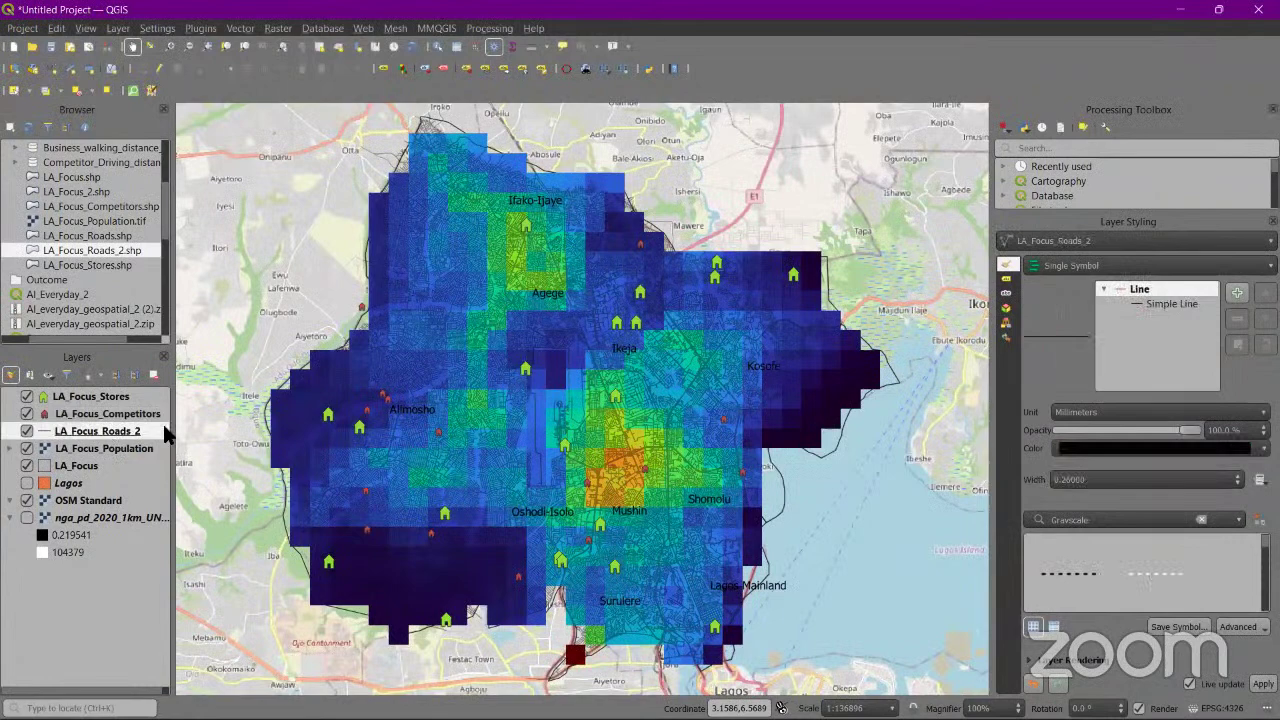
- Set the opacity of the LA_Focus_Roads_2 layer to 40%
{"action": "double_click", "coordinate": [1220, 431]}
{"action": "type", "text": "40"}
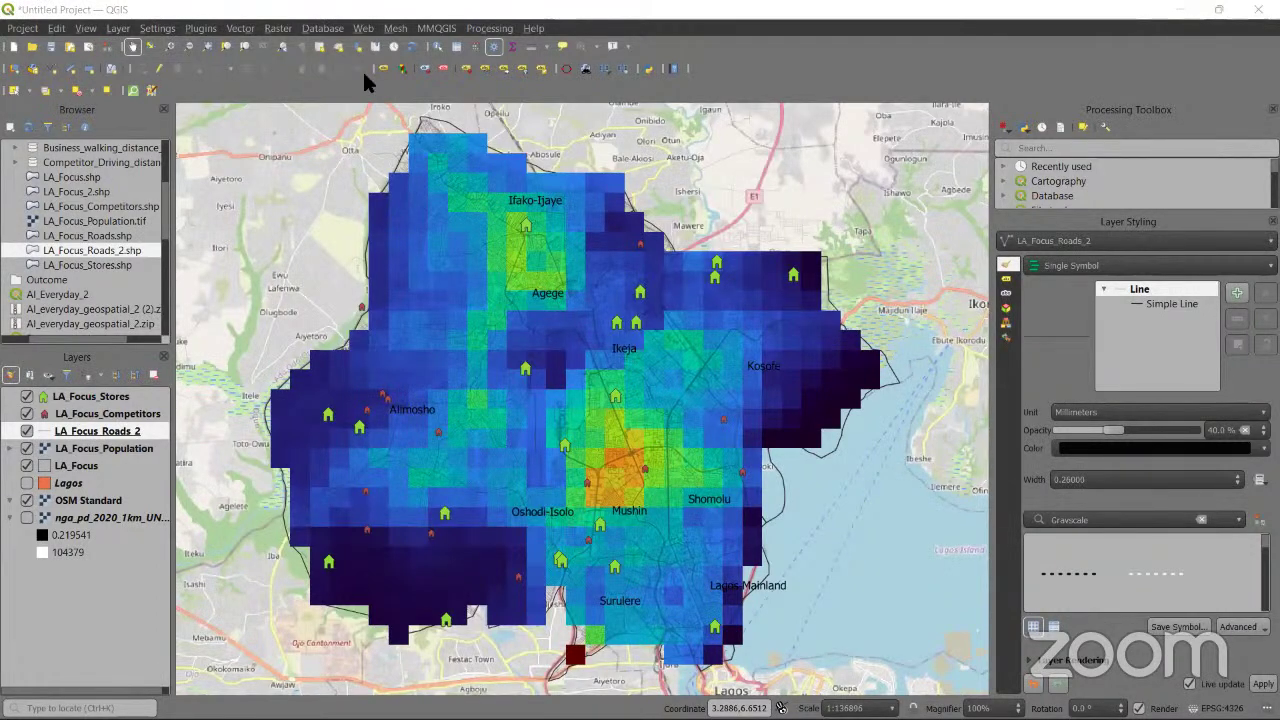
- Try the Mako and Rocket color ramps on the LA_Focus_Population raster, then restore the Turbo ramp
{"action": "left_click", "coordinate": [75, 450]}
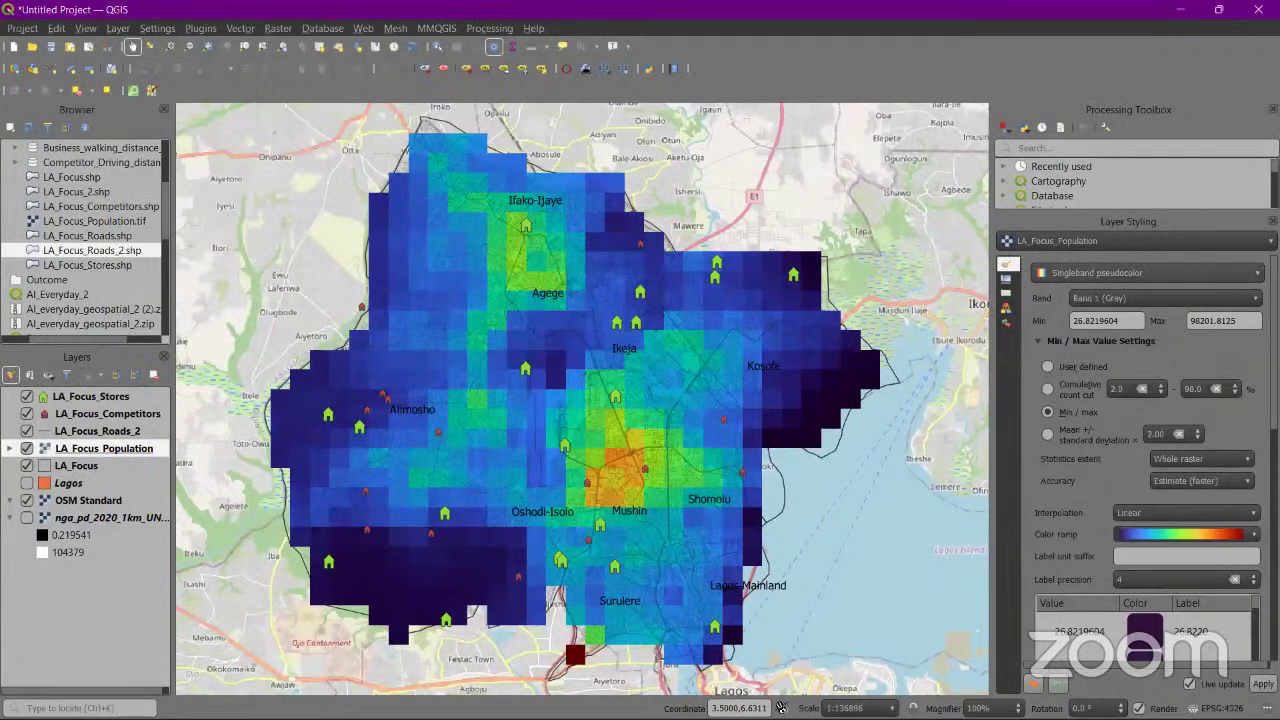
{"action": "left_click", "coordinate": [1250, 273]}
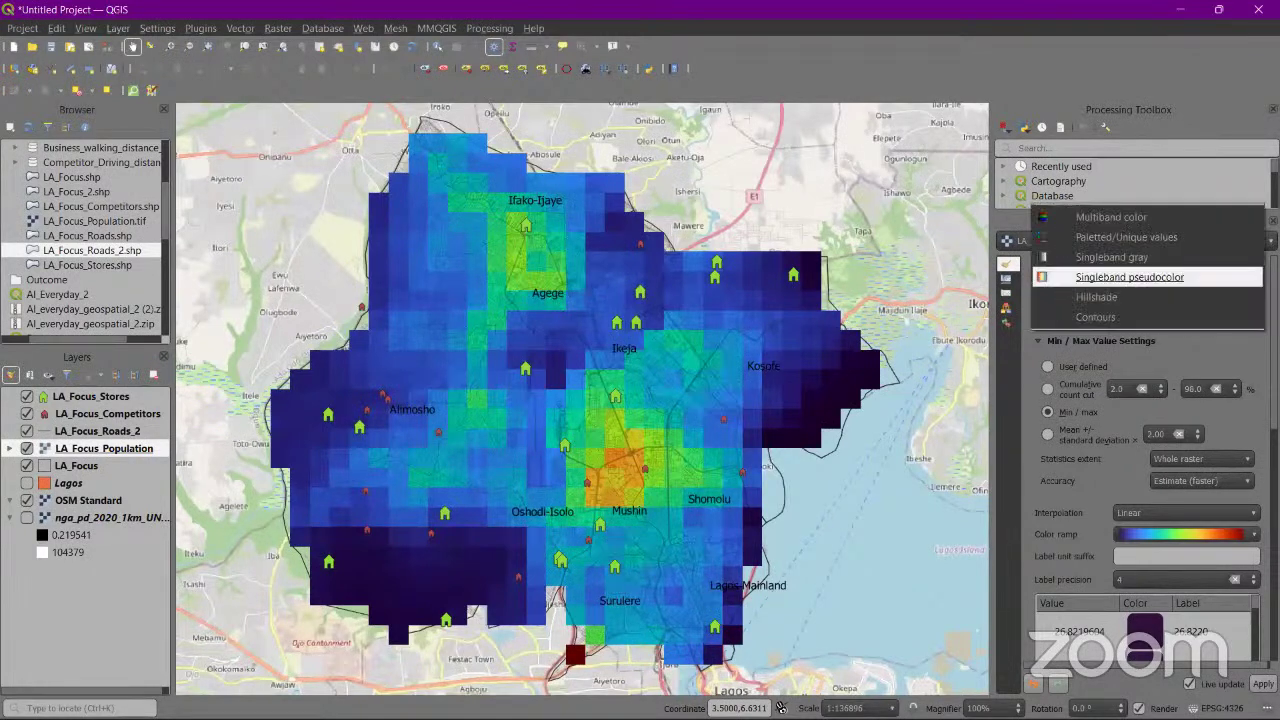
{"action": "left_click", "coordinate": [1180, 277]}
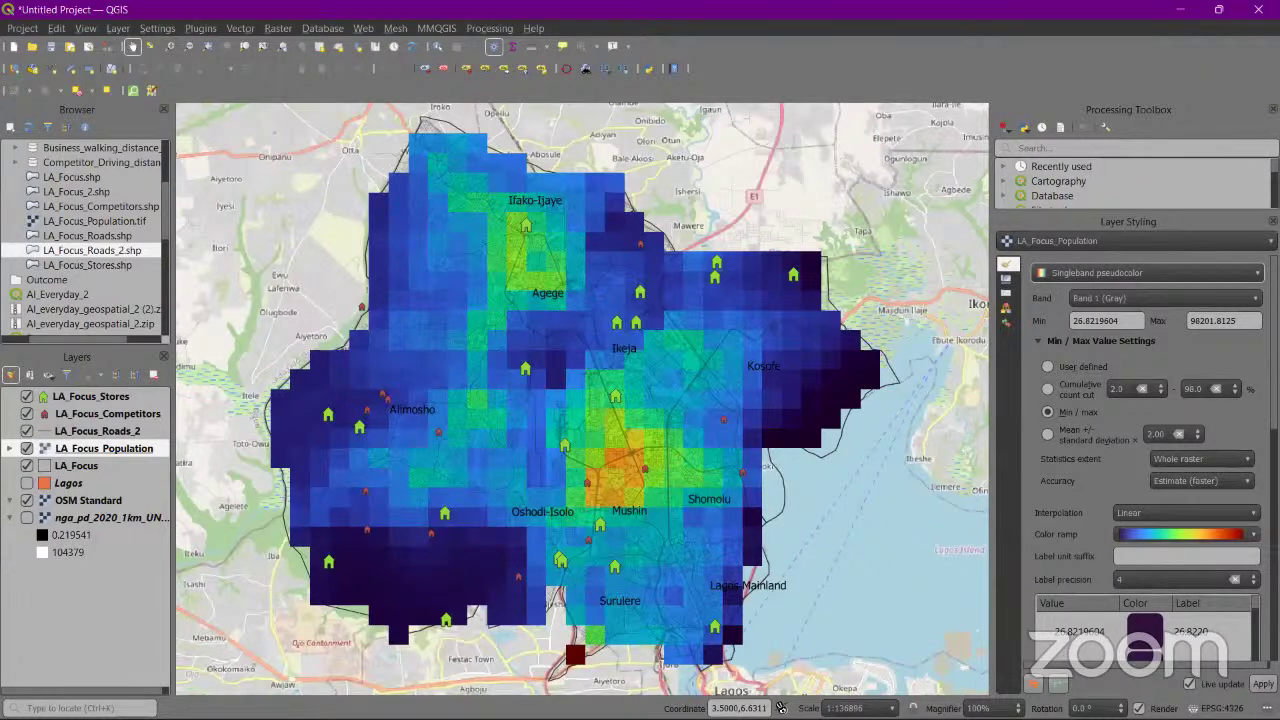
{"action": "left_click", "coordinate": [1254, 535]}
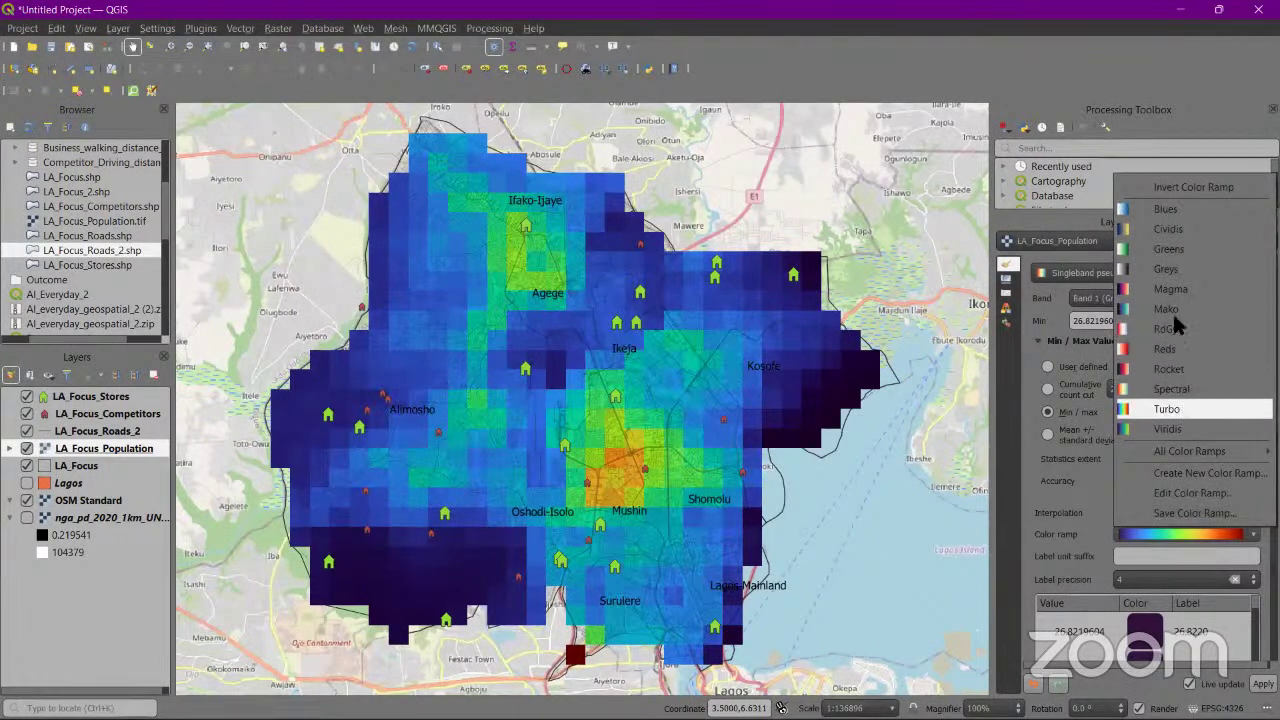
{"action": "key", "text": "Escape"}
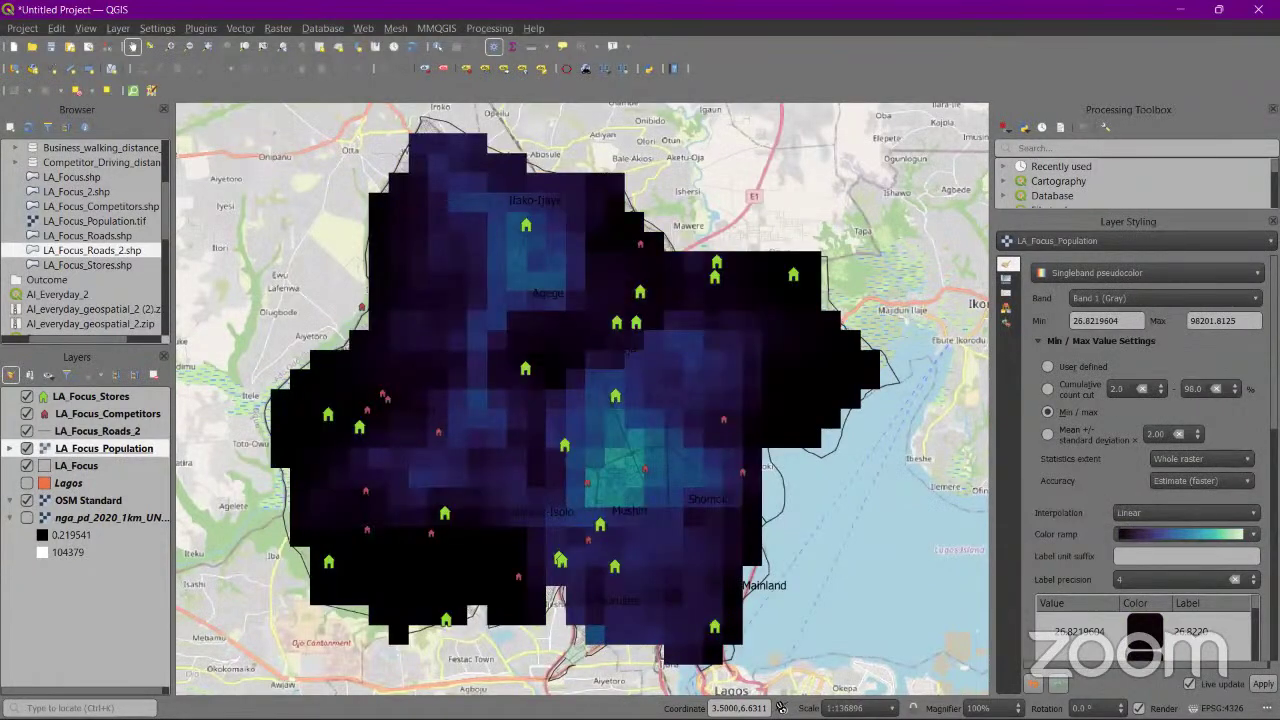
{"action": "left_click", "coordinate": [1253, 534]}
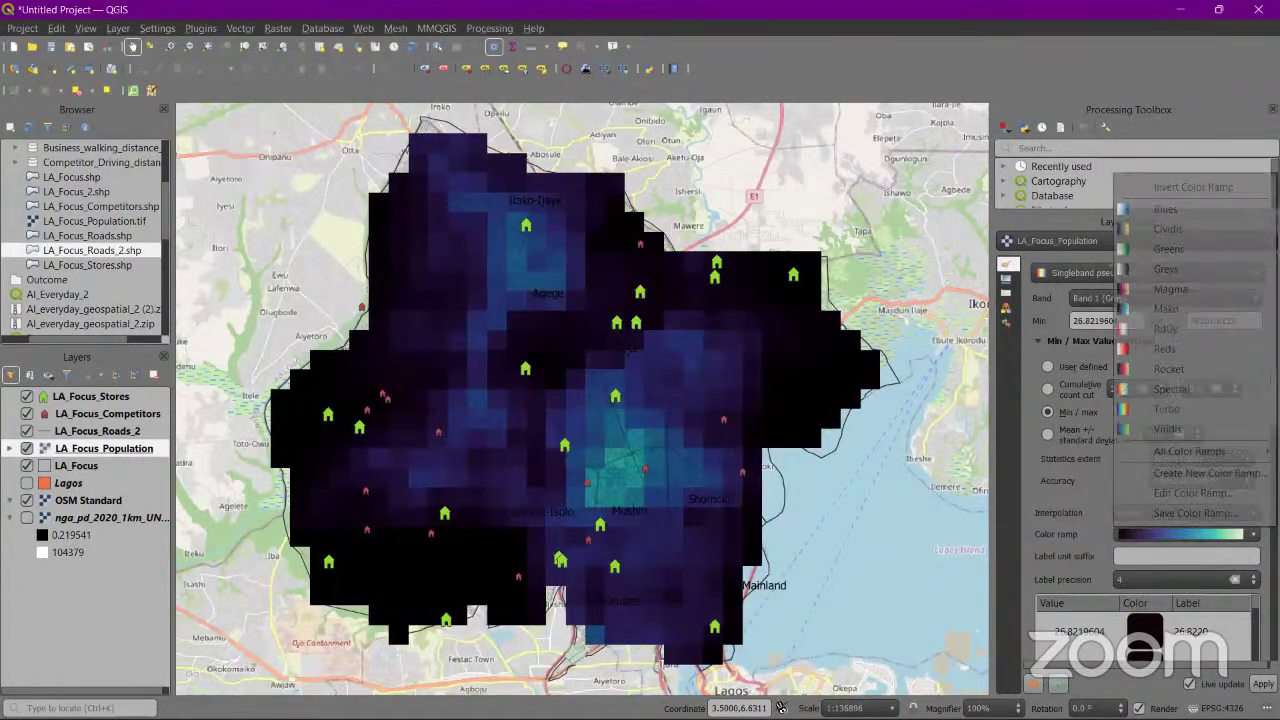
{"action": "left_click", "coordinate": [1170, 369]}
{"action": "left_click", "coordinate": [1250, 534]}
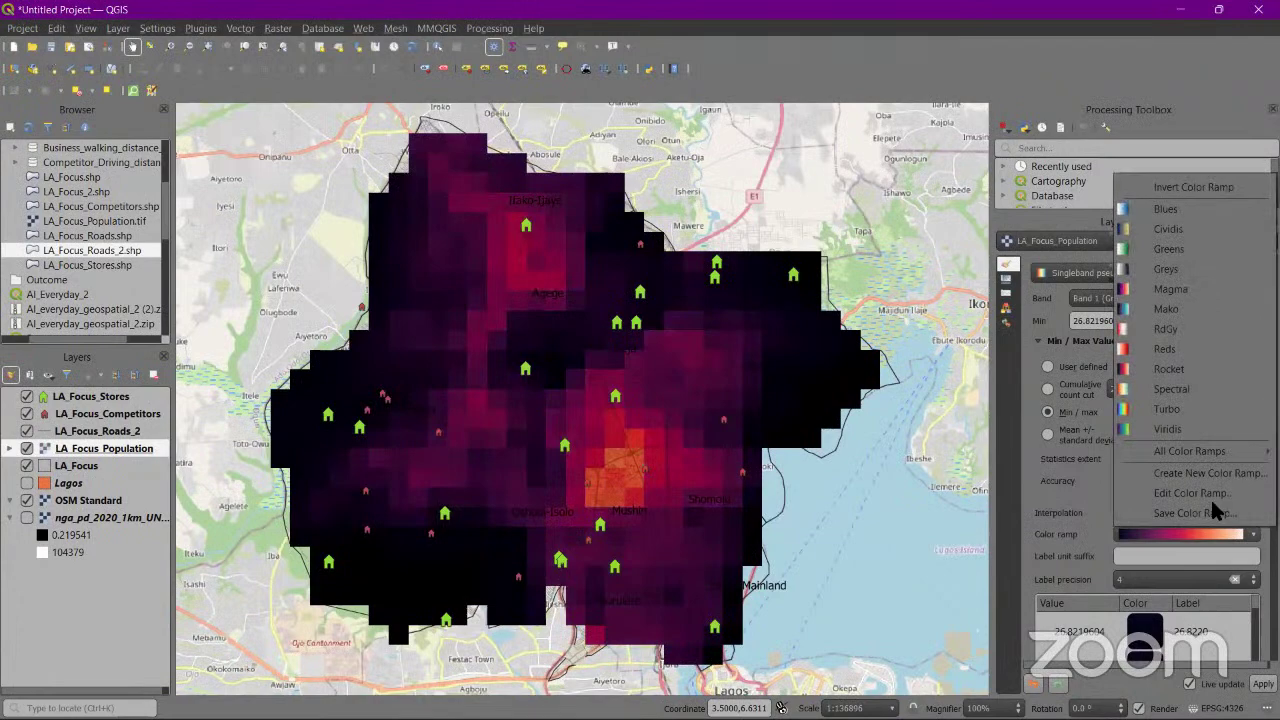
{"action": "left_click", "coordinate": [1168, 410]}
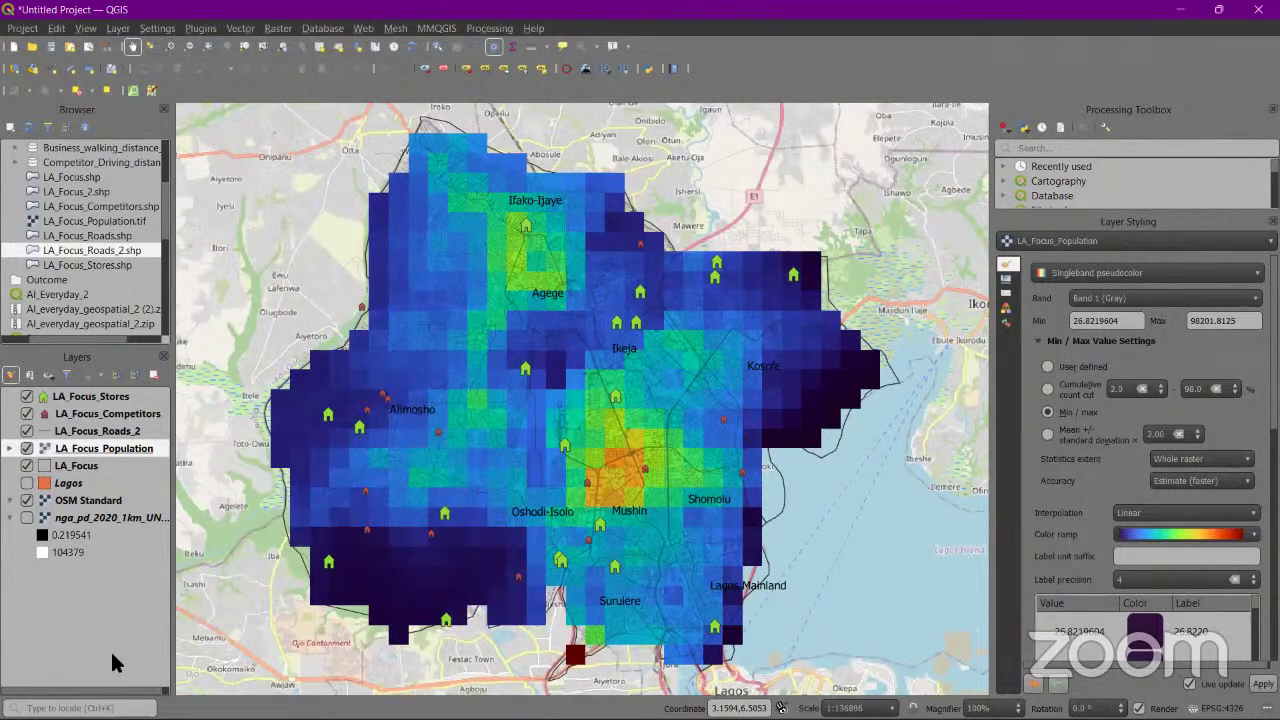
- Search the plugin manager for "ors", view the ORS Tools plugin details and close the manager
{"action": "left_click", "coordinate": [200, 29]}
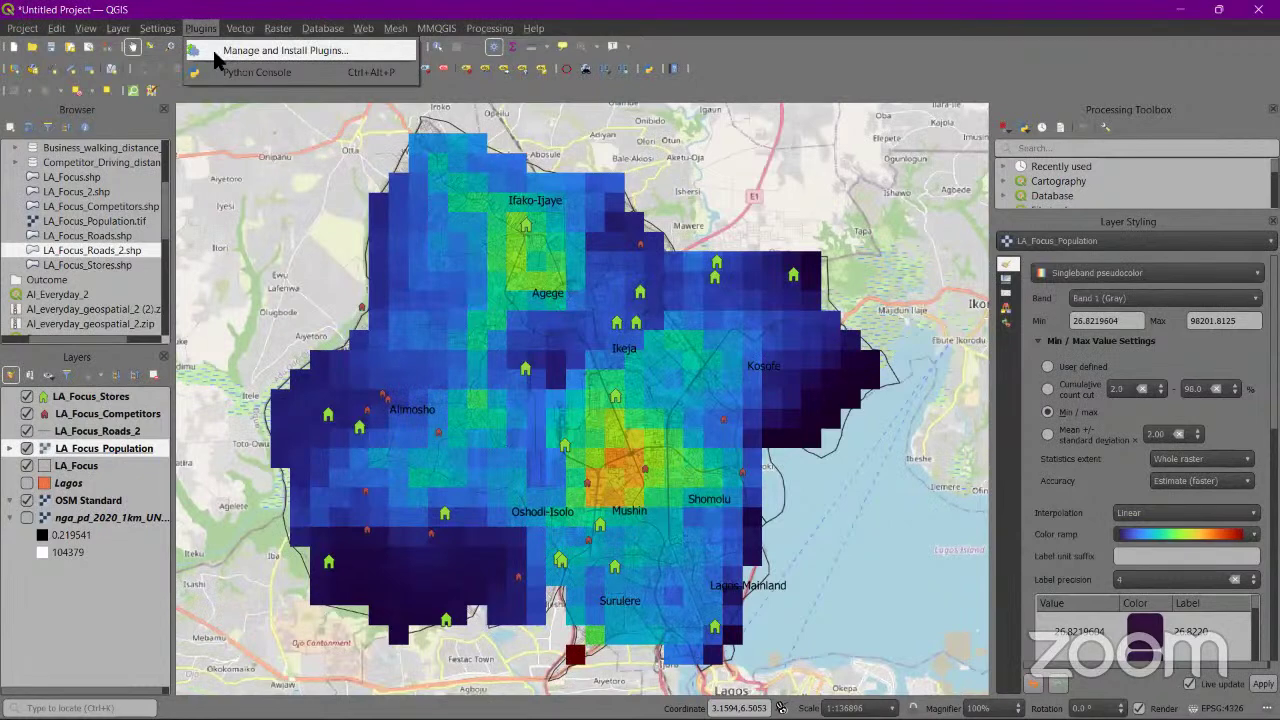
{"action": "left_click", "coordinate": [216, 55]}
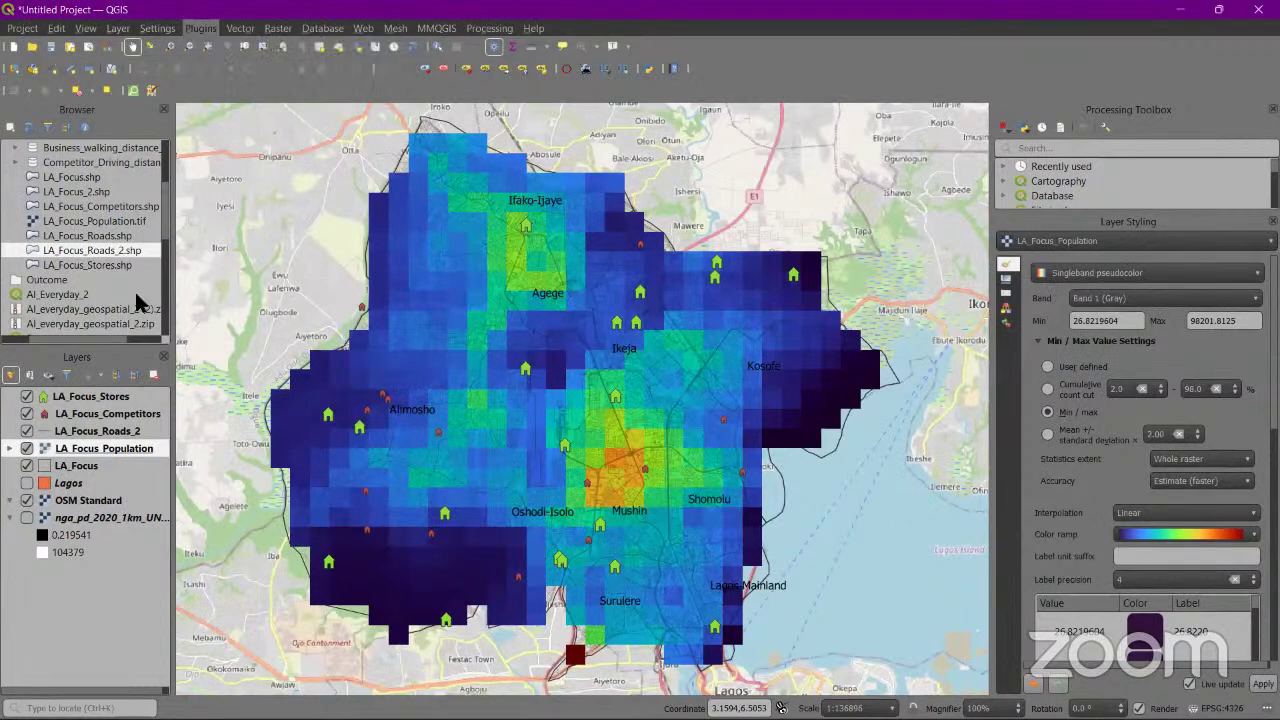
{"action": "double_click", "coordinate": [182, 54]}
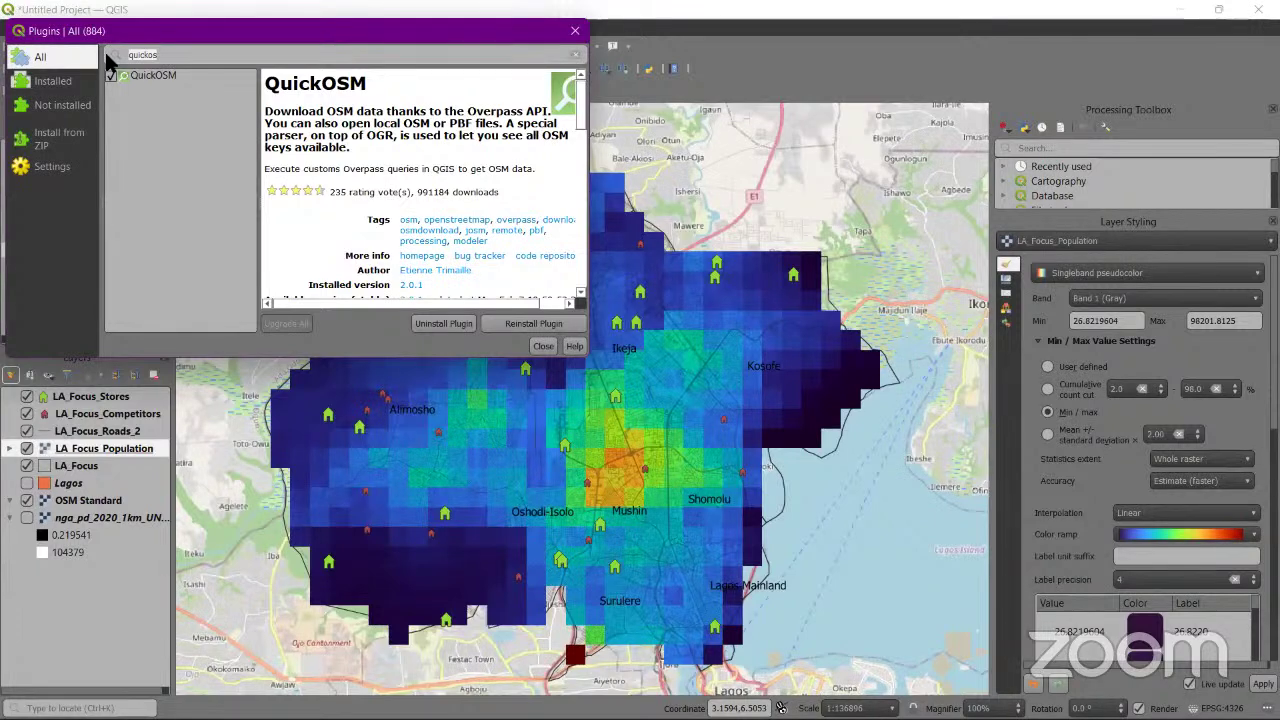
{"action": "type", "text": "o"}
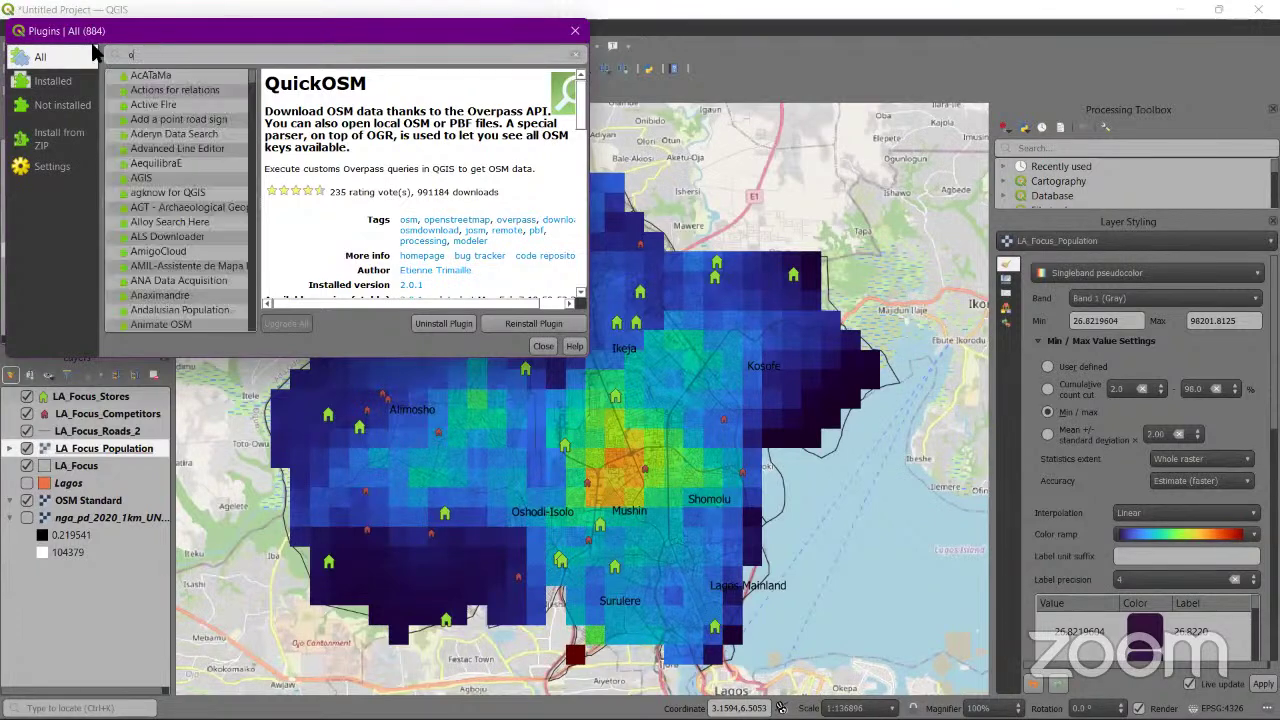
{"action": "type", "text": "rs"}
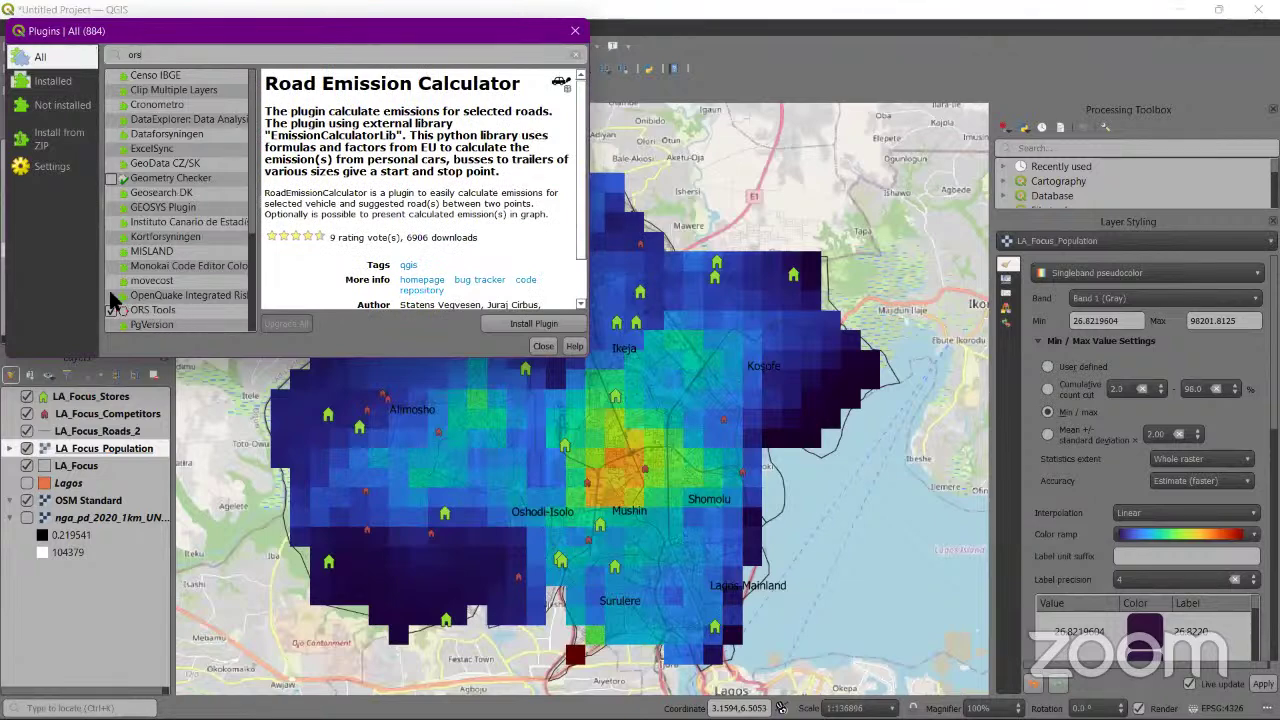
{"action": "left_click", "coordinate": [155, 312]}
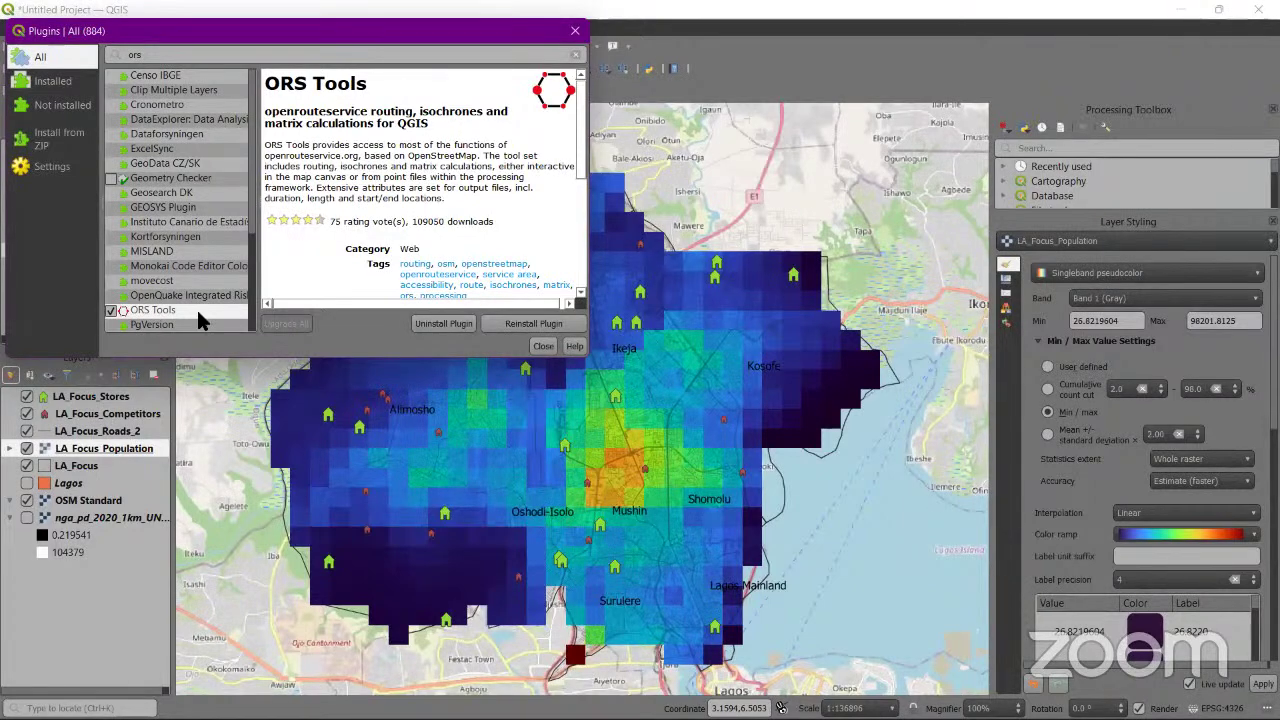
{"action": "left_click", "coordinate": [541, 346]}
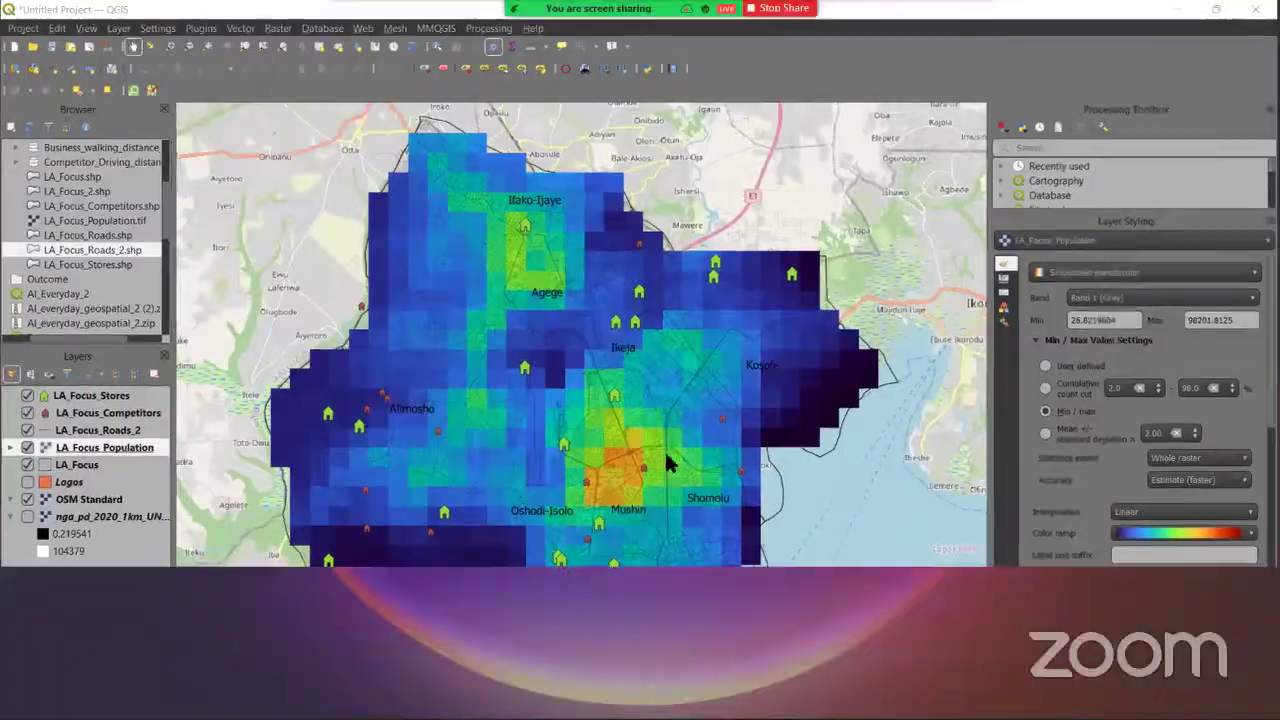
- Switch to Chrome, leave the slide show, search Google for openrouteservice in a new tab and open its website
{"action": "key", "text": "super+Tab"}
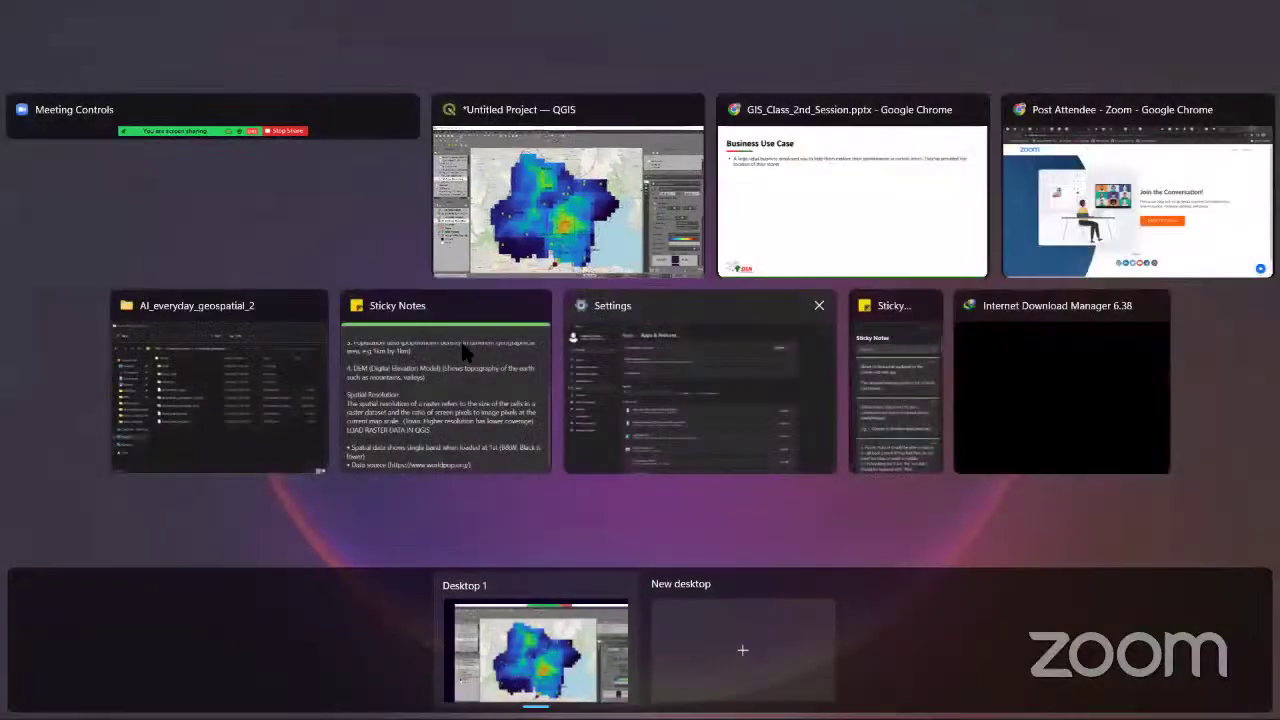
{"action": "left_click", "coordinate": [872, 189]}
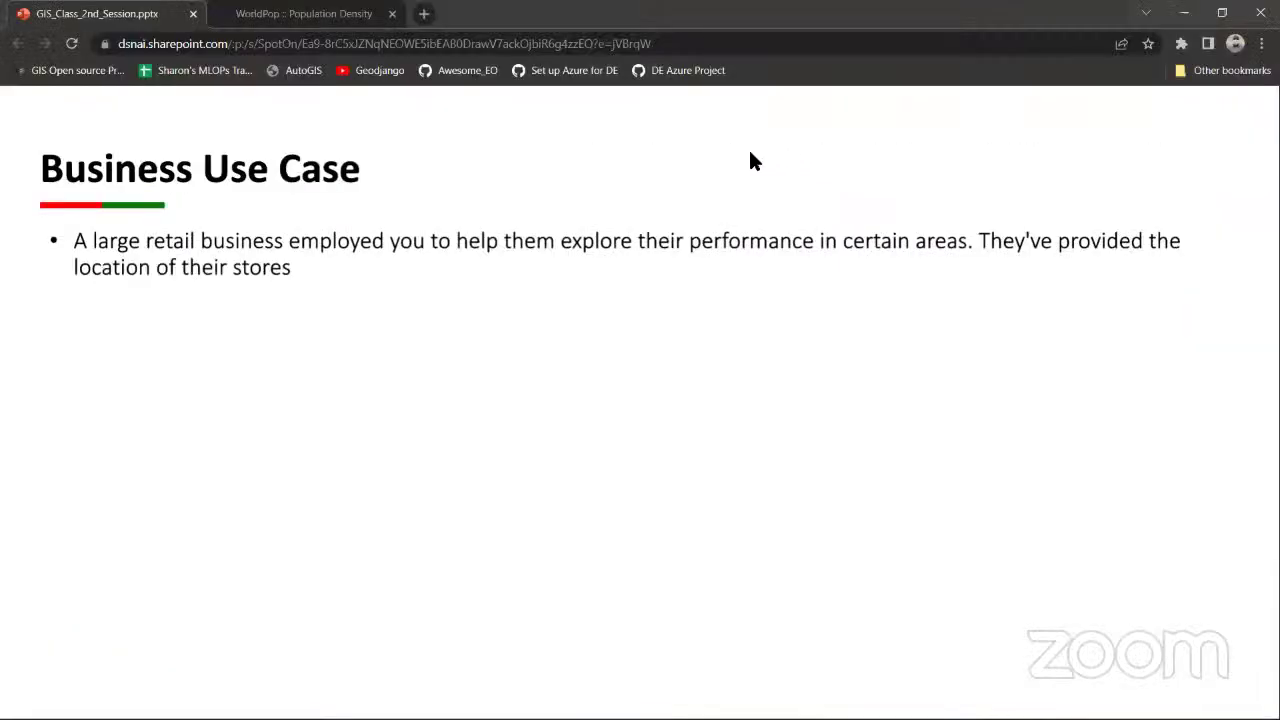
{"action": "key", "text": "Escape"}
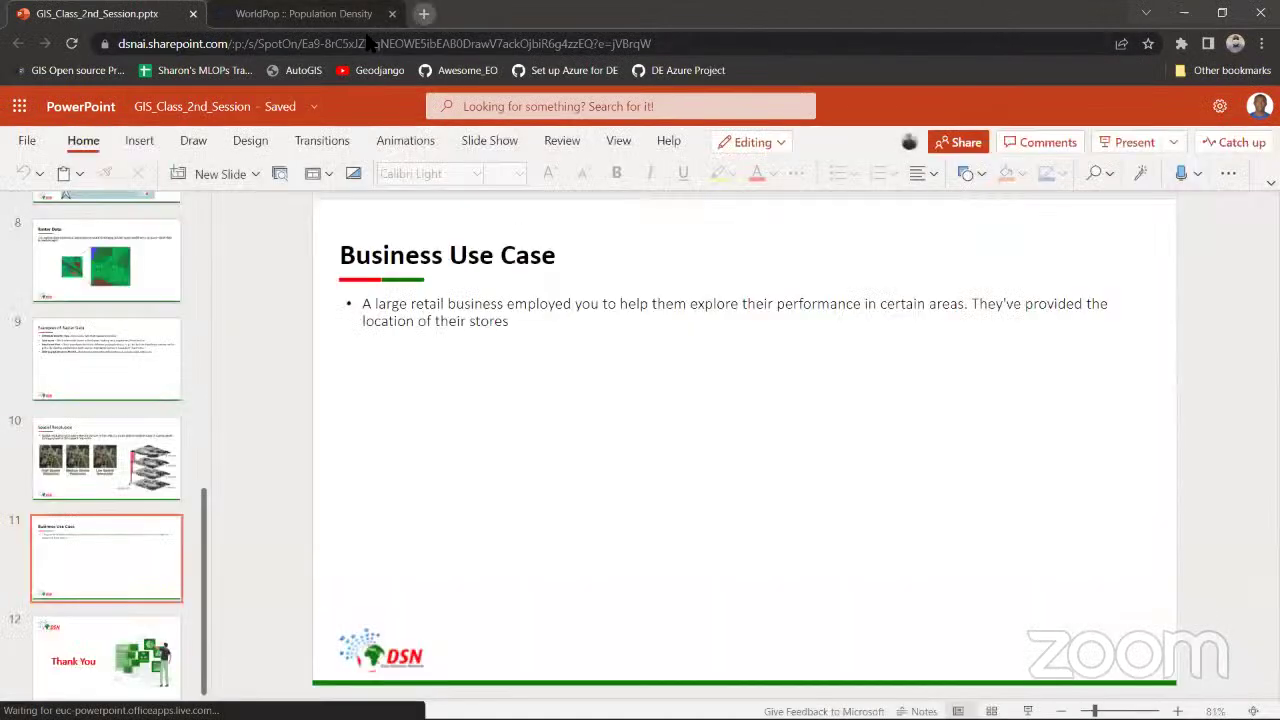
{"action": "left_click", "coordinate": [424, 13]}
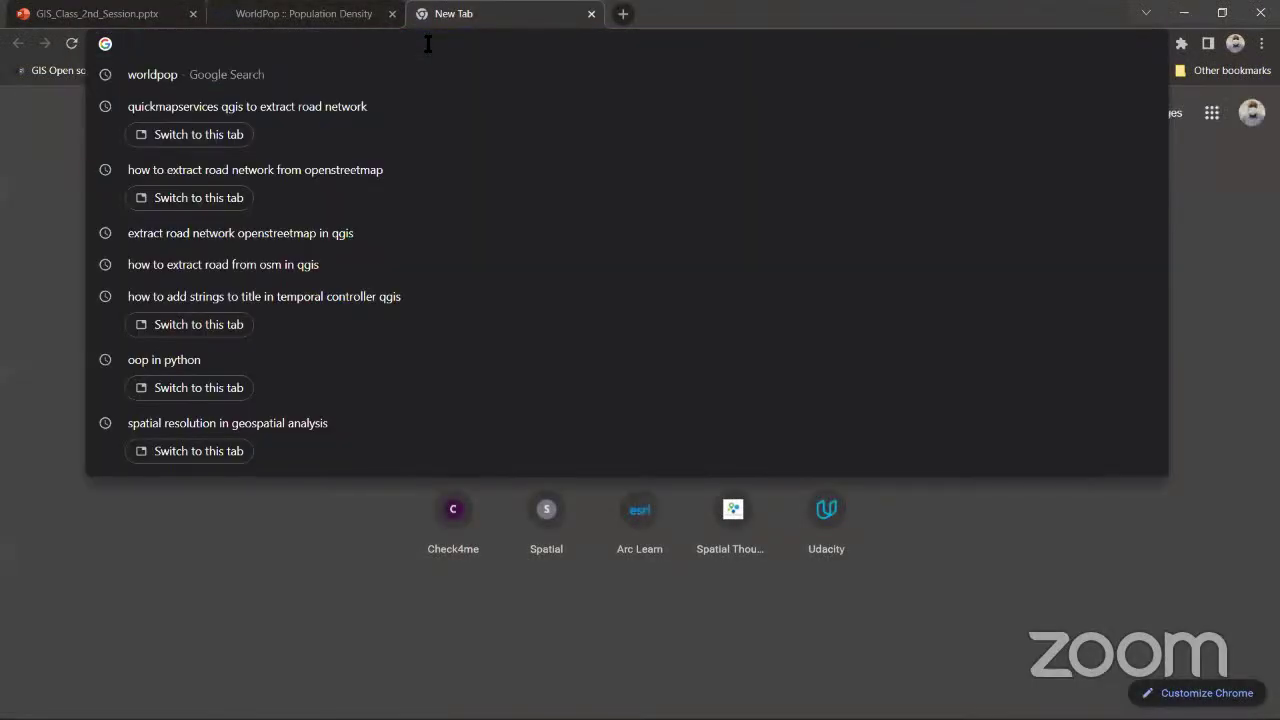
{"action": "type", "text": "openro"}
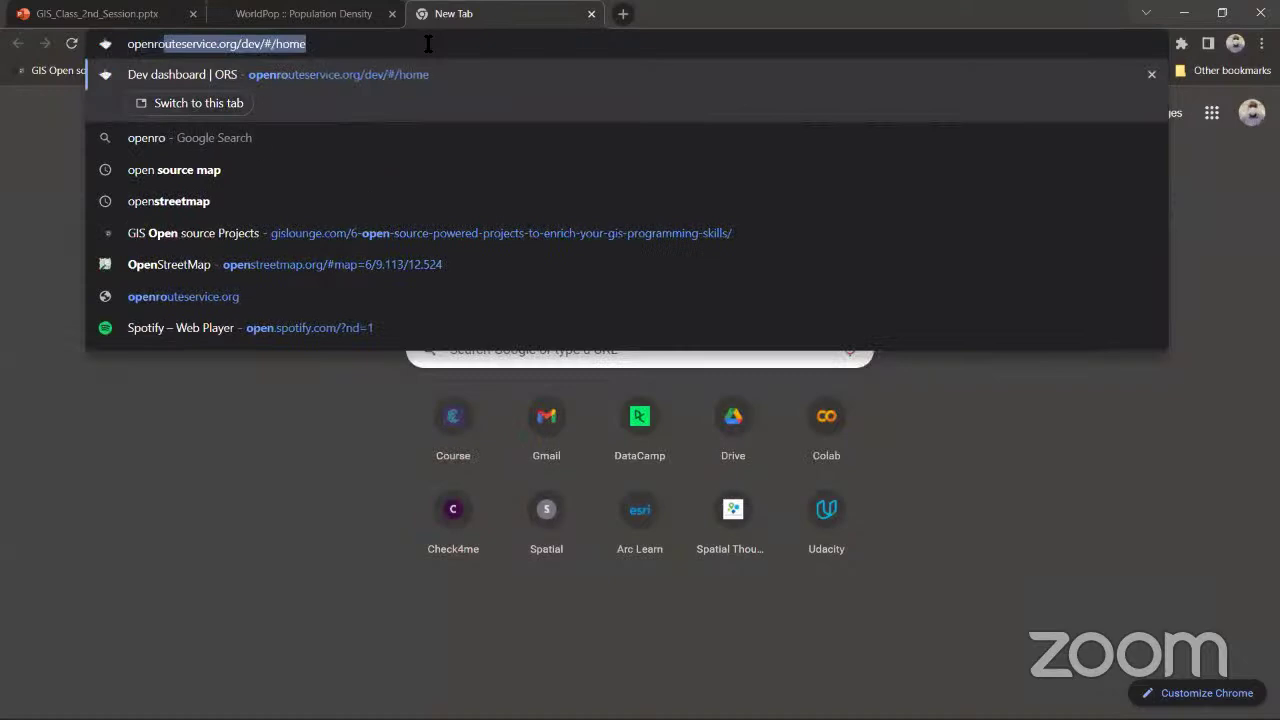
{"action": "type", "text": "utser"}
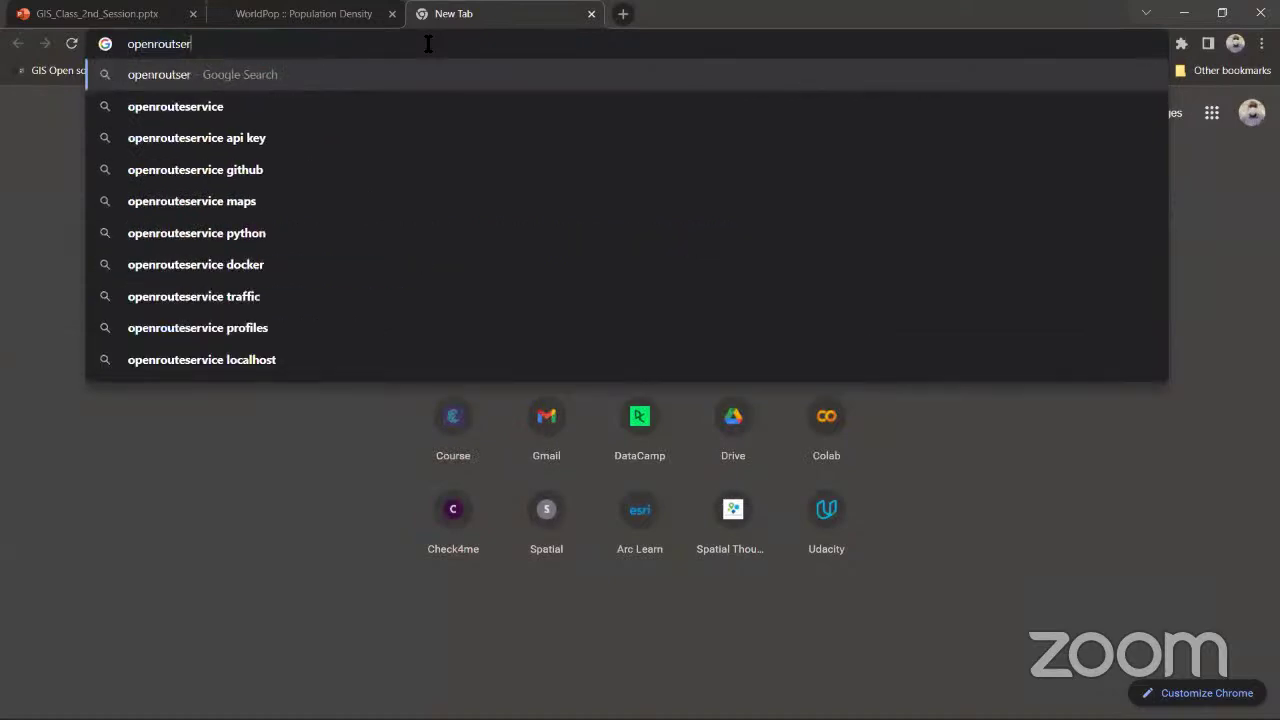
{"action": "key", "text": "Down"}
{"action": "key", "text": "Return"}
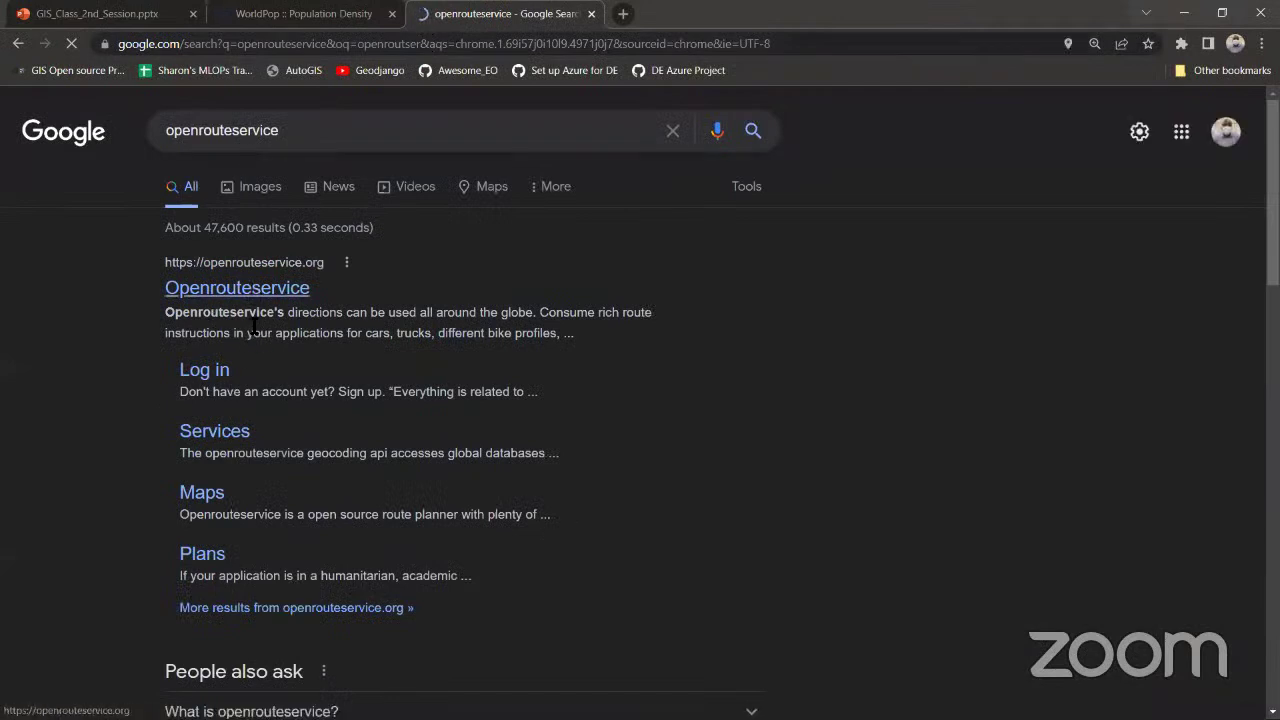
{"action": "left_click", "coordinate": [267, 302]}
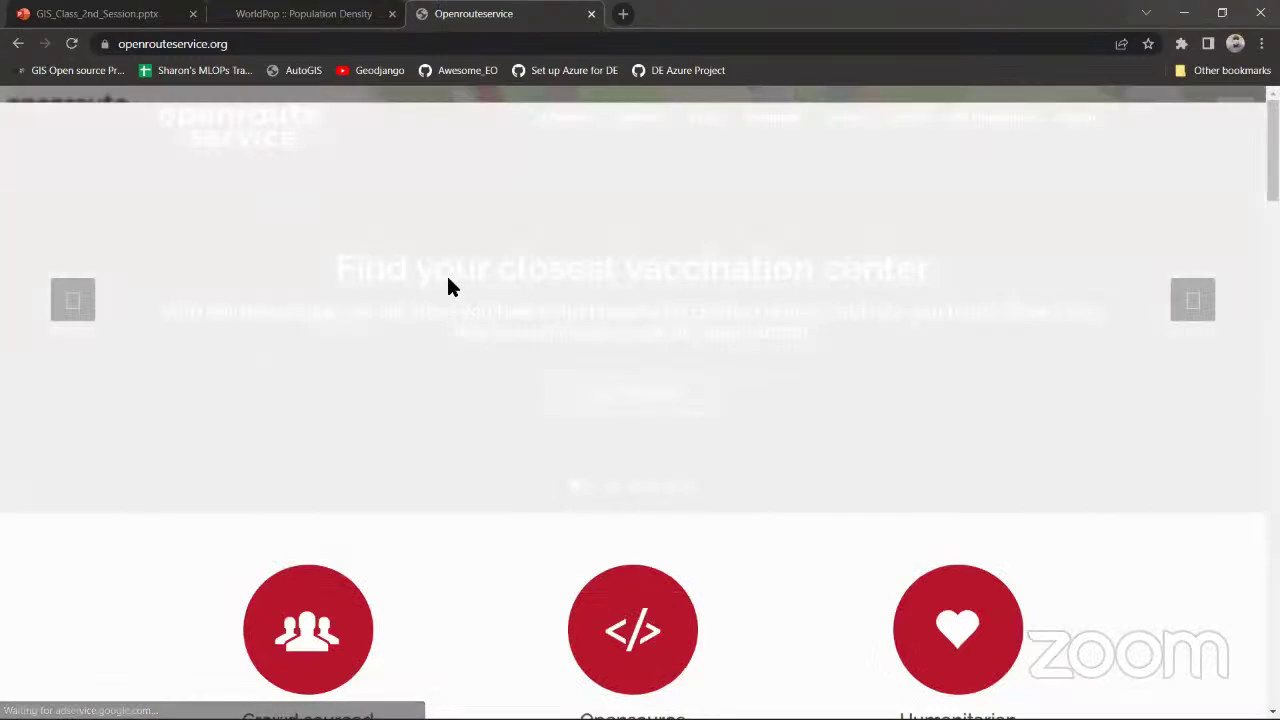
- Look over the API services on the Openrouteservice home page and log in to the developer dashboard
{"action": "scroll", "coordinate": [510, 377], "scroll_direction": "down", "scroll_amount": 7}
{"action": "scroll", "coordinate": [263, 277], "scroll_direction": "down", "scroll_amount": 3}
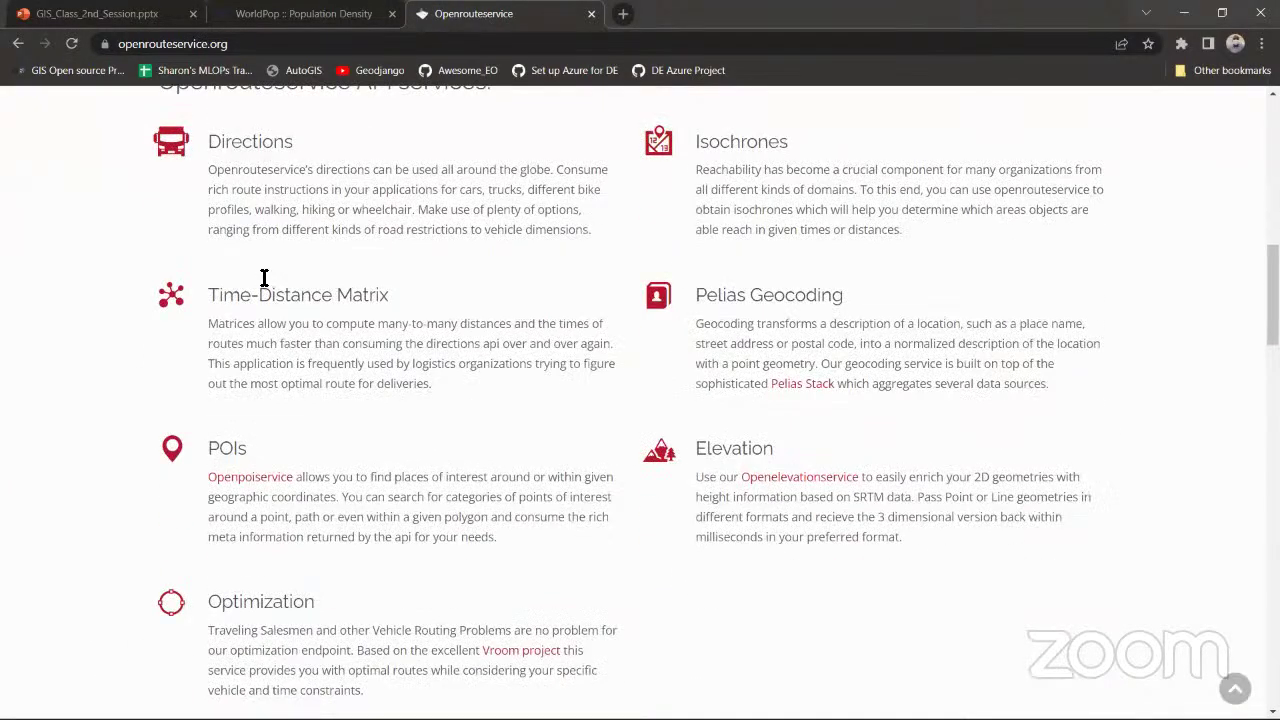
{"action": "scroll", "coordinate": [270, 277], "scroll_direction": "up", "scroll_amount": 10}
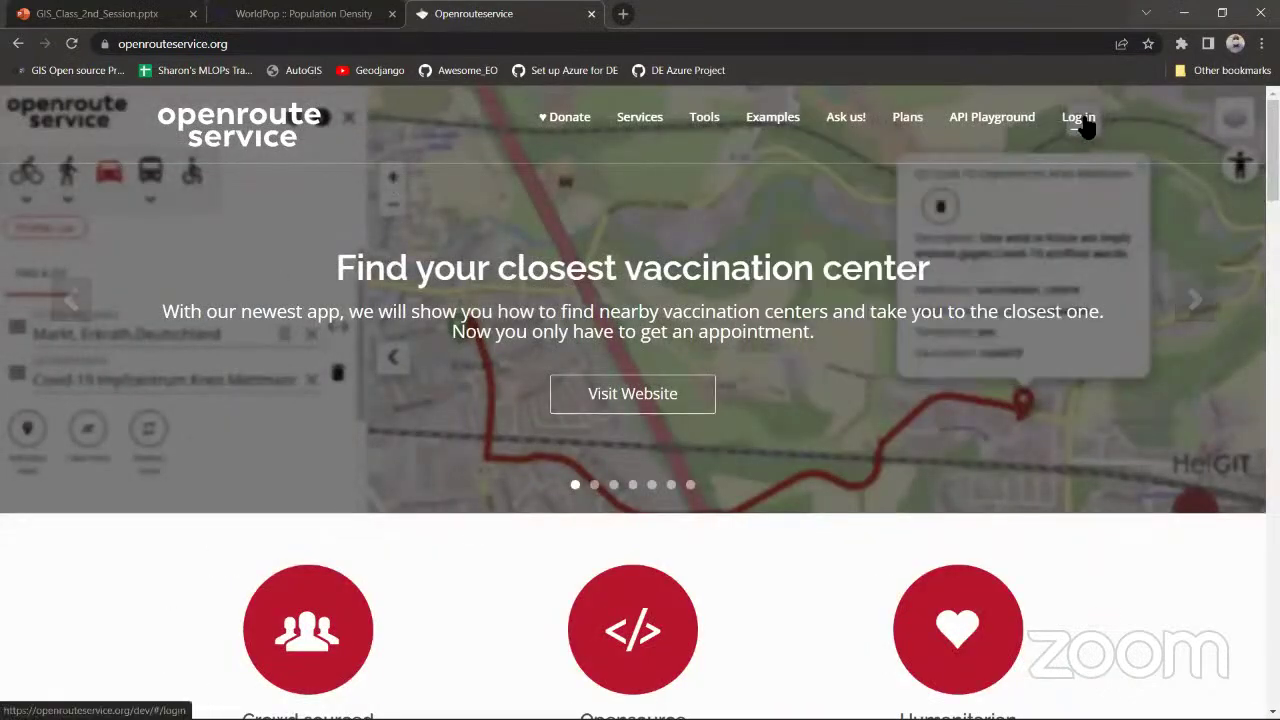
{"action": "left_click", "coordinate": [1081, 117]}
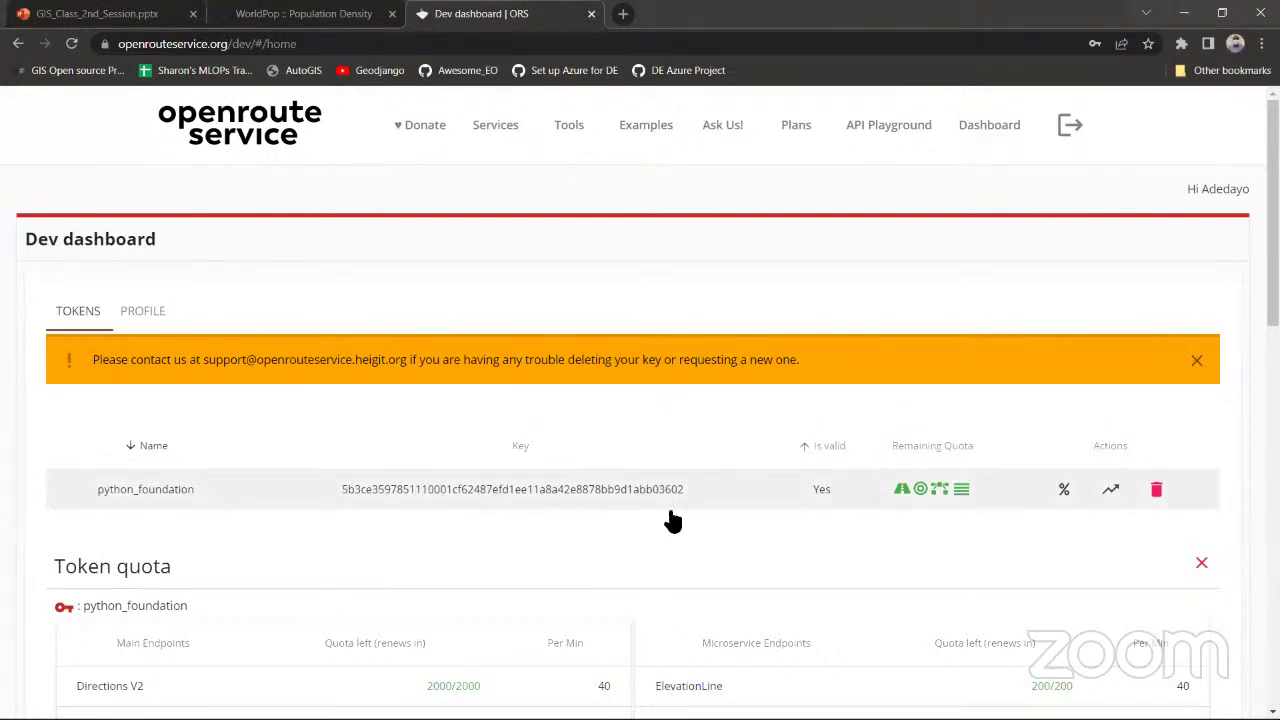
- Try to create a token on the dashboard with the token type and name left empty
{"action": "scroll", "coordinate": [592, 474], "scroll_direction": "down", "scroll_amount": 2}
{"action": "scroll", "coordinate": [596, 490], "scroll_direction": "down", "scroll_amount": 10}
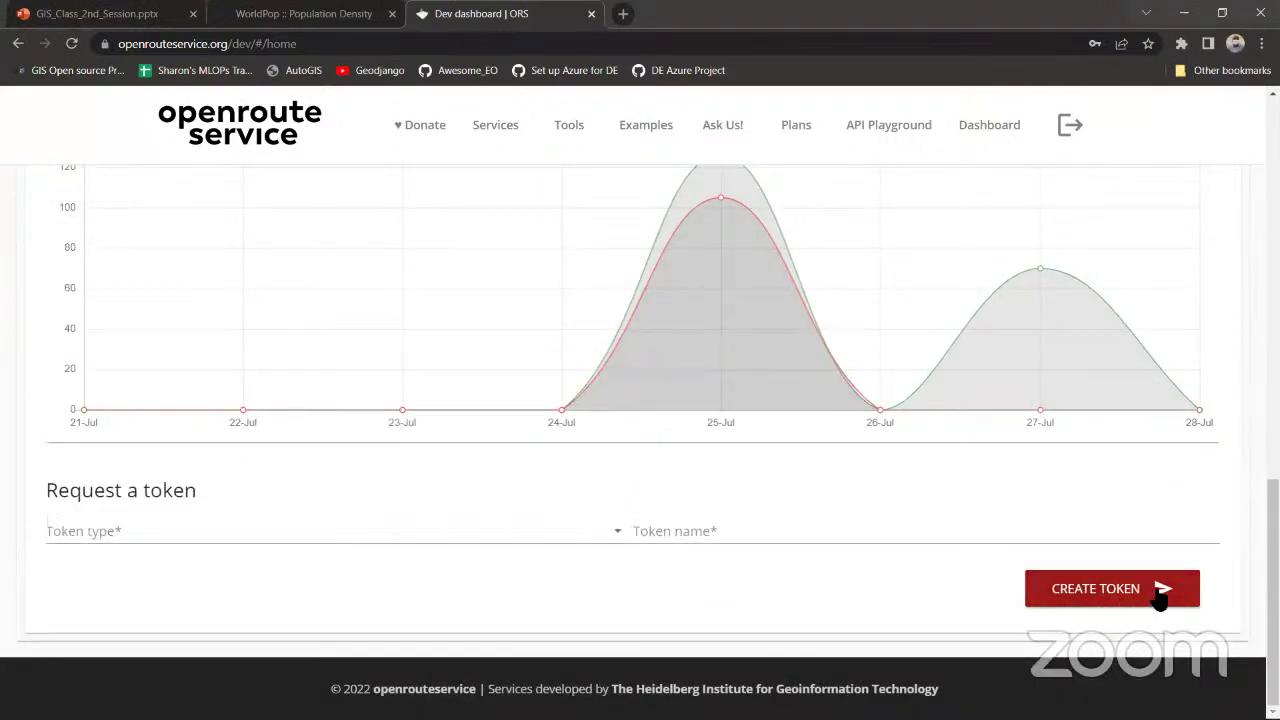
{"action": "left_click", "coordinate": [1160, 592]}
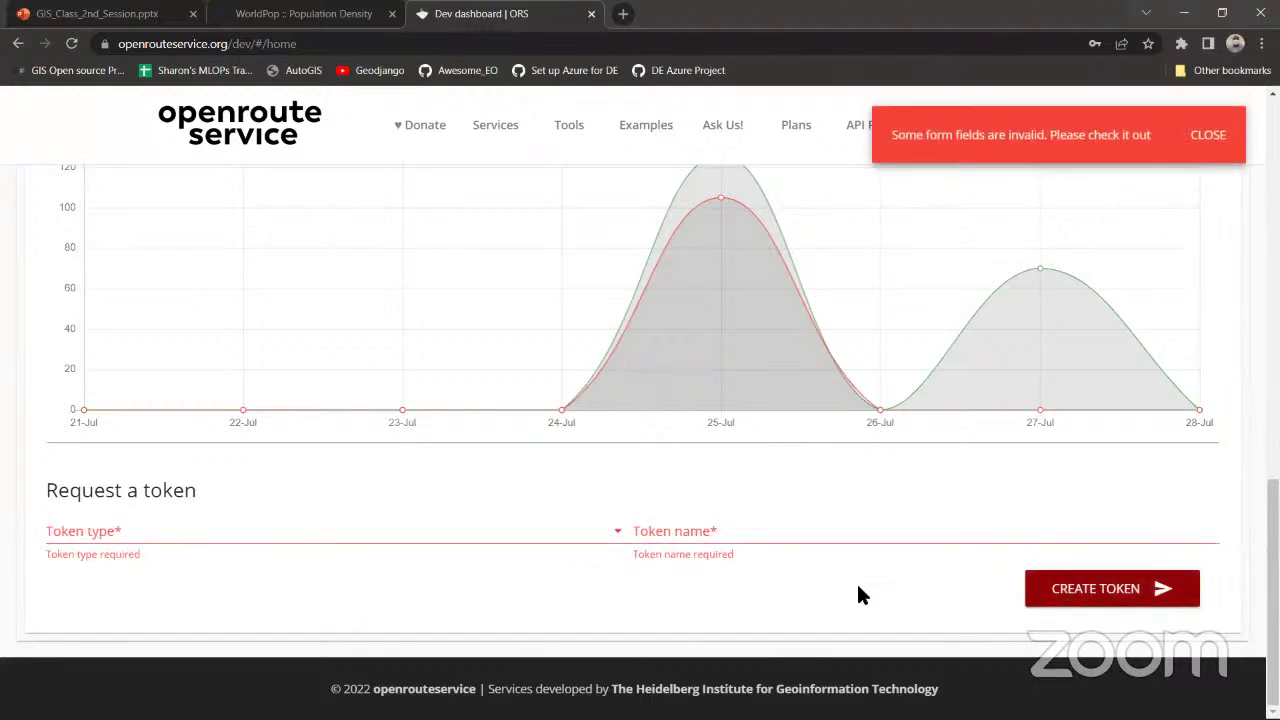
- Copy the API key of the python_foundation token from the dashboard's token list
{"action": "scroll", "coordinate": [846, 502], "scroll_direction": "up", "scroll_amount": 3}
{"action": "scroll", "coordinate": [838, 517], "scroll_direction": "down", "scroll_amount": 3}
{"action": "scroll", "coordinate": [834, 443], "scroll_direction": "up", "scroll_amount": 3}
{"action": "scroll", "coordinate": [834, 443], "scroll_direction": "up", "scroll_amount": 8}
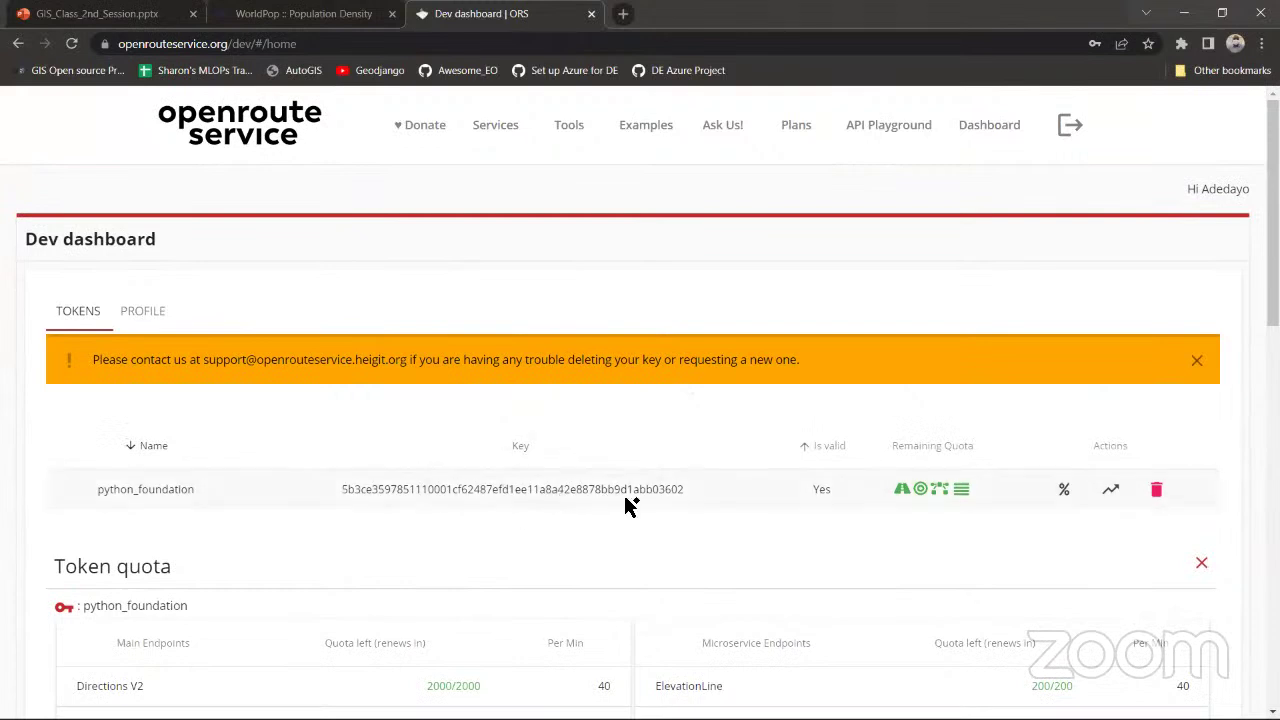
{"action": "left_click", "coordinate": [678, 494]}
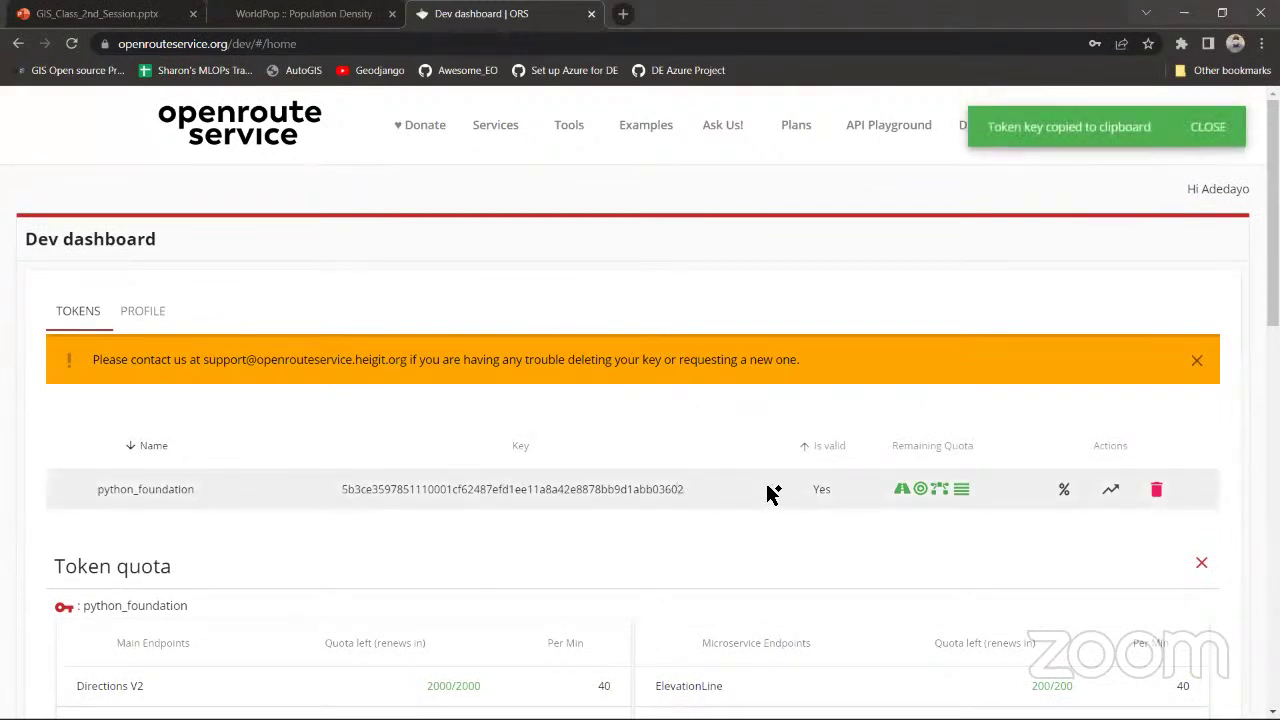
{"action": "left_click", "coordinate": [666, 492]}
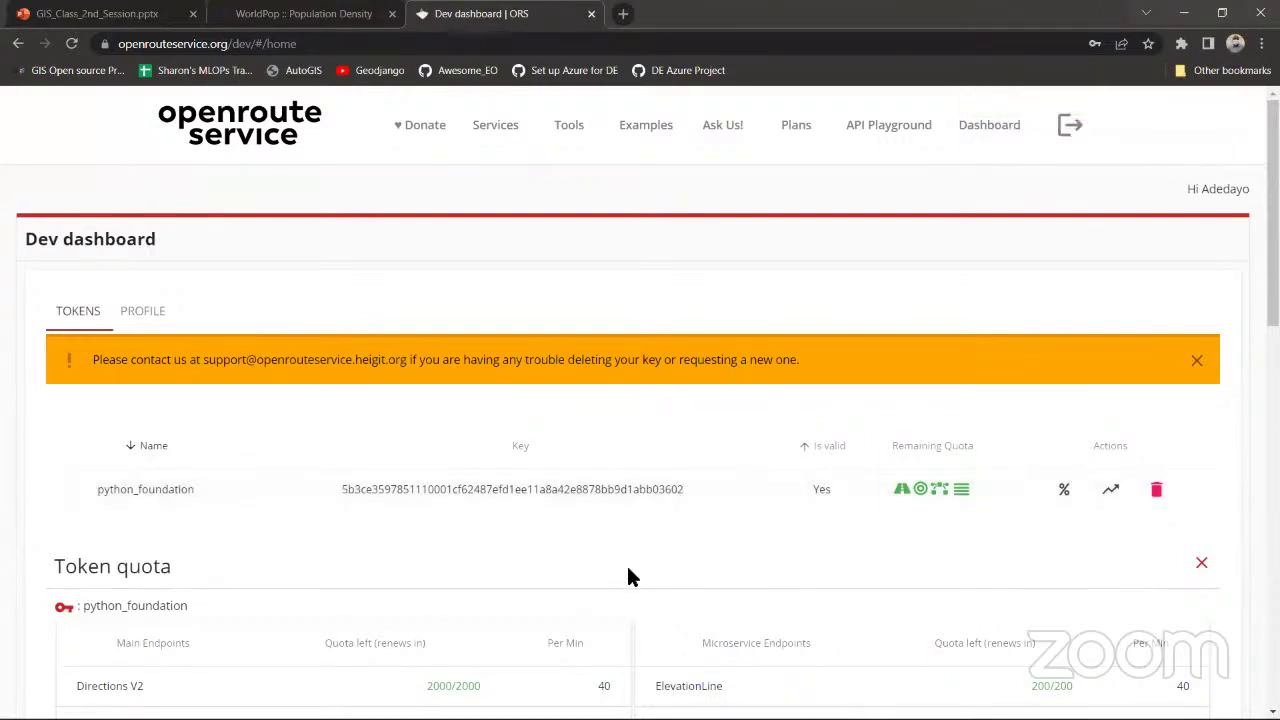
- Switch to the QGIS project and open the provider settings of the ORS Tools plugin
{"action": "key", "text": "super+Tab"}
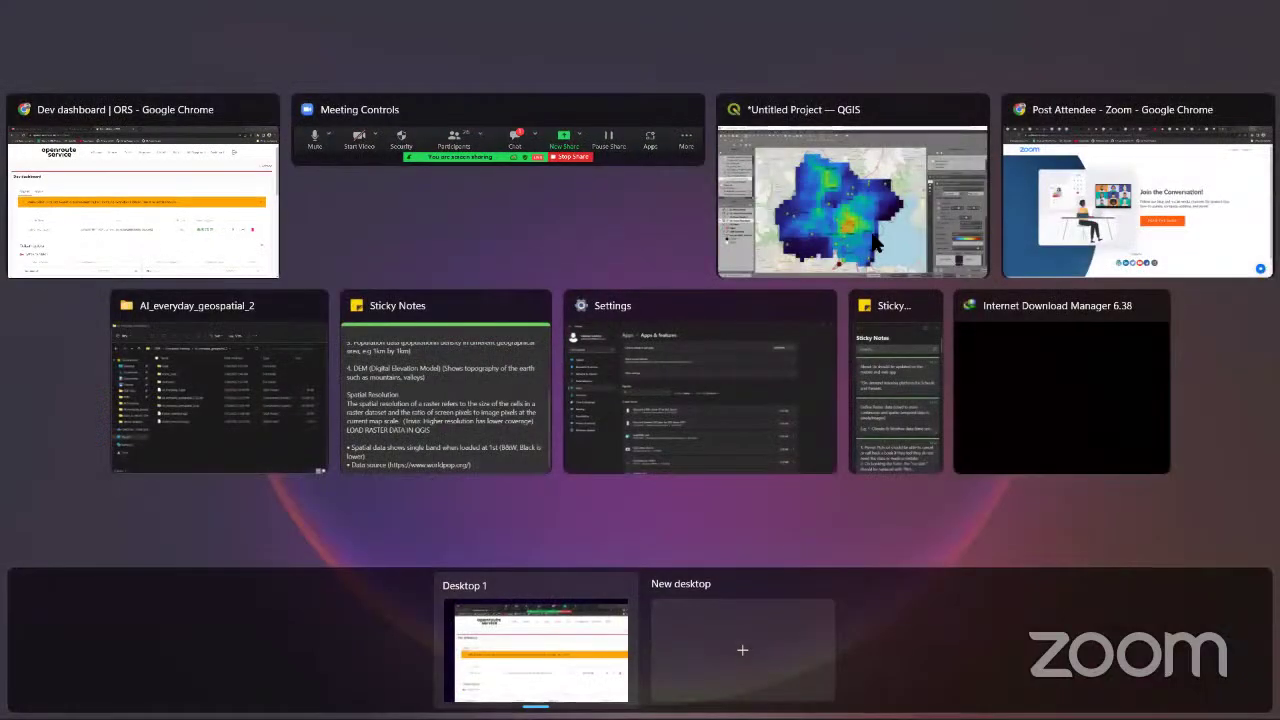
{"action": "left_click", "coordinate": [848, 205]}
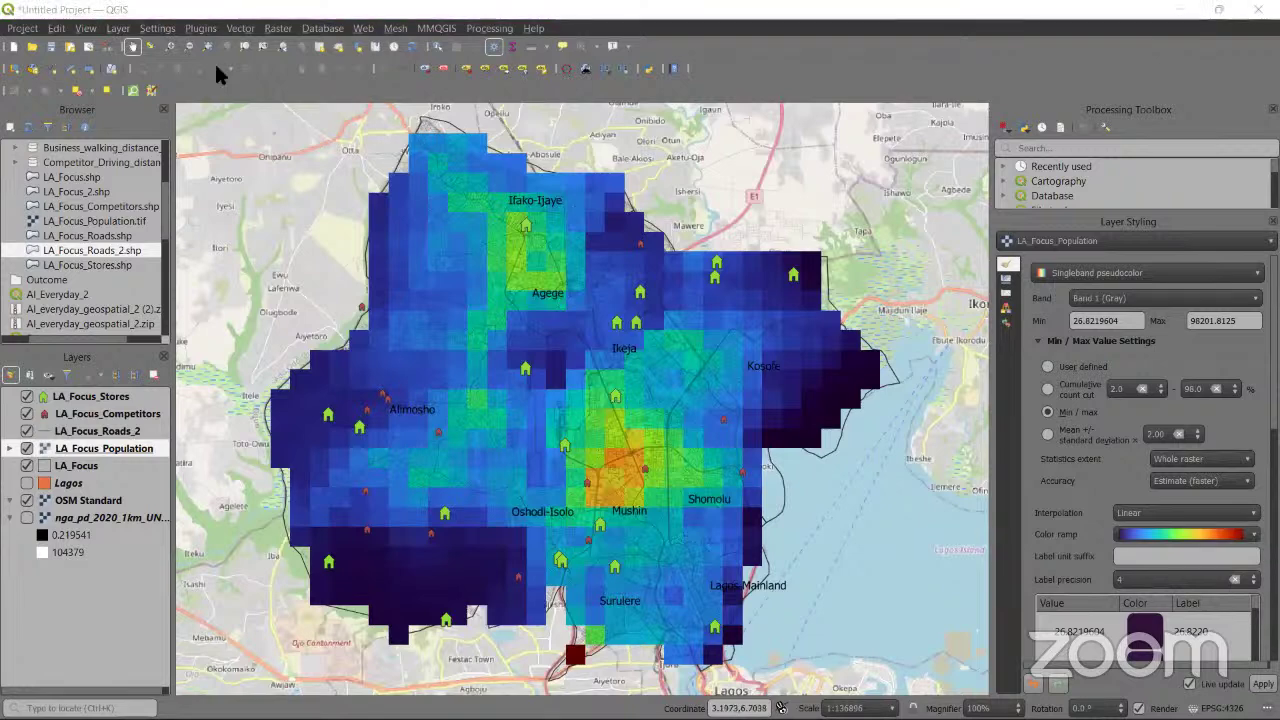
{"action": "left_click", "coordinate": [364, 29]}
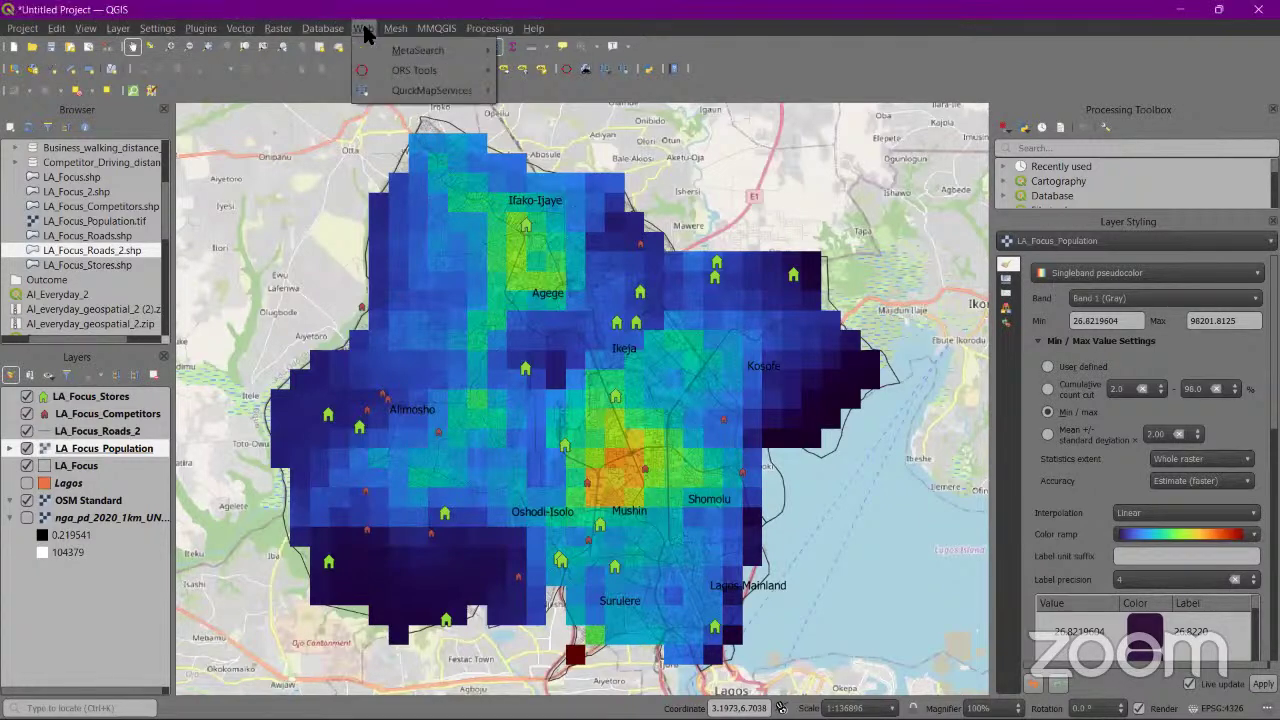
{"action": "mouse_move", "coordinate": [373, 77]}
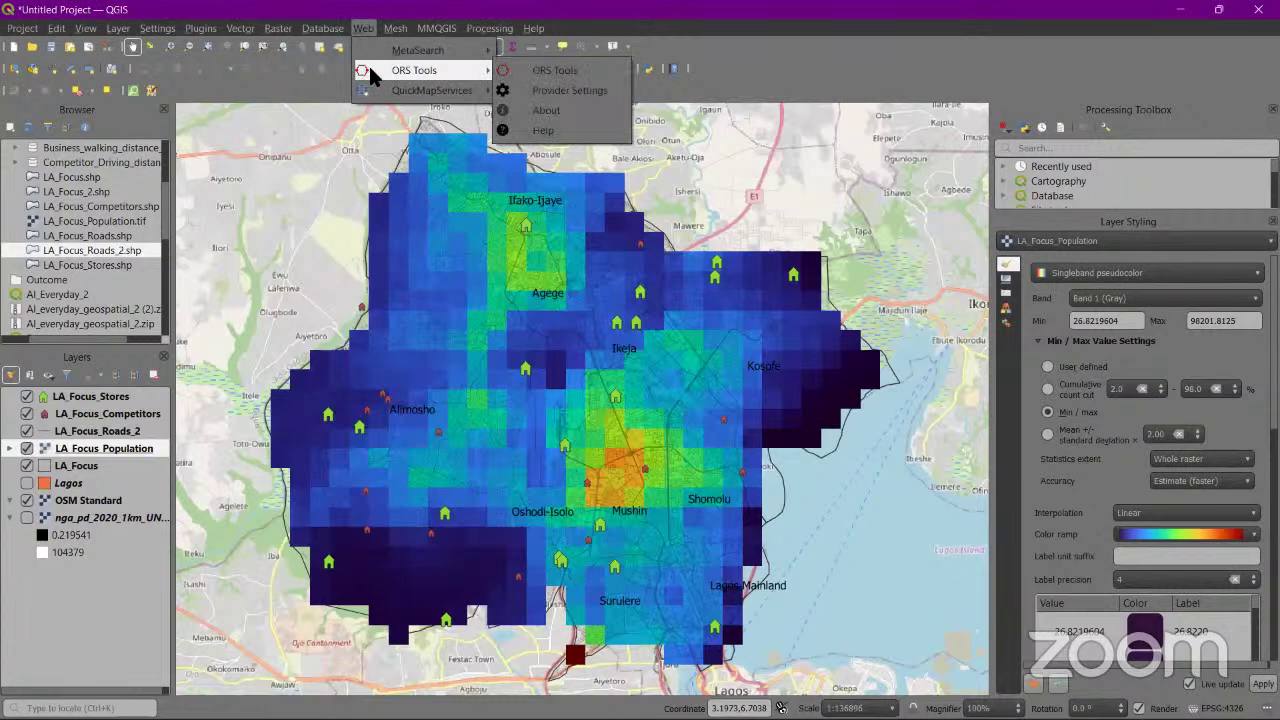
{"action": "left_click", "coordinate": [550, 91]}
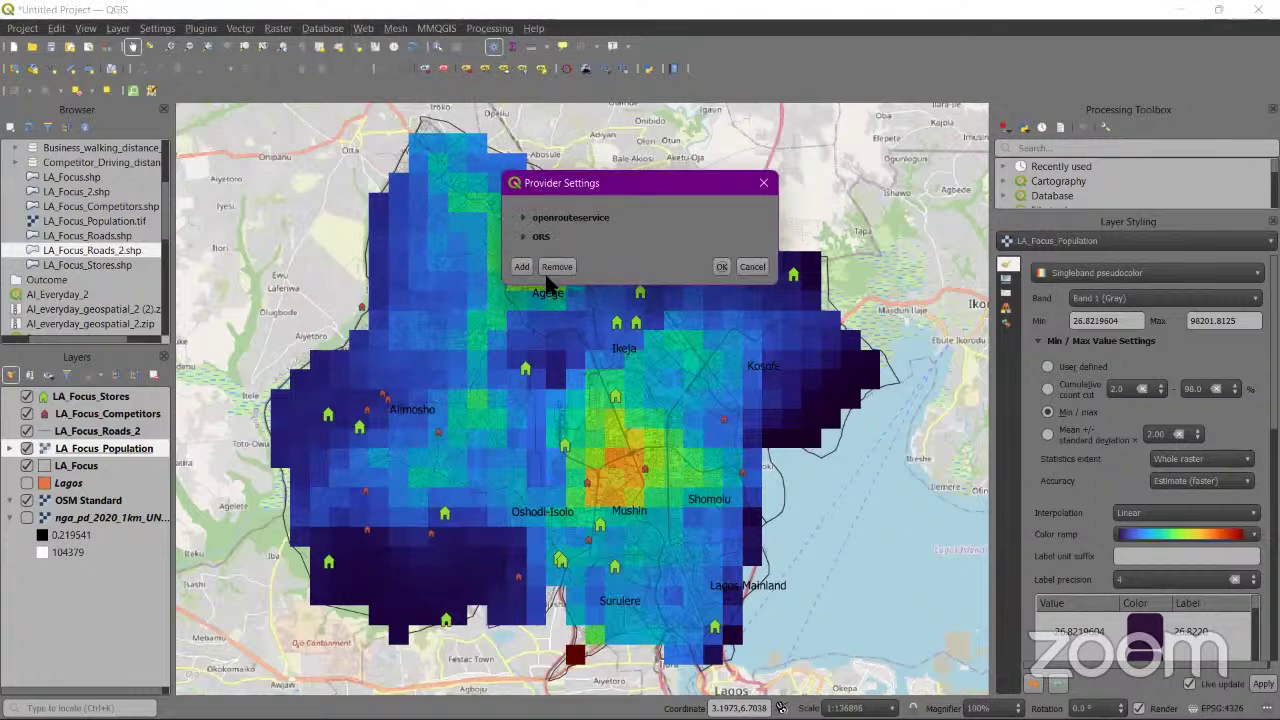
- Examine the API key, base URL and timeout entries of the openrouteservice and ORS providers and accept the settings
{"action": "left_click", "coordinate": [520, 233]}
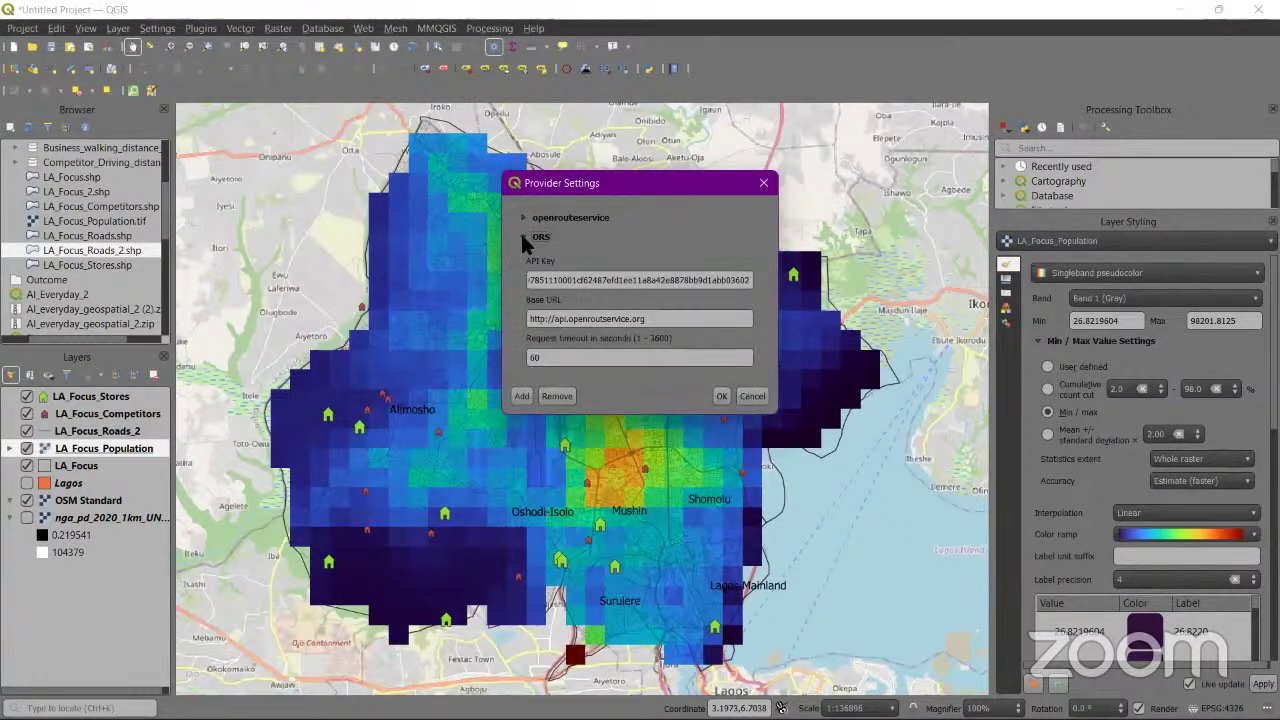
{"action": "left_click", "coordinate": [520, 233]}
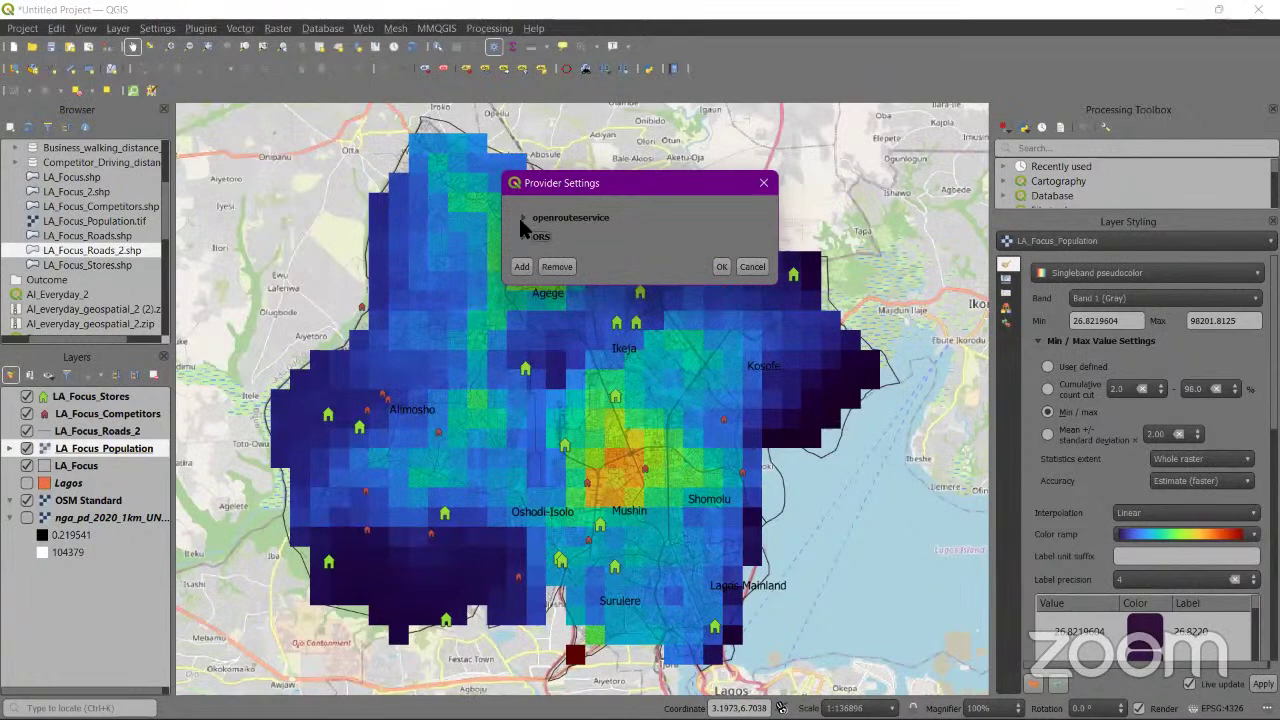
{"action": "left_click", "coordinate": [520, 230]}
{"action": "left_click", "coordinate": [521, 234]}
{"action": "left_click", "coordinate": [521, 237]}
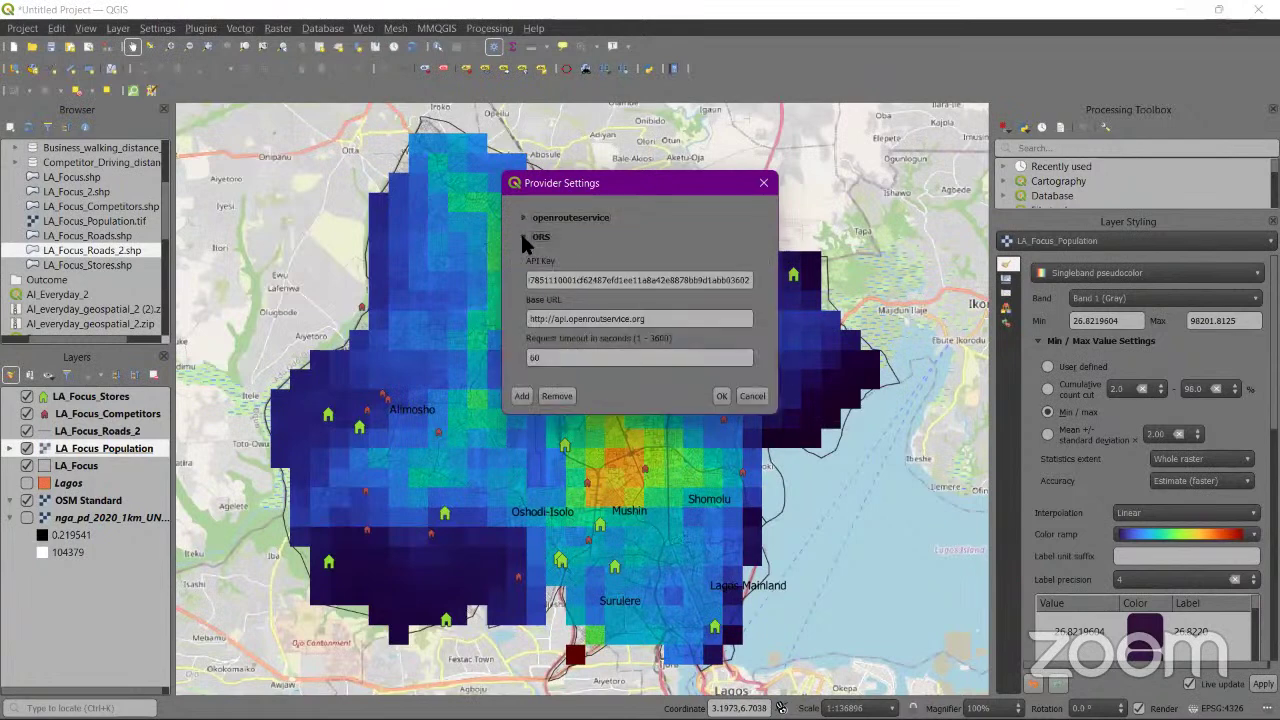
{"action": "left_click", "coordinate": [522, 237]}
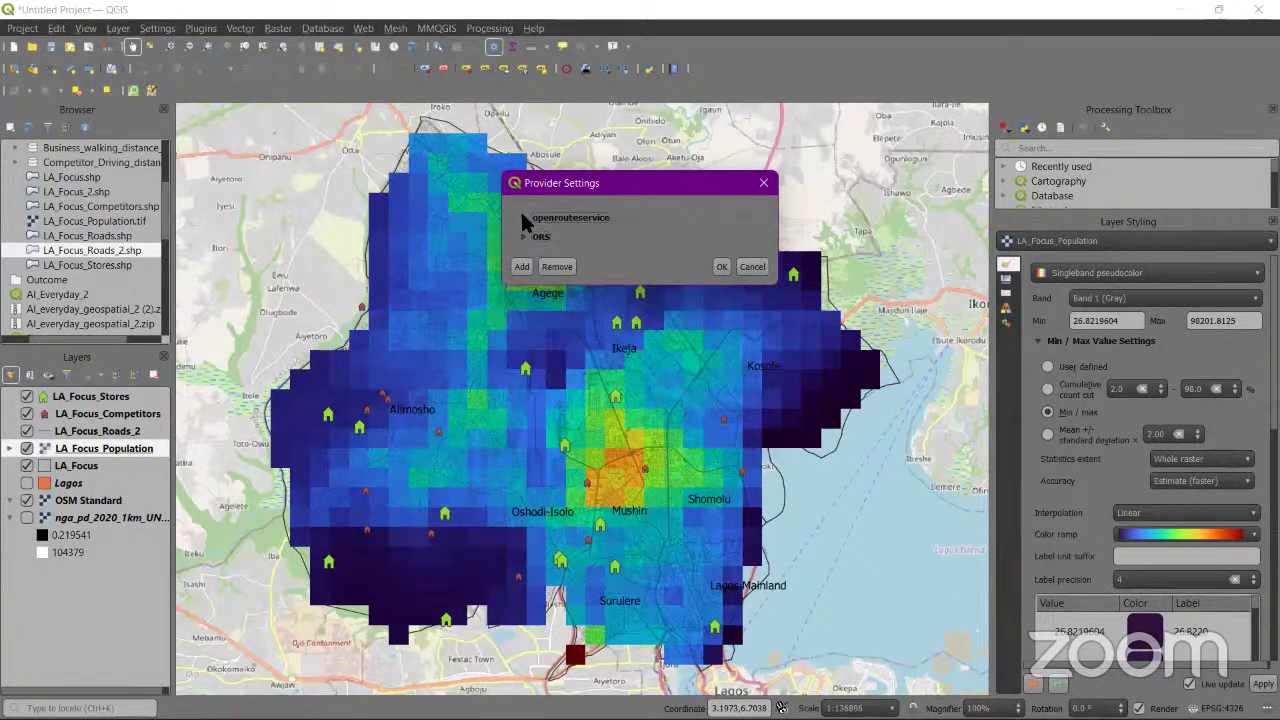
{"action": "left_click", "coordinate": [522, 217]}
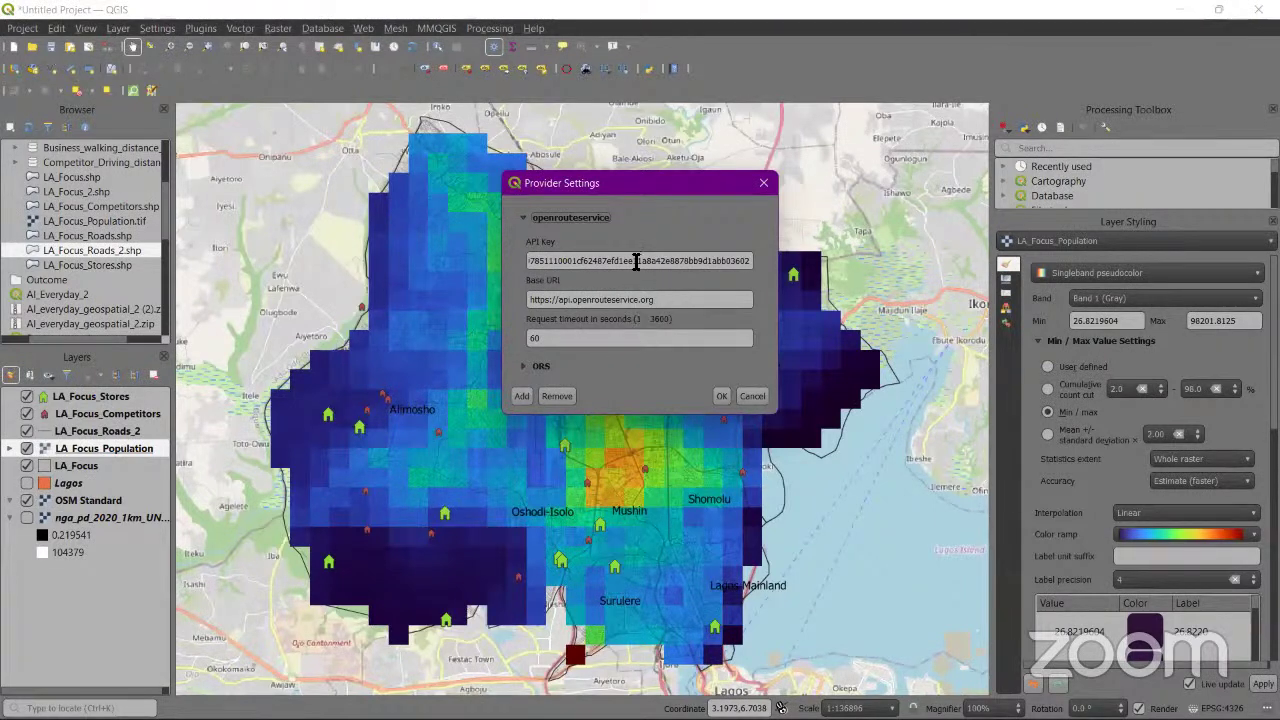
{"action": "left_click", "coordinate": [521, 218]}
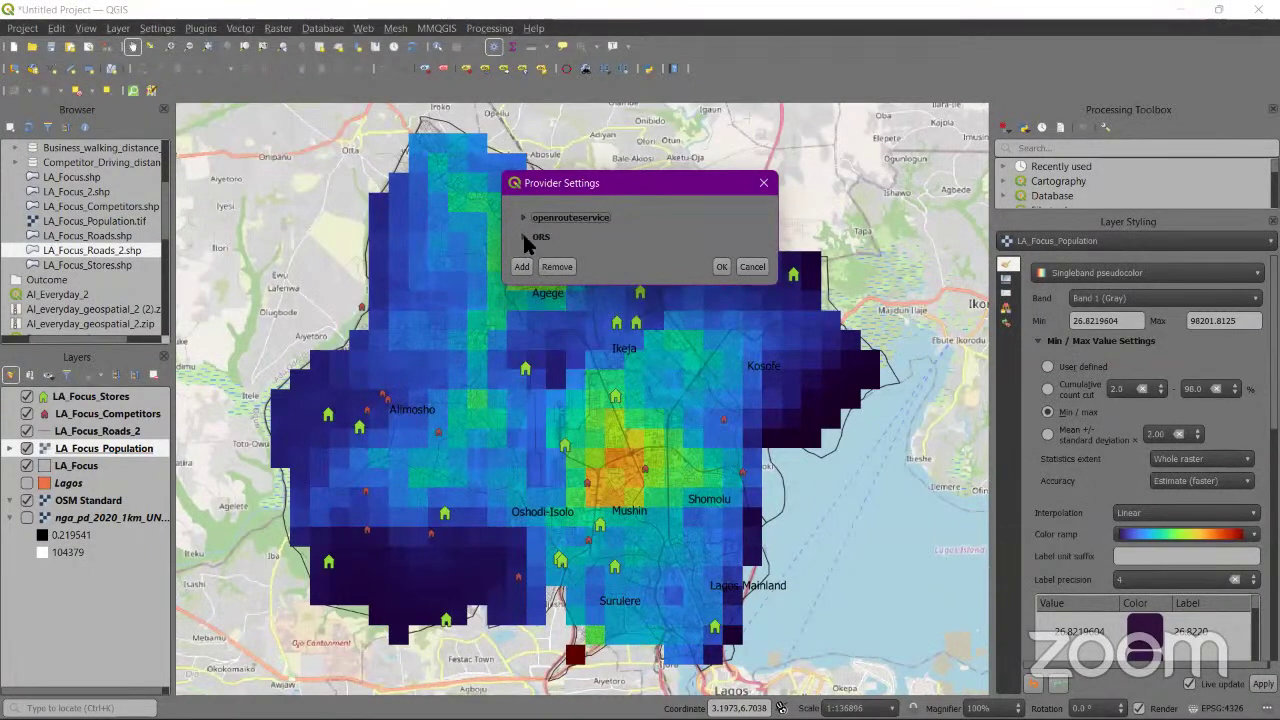
{"action": "left_click", "coordinate": [522, 237]}
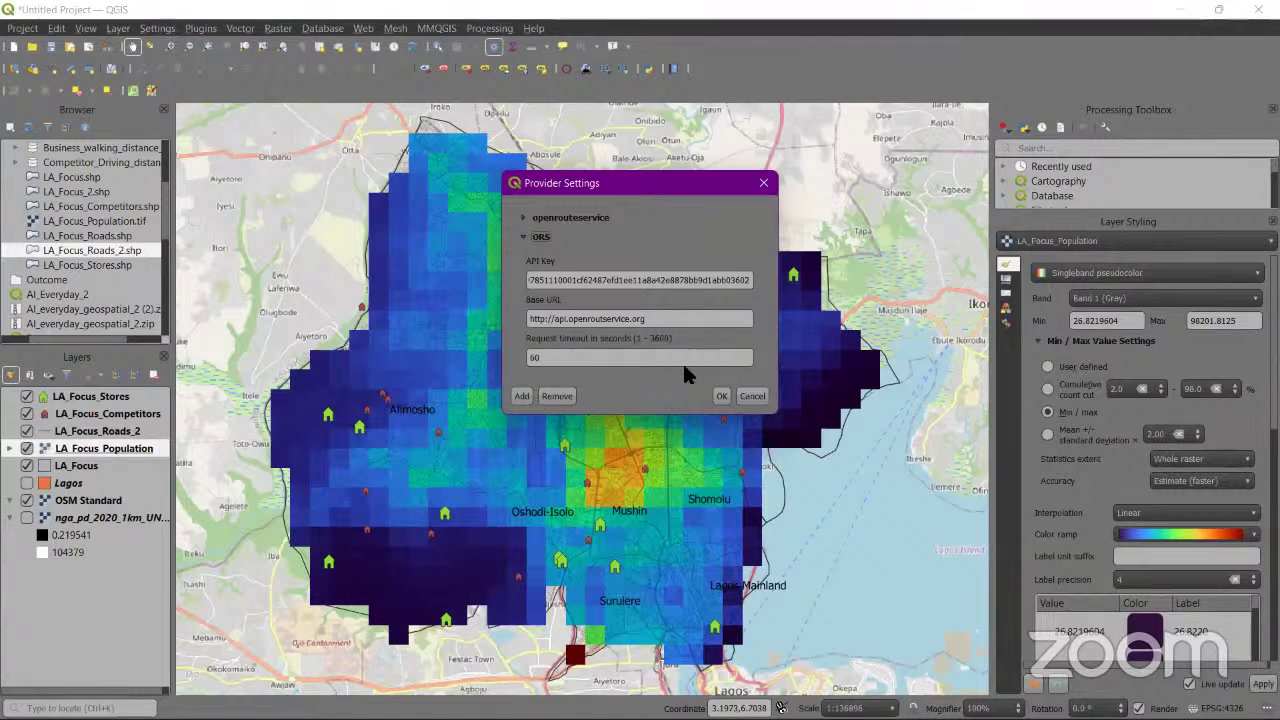
{"action": "left_click", "coordinate": [720, 395]}
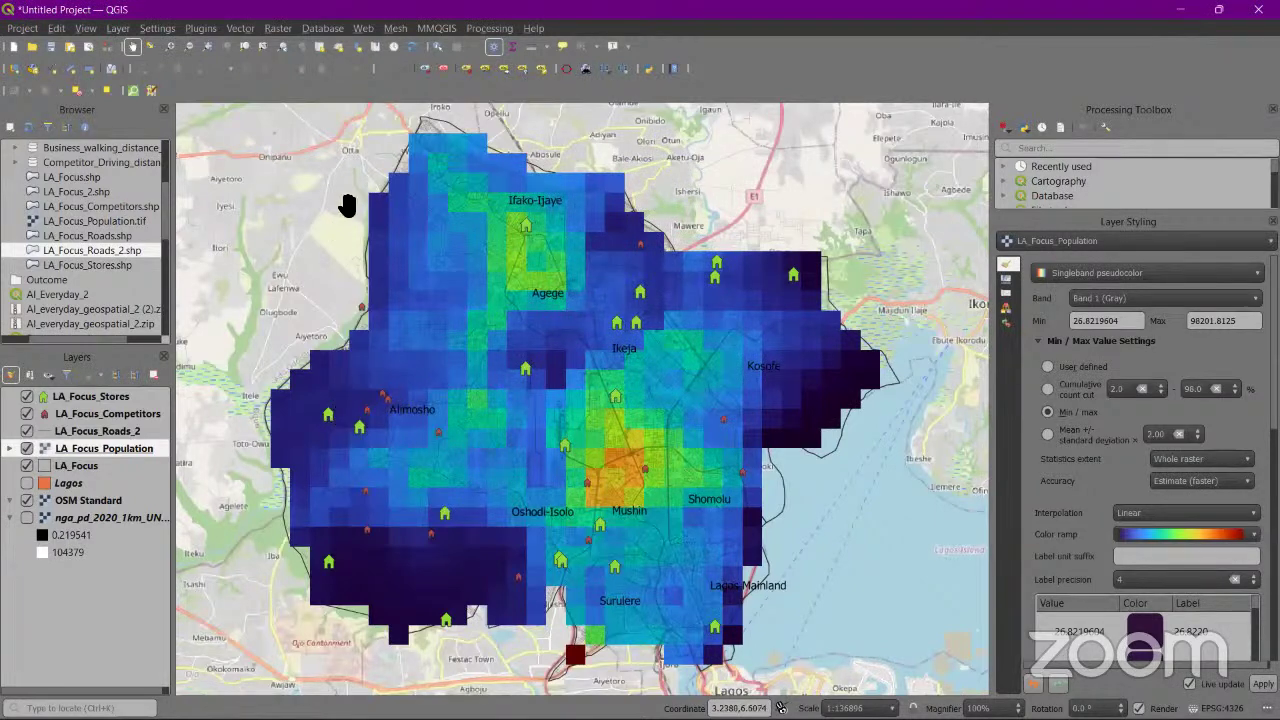
- Open ORS Tools with openrouteservice as the provider and start the Isochrones from Layer batch job
{"action": "left_click", "coordinate": [363, 29]}
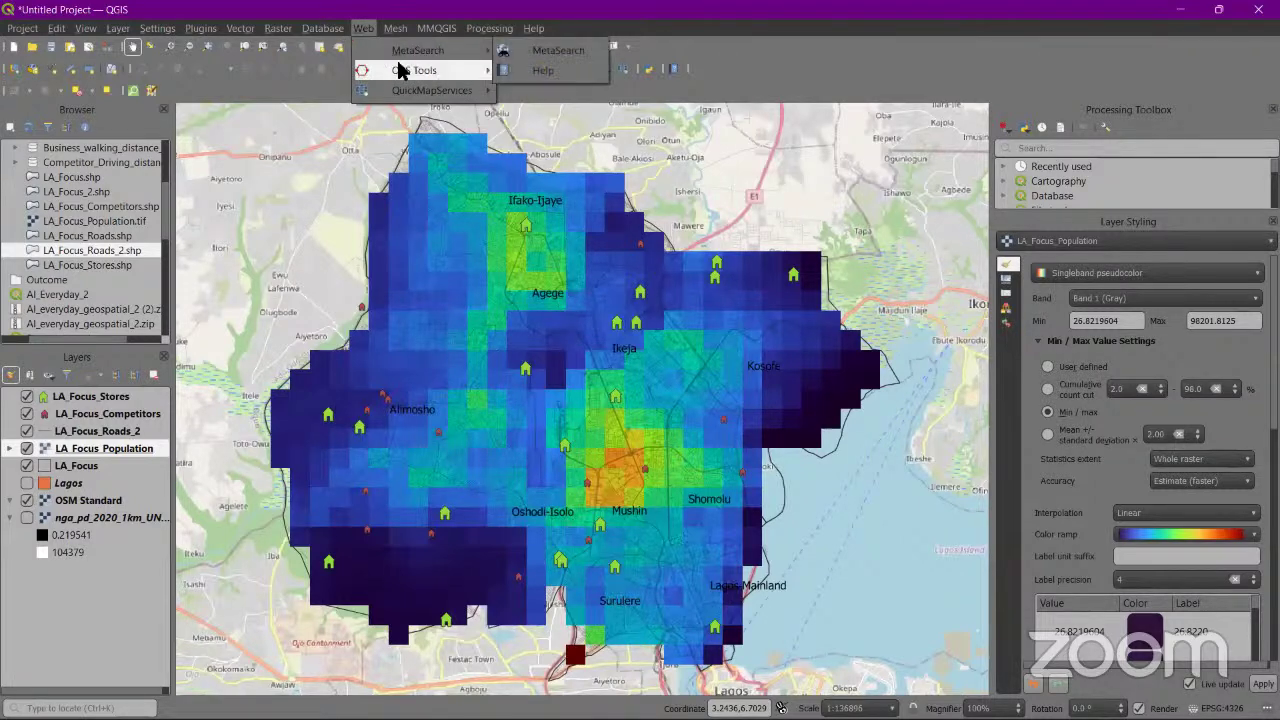
{"action": "mouse_move", "coordinate": [455, 72]}
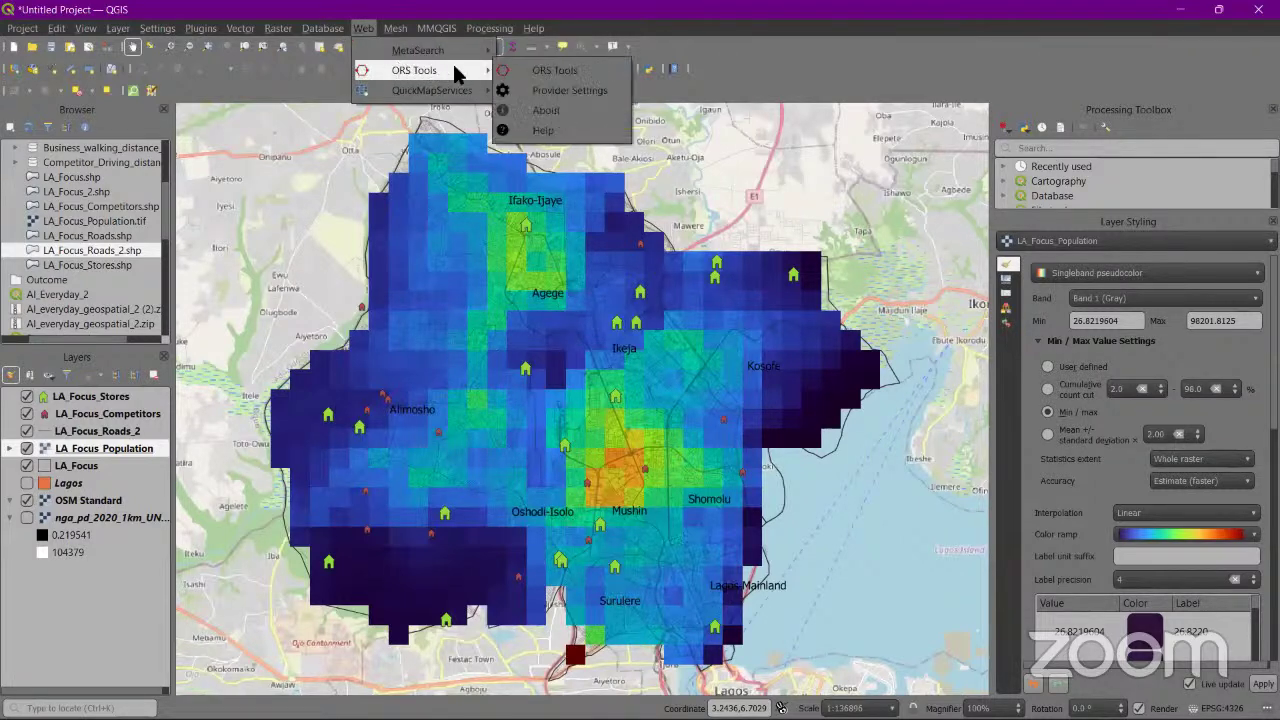
{"action": "left_click", "coordinate": [556, 72]}
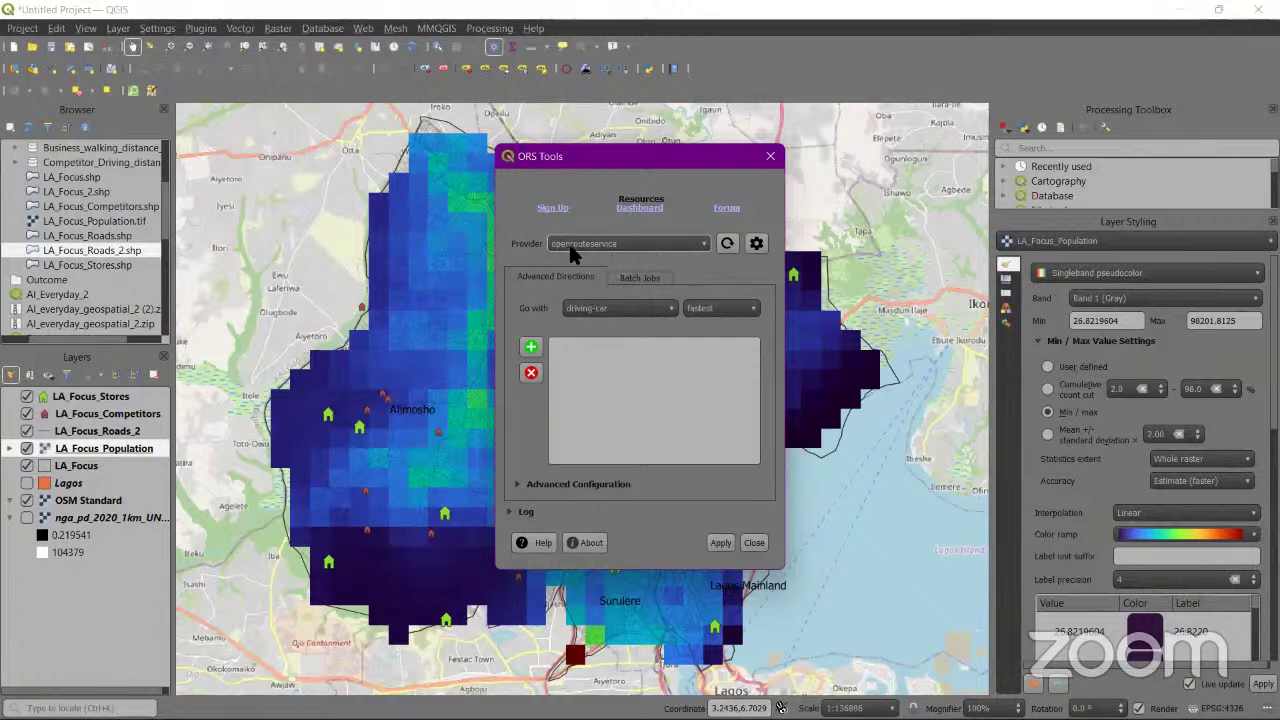
{"action": "left_click", "coordinate": [638, 248]}
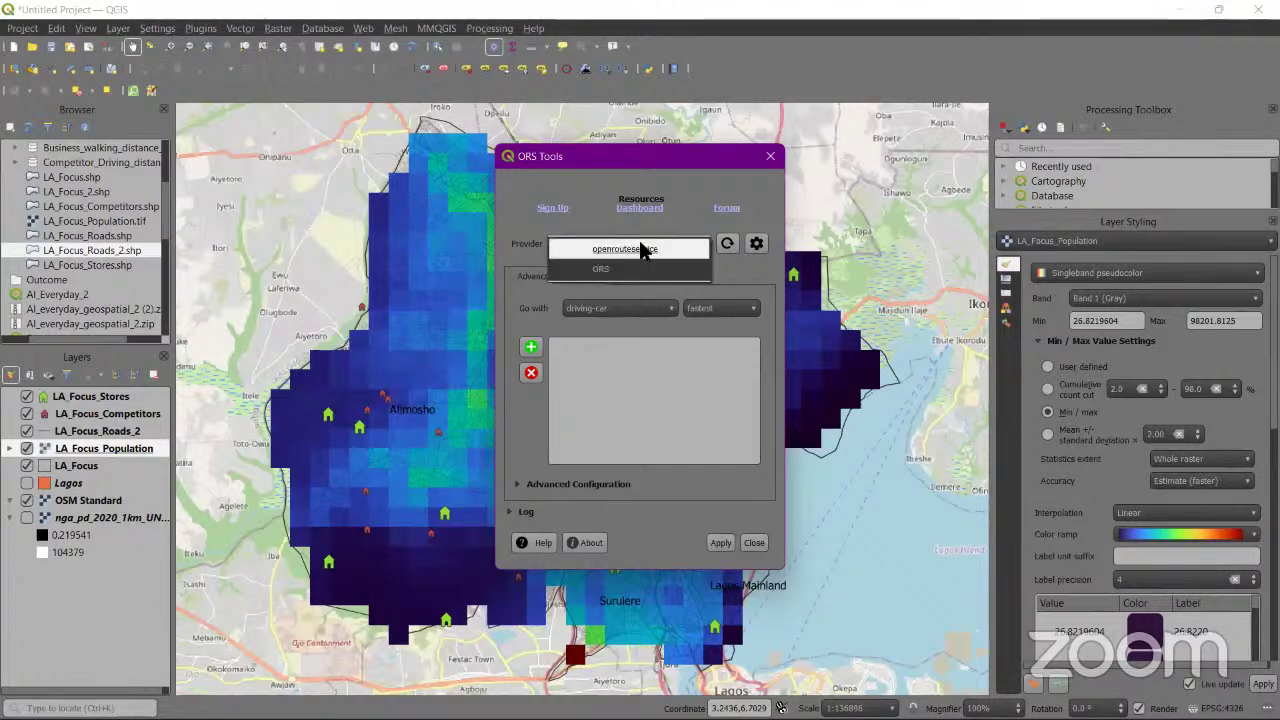
{"action": "left_click", "coordinate": [639, 249]}
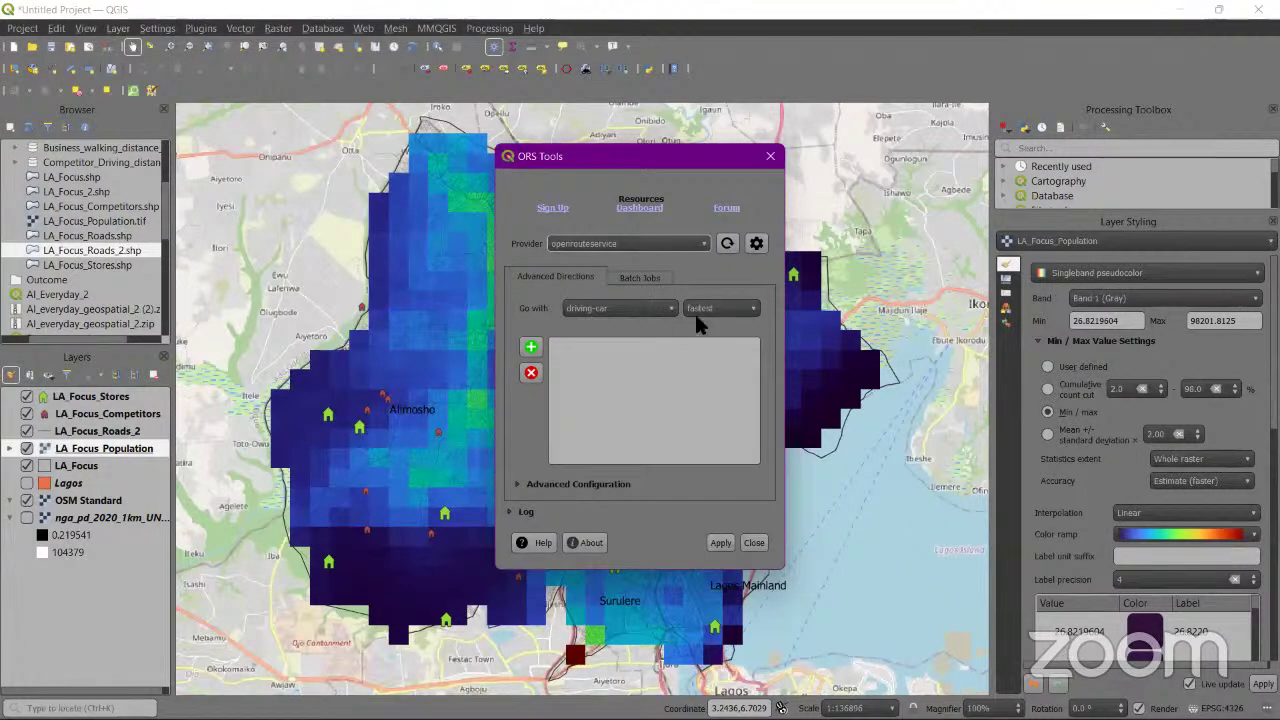
{"action": "left_click", "coordinate": [634, 277]}
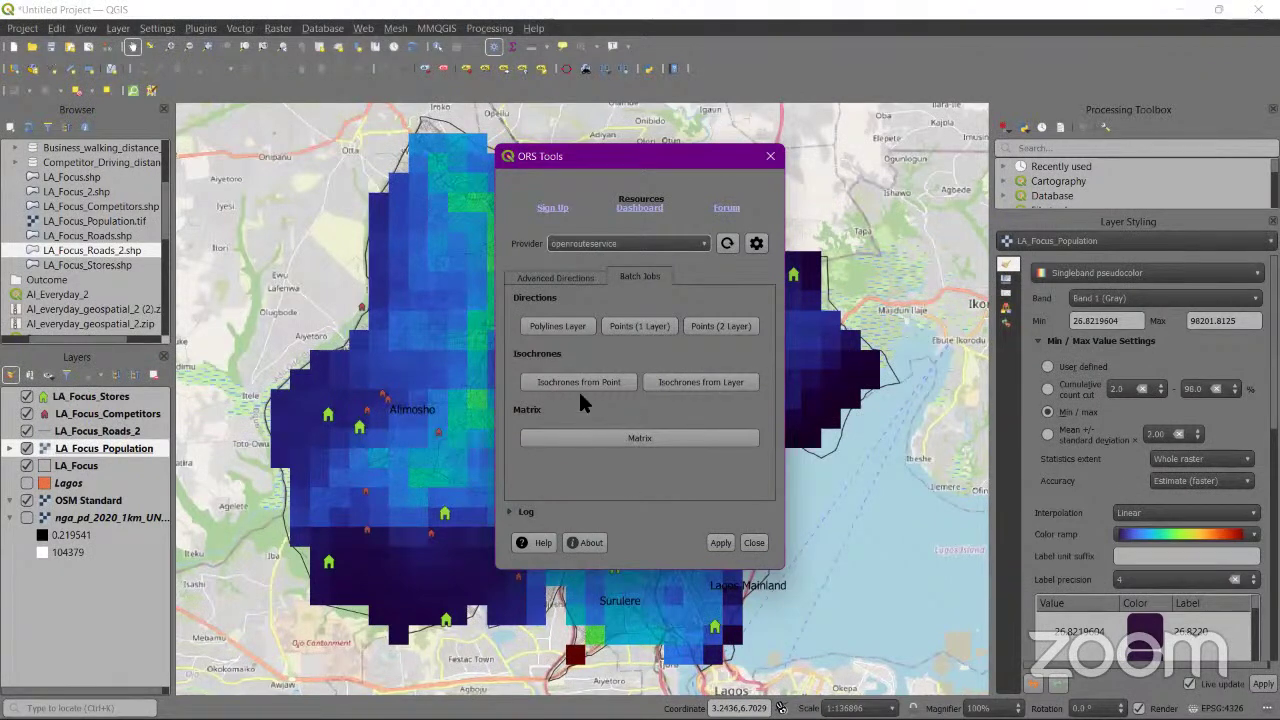
{"action": "left_click", "coordinate": [704, 377]}
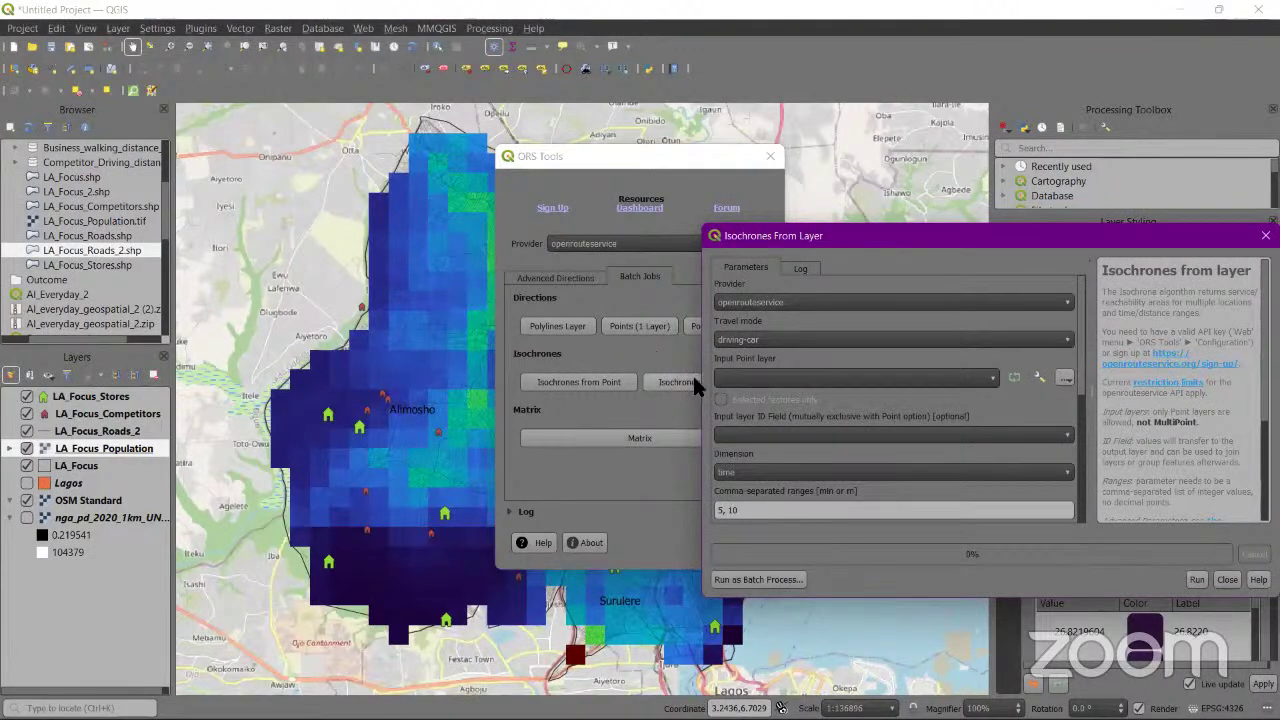
- Set the isochrones' travel mode to driving-car, the input point layer to LA_Focus_Stores and the ID field to Name
{"action": "left_click_drag", "start_coordinate": [886, 244], "coordinate": [655, 218]}
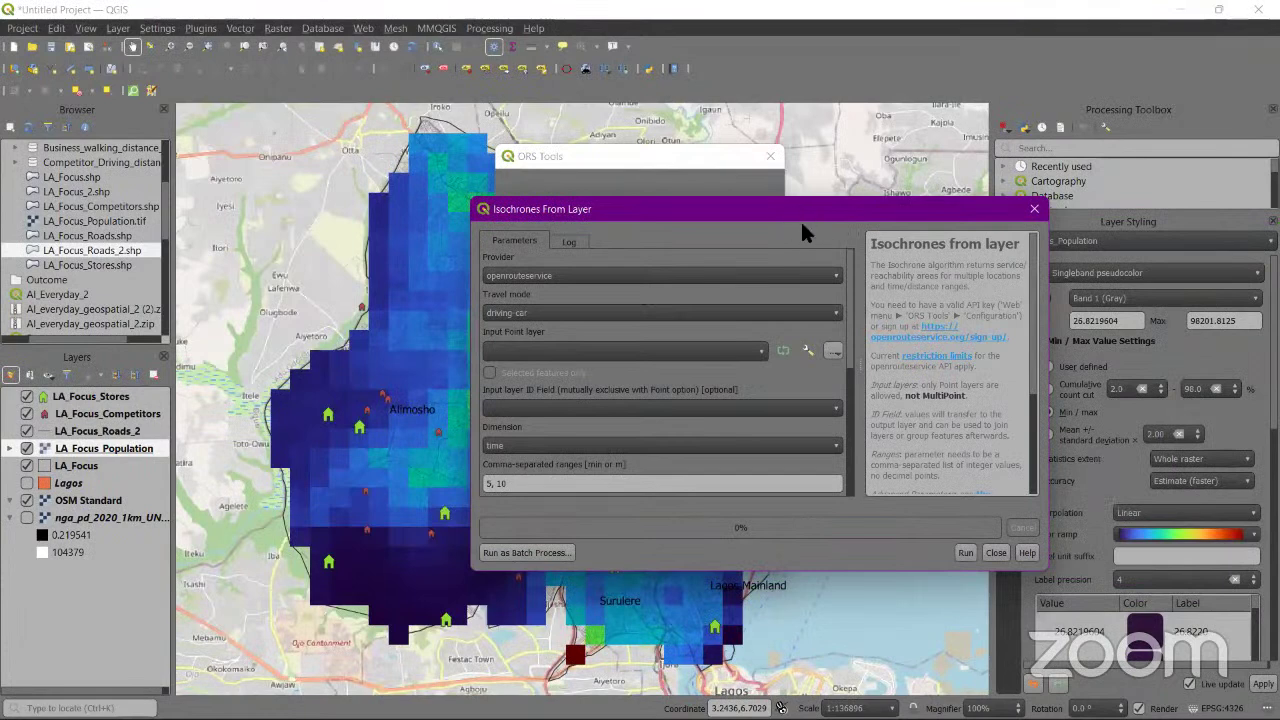
{"action": "left_click", "coordinate": [835, 318]}
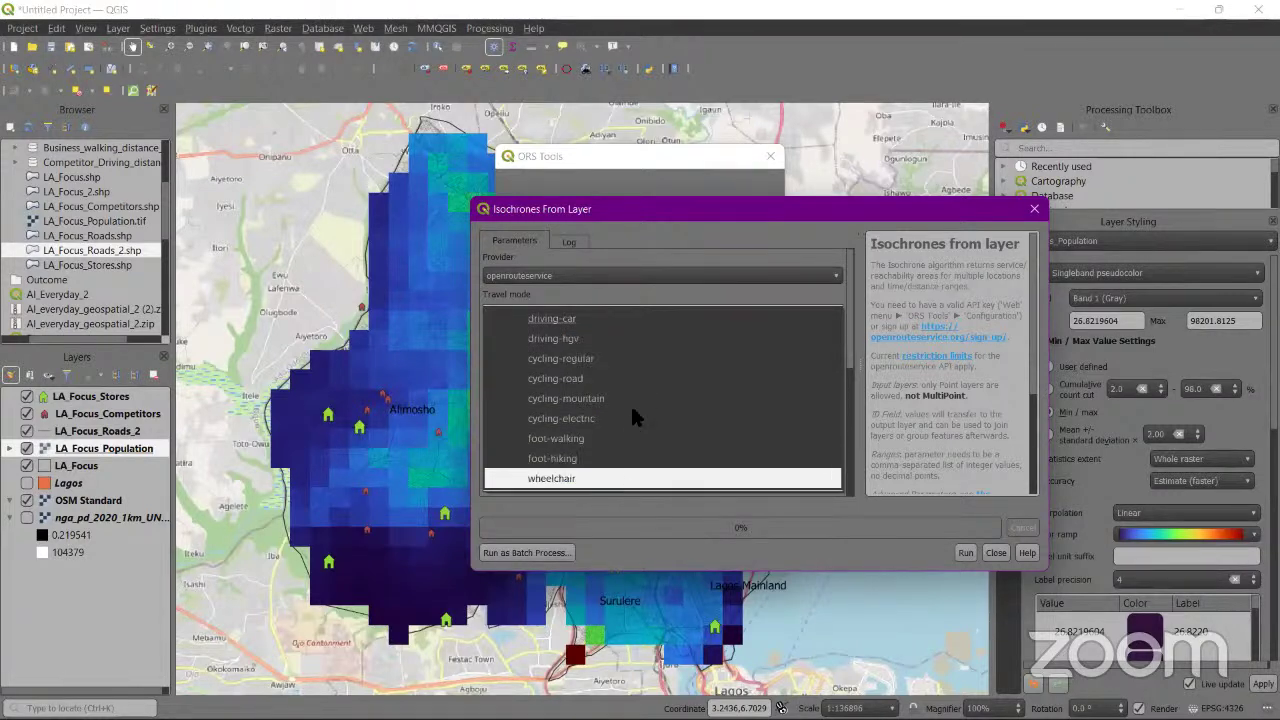
{"action": "left_click", "coordinate": [622, 330]}
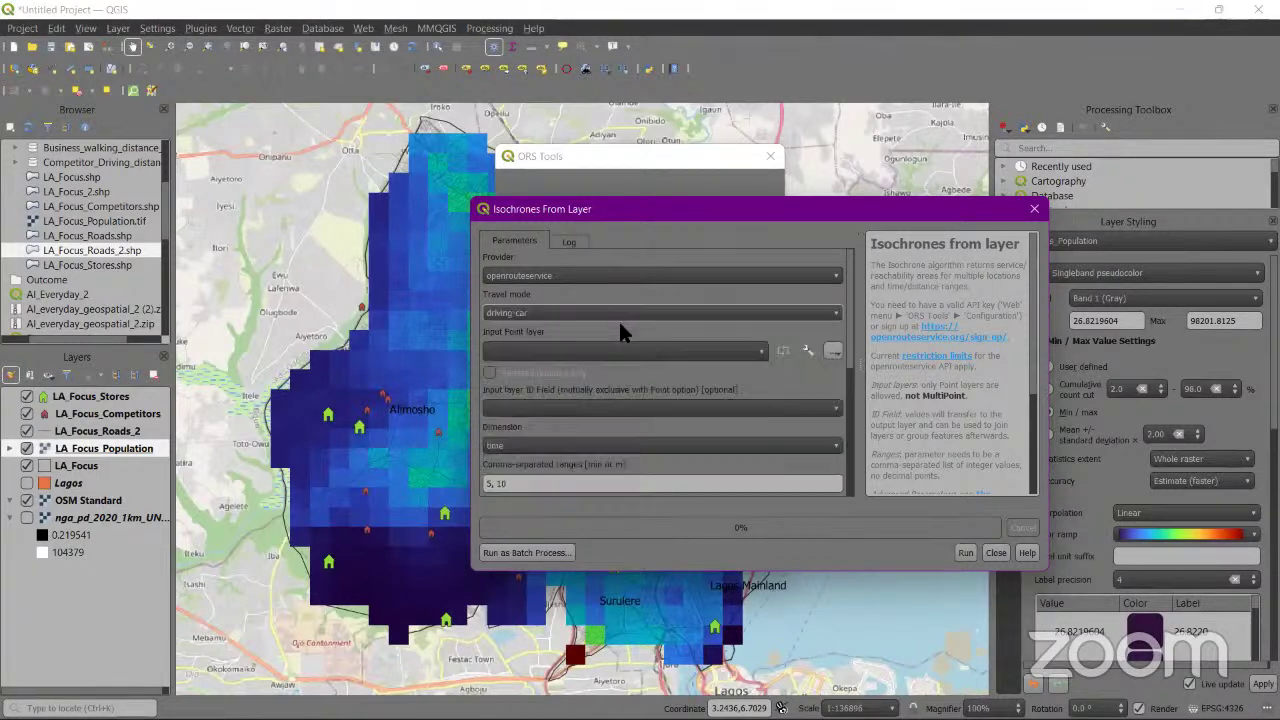
{"action": "left_click", "coordinate": [760, 352]}
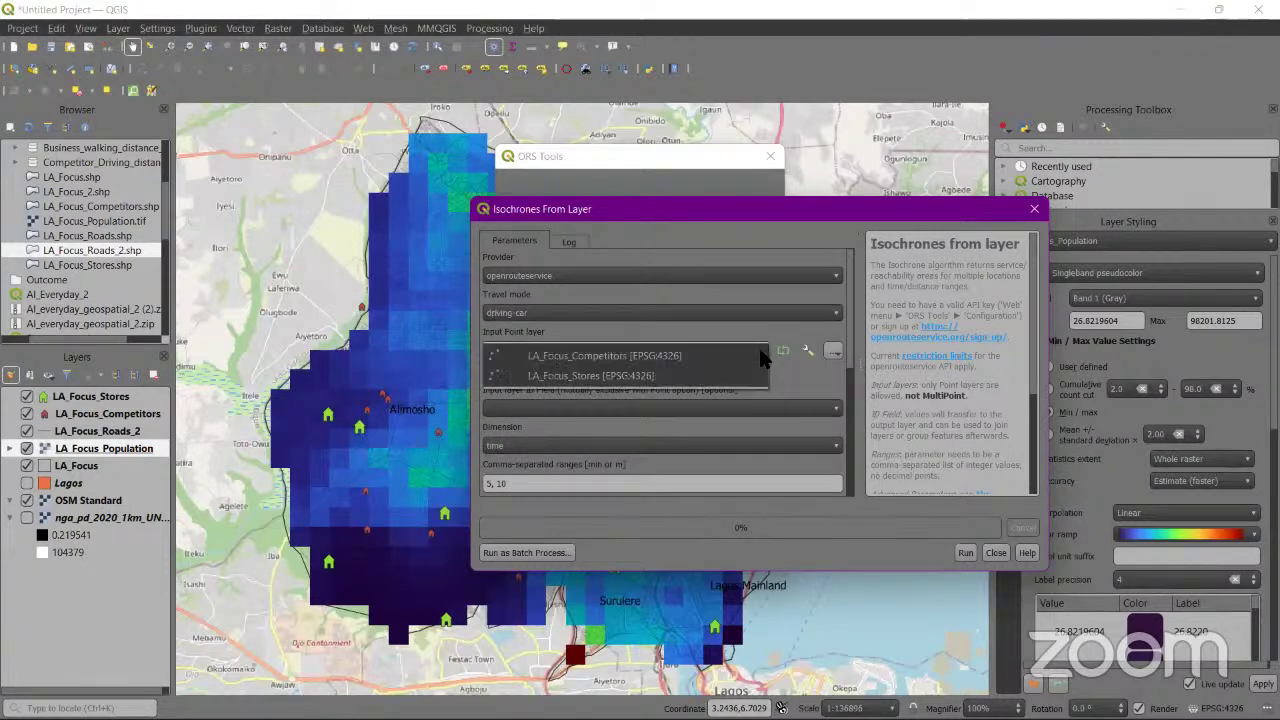
{"action": "left_click", "coordinate": [585, 385]}
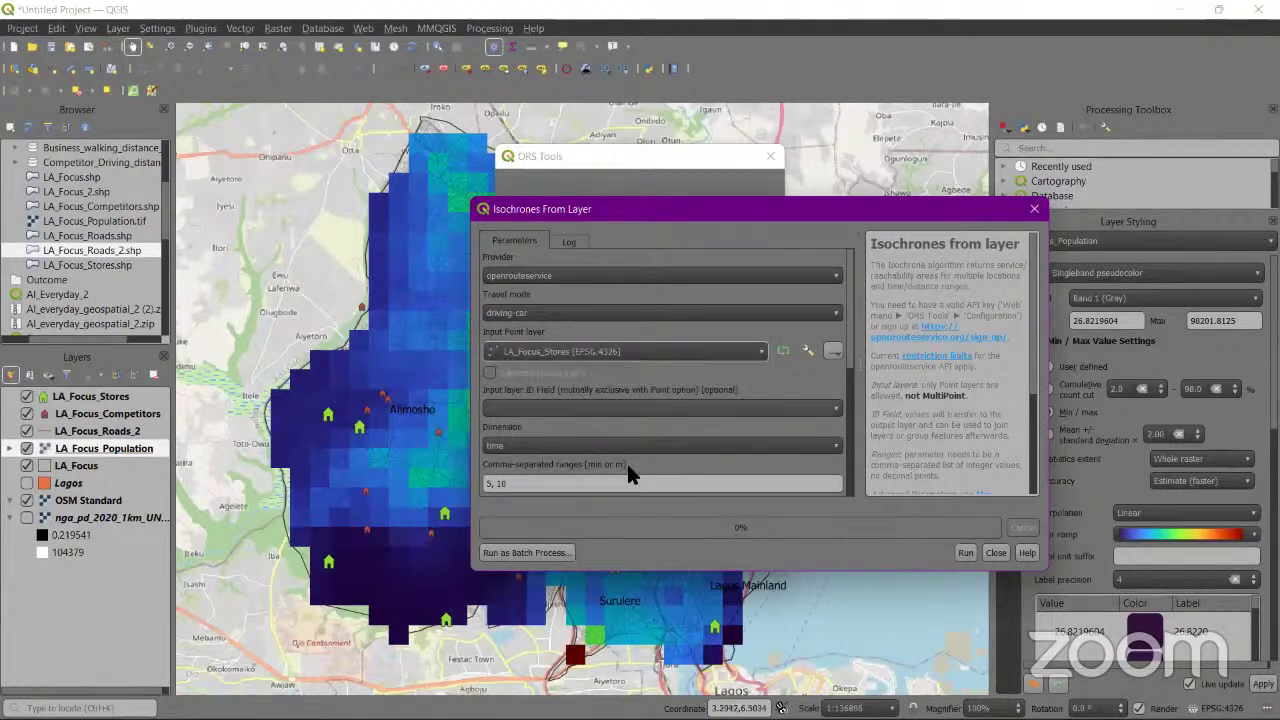
{"action": "left_click", "coordinate": [834, 410]}
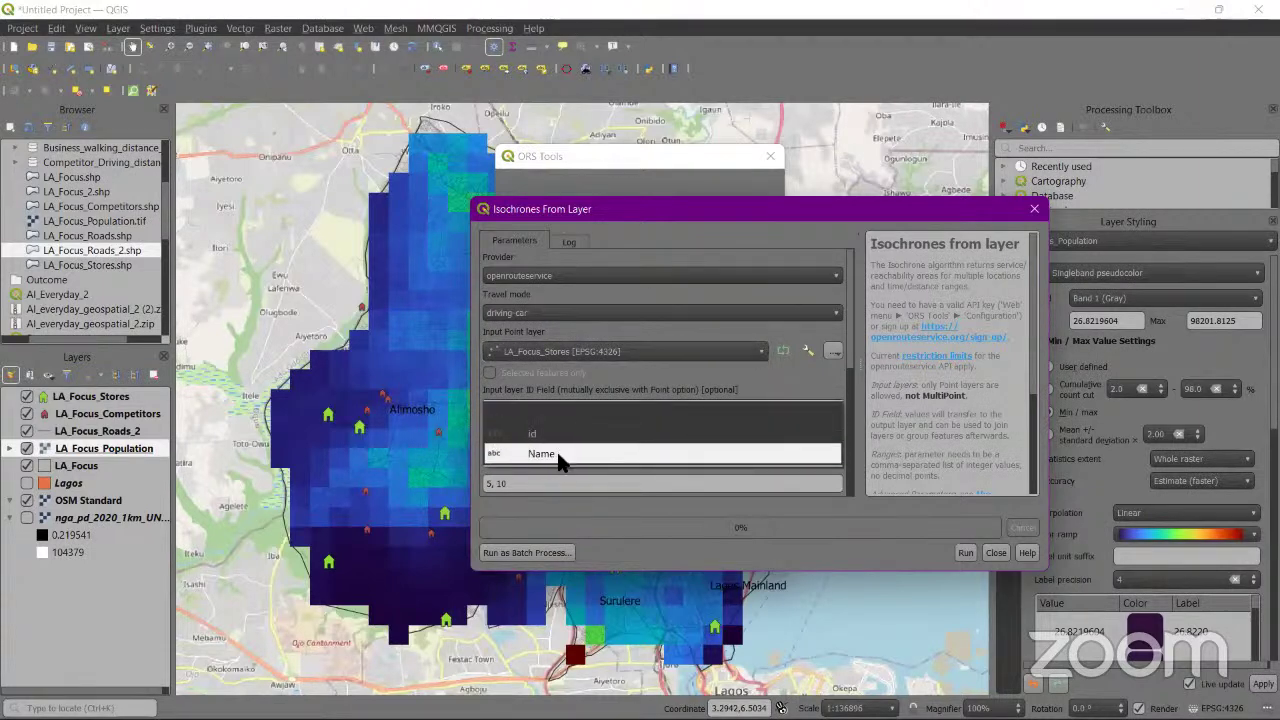
{"action": "left_click", "coordinate": [560, 460]}
- Set the isochrone dimension to time with comma-separated ranges of 3, 5 minutes
{"action": "scroll", "coordinate": [850, 414], "scroll_direction": "down", "scroll_amount": 1}
{"action": "scroll", "coordinate": [857, 414], "scroll_direction": "down", "scroll_amount": 2}
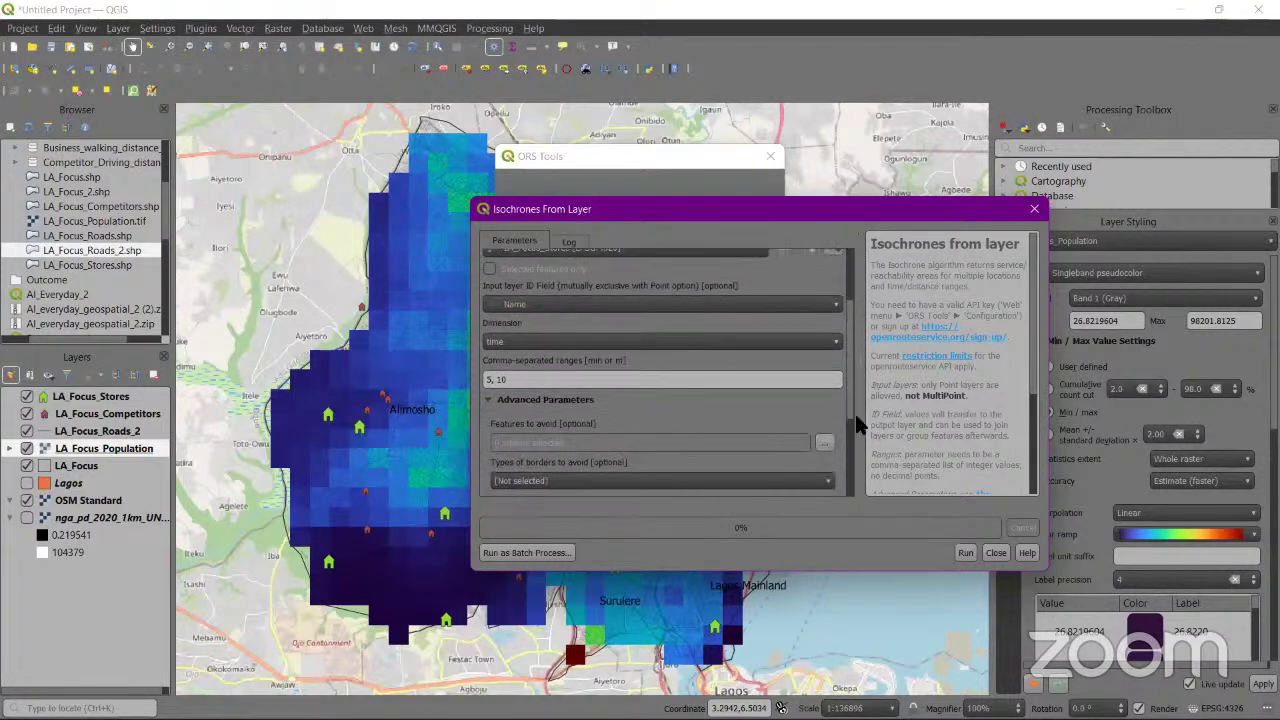
{"action": "left_click", "coordinate": [836, 342]}
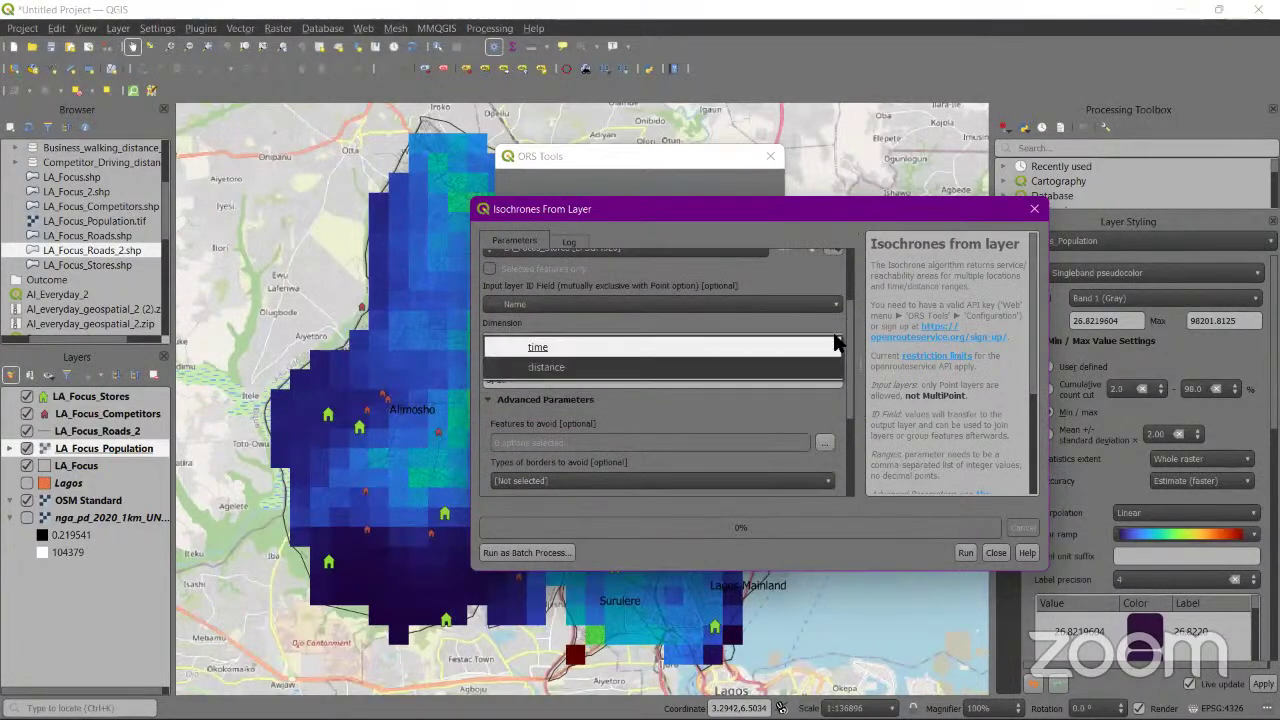
{"action": "left_click", "coordinate": [576, 354]}
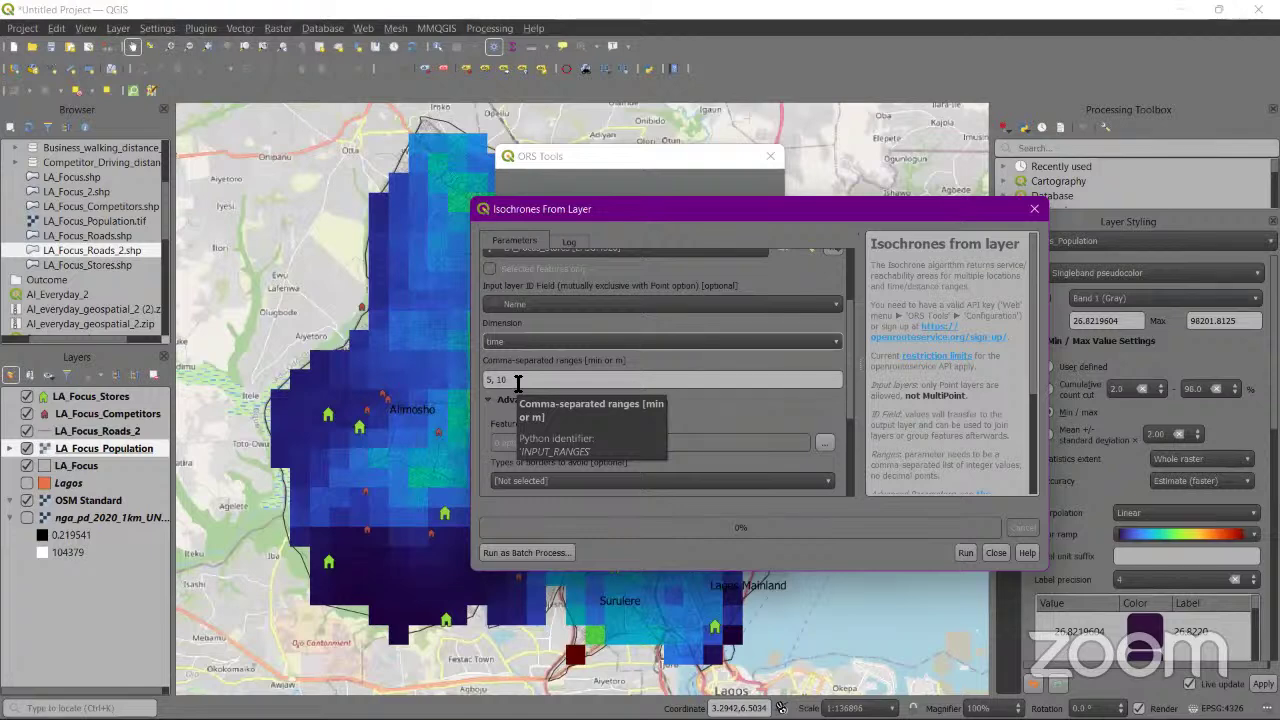
{"action": "left_click_drag", "start_coordinate": [518, 383], "coordinate": [470, 381]}
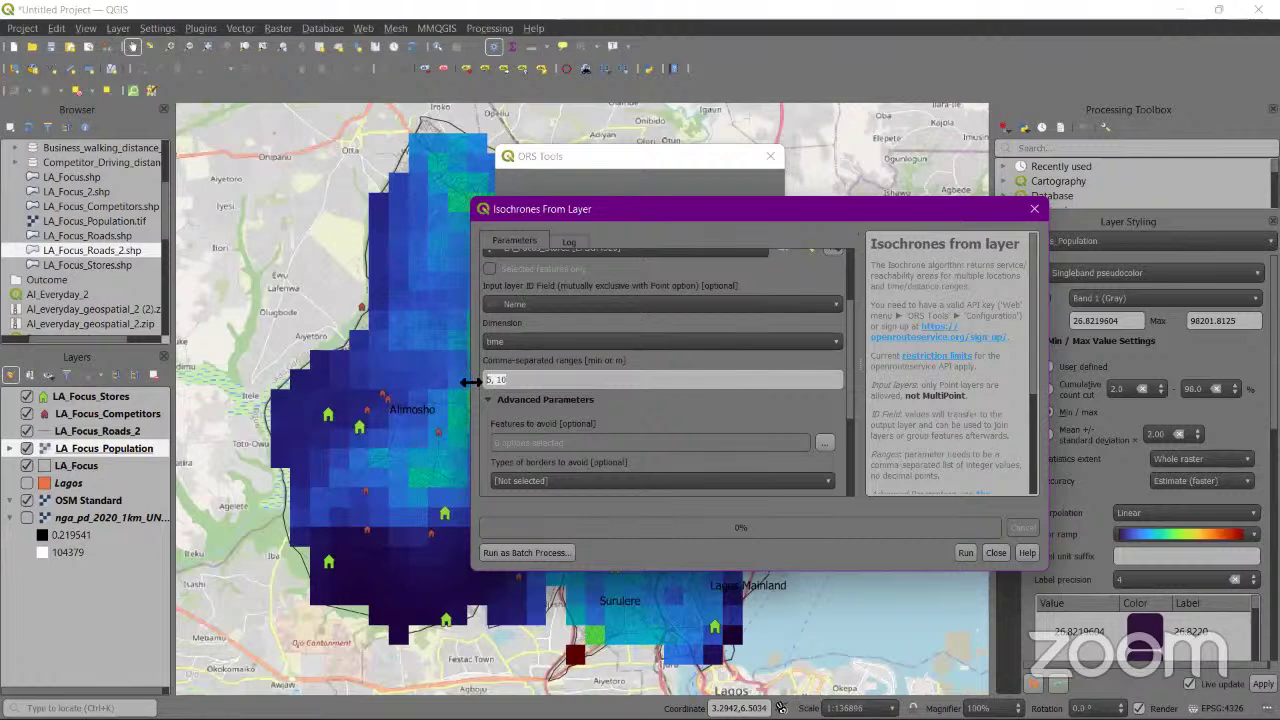
{"action": "type", "text": "3, 5"}
- Set the isochrones output to save as the GeoPackage LA_Store_Driving_Distance in the Focus_Data New folder
{"action": "left_click_drag", "start_coordinate": [855, 425], "coordinate": [852, 489]}
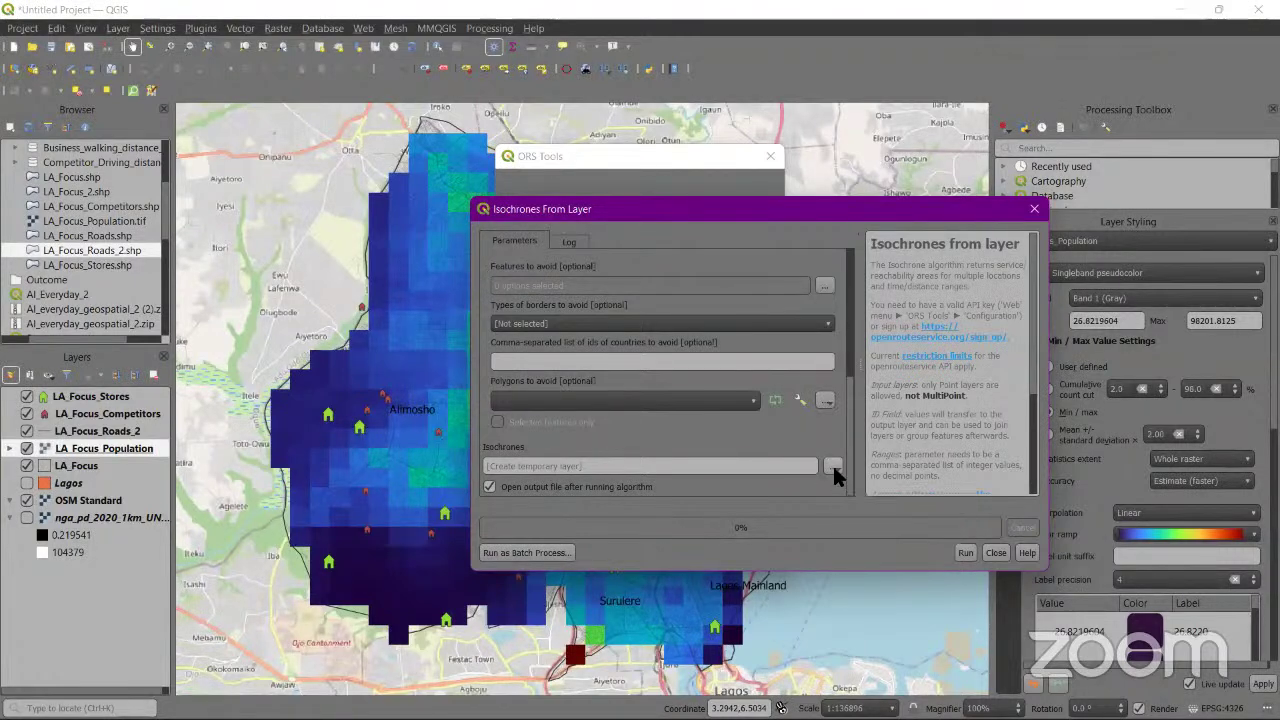
{"action": "left_click", "coordinate": [832, 463]}
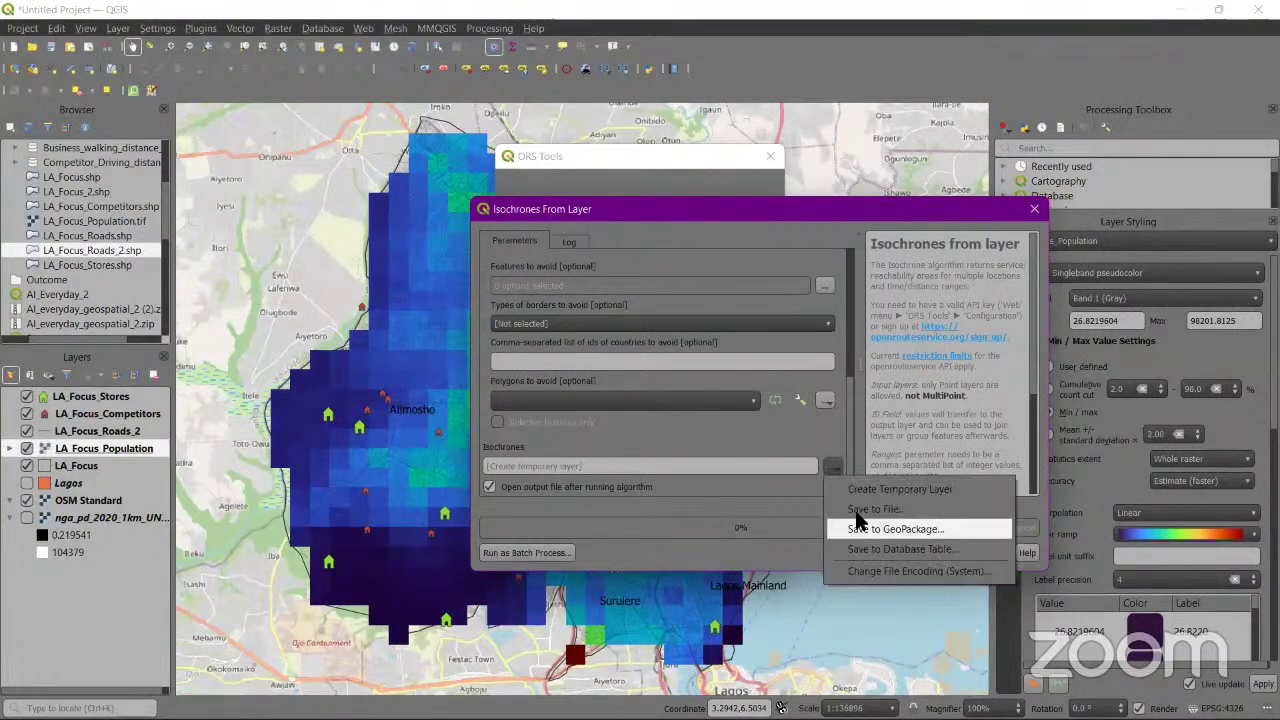
{"action": "left_click", "coordinate": [860, 512]}
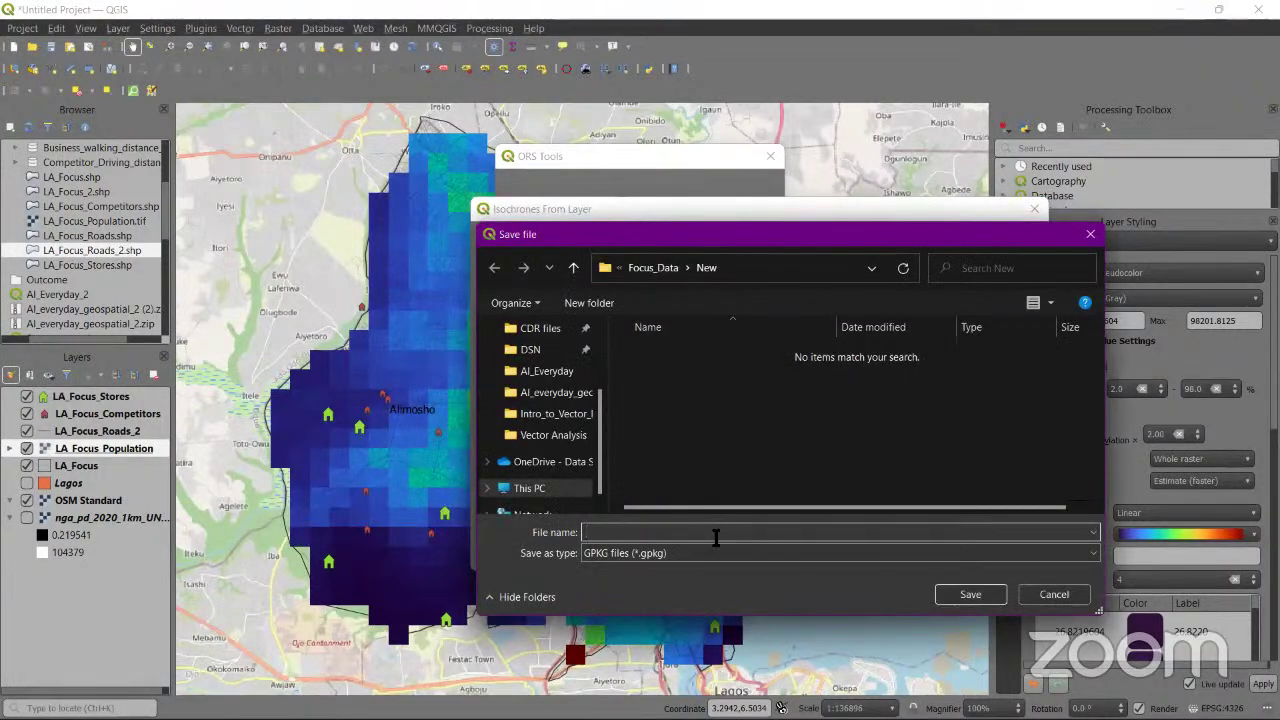
{"action": "type", "text": "LA_"}
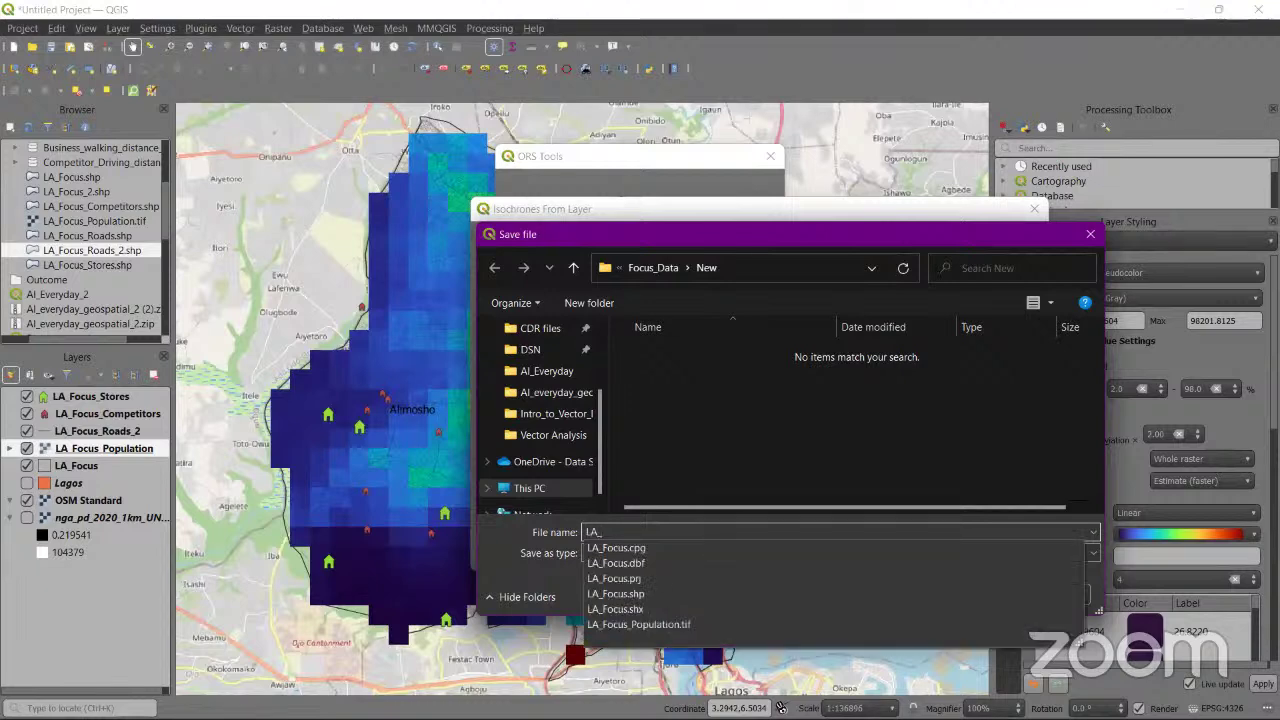
{"action": "type", "text": "Store_Dri"}
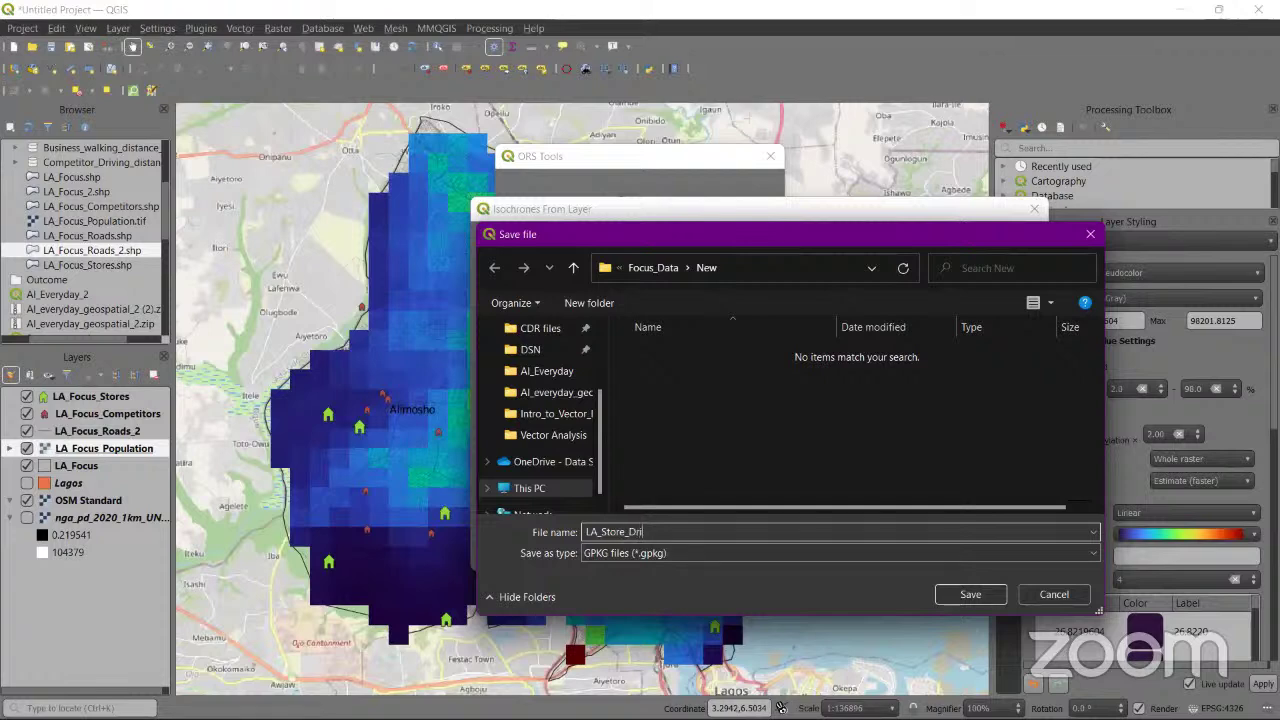
{"action": "type", "text": "ving_Distance"}
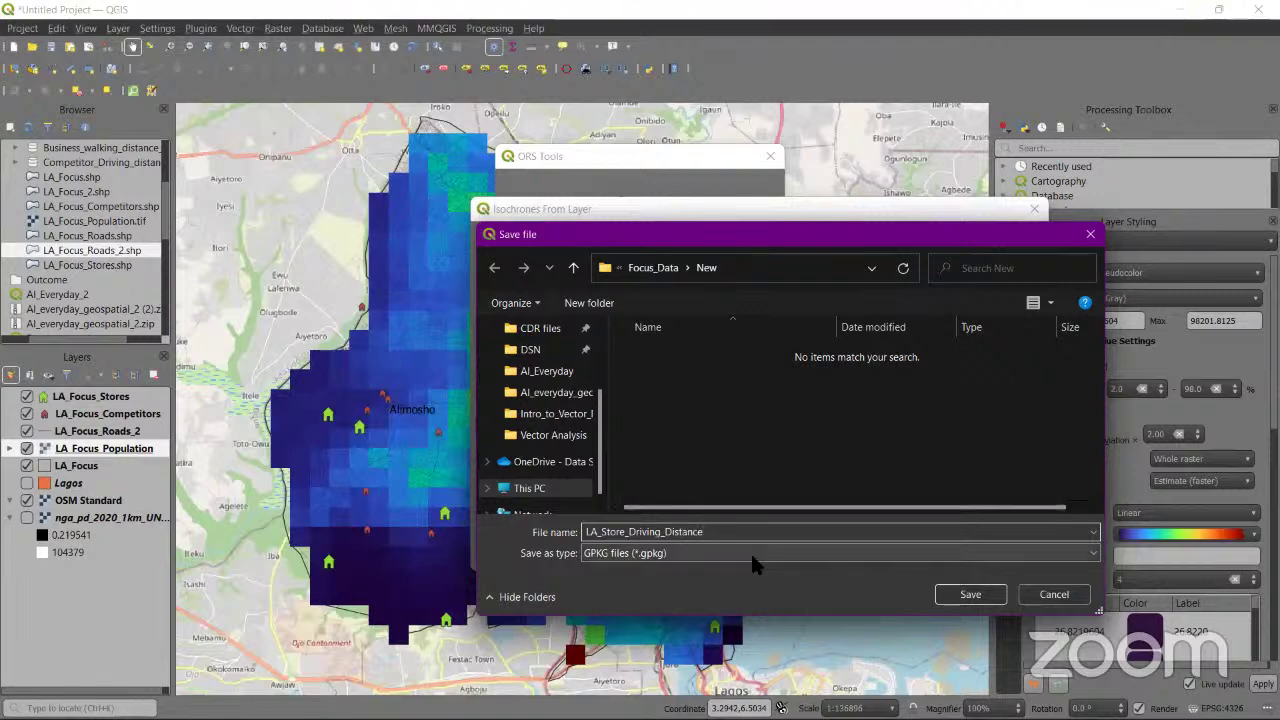
{"action": "left_click", "coordinate": [750, 551]}
{"action": "left_click", "coordinate": [752, 558]}
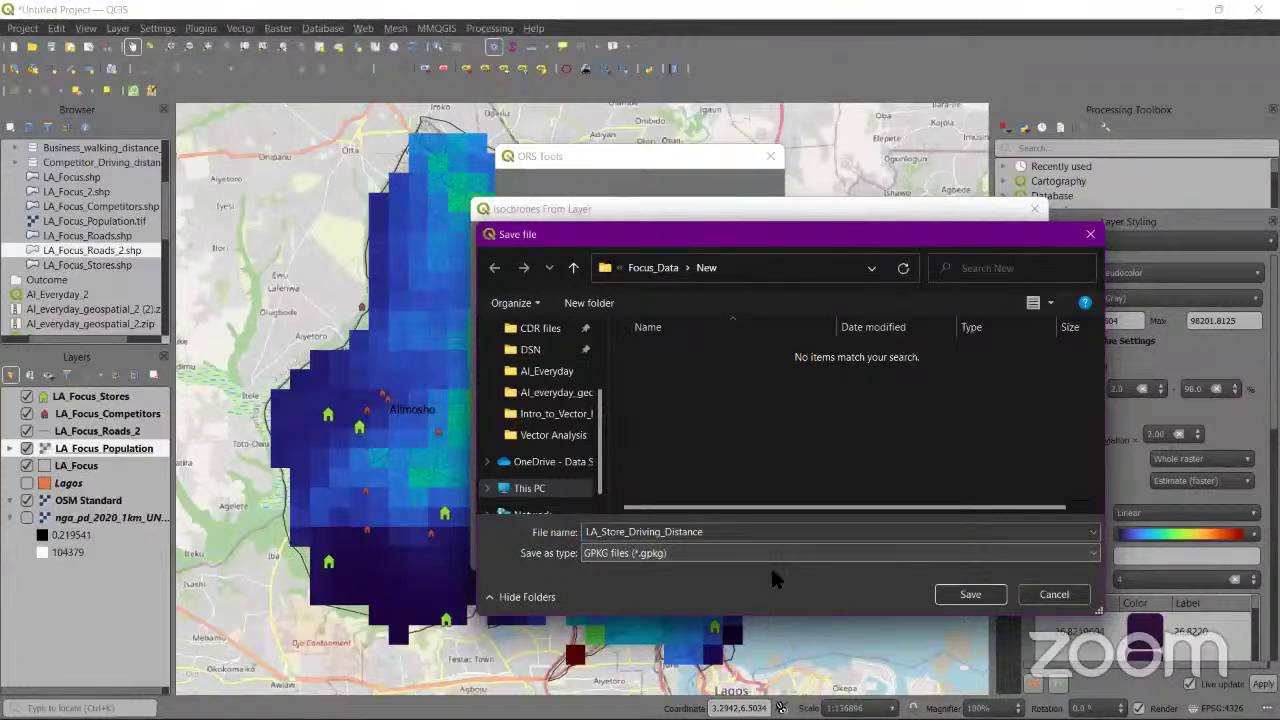
{"action": "left_click", "coordinate": [970, 594]}
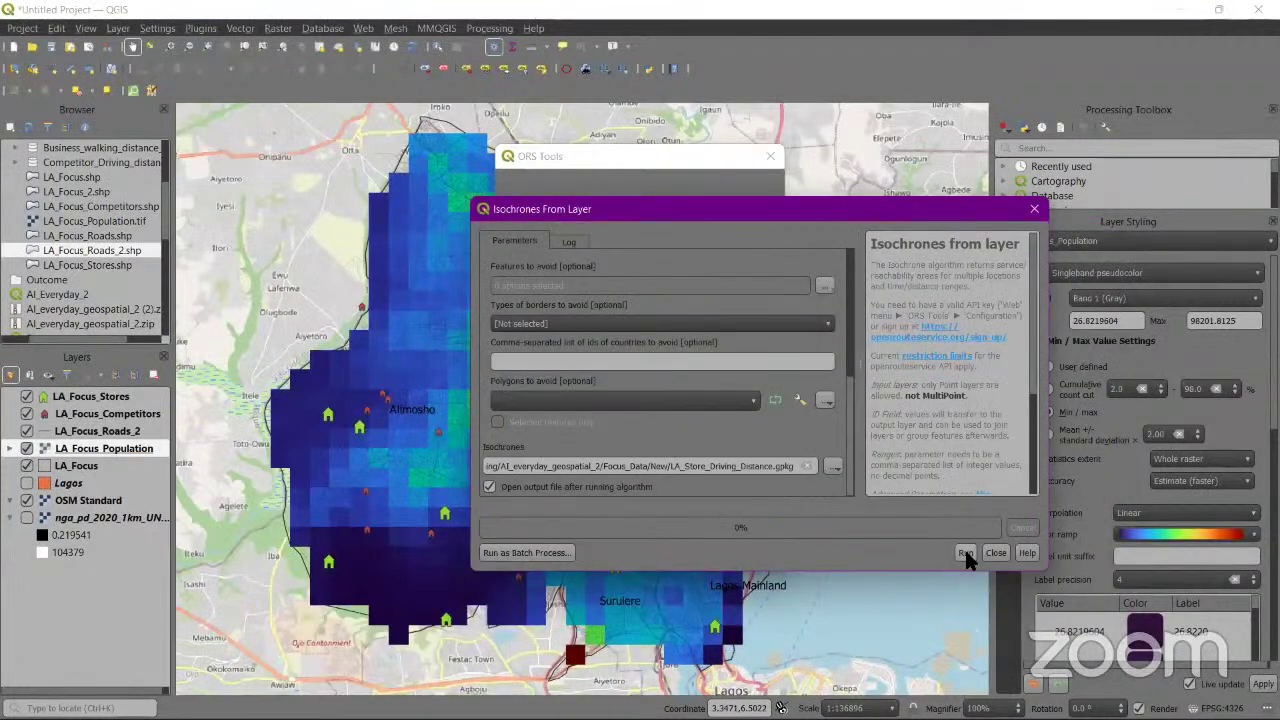
- Run the Isochrones from Layer algorithm and close its dialog and the ORS Tools window
{"action": "left_click", "coordinate": [964, 552]}
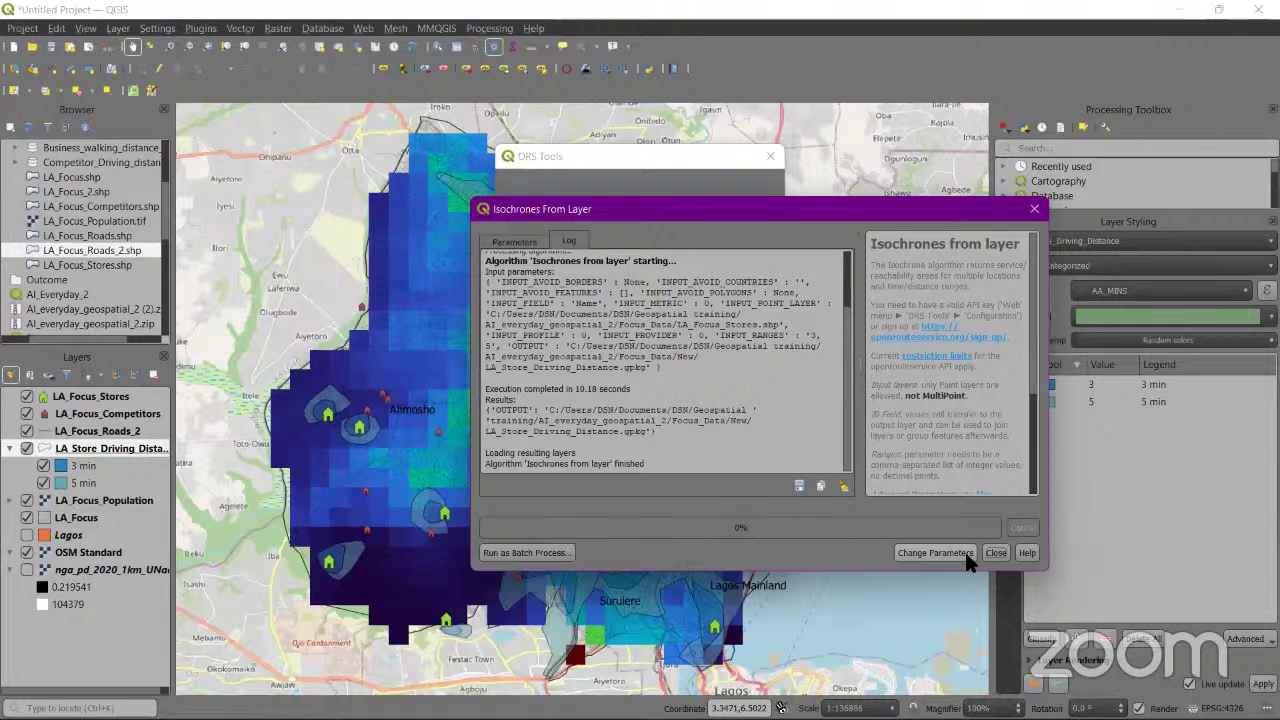
{"action": "left_click", "coordinate": [996, 552]}
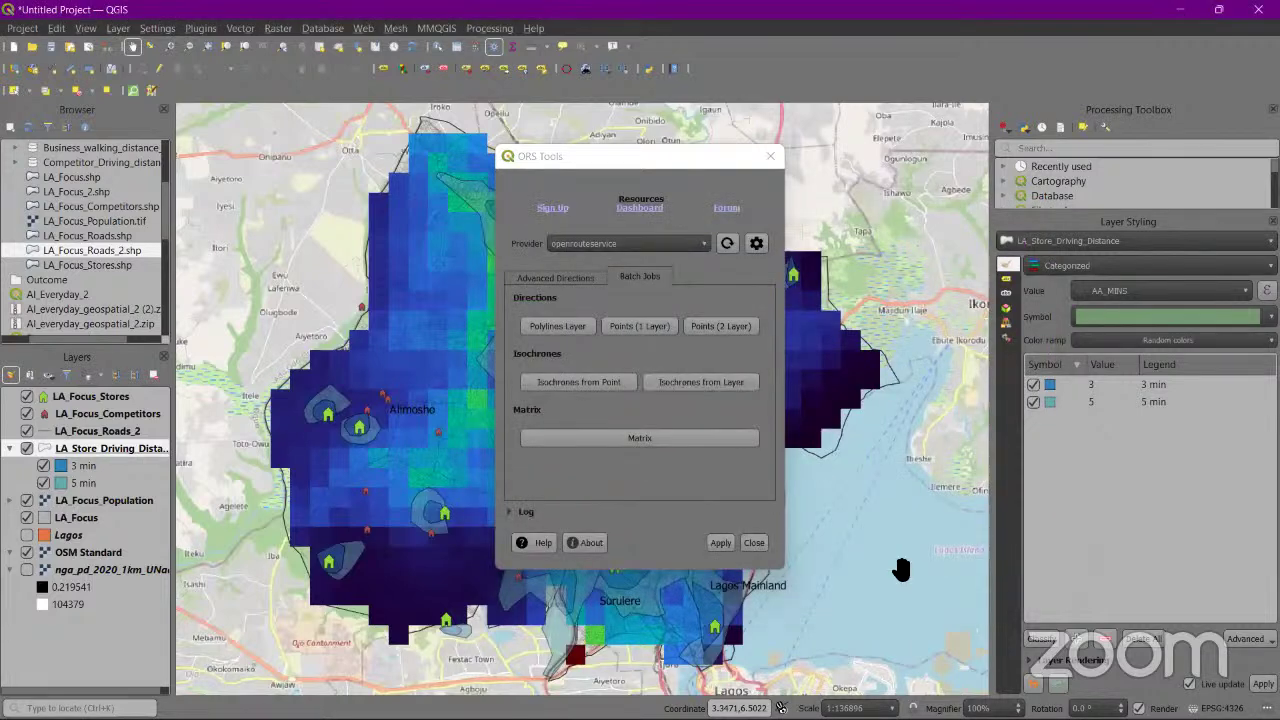
{"action": "left_click", "coordinate": [750, 543]}
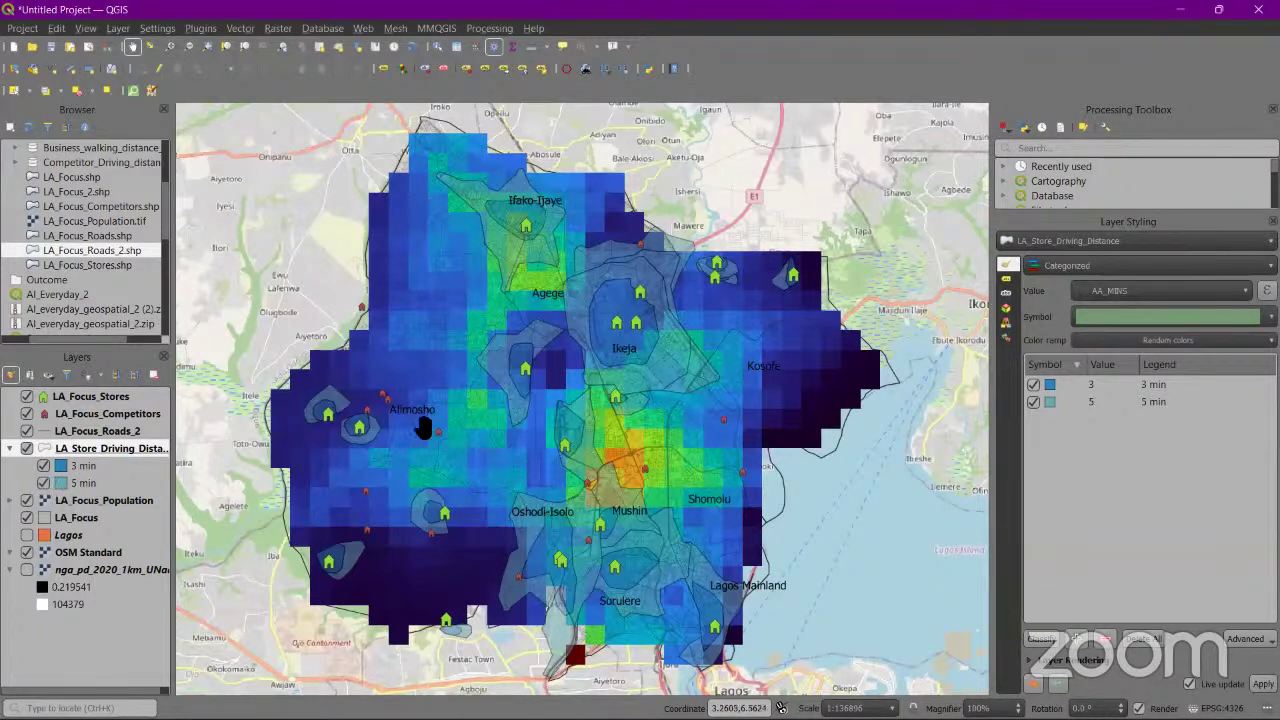
- Compare the store isochrones on the map by hiding the 5 min class, restoring it and hiding the 3 min class
{"action": "left_click", "coordinate": [82, 481]}
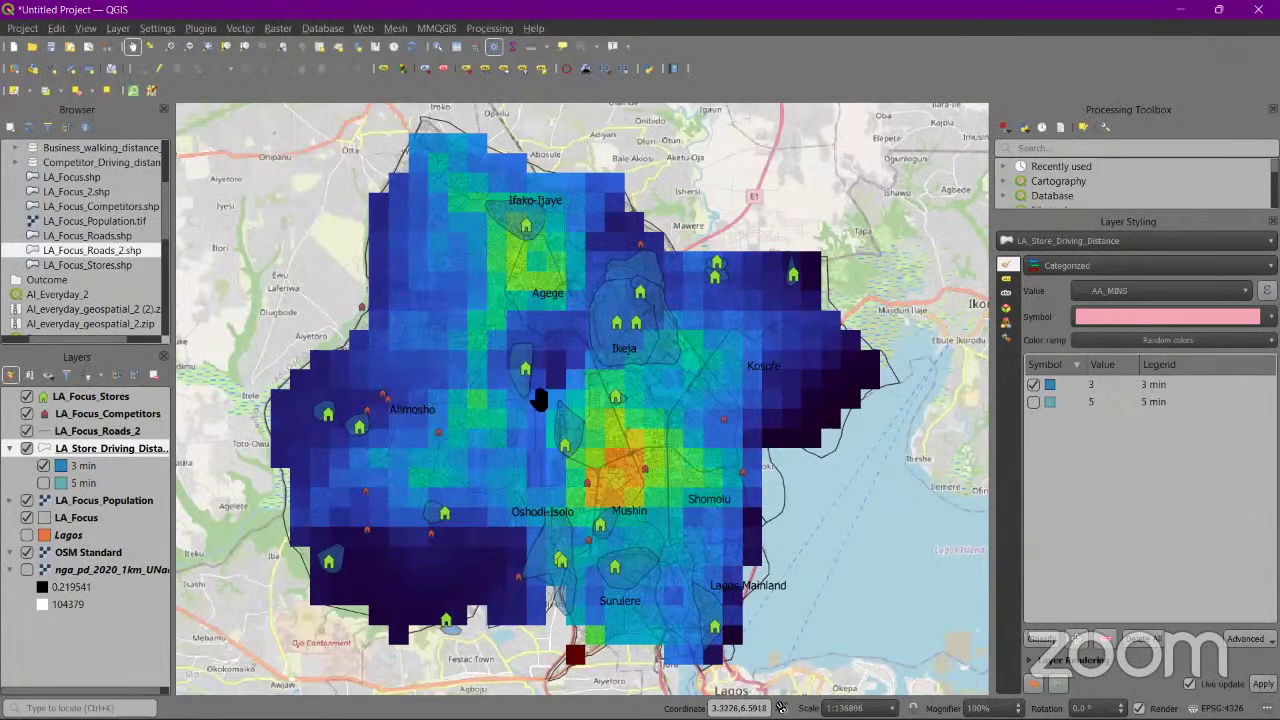
{"action": "left_click", "coordinate": [43, 483]}
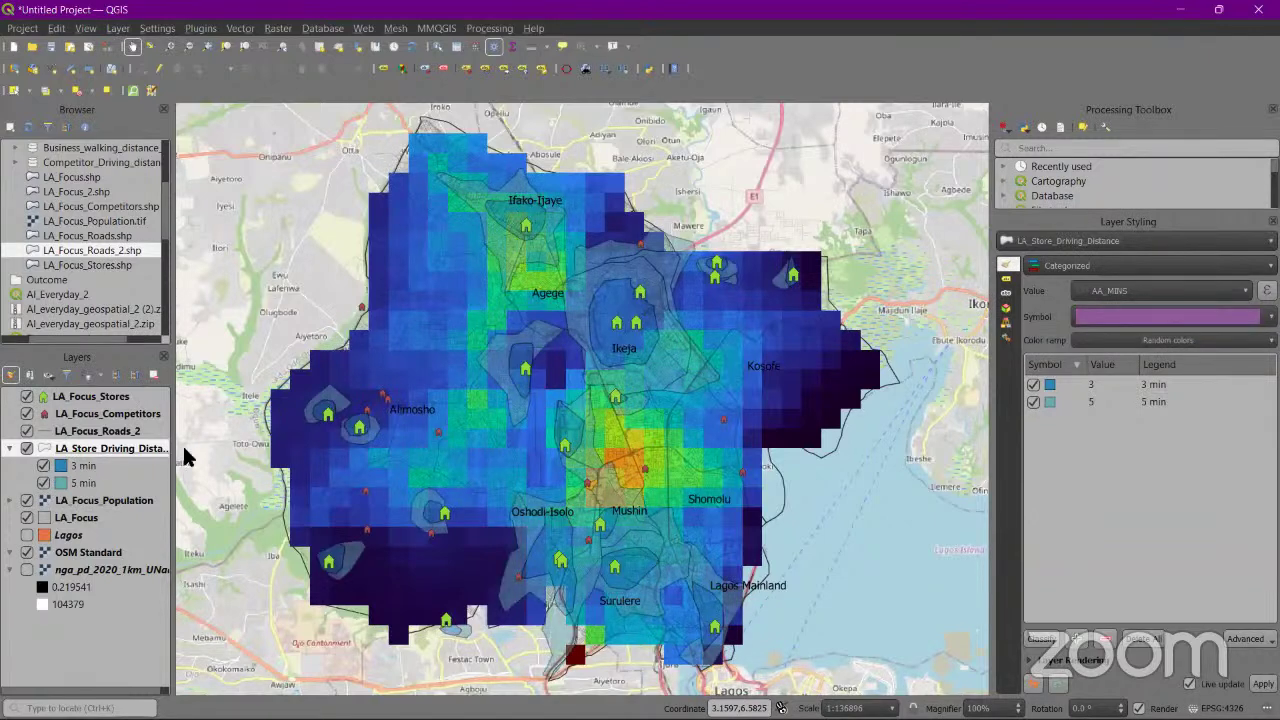
{"action": "left_click", "coordinate": [43, 466]}
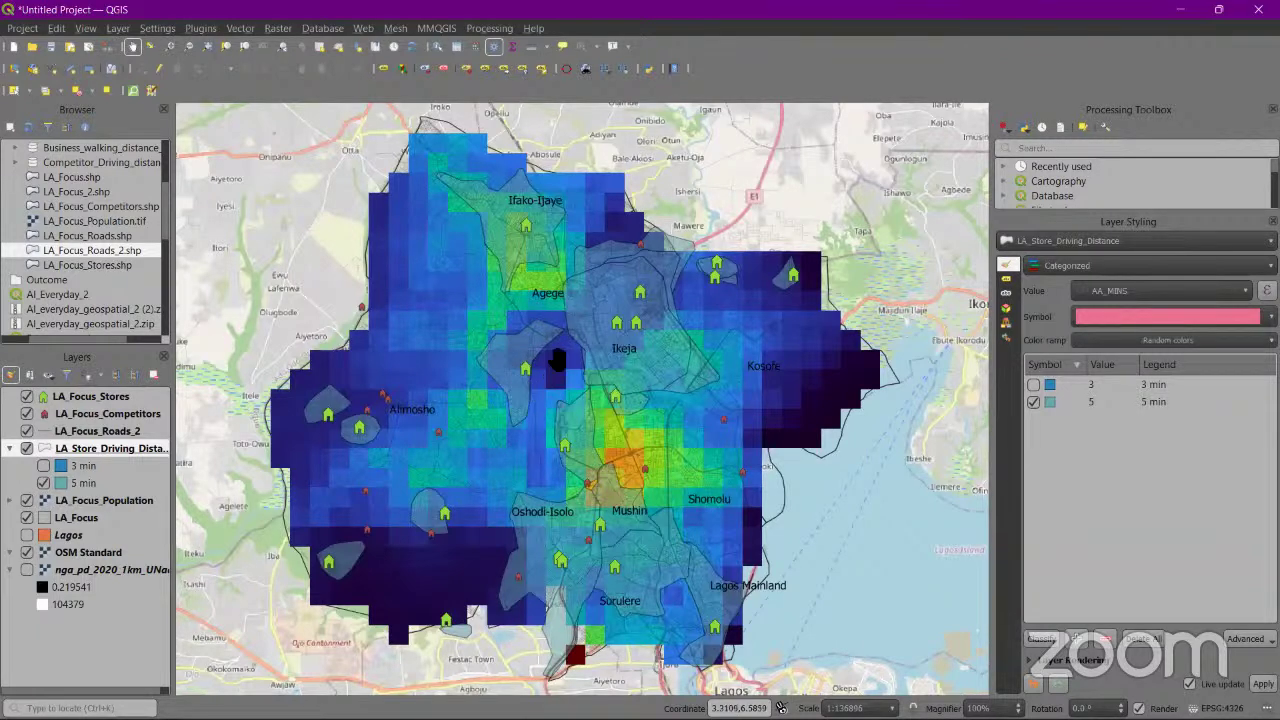
- Examine the LA_Store_Driving_Distance attribute table in table view, highlighting the 5-minute and 3-minute B0 polygons in turn, and minimize it
{"action": "right_click", "coordinate": [107, 450]}
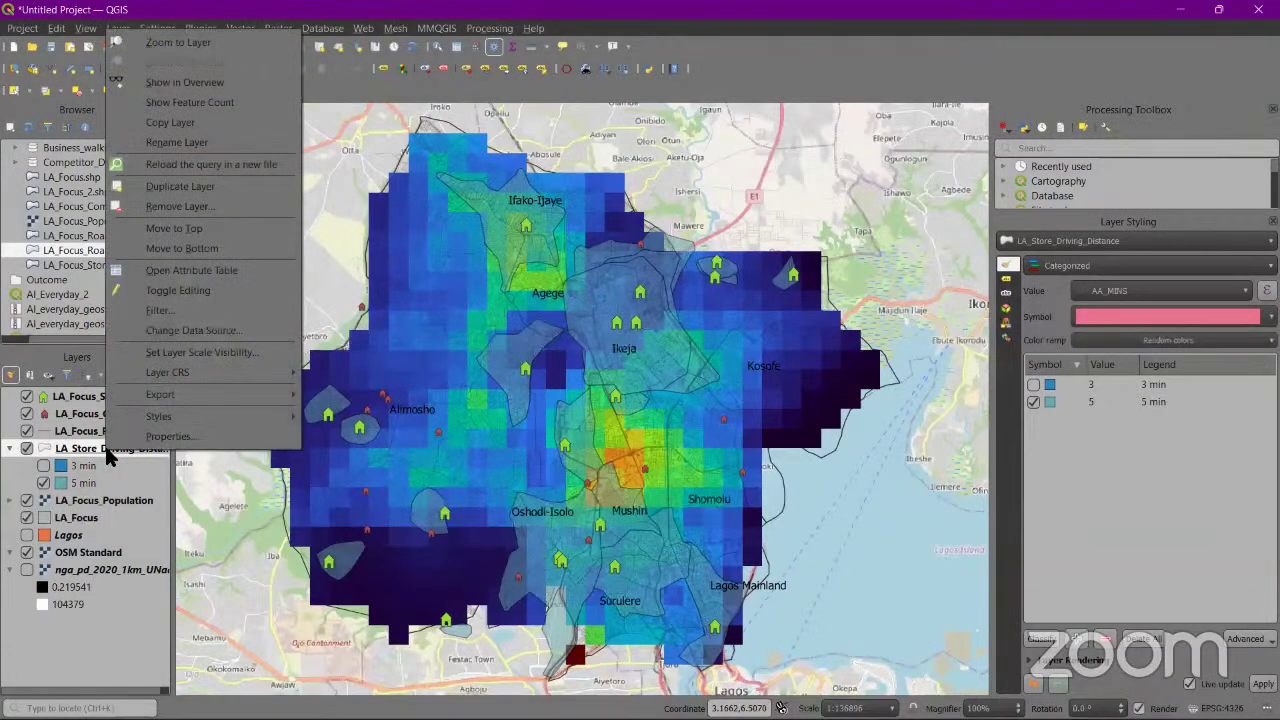
{"action": "left_click", "coordinate": [171, 271]}
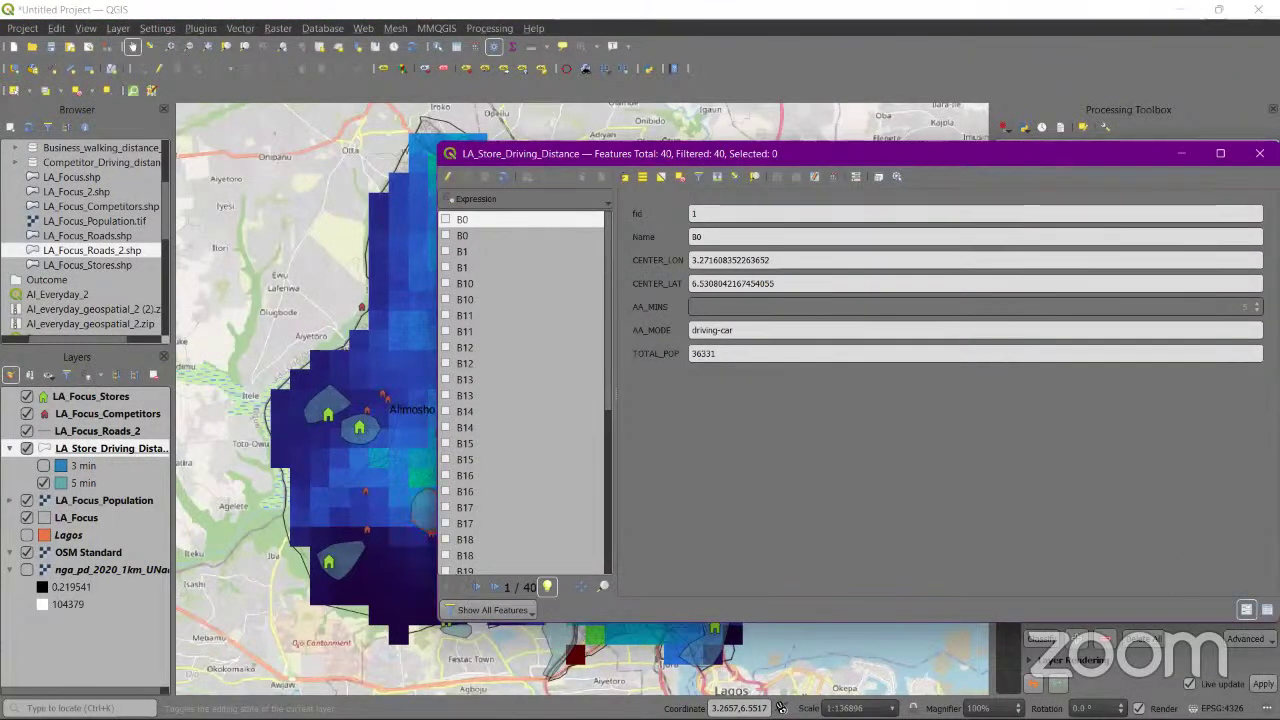
{"action": "left_click", "coordinate": [1267, 609]}
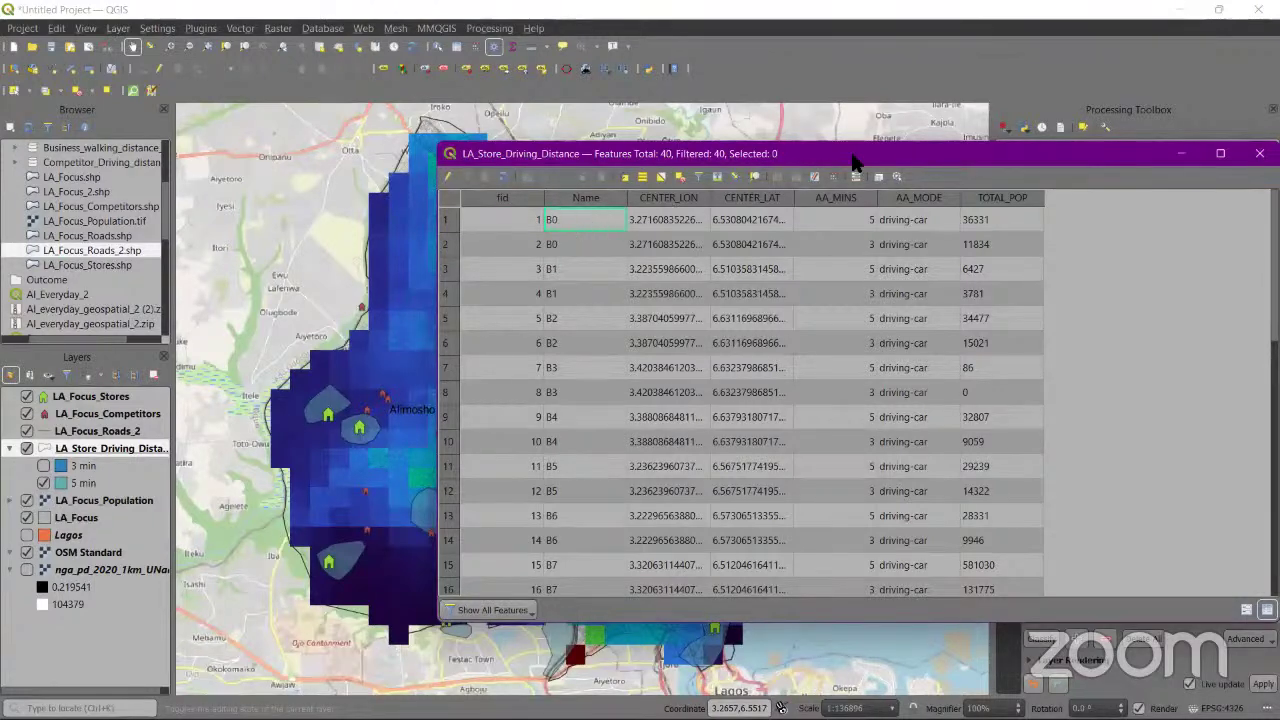
{"action": "mouse_move", "coordinate": [838, 150]}
{"action": "left_mouse_down"}
{"action": "mouse_move", "coordinate": [573, 134]}
{"action": "mouse_move", "coordinate": [563, 150]}
{"action": "mouse_move", "coordinate": [856, 151]}
{"action": "left_mouse_up"}
{"action": "left_click", "coordinate": [181, 204]}
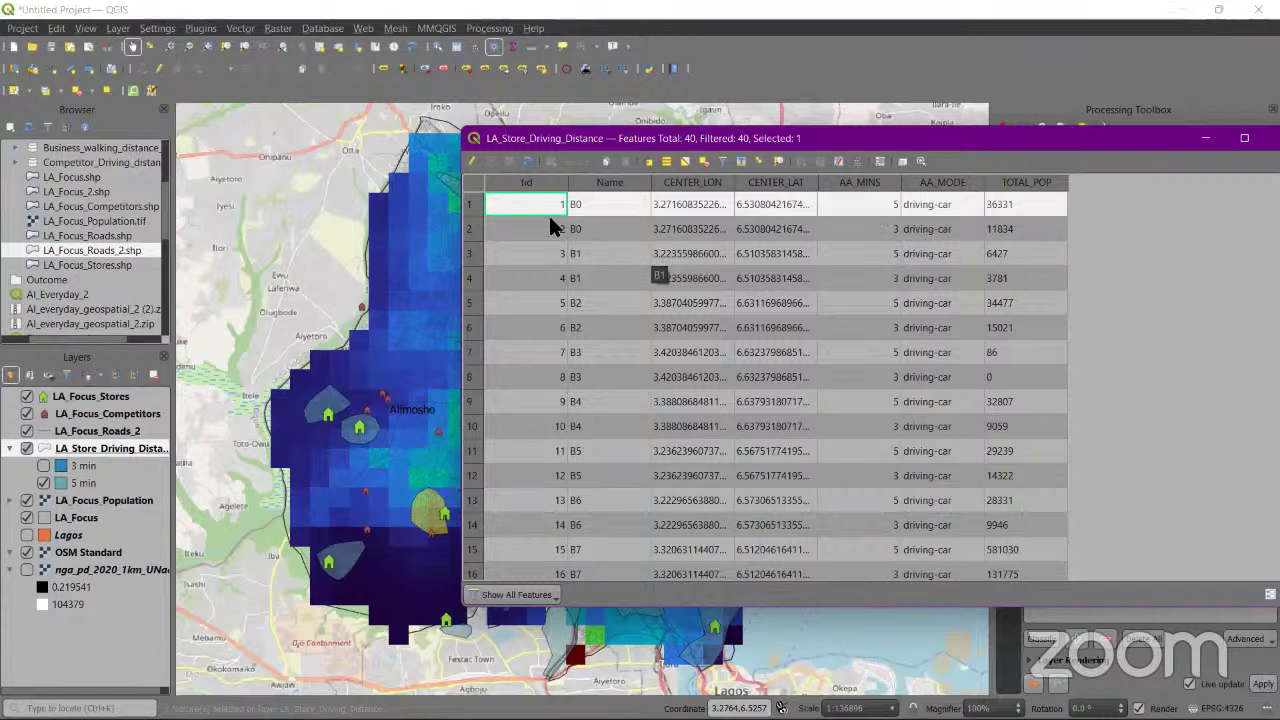
{"action": "left_click", "coordinate": [472, 229]}
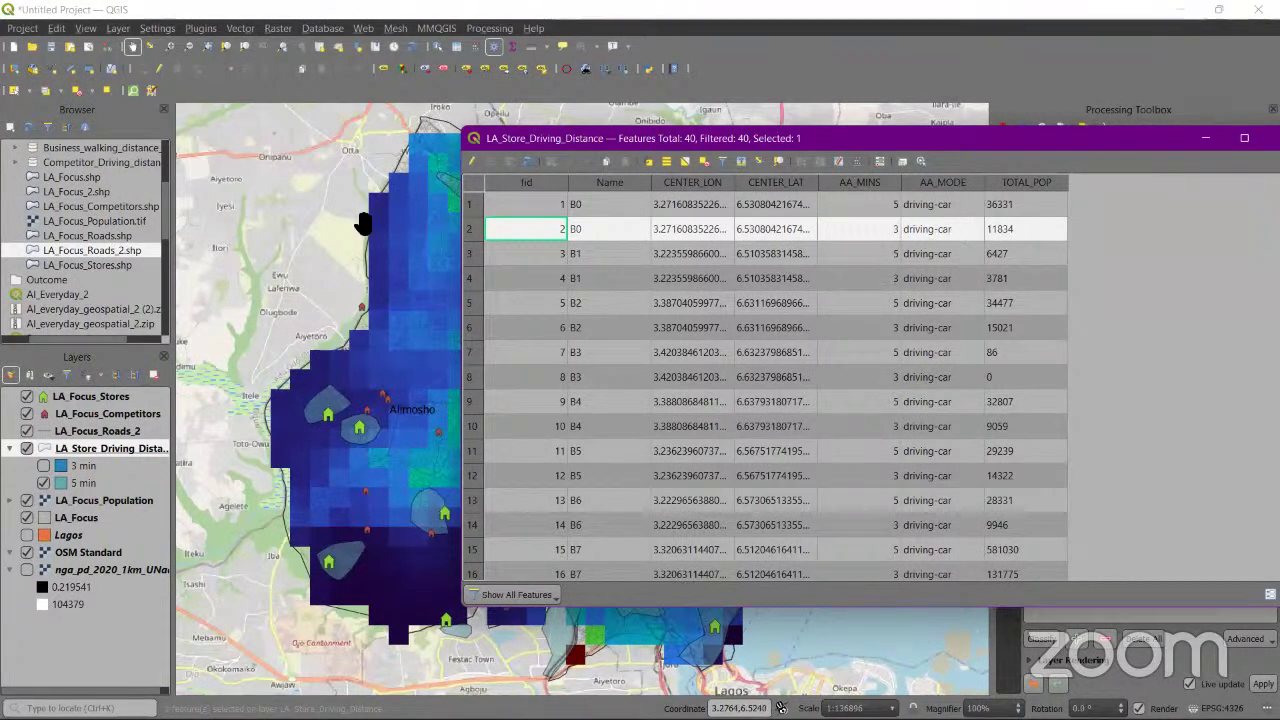
{"action": "left_click", "coordinate": [470, 204]}
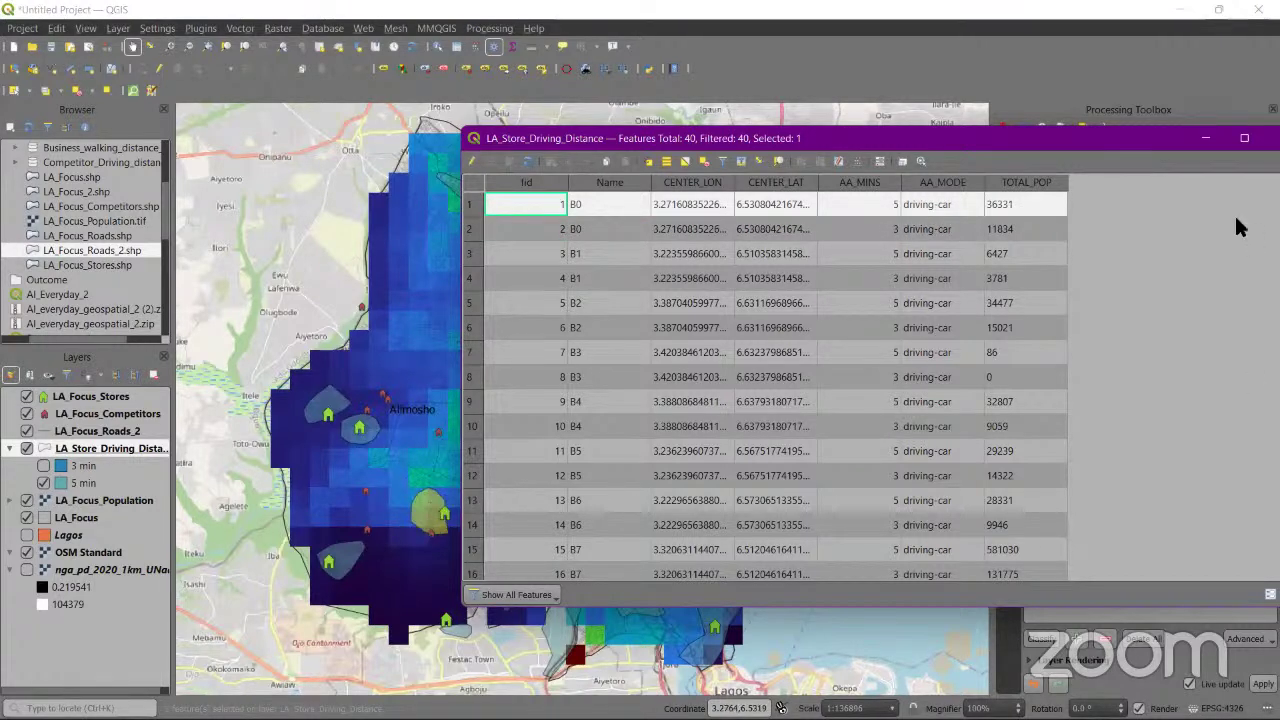
{"action": "left_click", "coordinate": [1205, 138]}
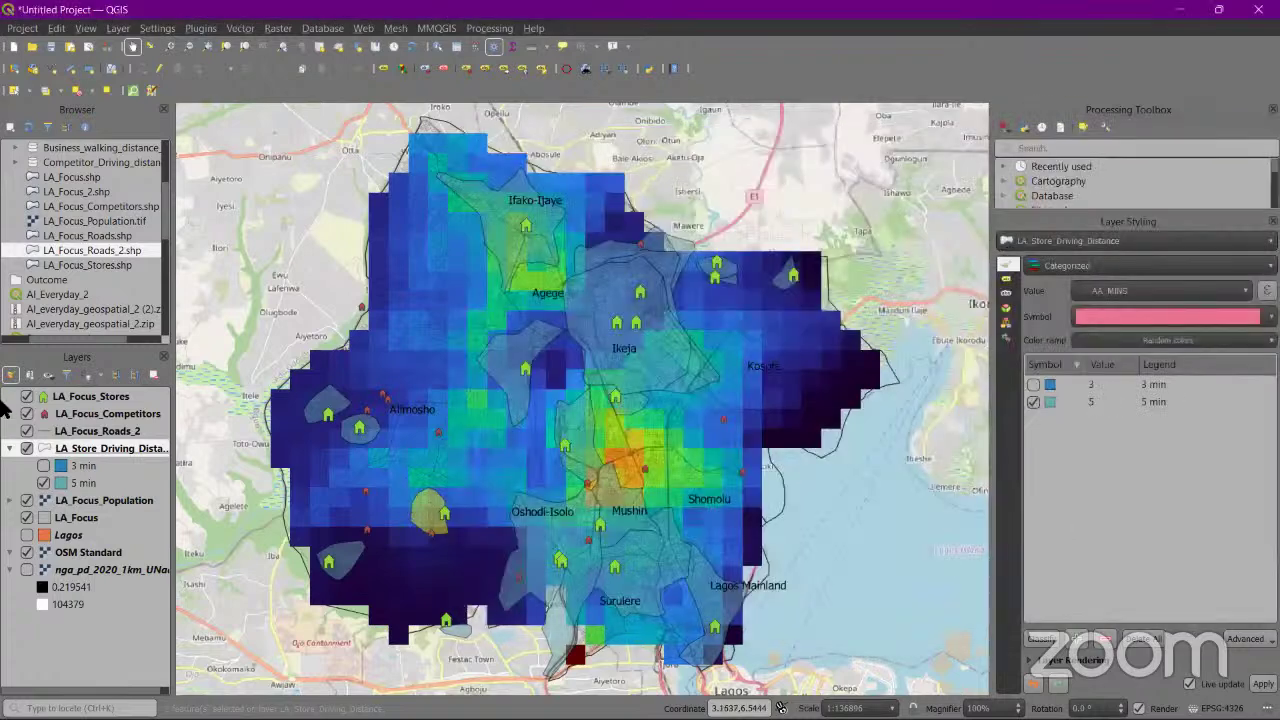
- Show the 3 min class again and keep the LA_Store_Driving_Distance layer styled as Categorized by AA_MINS
{"action": "left_click", "coordinate": [43, 466]}
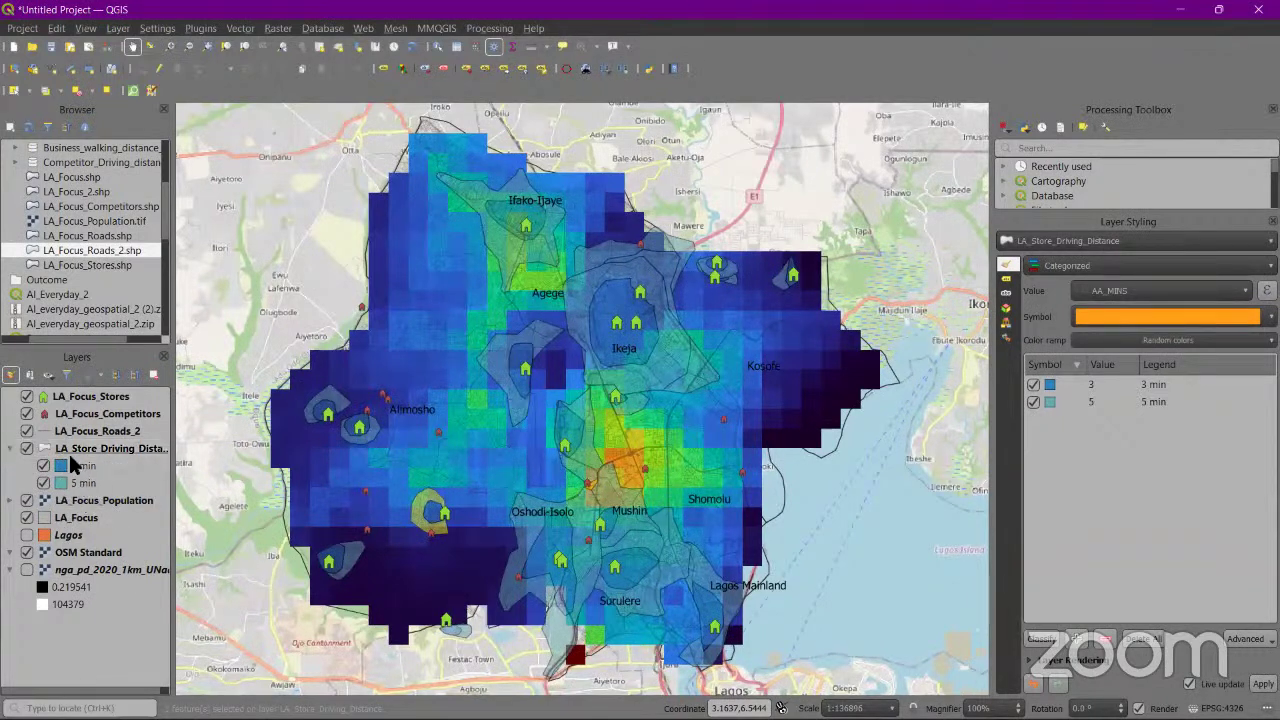
{"action": "left_click", "coordinate": [114, 450]}
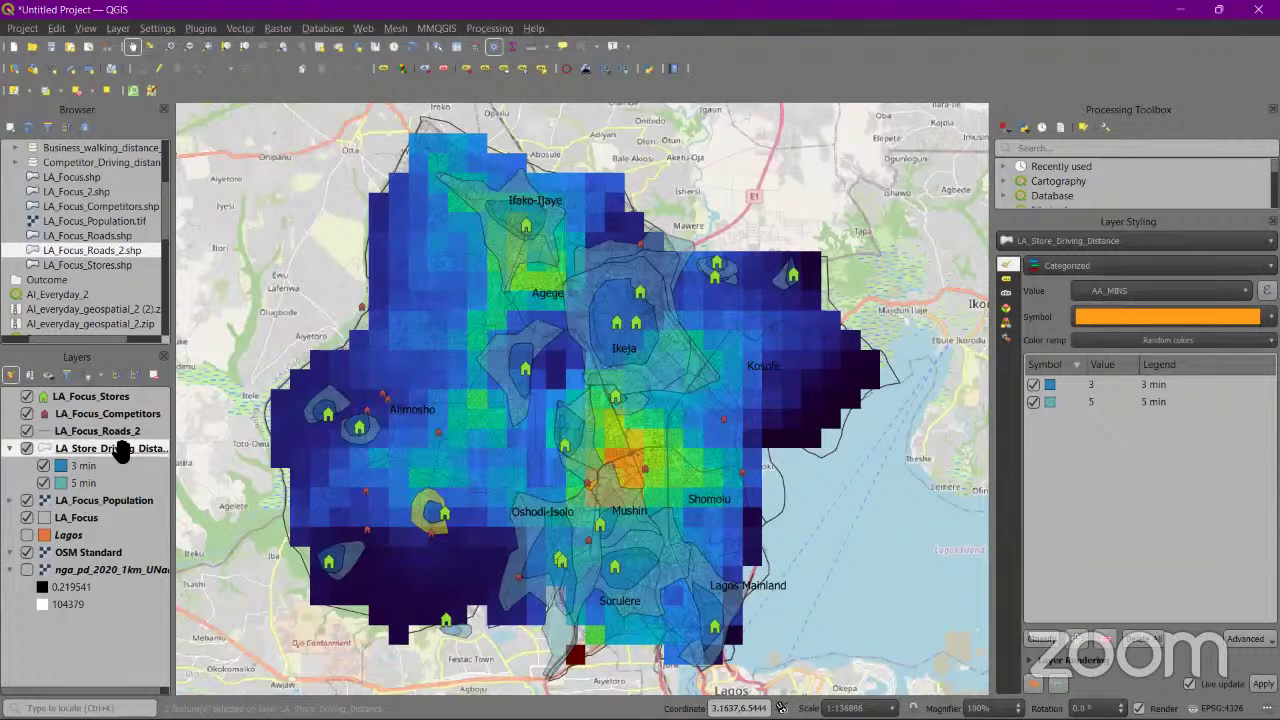
{"action": "left_click", "coordinate": [1103, 264]}
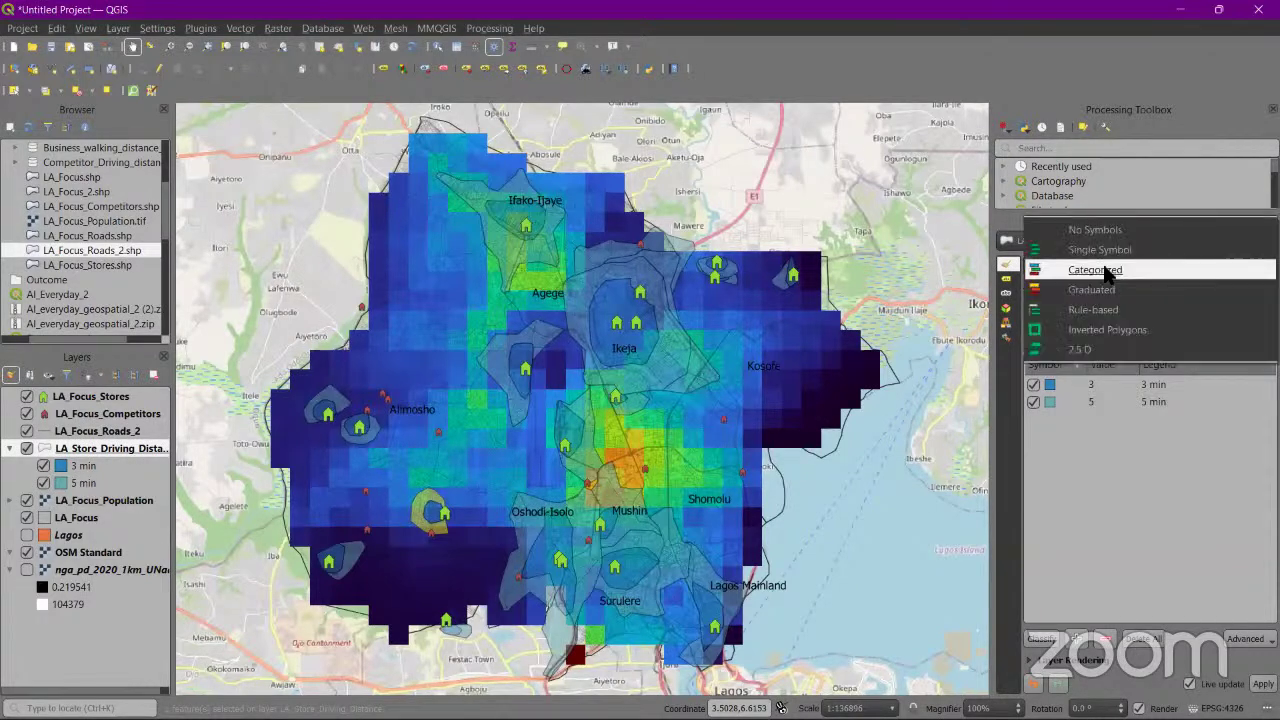
{"action": "left_click", "coordinate": [1108, 272]}
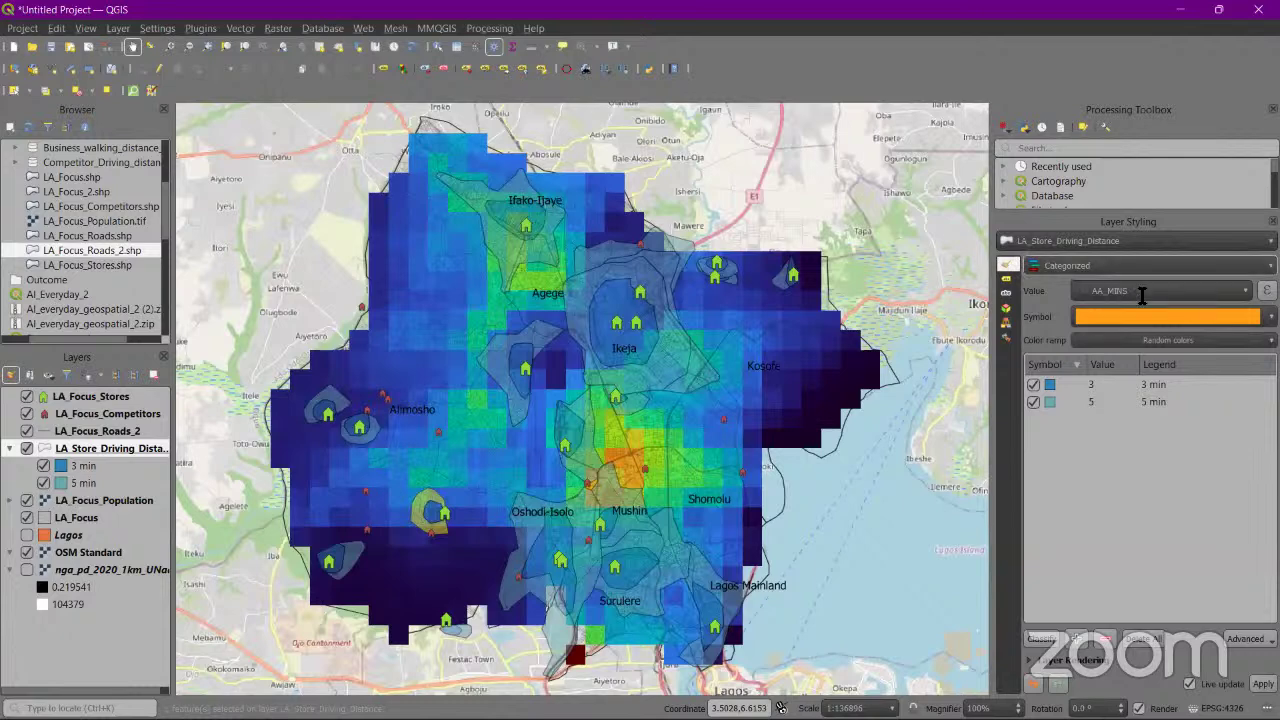
{"action": "left_click", "coordinate": [1244, 291]}
{"action": "left_click", "coordinate": [1245, 291]}
{"action": "left_click", "coordinate": [1246, 293]}
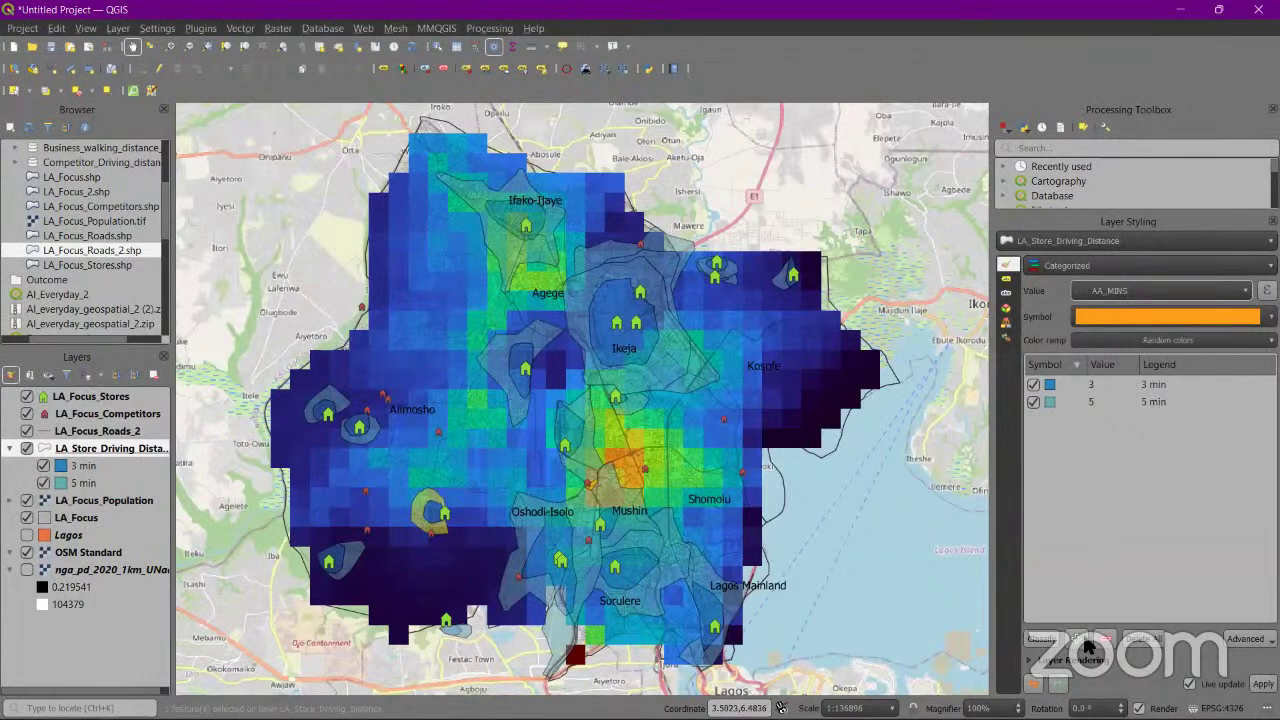
- Reduce the 3 min isochrone symbol's colour opacity to about half and apply the styling
{"action": "left_click", "coordinate": [1088, 381]}
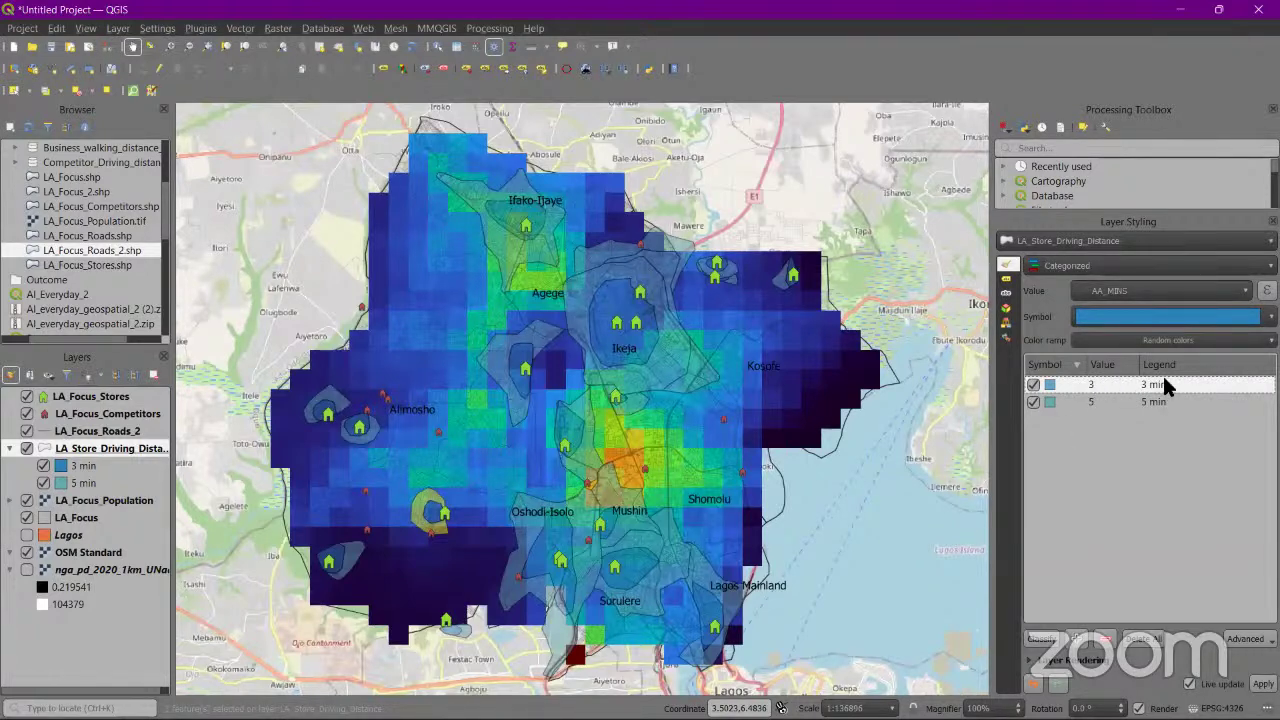
{"action": "left_click", "coordinate": [1271, 317]}
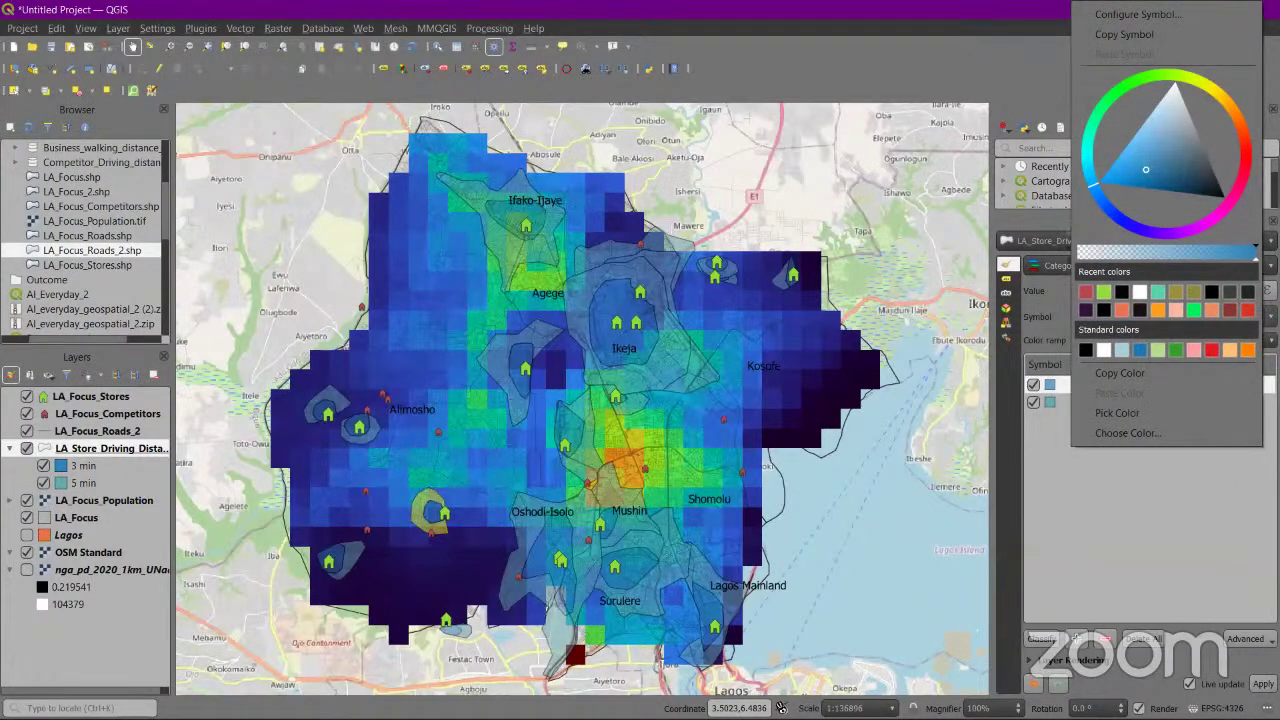
{"action": "left_click_drag", "start_coordinate": [1250, 258], "coordinate": [1164, 259]}
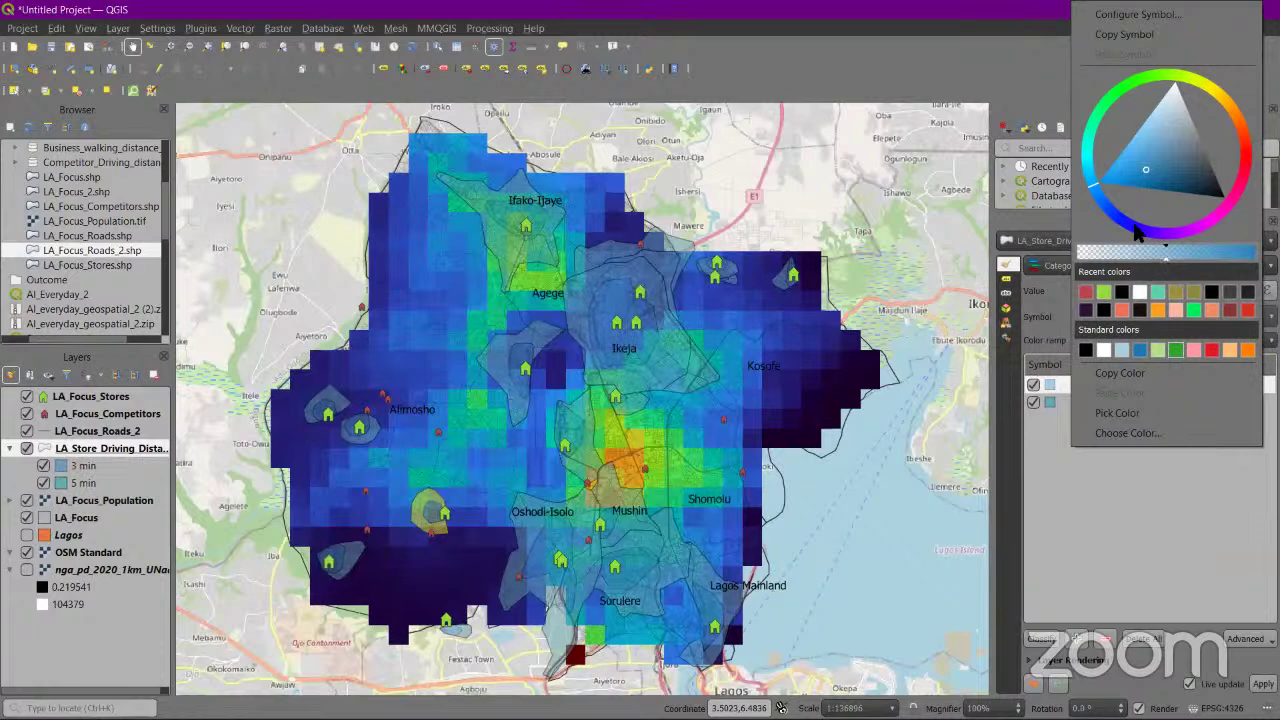
{"action": "left_click", "coordinate": [1090, 545]}
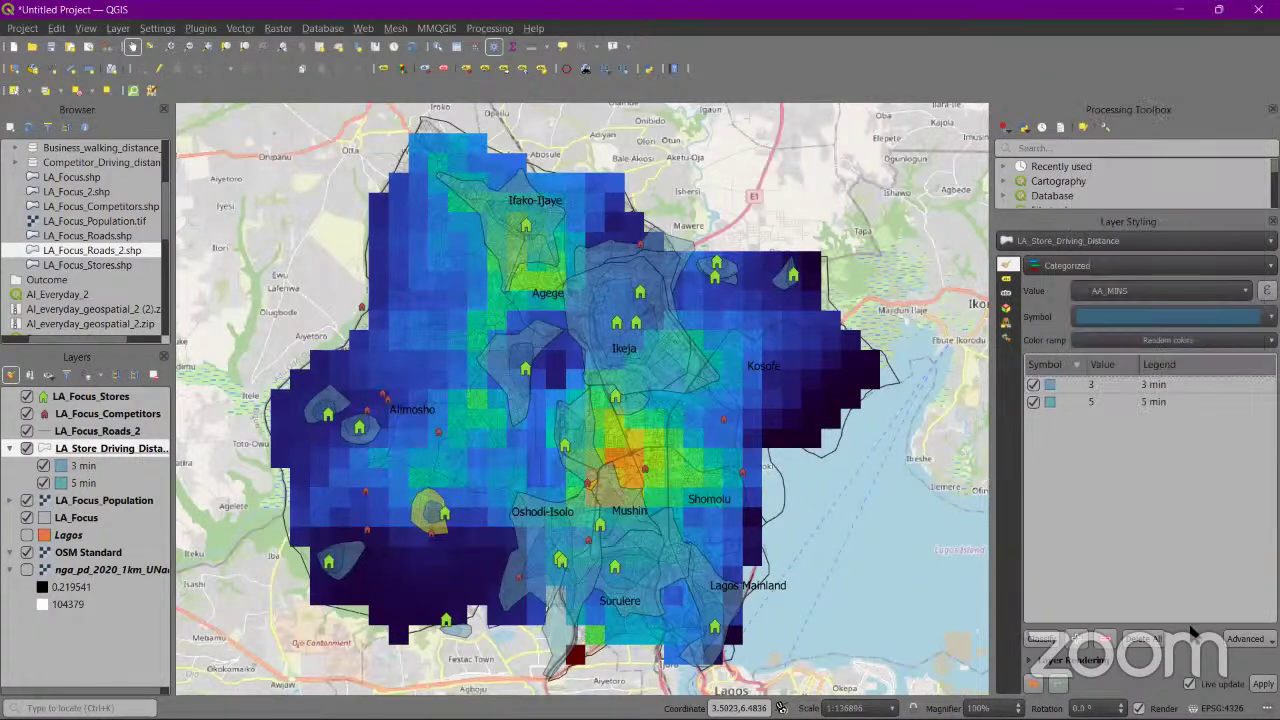
{"action": "left_click", "coordinate": [1262, 684]}
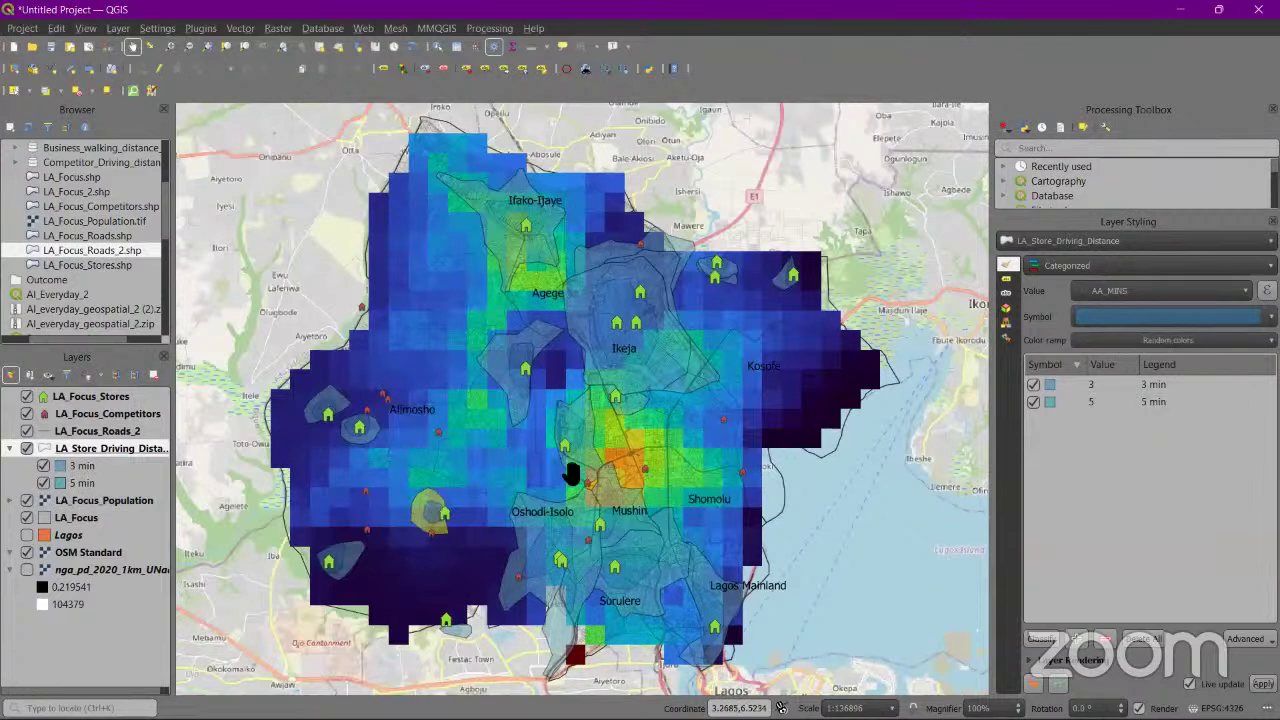
- Select the 3-minute B0 polygon in the attribute table to highlight it on the map, leaving the layer out of edit mode
{"action": "key", "text": "alt+Tab"}
{"action": "left_click", "coordinate": [470, 229]}
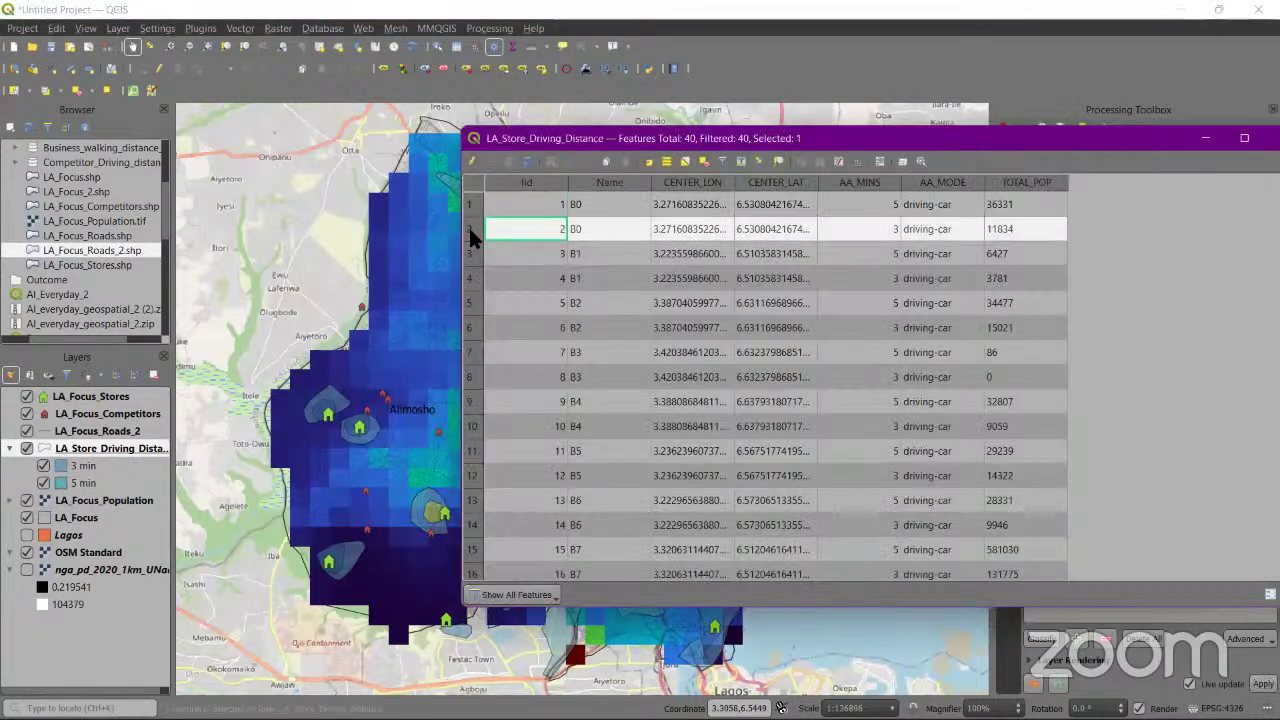
{"action": "left_click", "coordinate": [471, 162]}
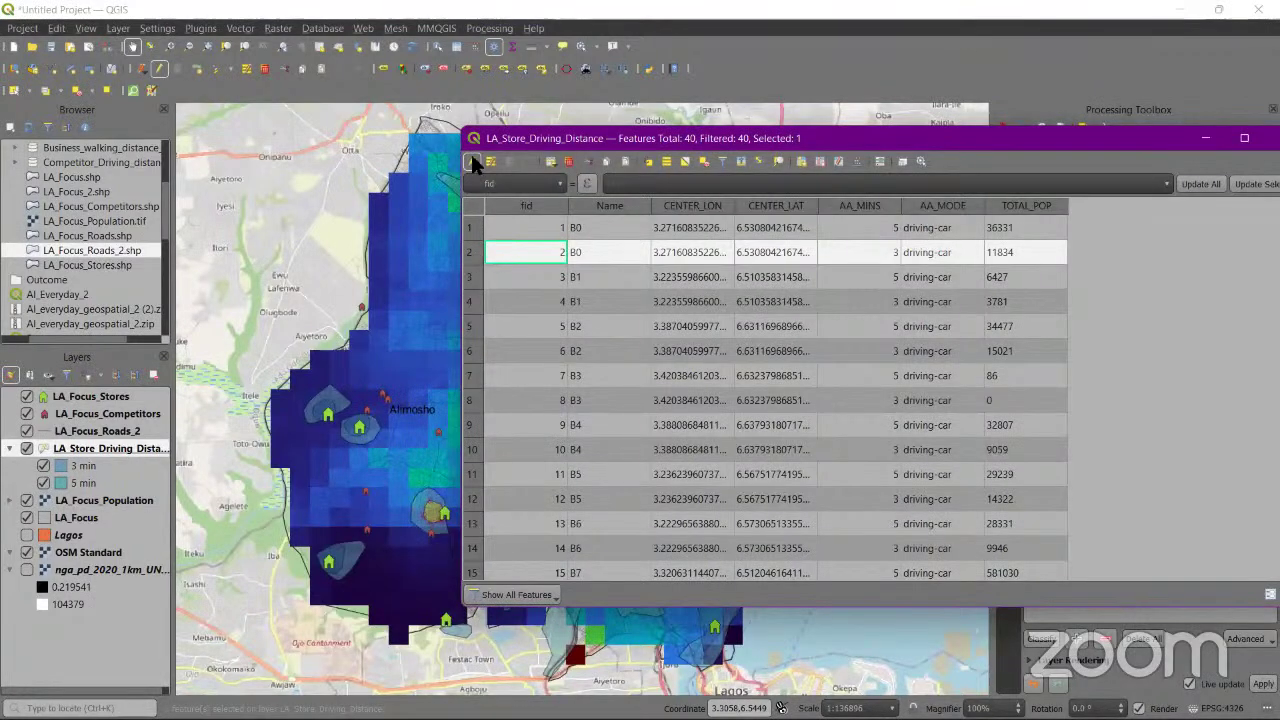
{"action": "left_click", "coordinate": [472, 163]}
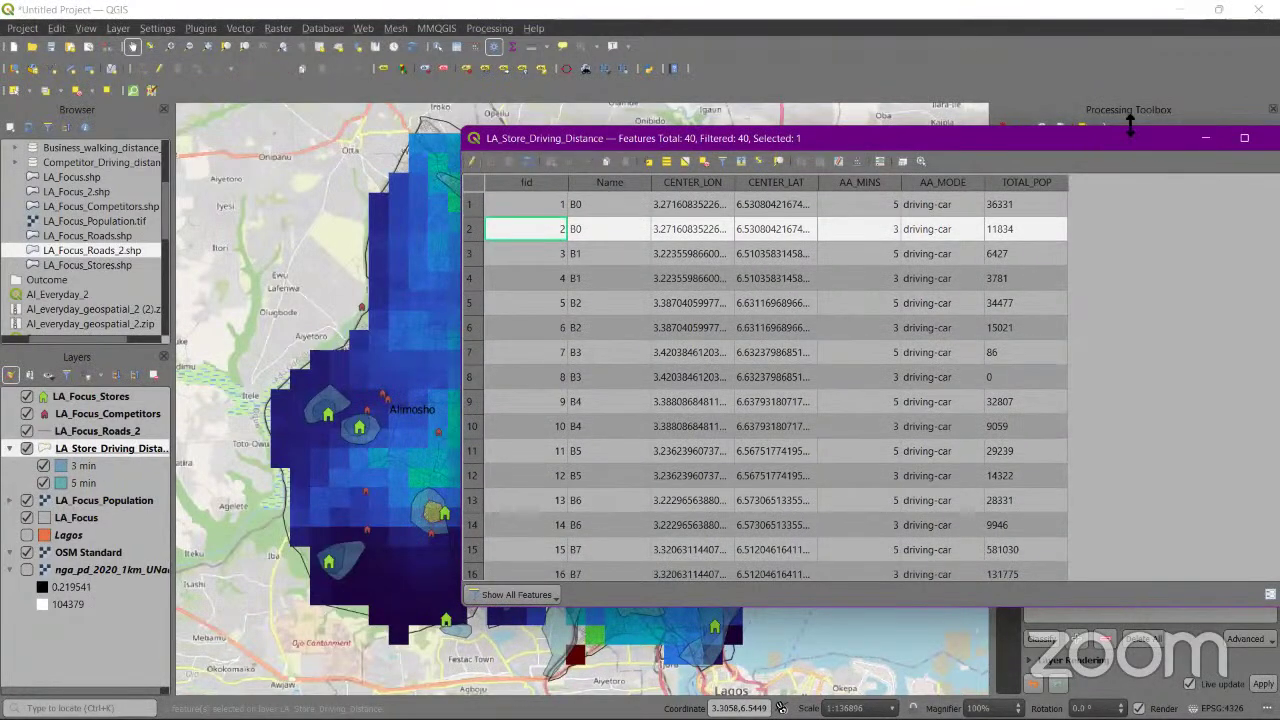
{"action": "left_click", "coordinate": [1130, 122]}
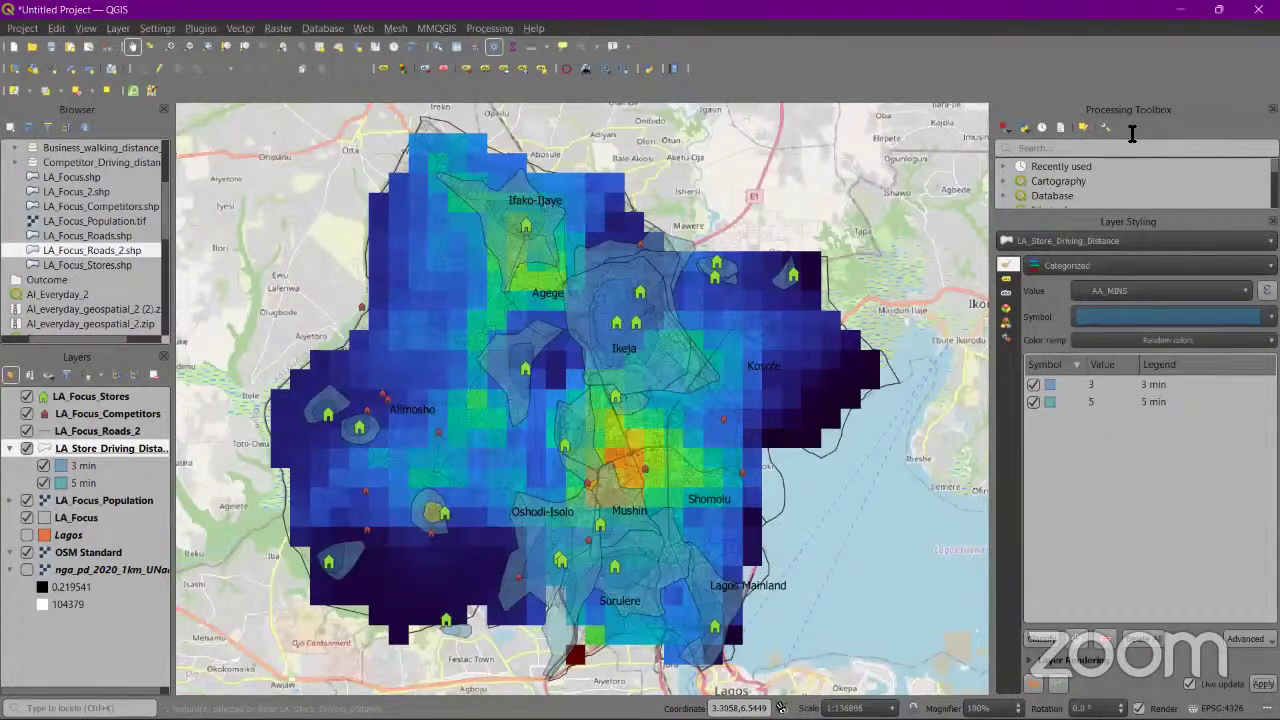
{"action": "key", "text": "alt+Tab"}
{"action": "key", "text": "alt+Tab"}
{"action": "key", "text": "super"}
{"action": "key", "text": "super"}
{"action": "key", "text": "alt+Tab"}
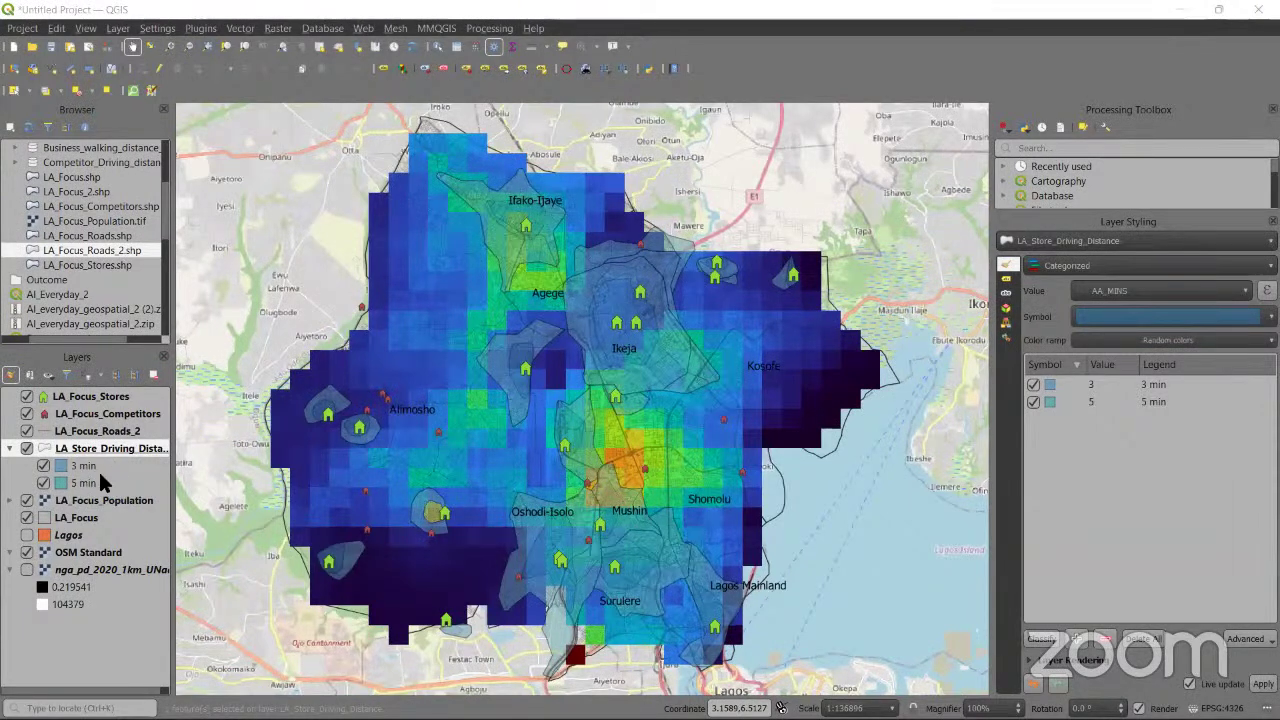
- Start an ORS Tools Isochrones from Layer job with LA_Focus_Competitors as the input point layer and Name as the ID field
{"action": "left_click", "coordinate": [363, 28]}
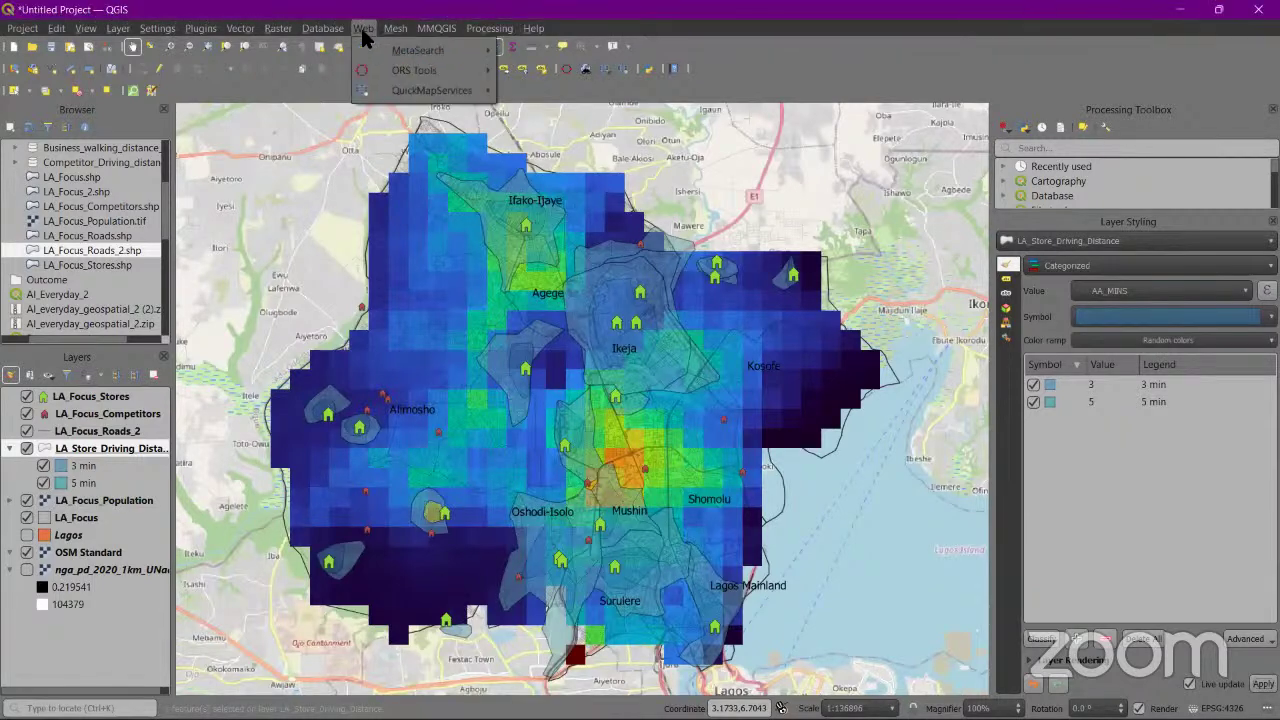
{"action": "mouse_move", "coordinate": [440, 70]}
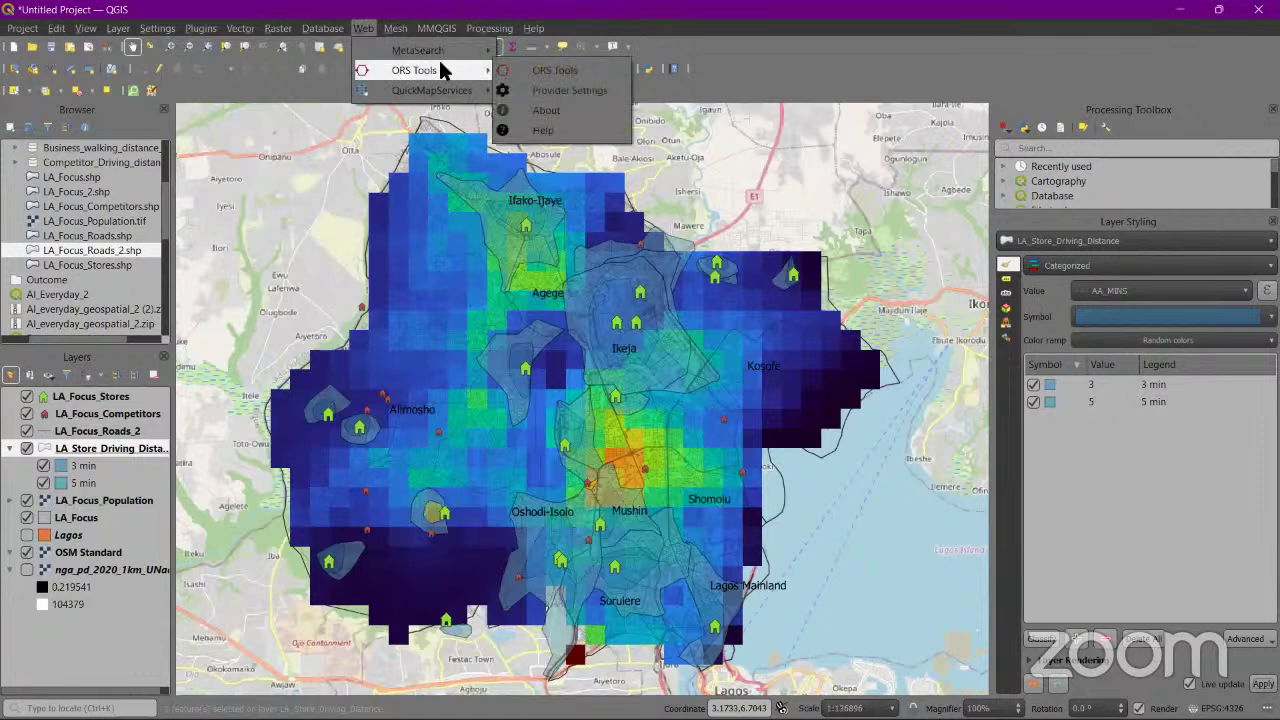
{"action": "left_click", "coordinate": [540, 71]}
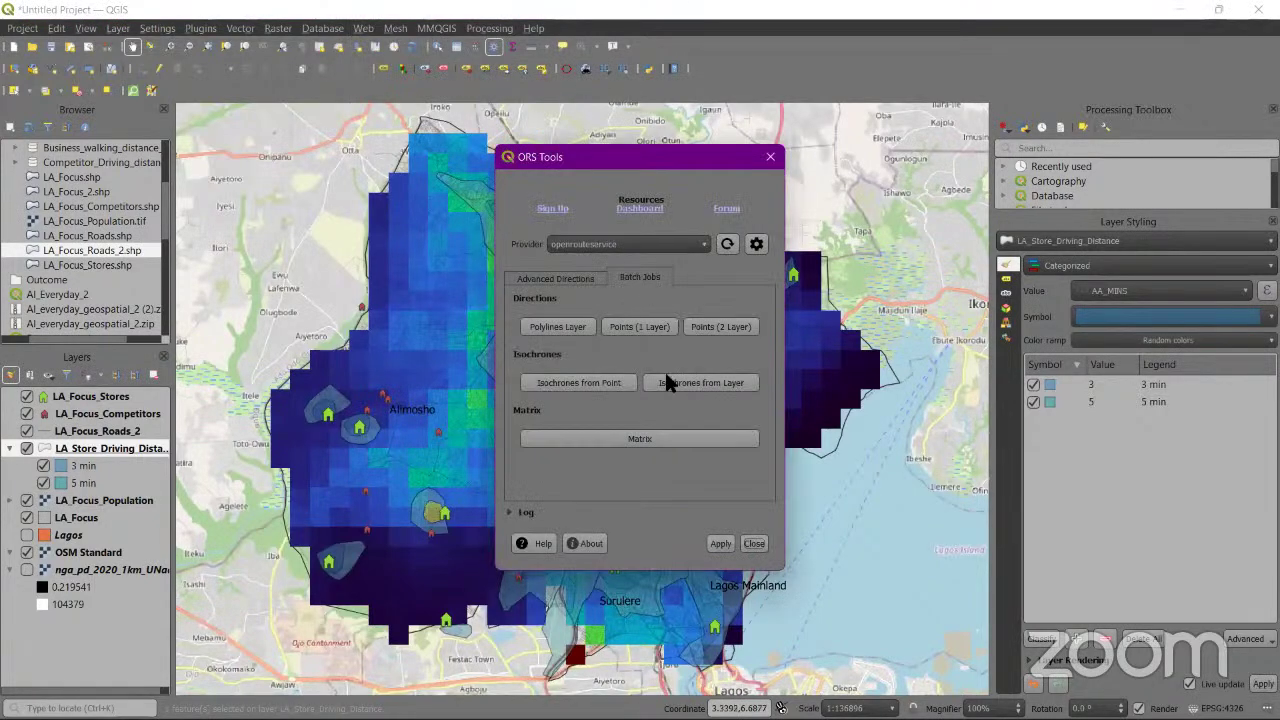
{"action": "left_click", "coordinate": [700, 386]}
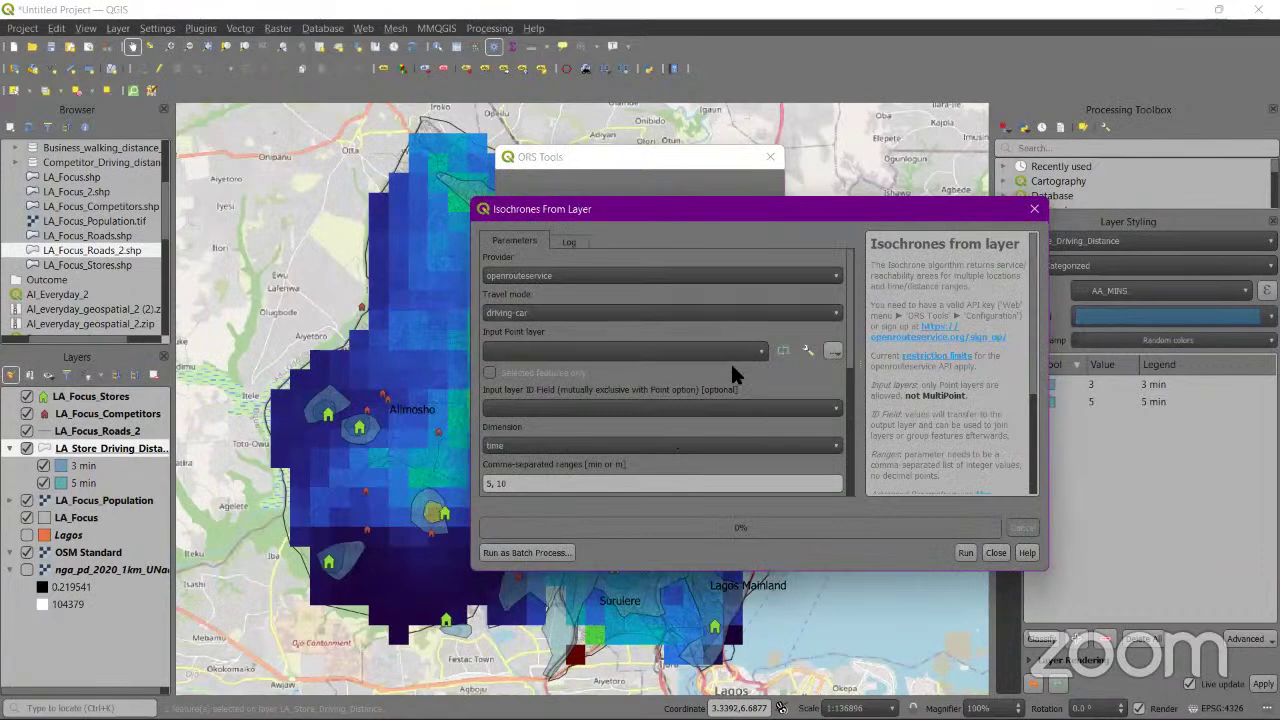
{"action": "left_click", "coordinate": [756, 353]}
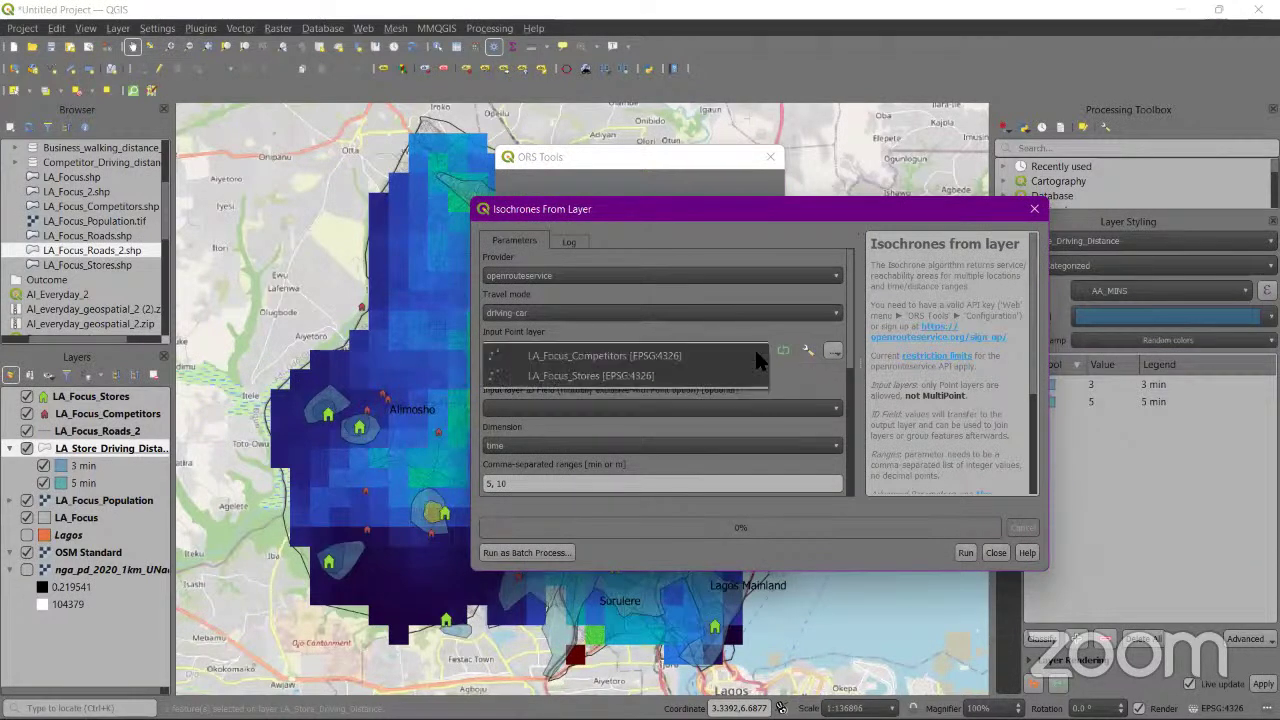
{"action": "left_click", "coordinate": [665, 358]}
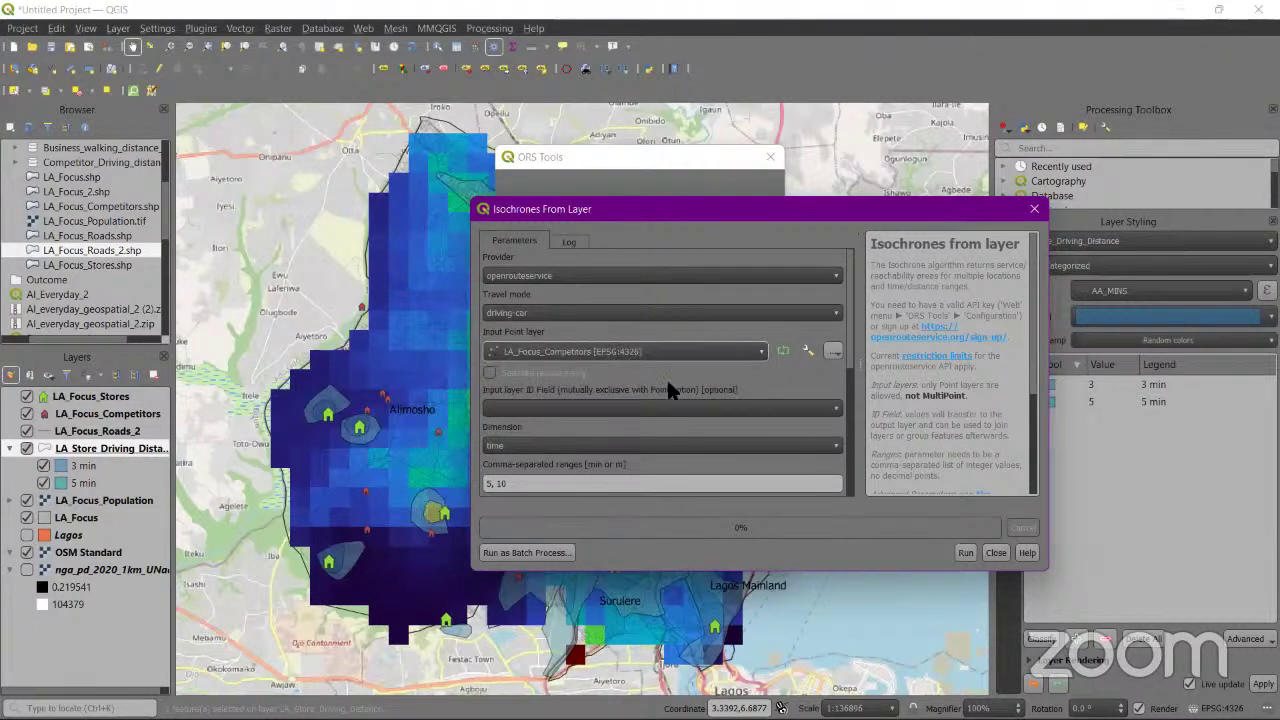
{"action": "left_click", "coordinate": [830, 410]}
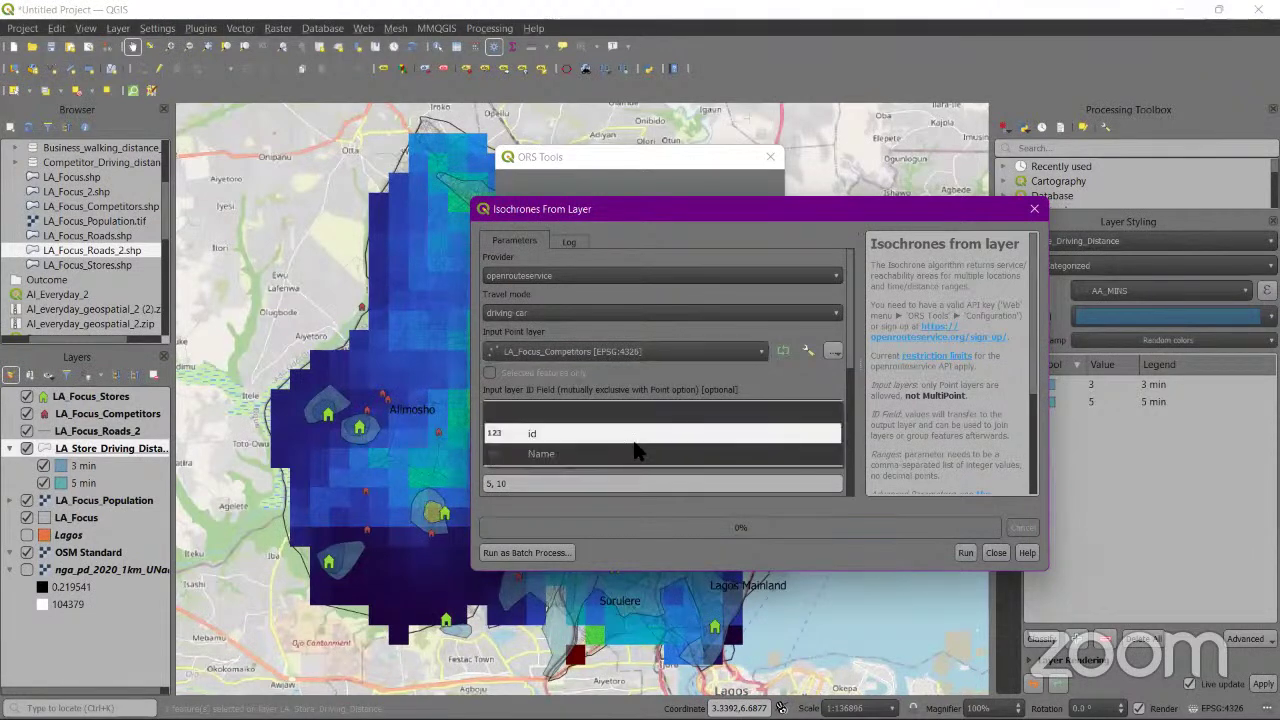
{"action": "left_click", "coordinate": [624, 452]}
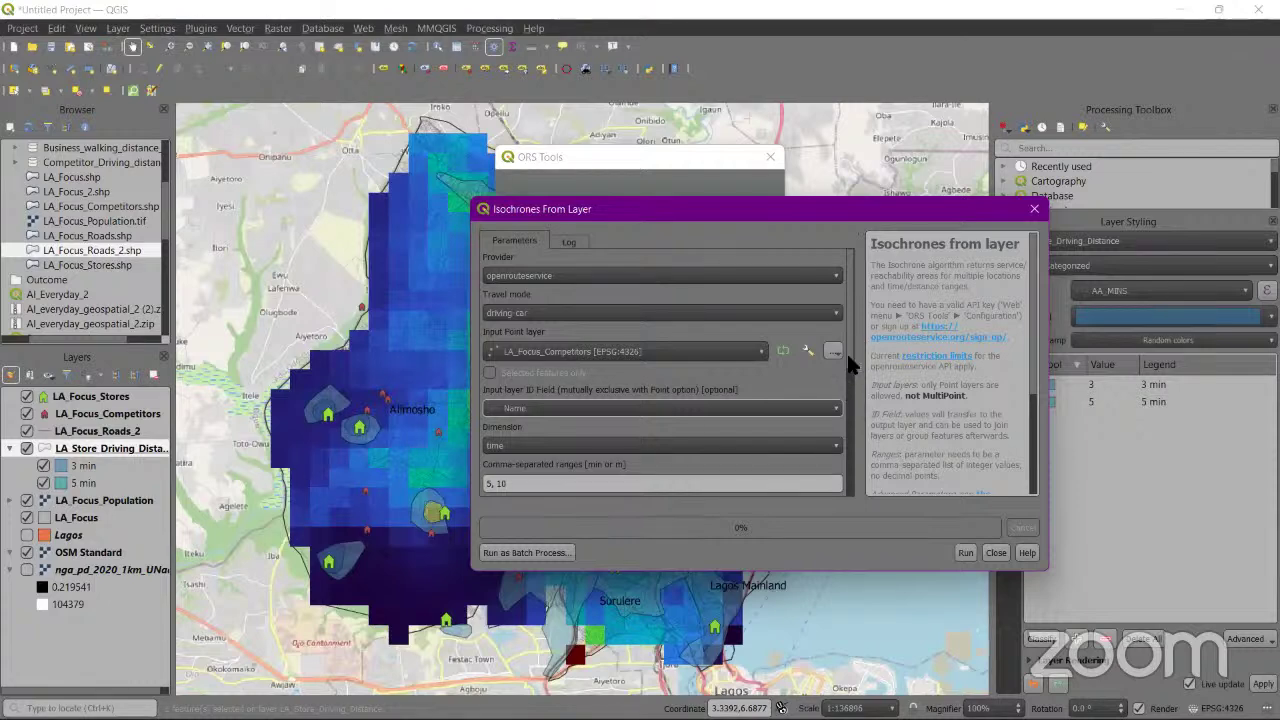
- Set the isochrone time ranges to 3, 5 minutes
{"action": "left_click_drag", "start_coordinate": [848, 365], "coordinate": [852, 418]}
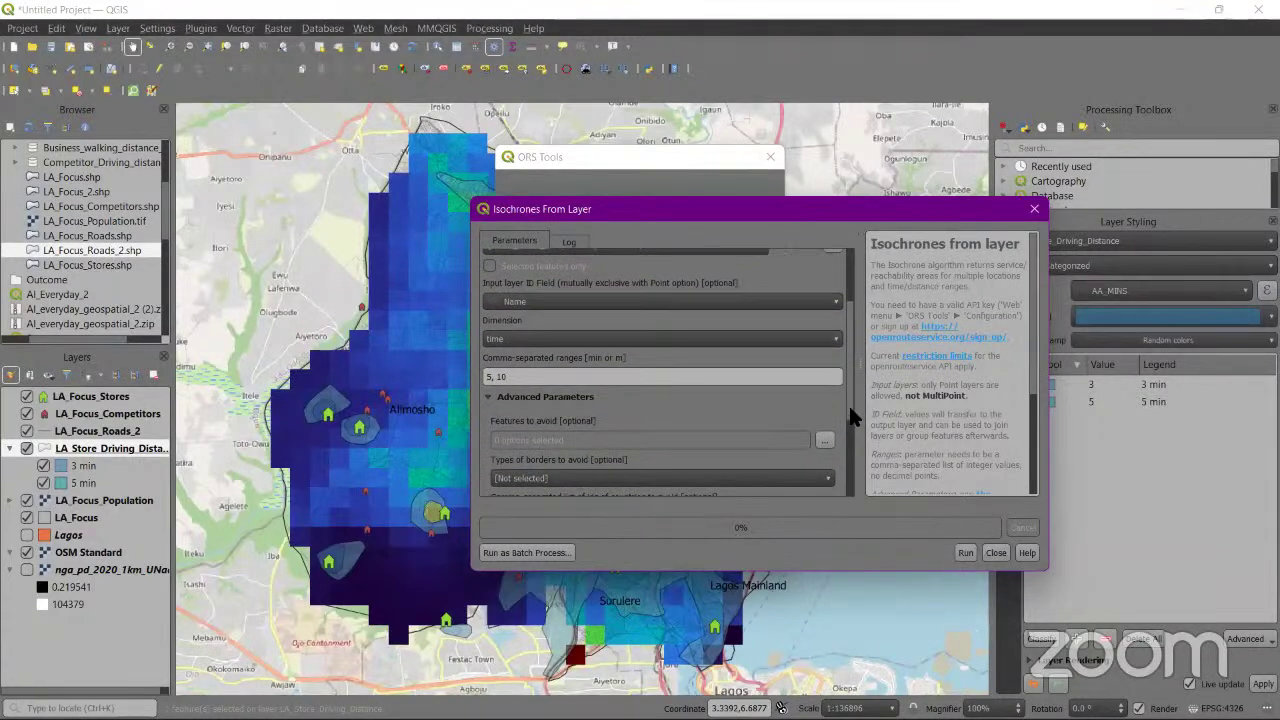
{"action": "left_click", "coordinate": [510, 376]}
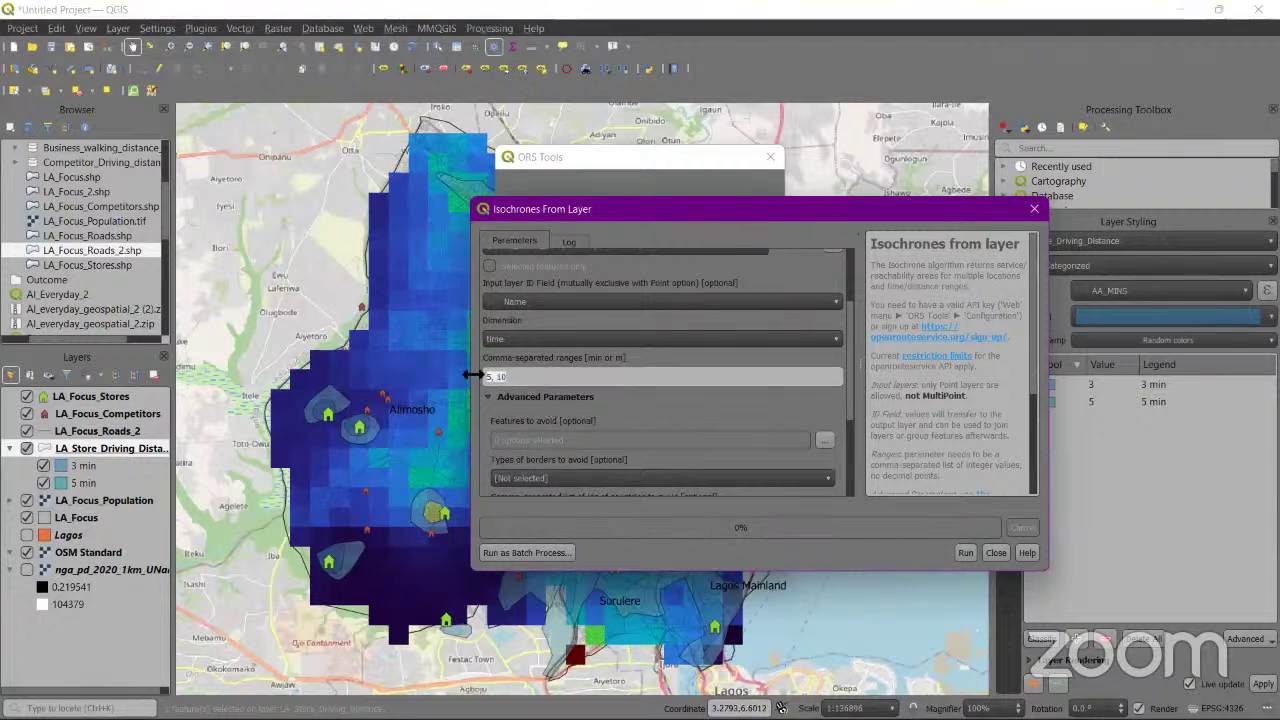
{"action": "key", "text": "ctrl+a"}
{"action": "type", "text": "3,"}
- Set the isochrone output to a GeoPackage named LA_Competitor_Driving_Distance.gpkg in the Focus_Data New folder
{"action": "left_click_drag", "start_coordinate": [844, 393], "coordinate": [849, 474]}
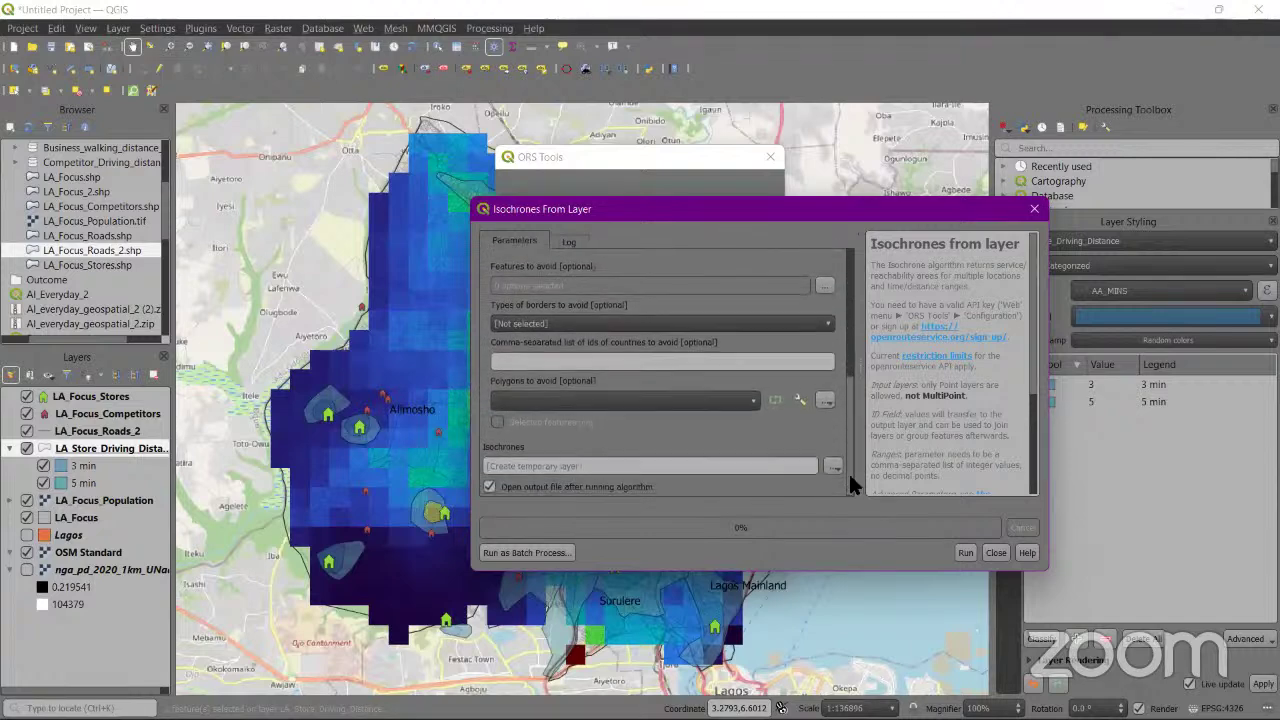
{"action": "left_click", "coordinate": [833, 465]}
{"action": "left_click", "coordinate": [862, 508]}
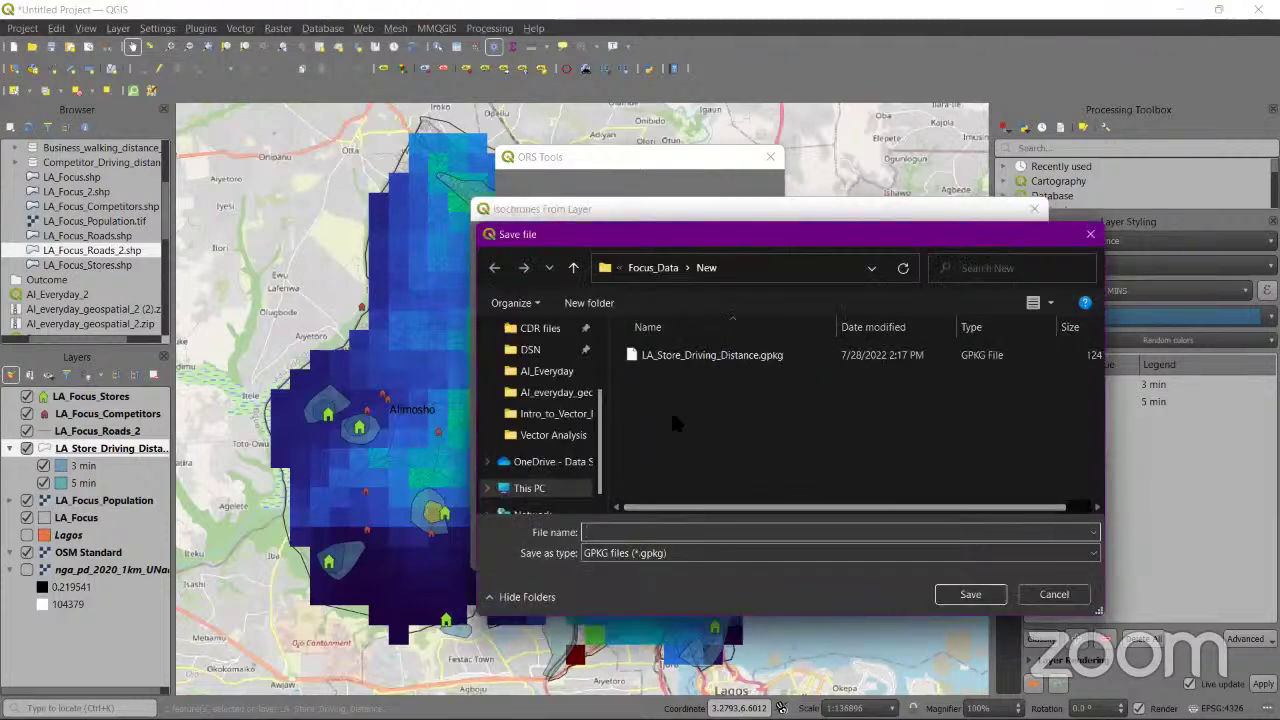
{"action": "left_click", "coordinate": [686, 368]}
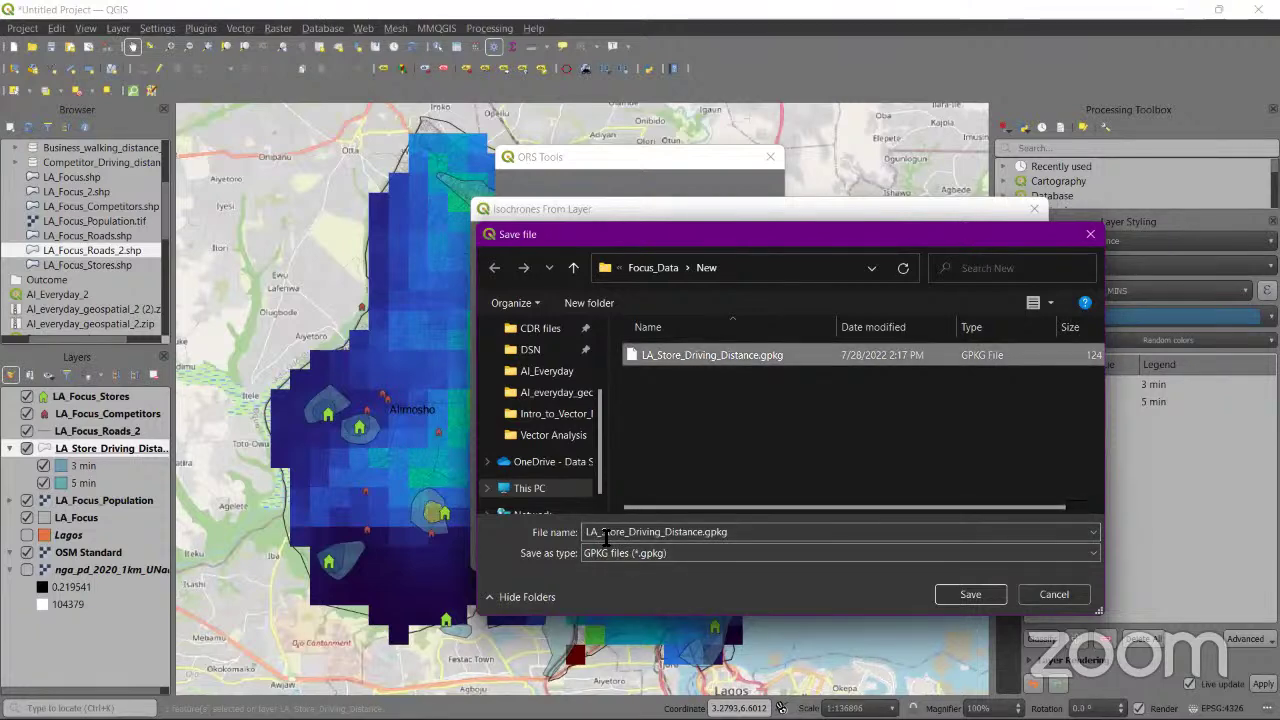
{"action": "double_click", "coordinate": [610, 531]}
{"action": "left_click", "coordinate": [610, 531]}
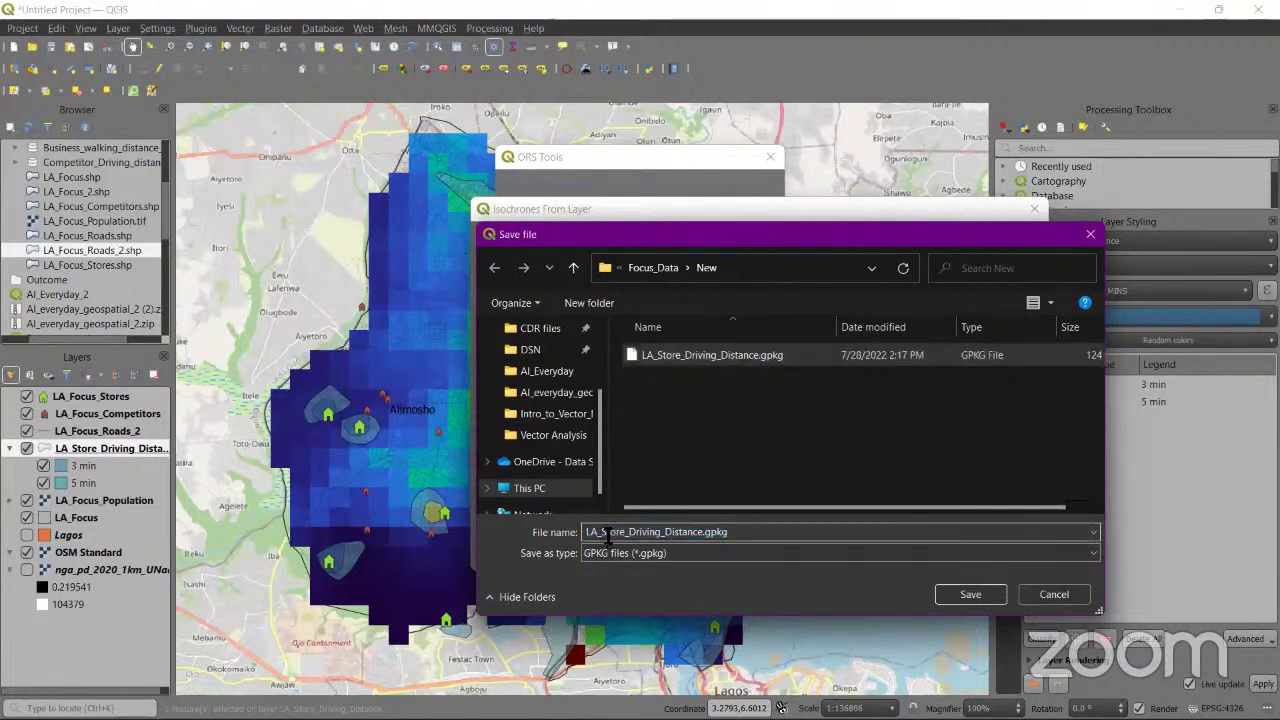
{"action": "left_click_drag", "start_coordinate": [602, 533], "coordinate": [628, 533]}
{"action": "type", "text": "Competitor"}
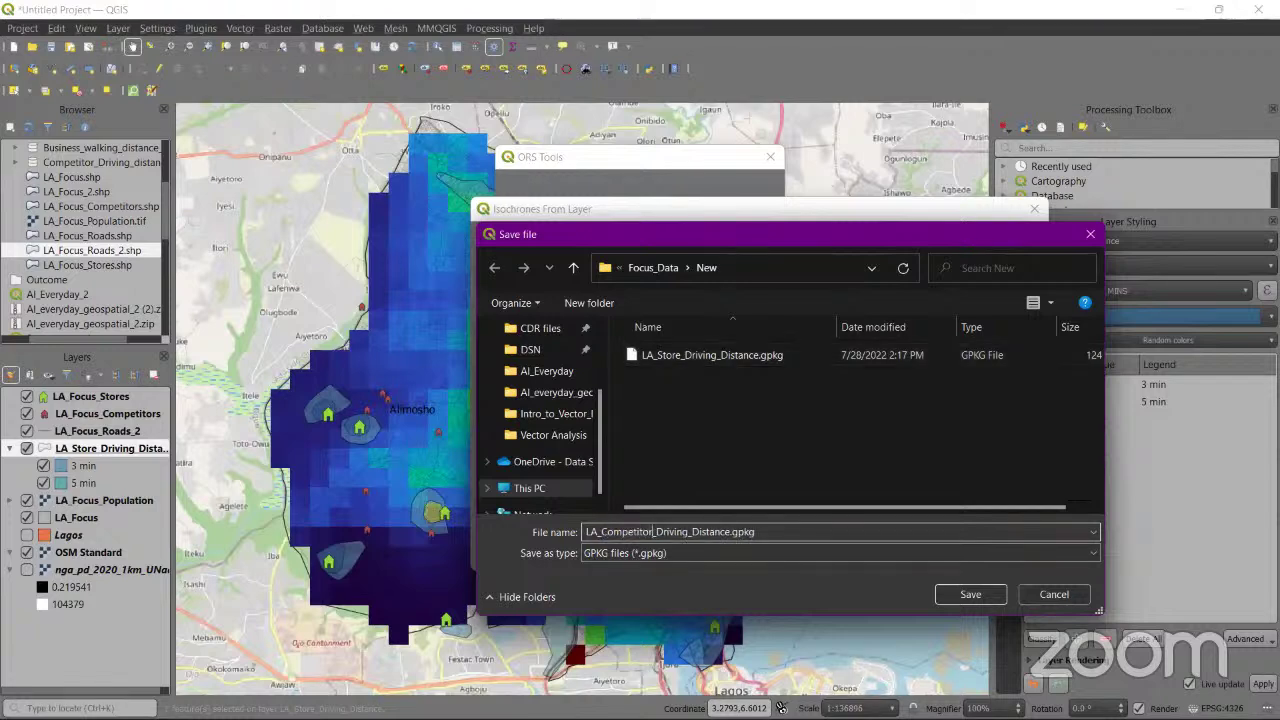
{"action": "left_click", "coordinate": [970, 594]}
- Run the competitor isochrone job and close the isochrone and ORS Tools dialogs
{"action": "left_click", "coordinate": [975, 556]}
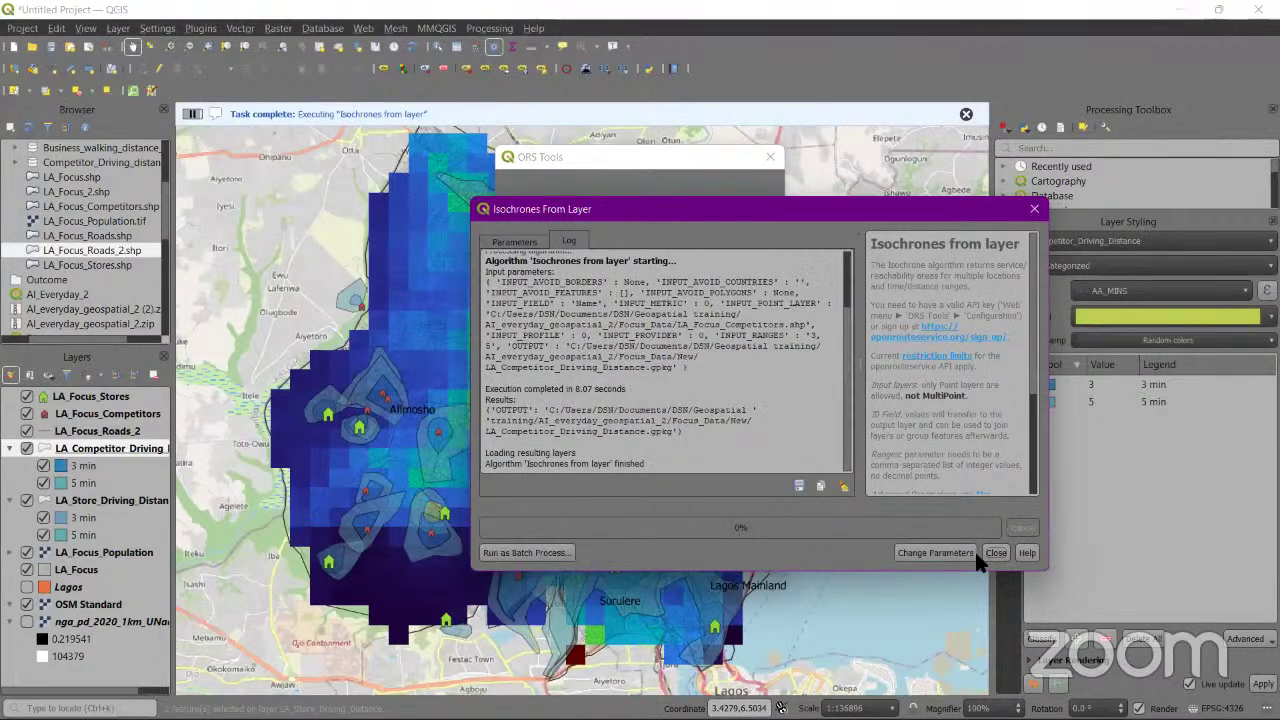
{"action": "left_click", "coordinate": [994, 552]}
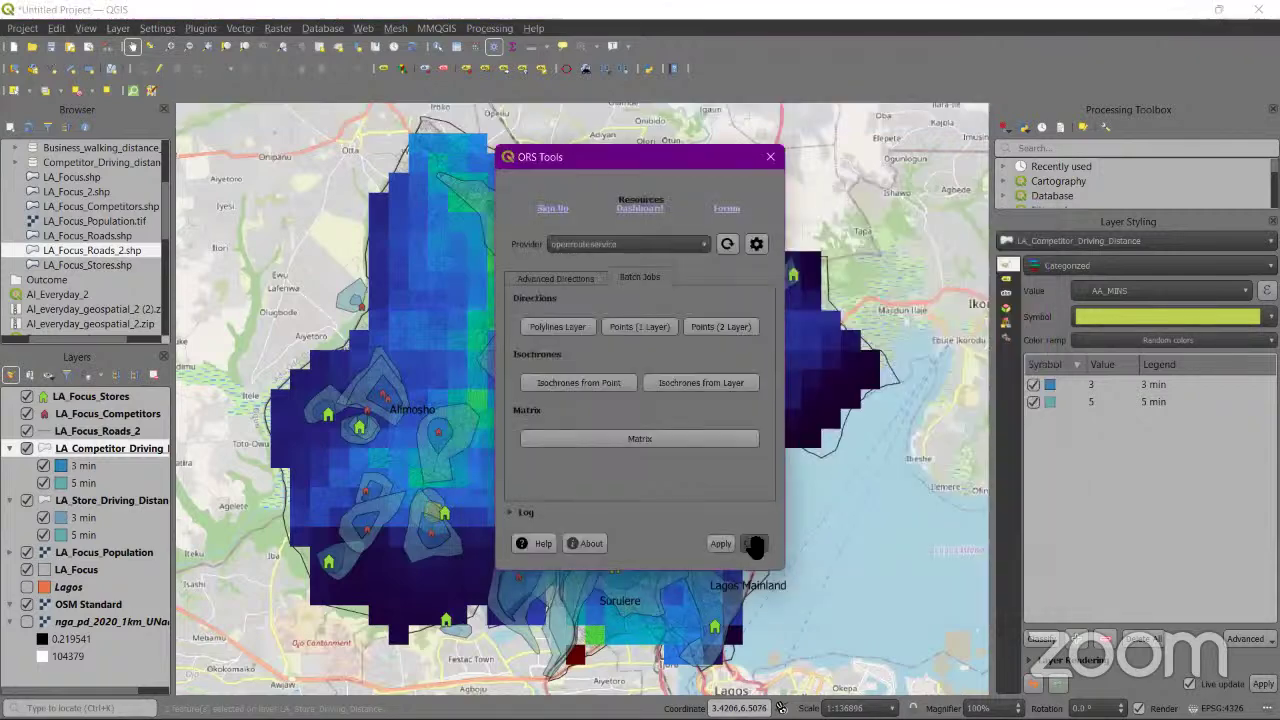
{"action": "left_click", "coordinate": [754, 543]}
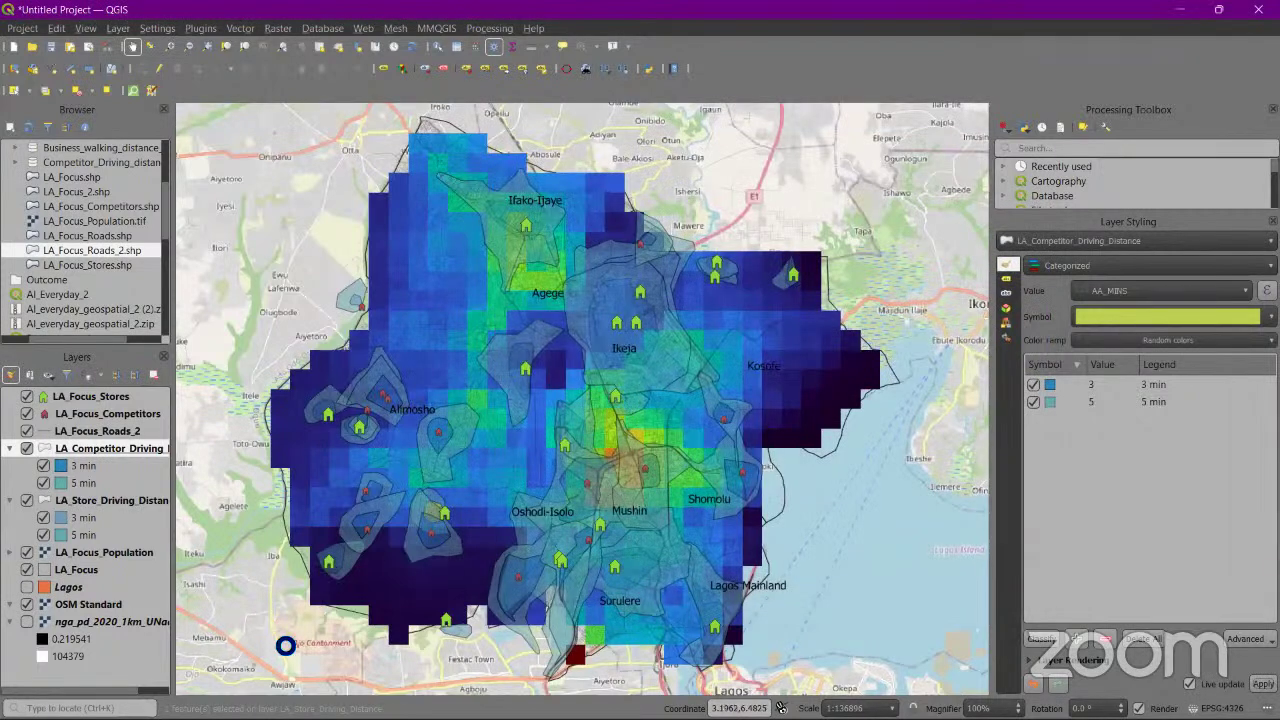
- Save the project as AI_Everyday_22.qgz in the AI_everyday_geospatial_2 folder
{"action": "key", "text": "ctrl+s"}
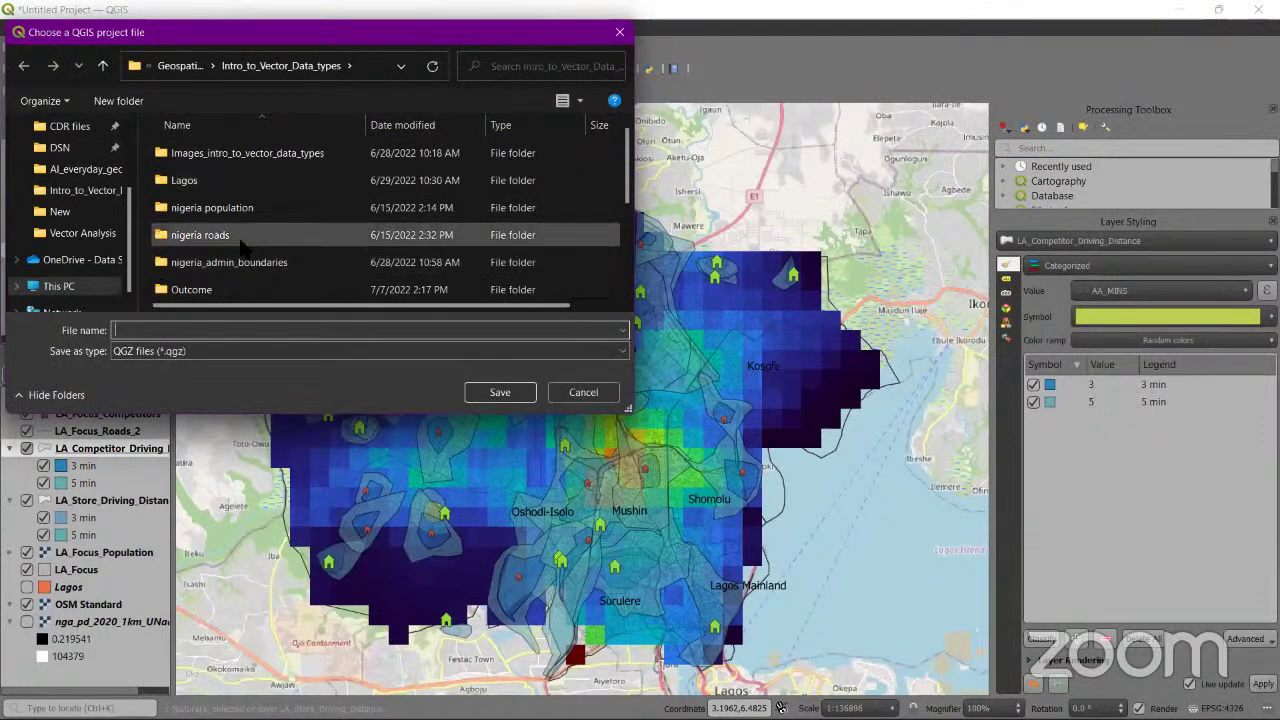
{"action": "scroll", "coordinate": [235, 195], "scroll_direction": "down", "scroll_amount": 3}
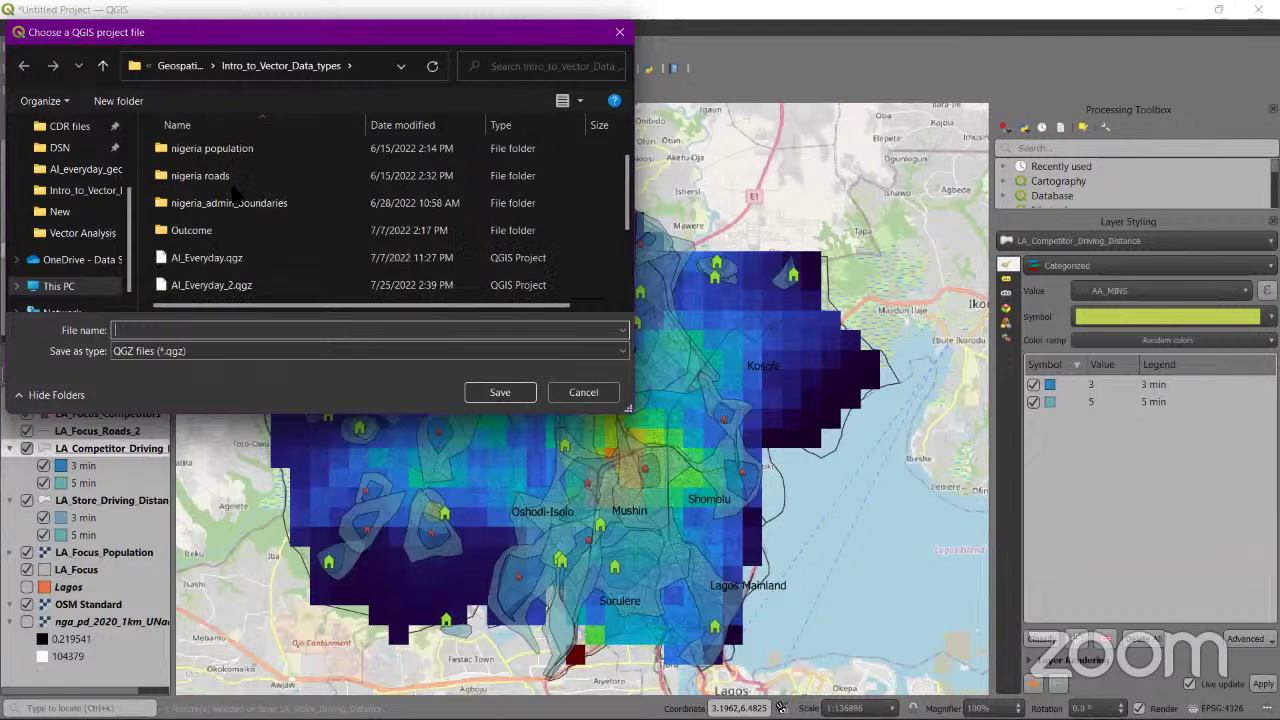
{"action": "scroll", "coordinate": [238, 230], "scroll_direction": "up", "scroll_amount": 3}
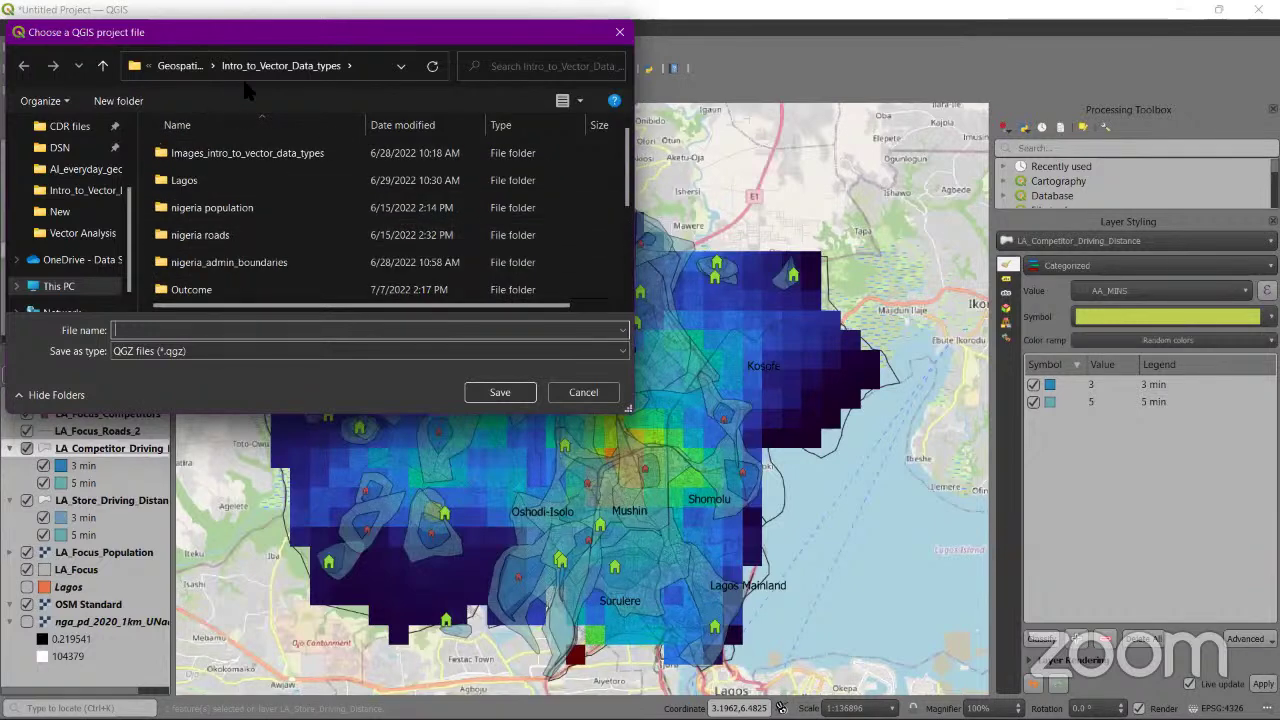
{"action": "left_click", "coordinate": [180, 65]}
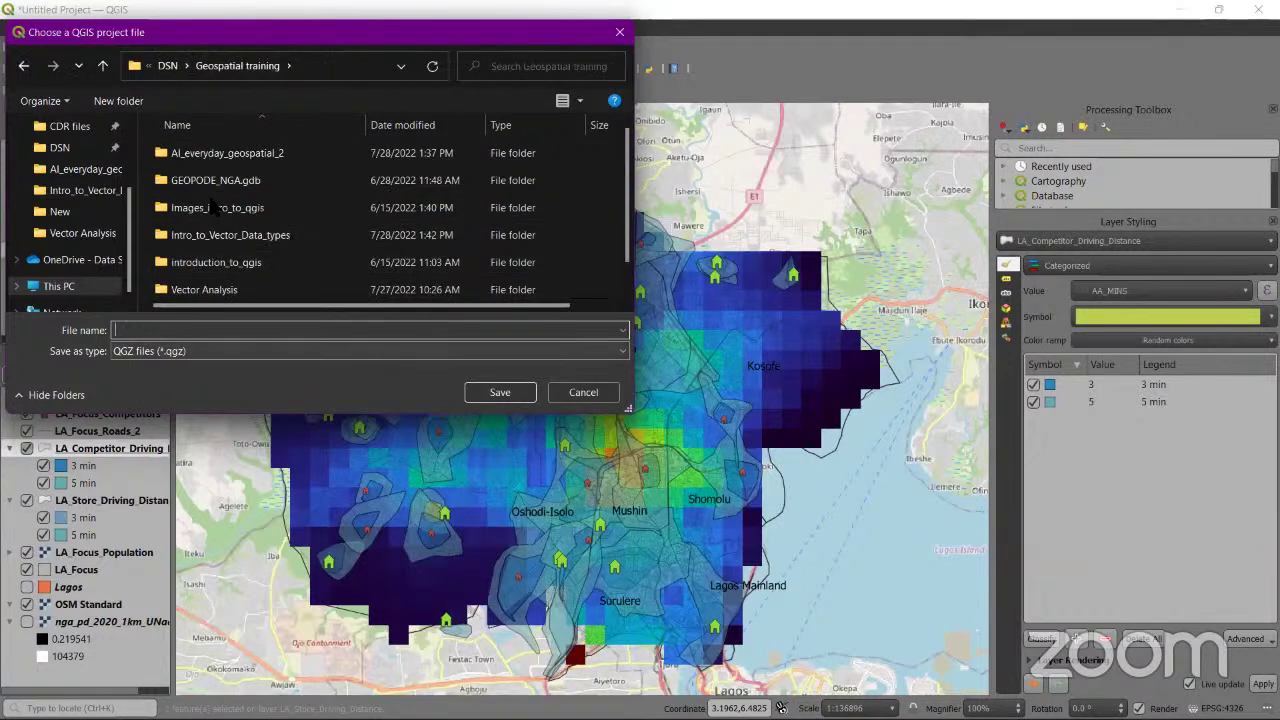
{"action": "left_click", "coordinate": [228, 155]}
{"action": "double_click", "coordinate": [226, 158]}
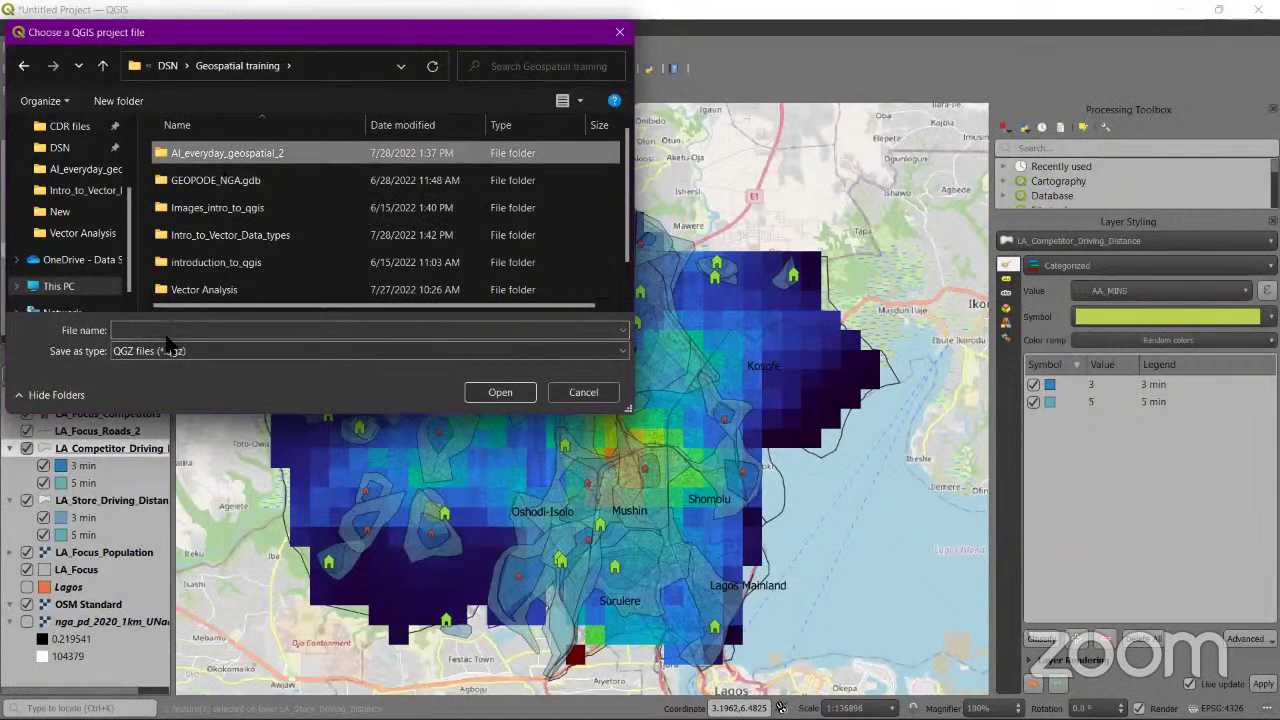
{"action": "left_click", "coordinate": [178, 330]}
{"action": "left_click", "coordinate": [211, 235]}
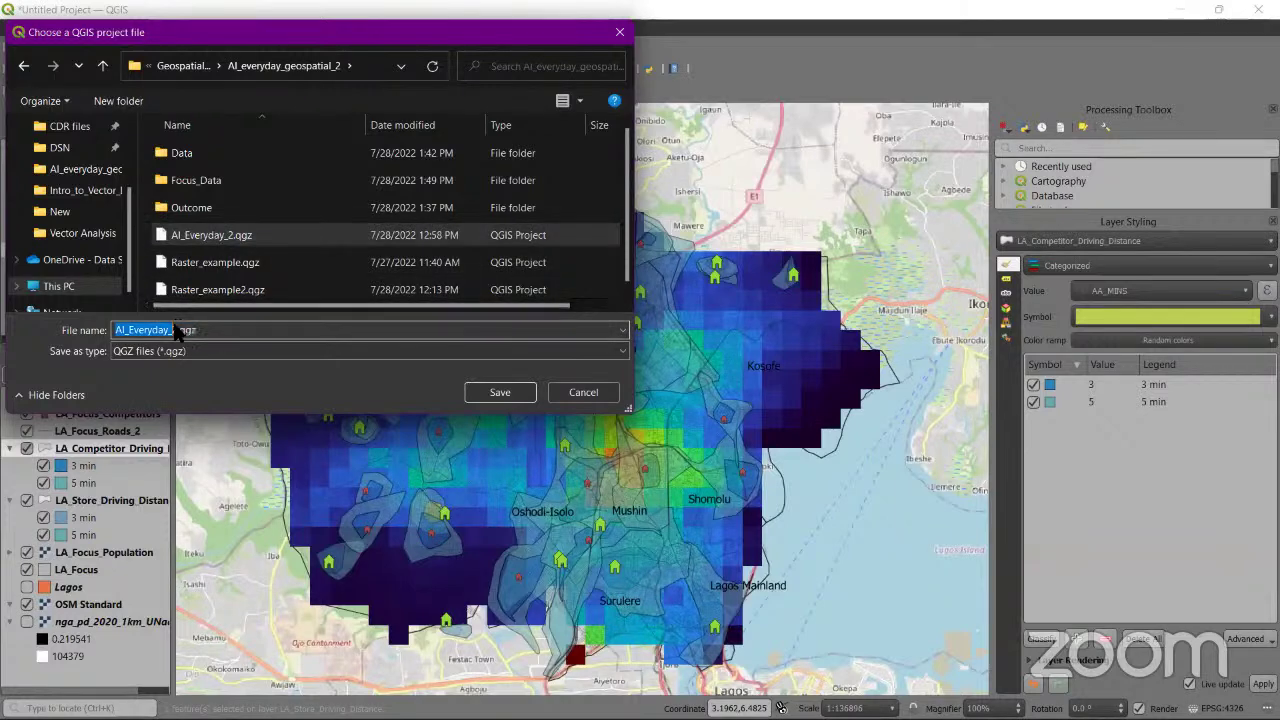
{"action": "left_click", "coordinate": [175, 331]}
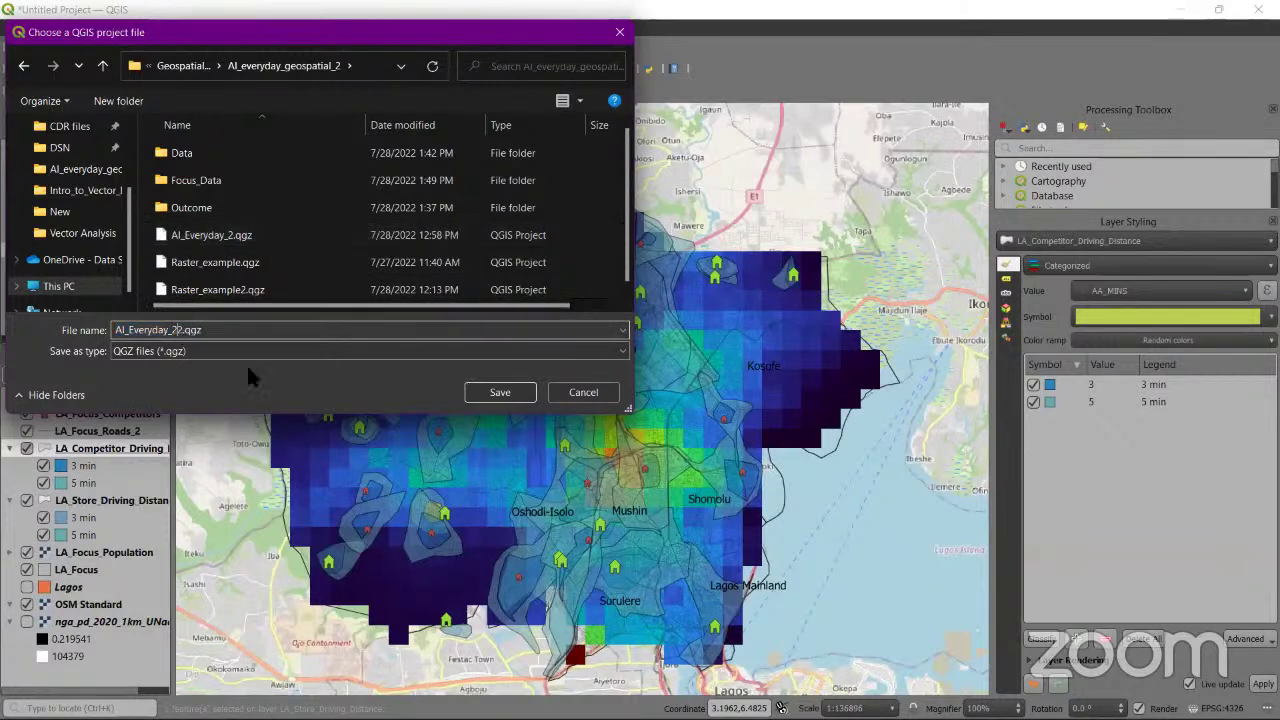
{"action": "left_click", "coordinate": [498, 393]}
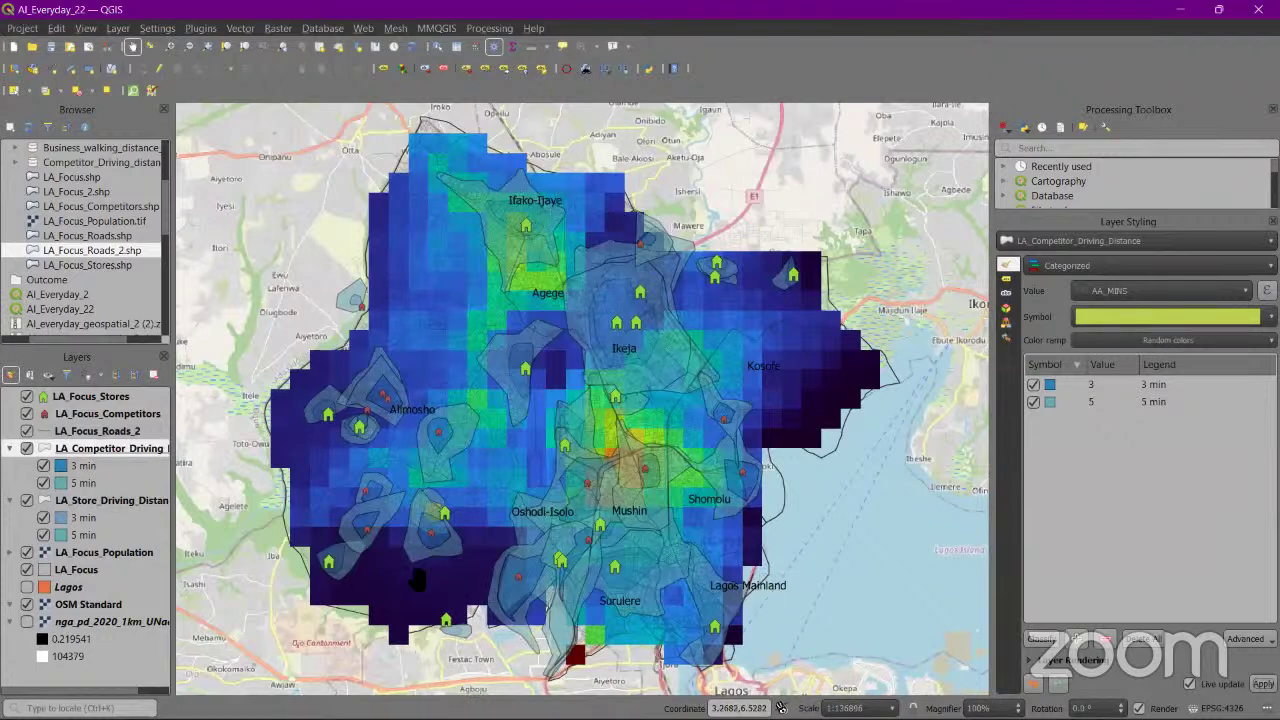
- Hide the LA_Store_Driving_Distance layer and view the competitors' 5 min and 3 min isochrones separately, leaving both classes shown
{"action": "left_click", "coordinate": [26, 501]}
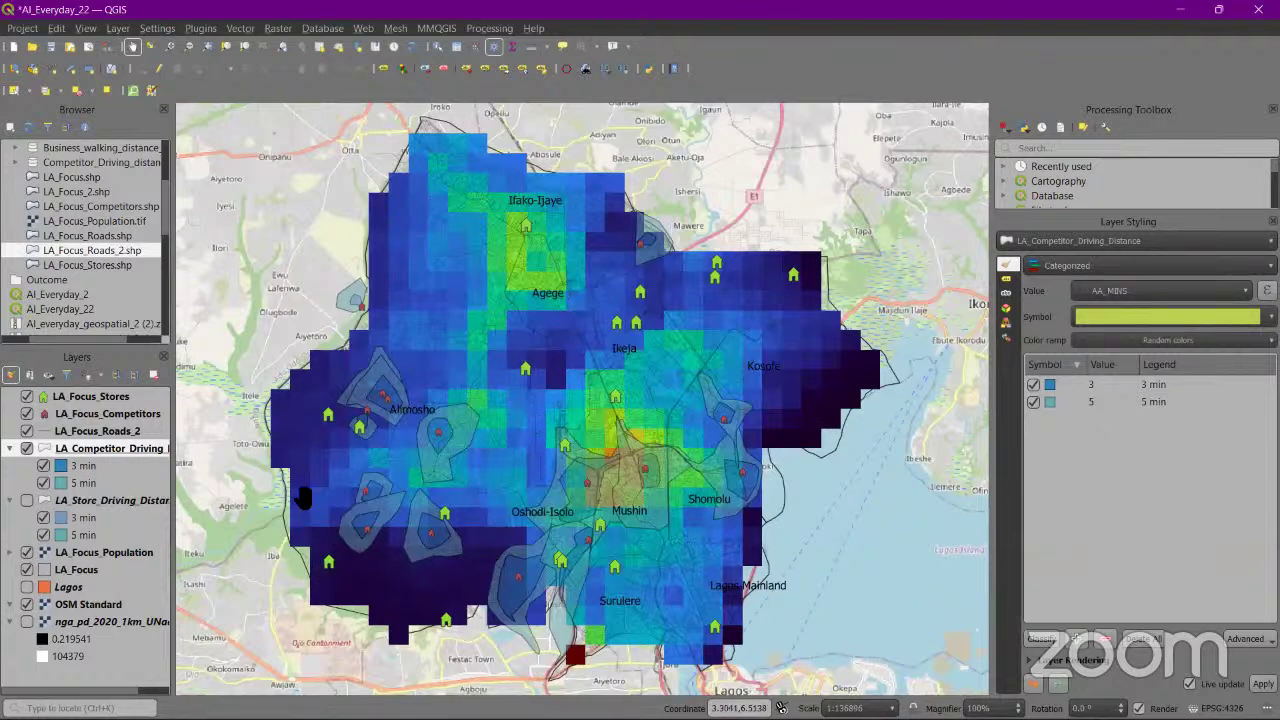
{"action": "left_click", "coordinate": [43, 466]}
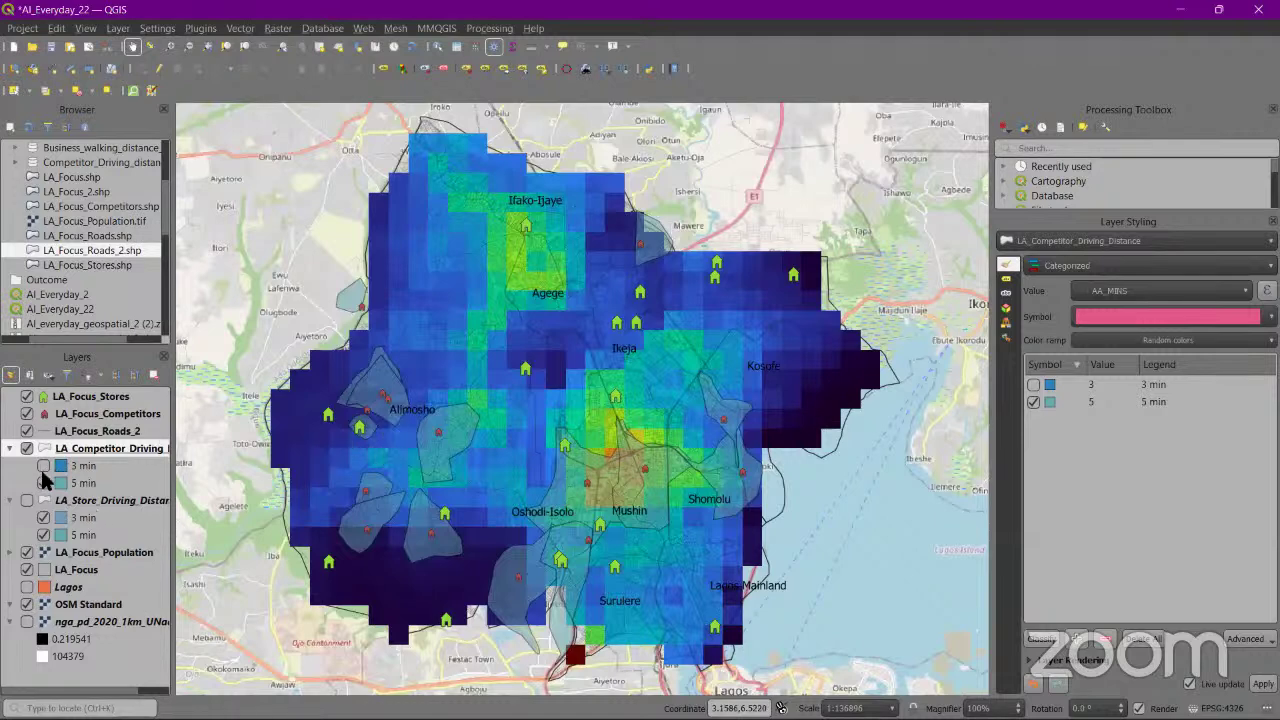
{"action": "left_click", "coordinate": [44, 483]}
{"action": "left_click", "coordinate": [44, 466]}
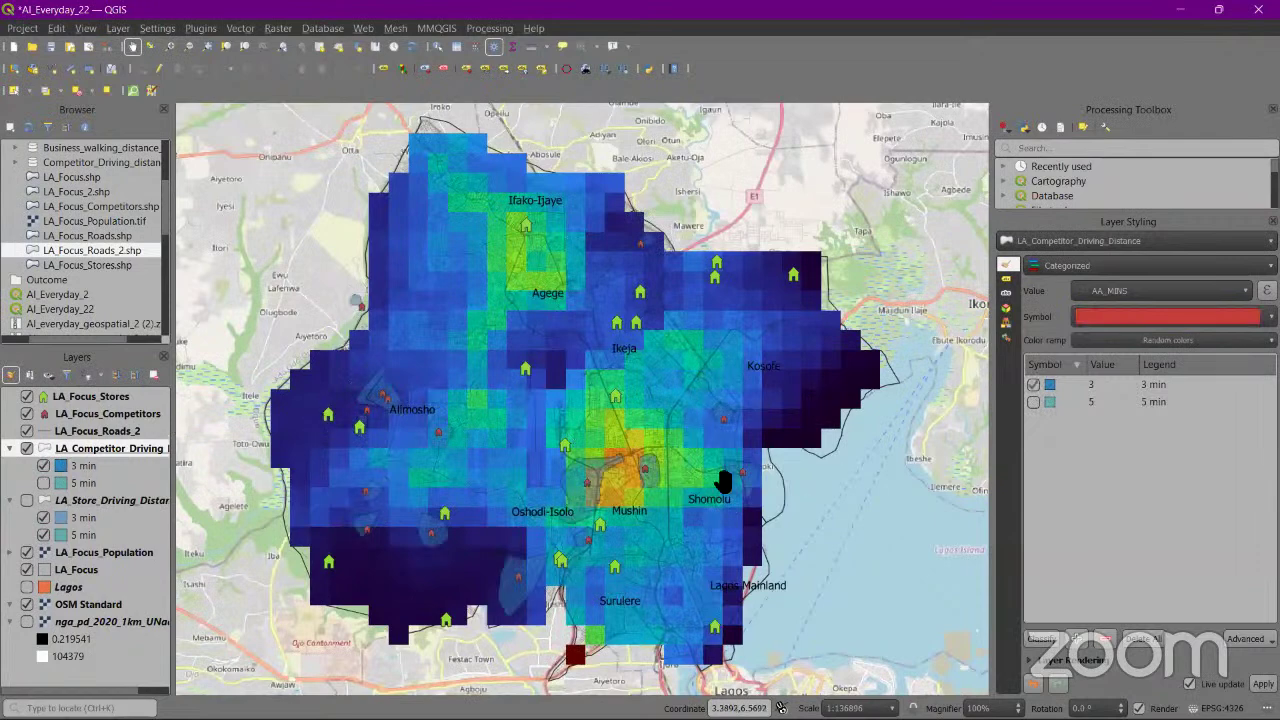
{"action": "left_click", "coordinate": [43, 484]}
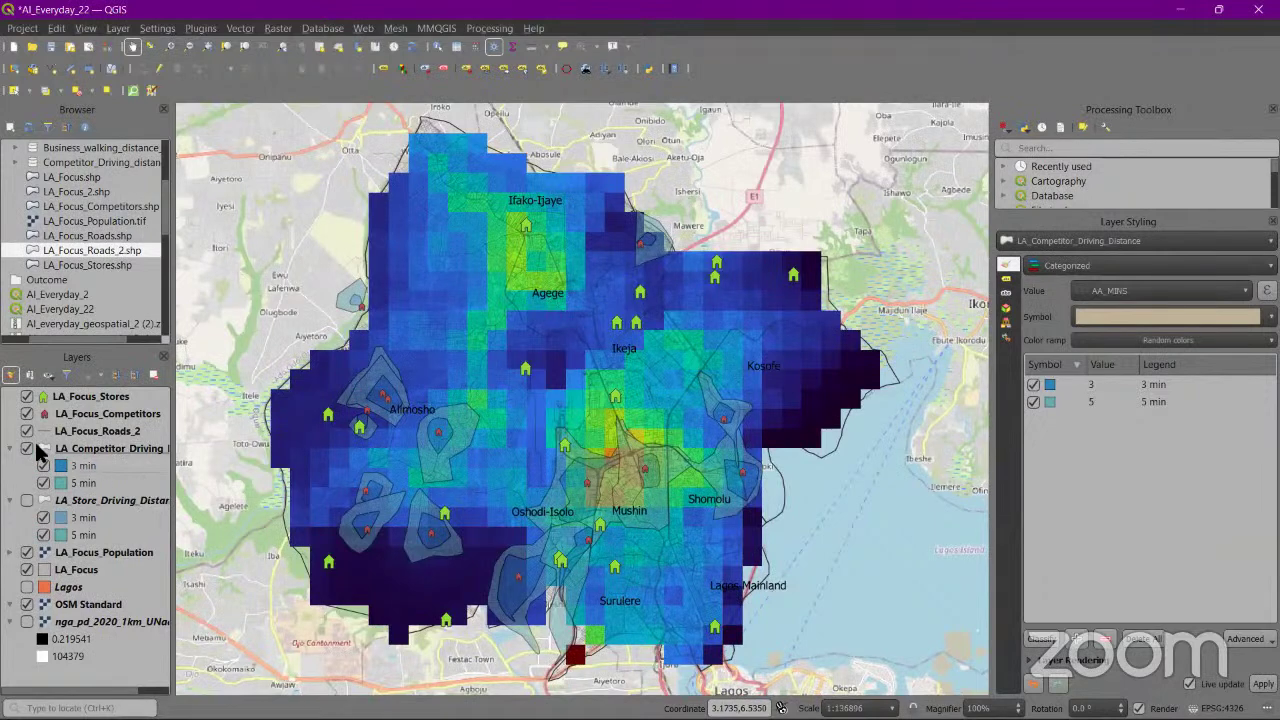
- Recolour the 3 min class of the LA_Competitor_Driving_Distance layer with the recent red colour
{"action": "left_click", "coordinate": [105, 452]}
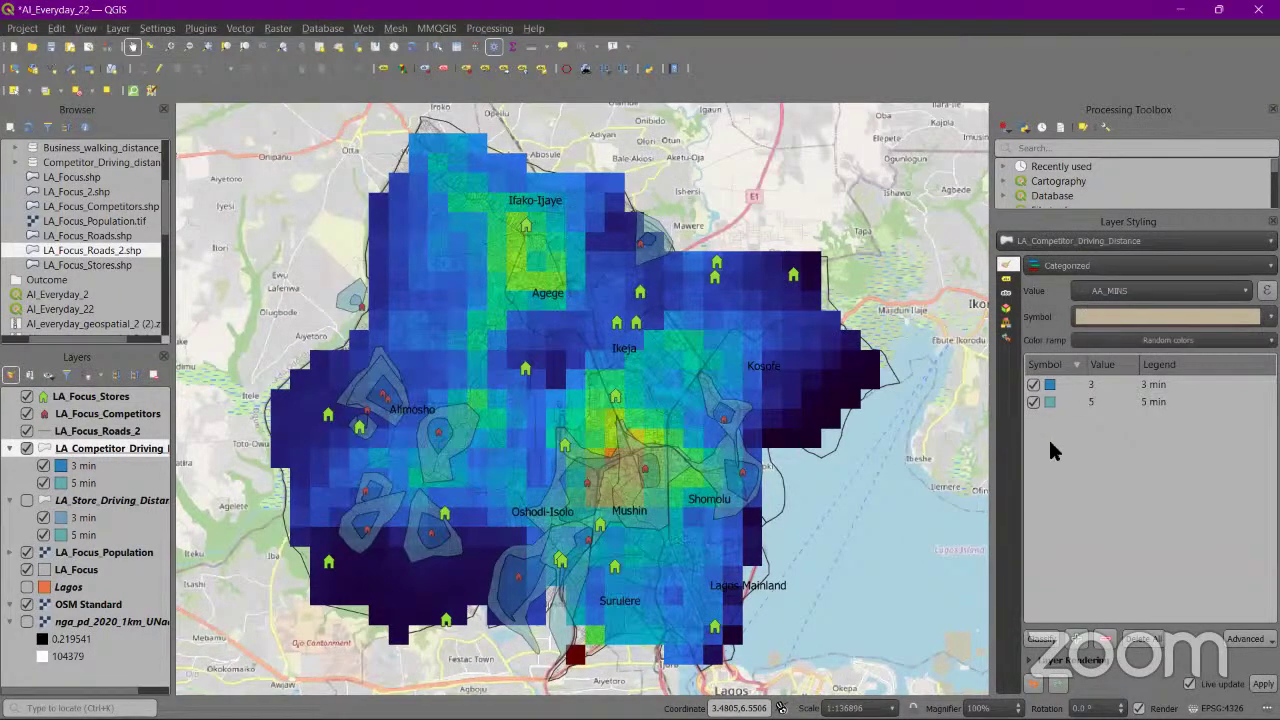
{"action": "left_click", "coordinate": [1176, 384]}
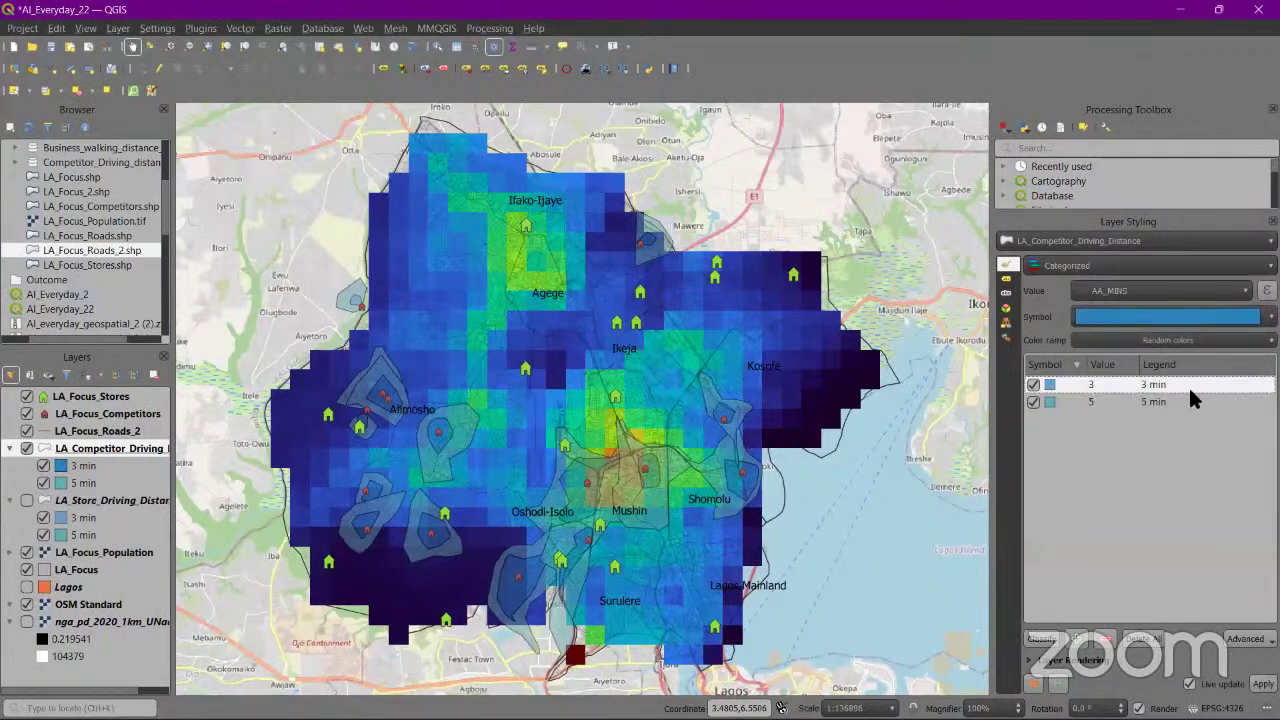
{"action": "left_click", "coordinate": [1167, 316]}
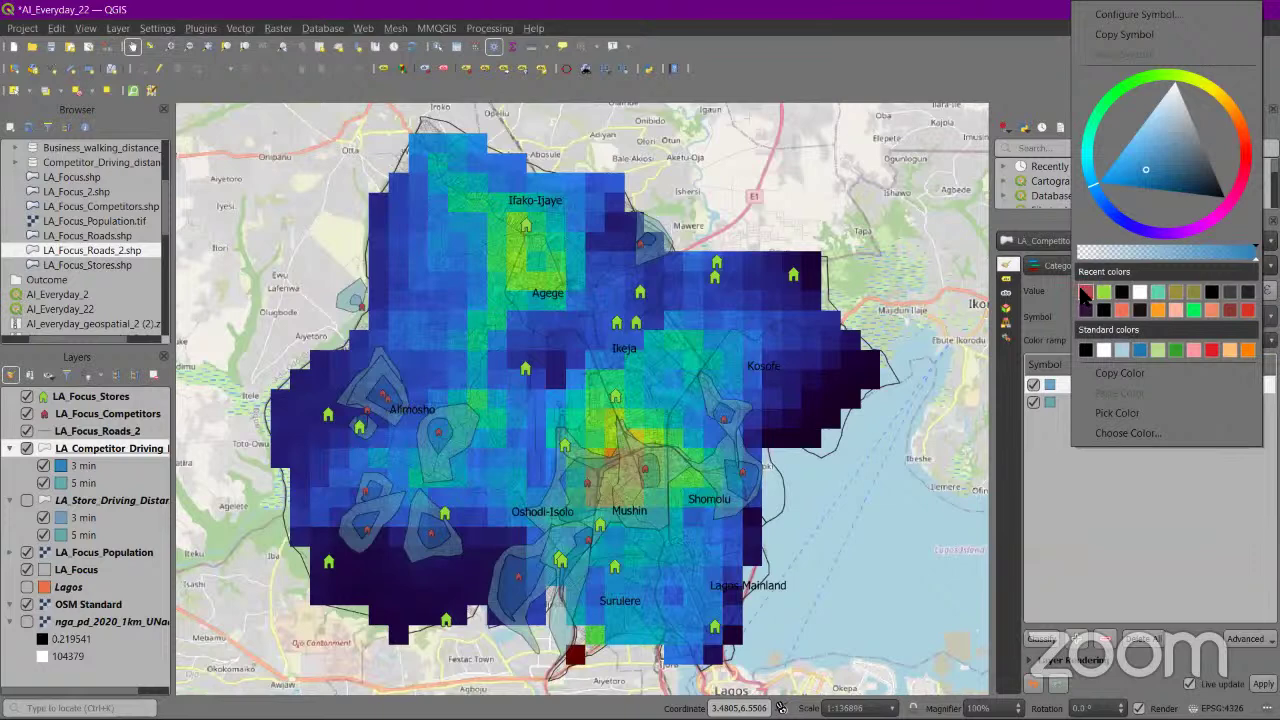
{"action": "left_click", "coordinate": [1085, 293]}
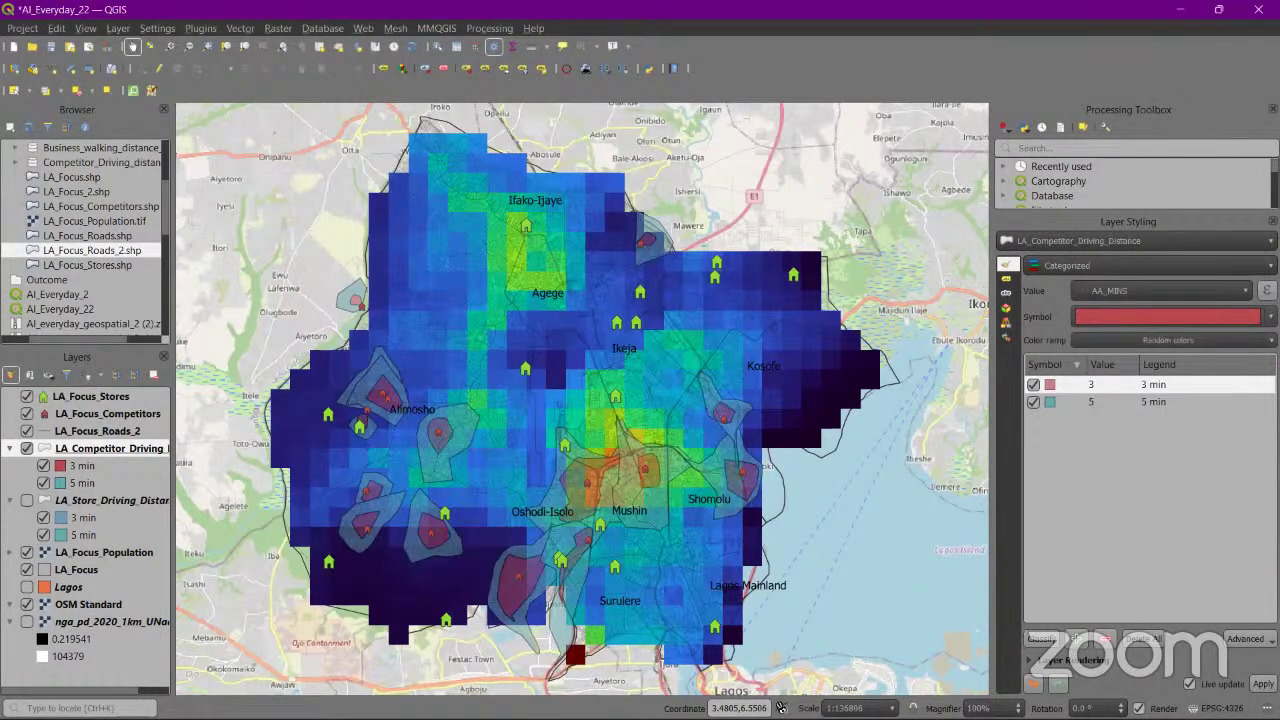
- Make the 3 min class of LA_Competitor_Driving_Distance partly transparent and copy its red colour to the 5 min class
{"action": "left_click", "coordinate": [1270, 316]}
{"action": "left_click_drag", "start_coordinate": [1245, 254], "coordinate": [1197, 266]}
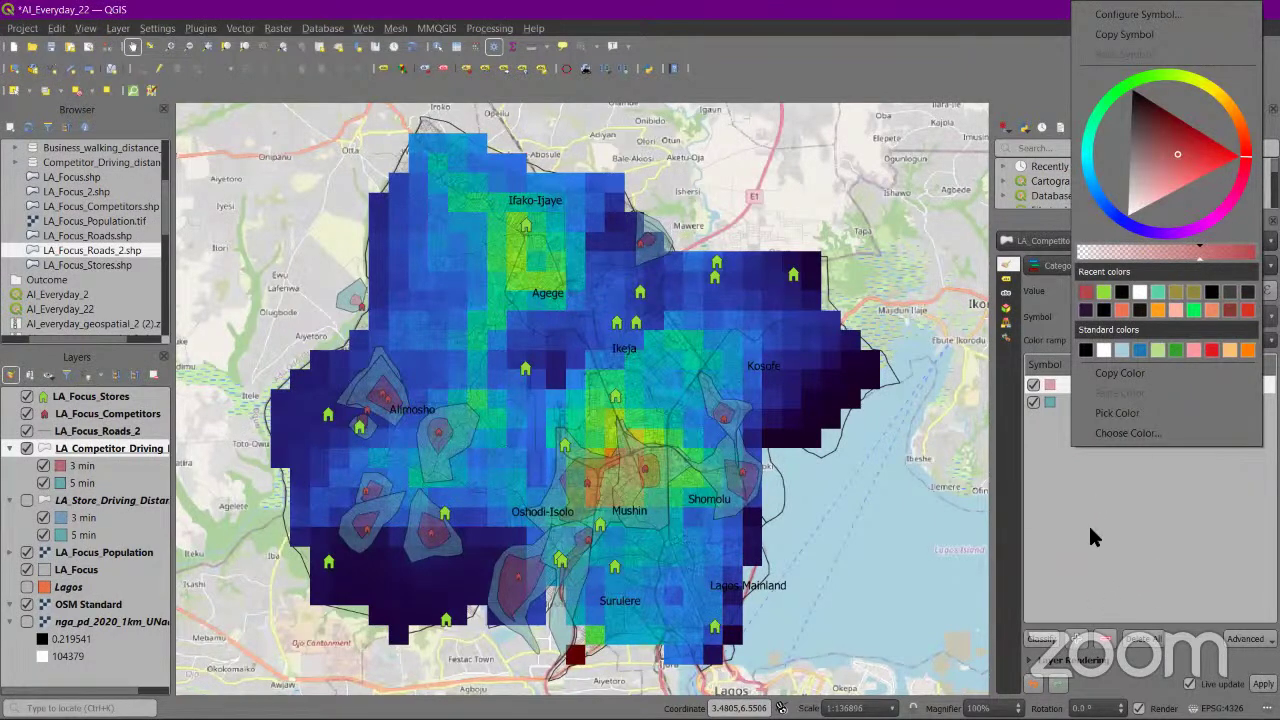
{"action": "left_click", "coordinate": [1133, 374]}
{"action": "left_click", "coordinate": [1094, 399]}
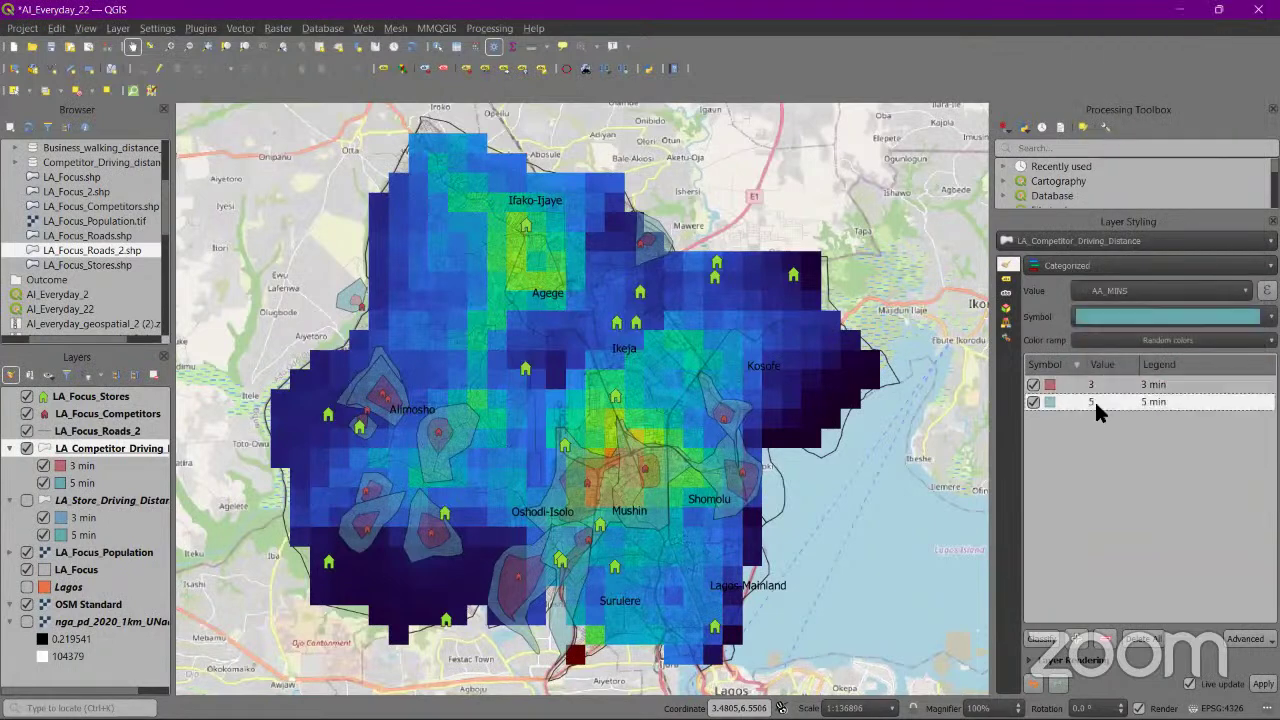
{"action": "right_click", "coordinate": [1094, 401]}
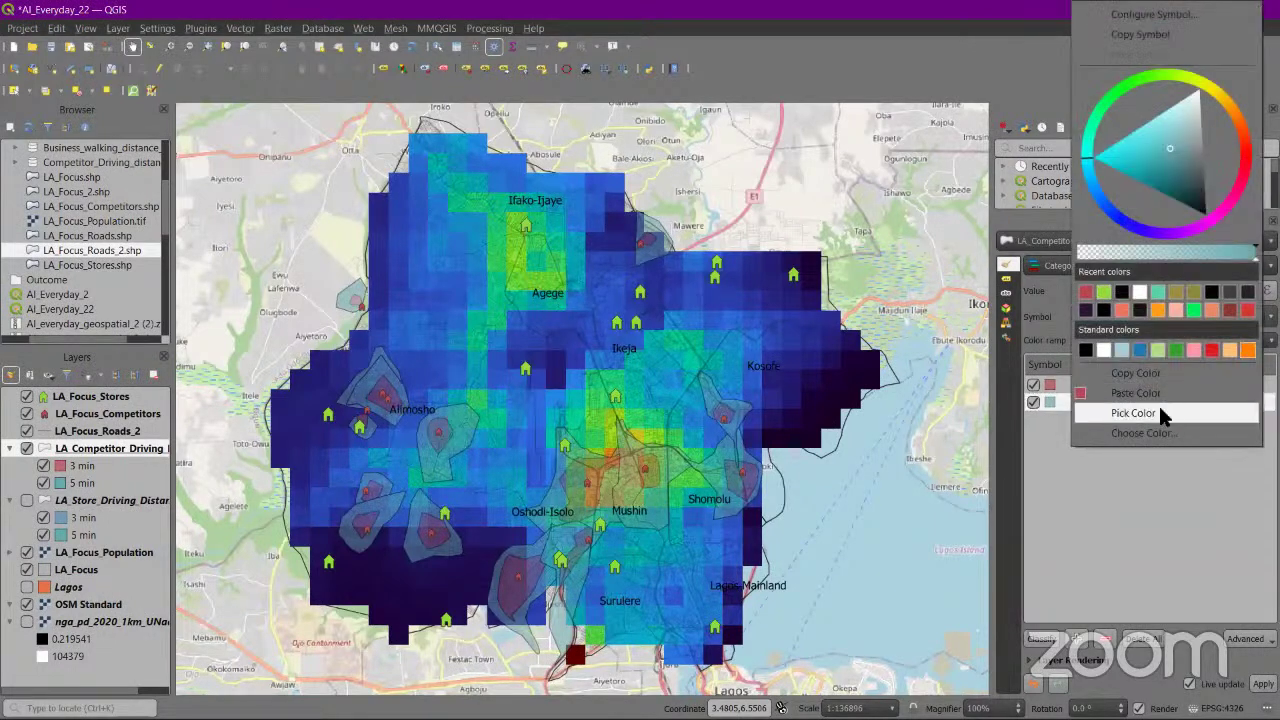
{"action": "left_click", "coordinate": [1159, 398]}
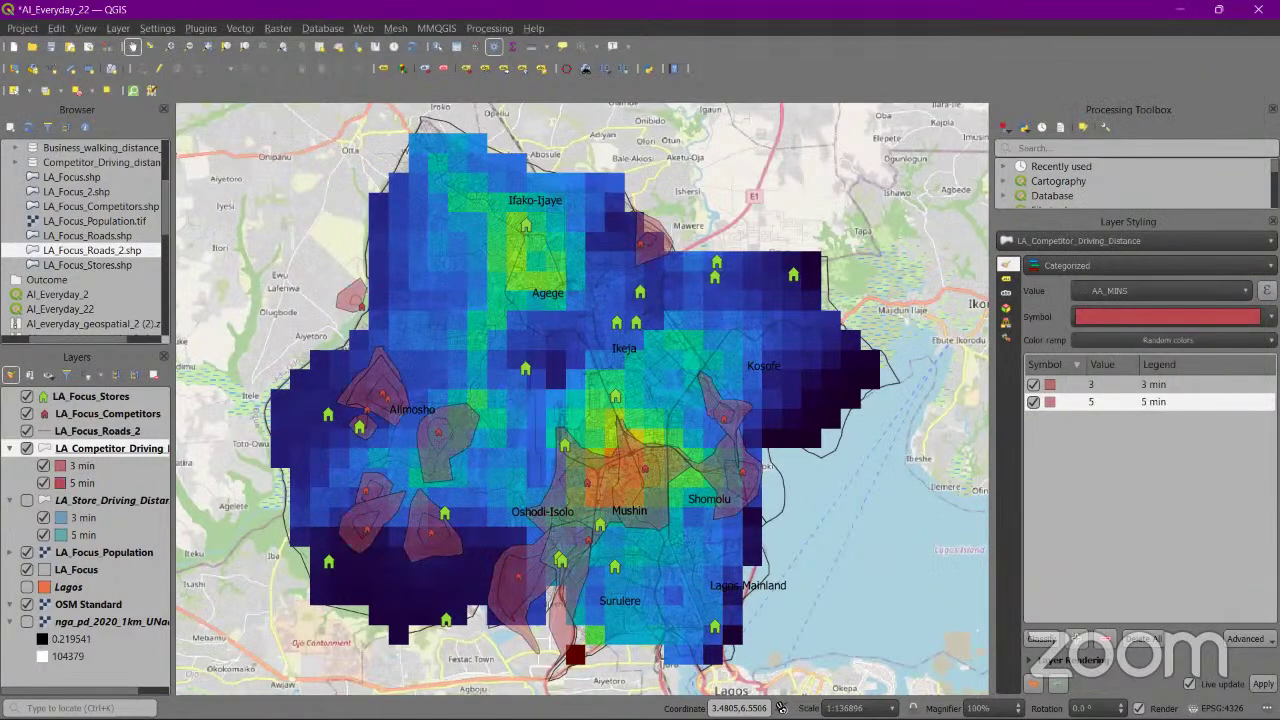
- Lower the opacity of the competitors' 5 min class so the population raster shows through
{"action": "left_click", "coordinate": [1270, 316]}
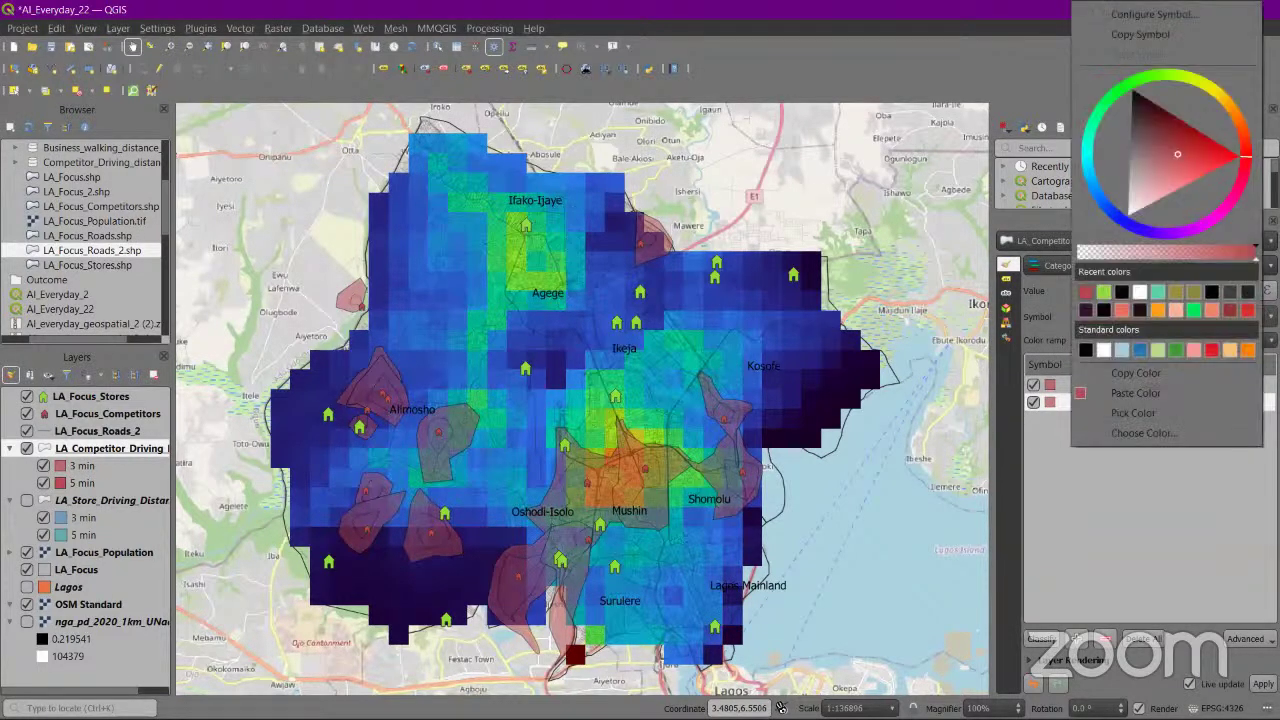
{"action": "left_click_drag", "start_coordinate": [1250, 250], "coordinate": [1203, 252]}
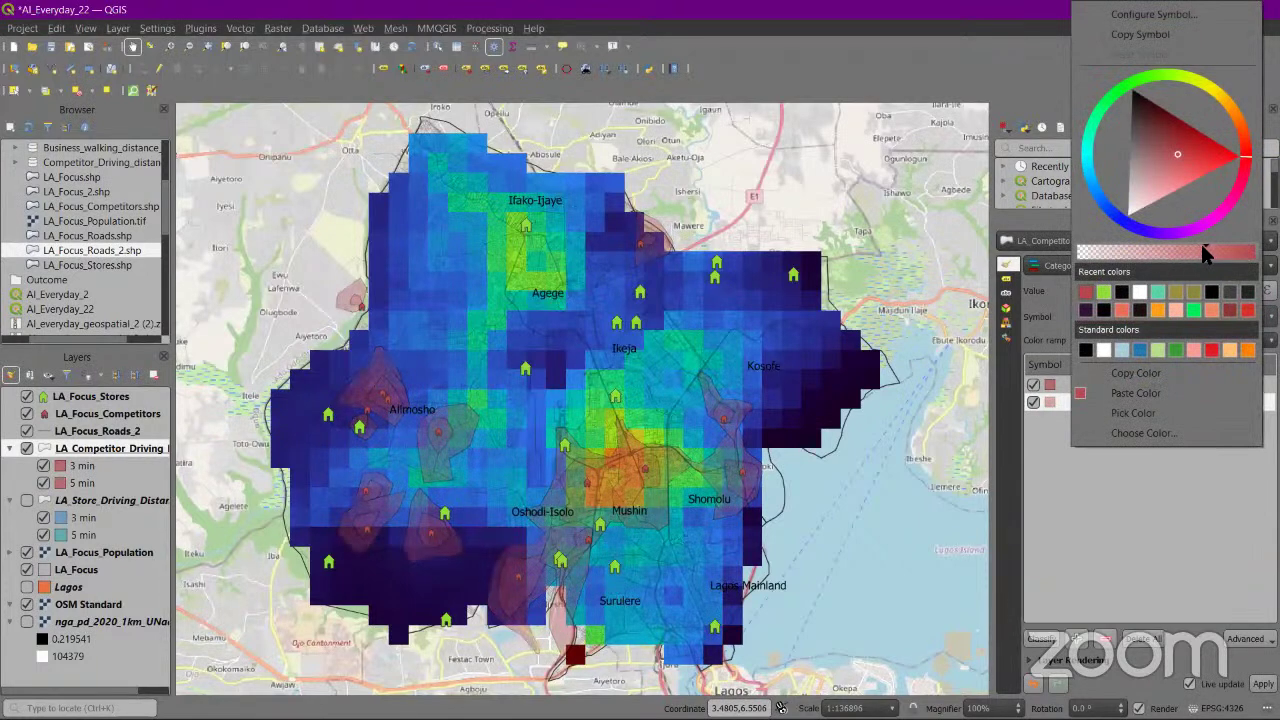
{"action": "left_click_drag", "start_coordinate": [1194, 247], "coordinate": [1178, 252]}
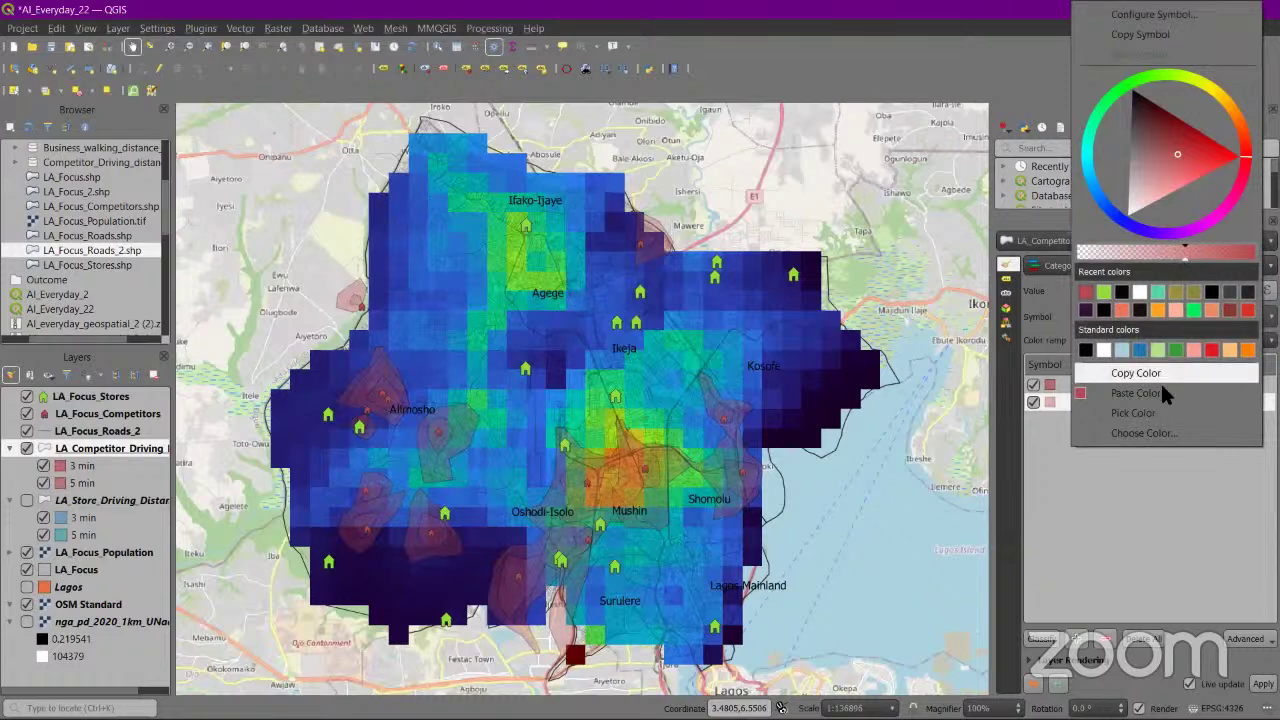
{"action": "left_click", "coordinate": [1150, 548]}
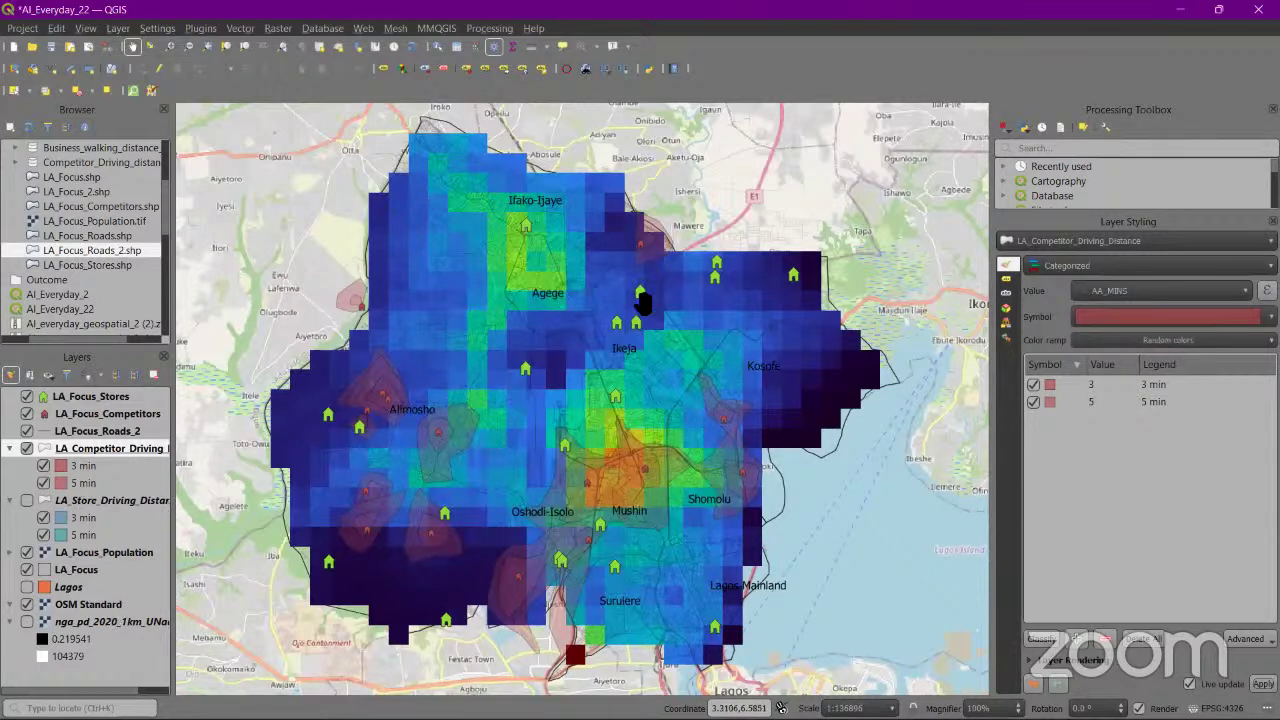
- Show only the 3 min classes of both driving-distance layers and load LA_Store_Driving_Distance for styling
{"action": "left_click", "coordinate": [43, 483]}
{"action": "left_click", "coordinate": [26, 500]}
{"action": "left_click", "coordinate": [43, 535]}
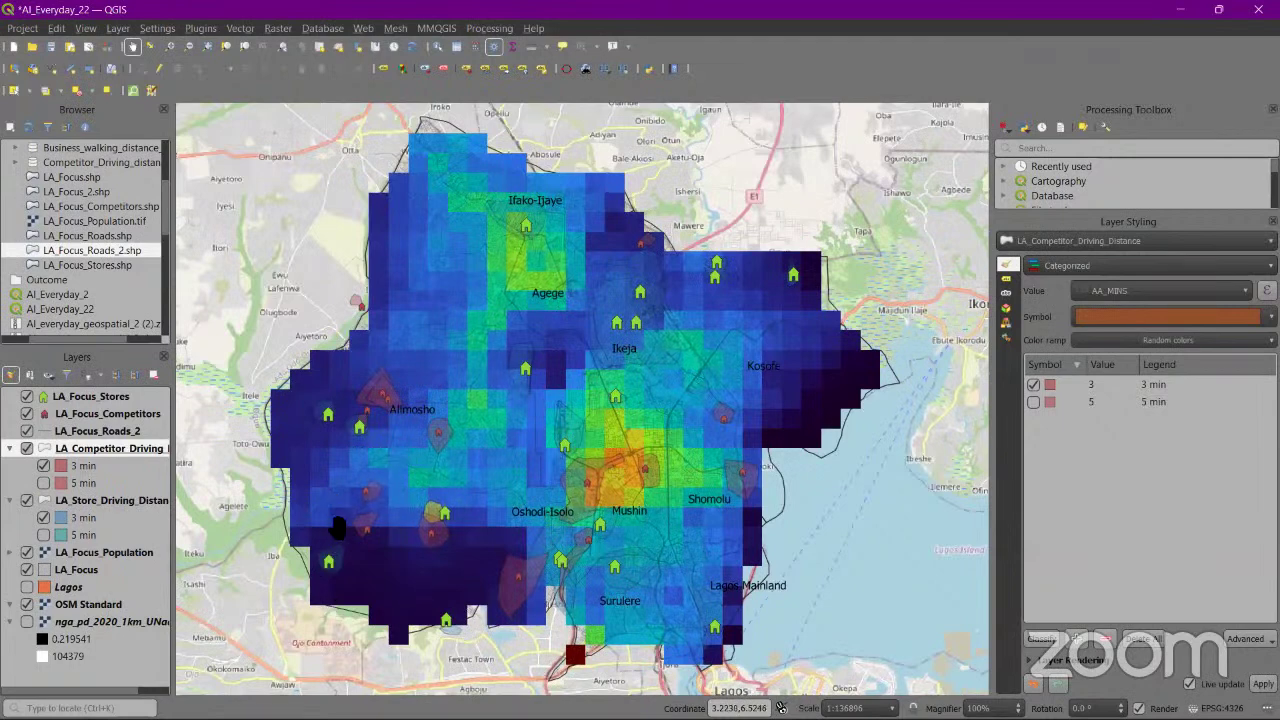
{"action": "left_click", "coordinate": [92, 524]}
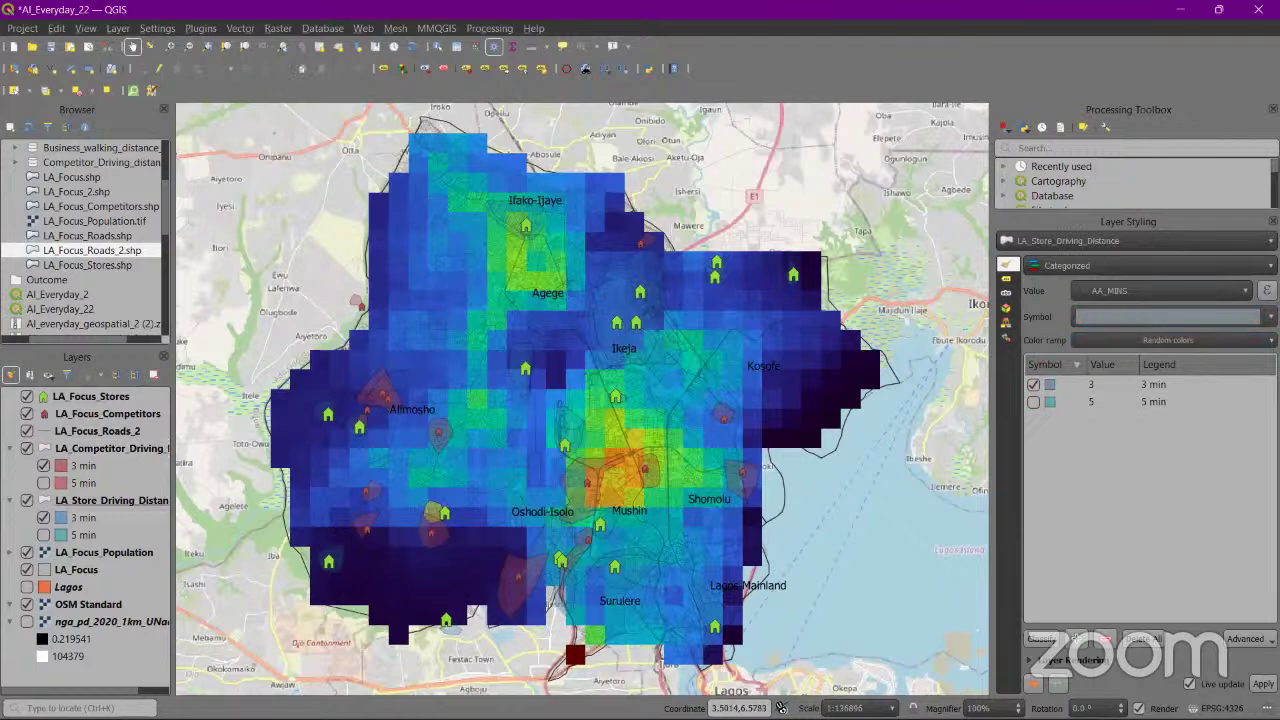
- Try a brighter blue and the recent teal-green as colours for the LA_Store_Driving_Distance isochrones
{"action": "left_click", "coordinate": [1271, 317]}
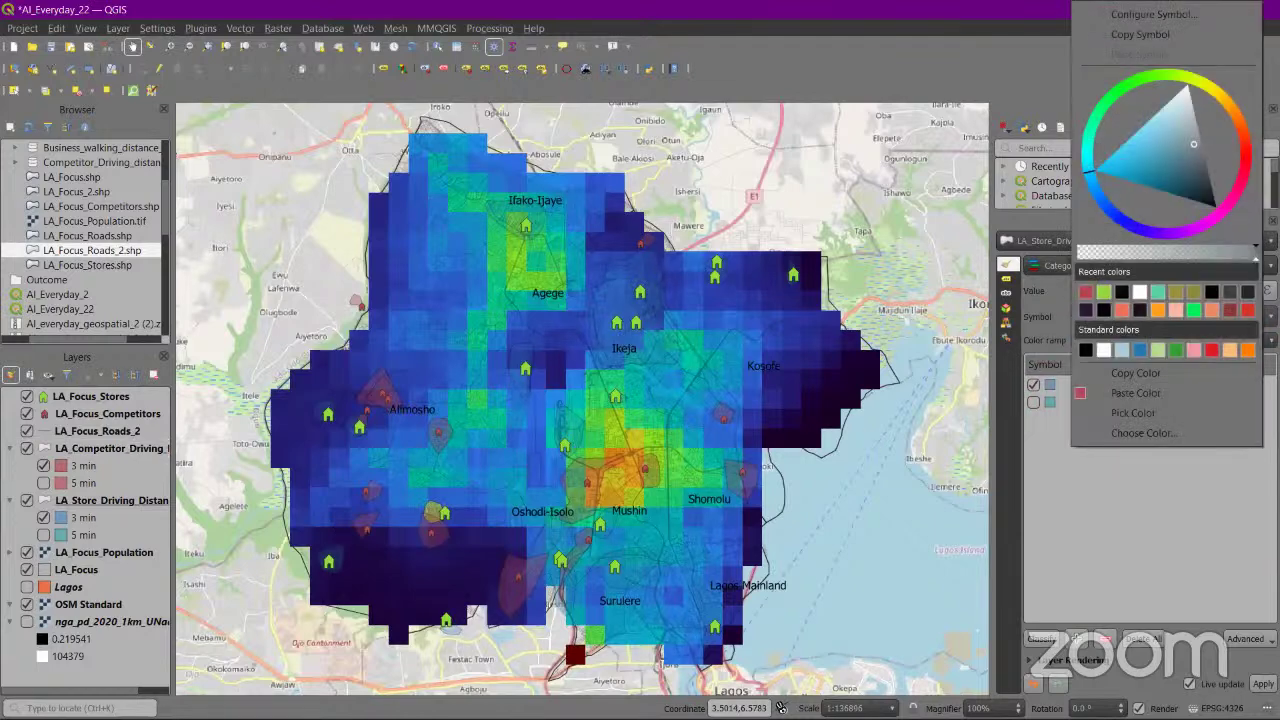
{"action": "left_click", "coordinate": [1193, 138]}
{"action": "mouse_move", "coordinate": [1160, 153]}
{"action": "left_mouse_down"}
{"action": "mouse_move", "coordinate": [1158, 169]}
{"action": "mouse_move", "coordinate": [1146, 141]}
{"action": "left_mouse_up"}
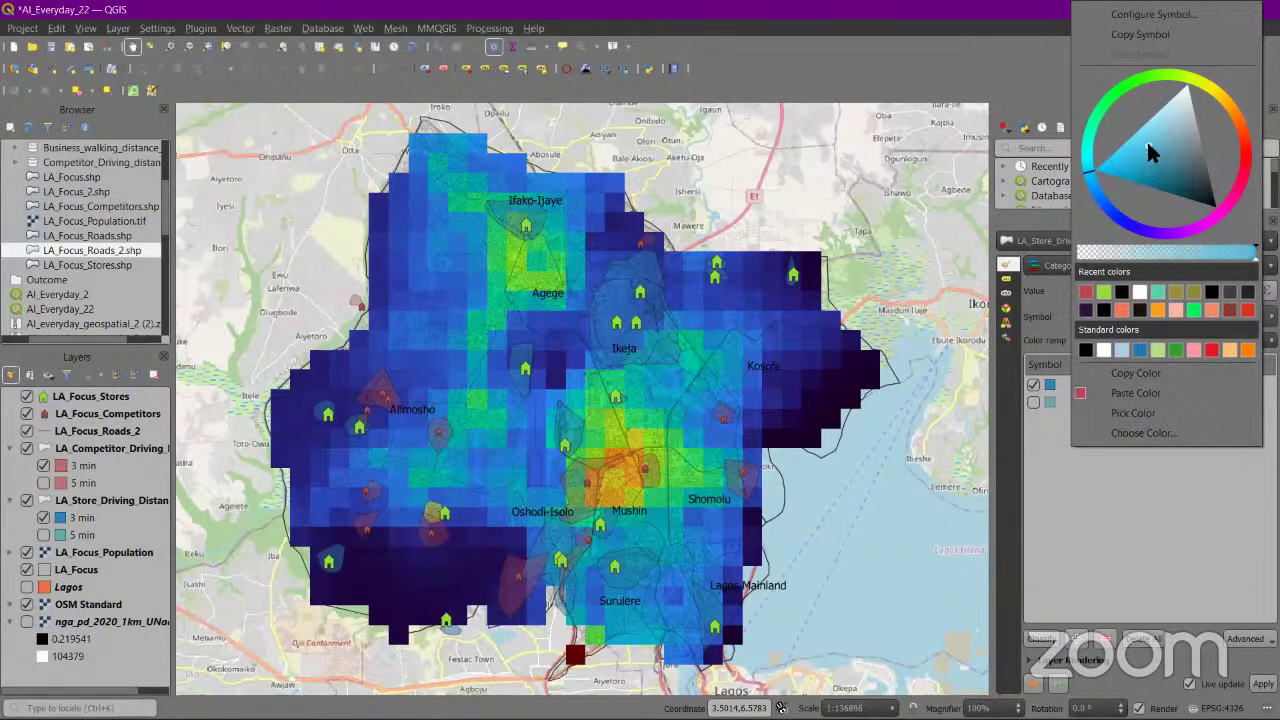
{"action": "left_click", "coordinate": [1158, 293]}
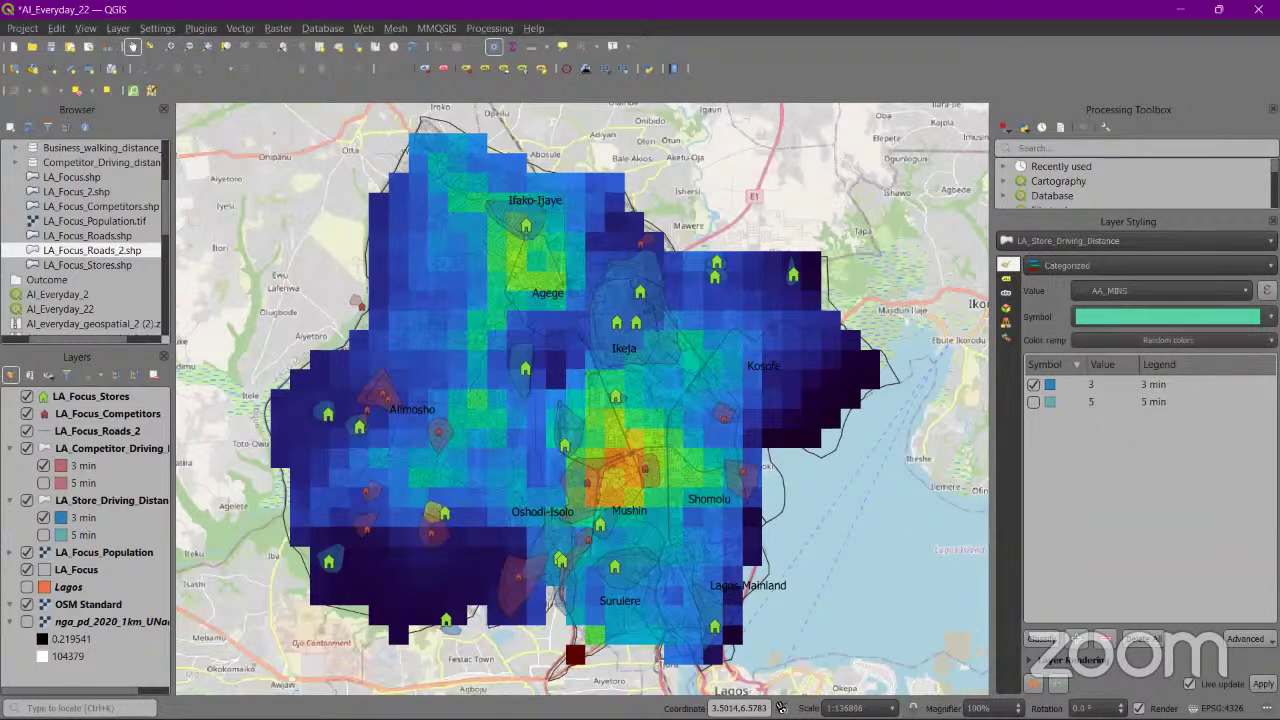
- Try the recent light green, shifted to a muted yellow-green, on the stores' 3 min class
{"action": "left_click", "coordinate": [1092, 386]}
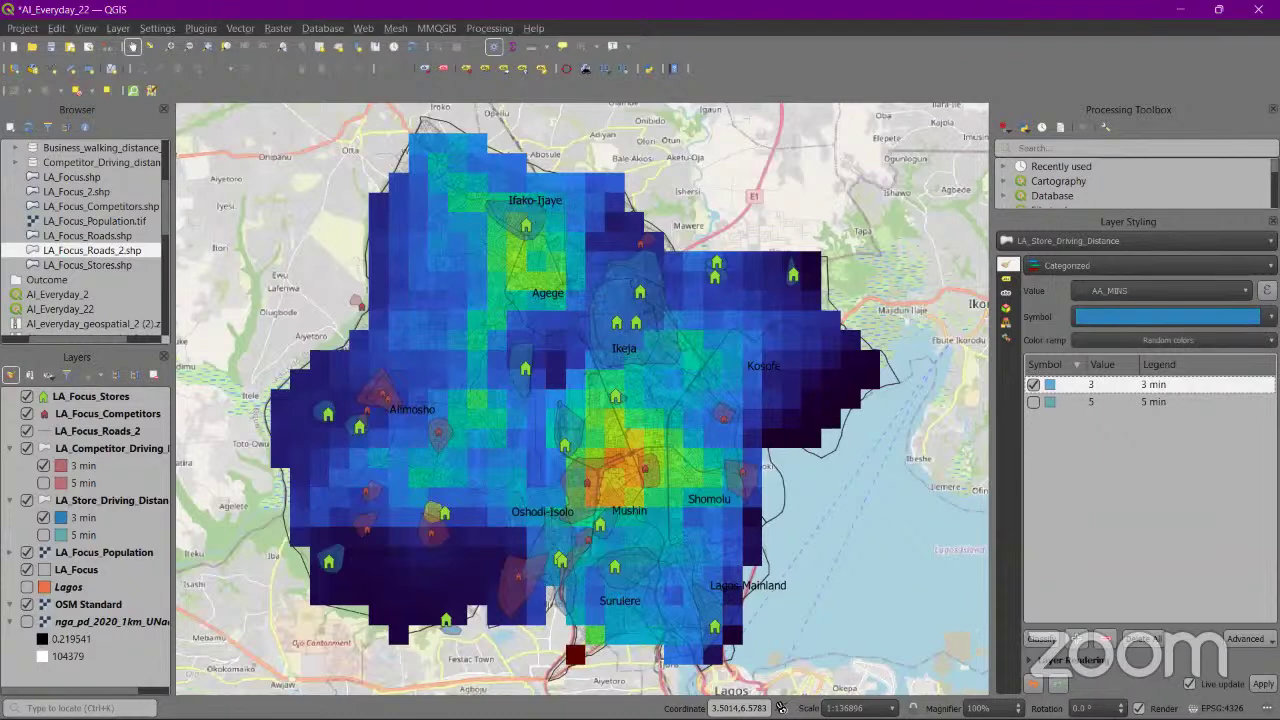
{"action": "left_click", "coordinate": [1270, 316]}
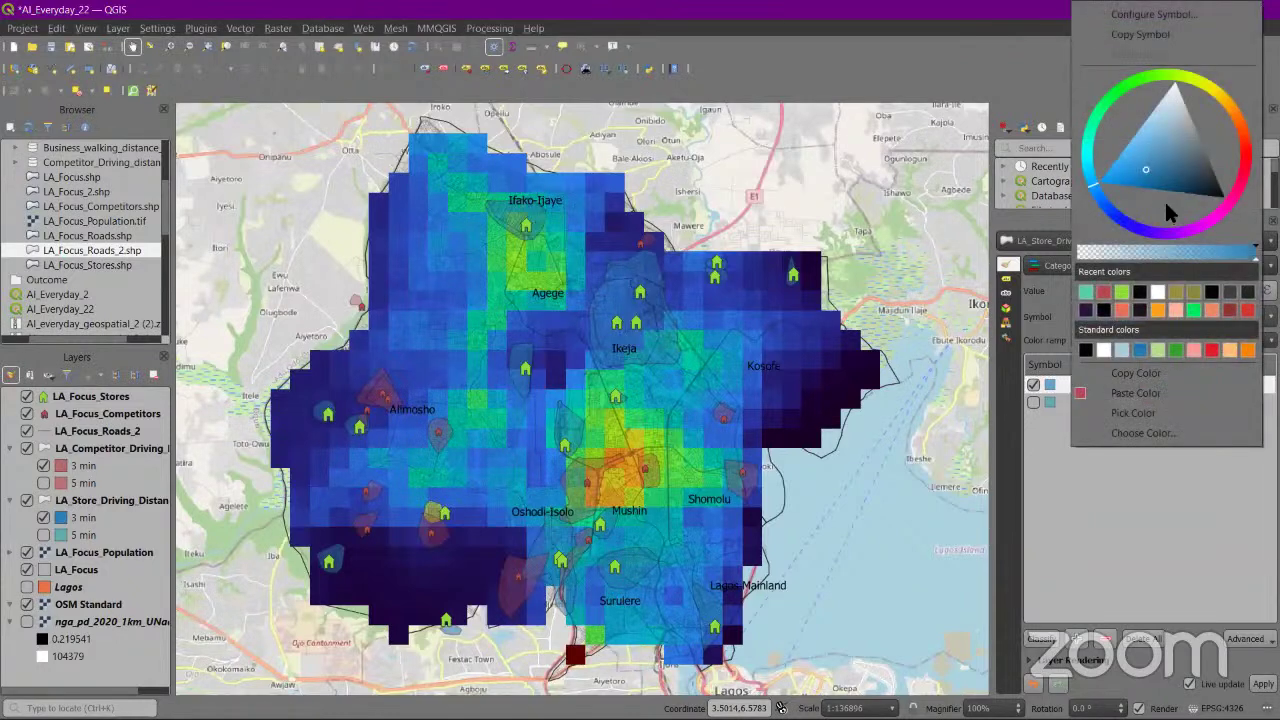
{"action": "left_click", "coordinate": [1122, 292]}
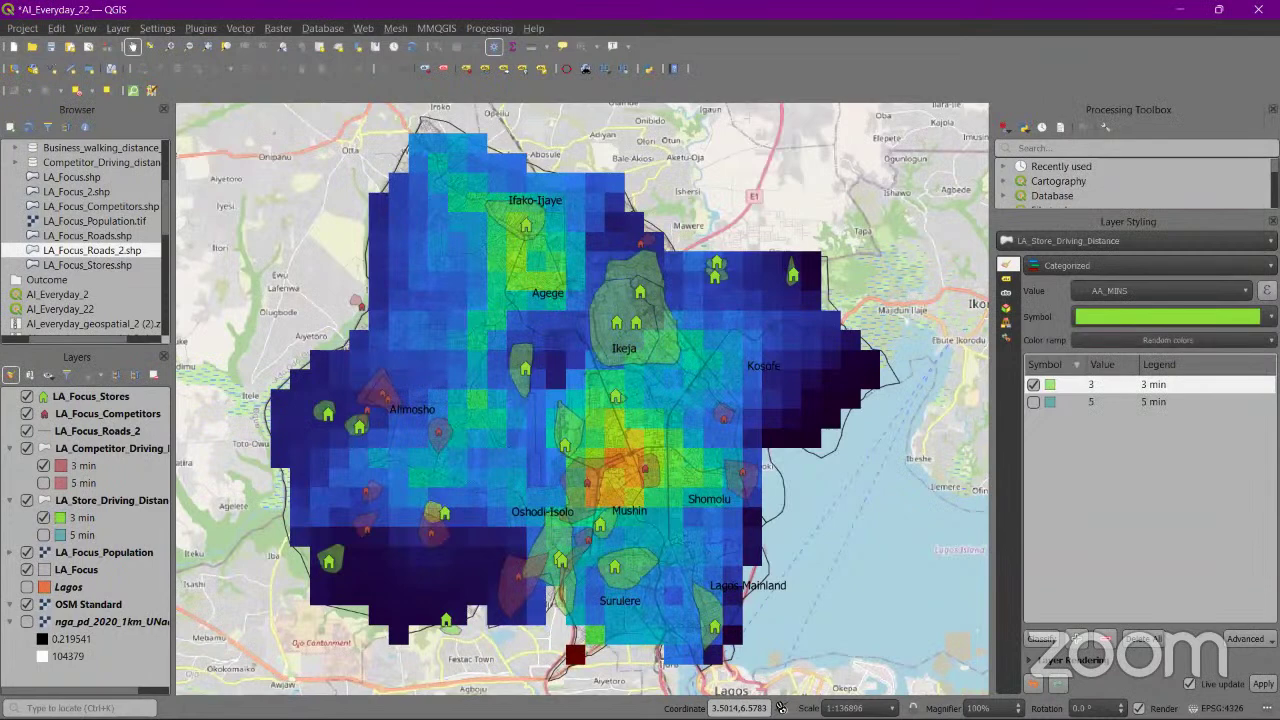
{"action": "left_click", "coordinate": [1270, 316]}
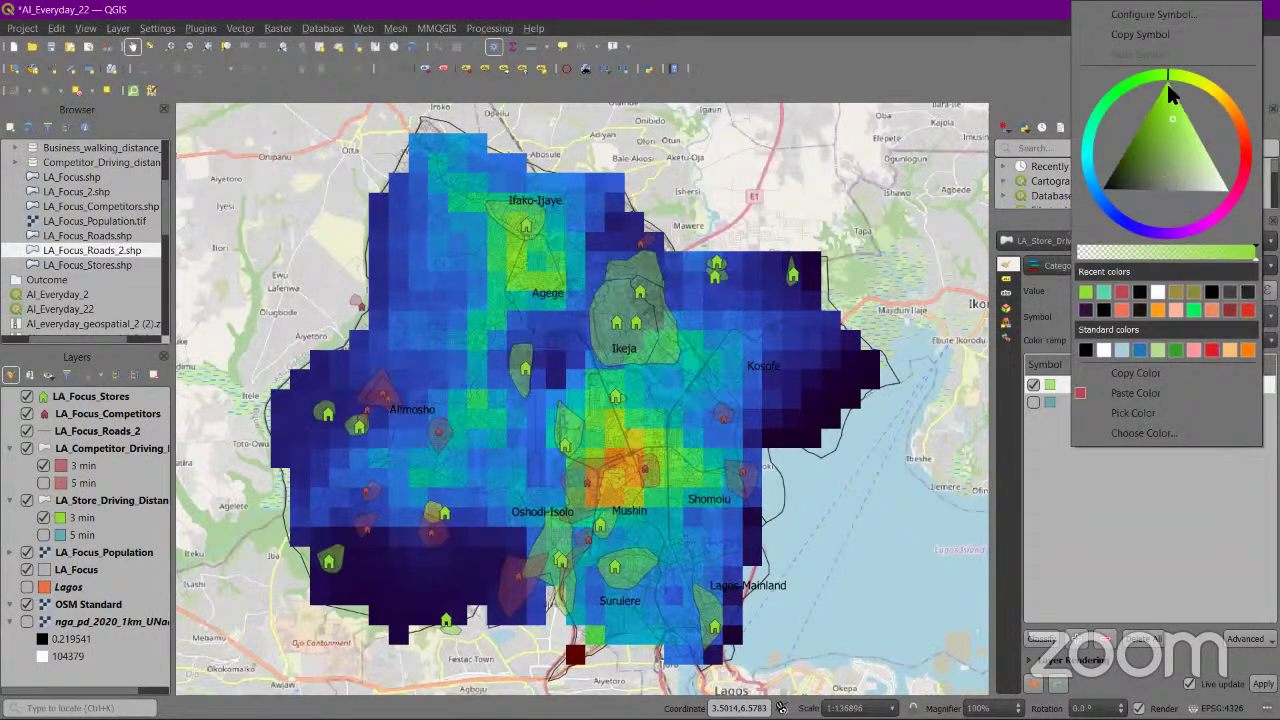
{"action": "left_click_drag", "start_coordinate": [1169, 70], "coordinate": [1183, 94]}
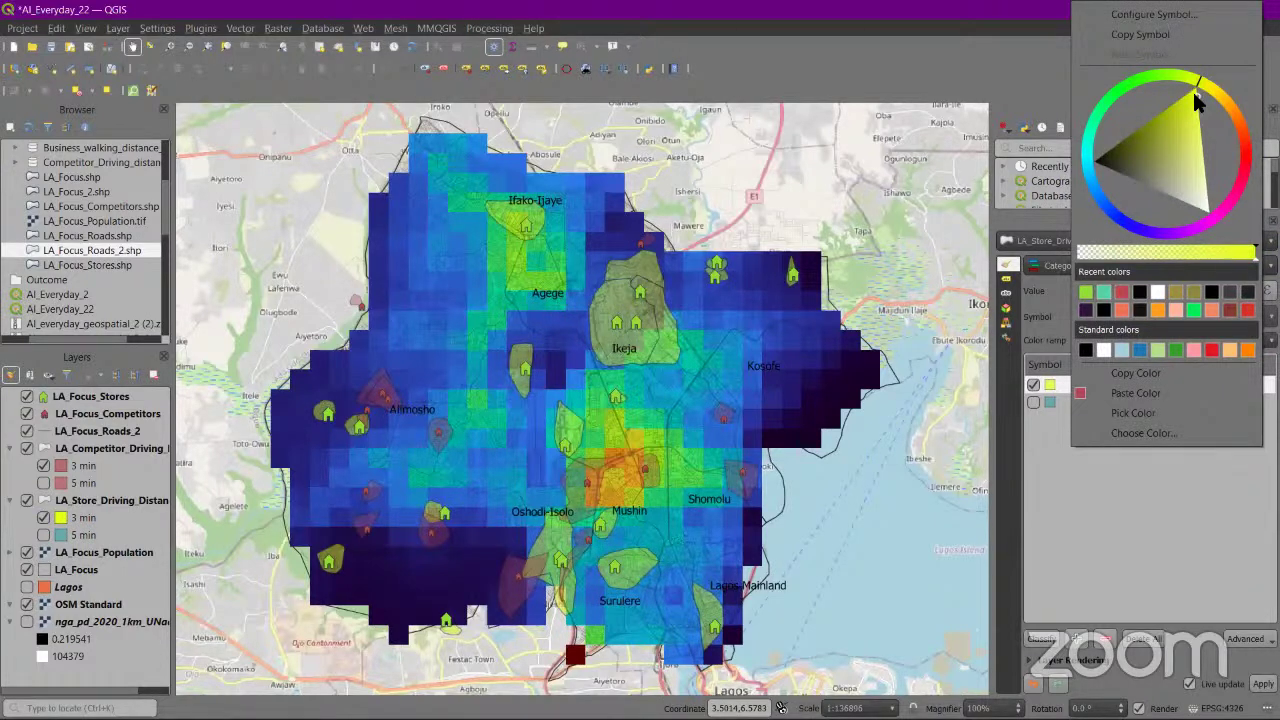
{"action": "left_click", "coordinate": [1185, 124]}
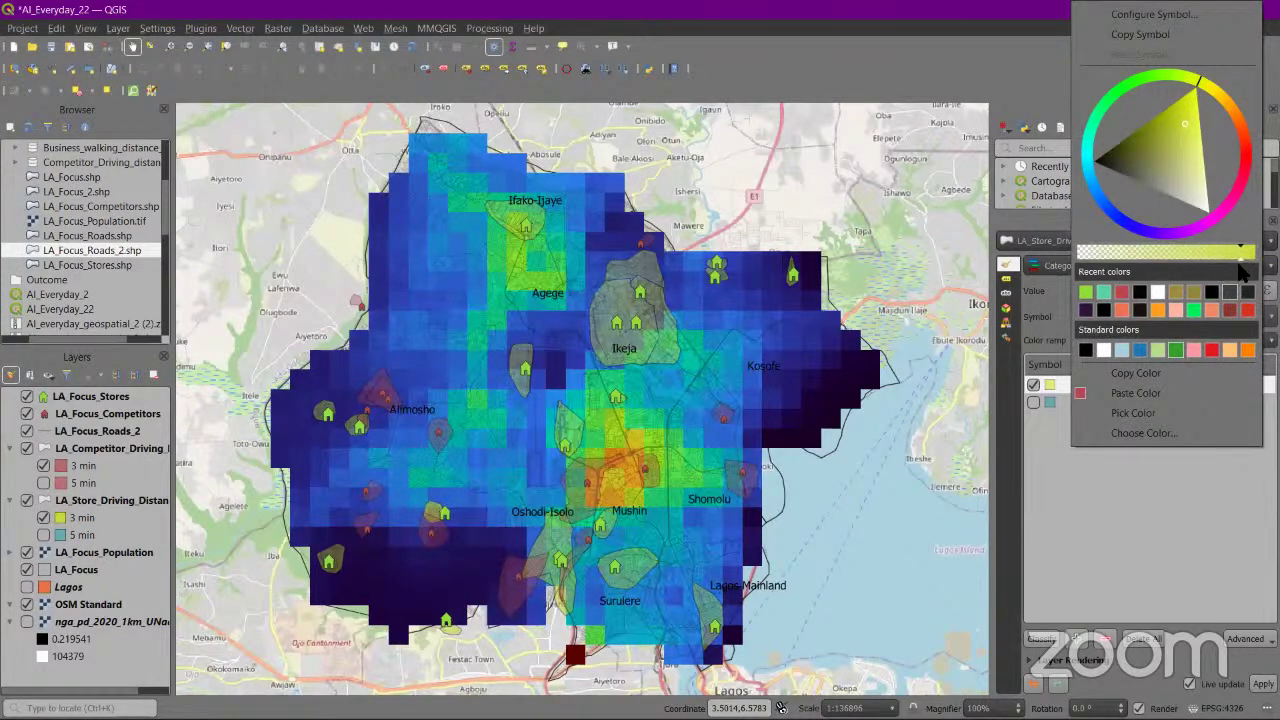
{"action": "left_click", "coordinate": [1164, 558]}
{"action": "left_click", "coordinate": [1264, 683]}
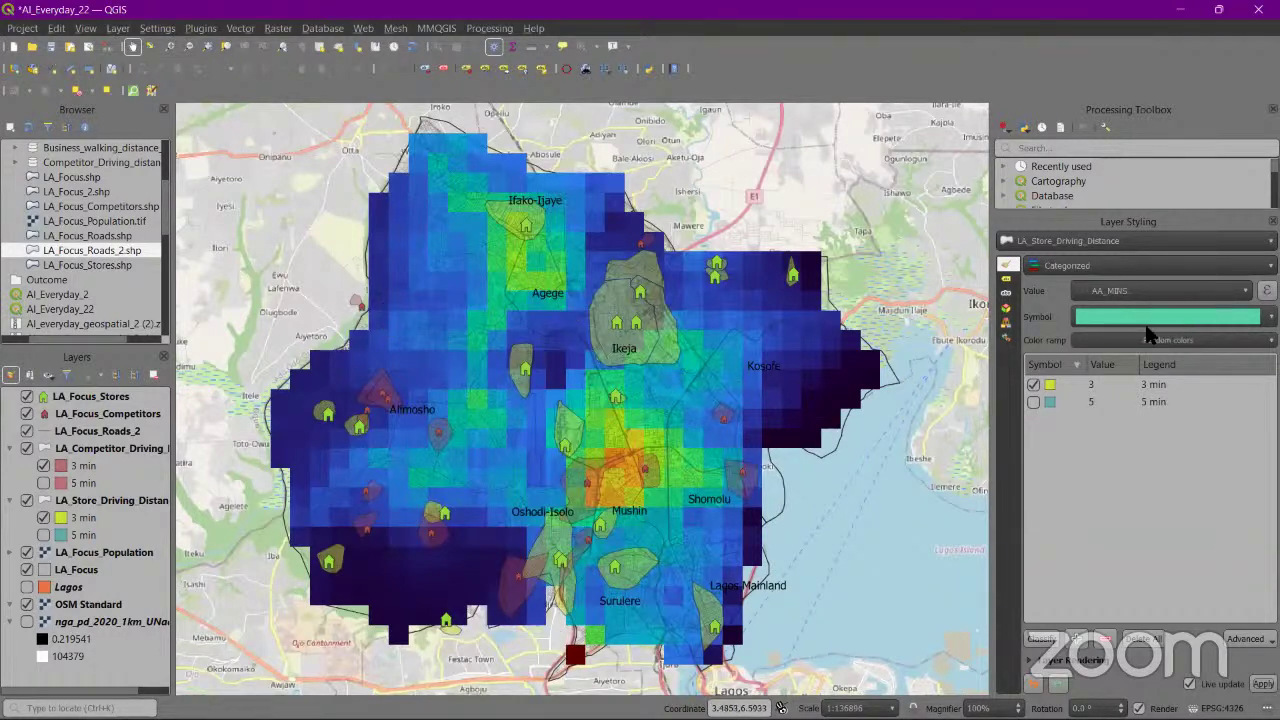
- Recolour the 3 min class of LA_Store_Driving_Distance to a medium light green
{"action": "left_click", "coordinate": [1104, 388]}
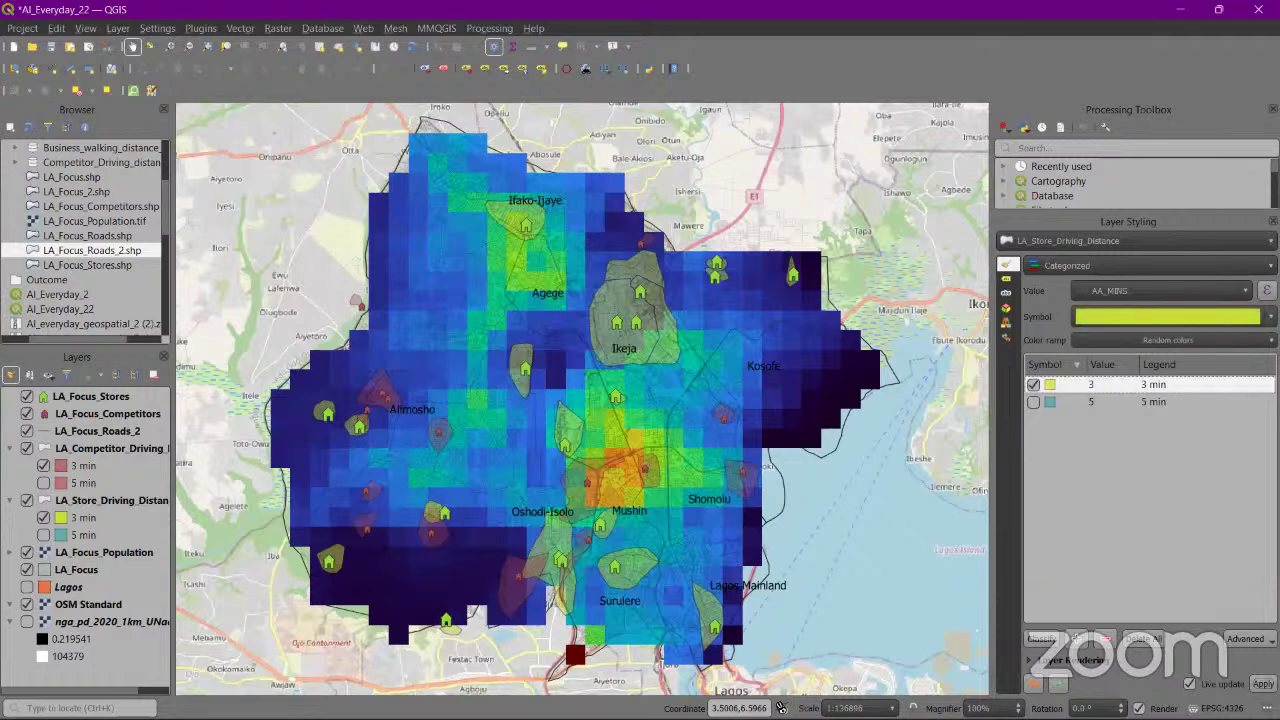
{"action": "left_click", "coordinate": [1271, 317]}
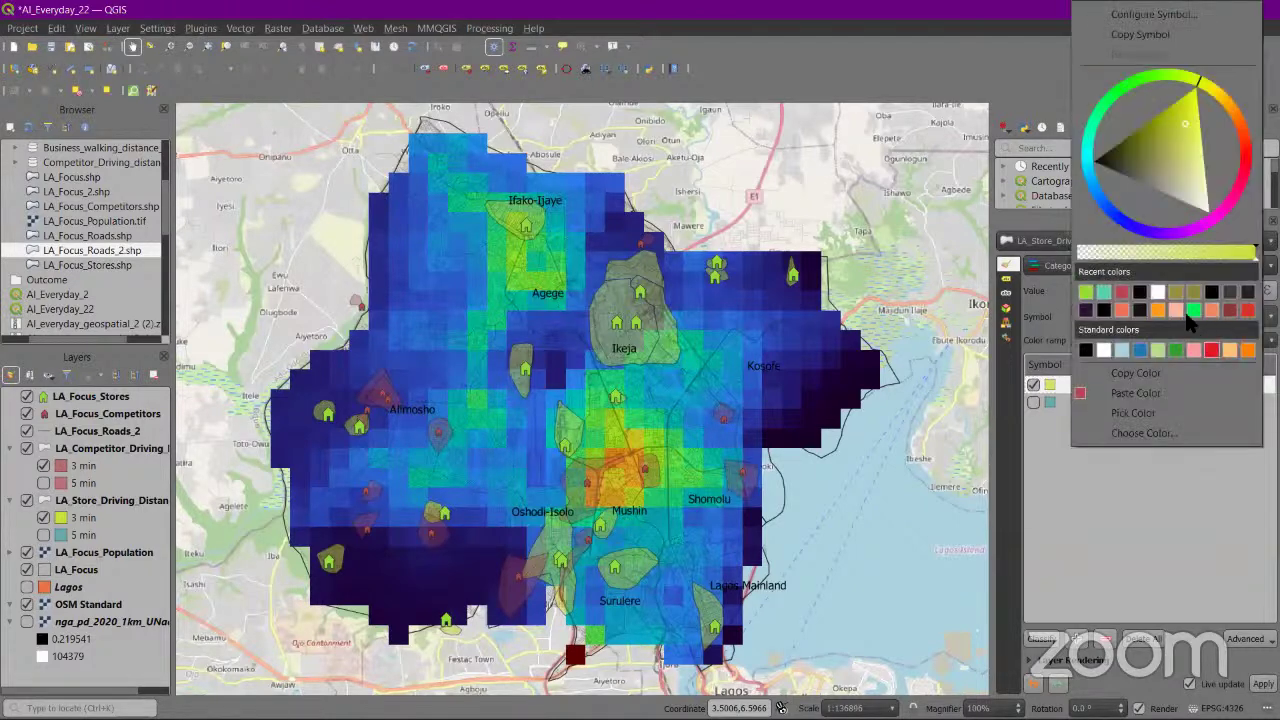
{"action": "mouse_move", "coordinate": [1190, 80]}
{"action": "left_mouse_down"}
{"action": "mouse_move", "coordinate": [1134, 61]}
{"action": "mouse_move", "coordinate": [1097, 70]}
{"action": "mouse_move", "coordinate": [1120, 88]}
{"action": "left_mouse_up"}
{"action": "left_click", "coordinate": [1147, 124]}
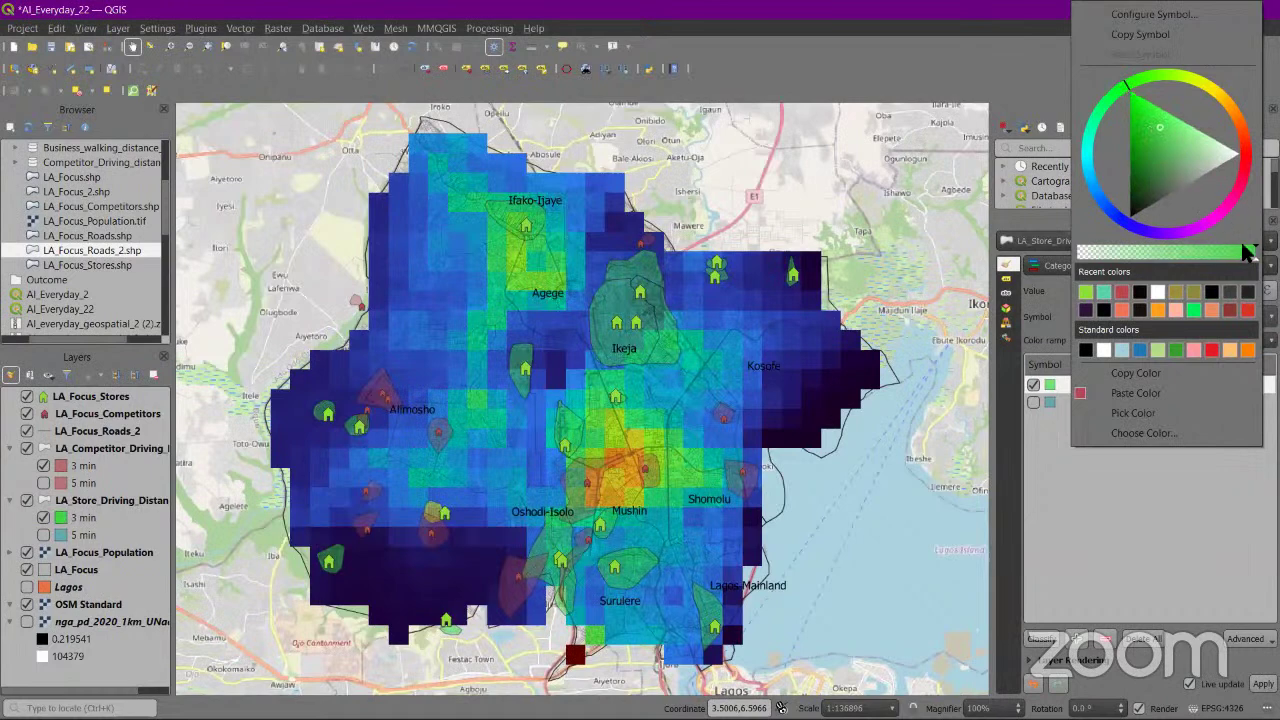
{"action": "left_click_drag", "start_coordinate": [1119, 80], "coordinate": [1152, 68]}
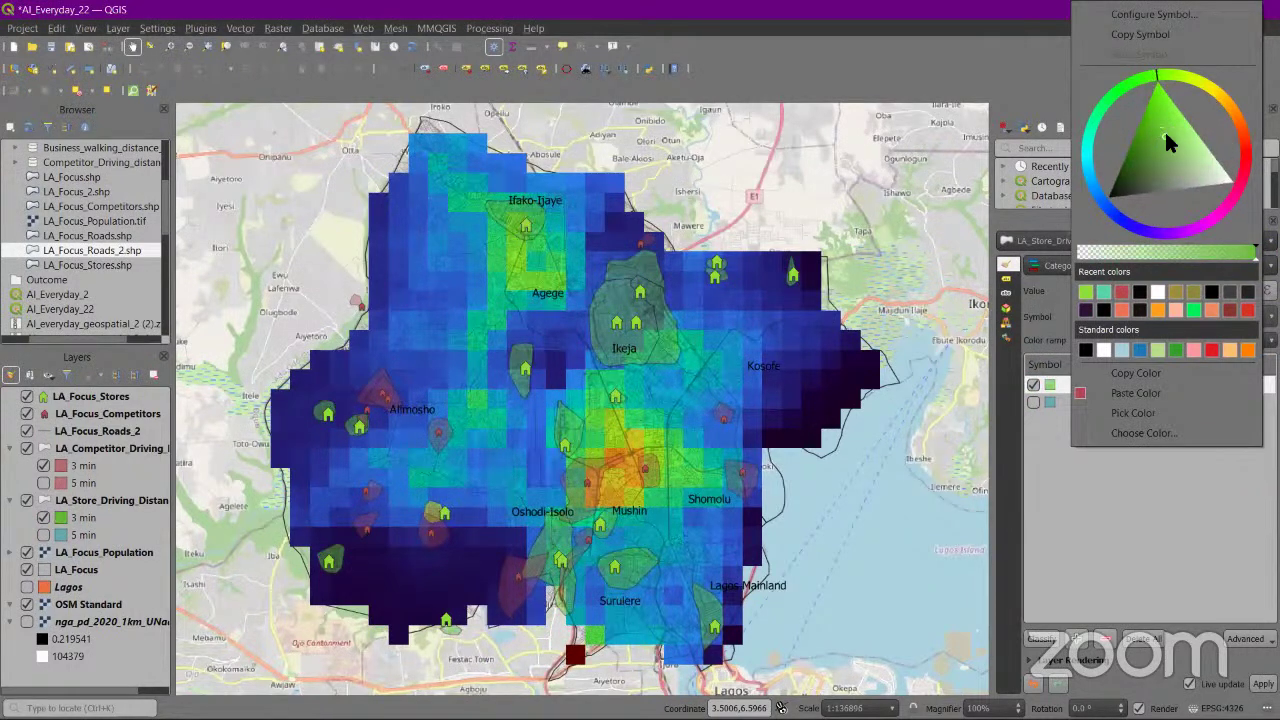
{"action": "left_click", "coordinate": [1133, 590]}
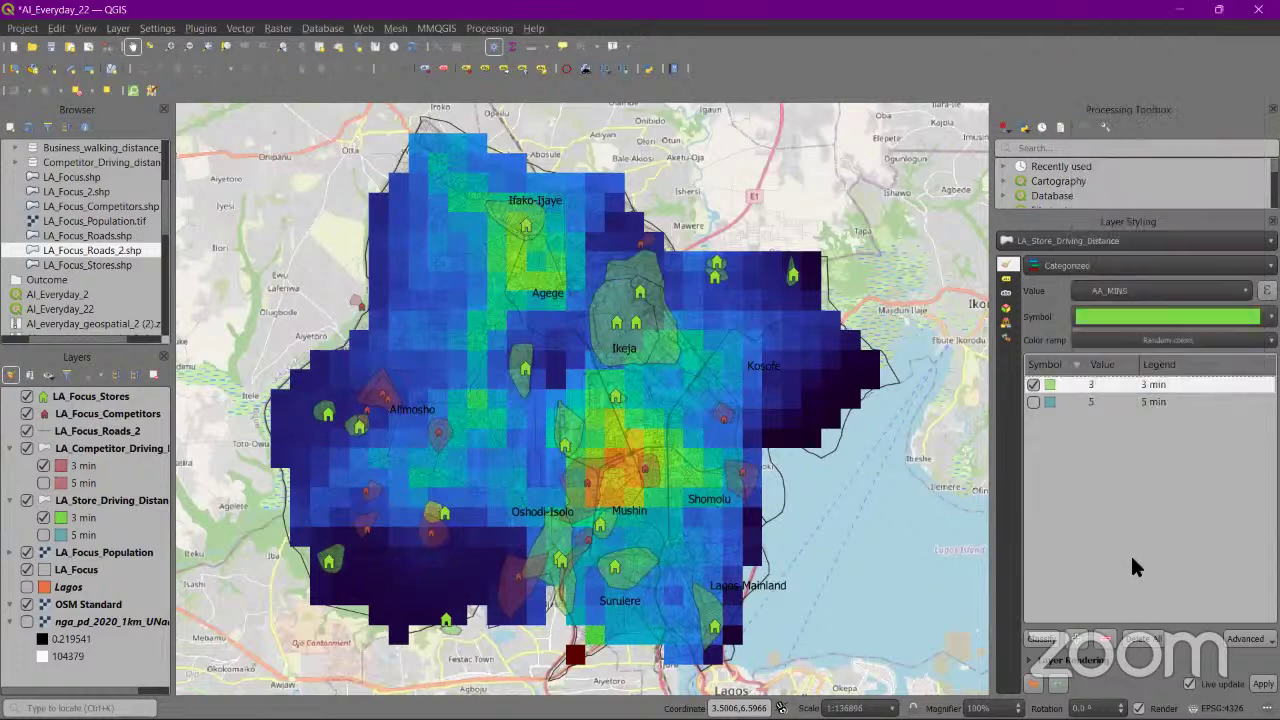
- Copy the green colour of the stores' 3 min class to their 5 min class
{"action": "left_click", "coordinate": [1152, 385]}
{"action": "left_click", "coordinate": [1271, 317]}
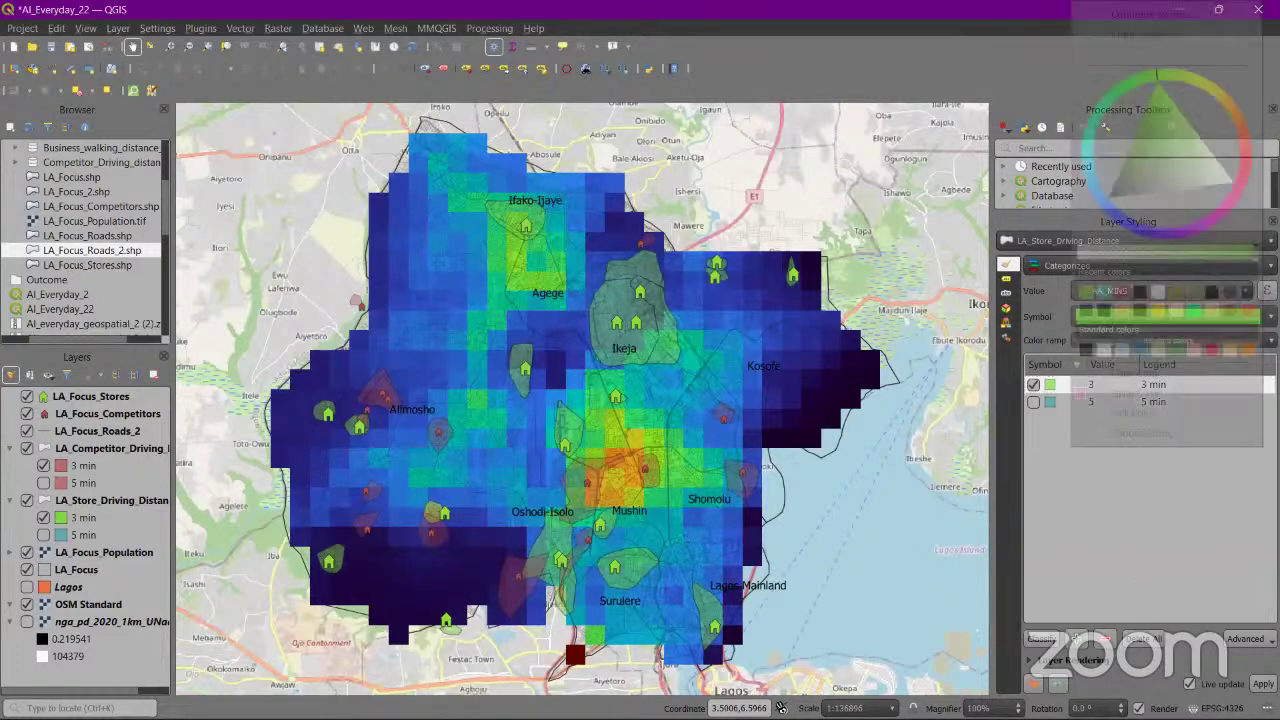
{"action": "left_click", "coordinate": [1178, 374]}
{"action": "left_click", "coordinate": [1170, 403]}
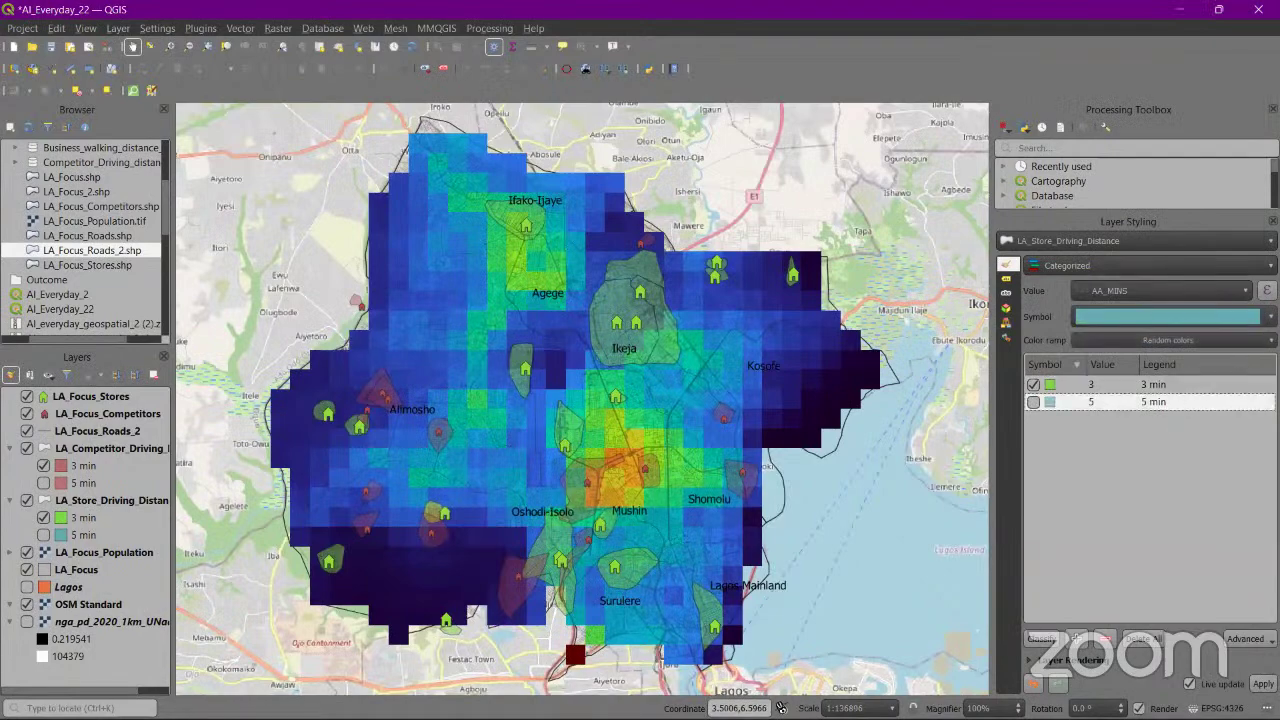
{"action": "left_click", "coordinate": [1271, 317]}
{"action": "left_click", "coordinate": [1210, 392]}
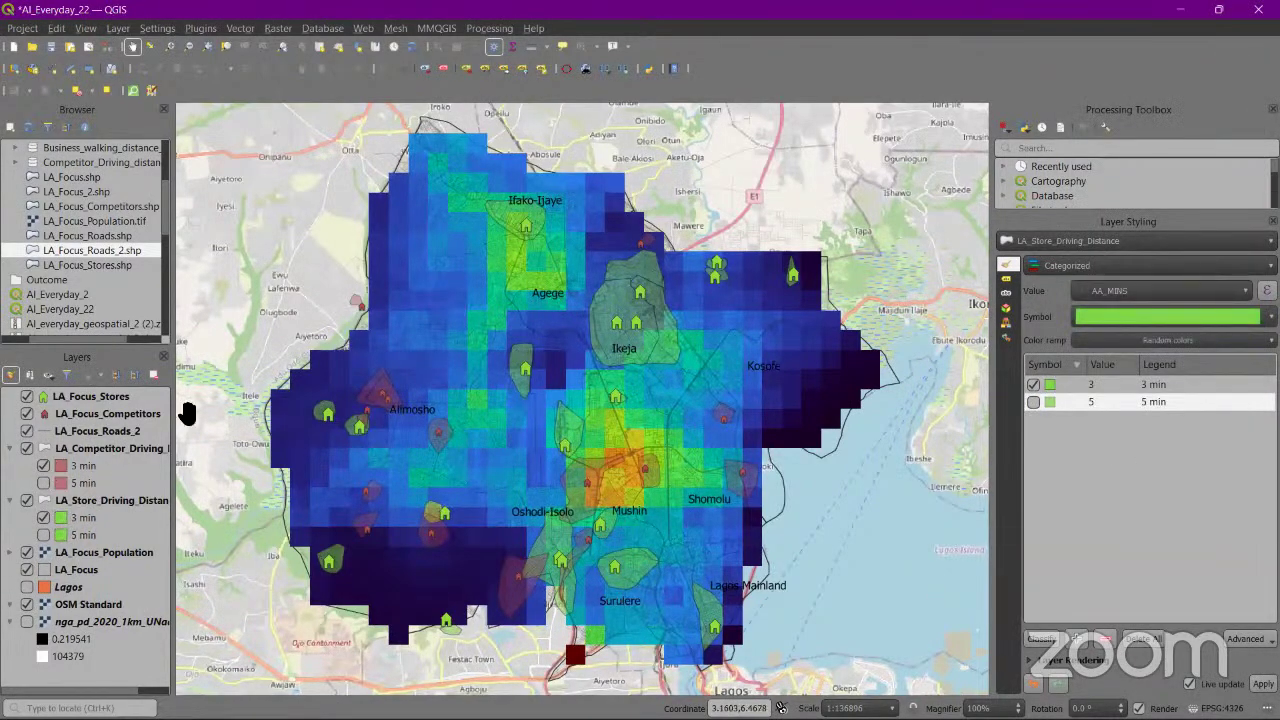
- Show the 5 min classes of both driving-distance layers and hide the competitors' 3 min class
{"action": "left_click", "coordinate": [44, 483]}
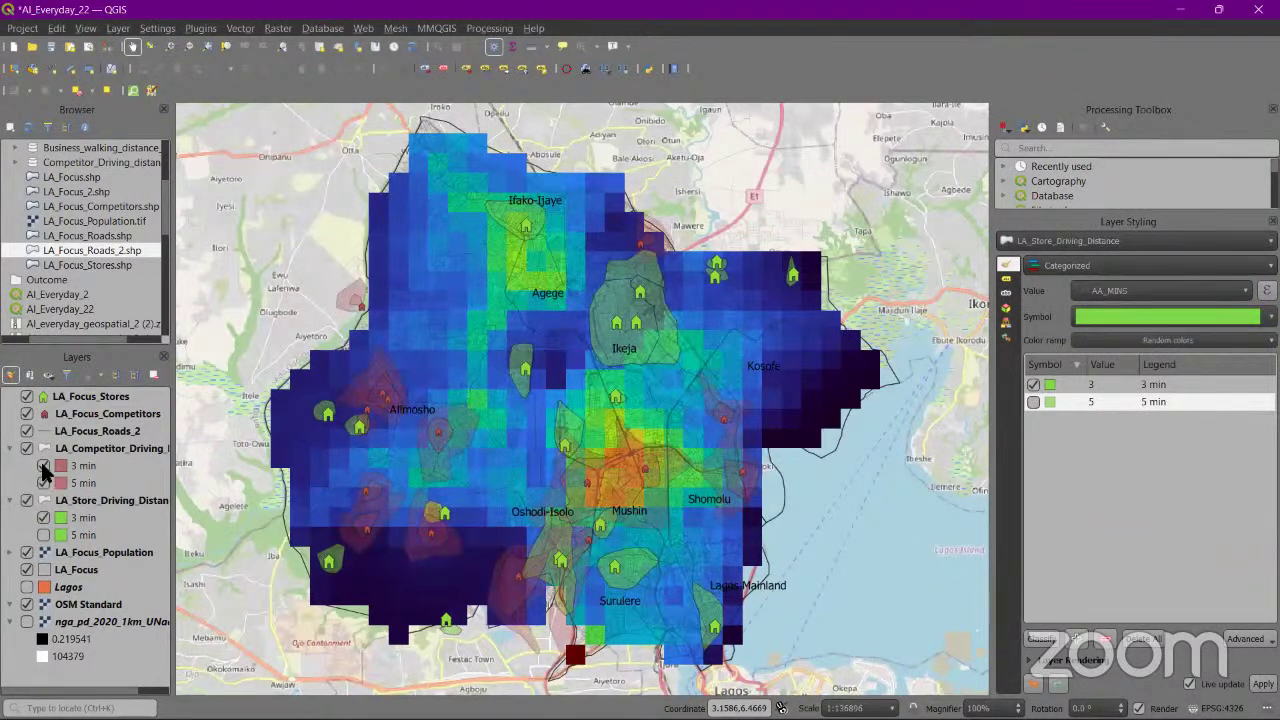
{"action": "left_click", "coordinate": [44, 535]}
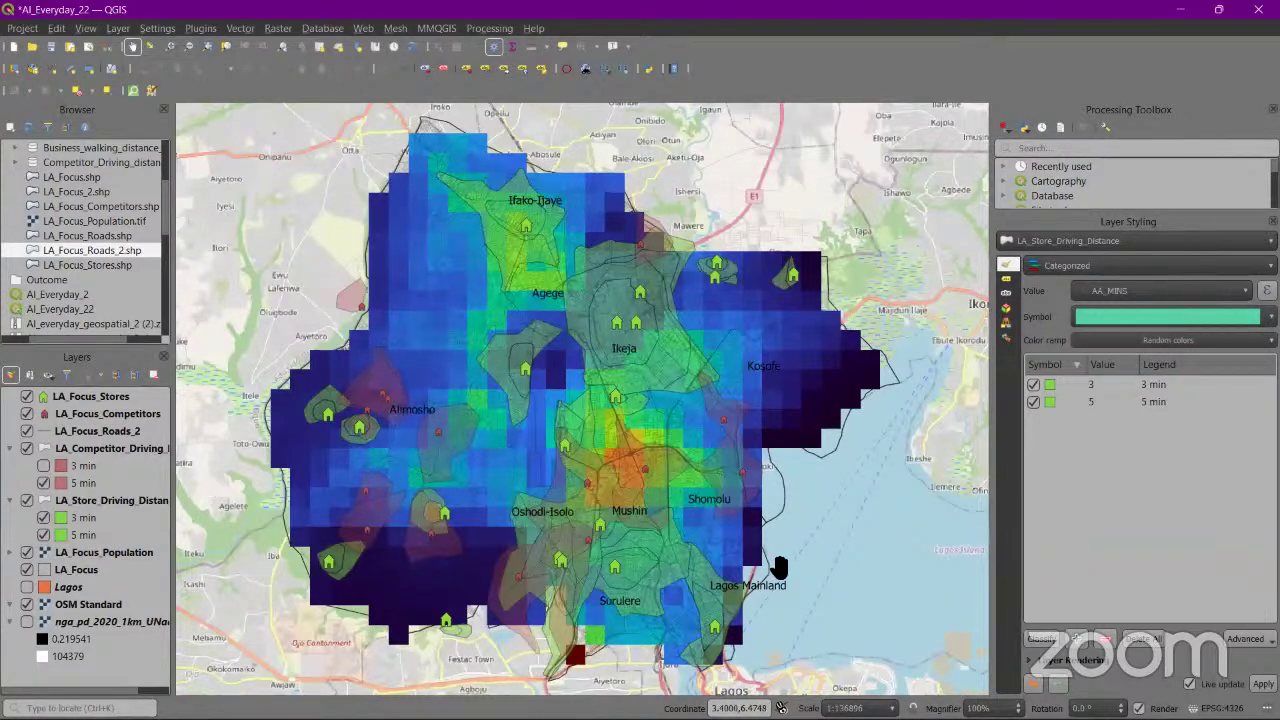
{"action": "key", "text": "super"}
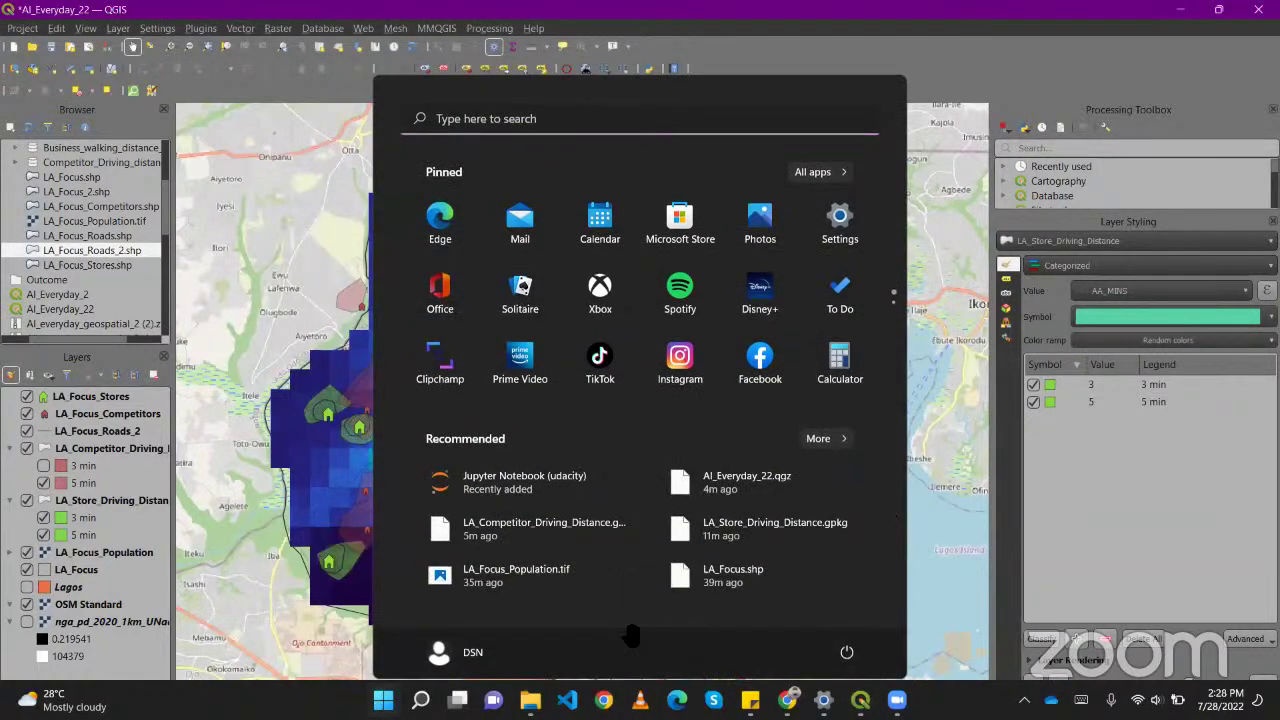
{"action": "key", "text": "Escape"}
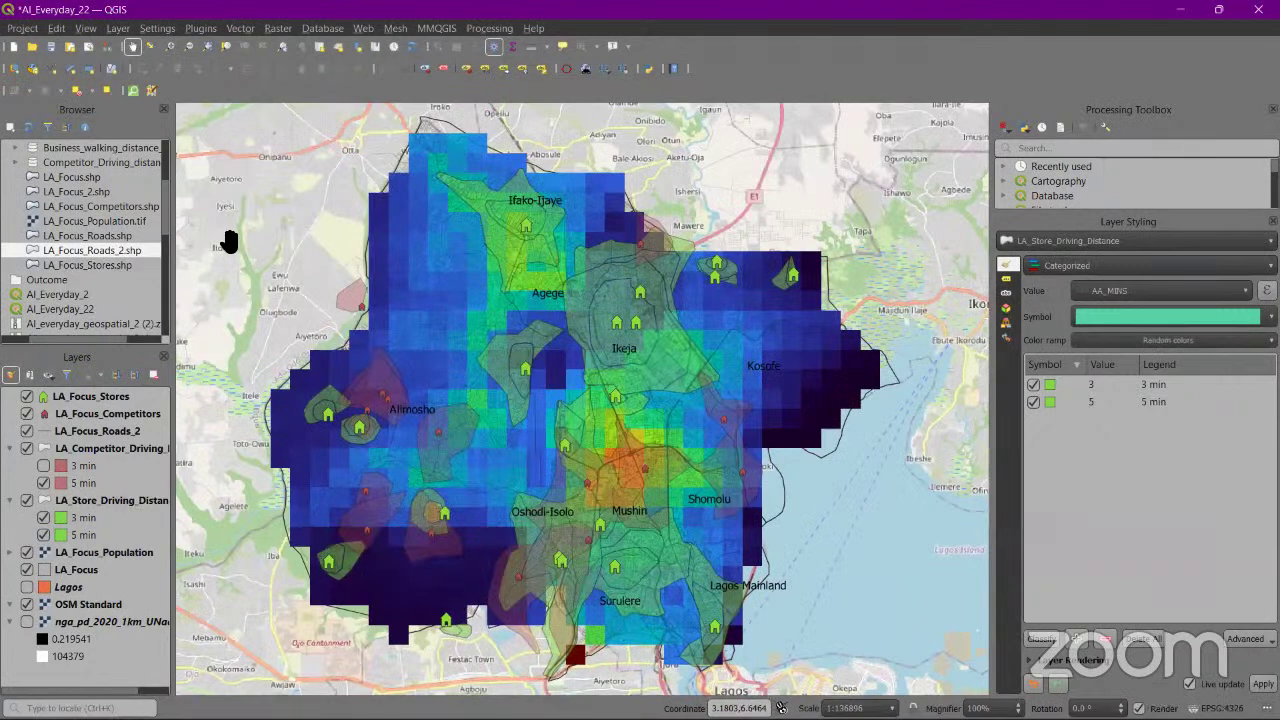
- Create a new print layout titled Print_layout
{"action": "left_click", "coordinate": [22, 28]}
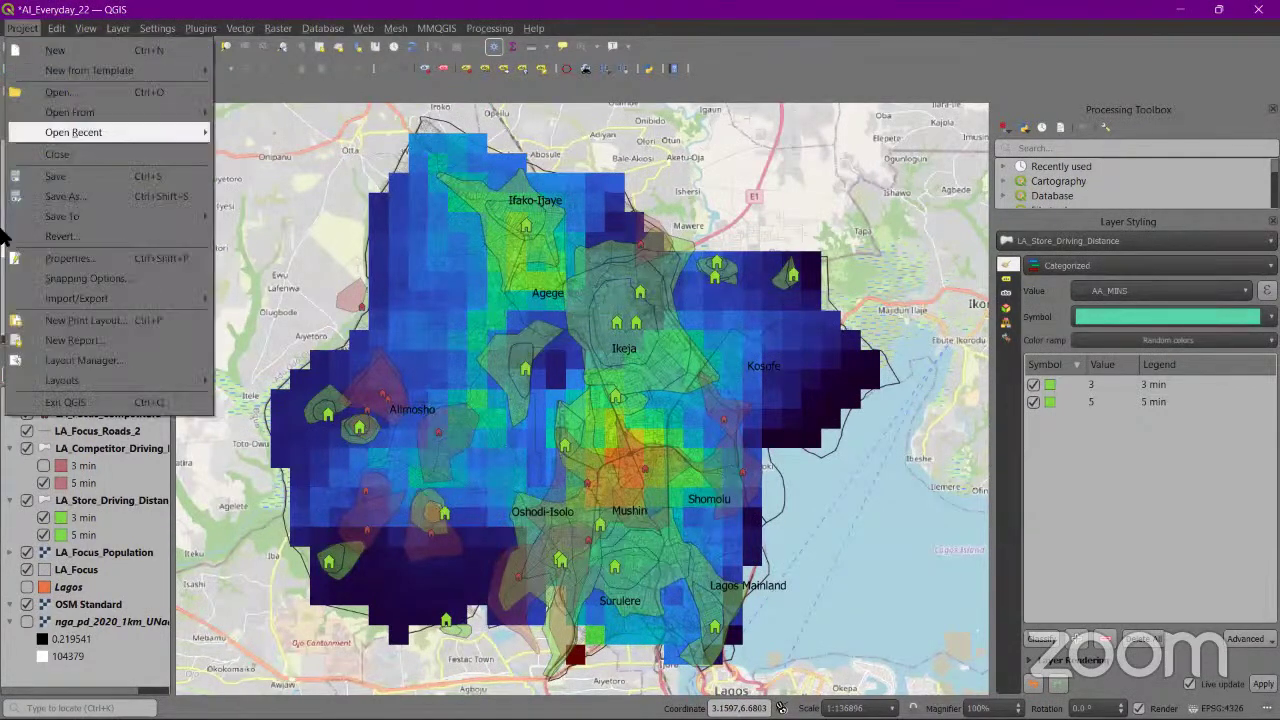
{"action": "left_click", "coordinate": [57, 320]}
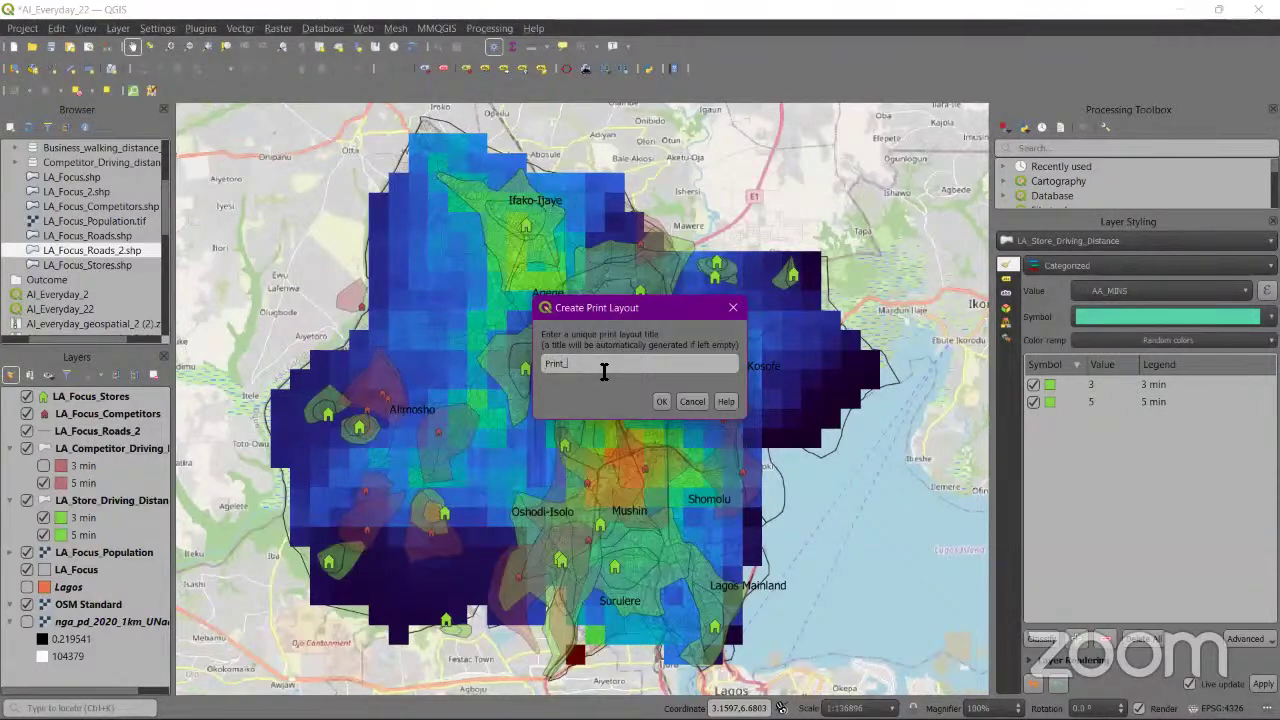
{"action": "type", "text": "t"}
{"action": "key", "text": "Return"}
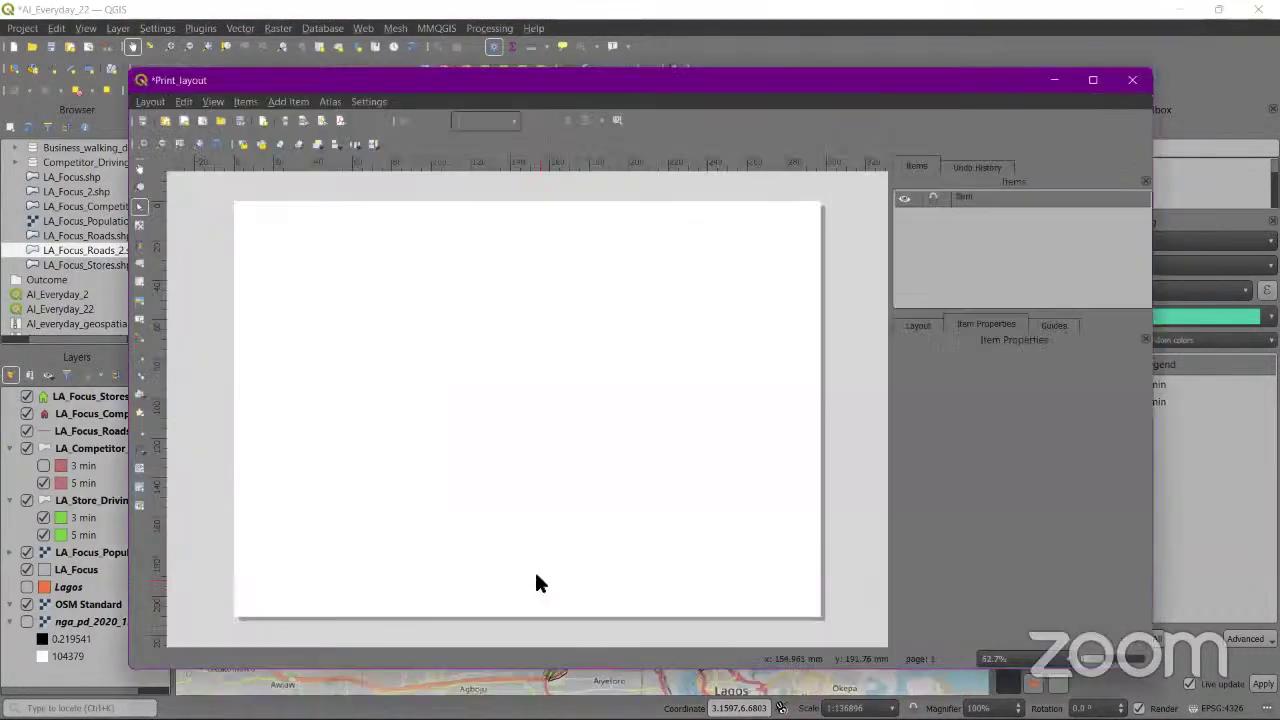
- Add a map item that fills the whole layout page
{"action": "left_click", "coordinate": [272, 104]}
{"action": "left_click", "coordinate": [285, 123]}
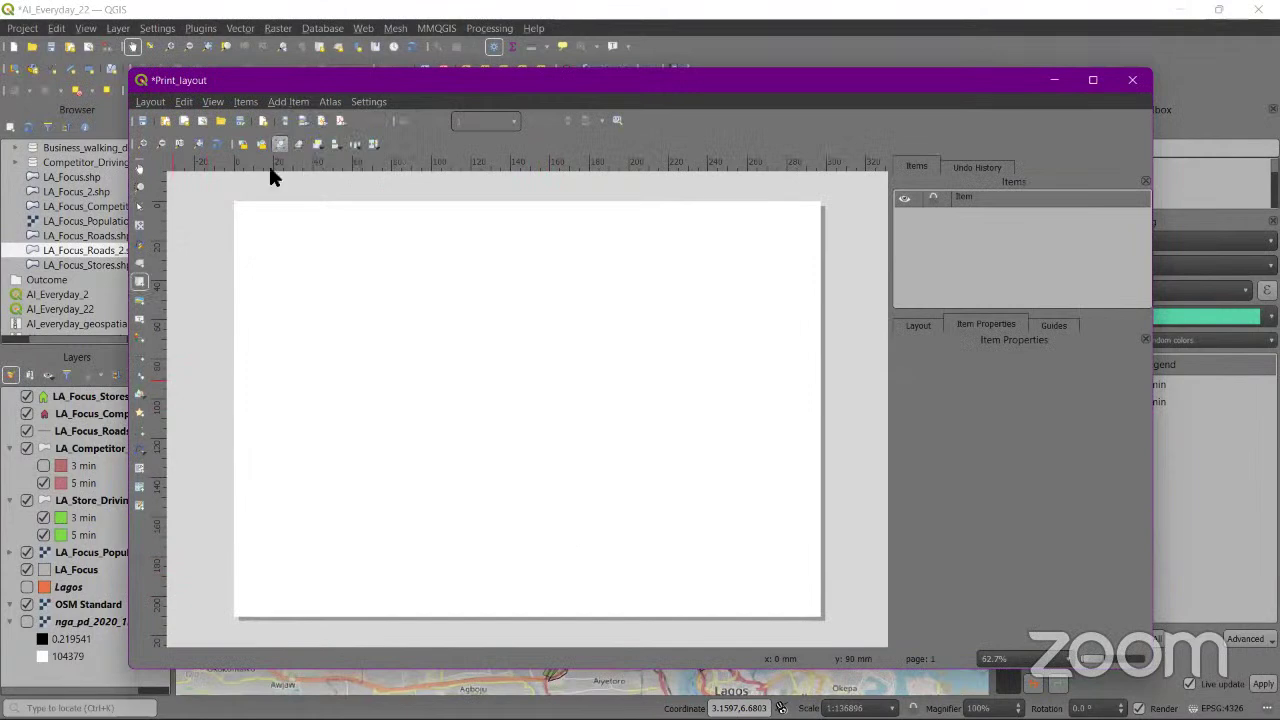
{"action": "left_click_drag", "start_coordinate": [249, 217], "coordinate": [816, 618]}
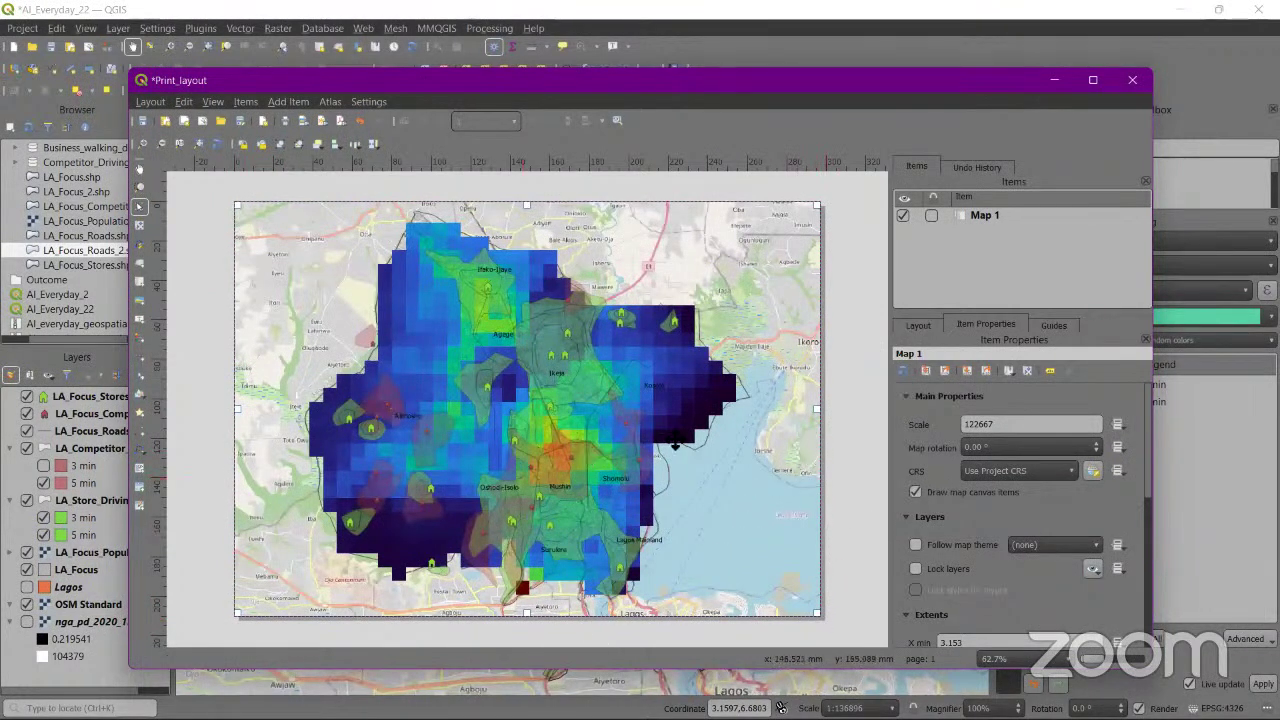
- Add a north arrow in the lower-left corner of the layout page
{"action": "left_click", "coordinate": [284, 101]}
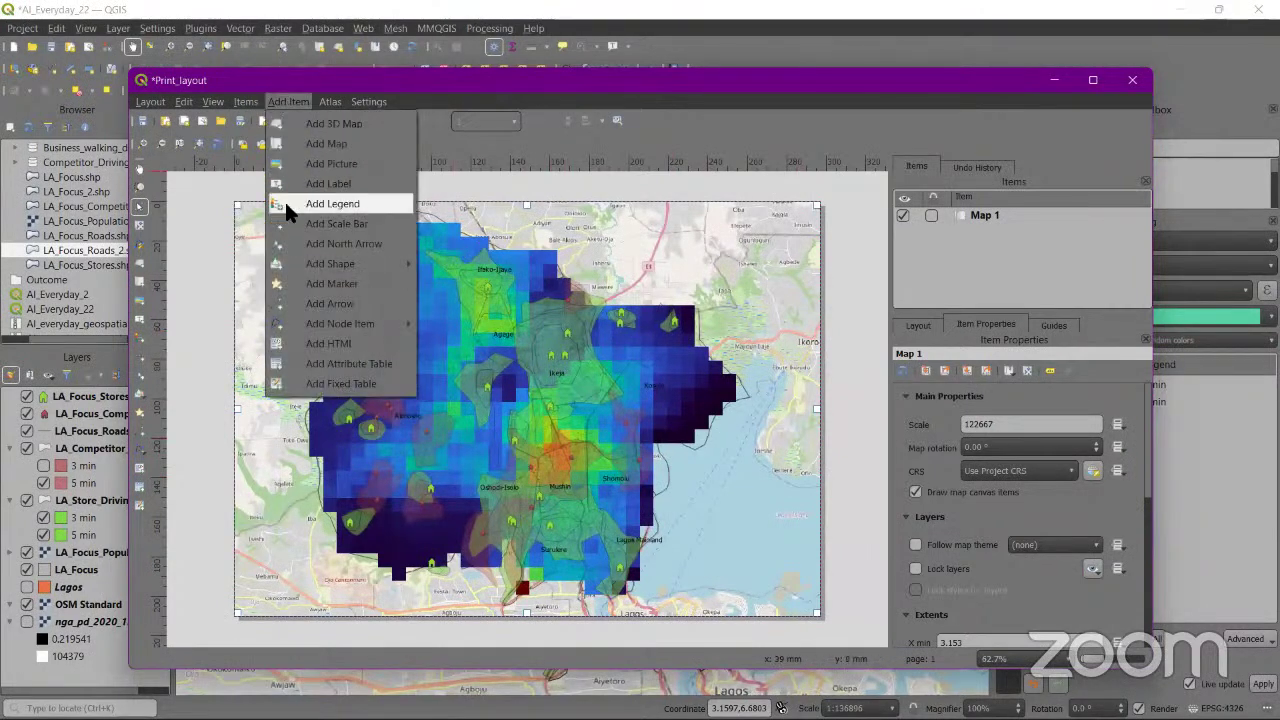
{"action": "left_click", "coordinate": [325, 247]}
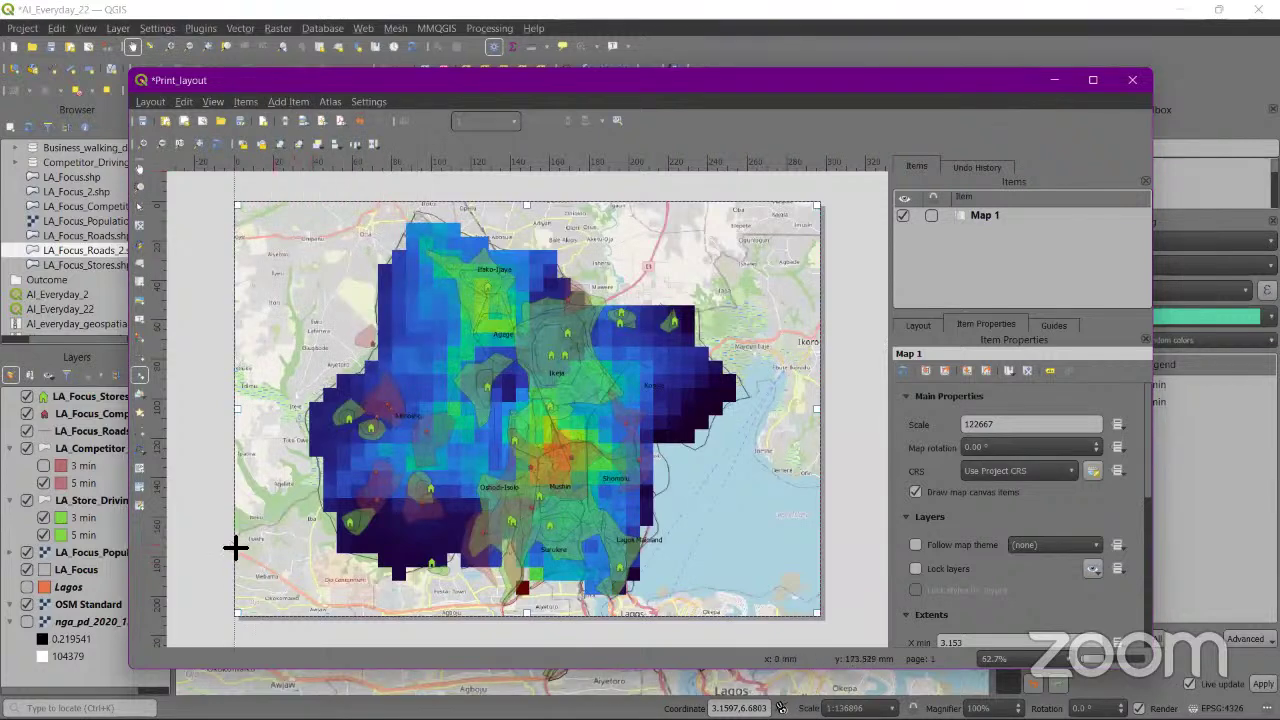
{"action": "left_click_drag", "start_coordinate": [239, 546], "coordinate": [294, 620]}
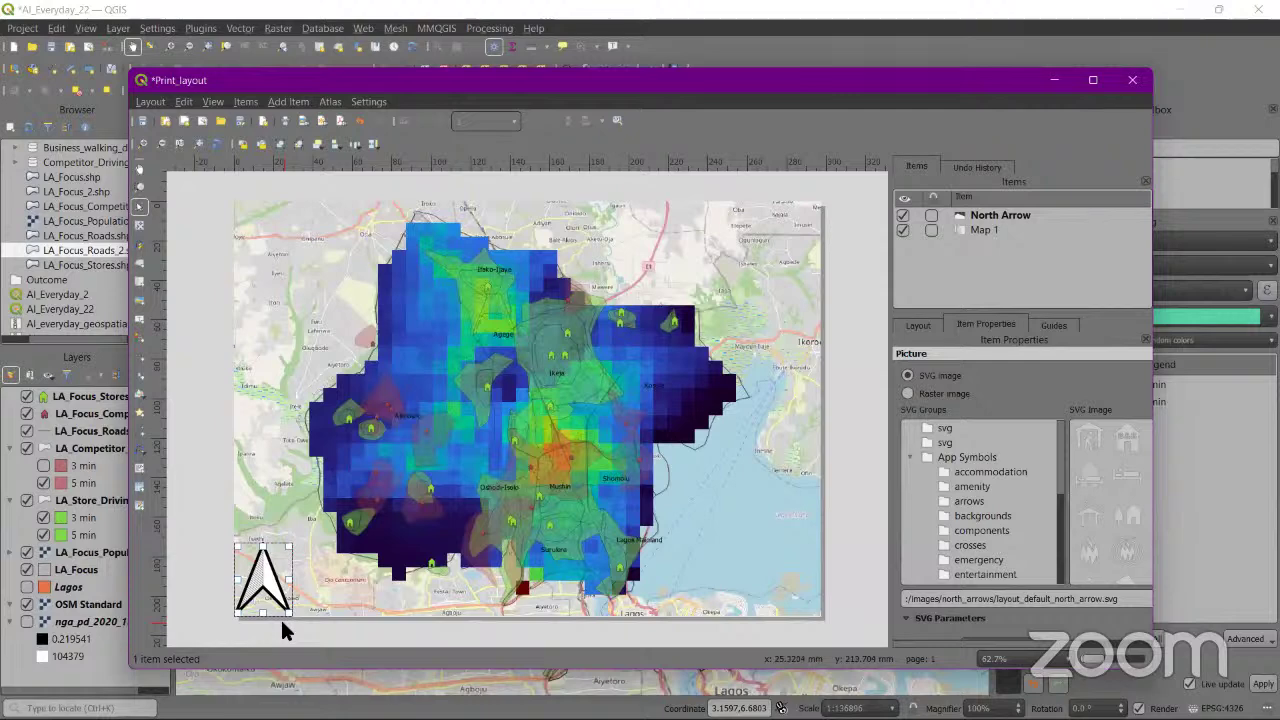
- Add a legend in the lower-right corner of the layout page
{"action": "left_click", "coordinate": [280, 104]}
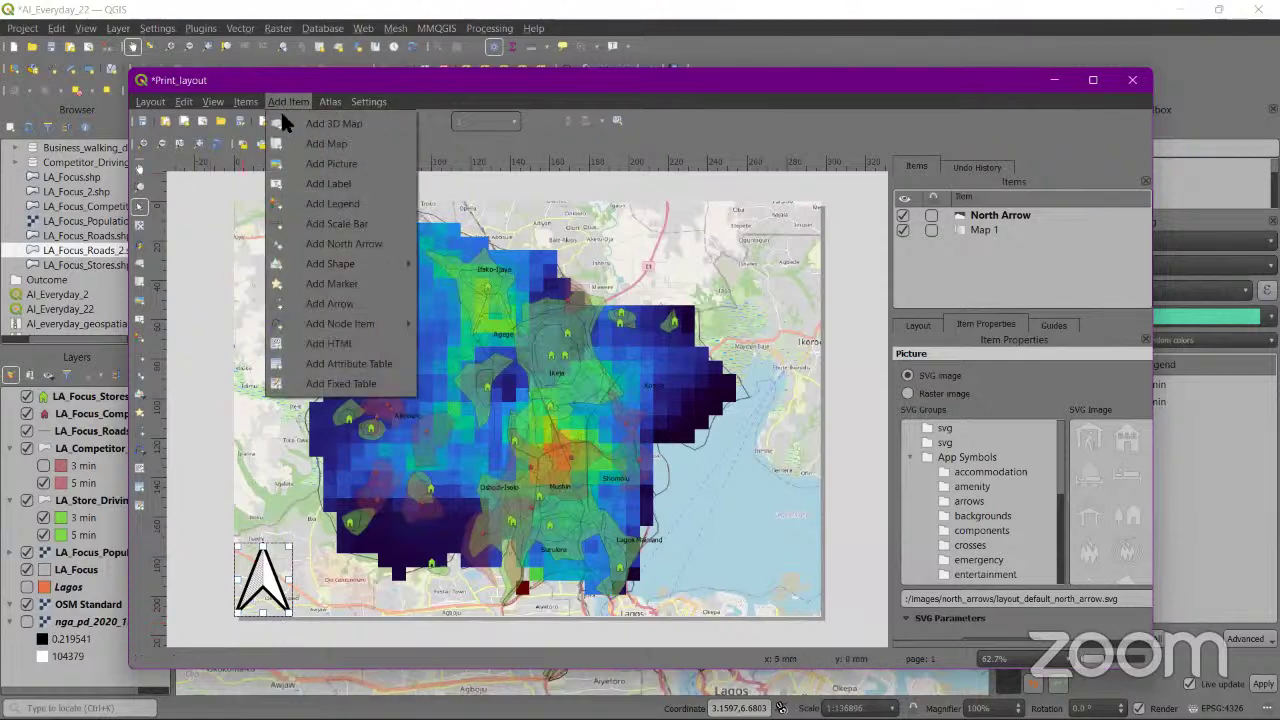
{"action": "left_click", "coordinate": [318, 202]}
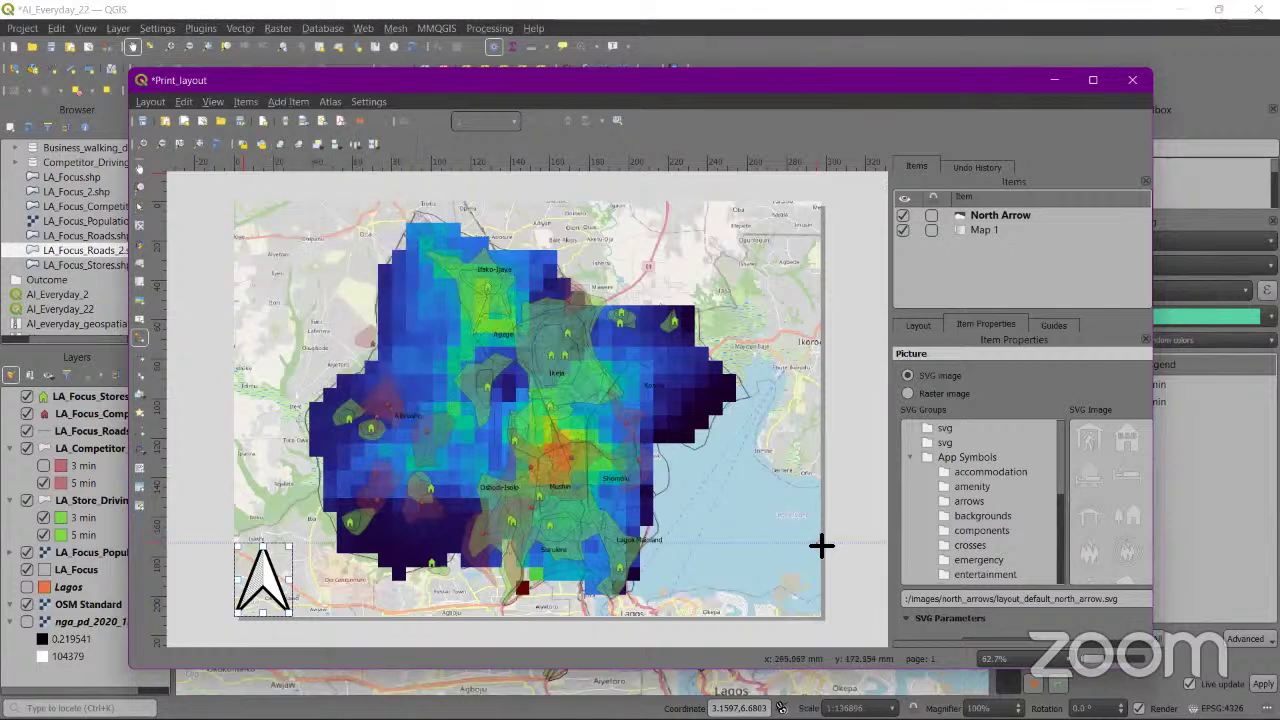
{"action": "left_click_drag", "start_coordinate": [821, 531], "coordinate": [756, 616]}
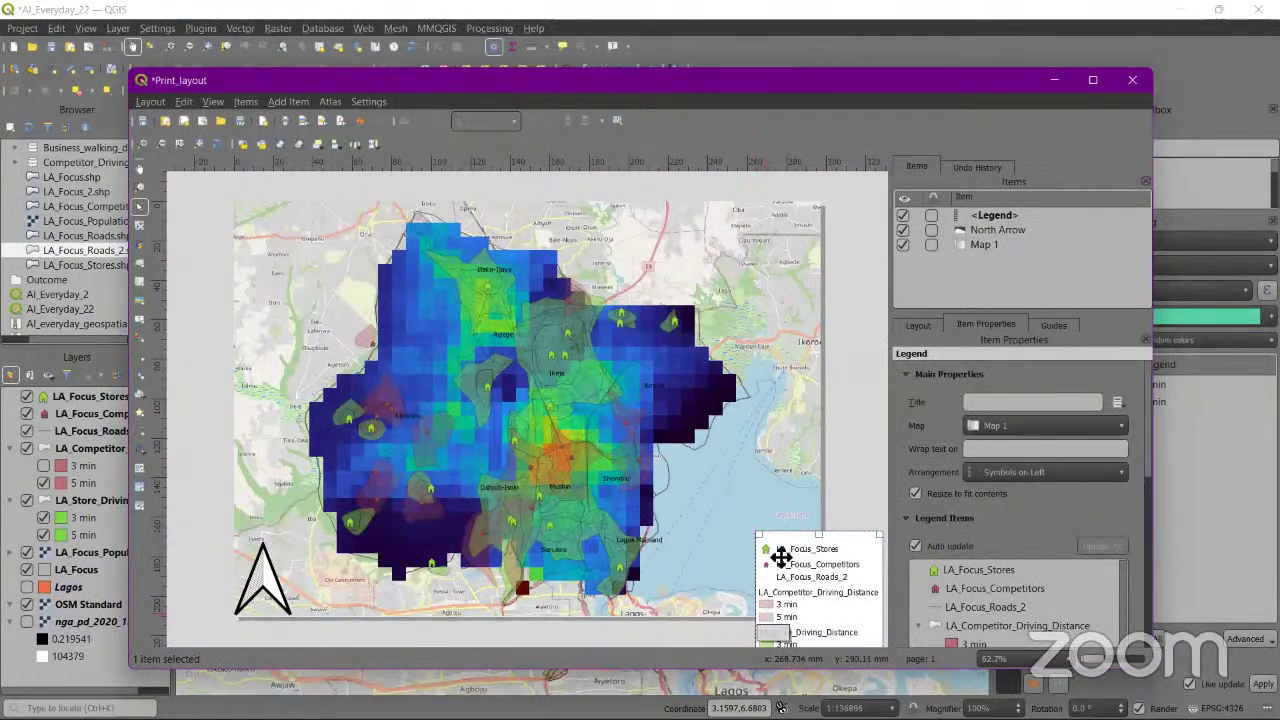
- Hide the 3 min class of LA_Store_Driving_Distance in the main project and return to the print layout
{"action": "left_click", "coordinate": [42, 519]}
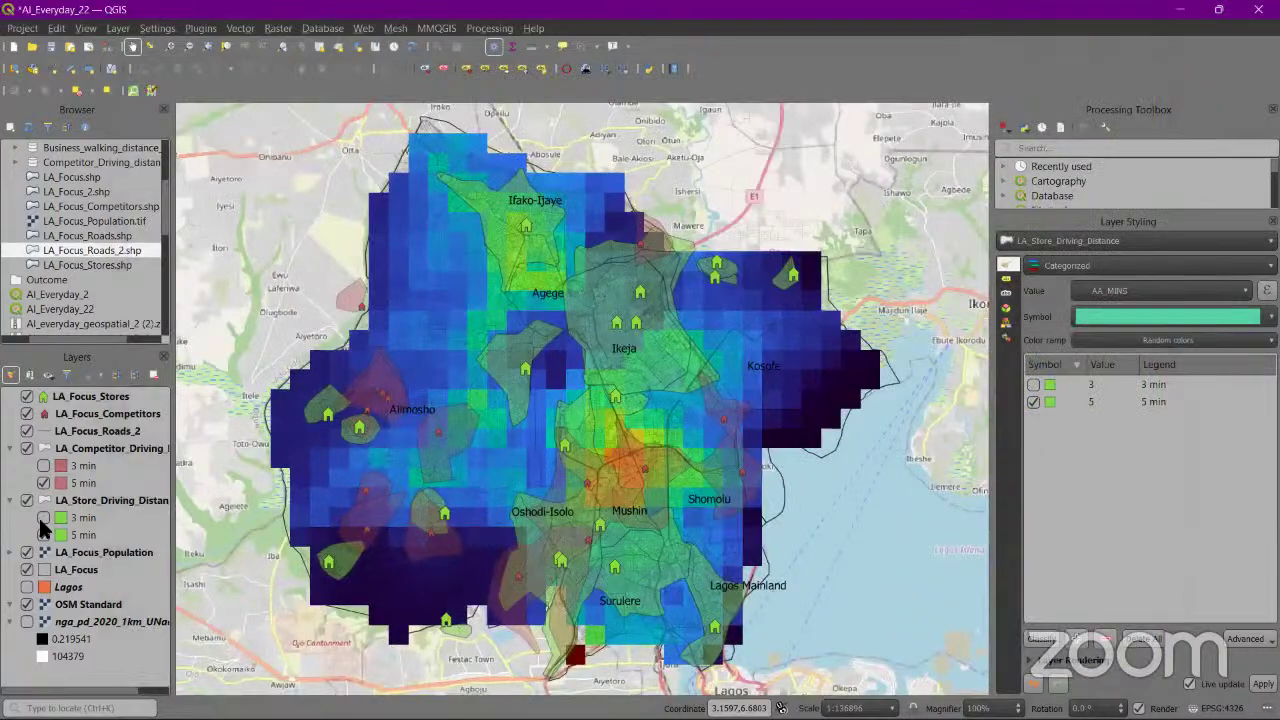
{"action": "key", "text": "super+Tab"}
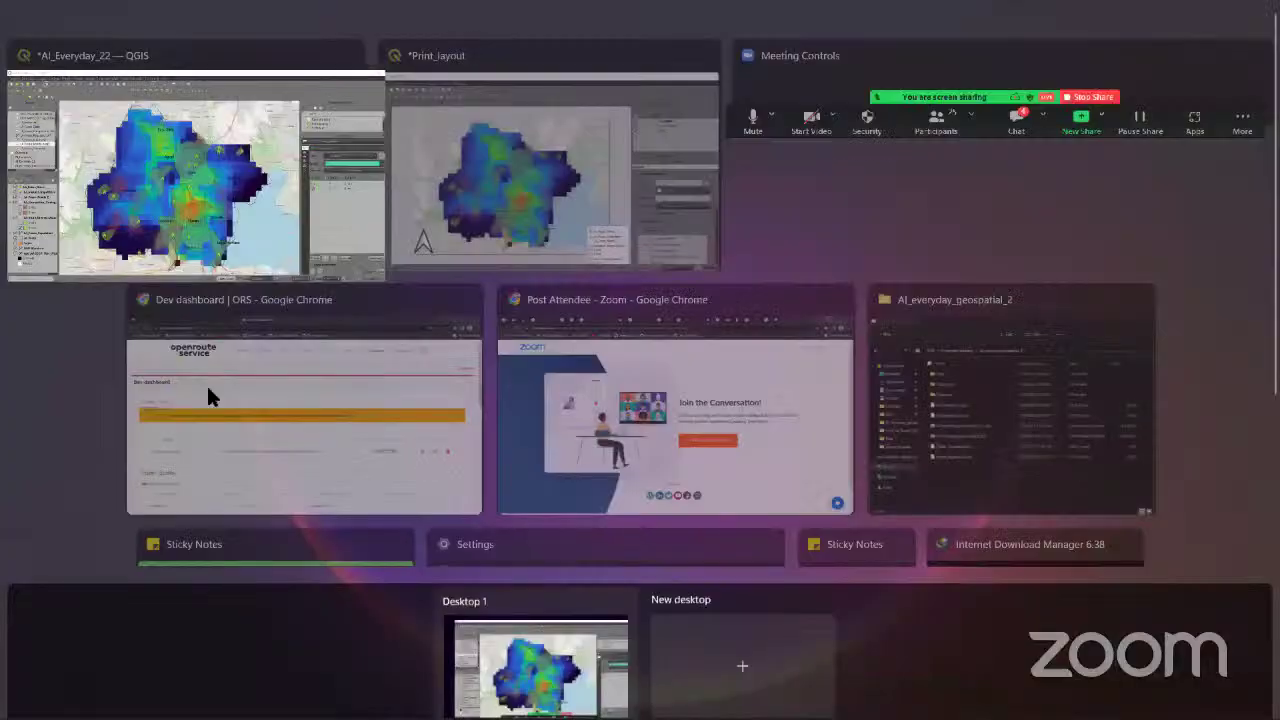
{"action": "left_click", "coordinate": [426, 223]}
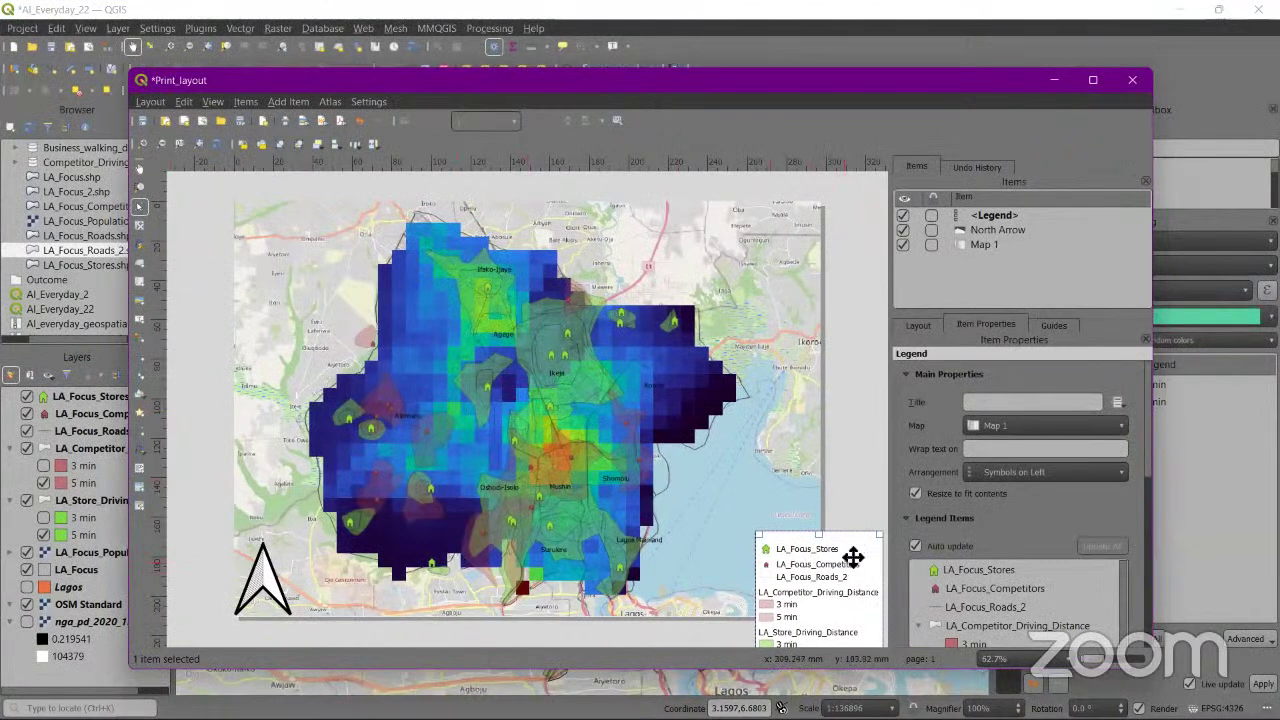
- Turn off the legend's auto update and remove the LA_Focus_Roads_2 entry from it
{"action": "left_click", "coordinate": [915, 547]}
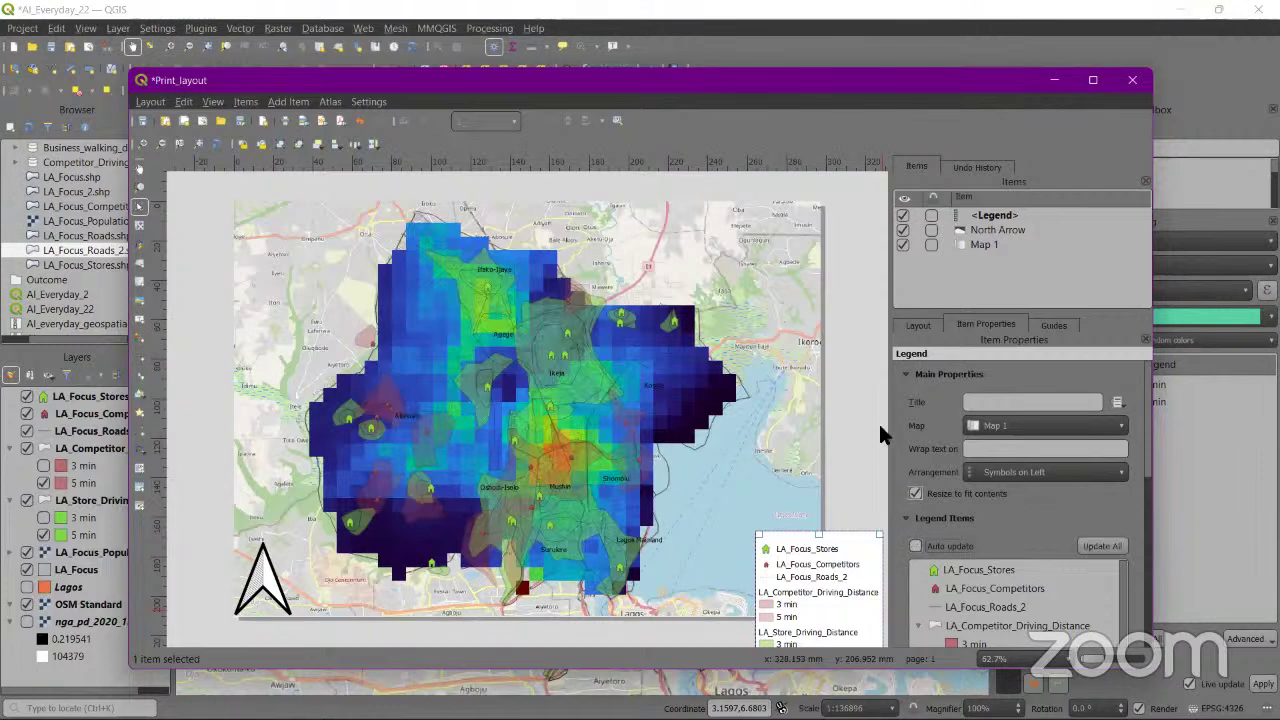
{"action": "left_click", "coordinate": [900, 244]}
{"action": "left_click", "coordinate": [900, 244]}
{"action": "scroll", "coordinate": [988, 512], "scroll_direction": "down", "scroll_amount": 2}
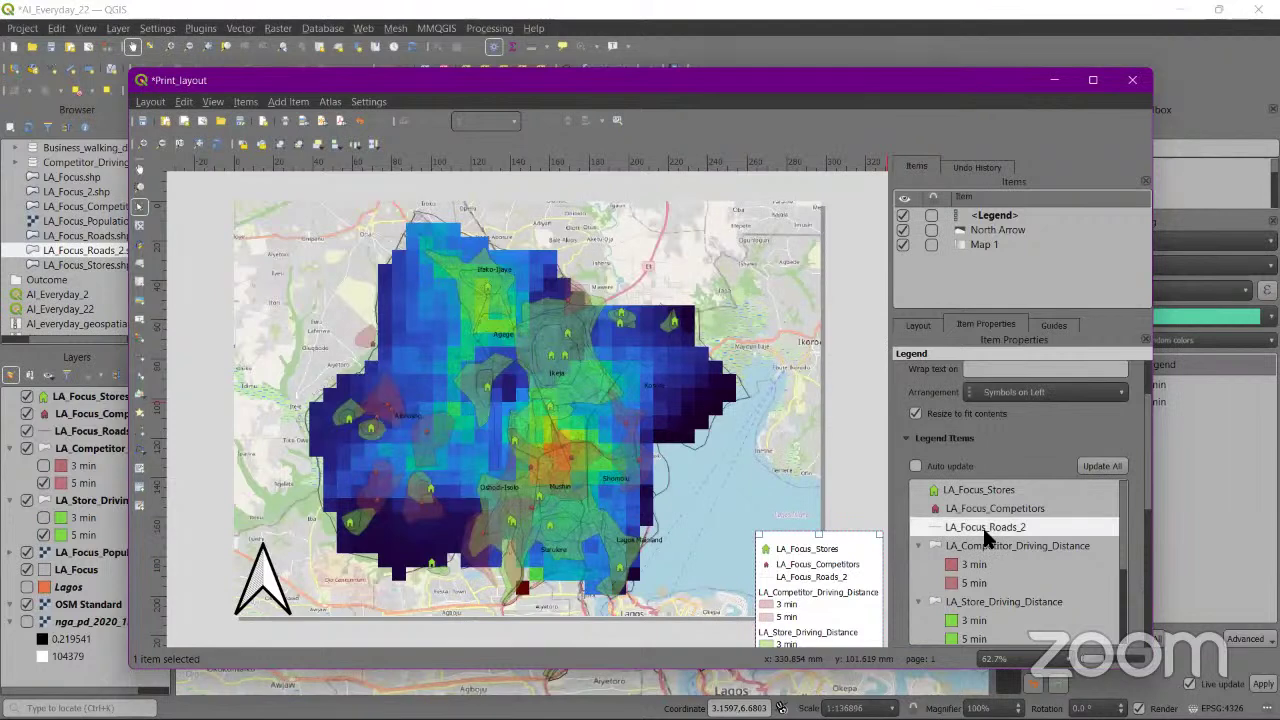
{"action": "key", "text": "shift+Down"}
{"action": "key", "text": "shift+Down"}
{"action": "key", "text": "shift+Down"}
{"action": "key", "text": "shift+Up"}
{"action": "key", "text": "shift+Up"}
{"action": "key", "text": "shift+Up"}
{"action": "scroll", "coordinate": [1031, 448], "scroll_direction": "down", "scroll_amount": 3}
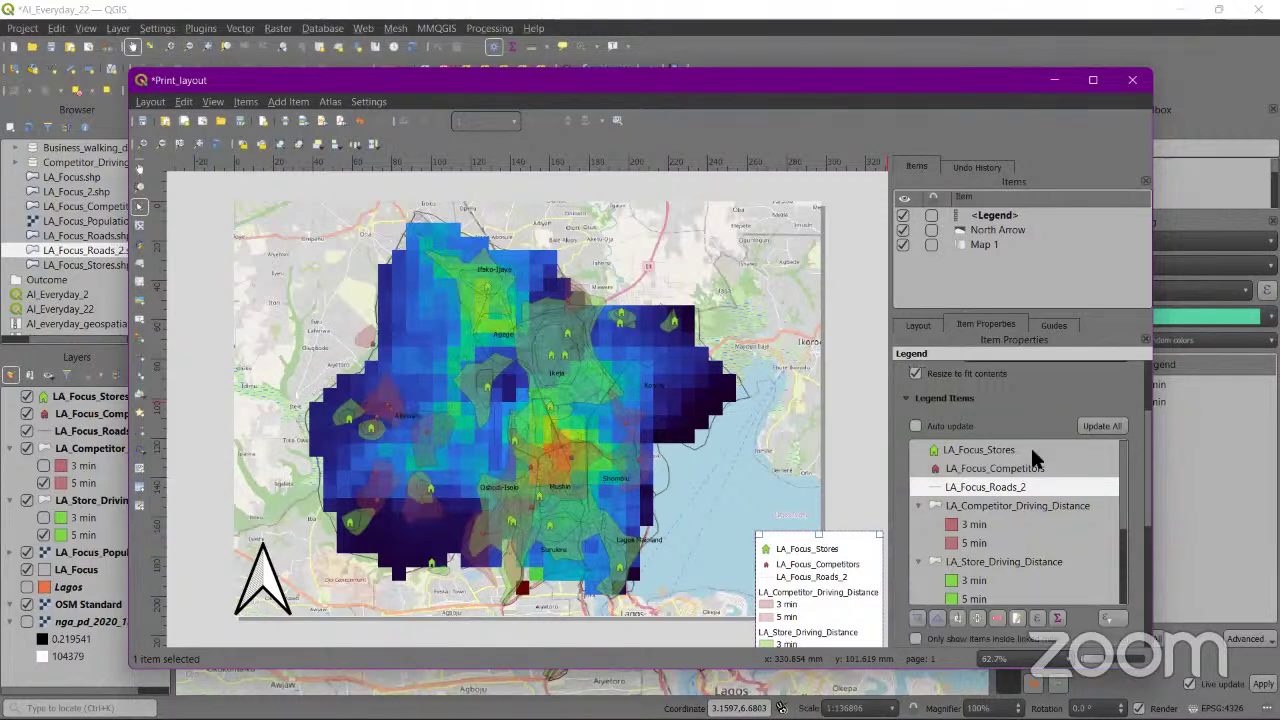
{"action": "left_click", "coordinate": [998, 578]}
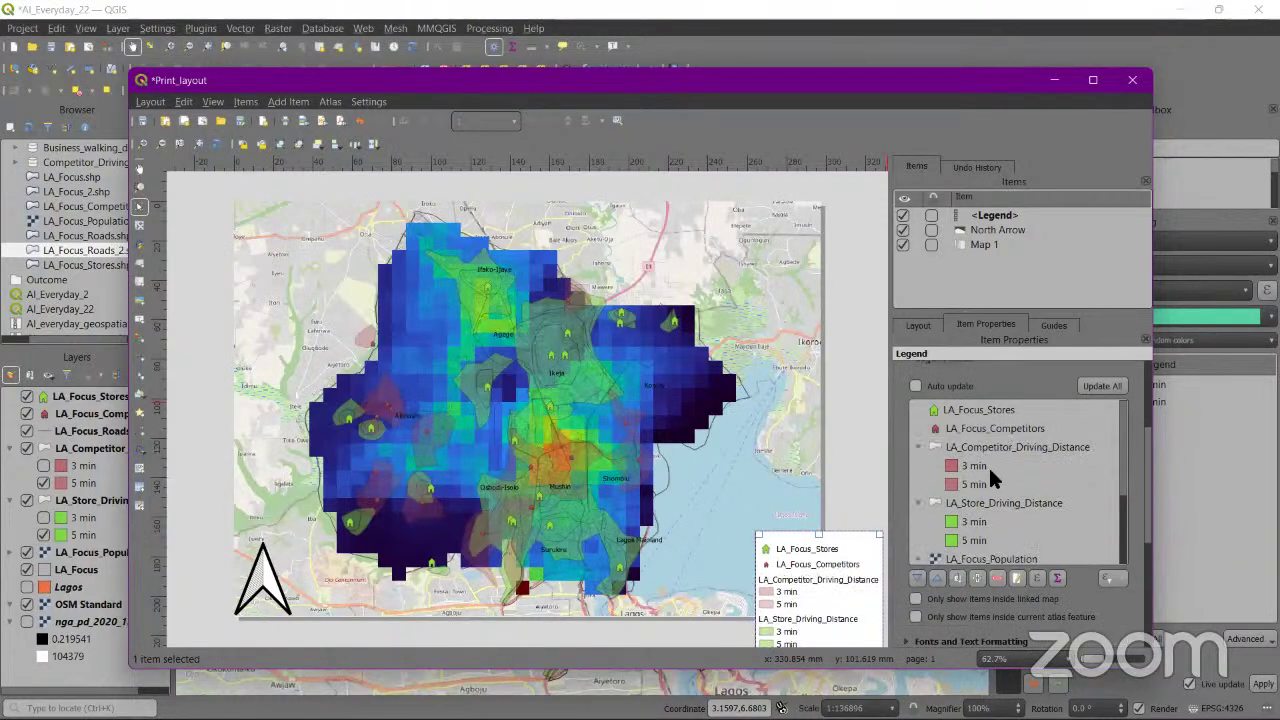
- Remove all legend entries from LA_Competitor_Driving_Distance to nga_pd_2020_1km_UNadj, keeping only the stores and competitors
{"action": "left_click", "coordinate": [917, 447]}
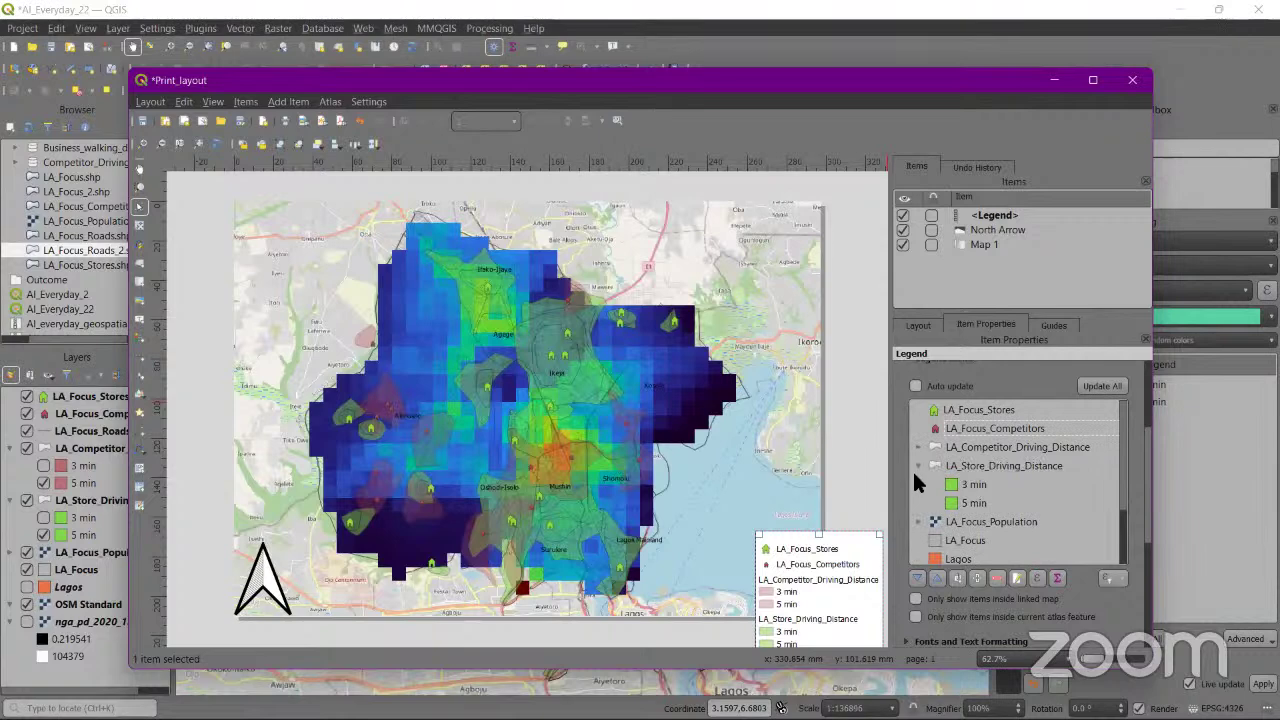
{"action": "left_click", "coordinate": [917, 466]}
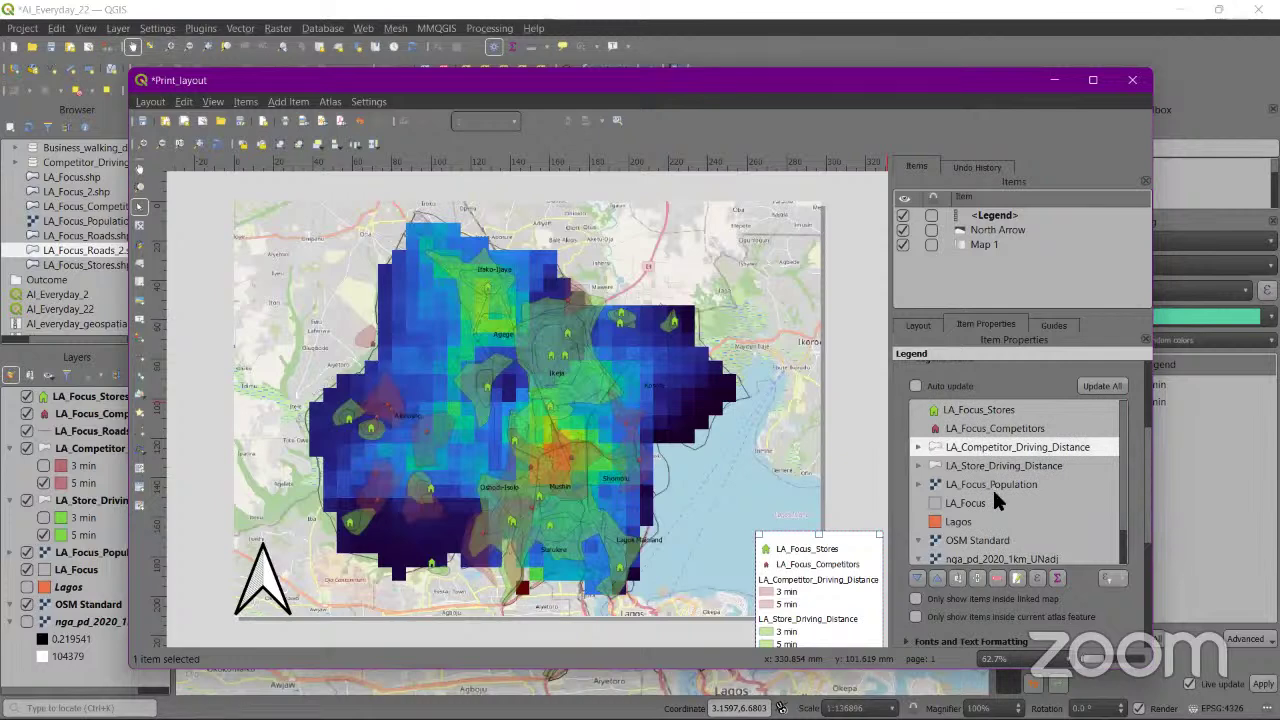
{"action": "left_click", "coordinate": [1019, 465], "text": "ctrl"}
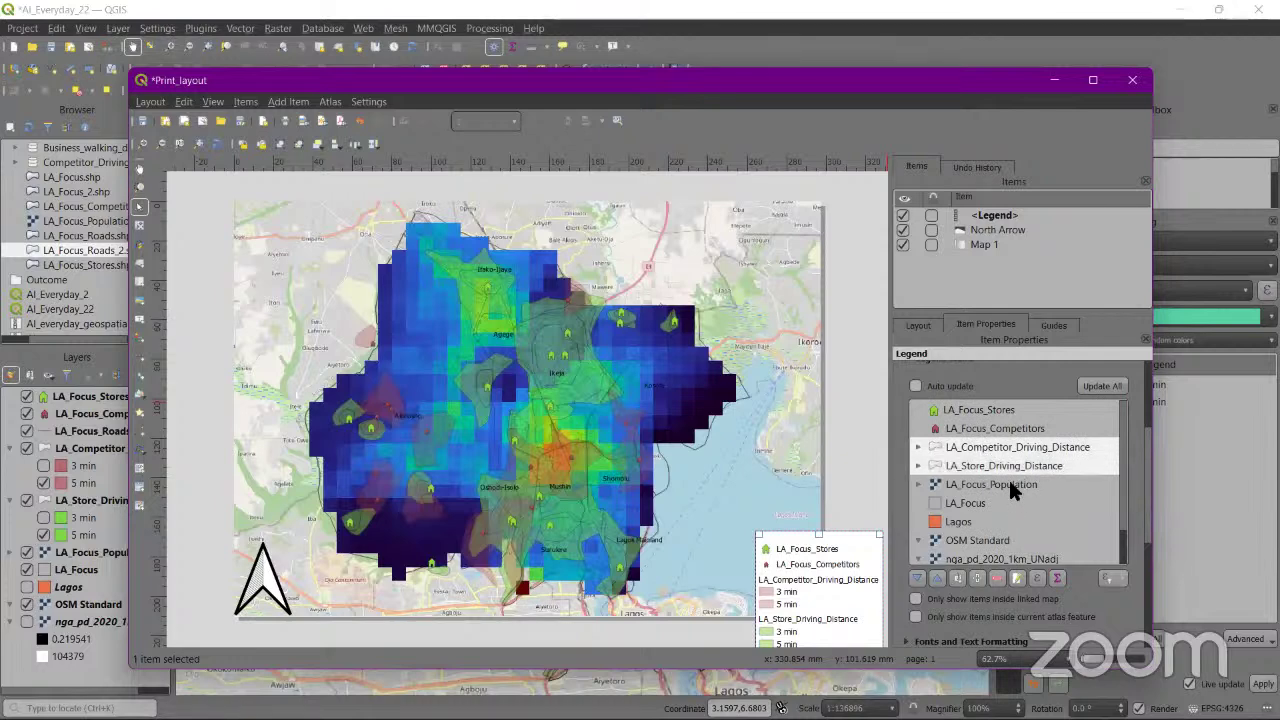
{"action": "left_click", "coordinate": [1008, 482], "text": "ctrl"}
{"action": "left_click", "coordinate": [999, 504], "text": "ctrl"}
{"action": "left_click", "coordinate": [990, 521], "text": "ctrl"}
{"action": "left_click", "coordinate": [986, 541], "text": "ctrl"}
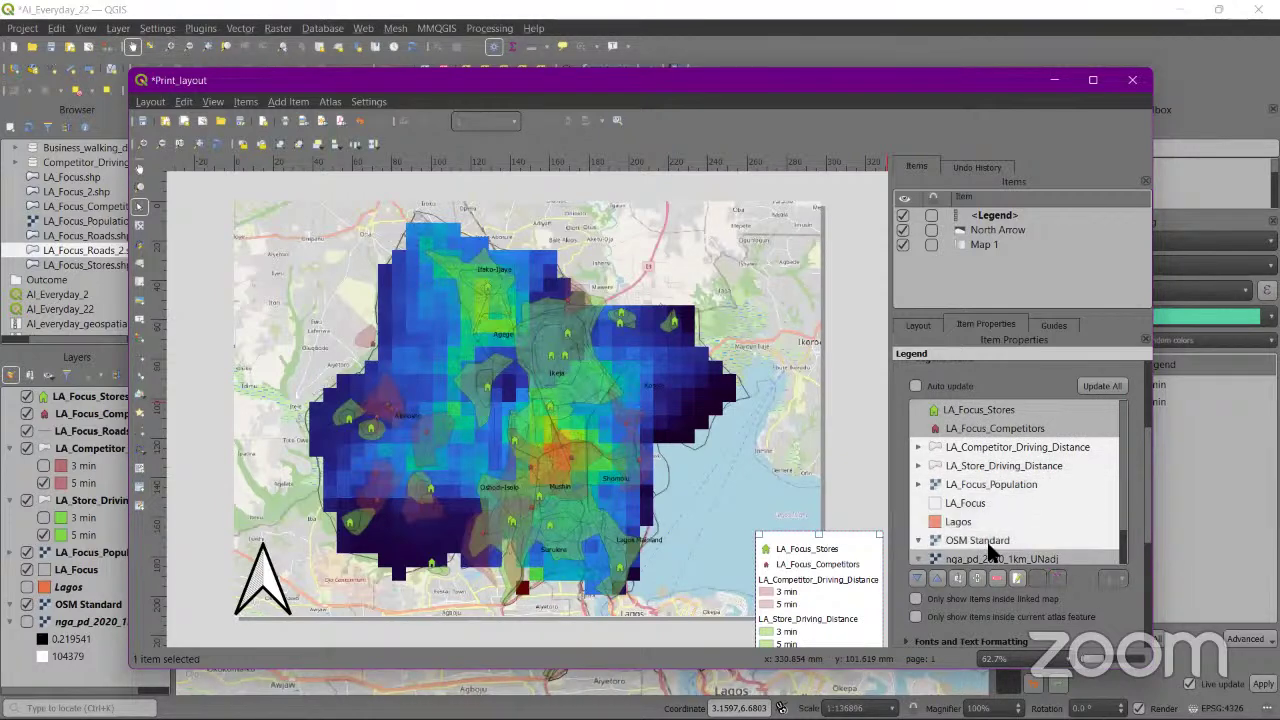
{"action": "left_click", "coordinate": [988, 558], "text": "ctrl"}
{"action": "left_click", "coordinate": [996, 580]}
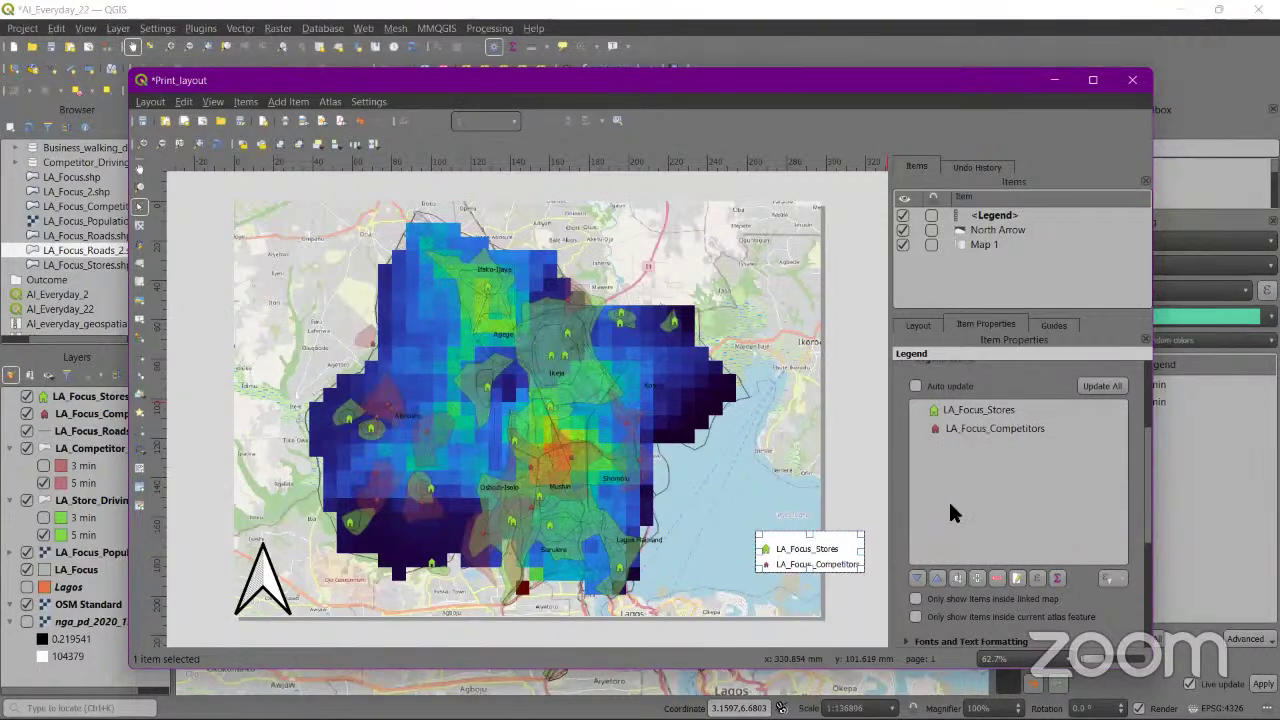
- Rename the LA_Focus_Stores legend entry as Business
{"action": "left_click", "coordinate": [1000, 412]}
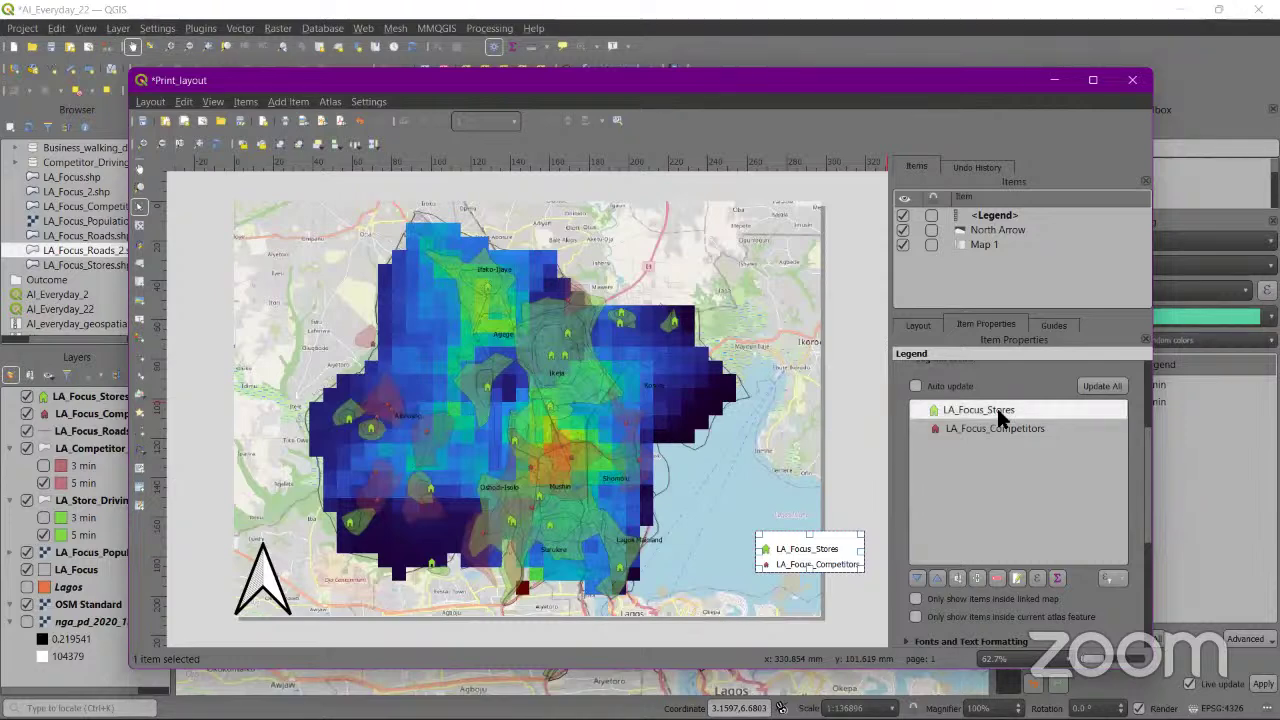
{"action": "right_click", "coordinate": [1004, 414]}
{"action": "left_click", "coordinate": [980, 462]}
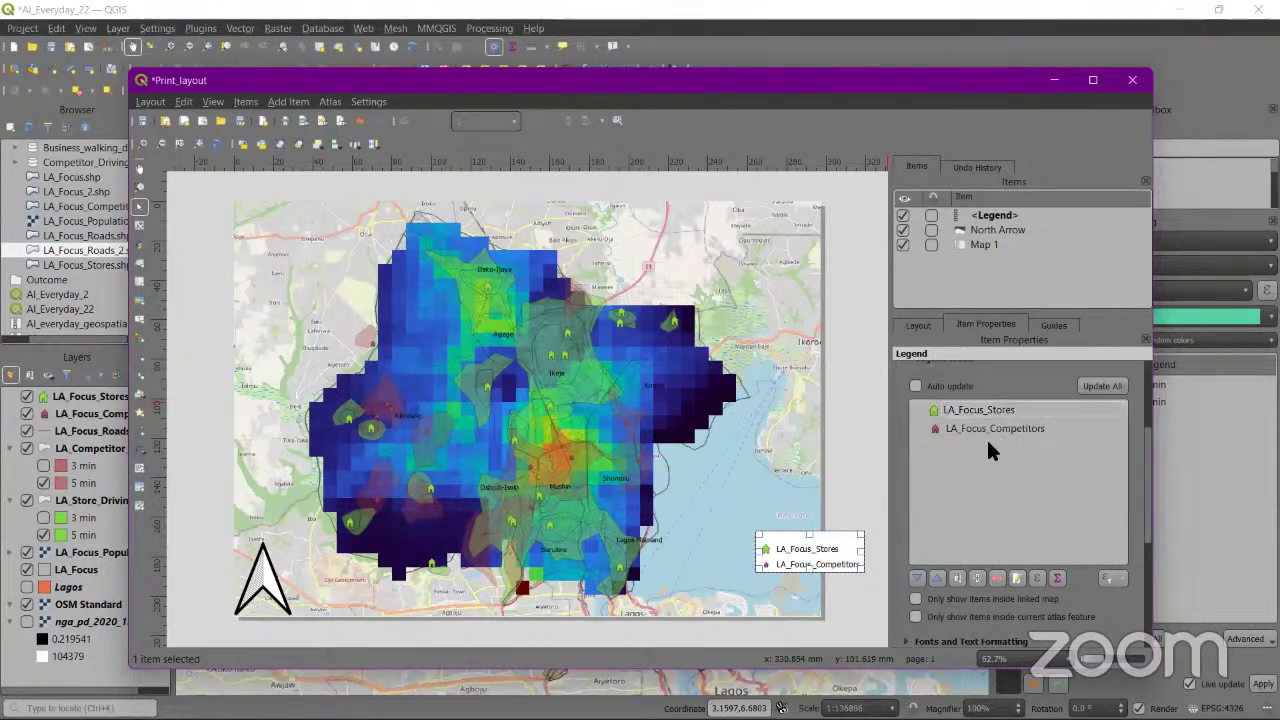
{"action": "double_click", "coordinate": [1003, 412]}
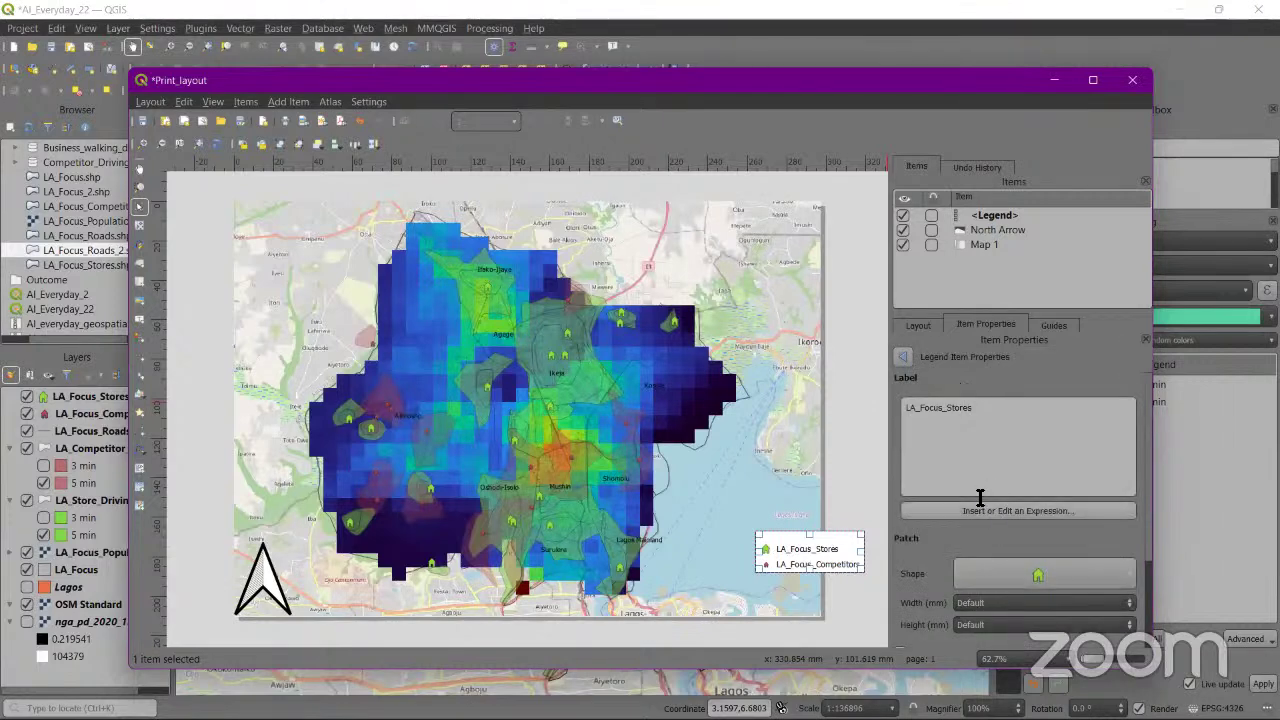
{"action": "left_click", "coordinate": [971, 408]}
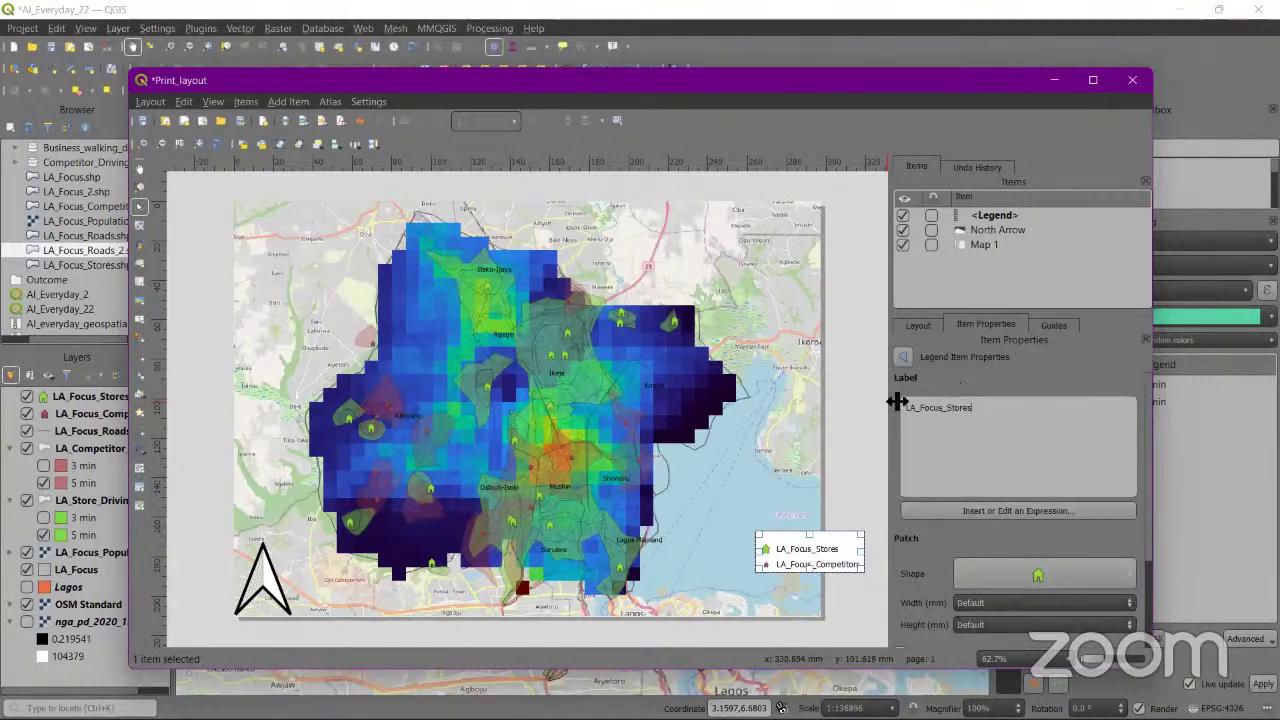
{"action": "key", "text": "shift+Home"}
{"action": "type", "text": "Business"}
{"action": "left_click", "coordinate": [966, 513]}
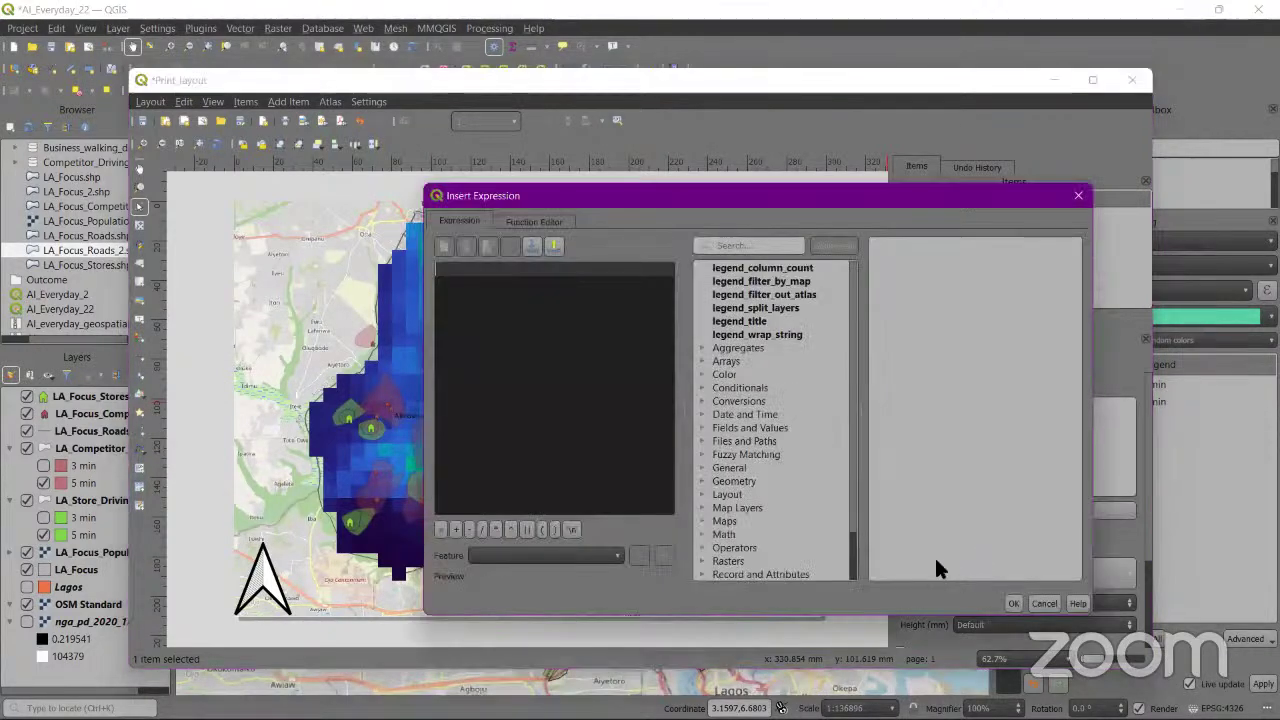
{"action": "left_click", "coordinate": [1043, 603]}
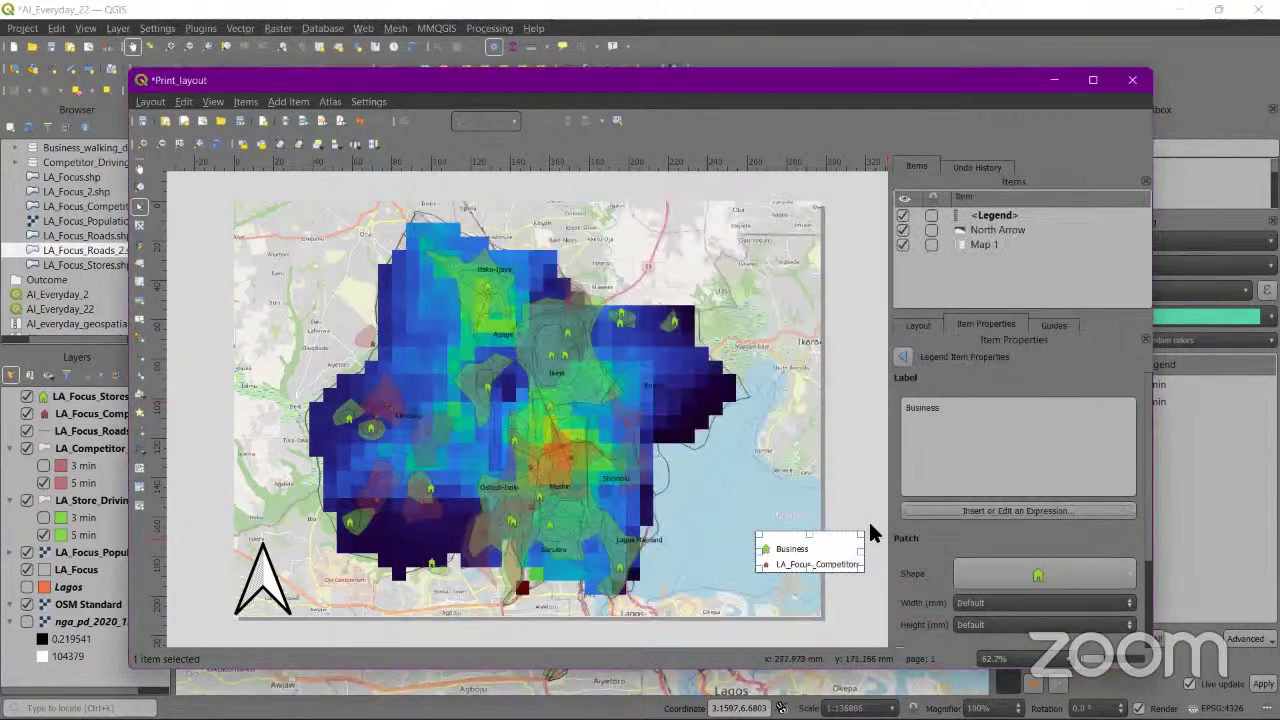
{"action": "left_click", "coordinate": [902, 356]}
- Rename the LA_Focus_Competitors legend entry as Competitors
{"action": "left_click", "coordinate": [1038, 428]}
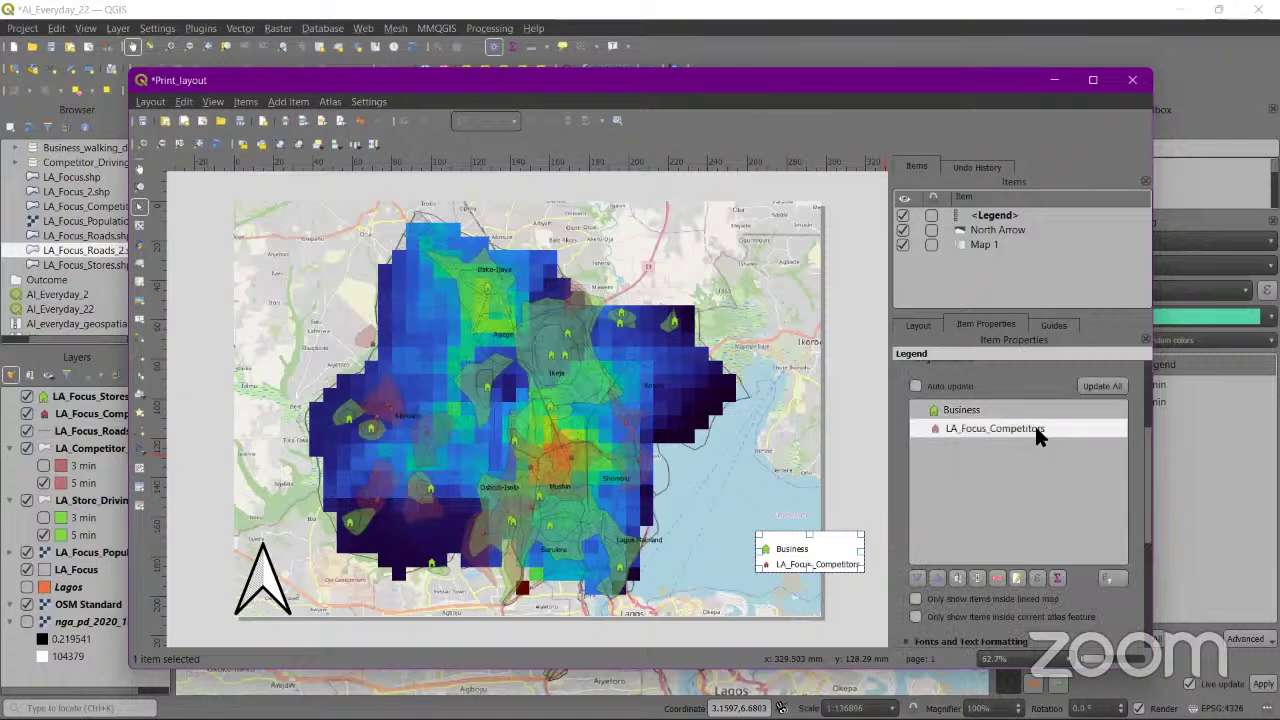
{"action": "double_click", "coordinate": [1038, 428]}
{"action": "key", "text": "ctrl+a"}
{"action": "type", "text": "Comp"}
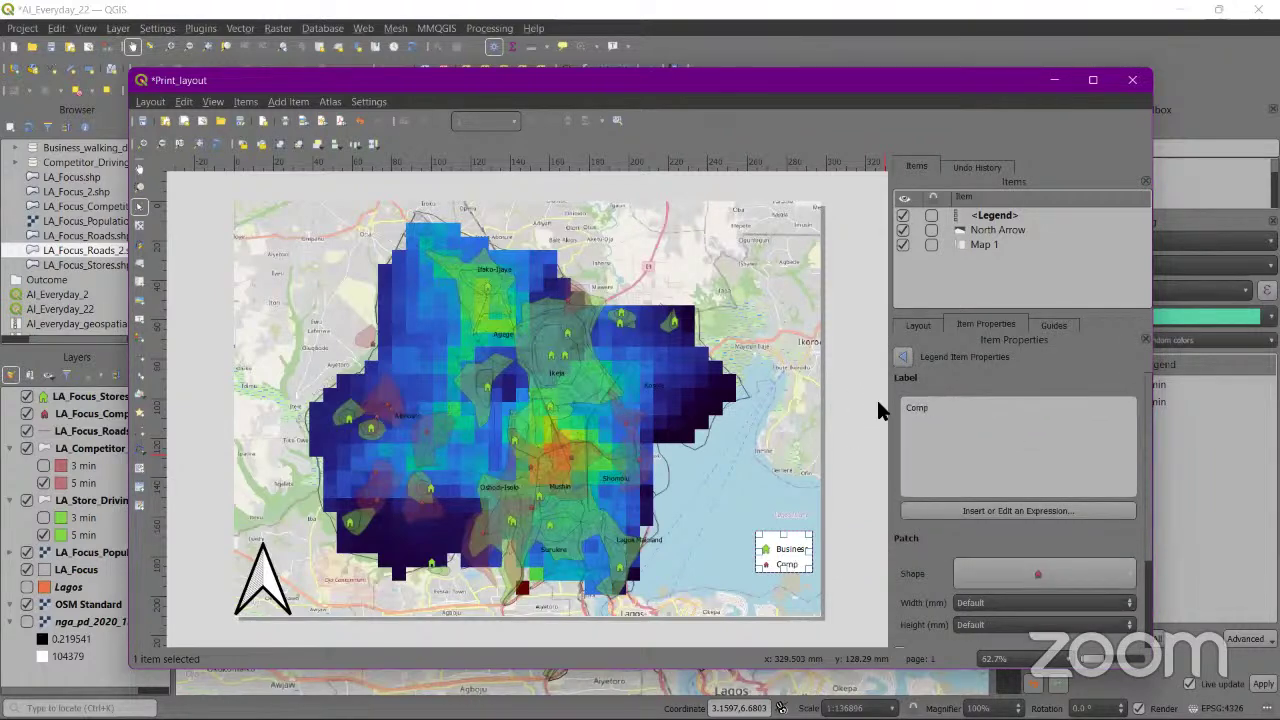
{"action": "type", "text": "etitors"}
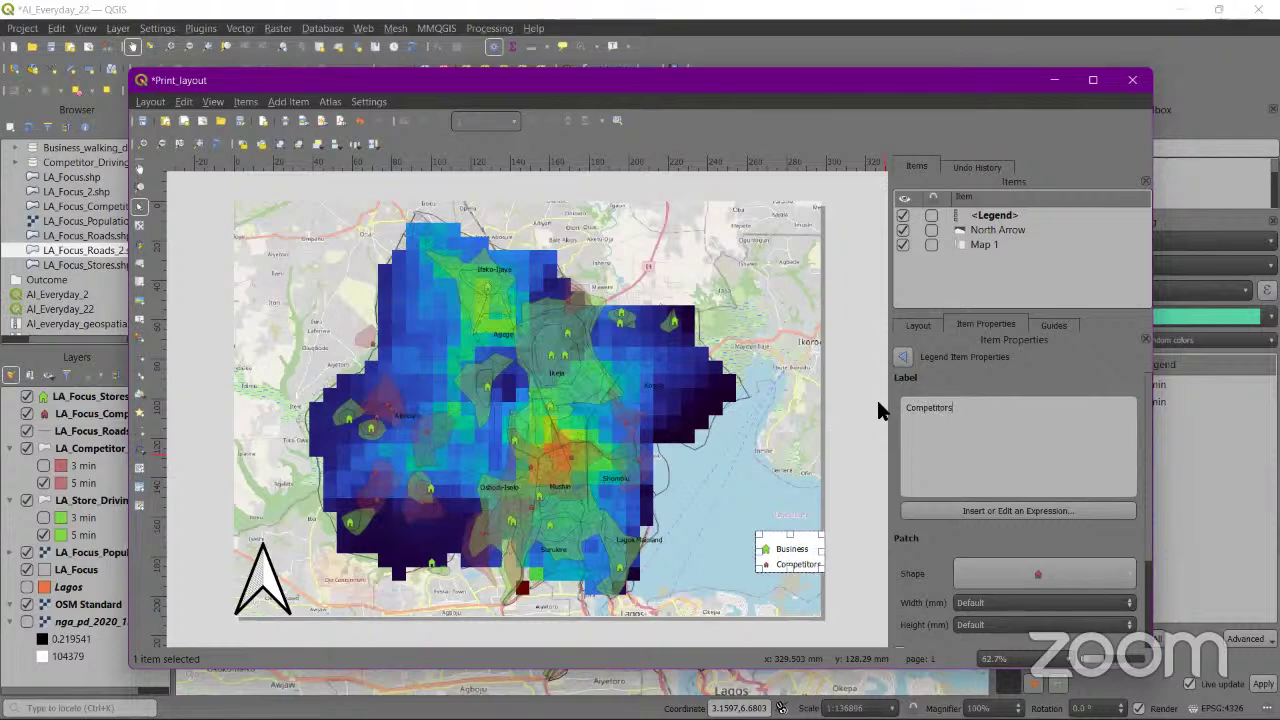
{"action": "left_click", "coordinate": [984, 511]}
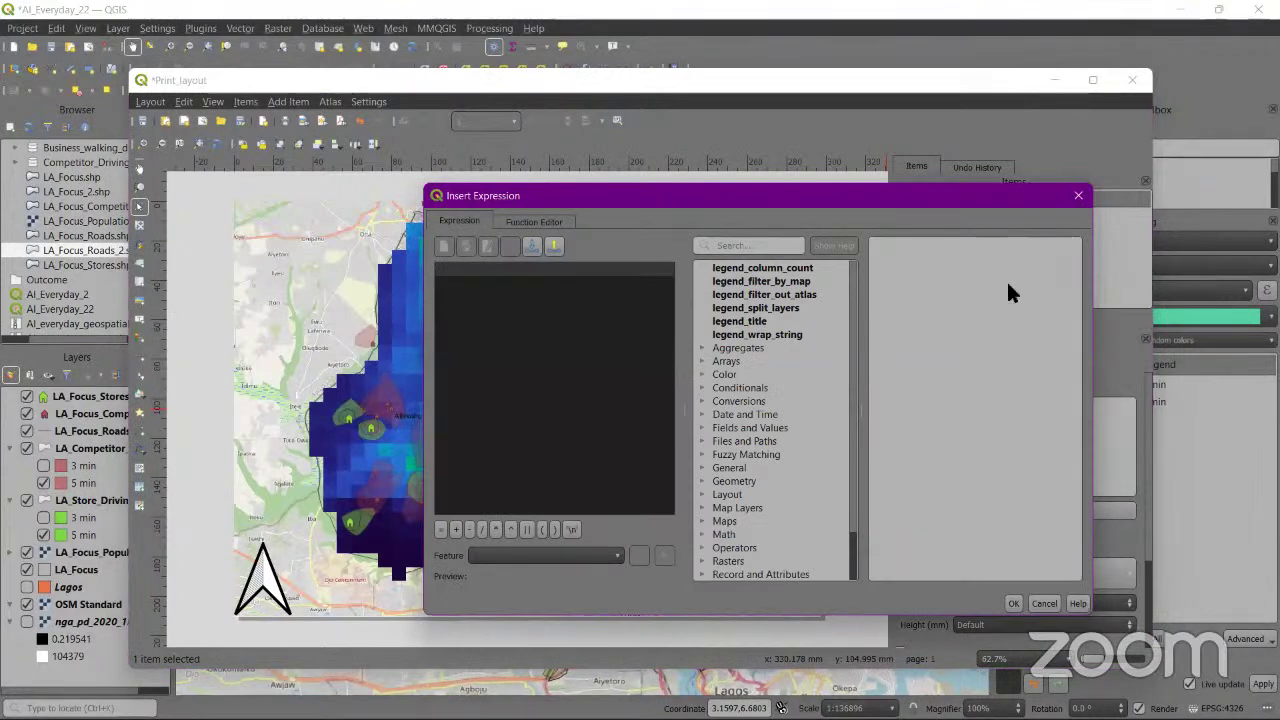
{"action": "left_click", "coordinate": [1078, 195]}
{"action": "left_click", "coordinate": [903, 357]}
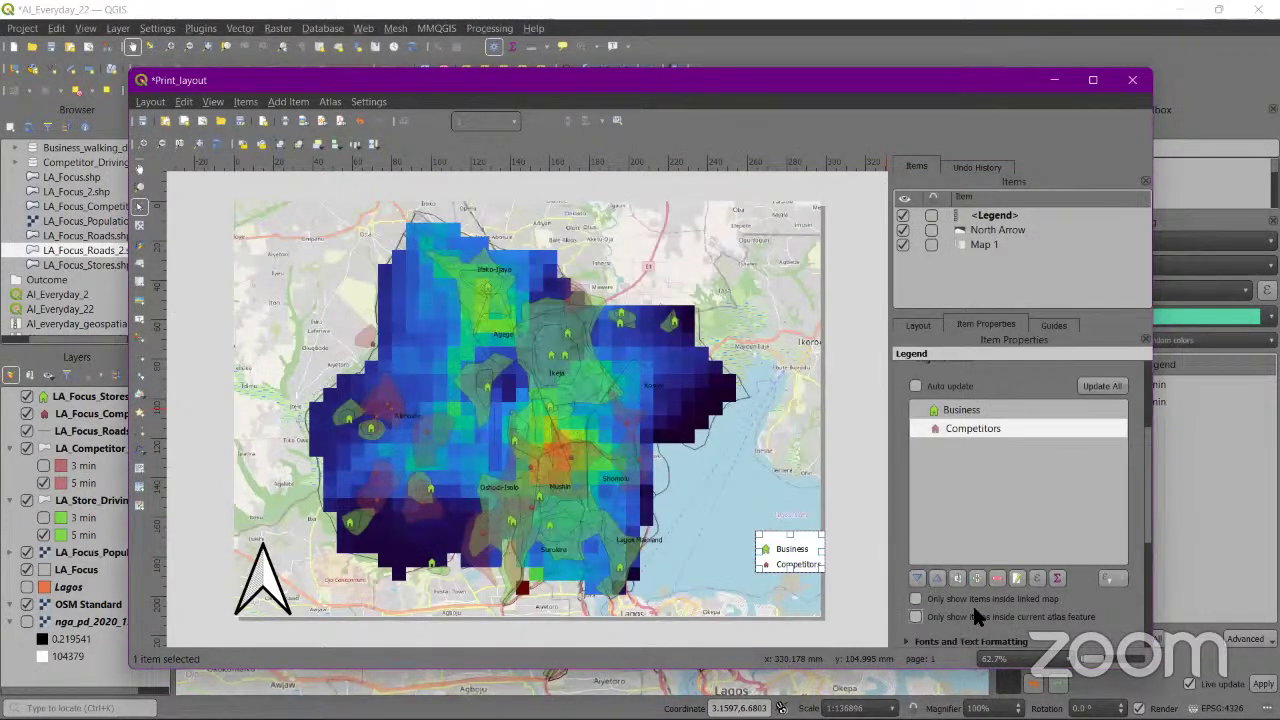
{"action": "left_click", "coordinate": [977, 410]}
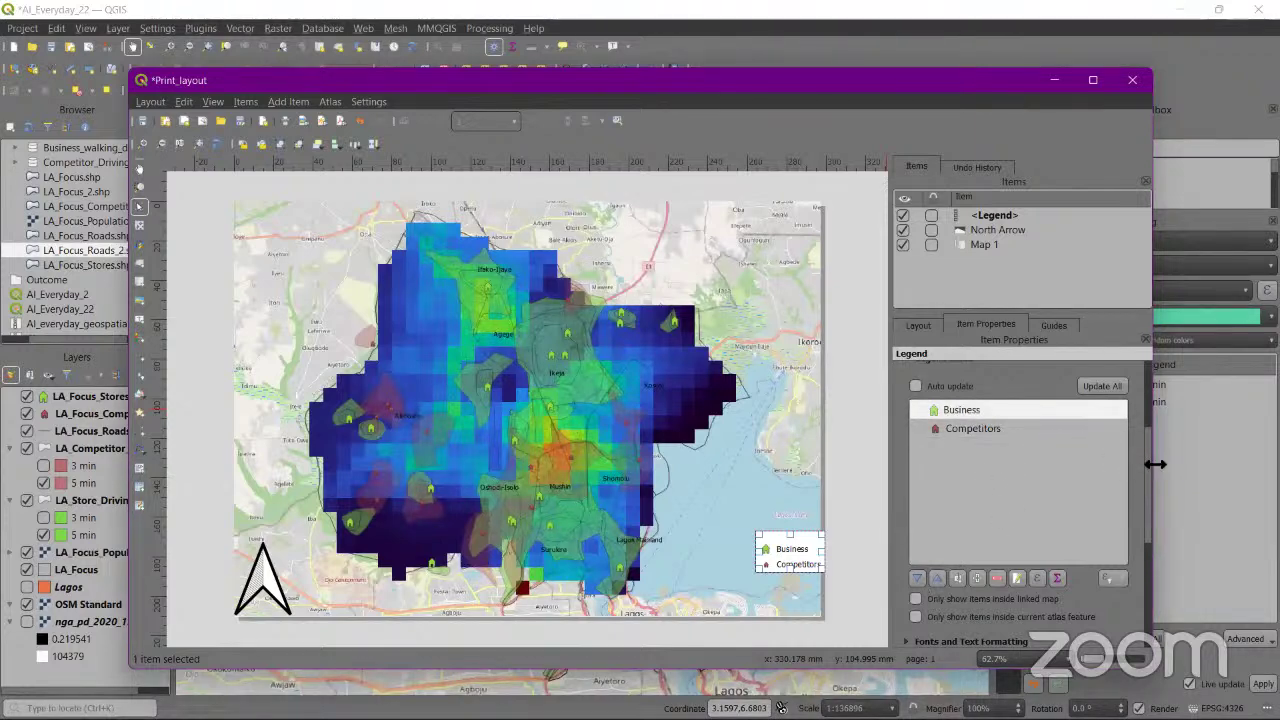
{"action": "scroll", "coordinate": [1141, 494], "scroll_direction": "down", "scroll_amount": 4}
{"action": "scroll", "coordinate": [1154, 481], "scroll_direction": "up", "scroll_amount": 5}
{"action": "scroll", "coordinate": [1130, 470], "scroll_direction": "down", "scroll_amount": 1}
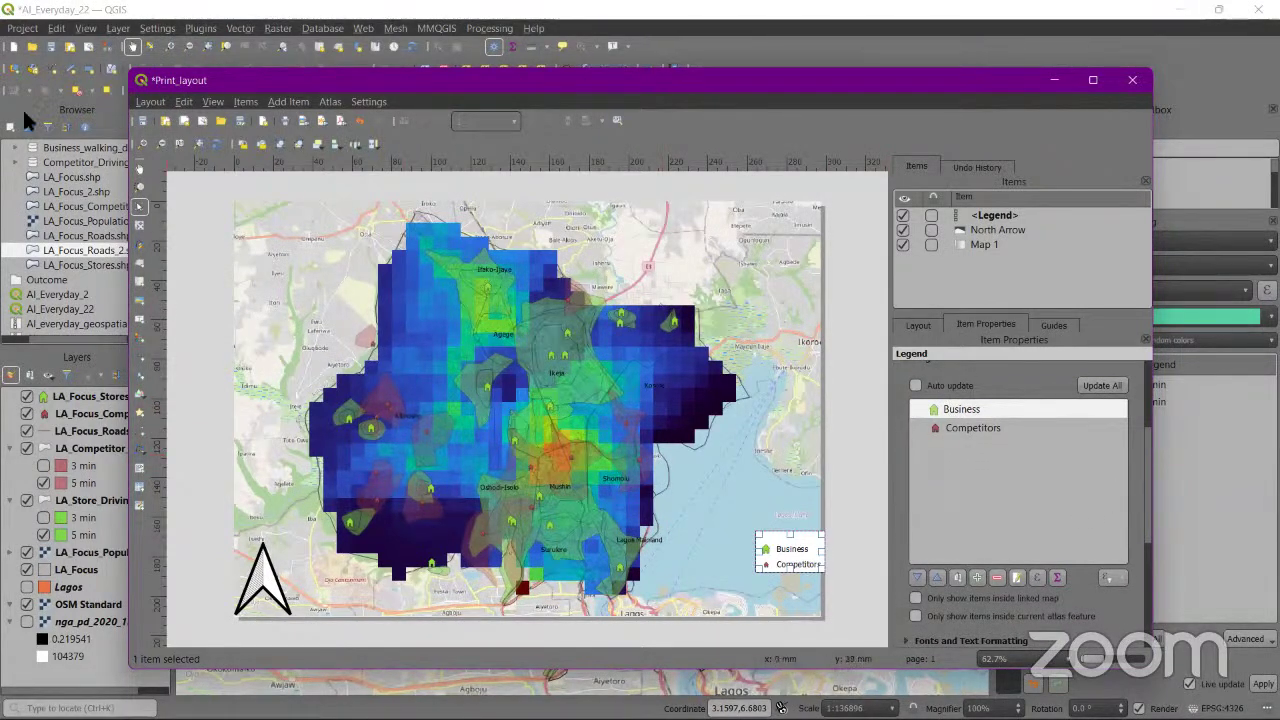
- Add a label about 242 by 17 mm across the top of the map reading "Site Location Analysis"
{"action": "left_click", "coordinate": [288, 101]}
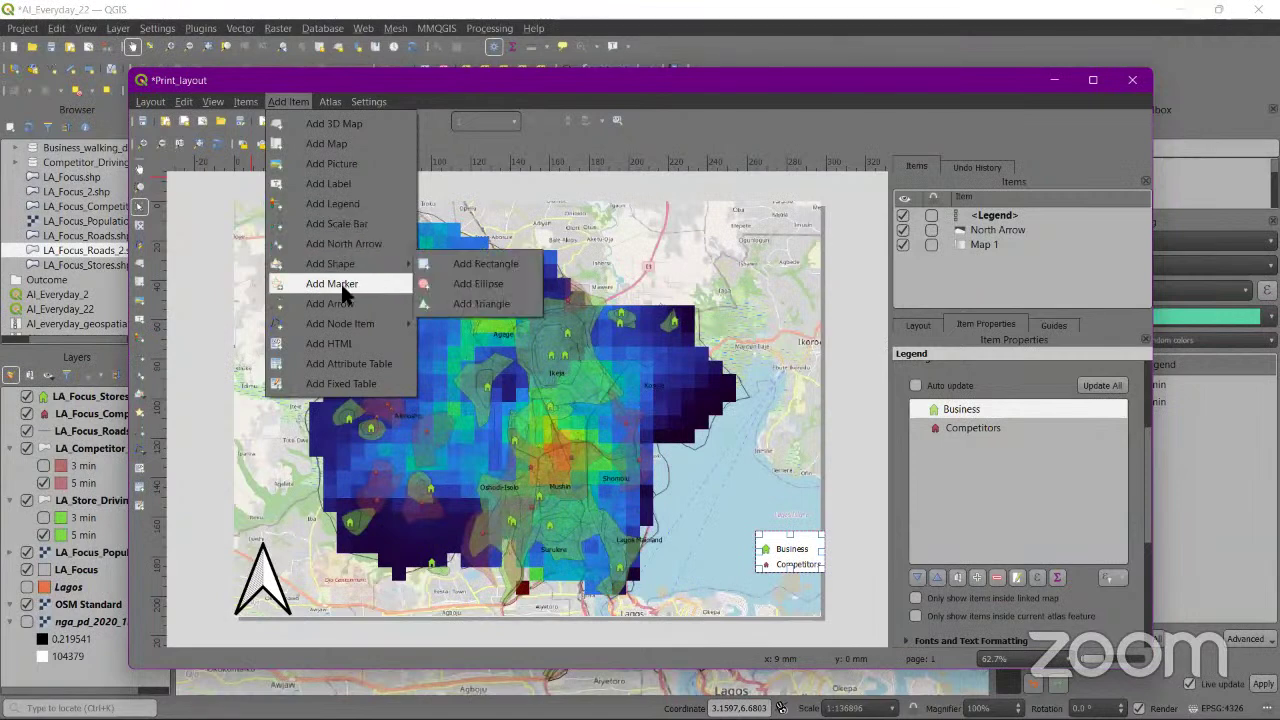
{"action": "left_click", "coordinate": [343, 184]}
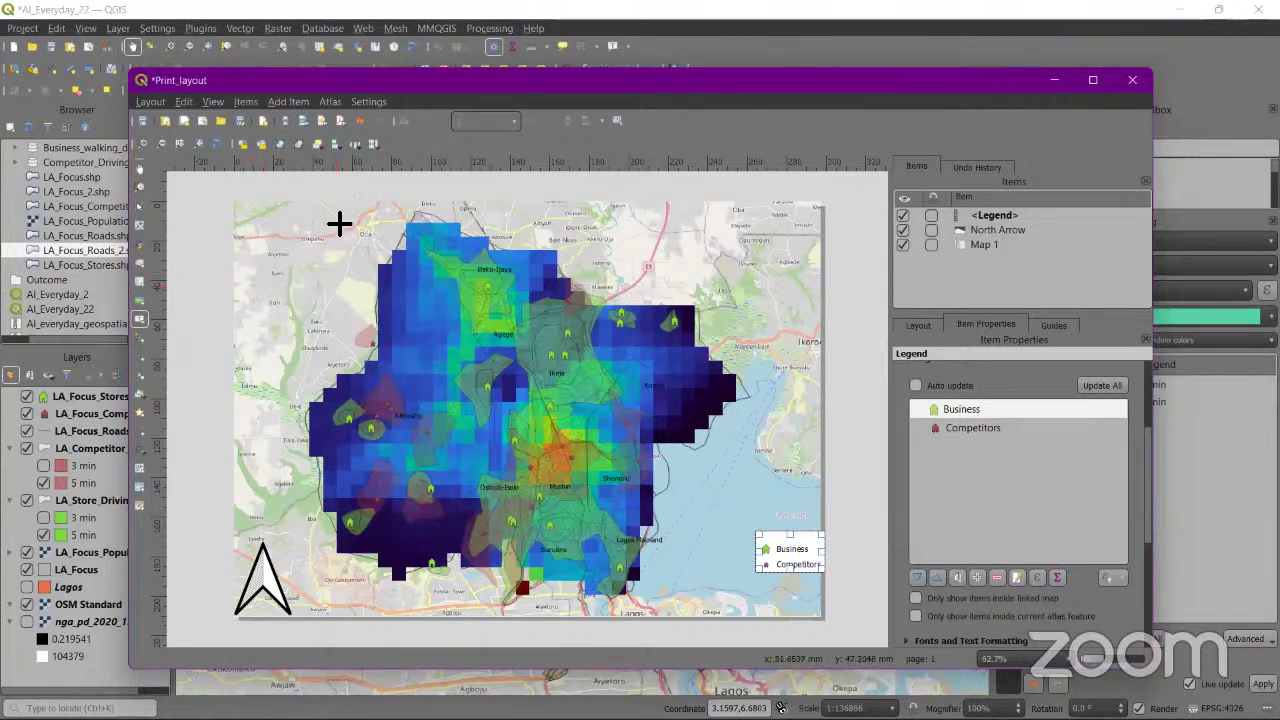
{"action": "left_click_drag", "start_coordinate": [280, 206], "coordinate": [752, 236]}
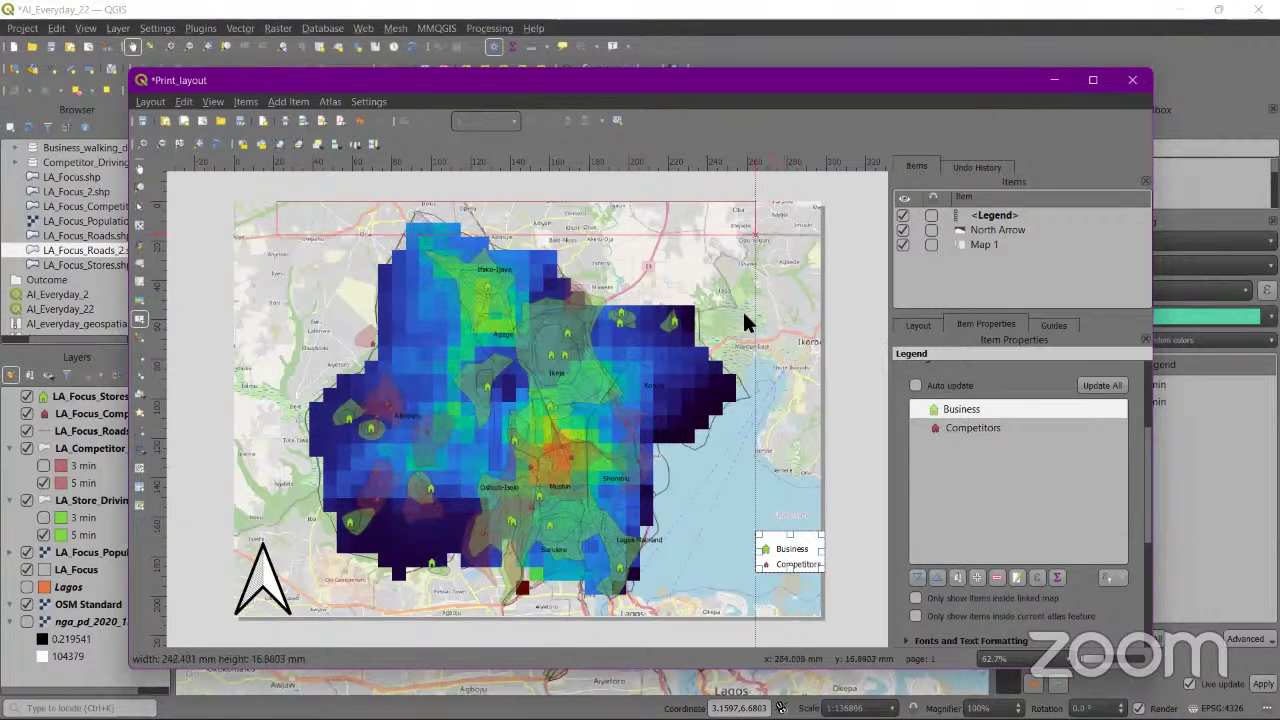
{"action": "left_click_drag", "start_coordinate": [965, 405], "coordinate": [908, 401]}
{"action": "type", "text": "Site Location"}
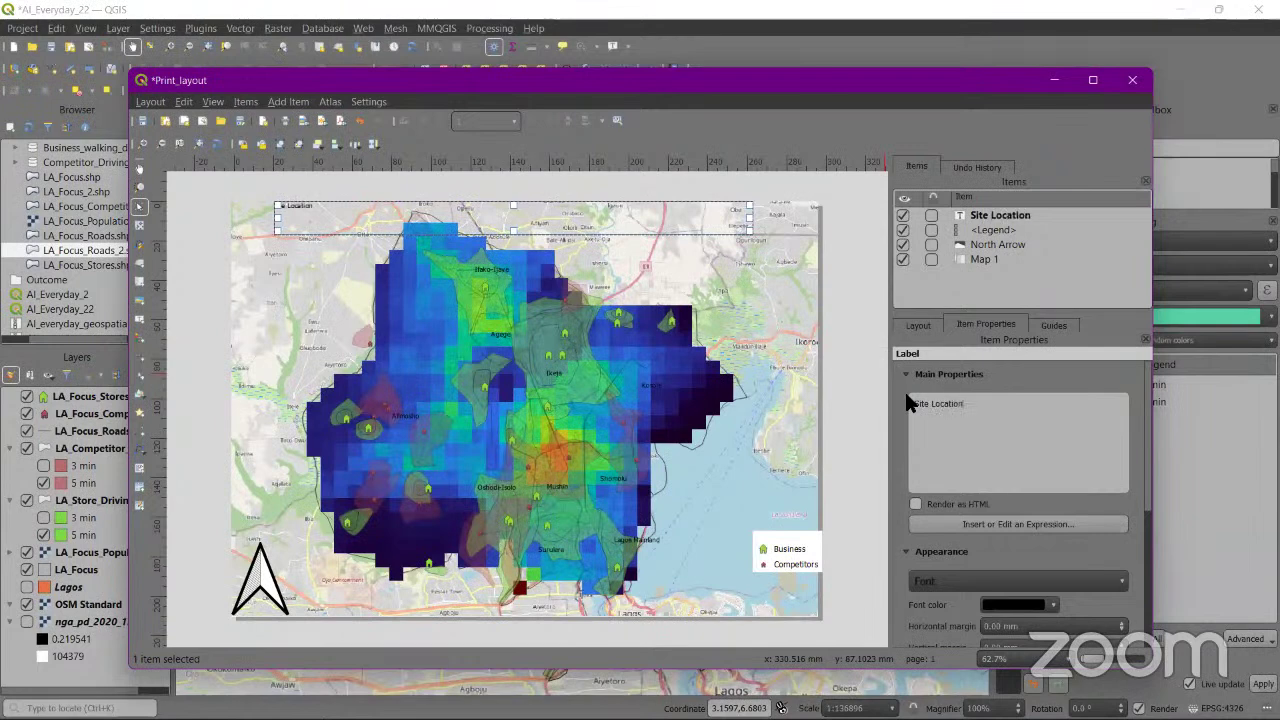
{"action": "type", "text": " Analysis"}
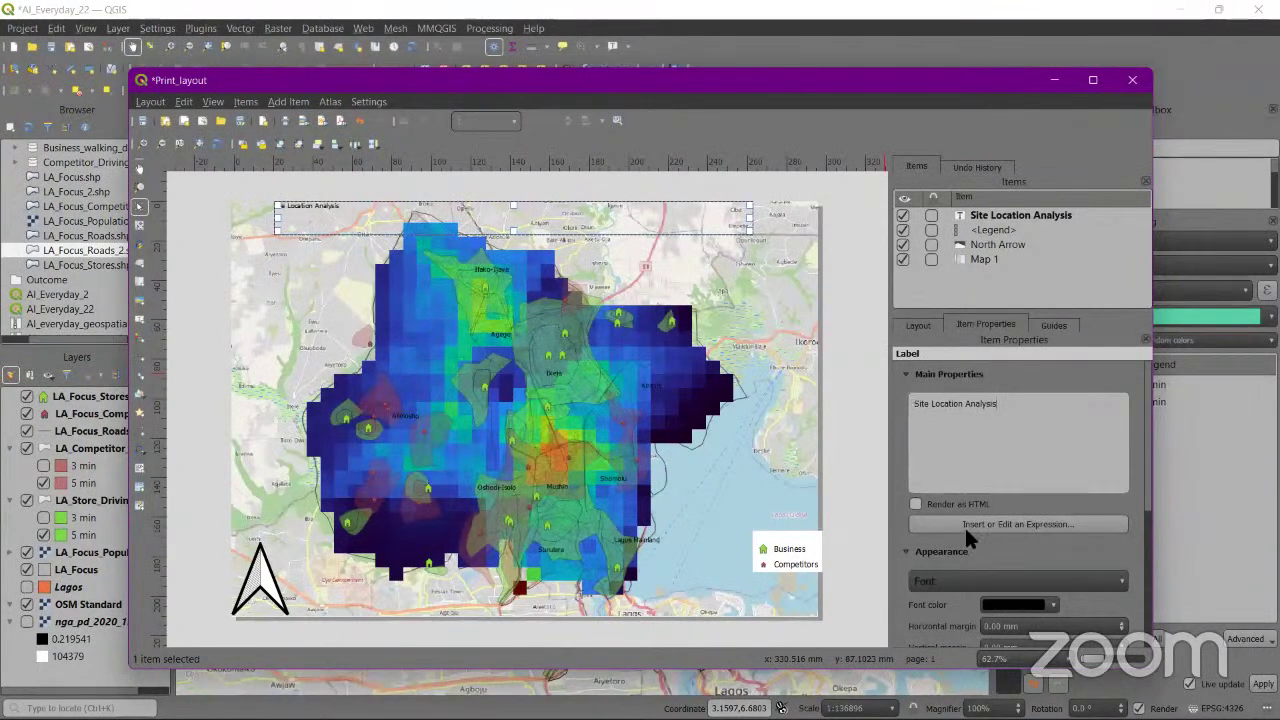
{"action": "left_click", "coordinate": [1120, 578]}
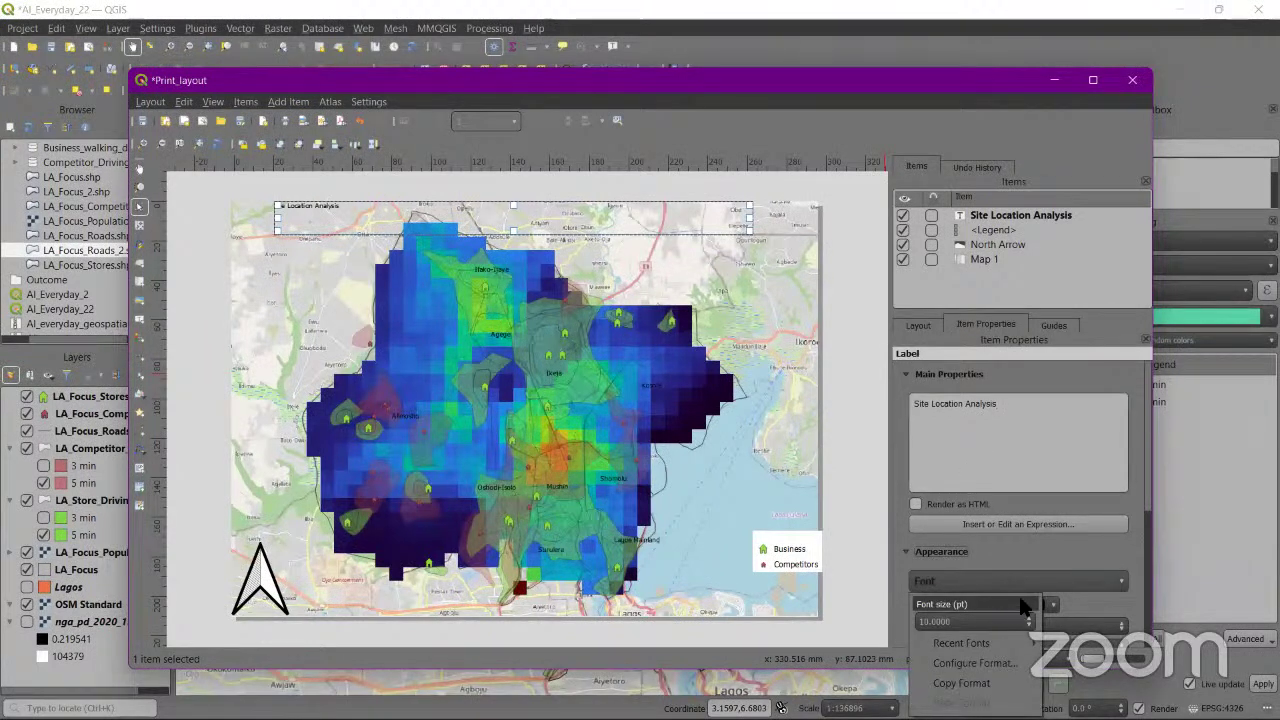
{"action": "left_click", "coordinate": [1036, 584]}
{"action": "scroll", "coordinate": [1110, 520], "scroll_direction": "down", "scroll_amount": 3}
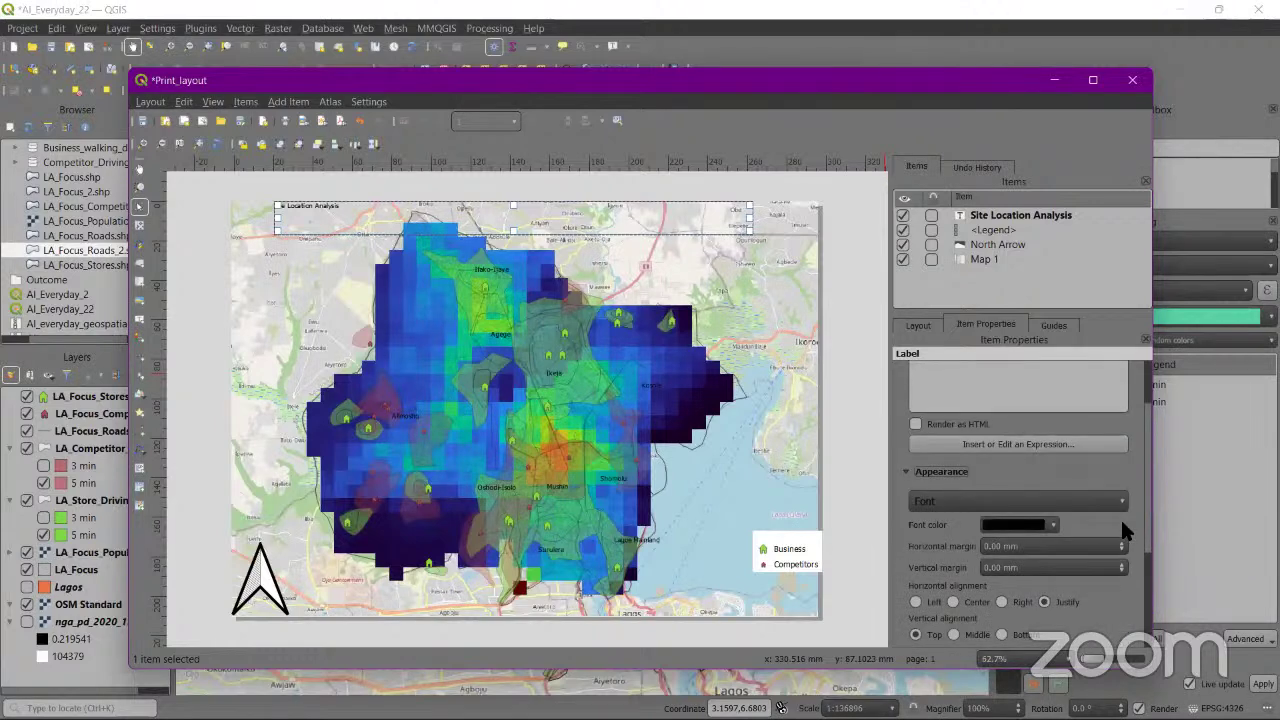
{"action": "left_click", "coordinate": [1120, 461]}
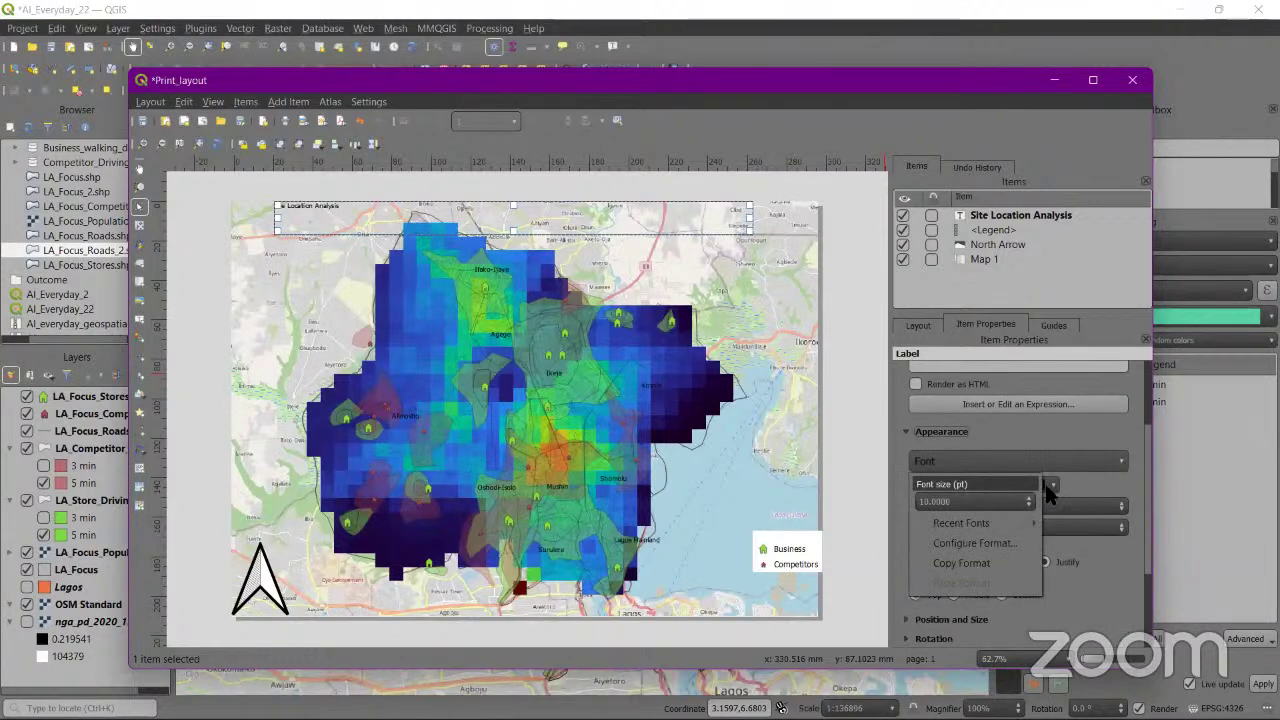
{"action": "mouse_move", "coordinate": [988, 528]}
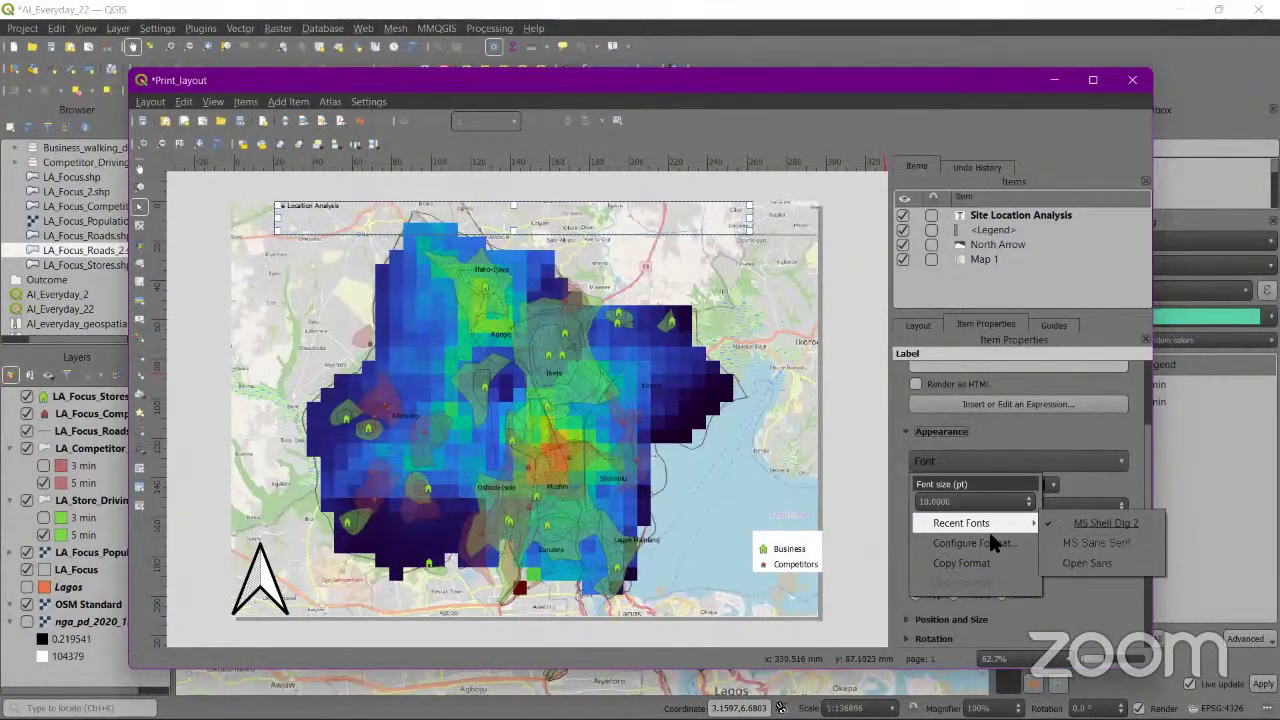
{"action": "left_click", "coordinate": [1027, 488]}
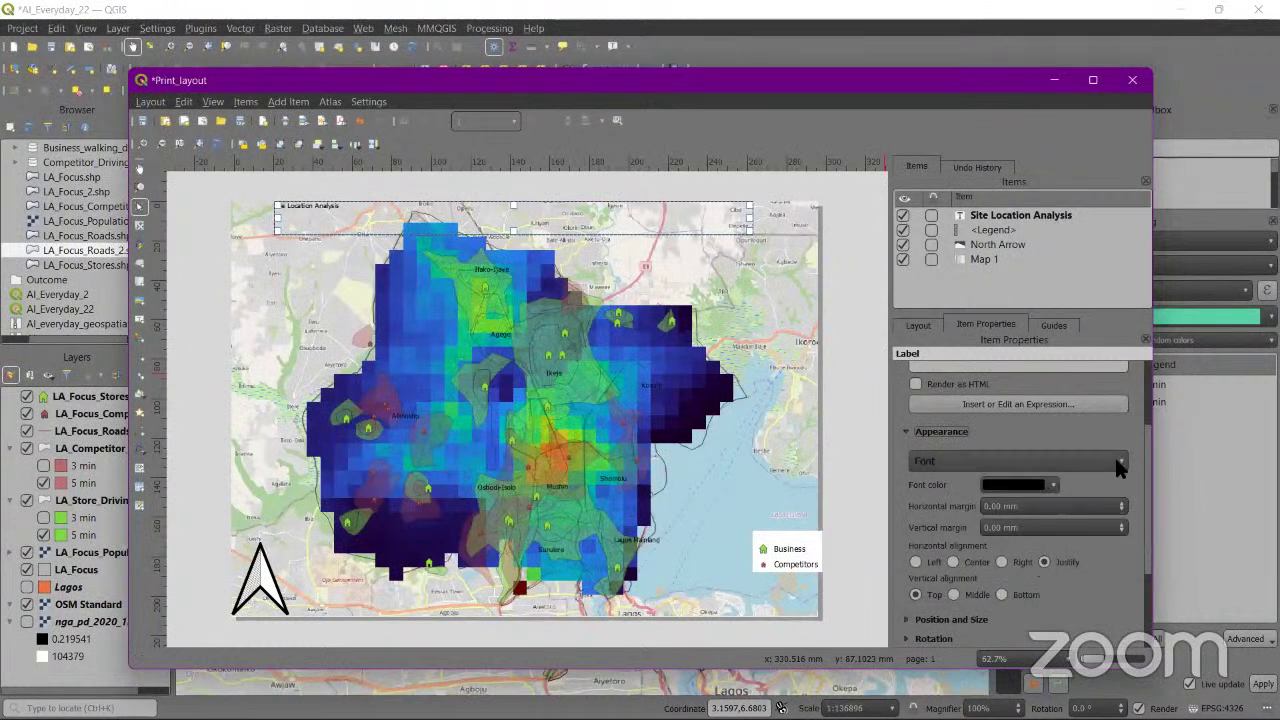
- Set the title label's font size to 27 pt
{"action": "left_click", "coordinate": [1090, 460]}
{"action": "left_click_drag", "start_coordinate": [1024, 500], "coordinate": [920, 503]}
{"action": "type", "text": "20"}
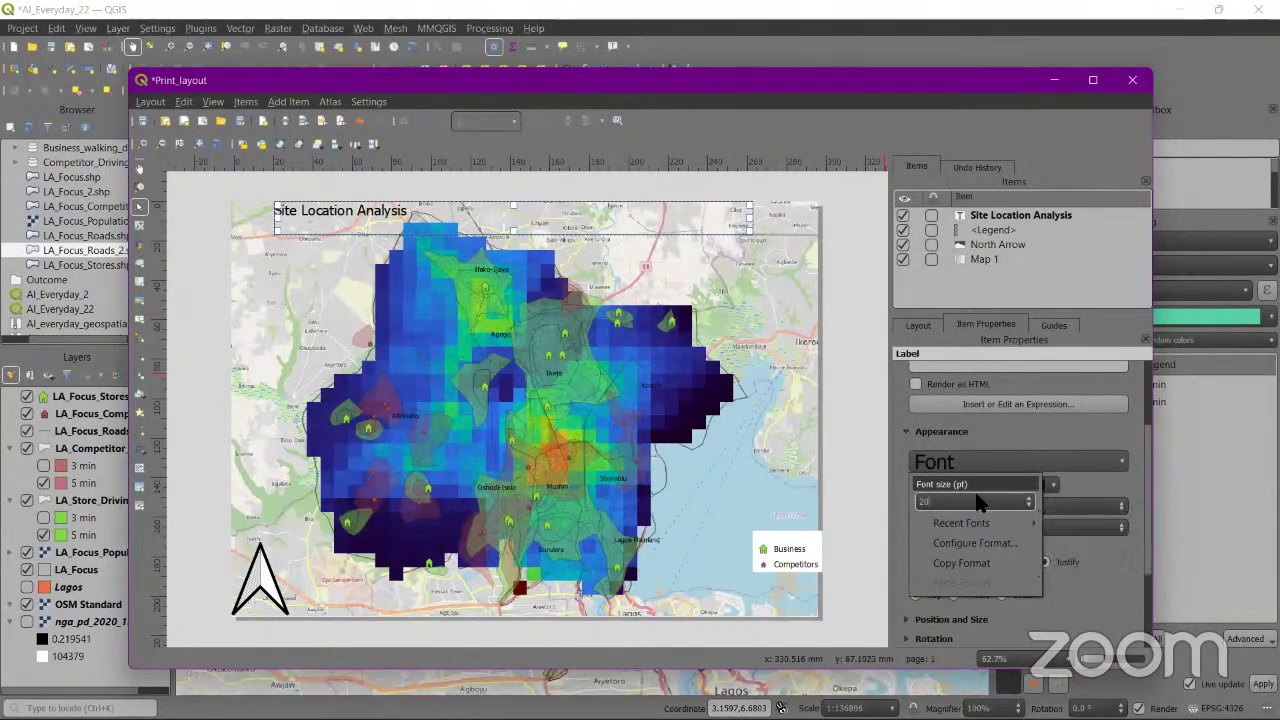
{"action": "key", "text": "BackSpace"}
{"action": "type", "text": "5"}
{"action": "key", "text": "BackSpace"}
{"action": "type", "text": "7"}
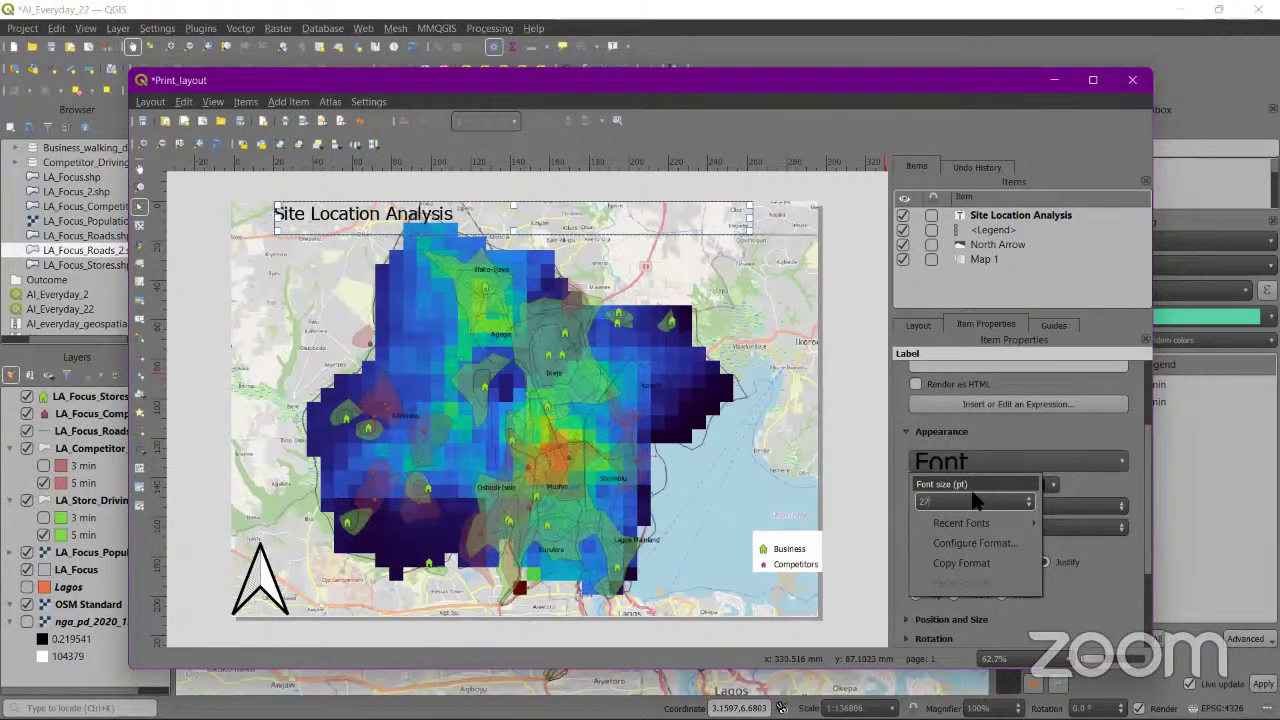
{"action": "left_click", "coordinate": [1076, 483]}
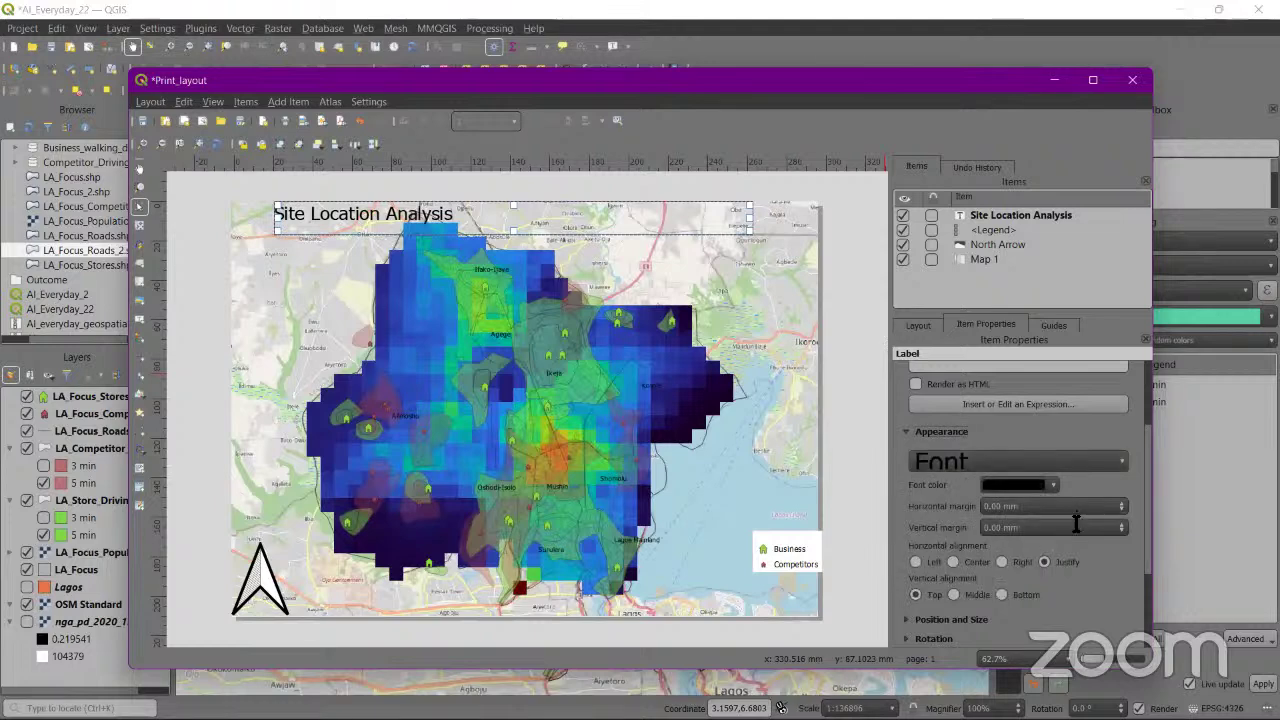
- Center the title text horizontally within its label, try middle vertical alignment and set it back to top
{"action": "left_click", "coordinate": [953, 562]}
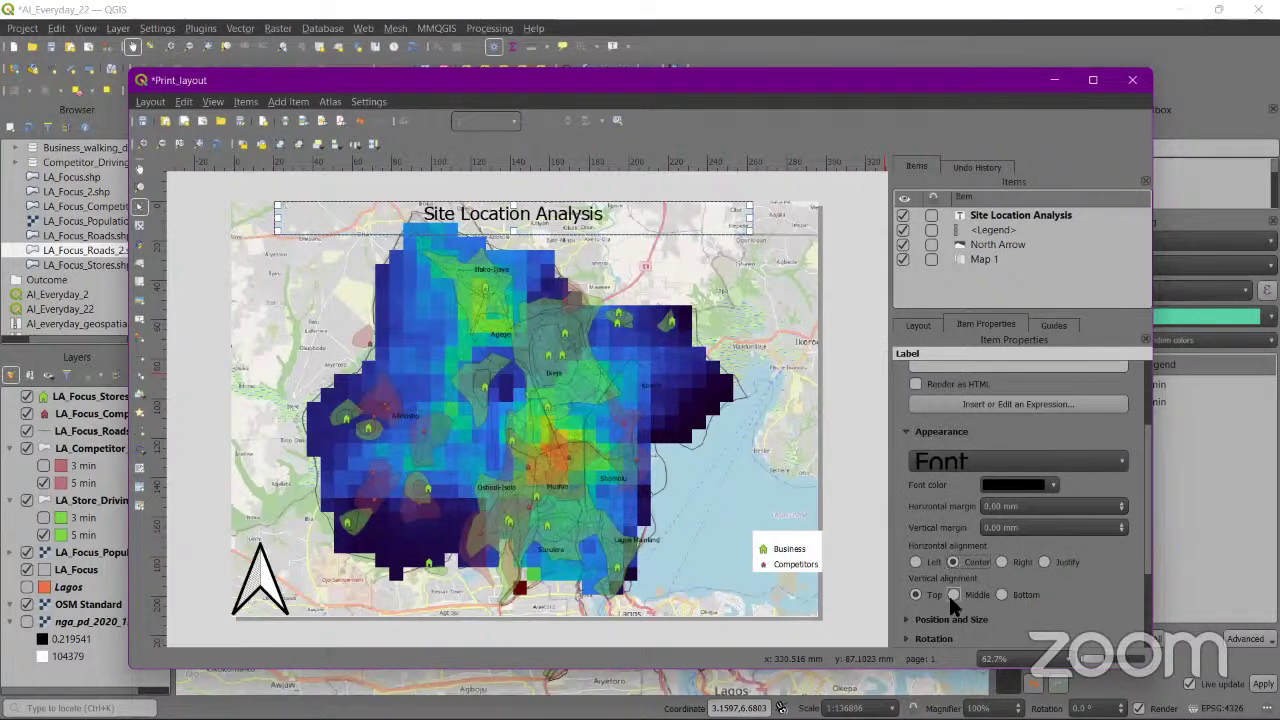
{"action": "left_click", "coordinate": [953, 594]}
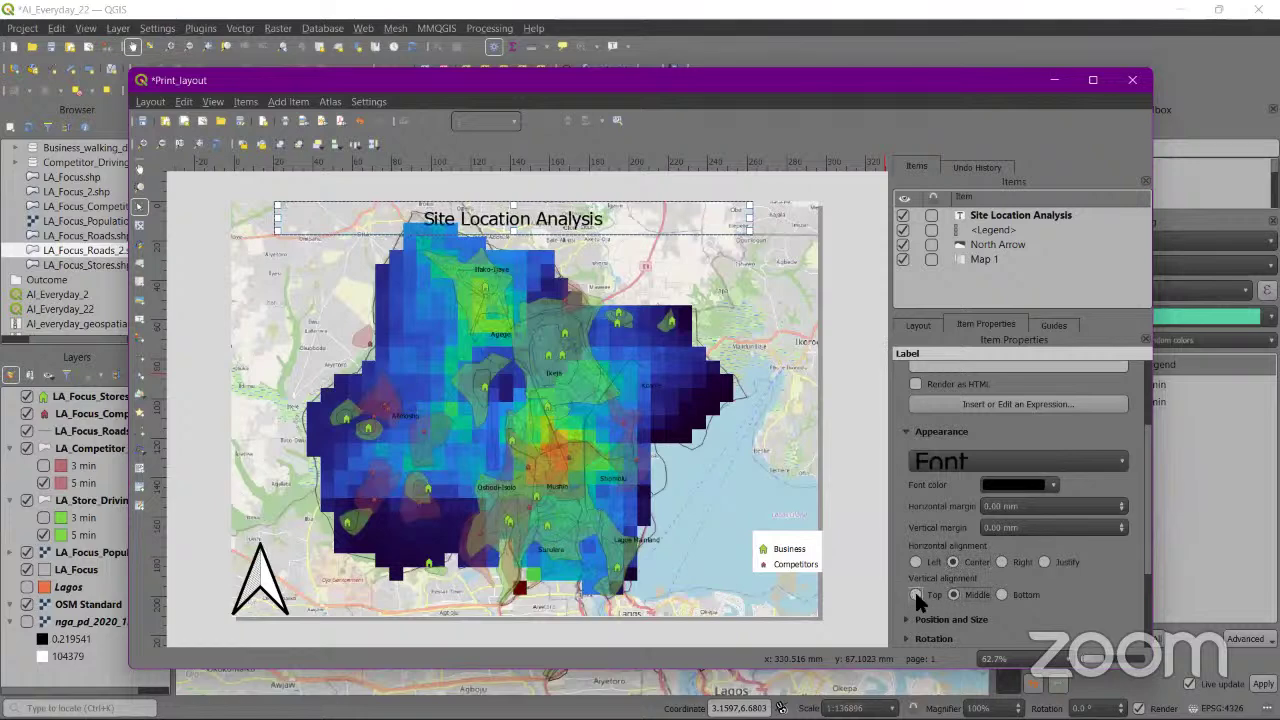
{"action": "left_click", "coordinate": [916, 594]}
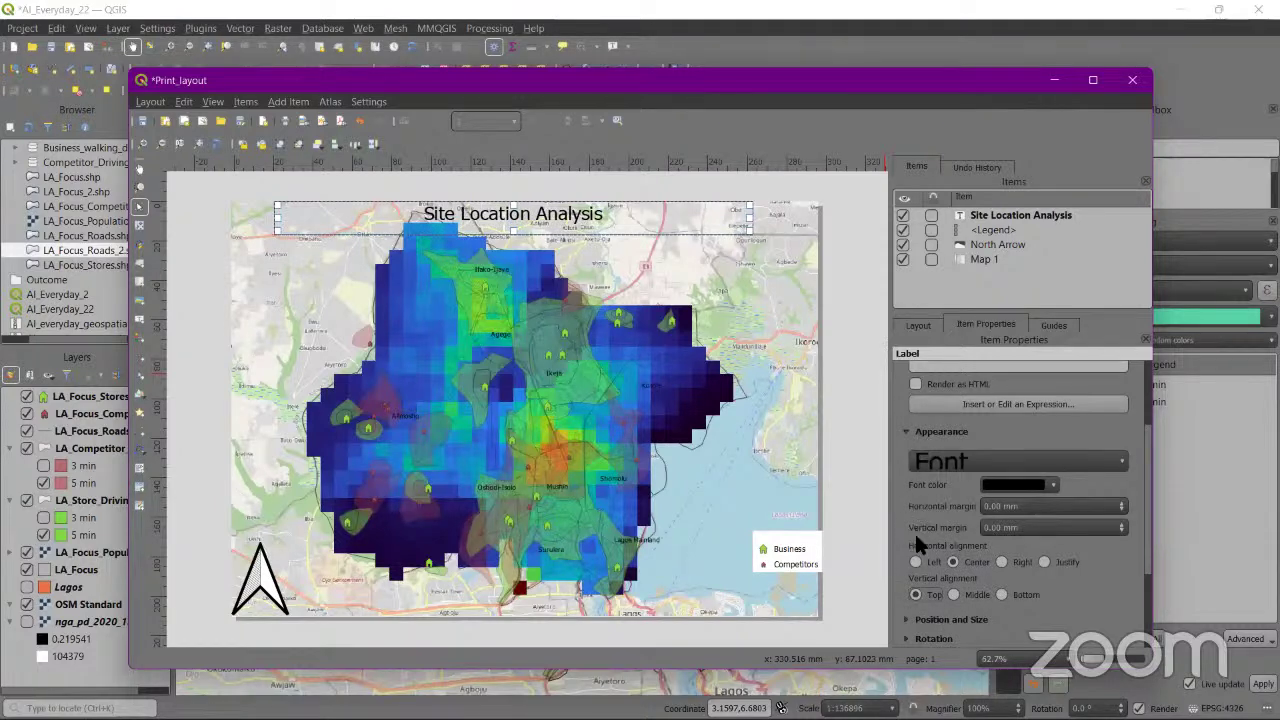
- Examine the title label's position and size settings
{"action": "scroll", "coordinate": [915, 540], "scroll_direction": "down", "scroll_amount": 3}
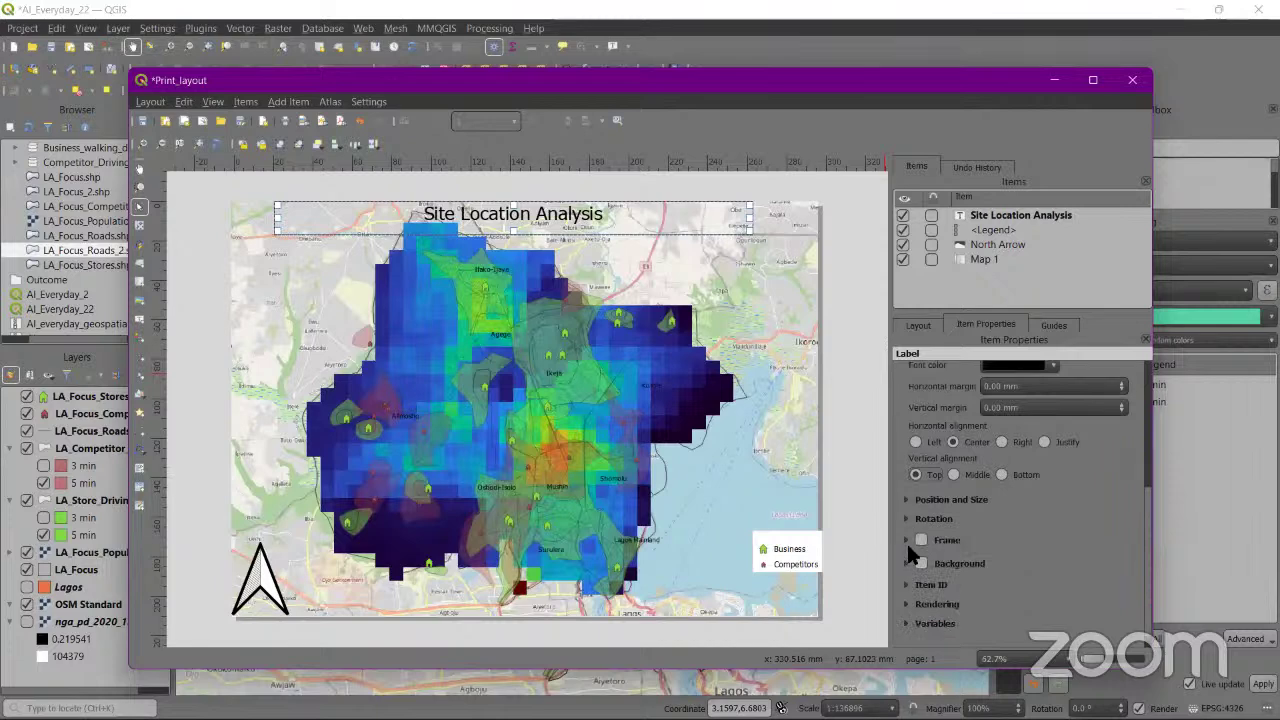
{"action": "scroll", "coordinate": [905, 540], "scroll_direction": "up", "scroll_amount": 1}
{"action": "left_click", "coordinate": [904, 539]}
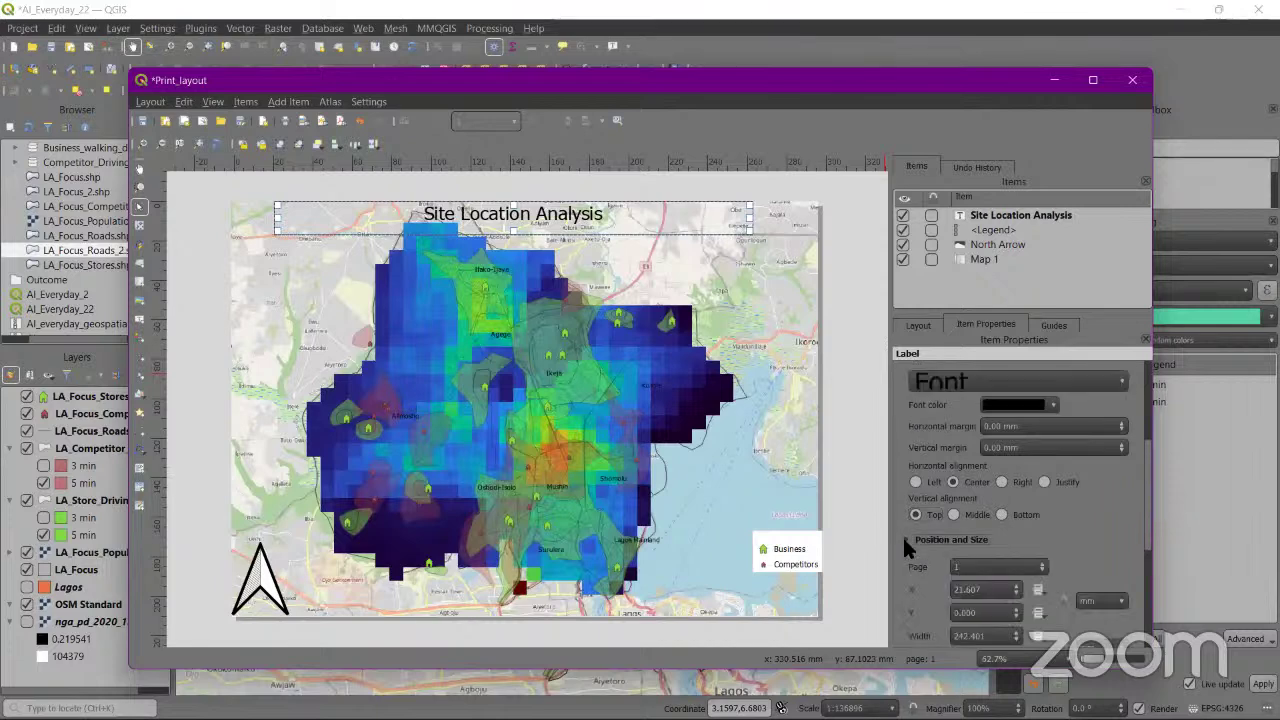
{"action": "left_click", "coordinate": [903, 537]}
{"action": "left_click", "coordinate": [904, 537]}
{"action": "scroll", "coordinate": [912, 543], "scroll_direction": "down", "scroll_amount": 1}
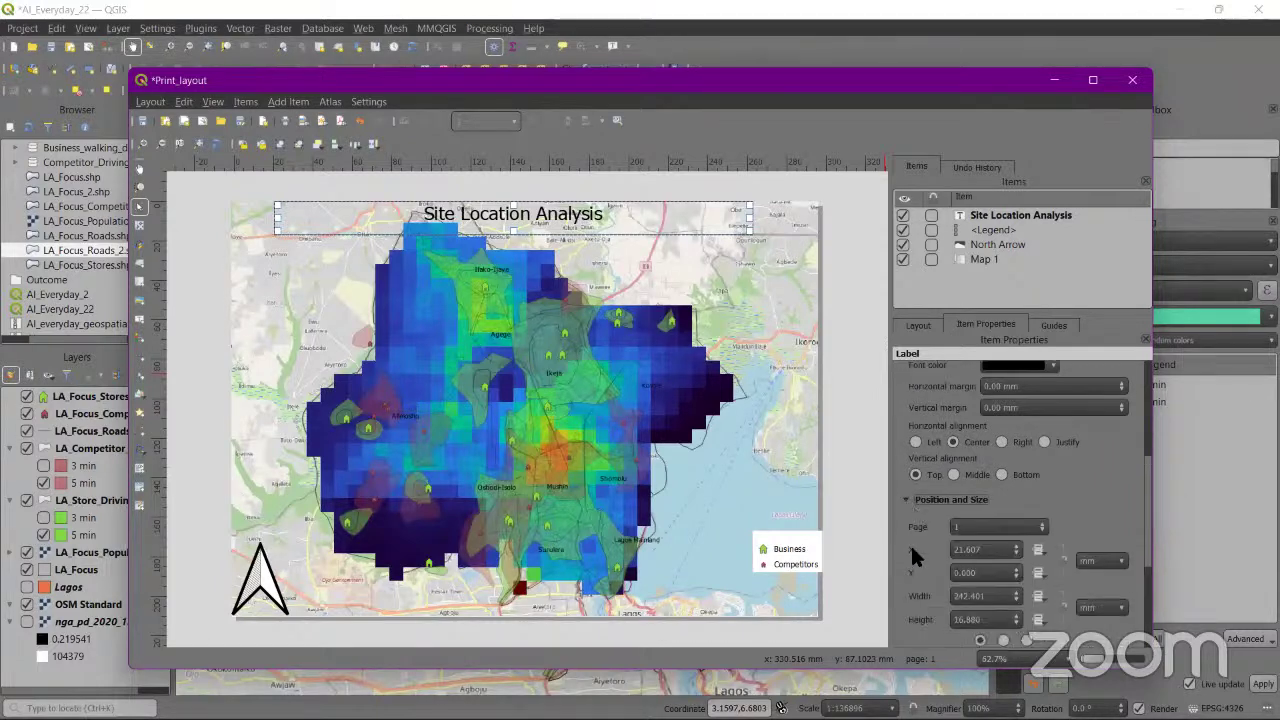
{"action": "scroll", "coordinate": [912, 543], "scroll_direction": "down", "scroll_amount": 1}
{"action": "scroll", "coordinate": [908, 551], "scroll_direction": "up", "scroll_amount": 2}
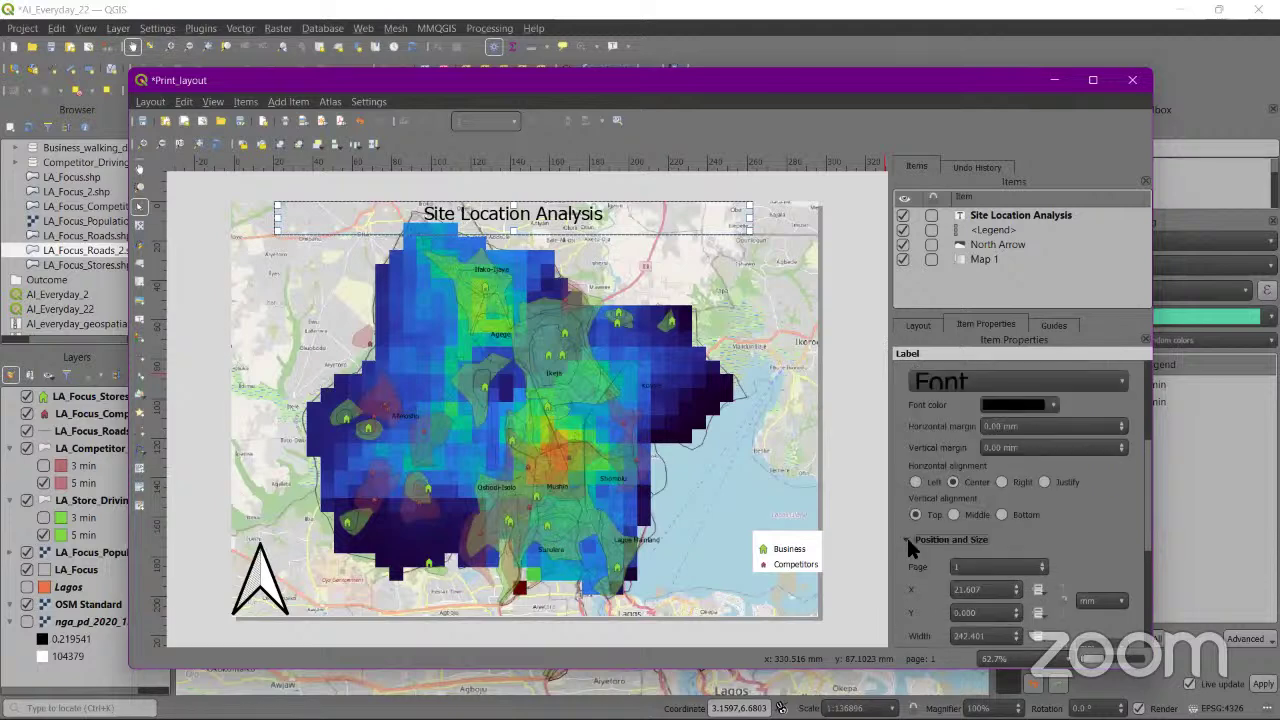
{"action": "left_click", "coordinate": [904, 539]}
- Set the title label's font style to Bold
{"action": "scroll", "coordinate": [900, 510], "scroll_direction": "down", "scroll_amount": 1}
{"action": "left_click", "coordinate": [938, 465]}
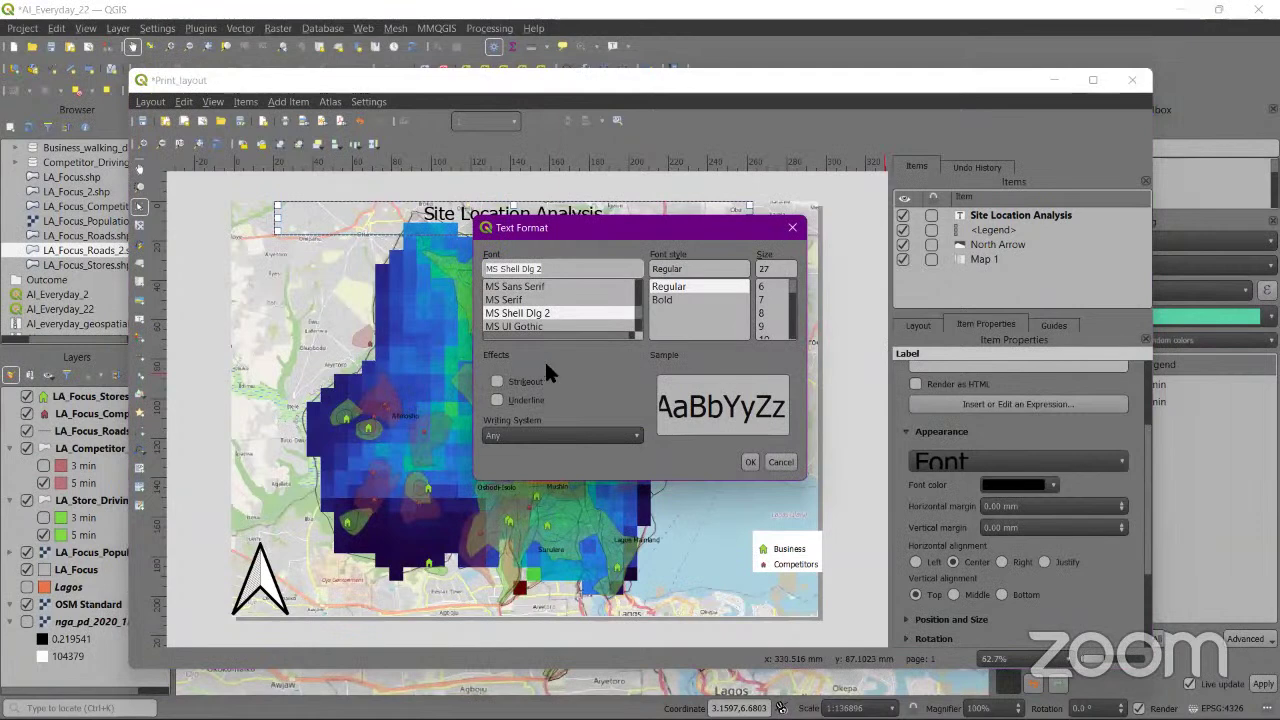
{"action": "left_click", "coordinate": [664, 298]}
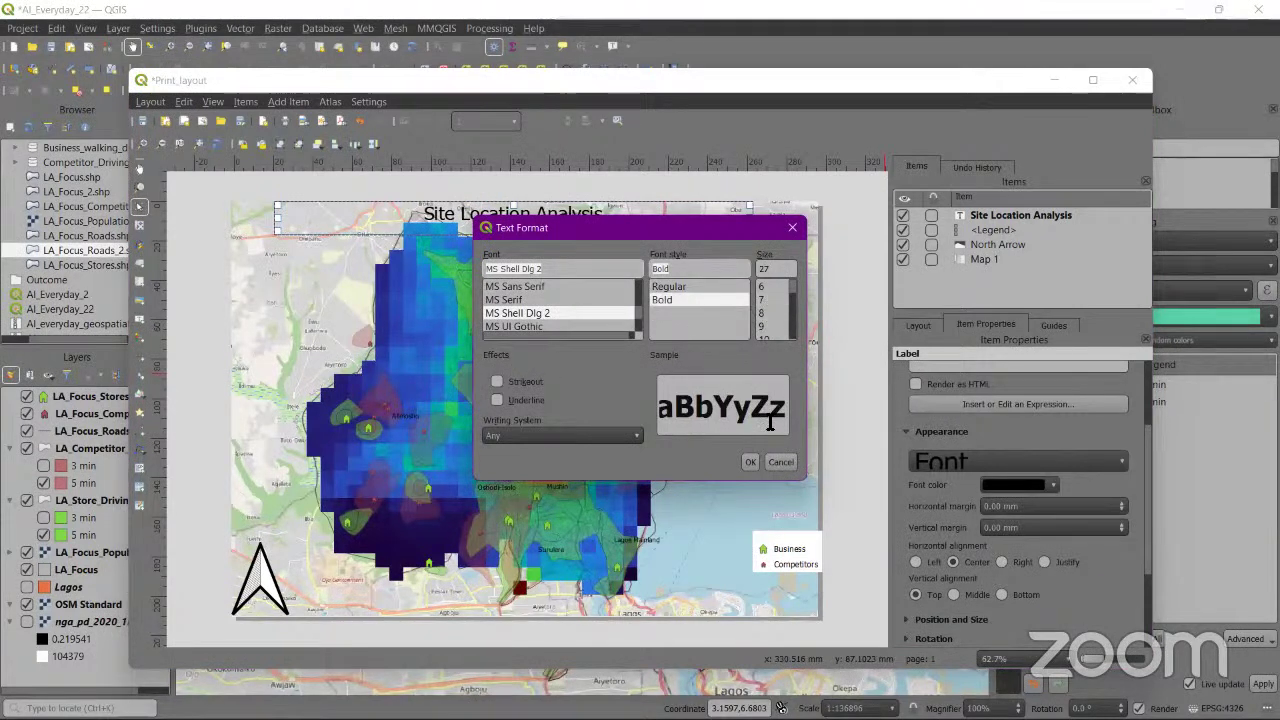
{"action": "left_click", "coordinate": [755, 460]}
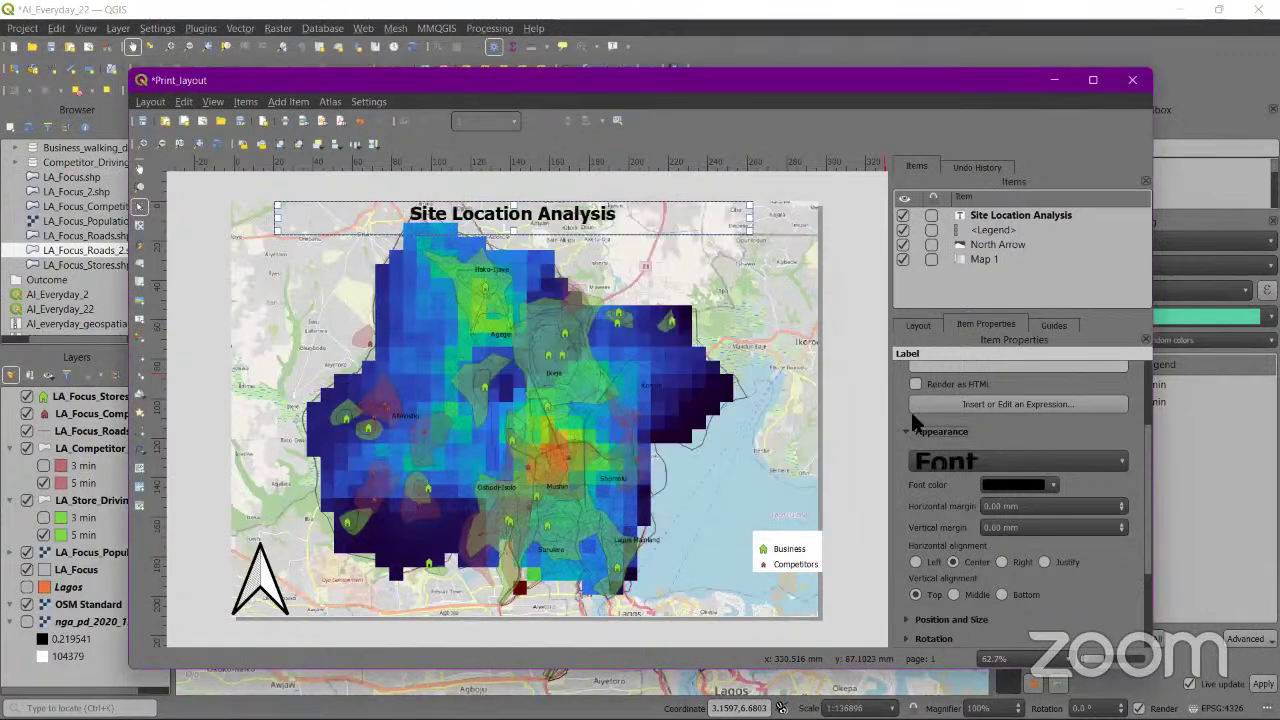
- Change the title label's font color to white from the standard colors
{"action": "left_click", "coordinate": [1030, 485]}
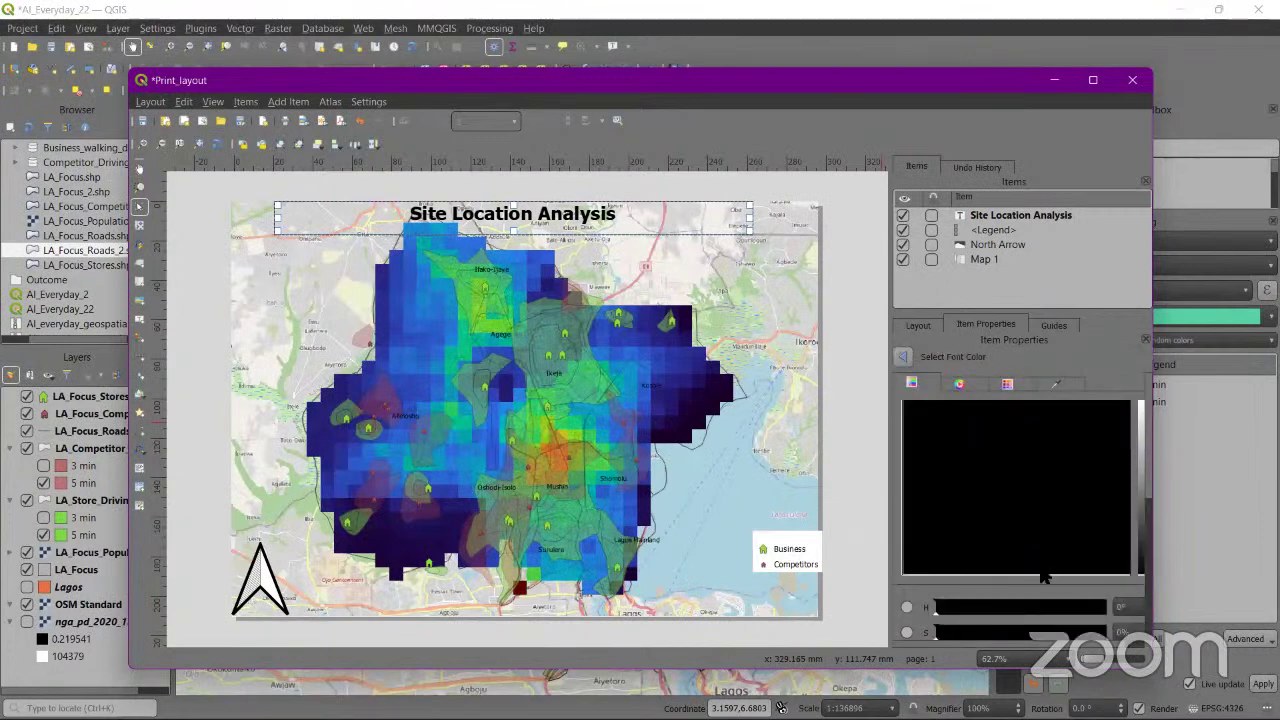
{"action": "left_click", "coordinate": [901, 356]}
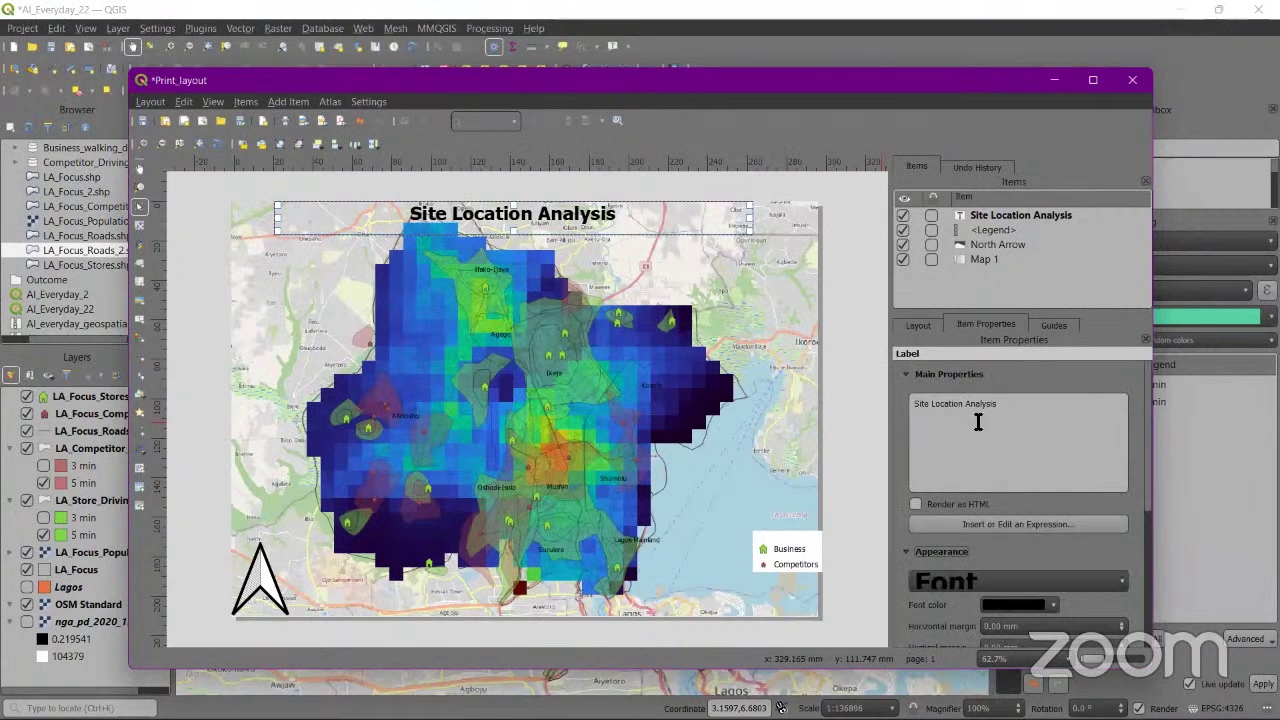
{"action": "left_click", "coordinate": [1050, 602]}
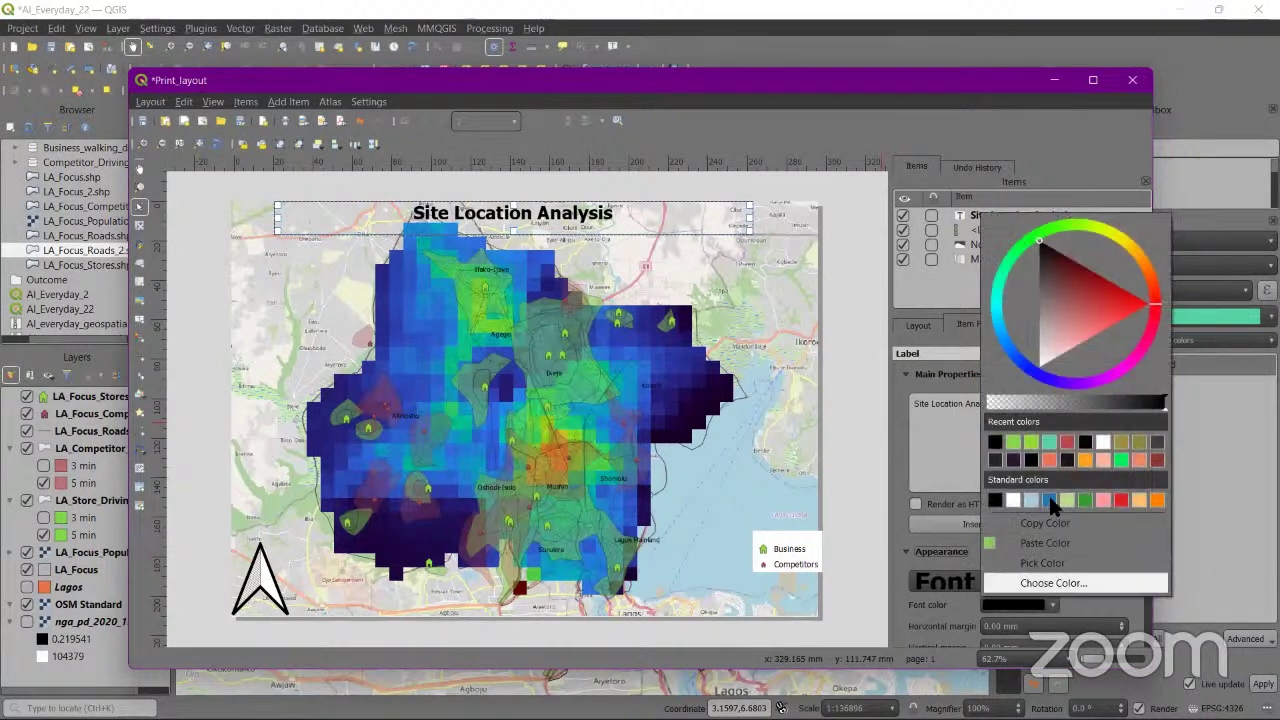
{"action": "left_click", "coordinate": [1013, 501]}
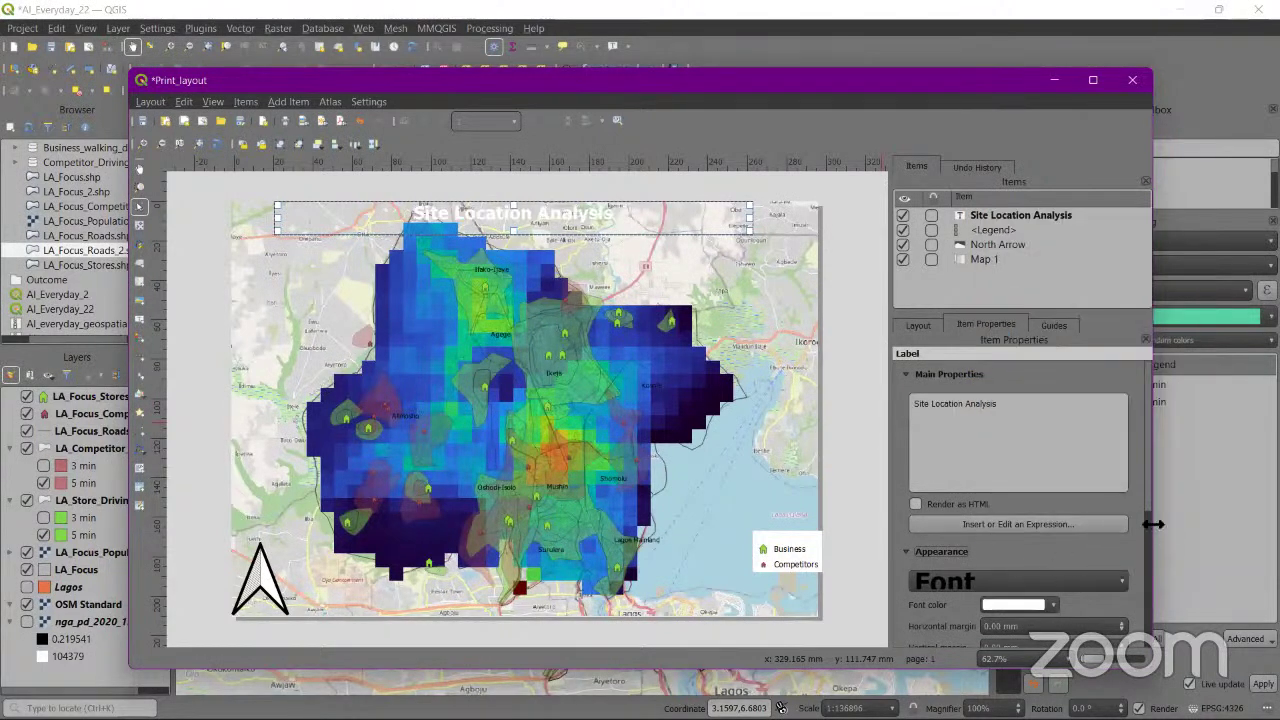
- Look over the title label's rendering options, try a background behind the title and turn it off again
{"action": "left_click_drag", "start_coordinate": [1148, 512], "coordinate": [1184, 648]}
{"action": "left_click", "coordinate": [914, 598]}
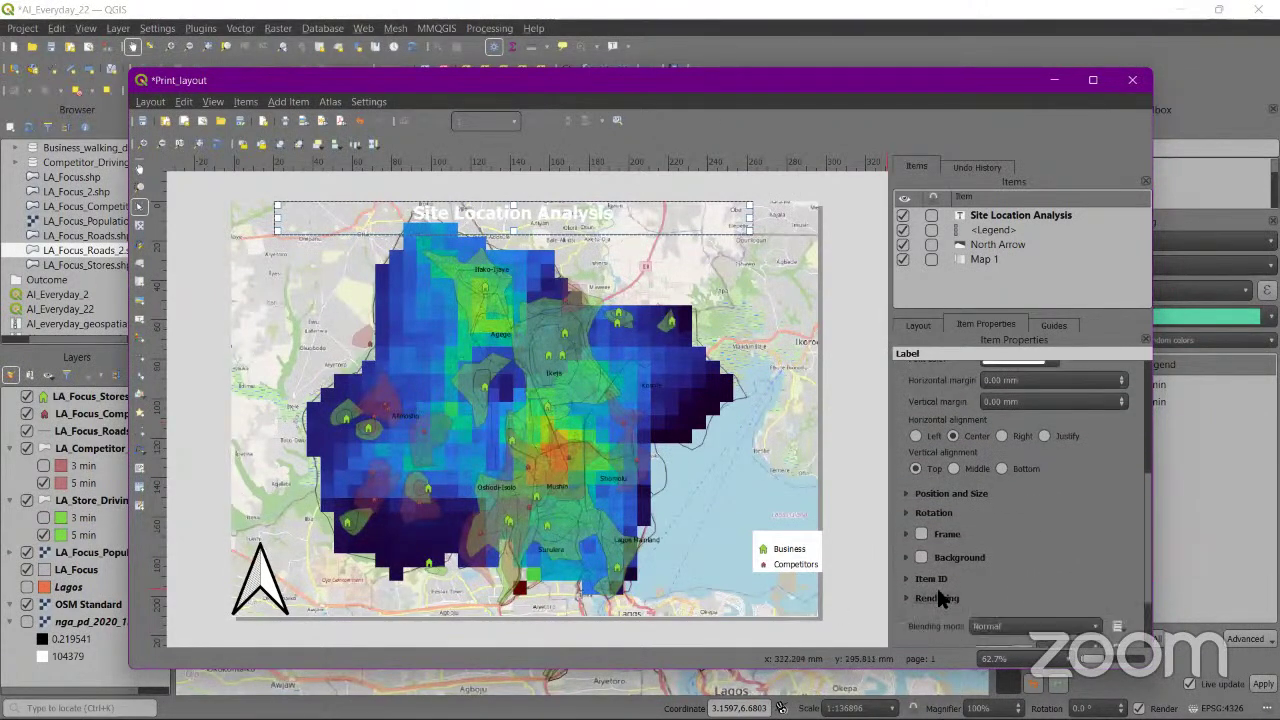
{"action": "left_click_drag", "start_coordinate": [1150, 507], "coordinate": [1157, 554]}
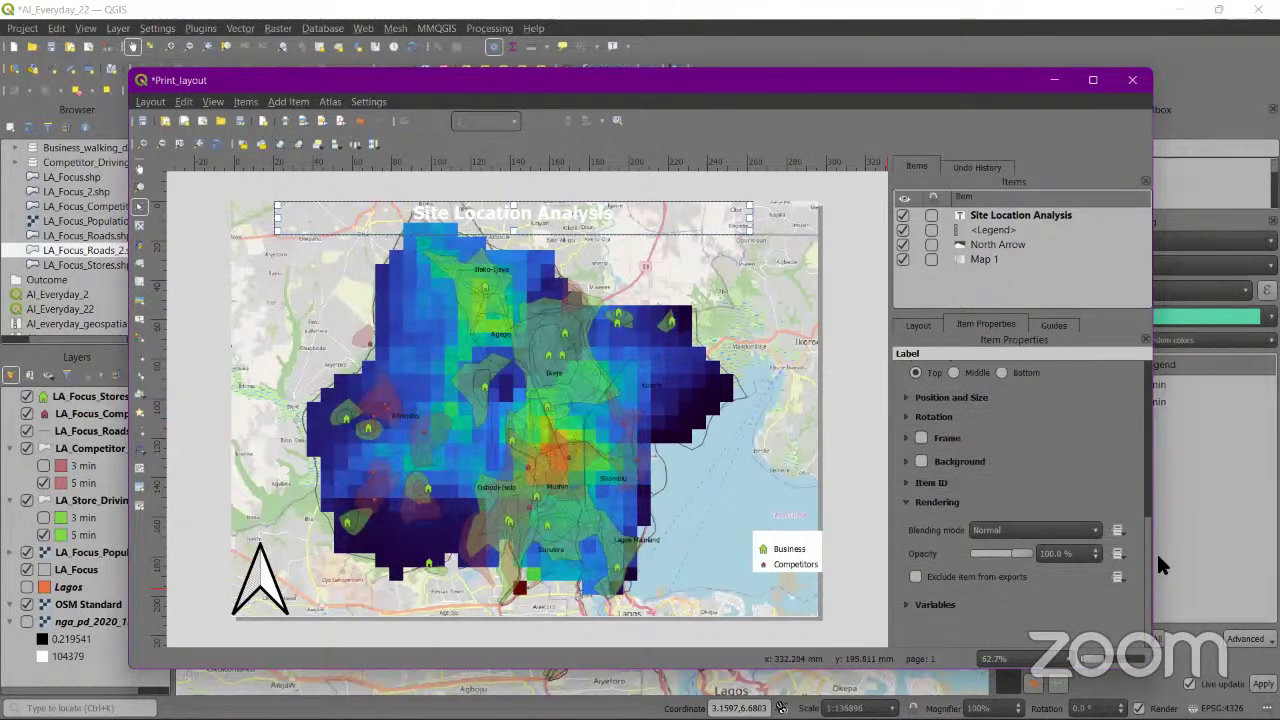
{"action": "left_click", "coordinate": [907, 502]}
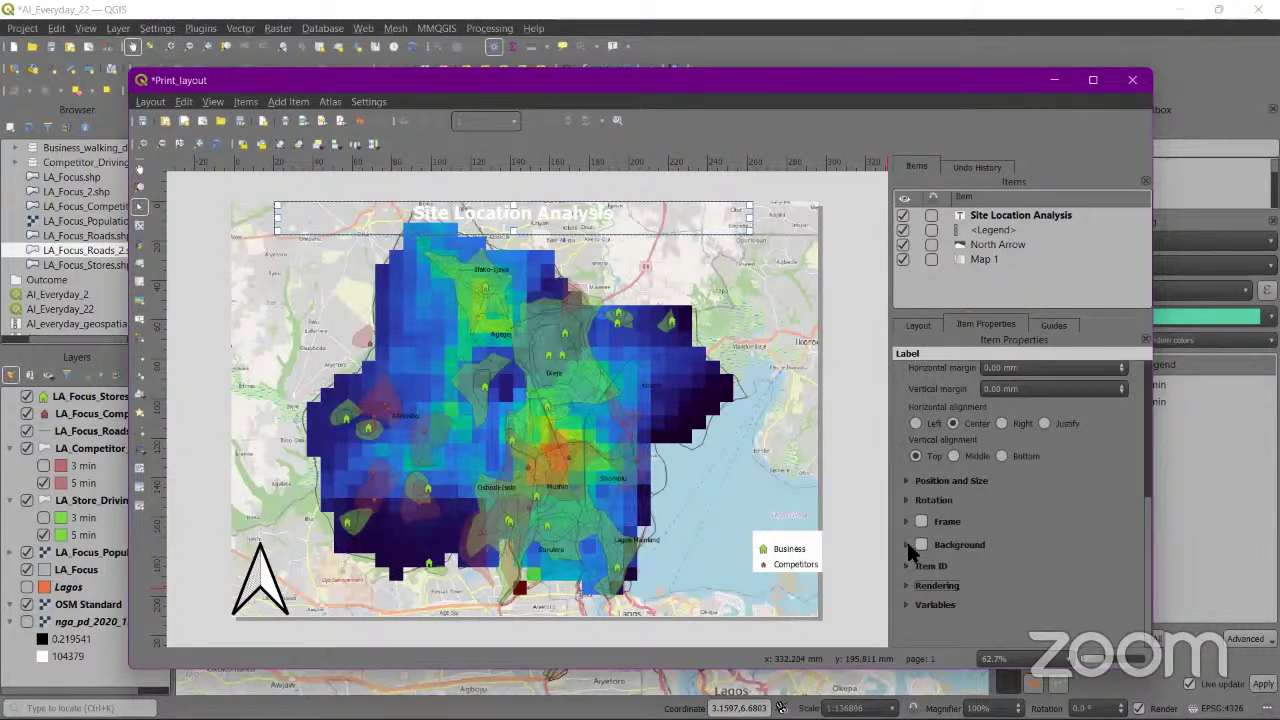
{"action": "left_click", "coordinate": [920, 543]}
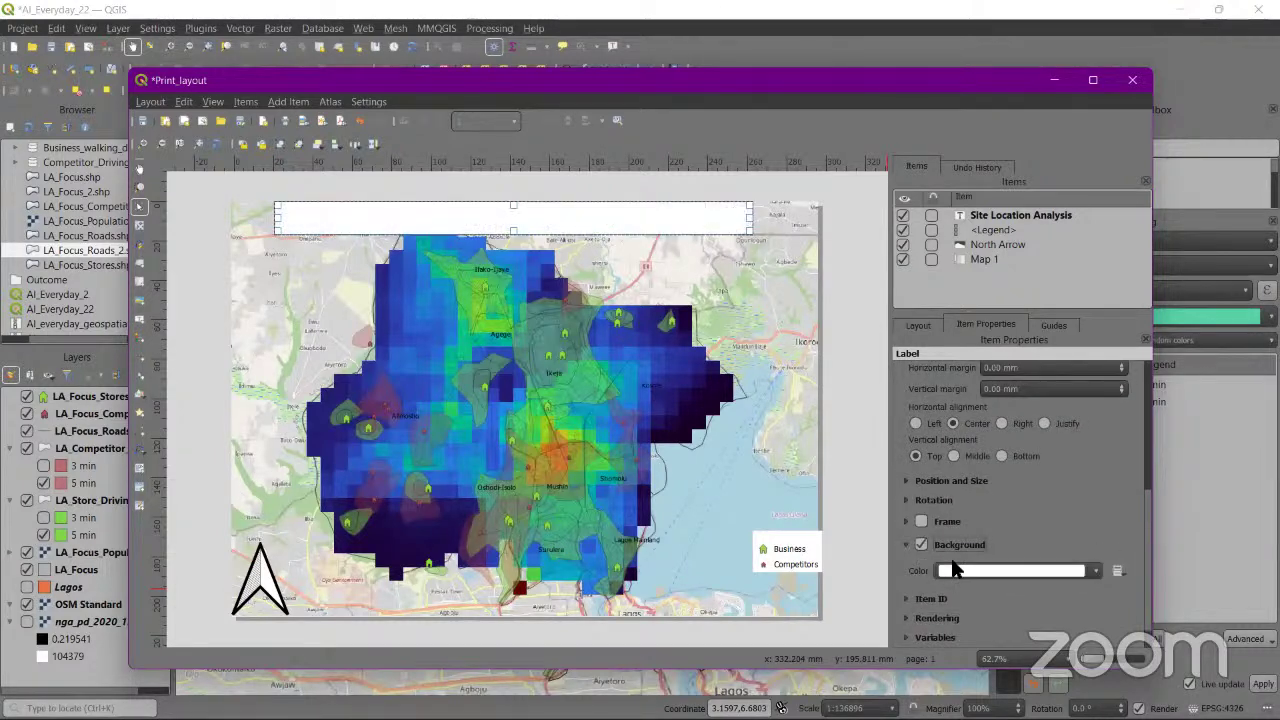
{"action": "left_click", "coordinate": [915, 541]}
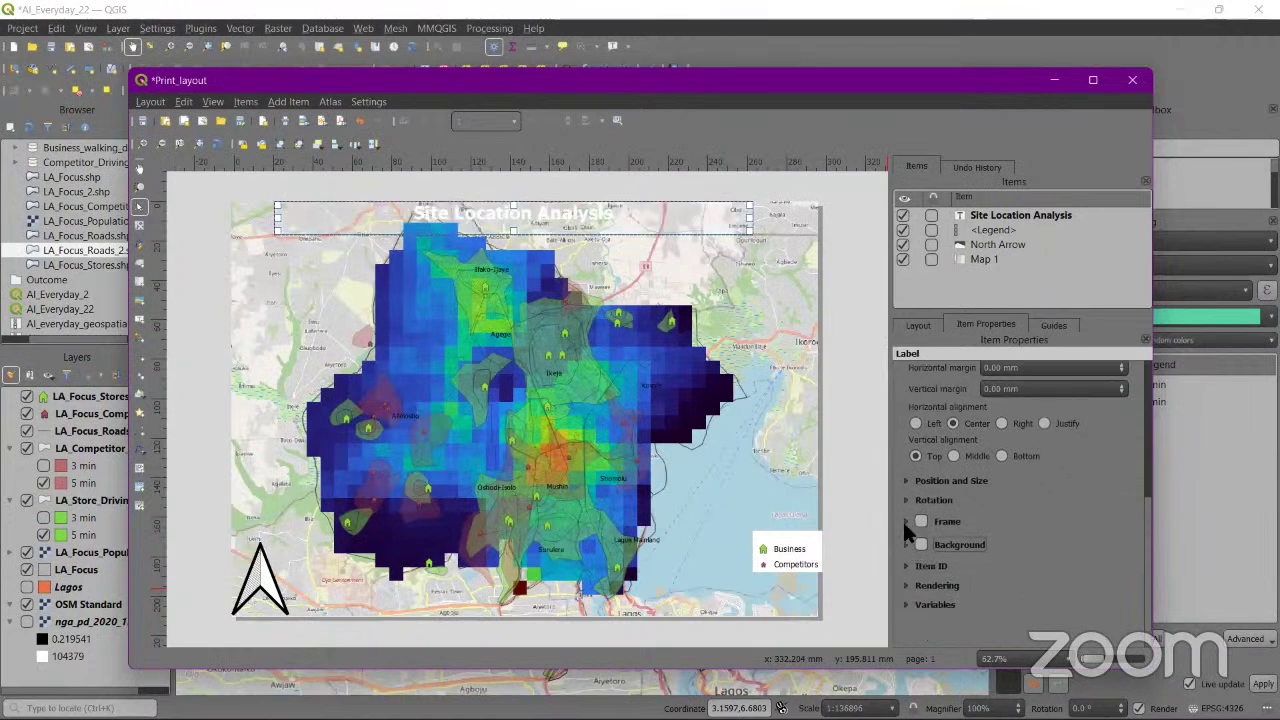
{"action": "scroll", "coordinate": [1002, 513], "scroll_direction": "up", "scroll_amount": 2}
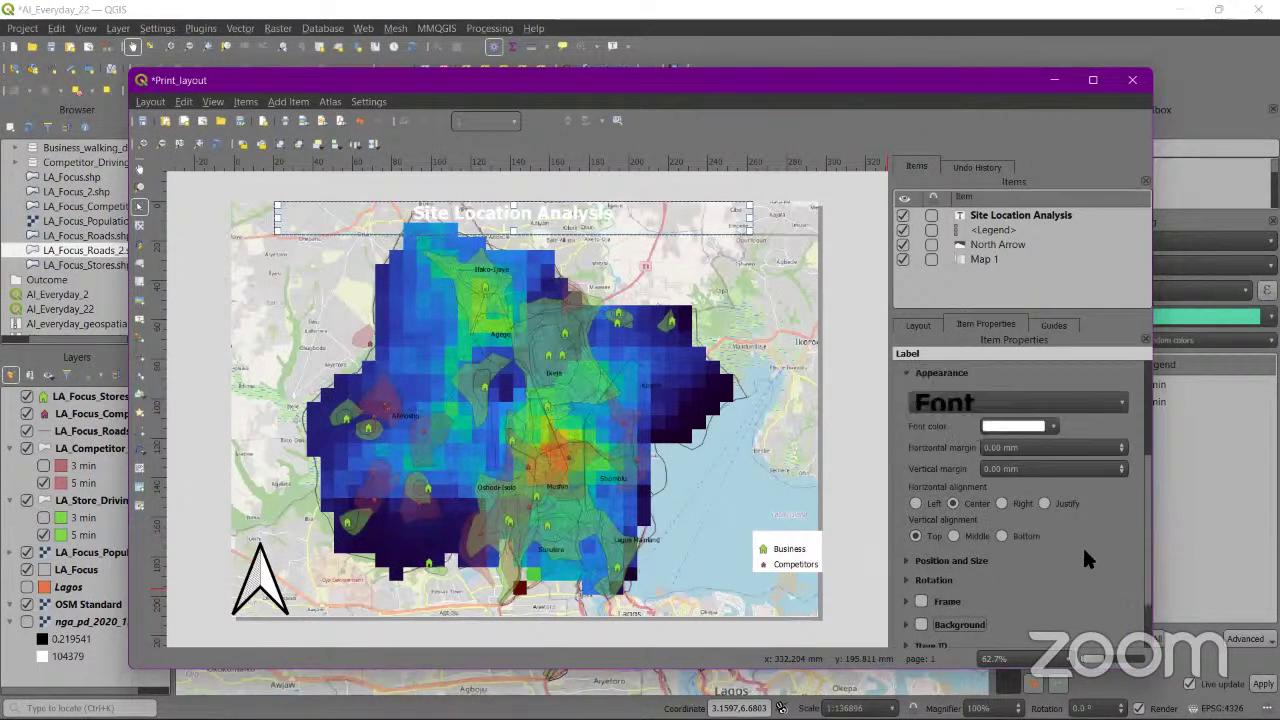
{"action": "scroll", "coordinate": [1092, 570], "scroll_direction": "up", "scroll_amount": 1}
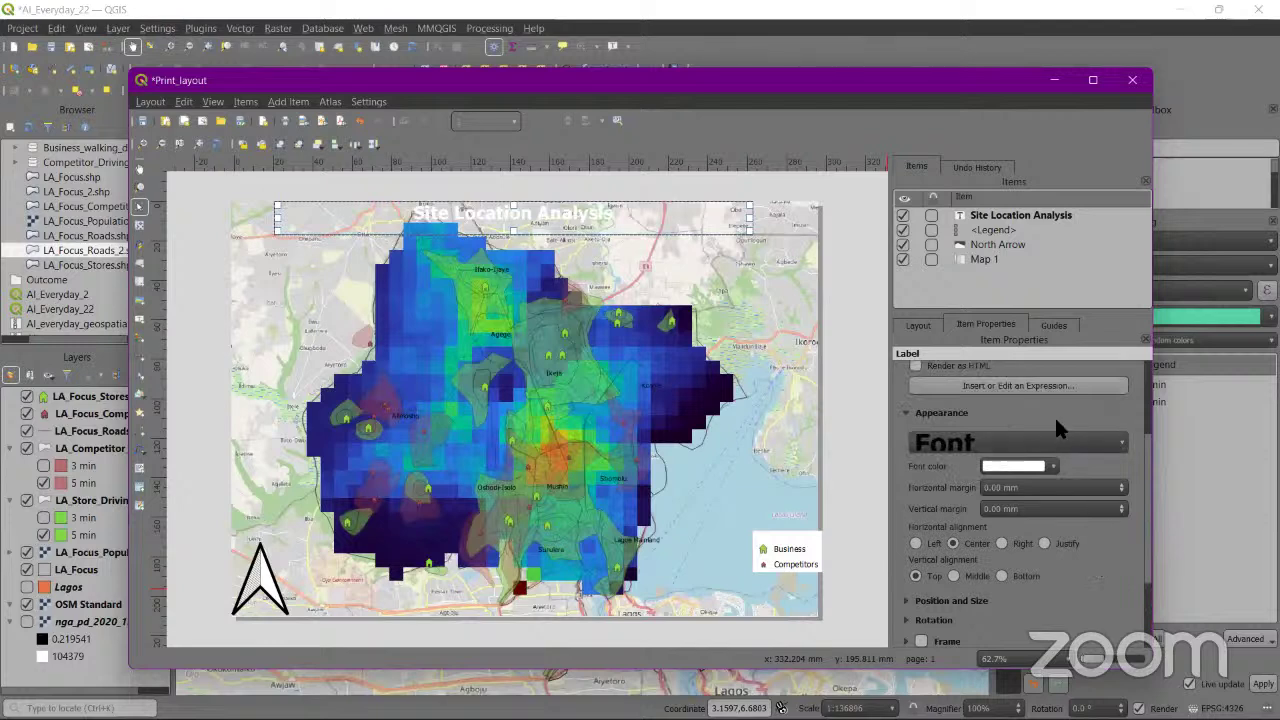
{"action": "scroll", "coordinate": [1100, 450], "scroll_direction": "up", "scroll_amount": 1}
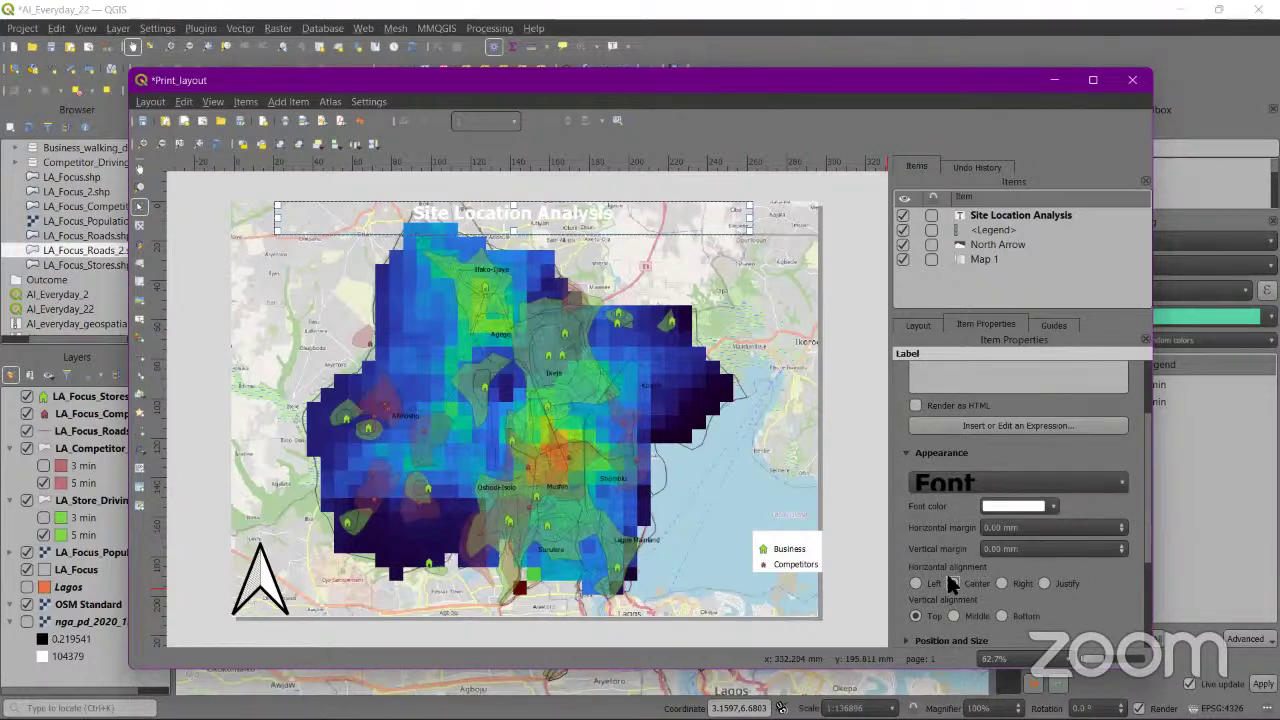
- Examine the title label's font format and its position and size settings
{"action": "scroll", "coordinate": [940, 511], "scroll_direction": "up", "scroll_amount": 1}
{"action": "scroll", "coordinate": [940, 514], "scroll_direction": "up", "scroll_amount": 2}
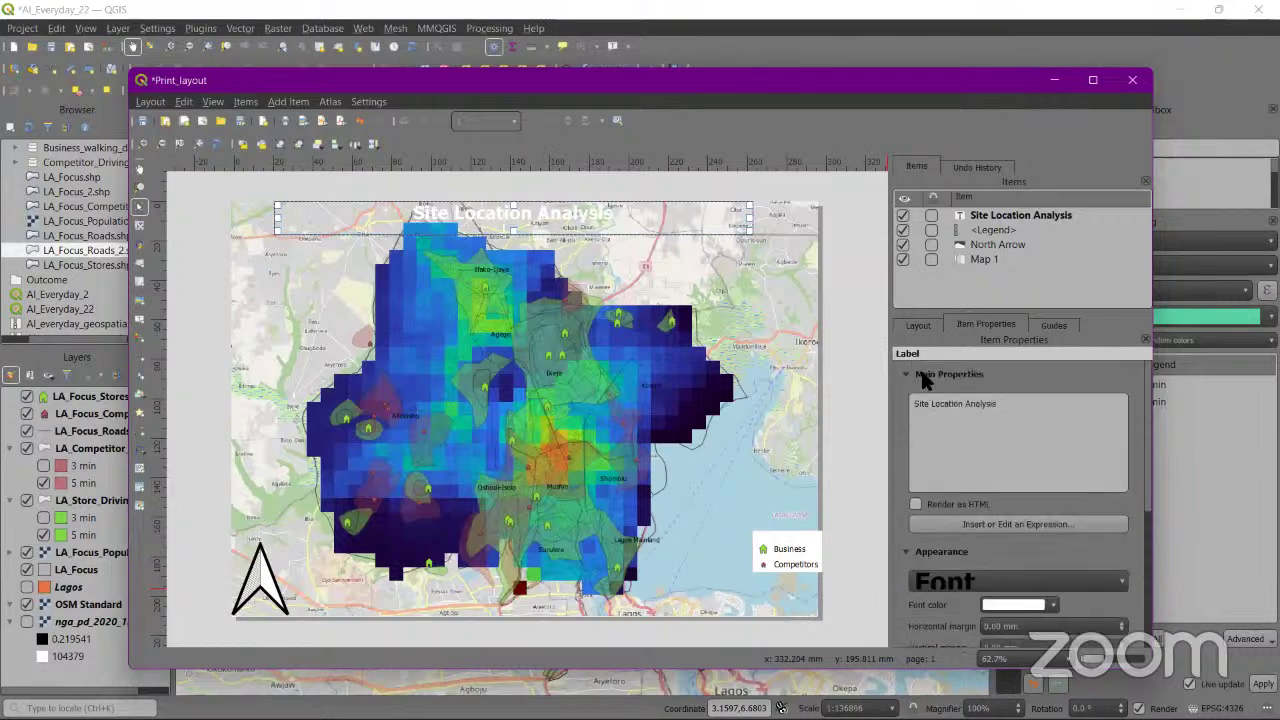
{"action": "left_click", "coordinate": [907, 375]}
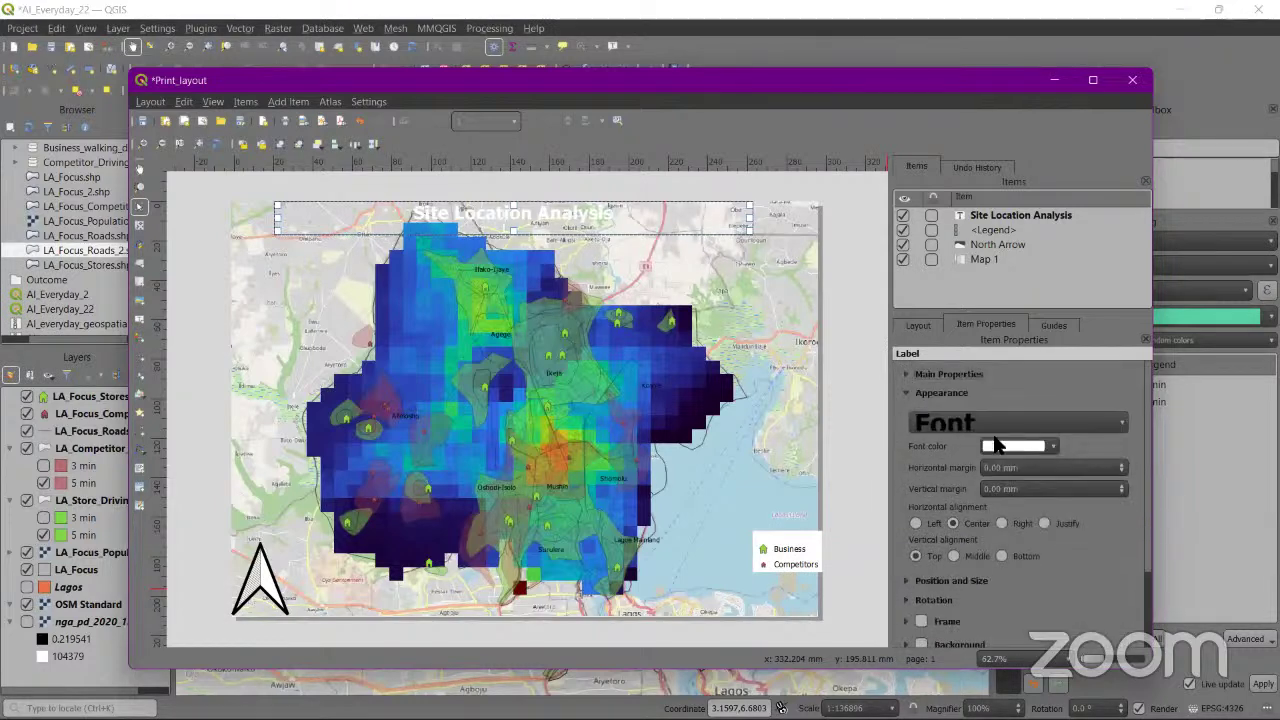
{"action": "left_click", "coordinate": [1059, 420]}
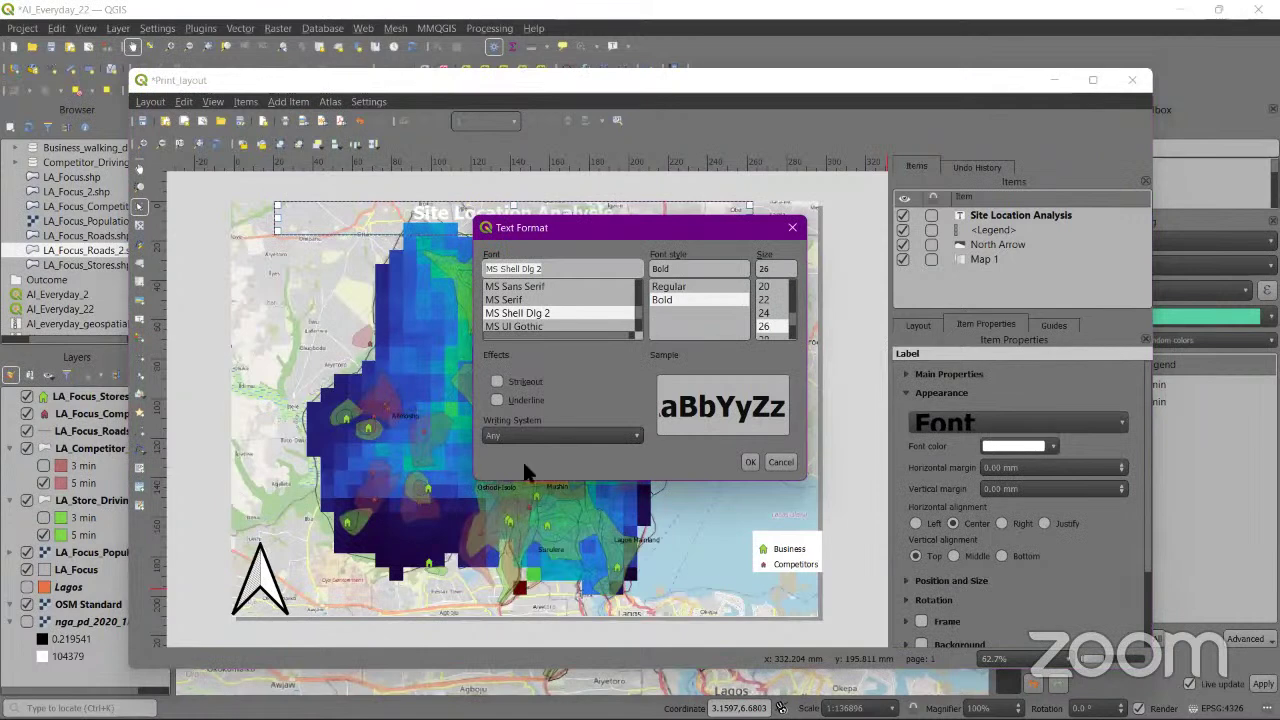
{"action": "left_click", "coordinate": [779, 461]}
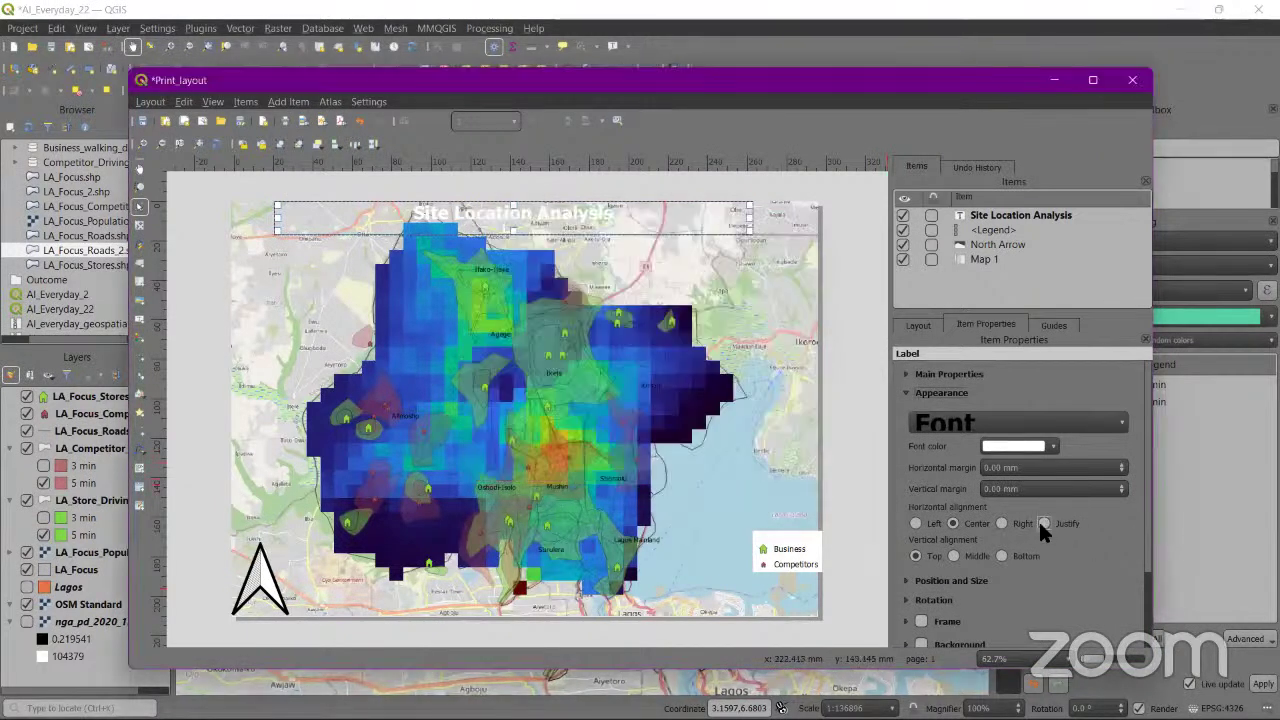
{"action": "left_click", "coordinate": [912, 580]}
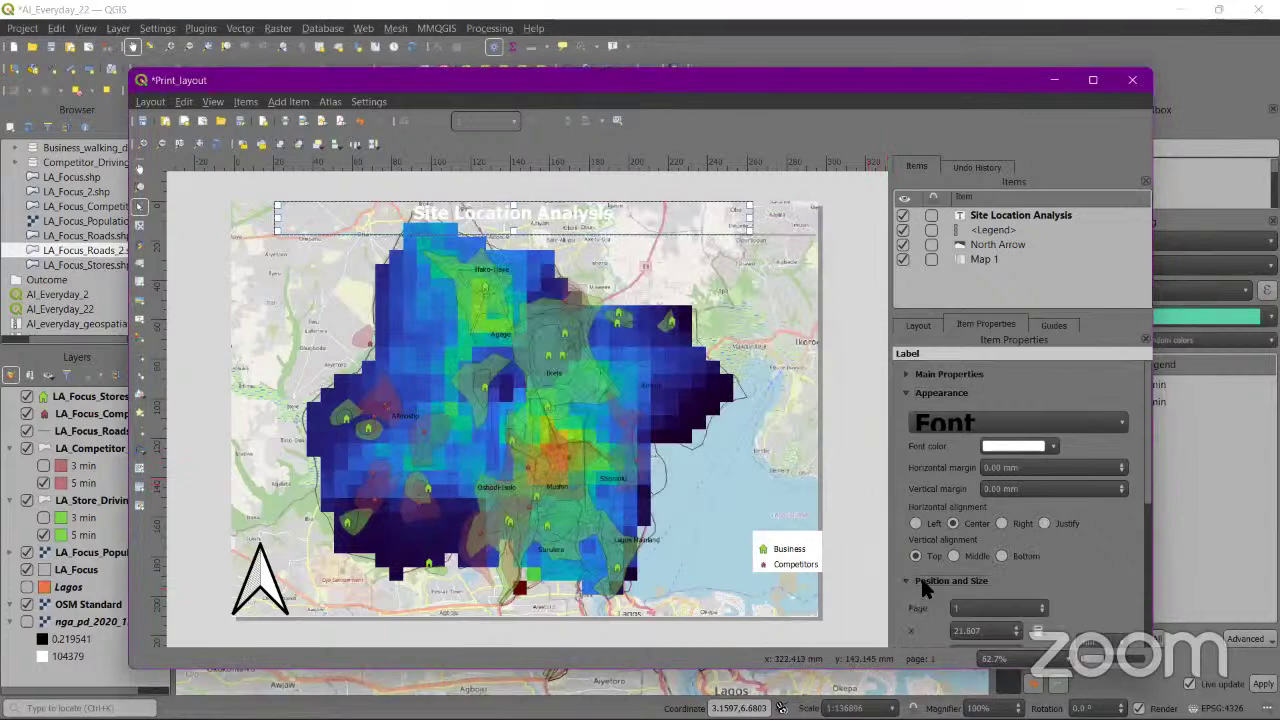
{"action": "scroll", "coordinate": [1080, 556], "scroll_direction": "down", "scroll_amount": 1}
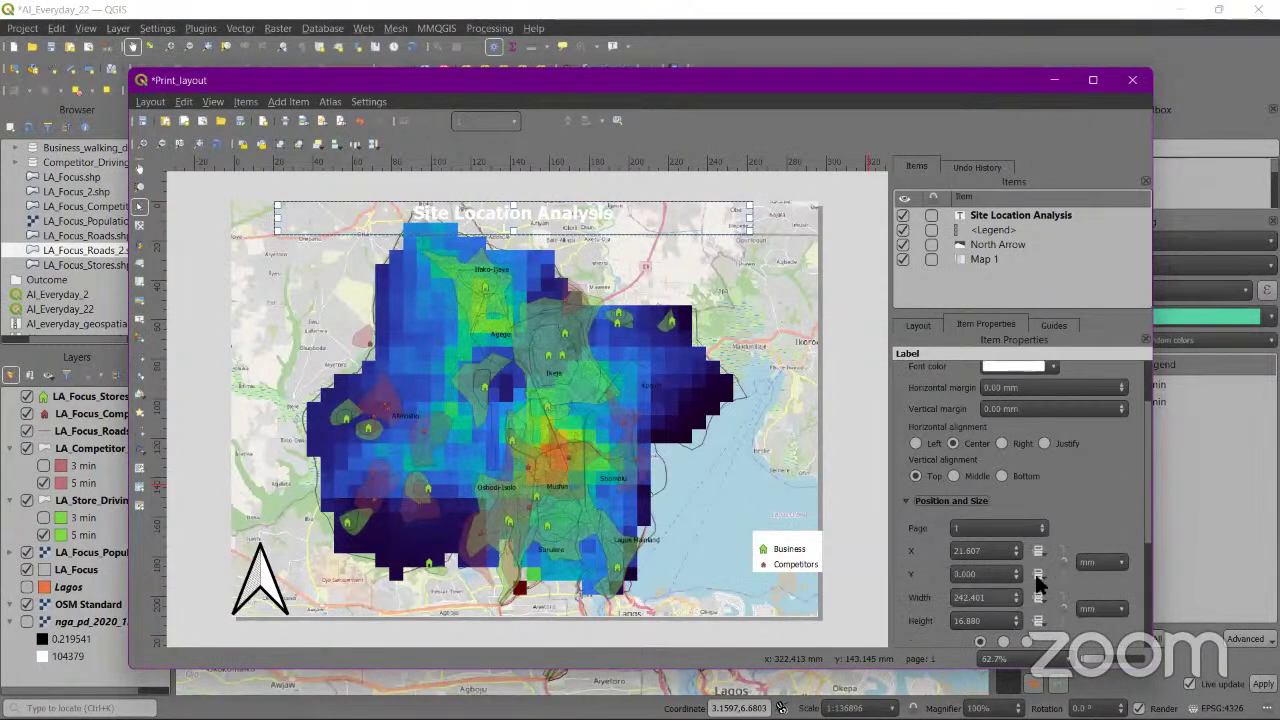
{"action": "scroll", "coordinate": [1082, 481], "scroll_direction": "down", "scroll_amount": 3}
{"action": "scroll", "coordinate": [1075, 531], "scroll_direction": "down", "scroll_amount": 2}
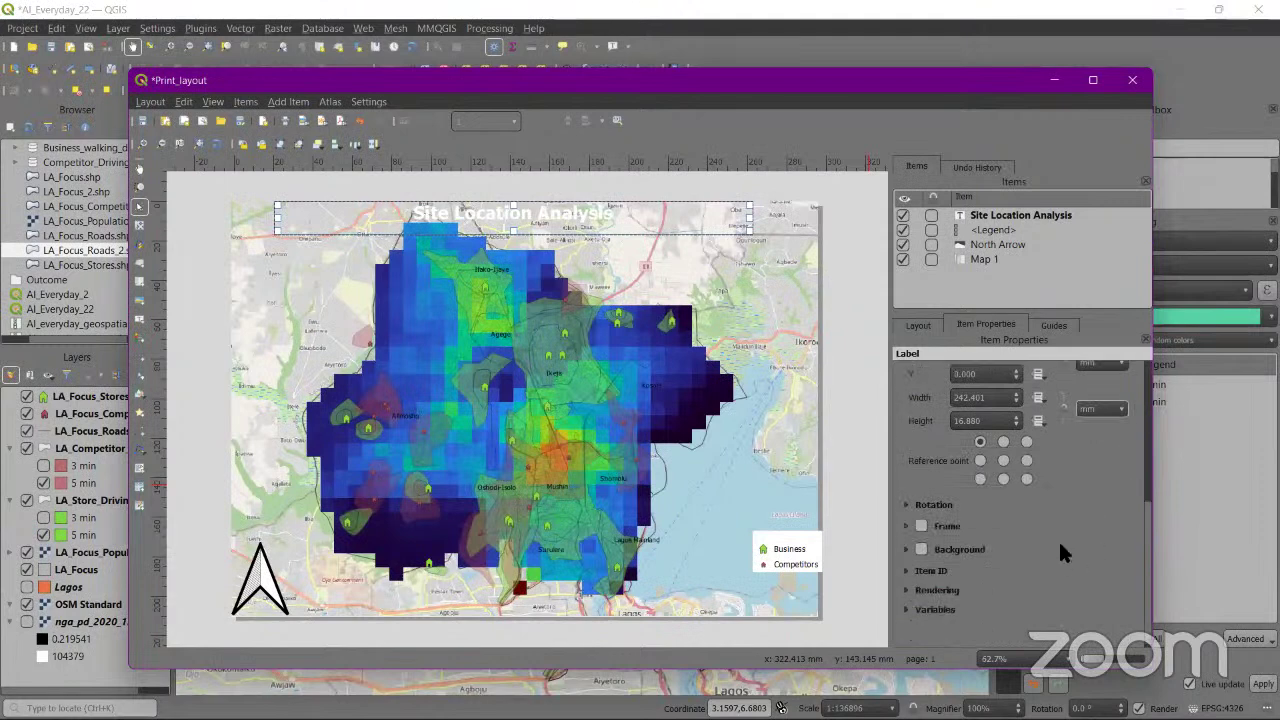
- Try a frame around the title label, check its color choices and turn the frame off again
{"action": "left_click", "coordinate": [917, 521]}
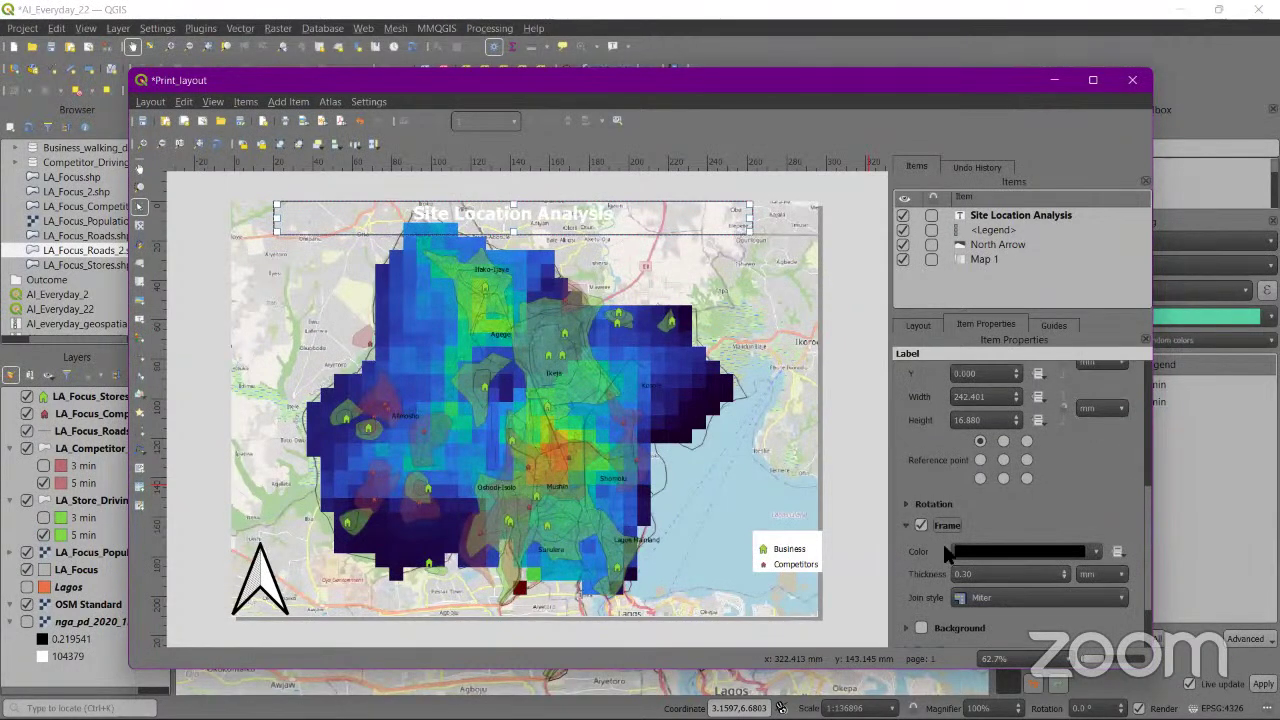
{"action": "left_click", "coordinate": [1093, 546]}
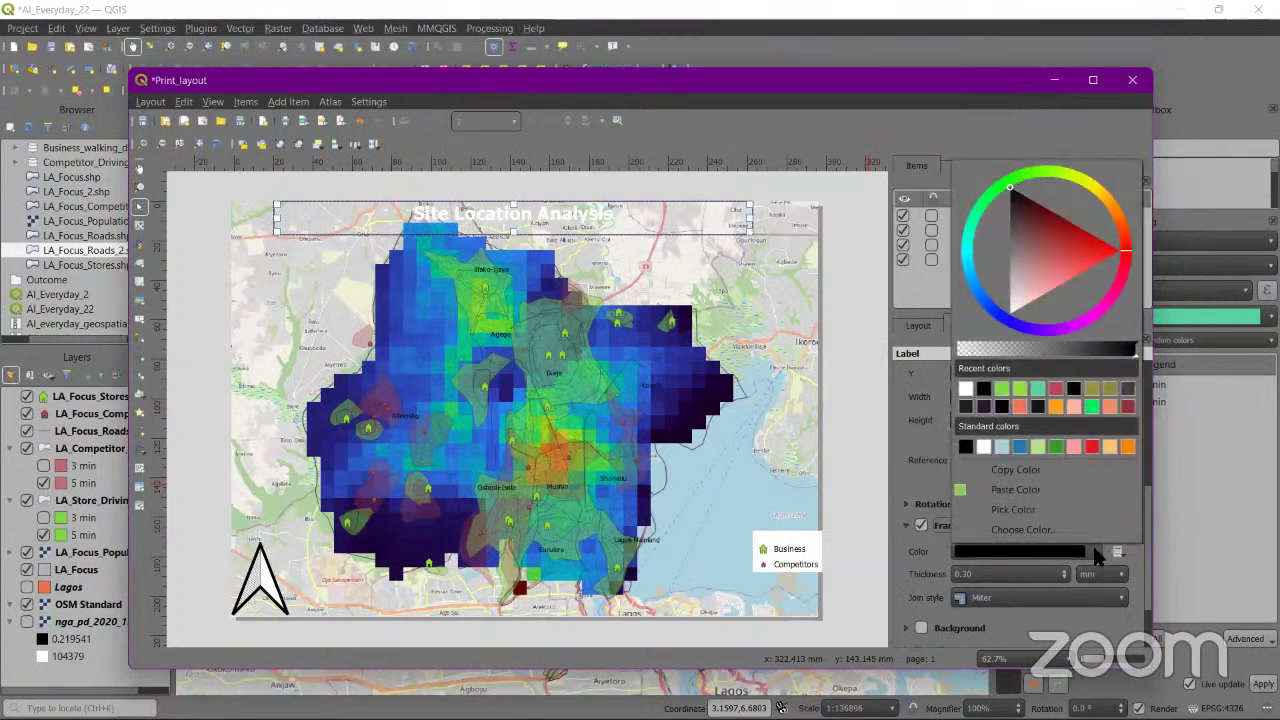
{"action": "left_click", "coordinate": [930, 548]}
{"action": "left_click", "coordinate": [921, 525]}
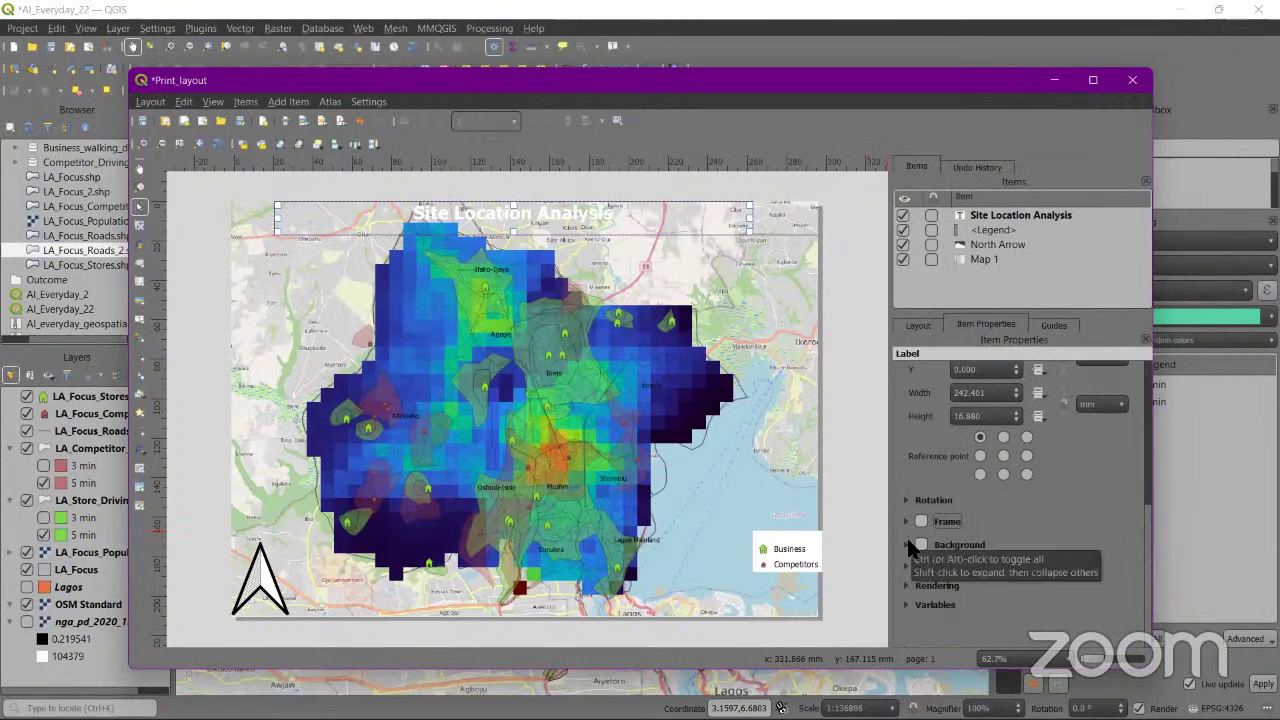
- Change the title label's font color to black from the recent colors
{"action": "scroll", "coordinate": [948, 473], "scroll_direction": "up", "scroll_amount": 3}
{"action": "scroll", "coordinate": [948, 473], "scroll_direction": "up", "scroll_amount": 3}
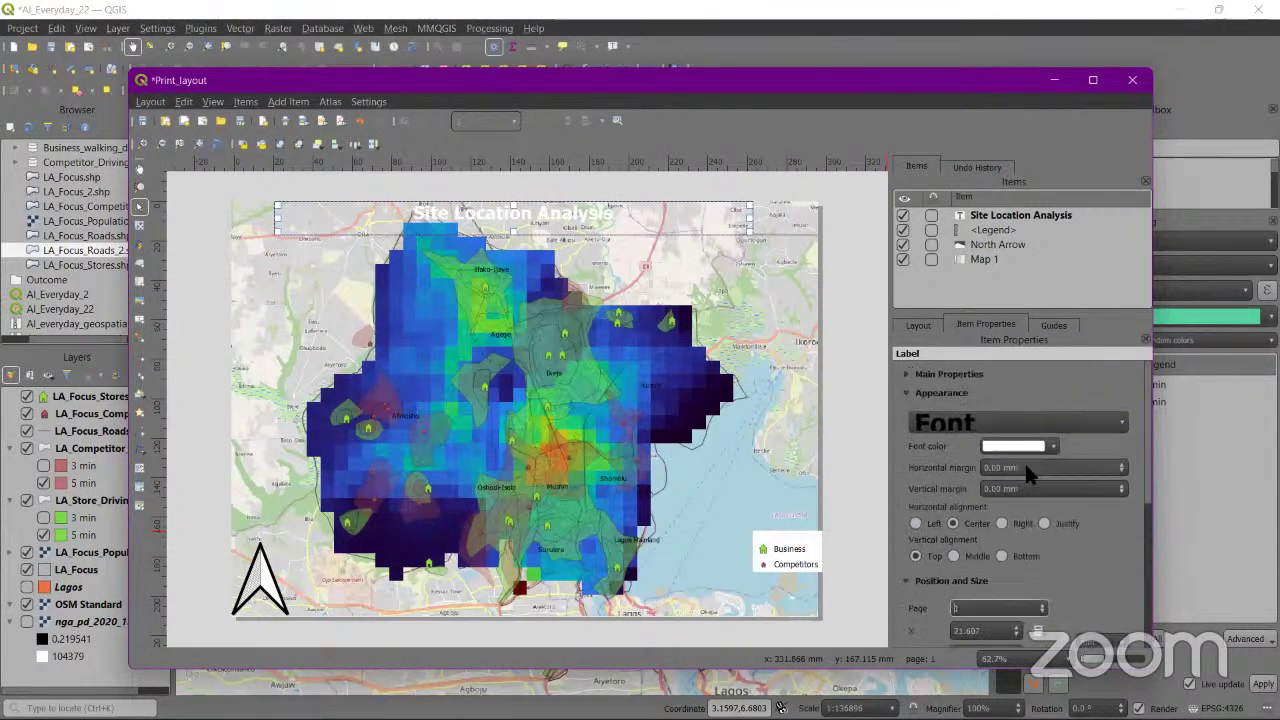
{"action": "left_click", "coordinate": [1050, 444]}
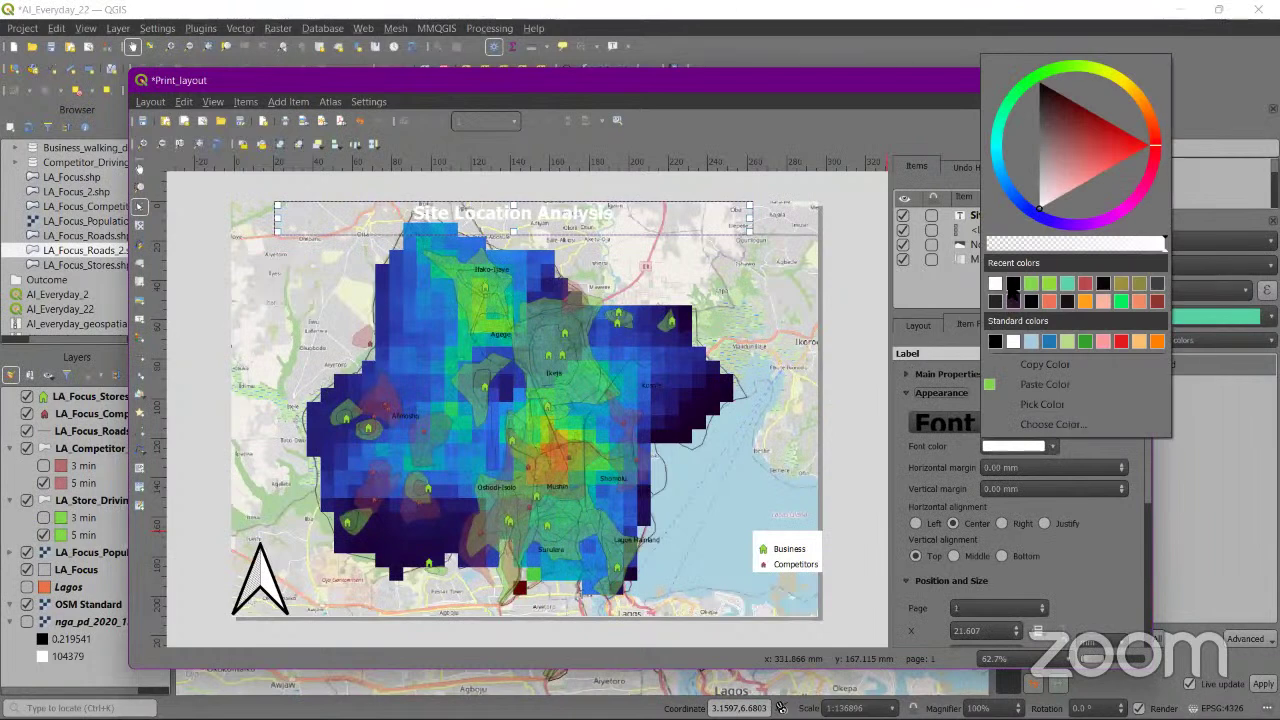
{"action": "left_click", "coordinate": [1012, 288]}
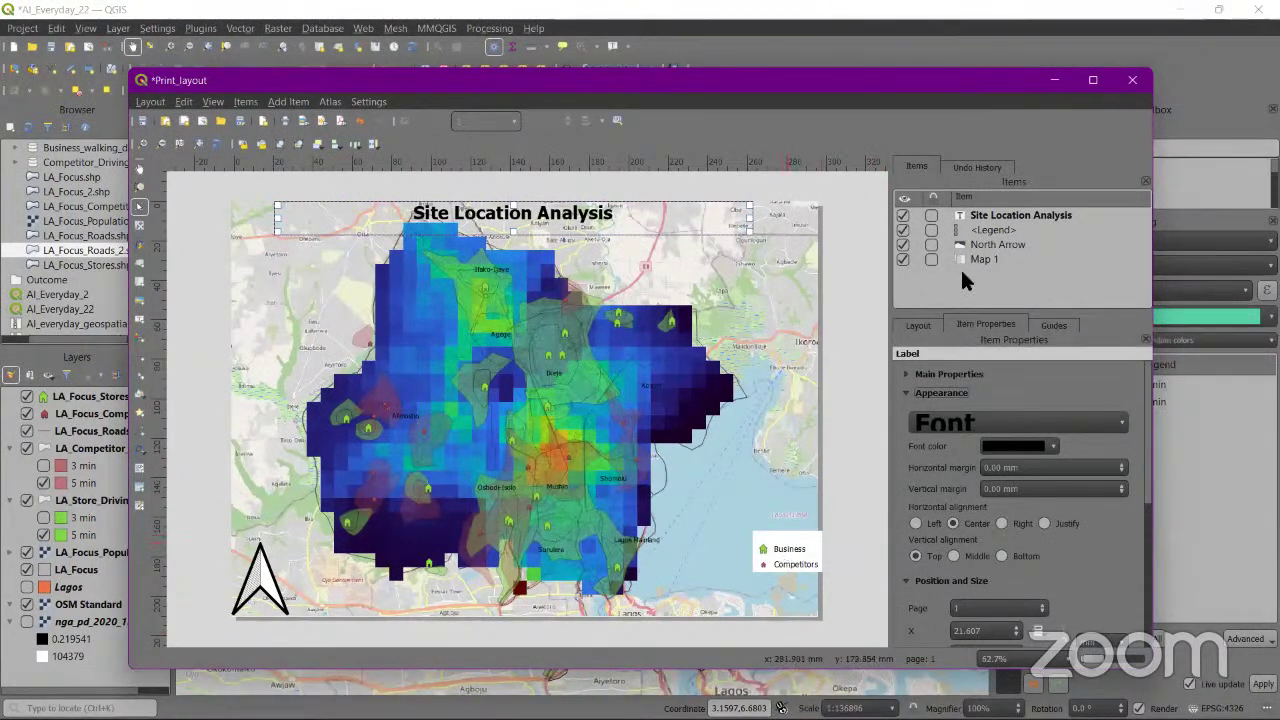
- Slightly enlarge the title label's font and collapse its appearance settings
{"action": "scroll", "coordinate": [932, 426], "scroll_direction": "up", "scroll_amount": 3}
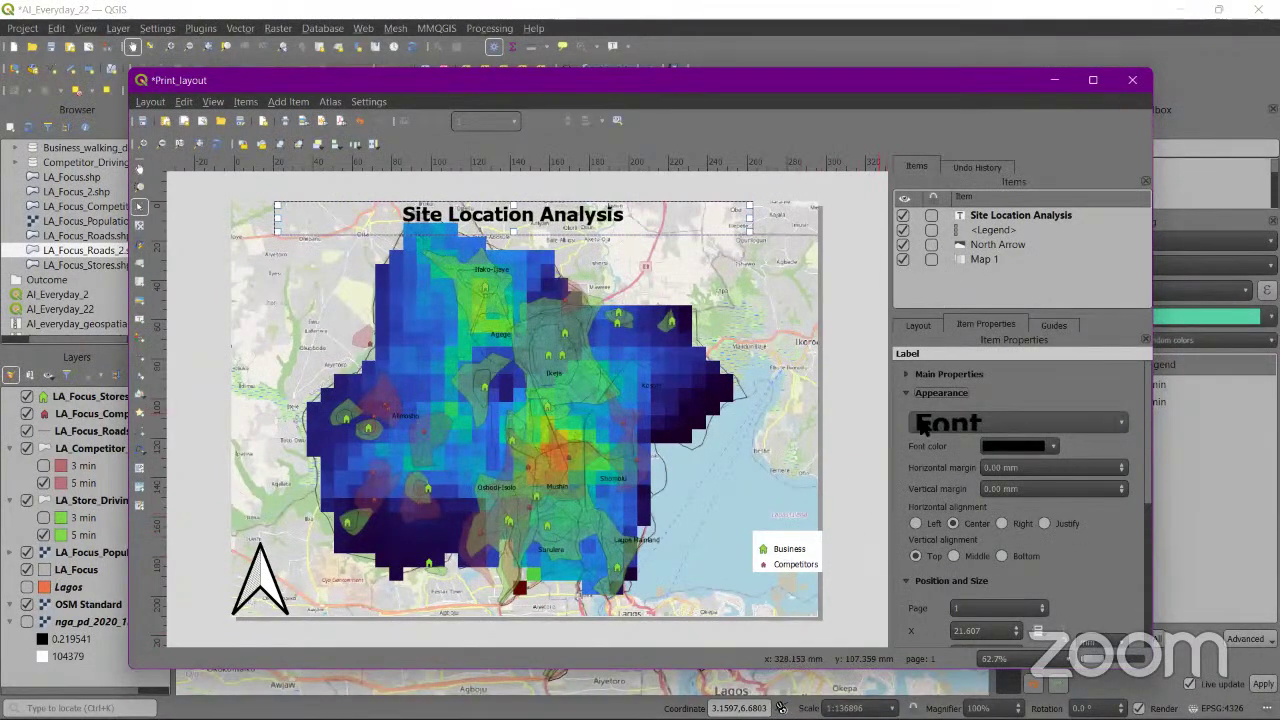
{"action": "scroll", "coordinate": [937, 428], "scroll_direction": "down", "scroll_amount": 1}
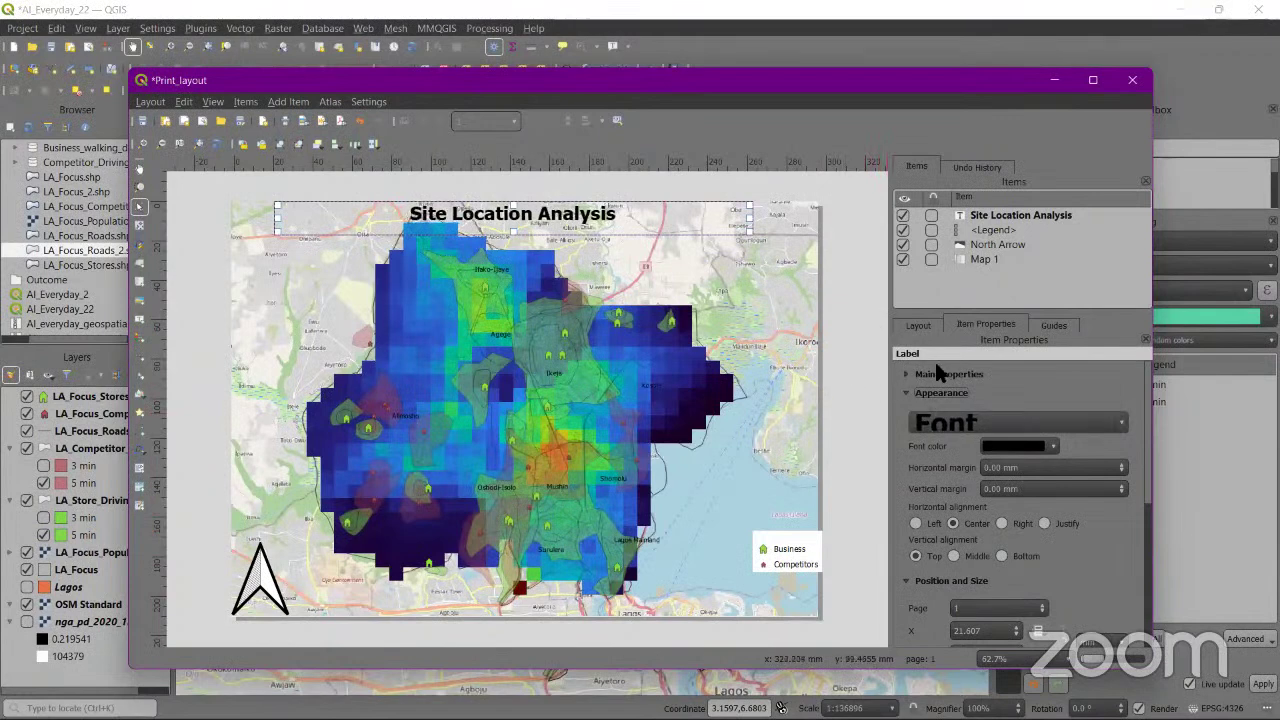
{"action": "left_click", "coordinate": [907, 393]}
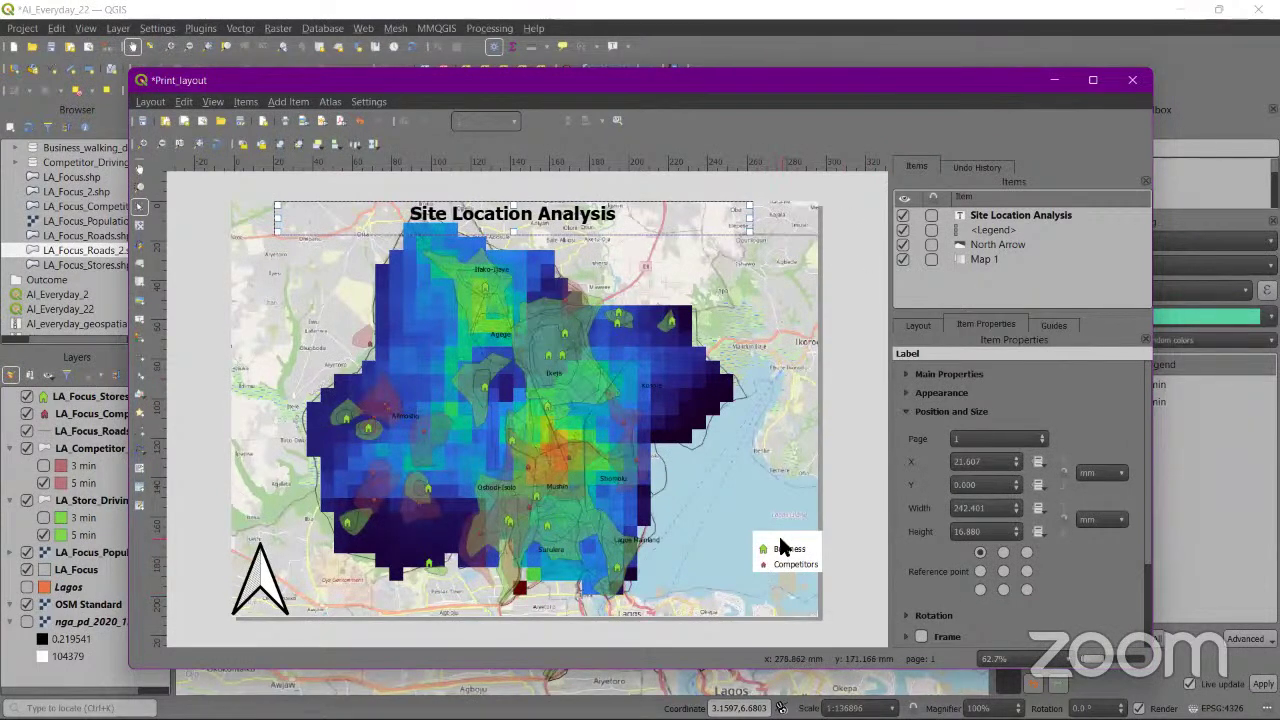
- Move the legend down into the map's bottom-right corner and turn off its background
{"action": "left_click_drag", "start_coordinate": [789, 551], "coordinate": [785, 595]}
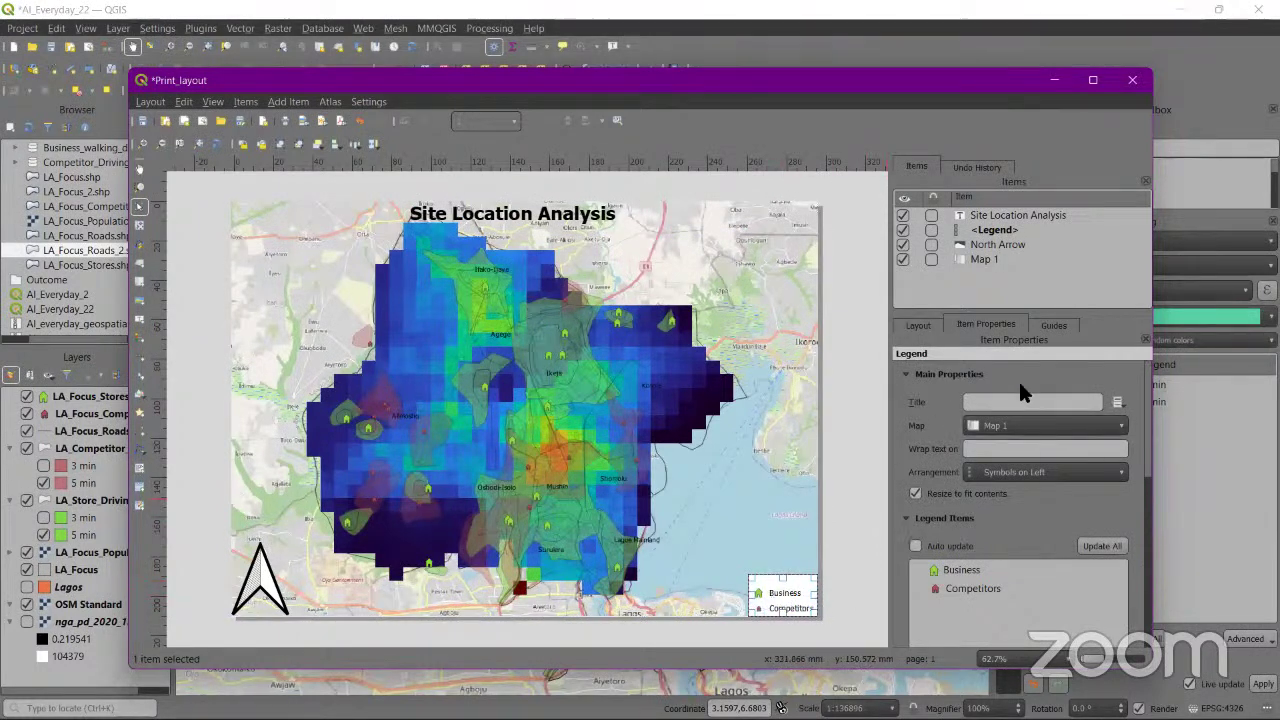
{"action": "left_click", "coordinate": [905, 374]}
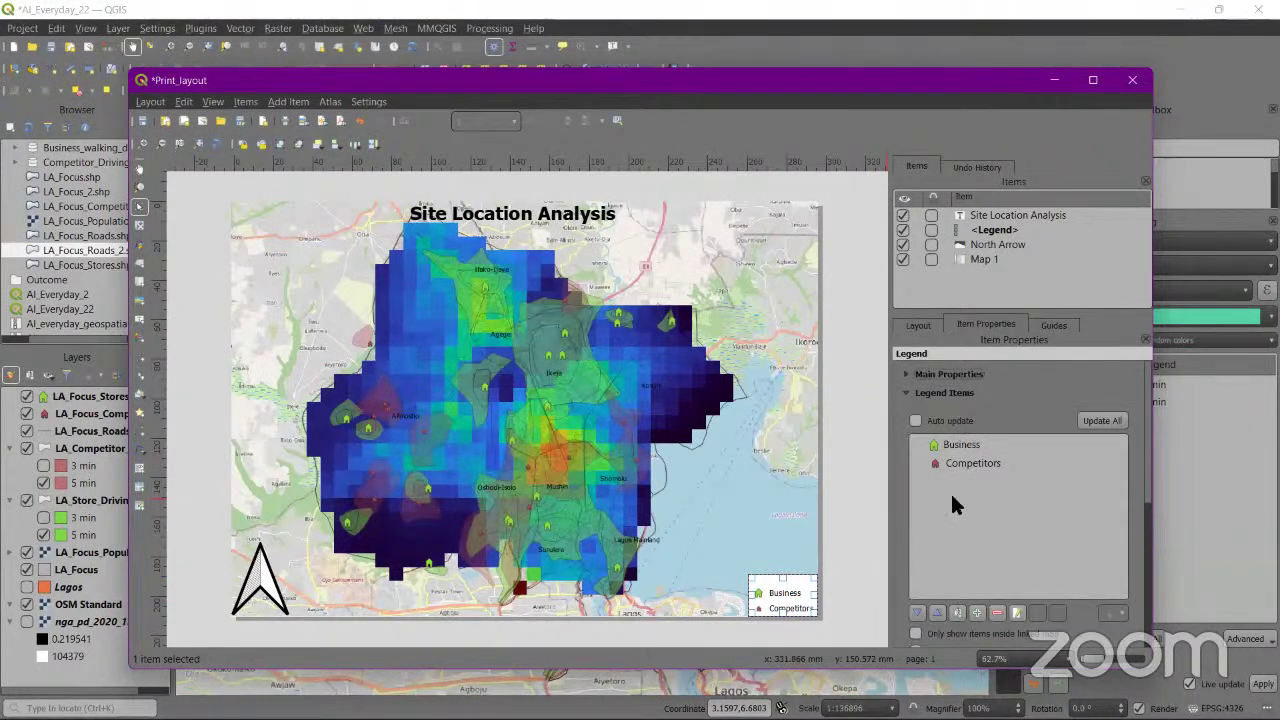
{"action": "scroll", "coordinate": [895, 583], "scroll_direction": "down", "scroll_amount": 4}
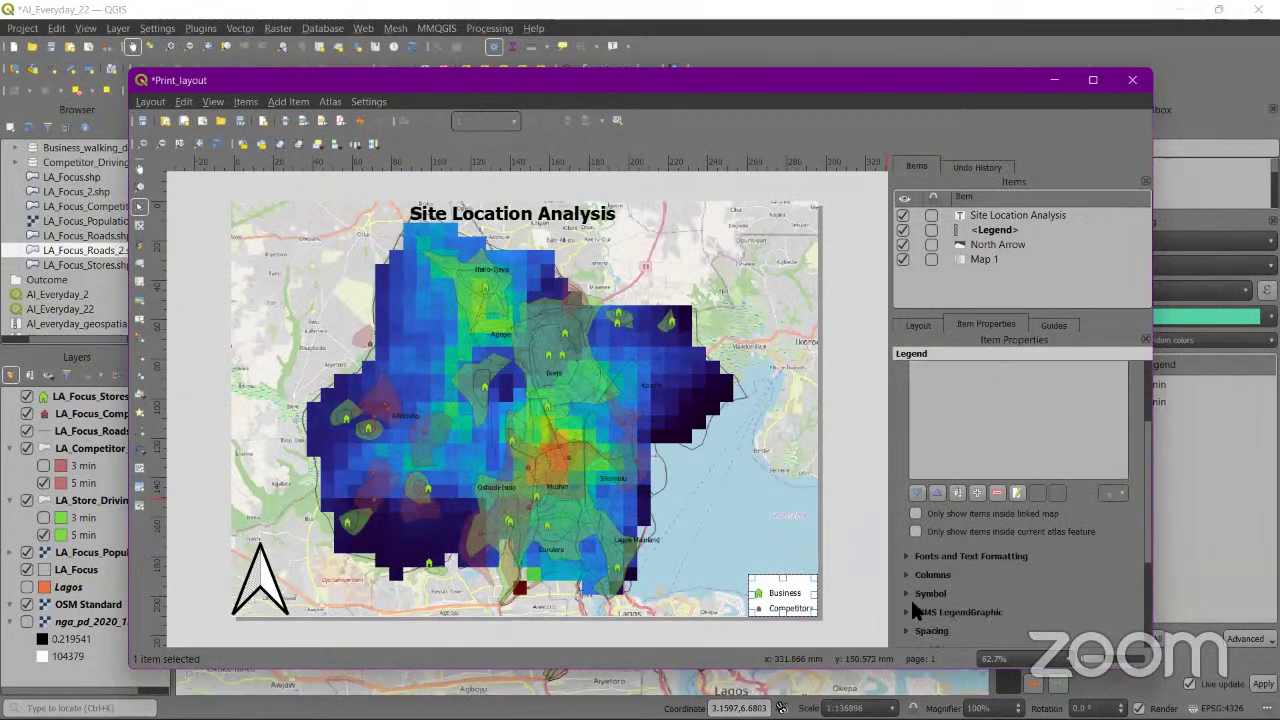
{"action": "scroll", "coordinate": [910, 600], "scroll_direction": "down", "scroll_amount": 2}
{"action": "scroll", "coordinate": [913, 619], "scroll_direction": "down", "scroll_amount": 1}
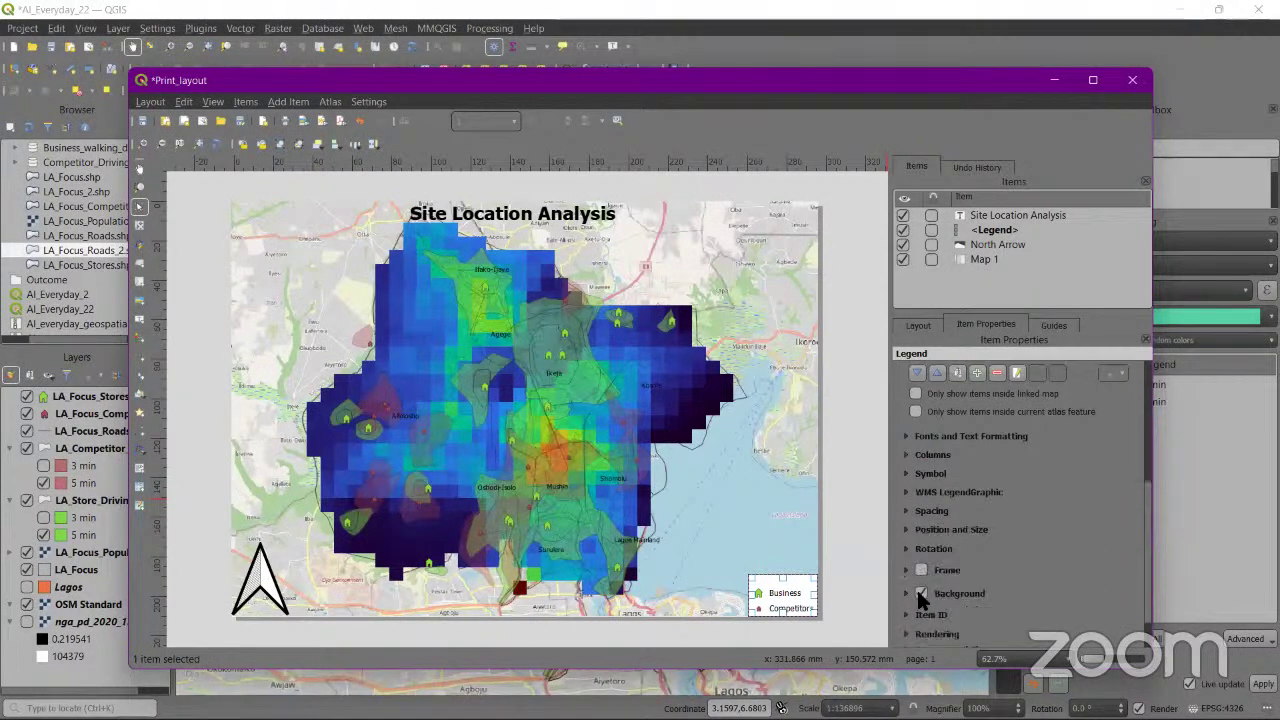
{"action": "left_click", "coordinate": [921, 594]}
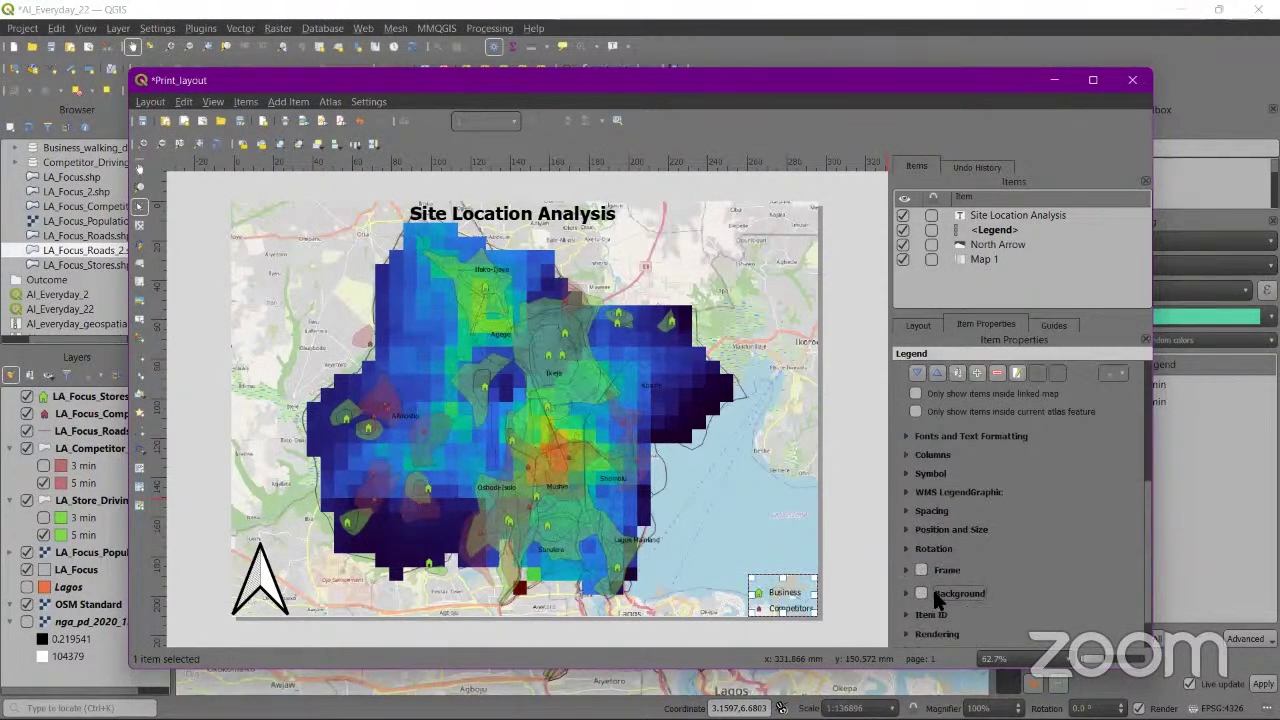
- Set the legend title's font style to Bold in the legend's text formatting
{"action": "scroll", "coordinate": [896, 561], "scroll_direction": "up", "scroll_amount": 3}
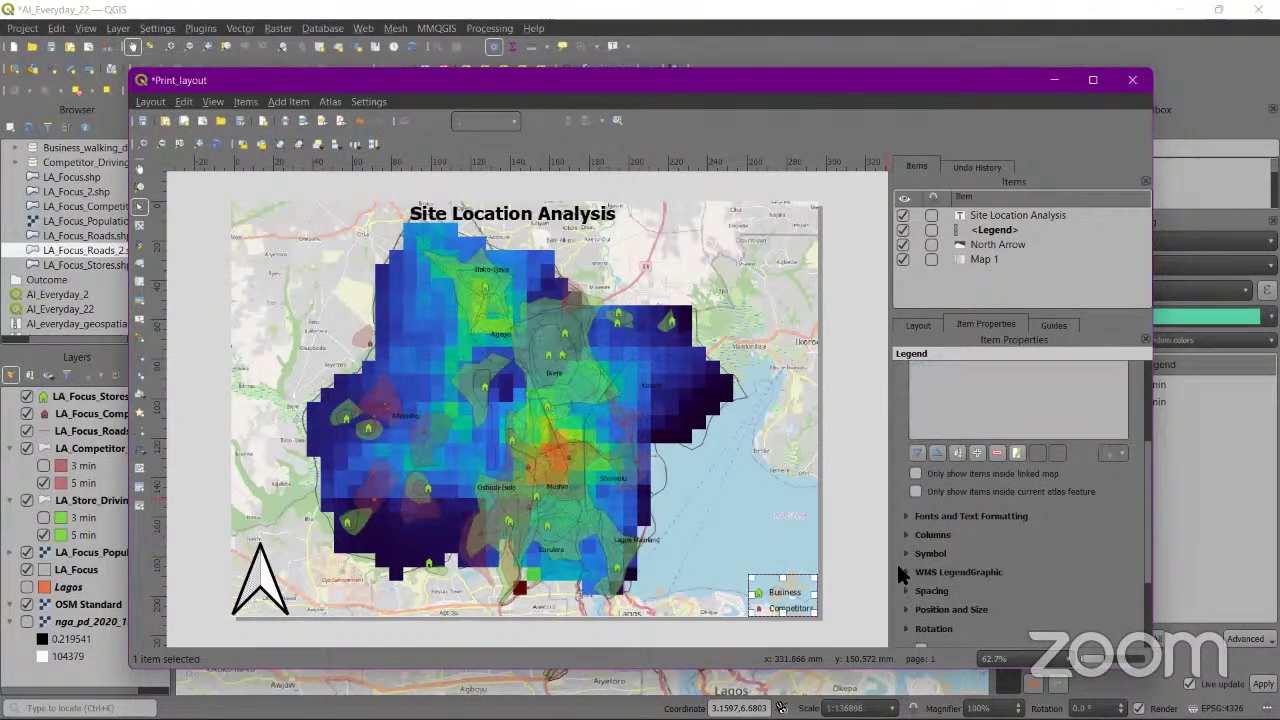
{"action": "scroll", "coordinate": [905, 560], "scroll_direction": "up", "scroll_amount": 2}
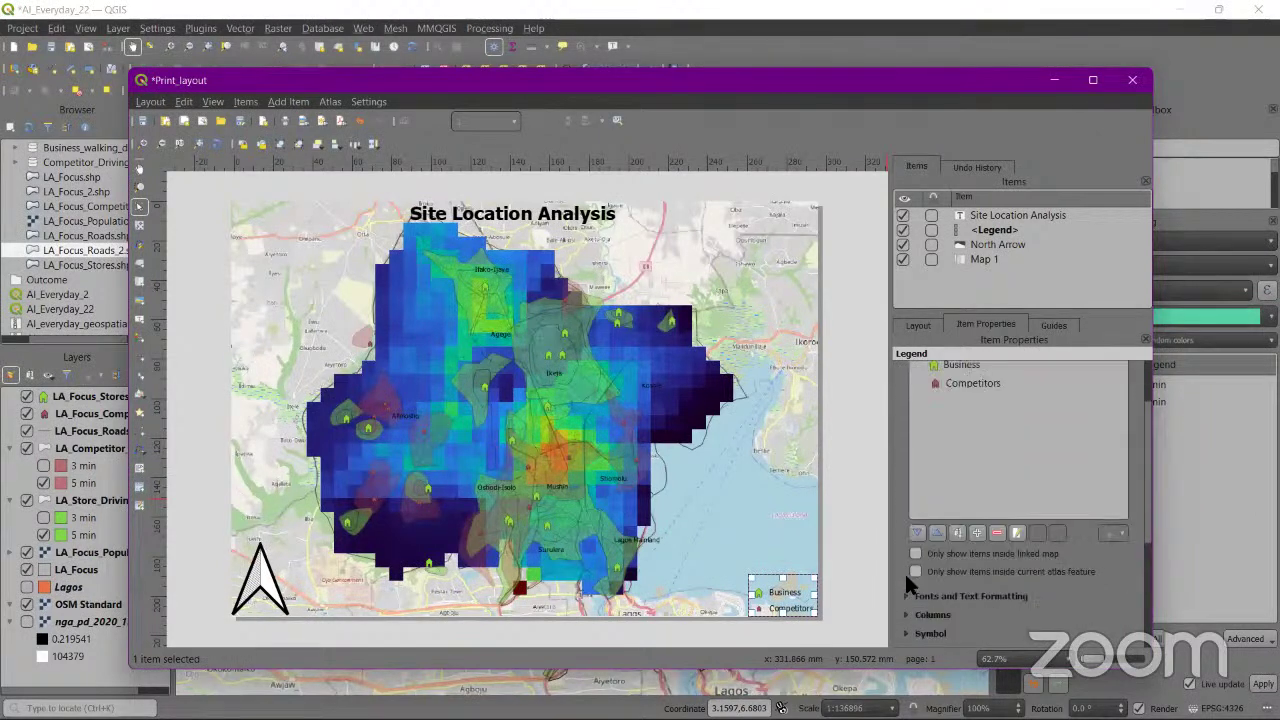
{"action": "scroll", "coordinate": [914, 573], "scroll_direction": "down", "scroll_amount": 1}
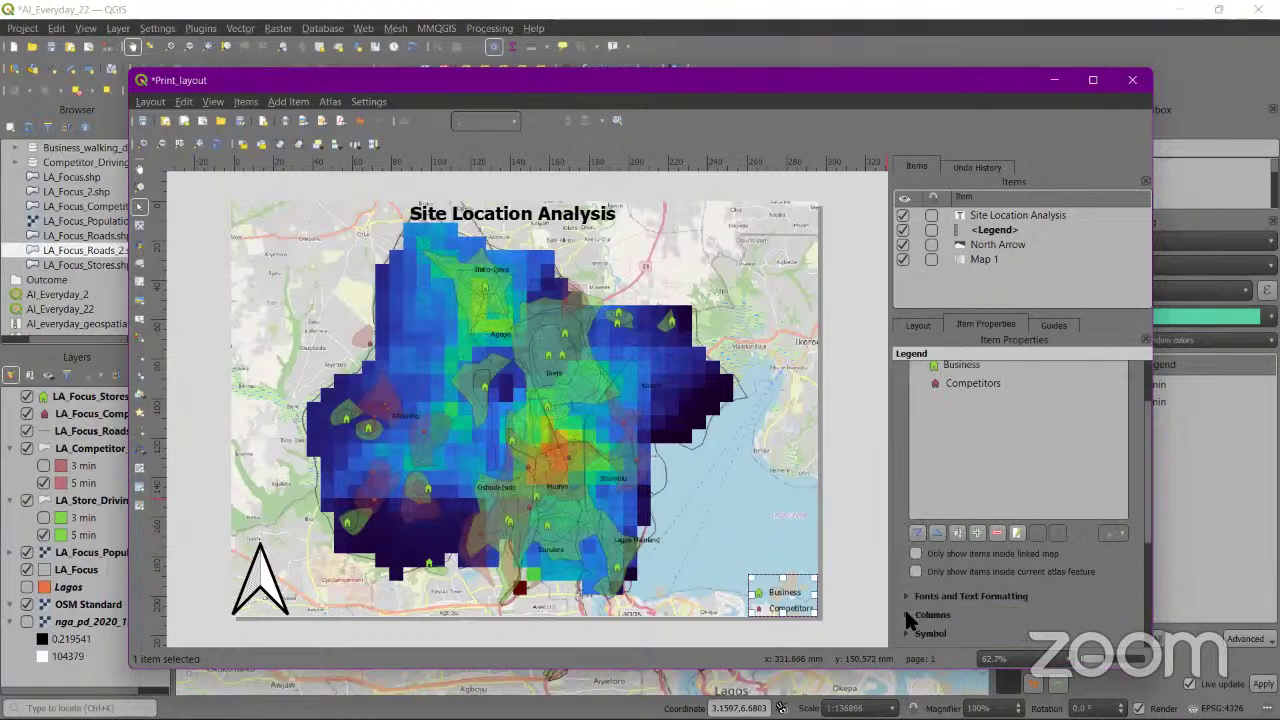
{"action": "left_click", "coordinate": [906, 596]}
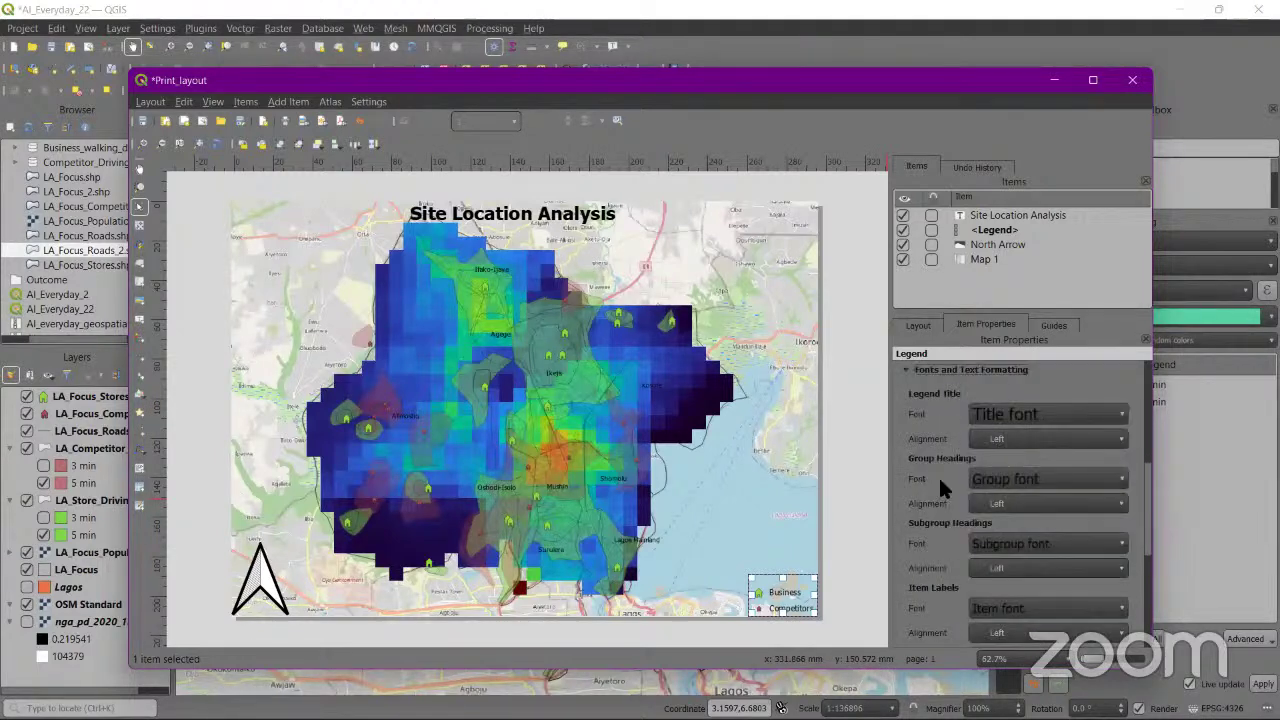
{"action": "left_click", "coordinate": [1022, 418]}
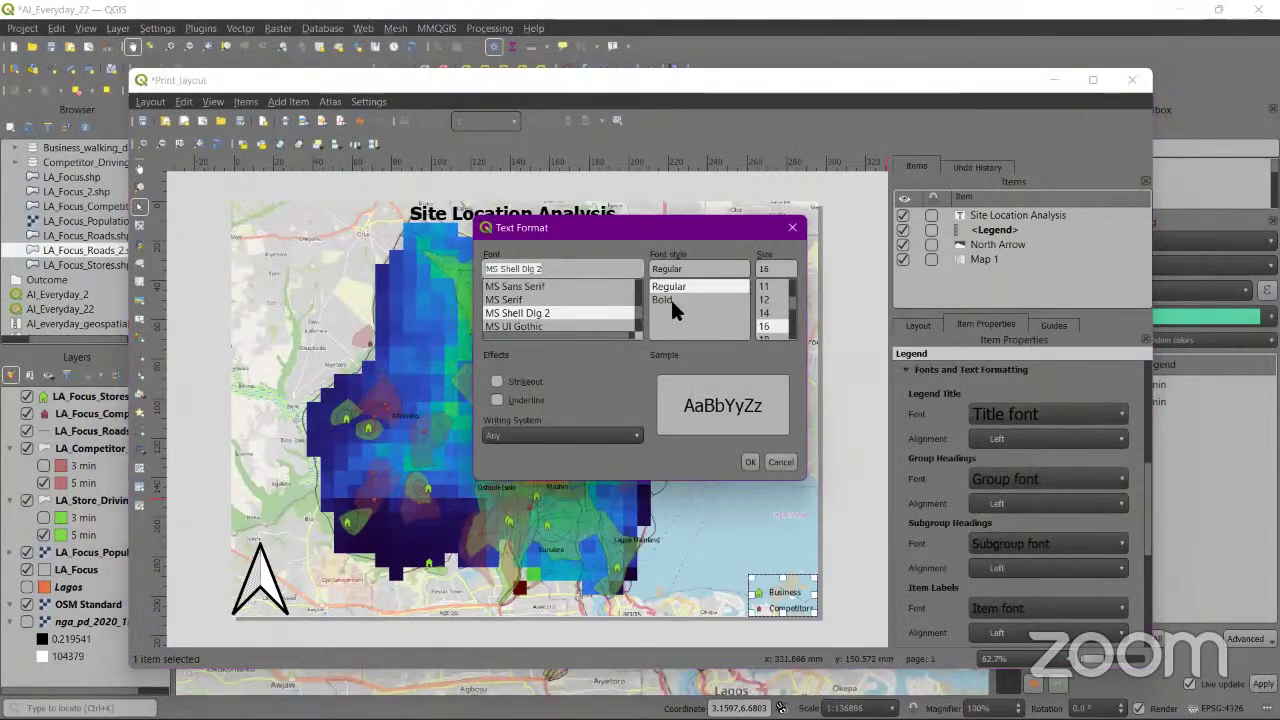
{"action": "left_click", "coordinate": [750, 462]}
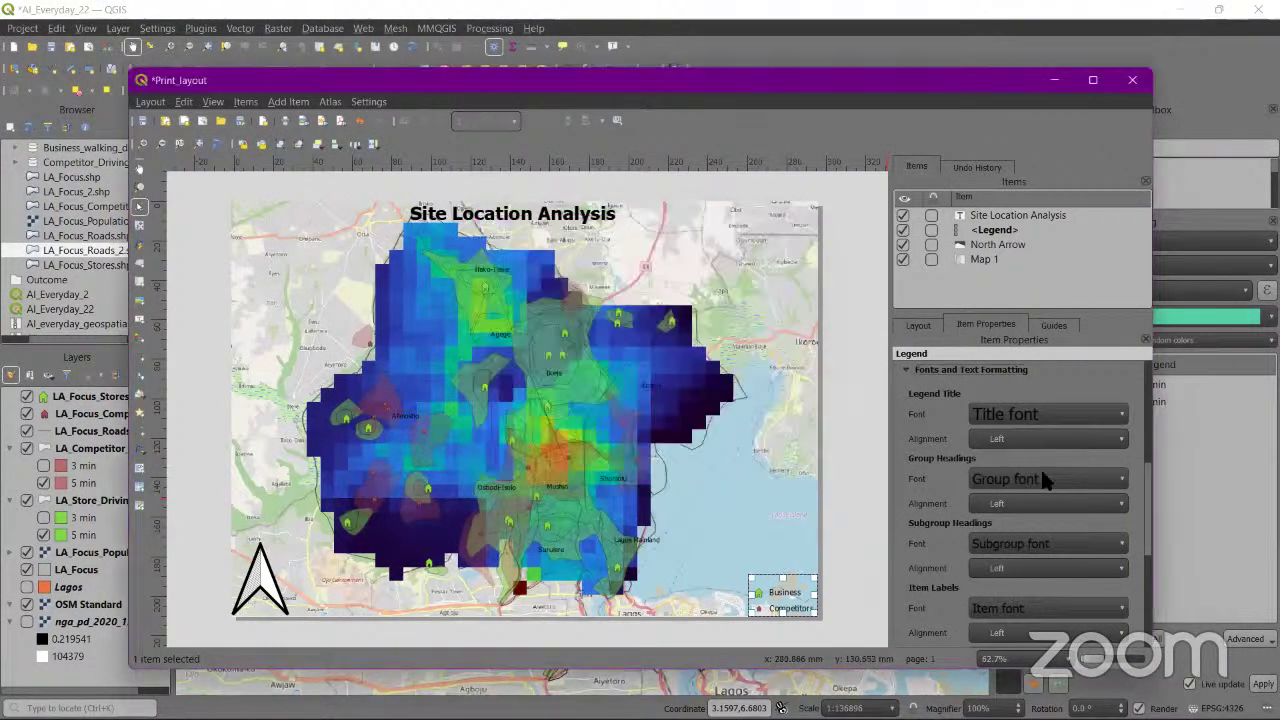
{"action": "left_click", "coordinate": [1004, 420]}
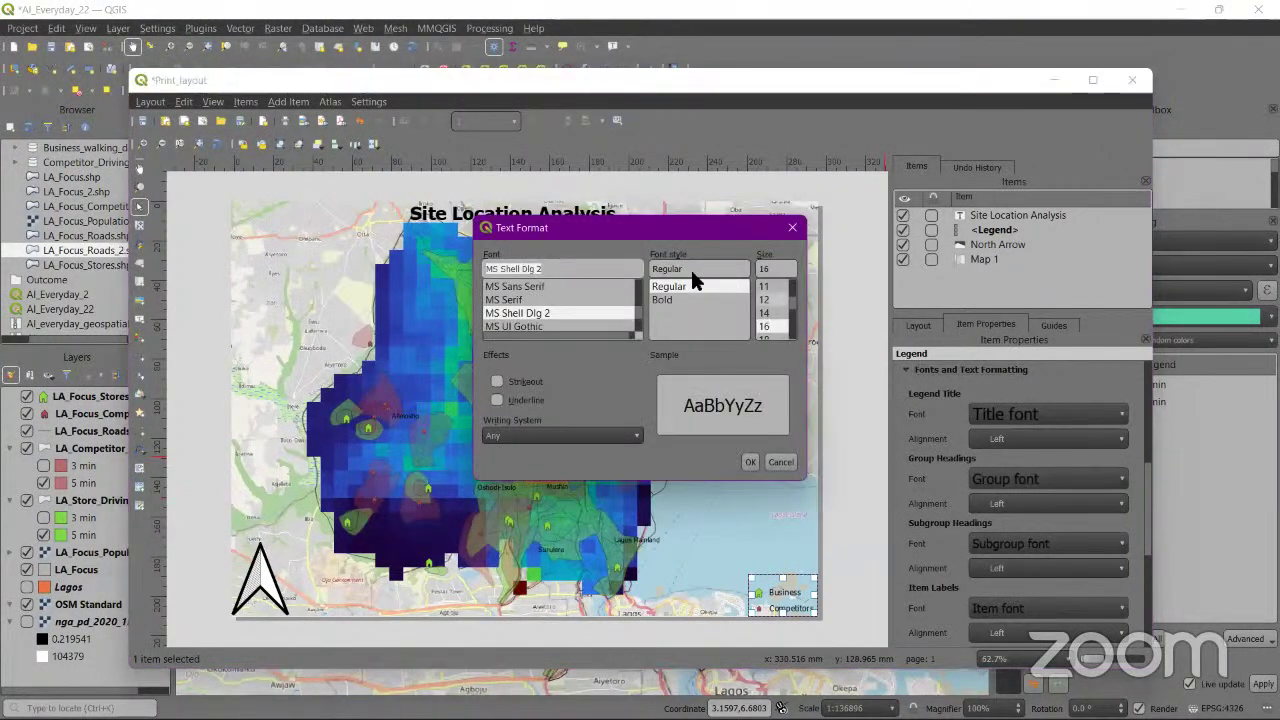
{"action": "left_click", "coordinate": [672, 298]}
{"action": "left_click", "coordinate": [748, 462]}
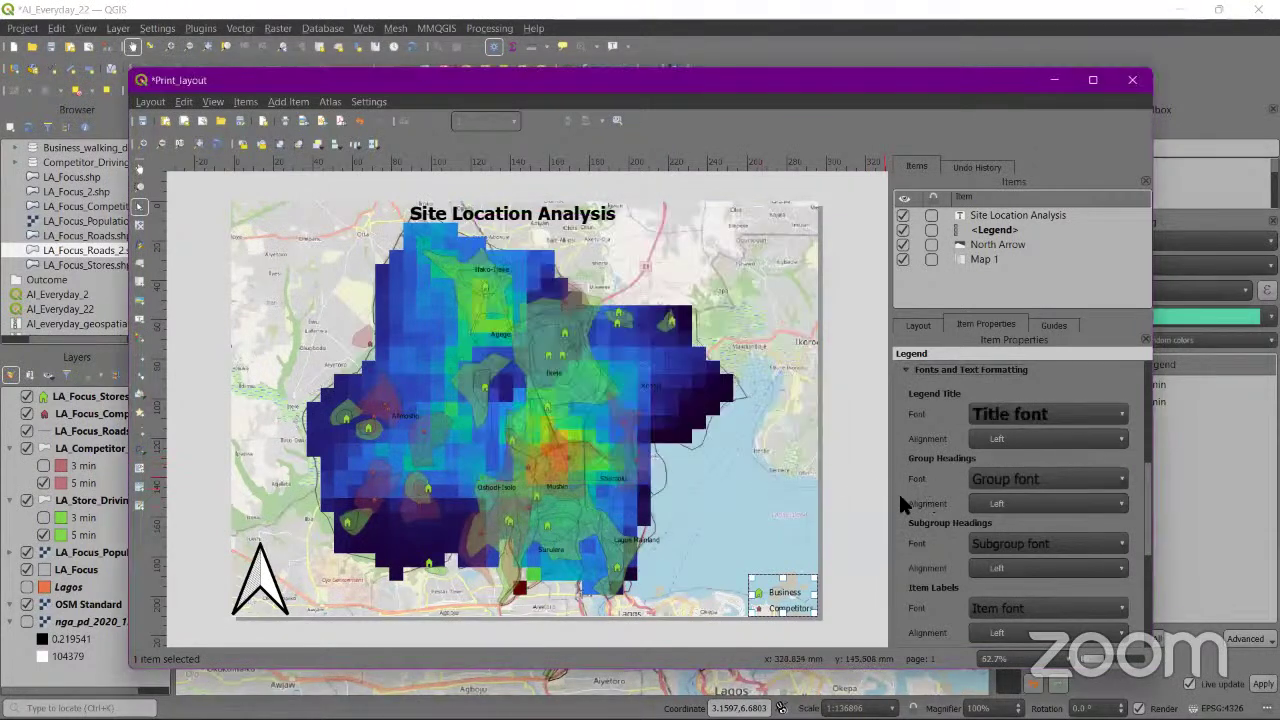
{"action": "scroll", "coordinate": [910, 499], "scroll_direction": "down", "scroll_amount": 3}
{"action": "scroll", "coordinate": [955, 546], "scroll_direction": "down", "scroll_amount": 2}
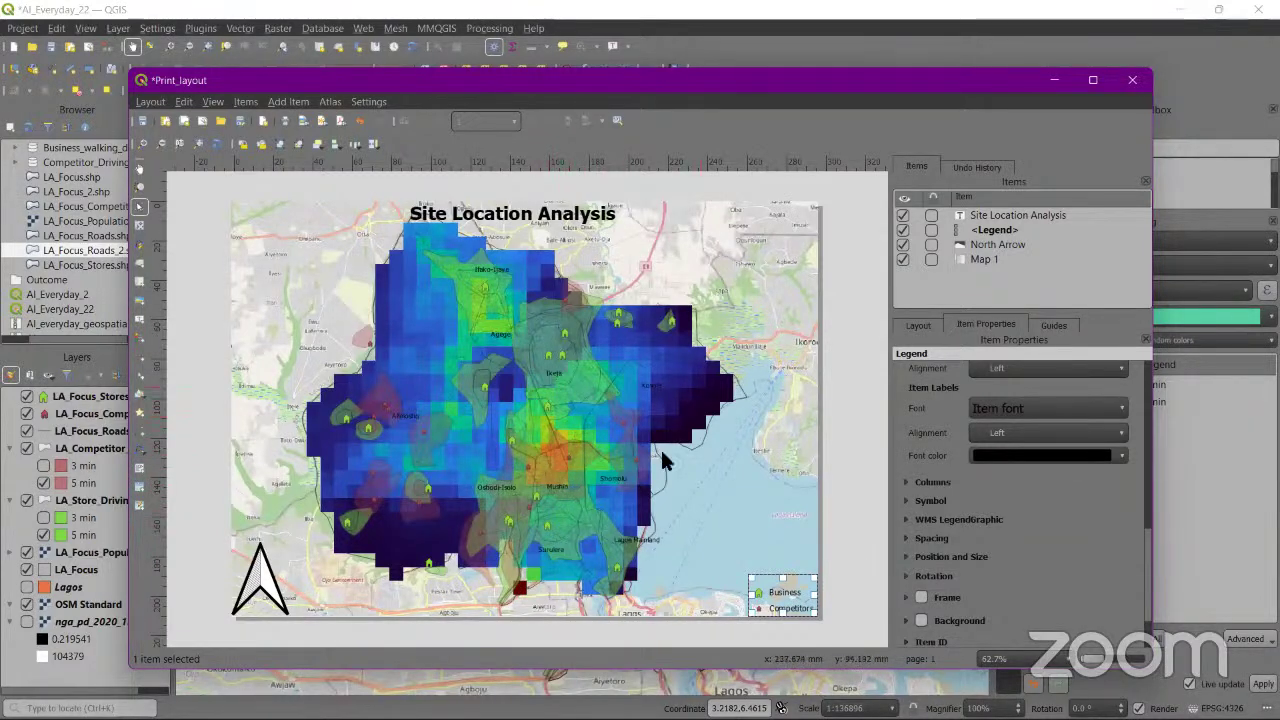
- Export the layout as the PNG image Site_location_analysis.png in the Outcome folder, keeping the default image export options
{"action": "left_click", "coordinate": [150, 101]}
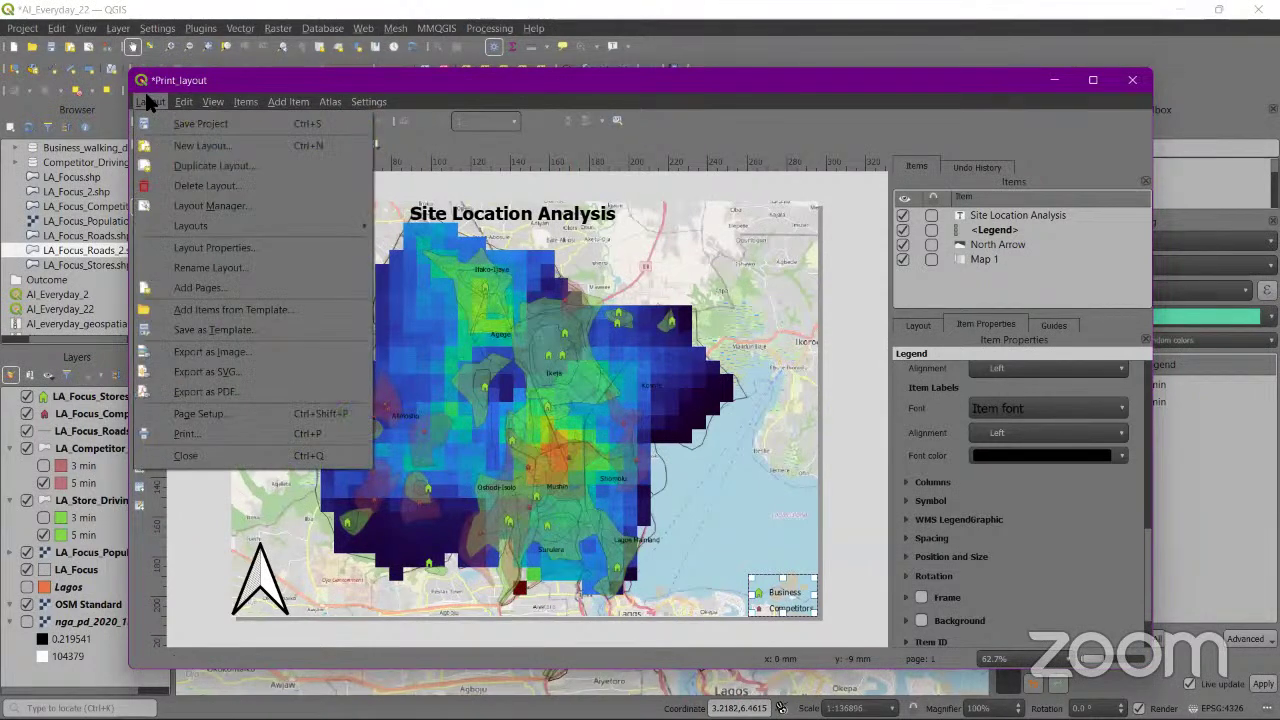
{"action": "left_click", "coordinate": [214, 353]}
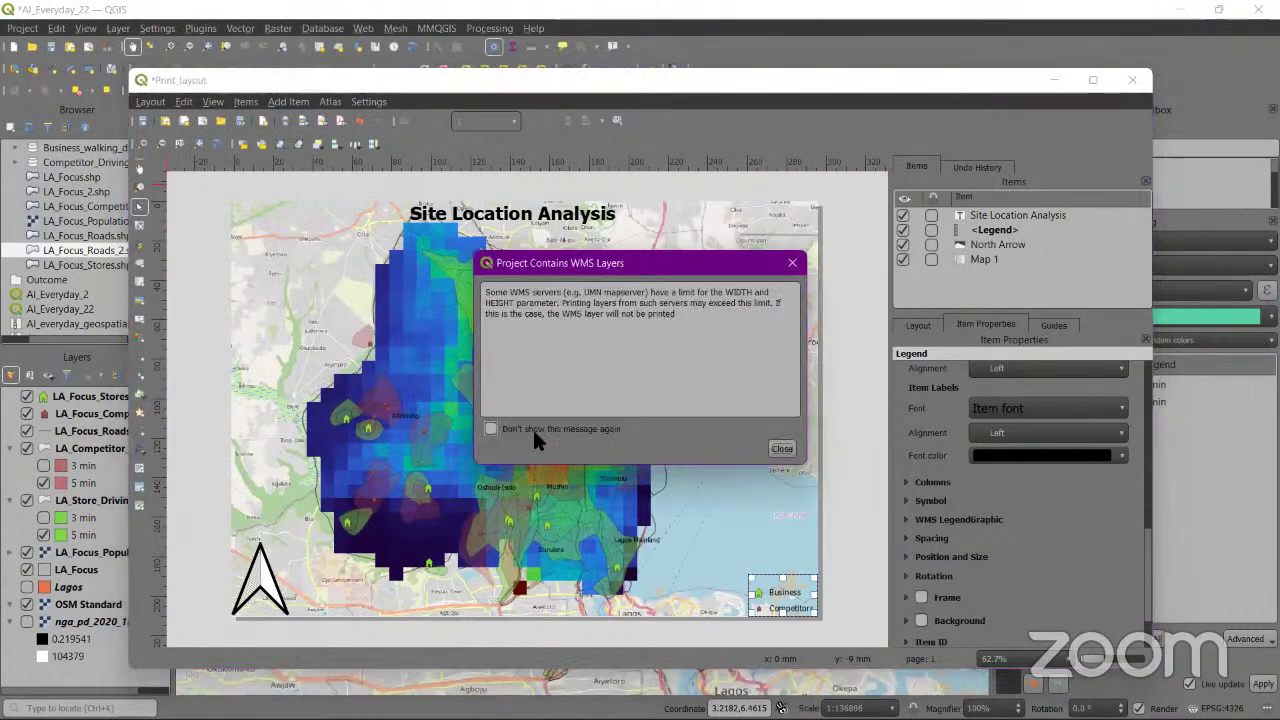
{"action": "left_click", "coordinate": [782, 448]}
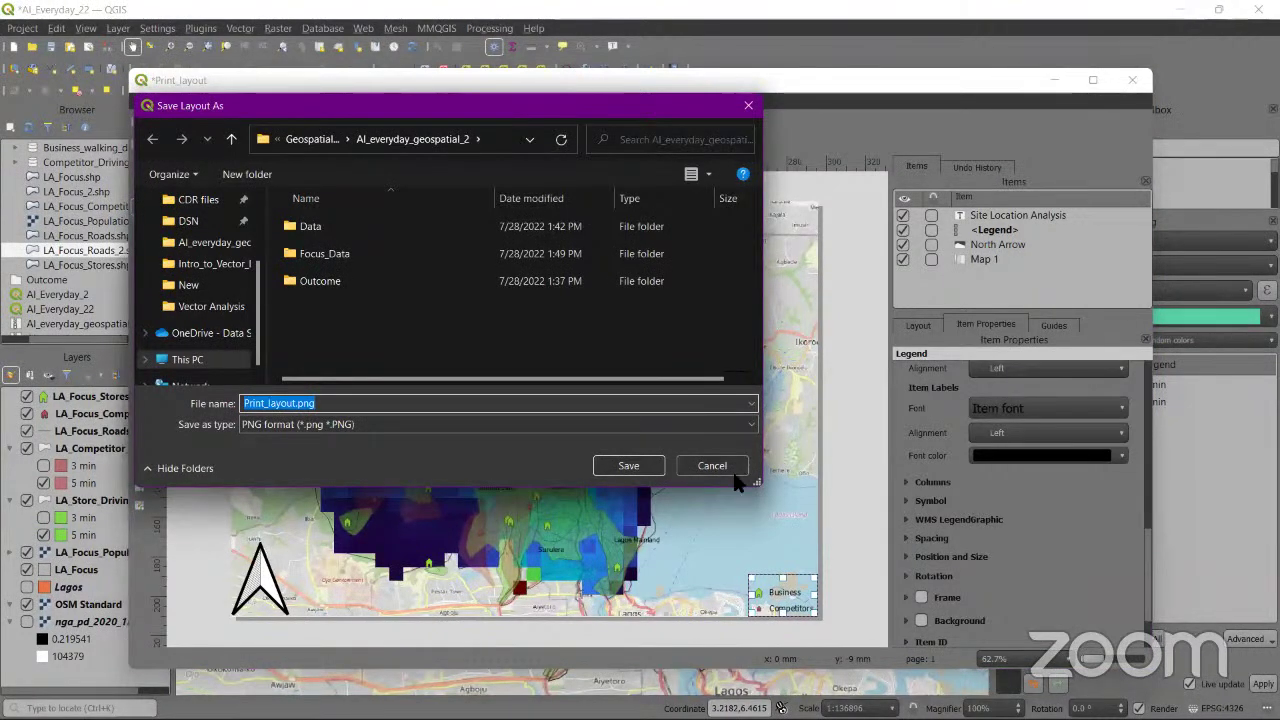
{"action": "left_click", "coordinate": [320, 281]}
{"action": "double_click", "coordinate": [320, 281]}
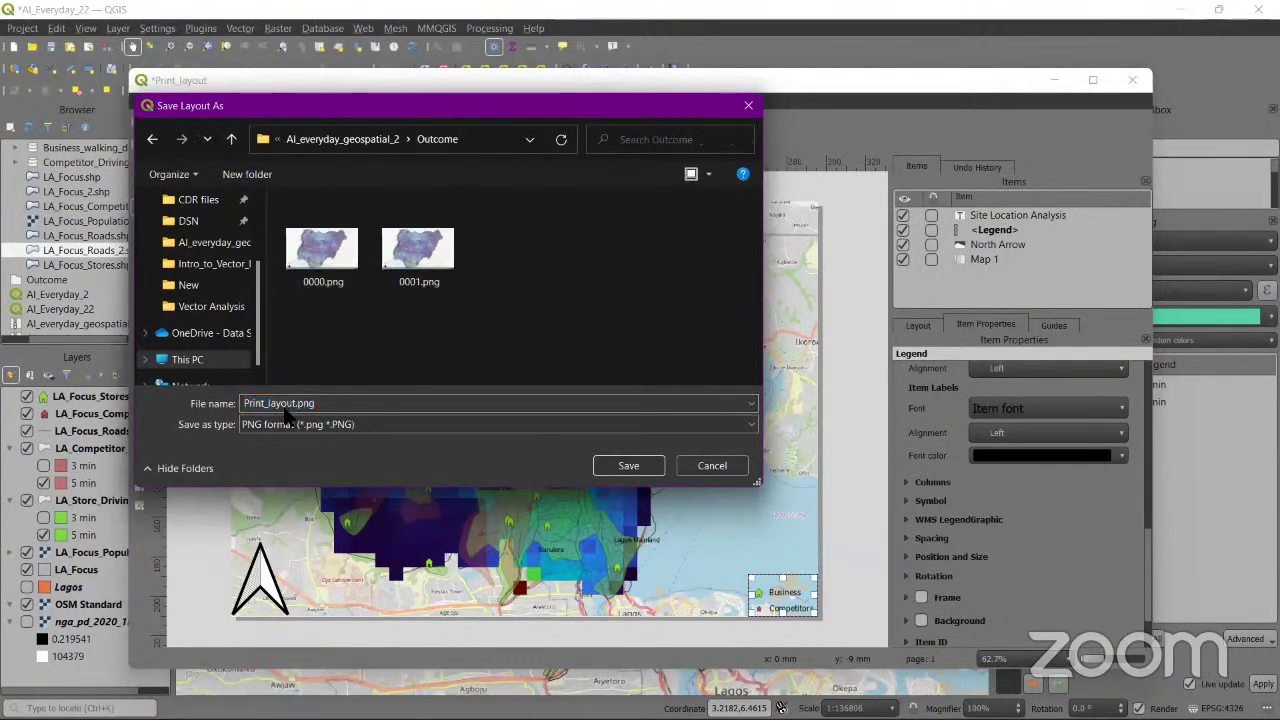
{"action": "left_click", "coordinate": [261, 403]}
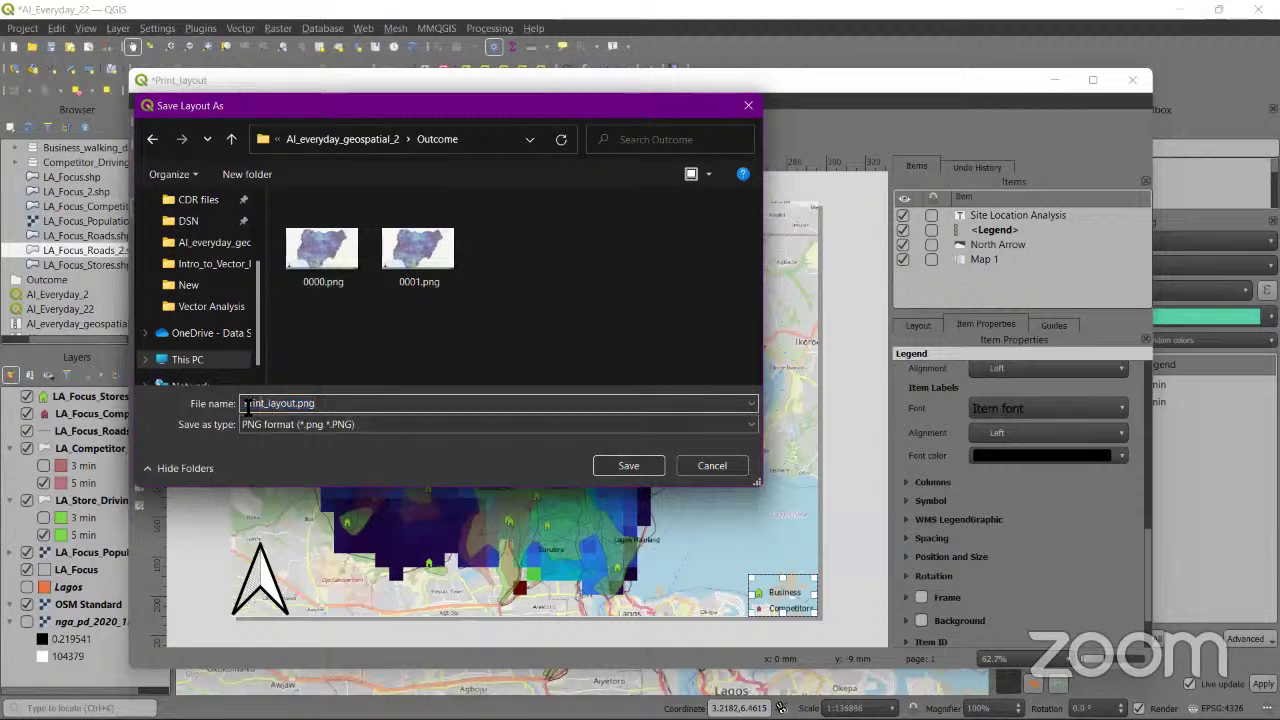
{"action": "left_click_drag", "start_coordinate": [243, 403], "coordinate": [294, 406]}
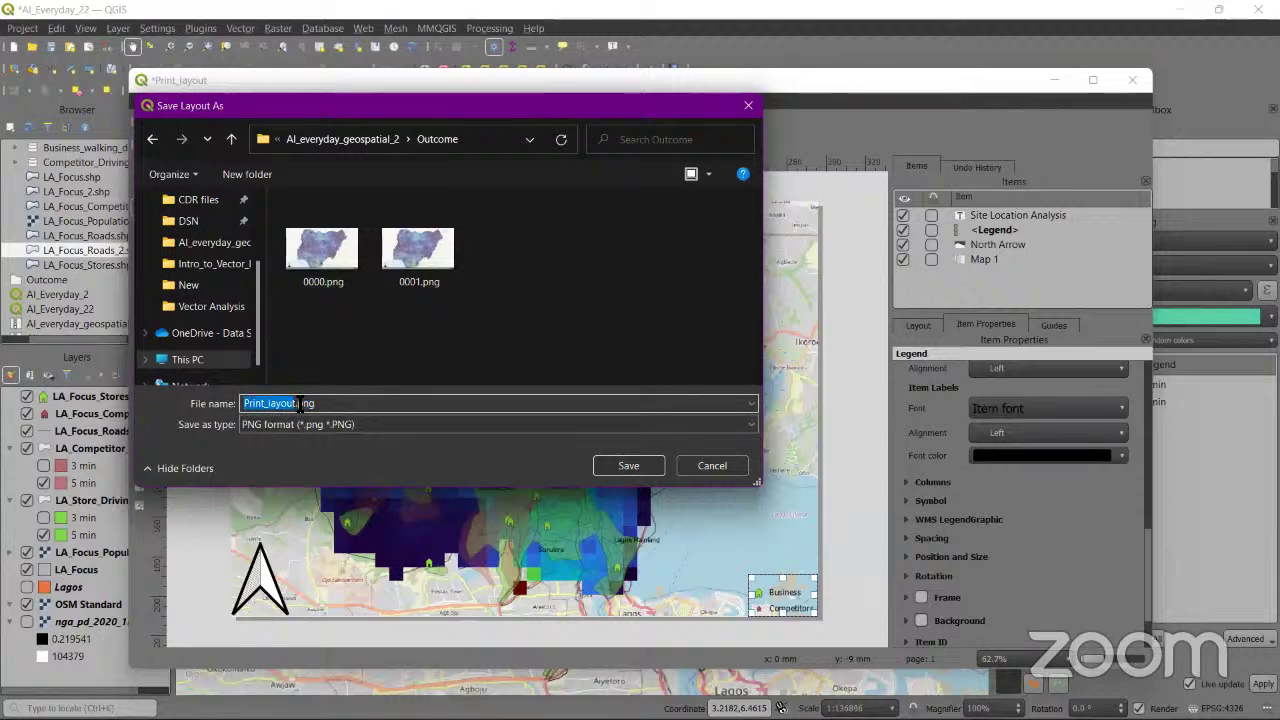
{"action": "type", "text": "Site_location_analysis"}
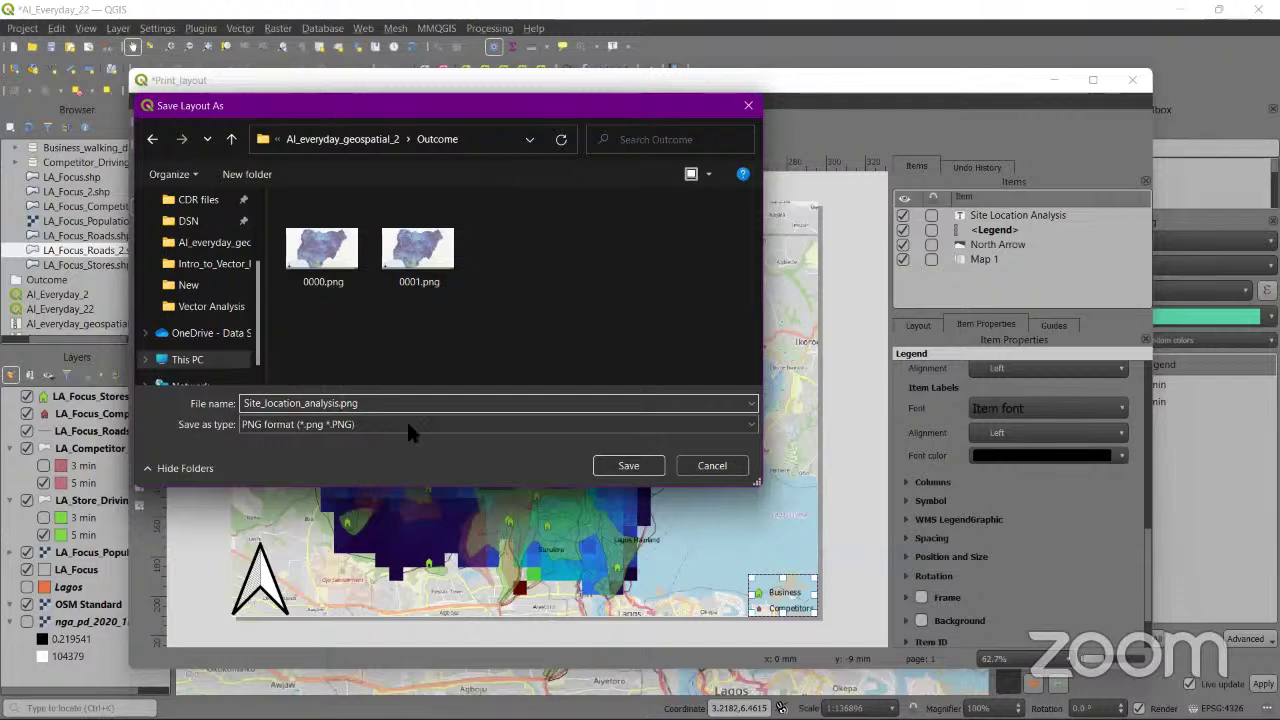
{"action": "left_click", "coordinate": [627, 465]}
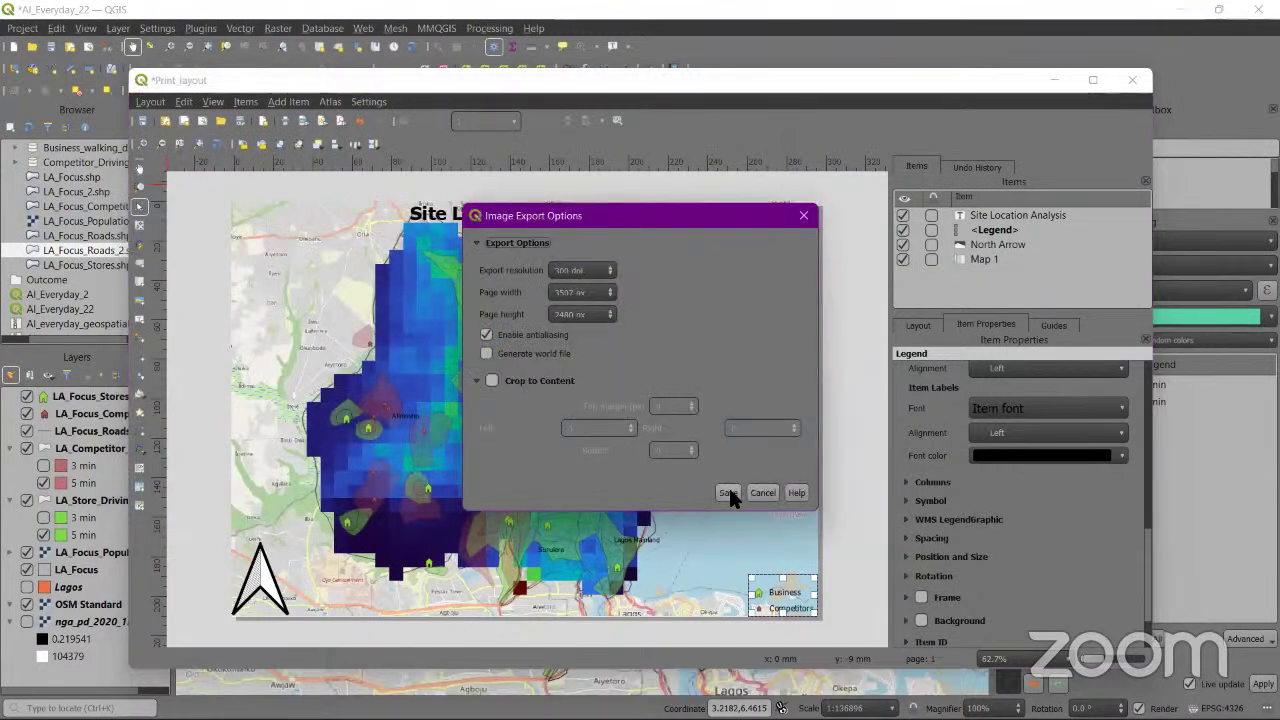
{"action": "left_click", "coordinate": [727, 493]}
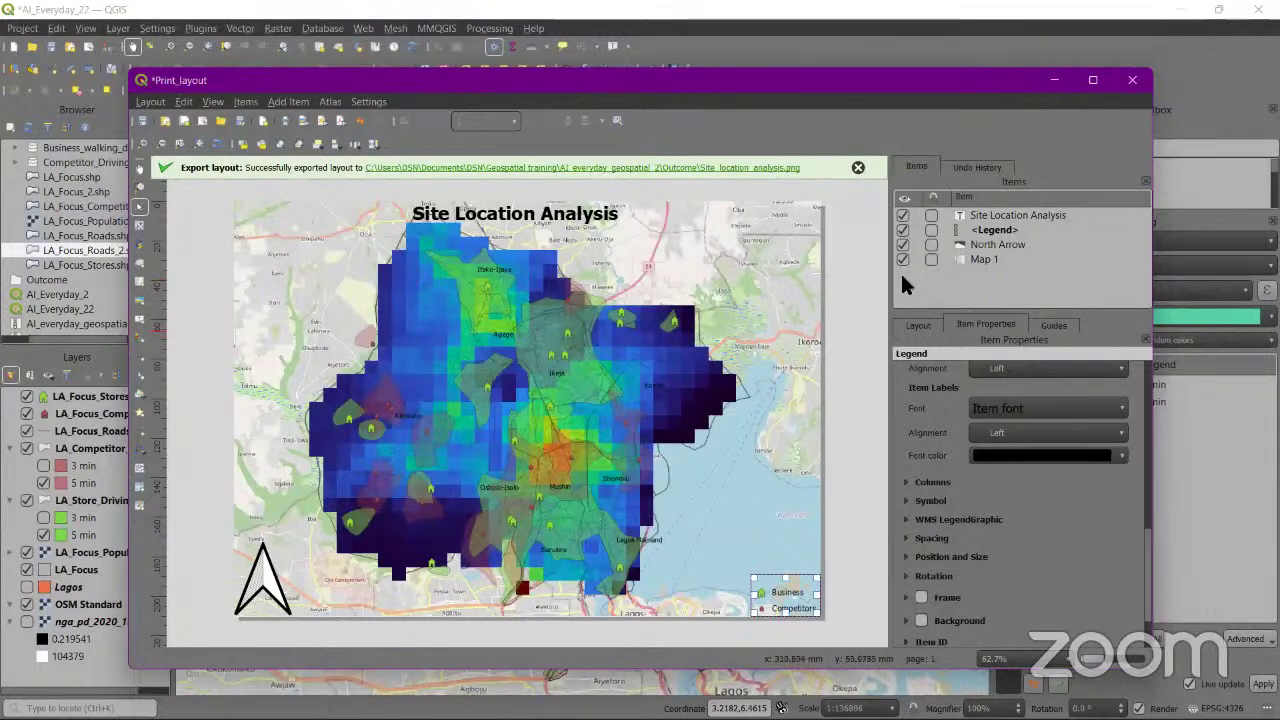
- Return to the main map and show only the 3 min areas instead of 5 min for the store and competitor driving distance layers
{"action": "left_click", "coordinate": [1053, 79]}
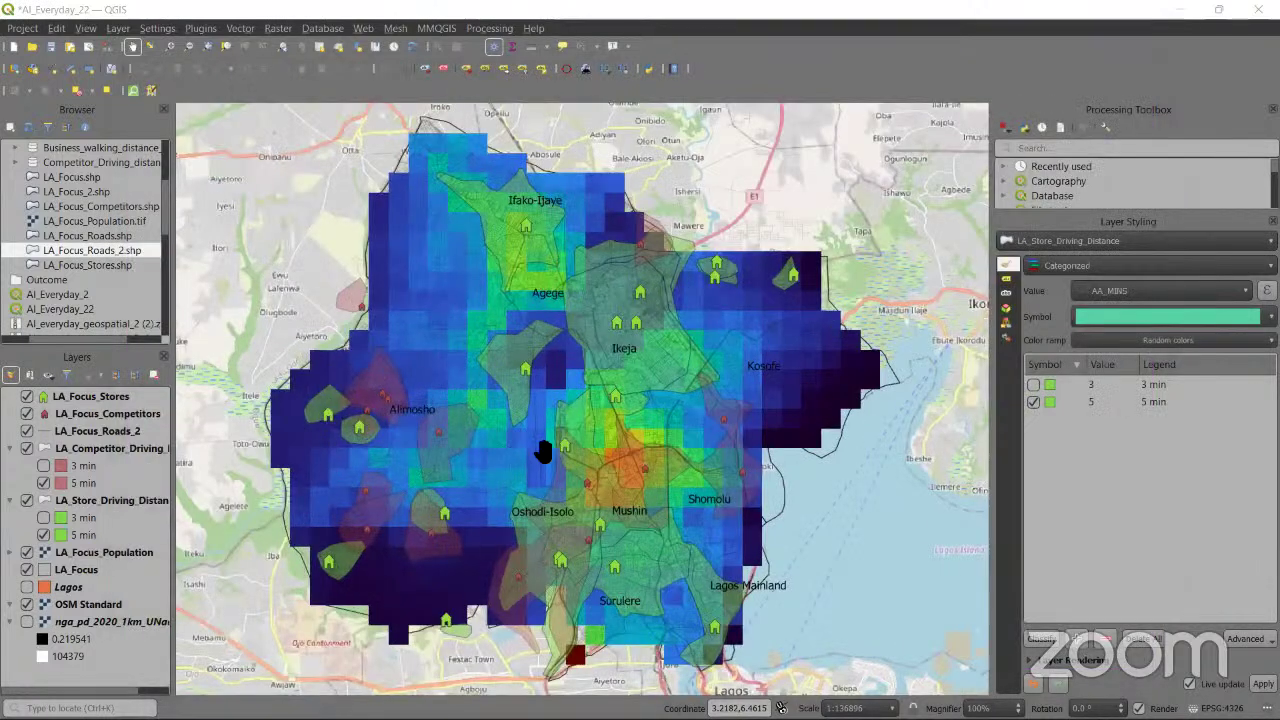
{"action": "left_click", "coordinate": [44, 535]}
{"action": "left_click", "coordinate": [44, 517]}
{"action": "left_click", "coordinate": [44, 483]}
{"action": "left_click", "coordinate": [44, 466]}
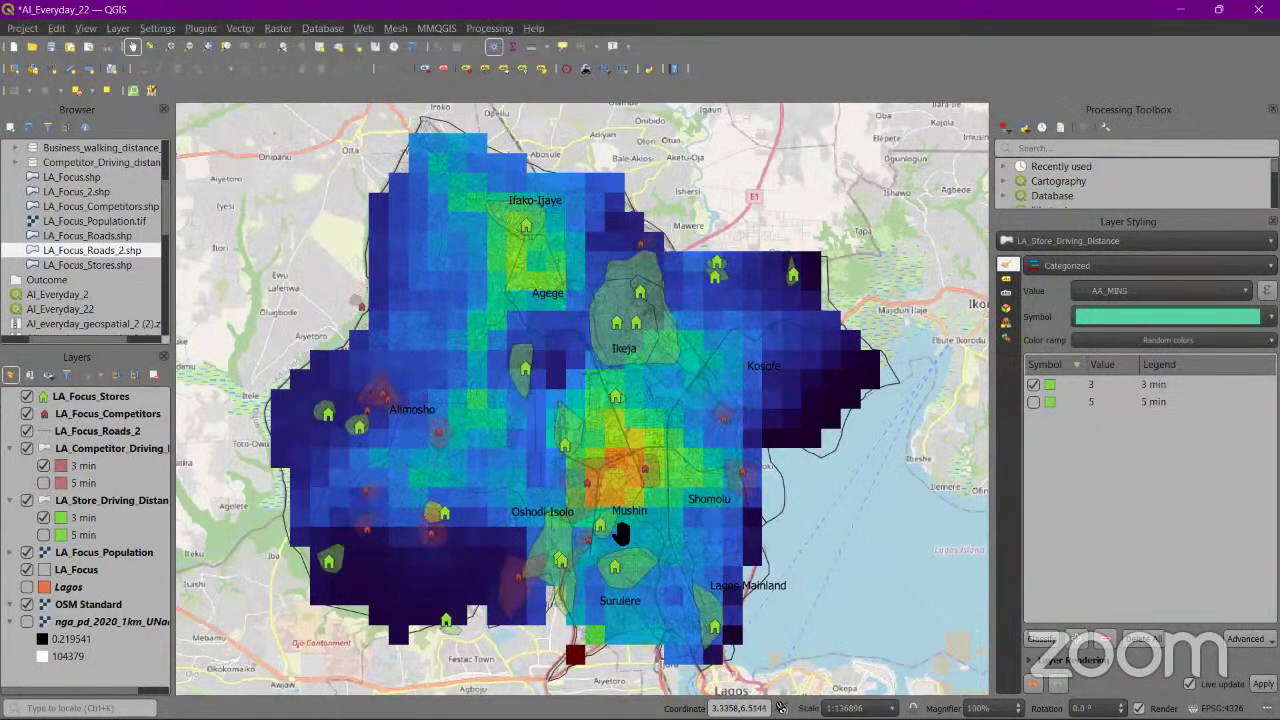
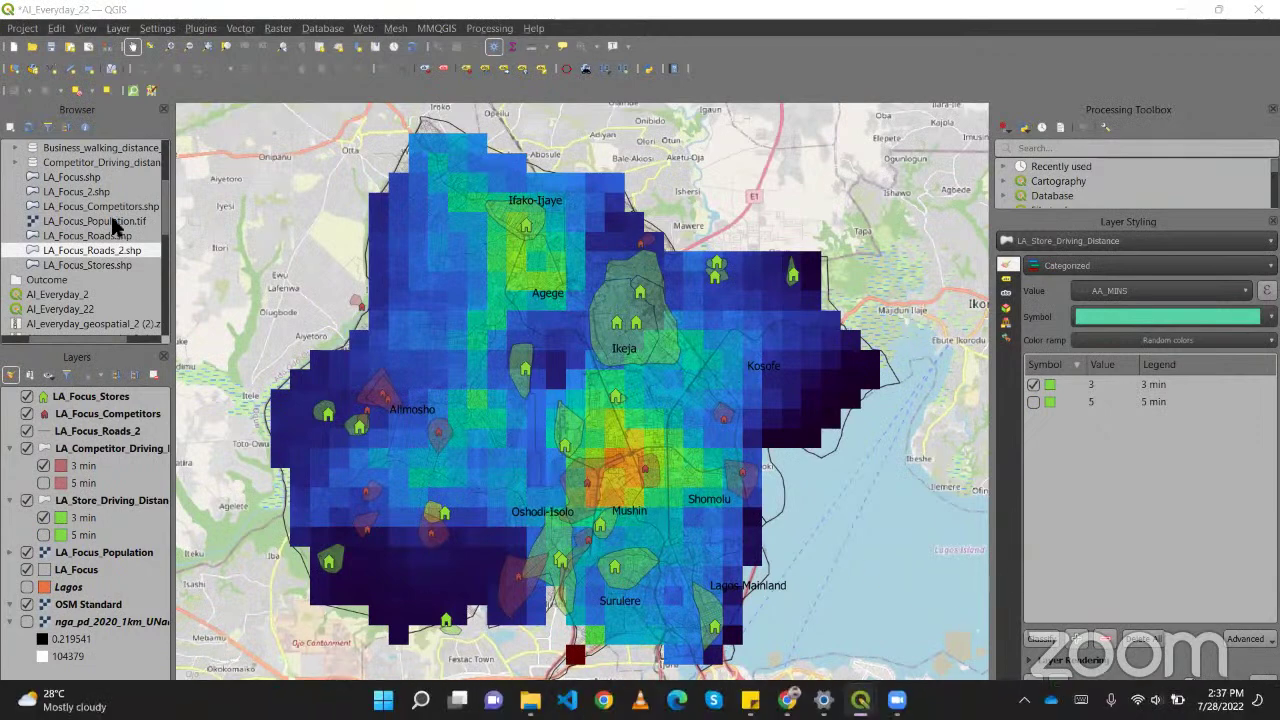
- Create a new print layout without a custom title and add a map that fills the whole page
{"action": "left_click", "coordinate": [30, 28]}
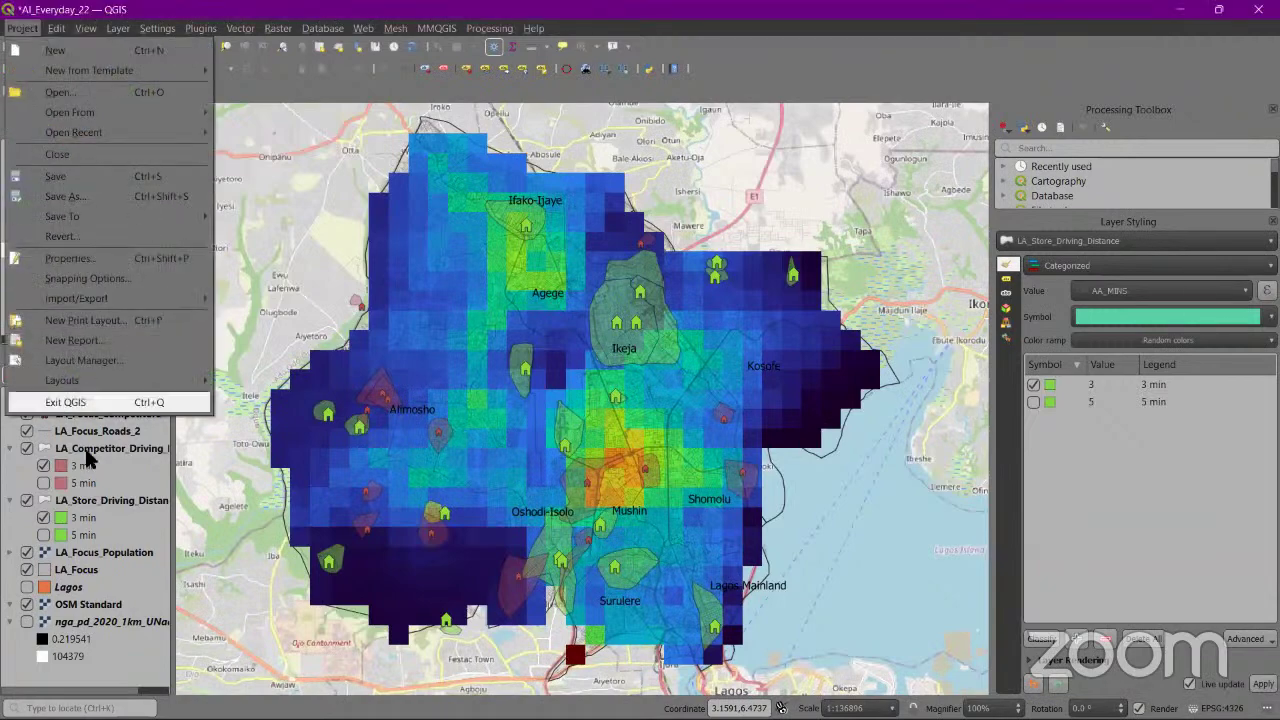
{"action": "left_click", "coordinate": [100, 321]}
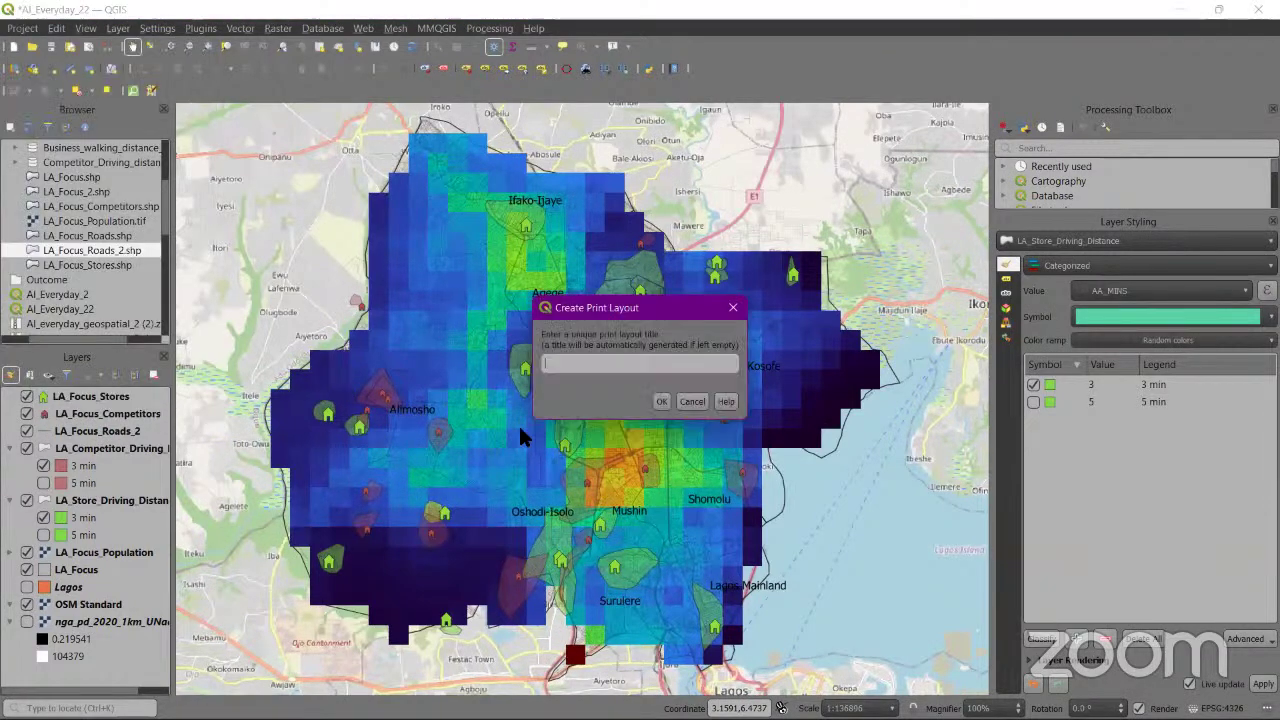
{"action": "left_click", "coordinate": [662, 401]}
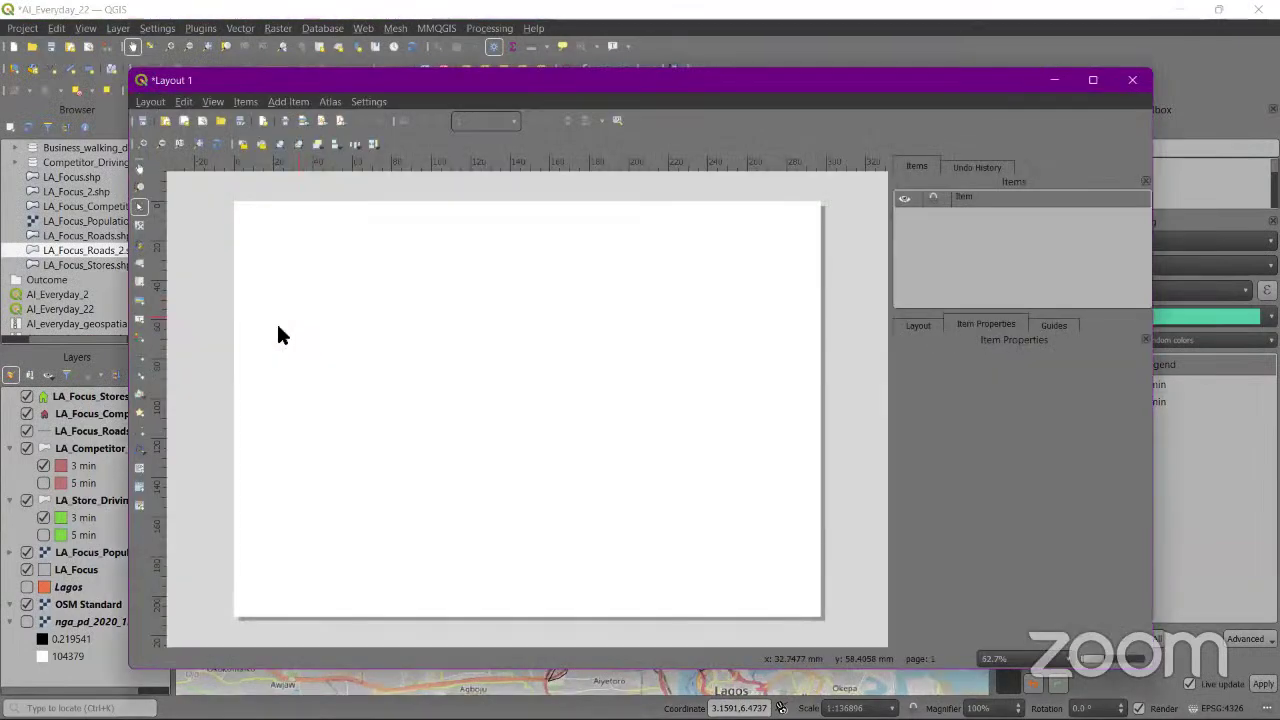
{"action": "left_click", "coordinate": [288, 101]}
{"action": "left_click", "coordinate": [320, 140]}
{"action": "left_click_drag", "start_coordinate": [235, 202], "coordinate": [655, 441]}
{"action": "left_click_drag", "start_coordinate": [967, 598], "coordinate": [822, 620]}
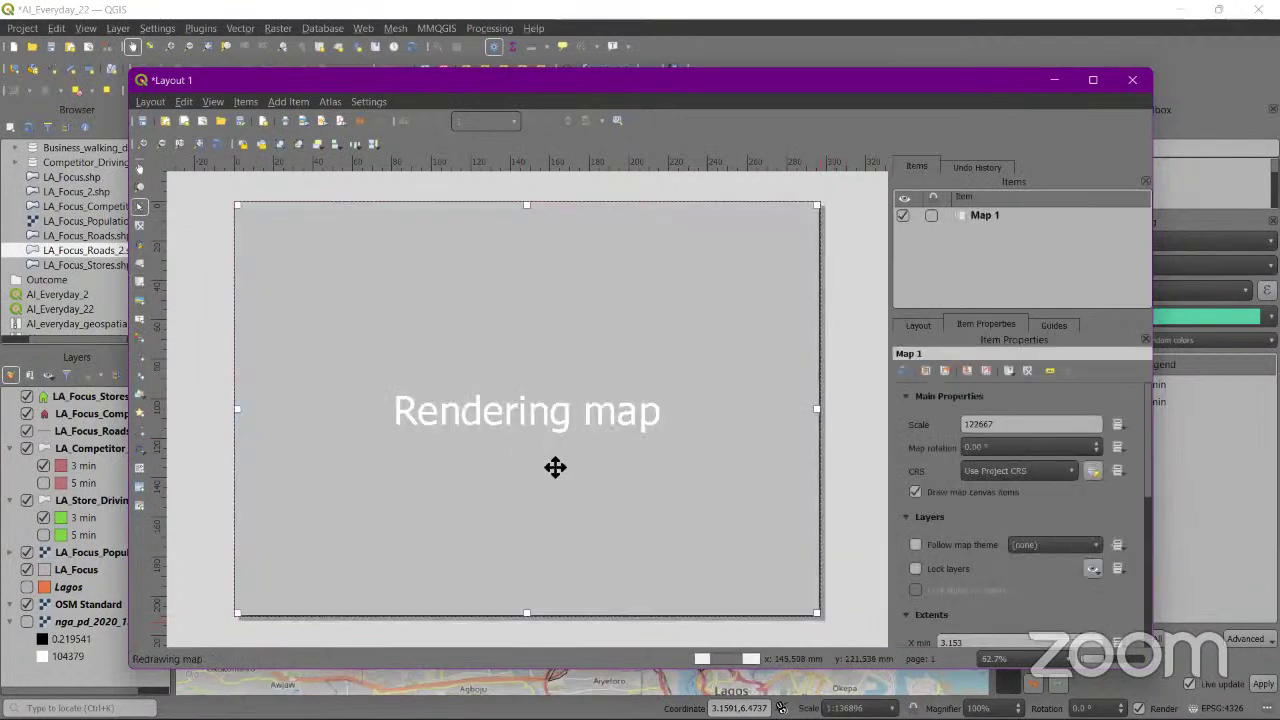
- Add a legend over the map's lower-right area, turn off its auto update and try to delete the roads and competitor driving distance entries
{"action": "left_click", "coordinate": [288, 101]}
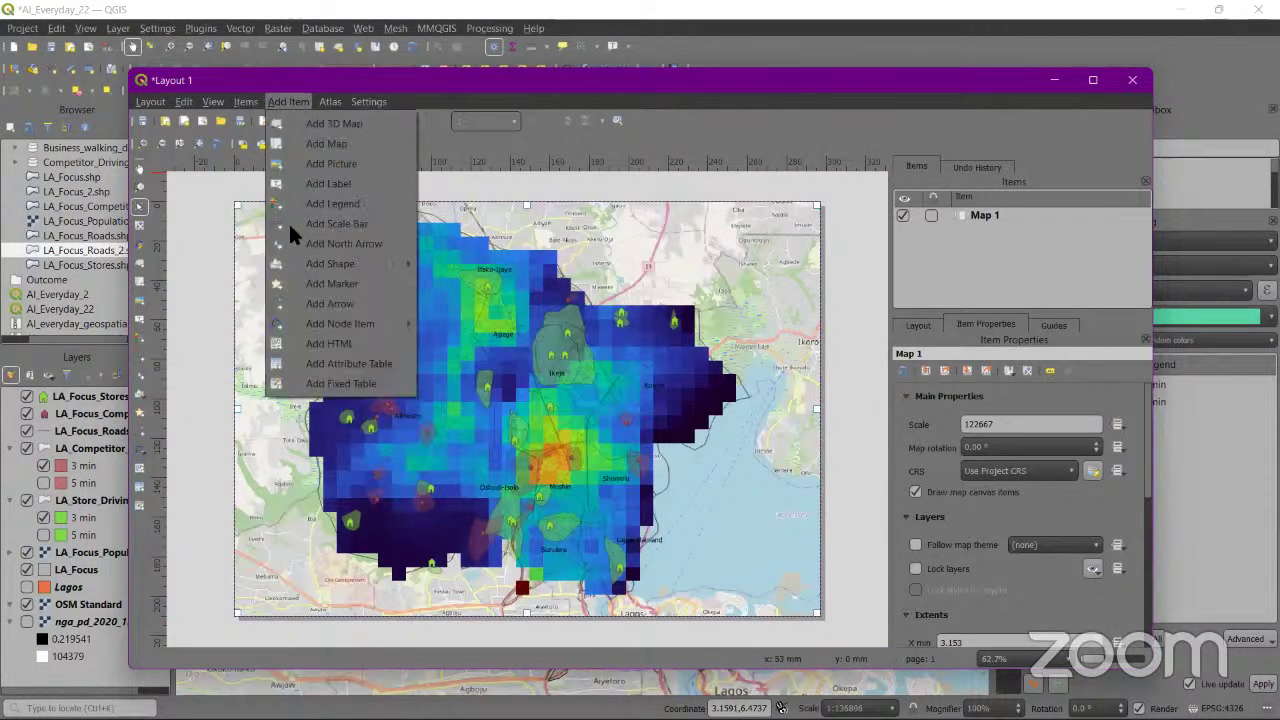
{"action": "left_click", "coordinate": [326, 184]}
{"action": "left_click", "coordinate": [291, 101]}
{"action": "left_click", "coordinate": [325, 204]}
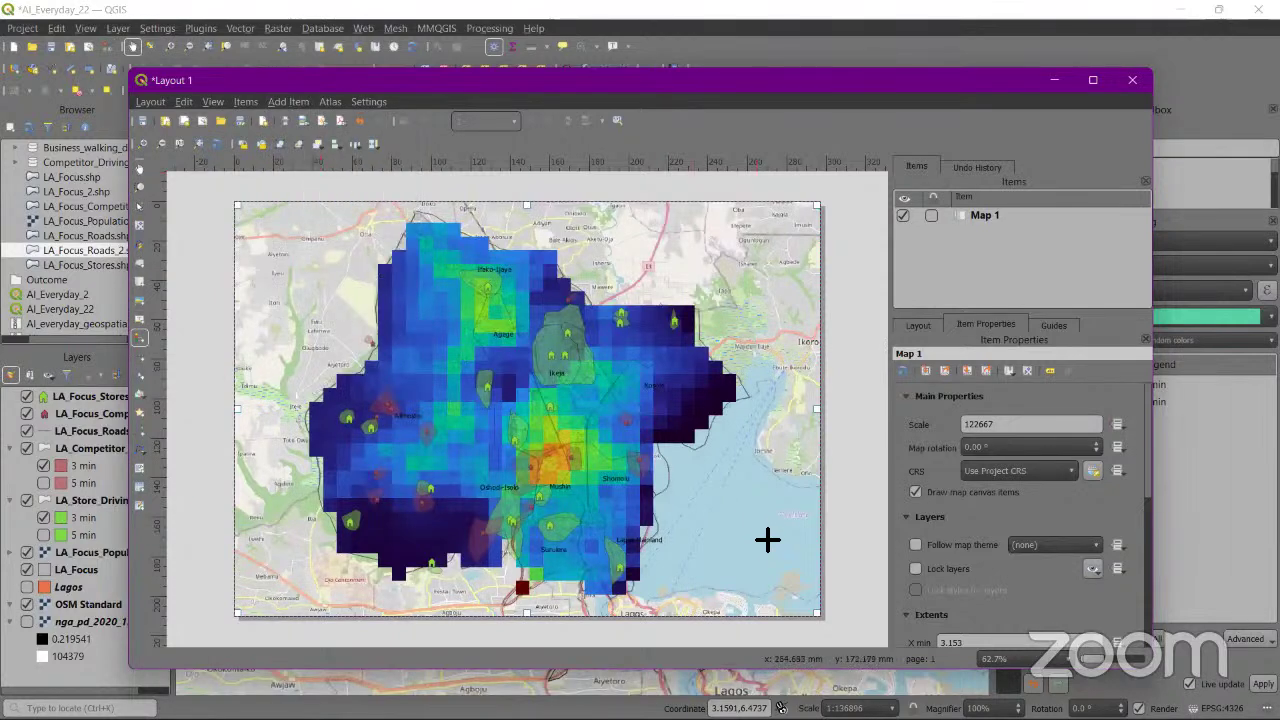
{"action": "left_click_drag", "start_coordinate": [737, 536], "coordinate": [717, 517]}
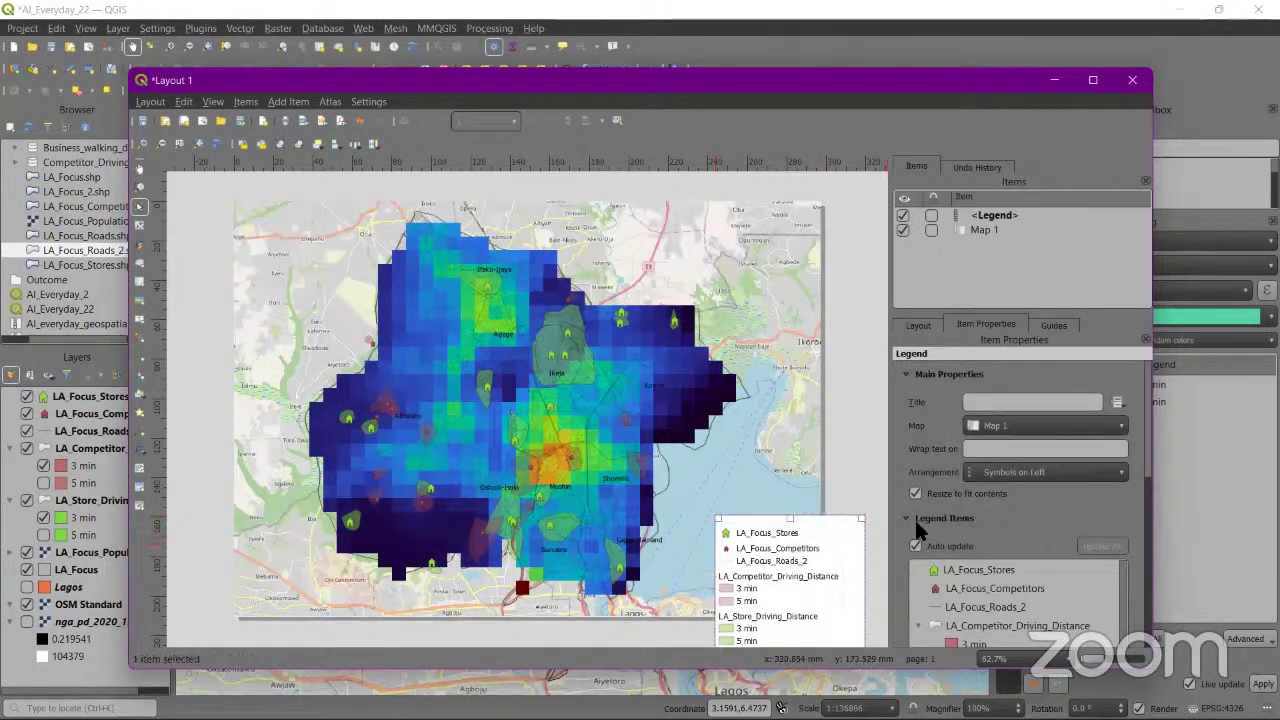
{"action": "left_click", "coordinate": [916, 545]}
{"action": "scroll", "coordinate": [920, 513], "scroll_direction": "down", "scroll_amount": 2}
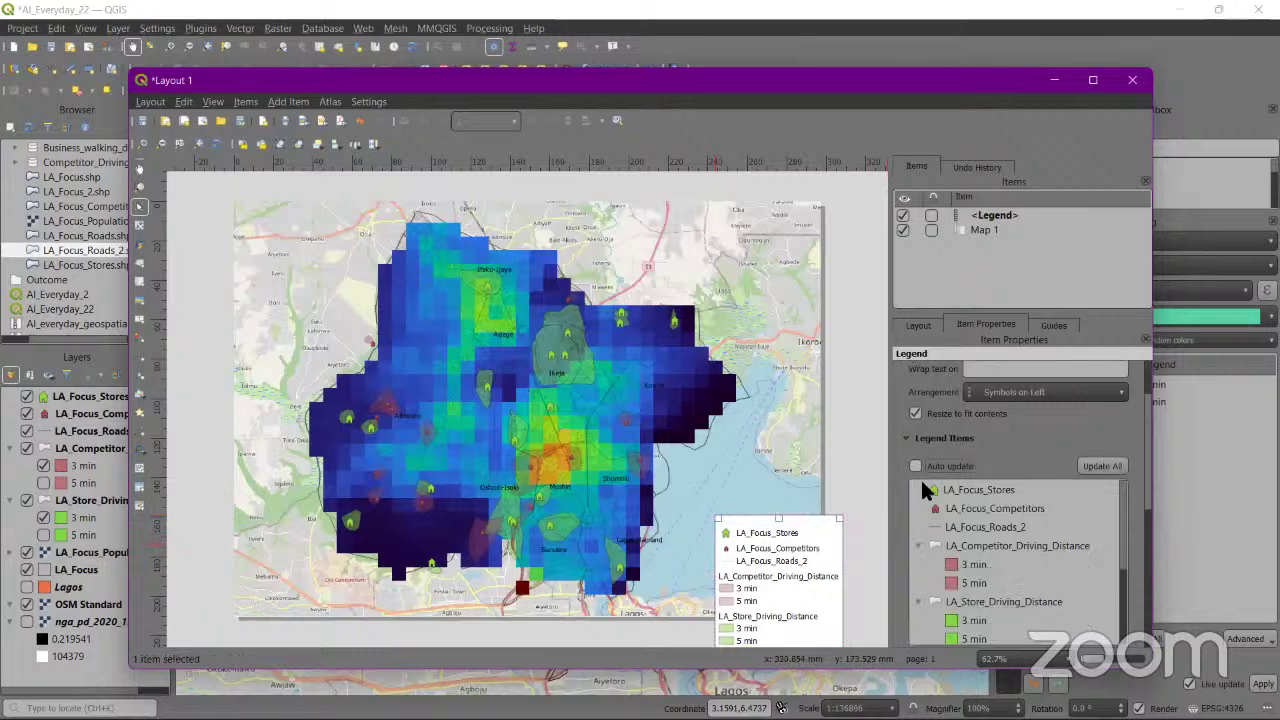
{"action": "left_click", "coordinate": [983, 529]}
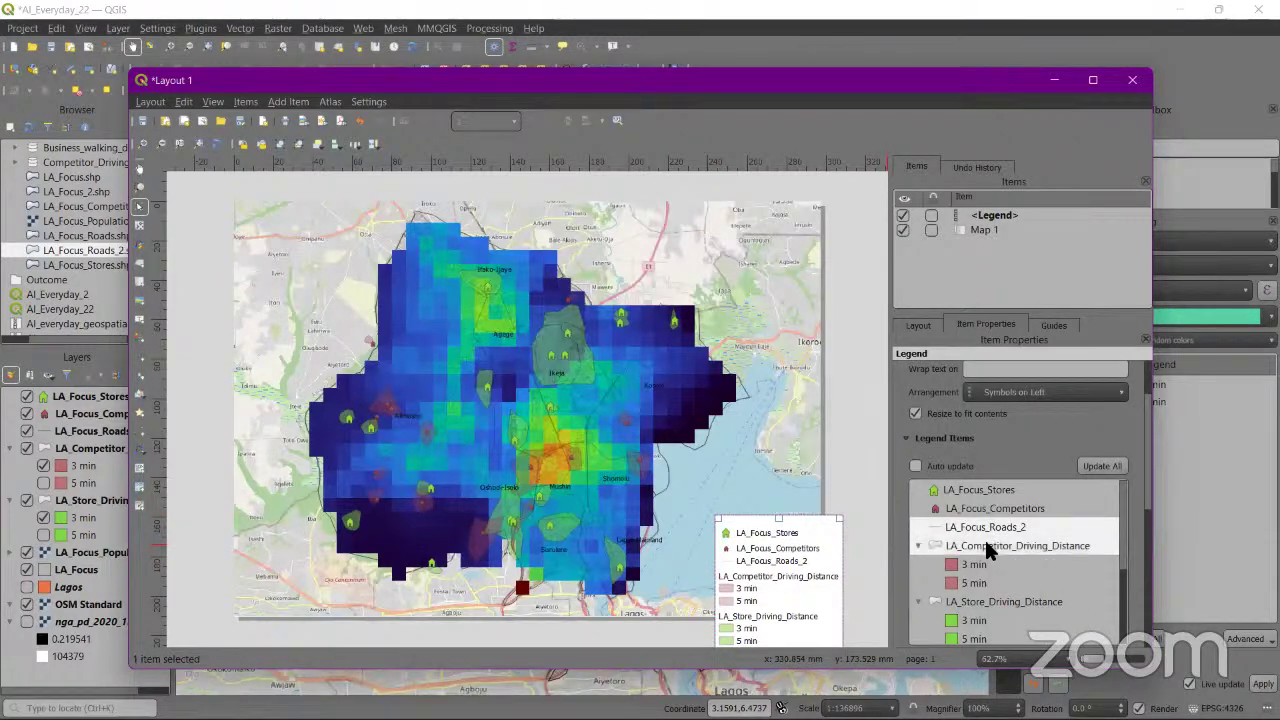
{"action": "key", "text": "Delete"}
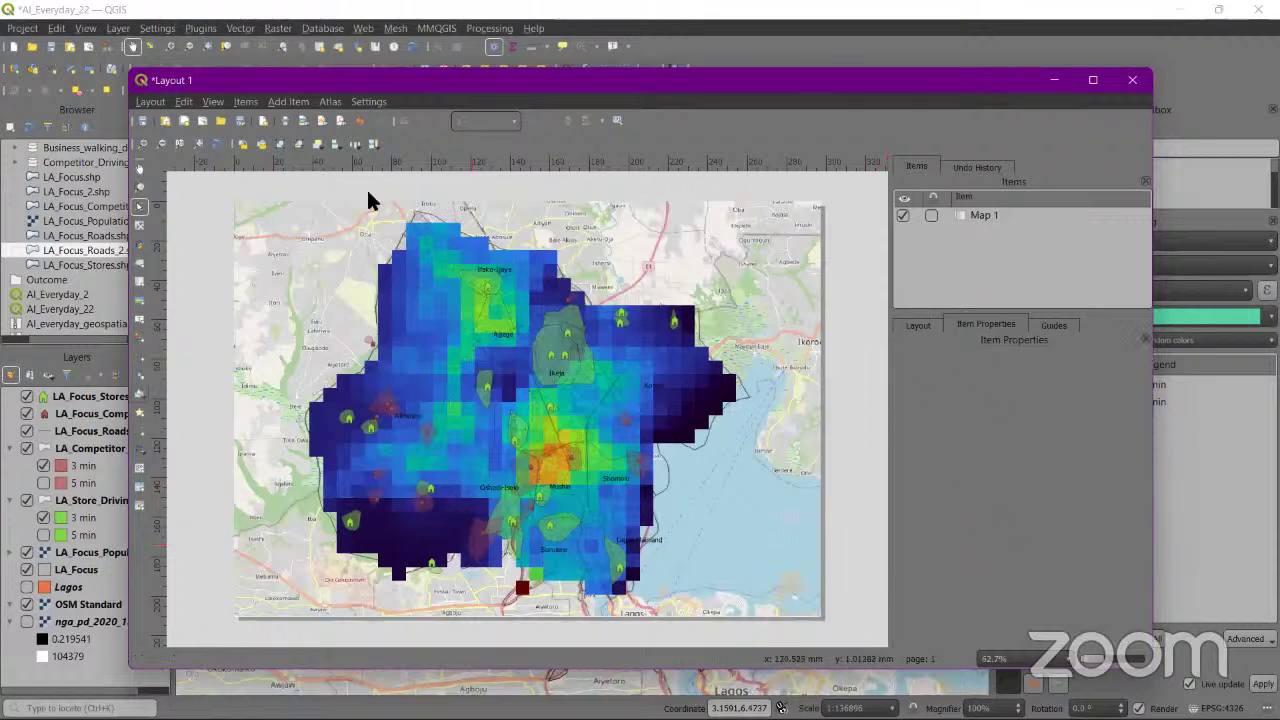
- Add a legend about 56 by 42 mm in the map's bottom-right corner and turn off its auto update
{"action": "left_click", "coordinate": [280, 103]}
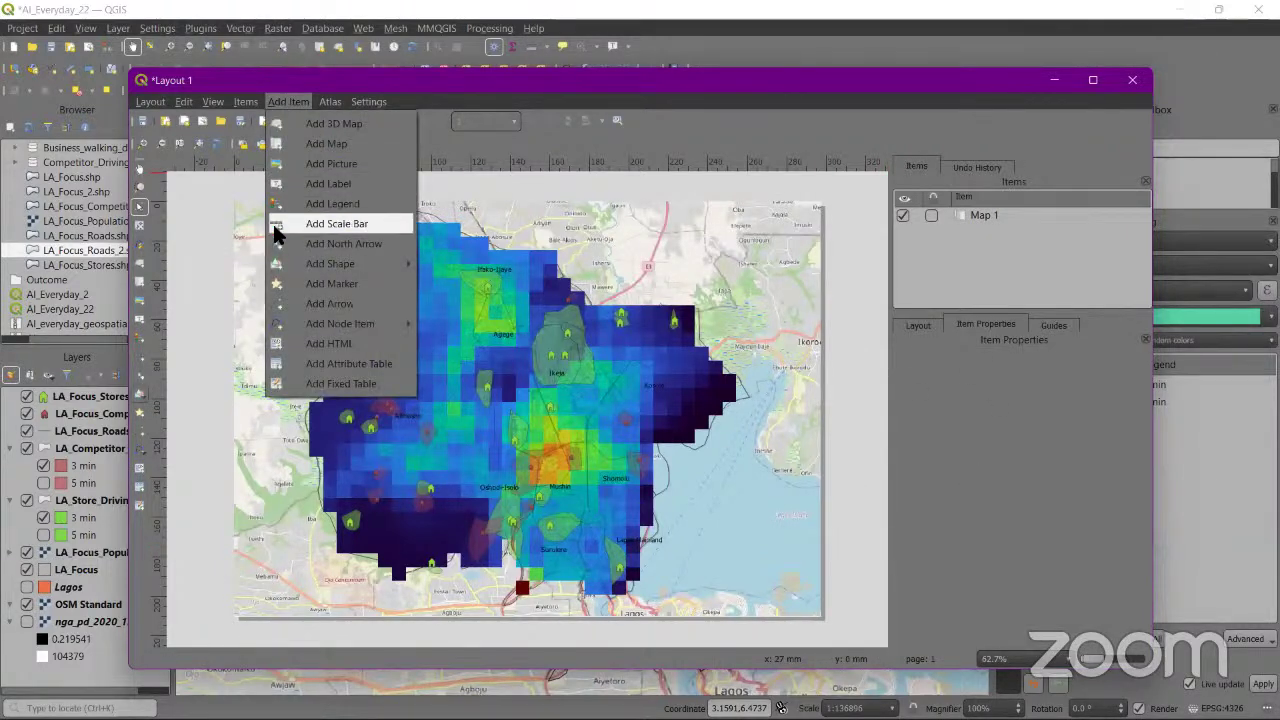
{"action": "left_click", "coordinate": [312, 205]}
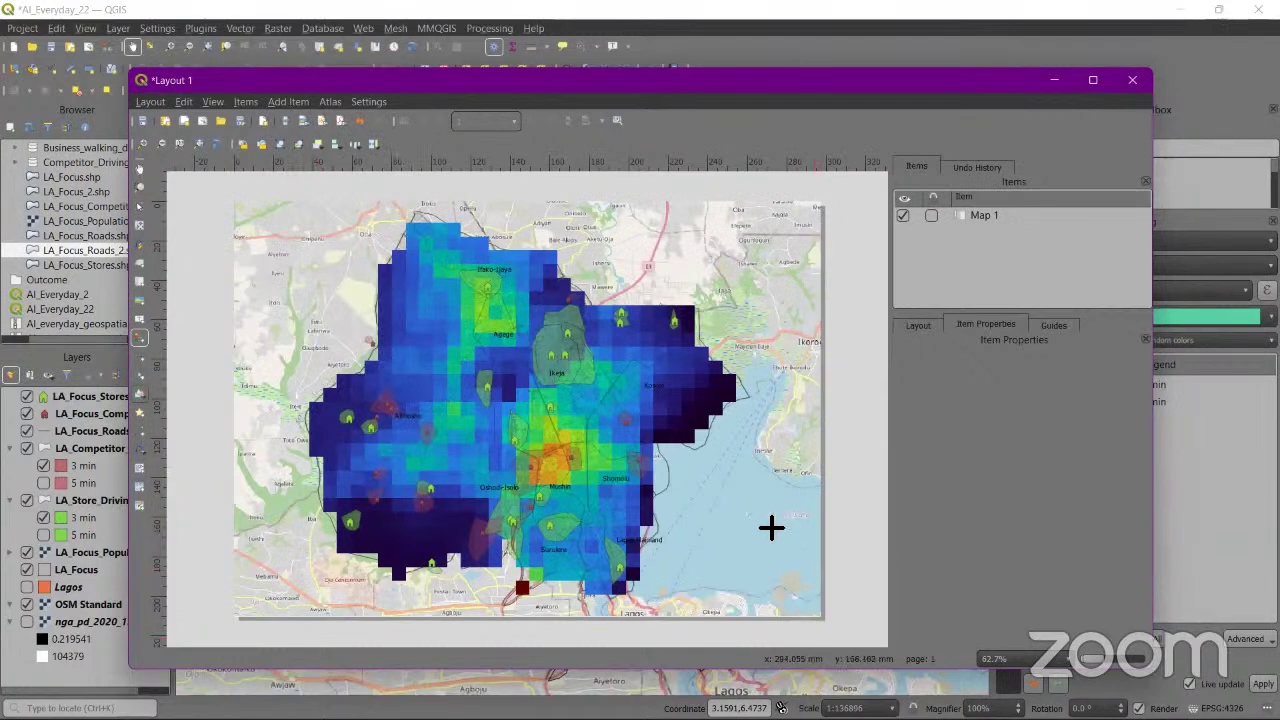
{"action": "left_click_drag", "start_coordinate": [821, 533], "coordinate": [708, 617]}
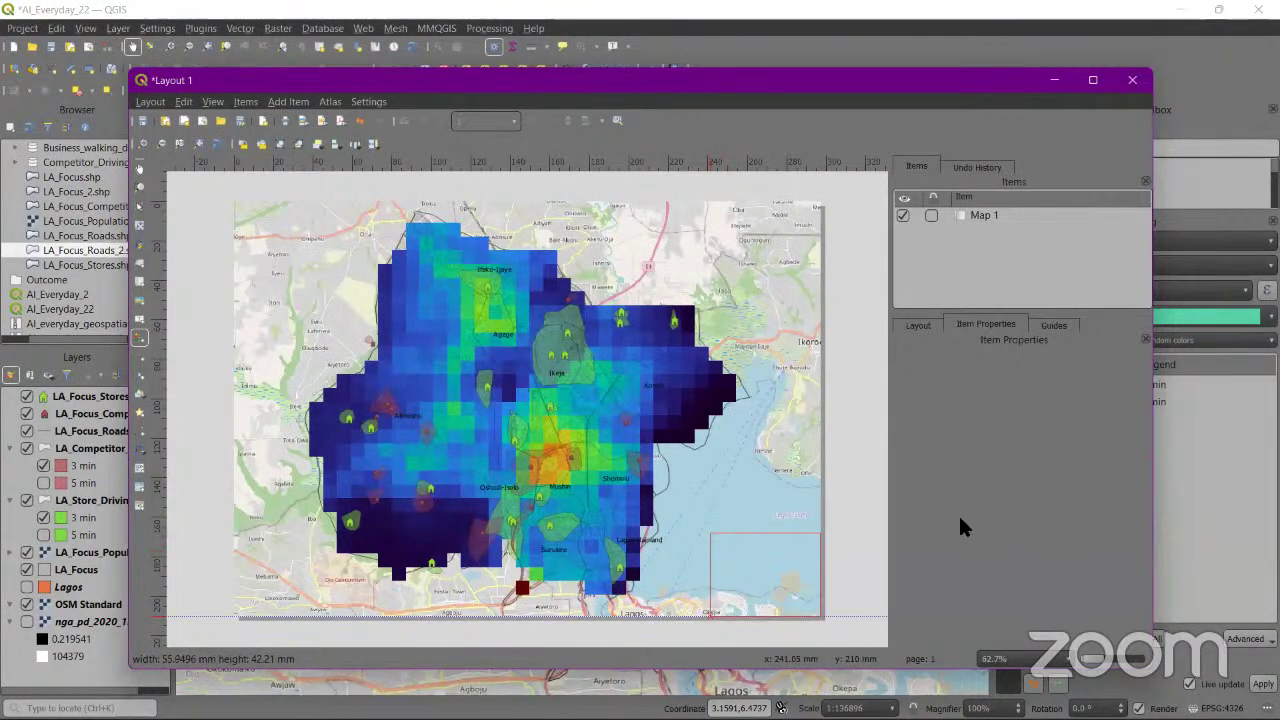
{"action": "left_click", "coordinate": [915, 546]}
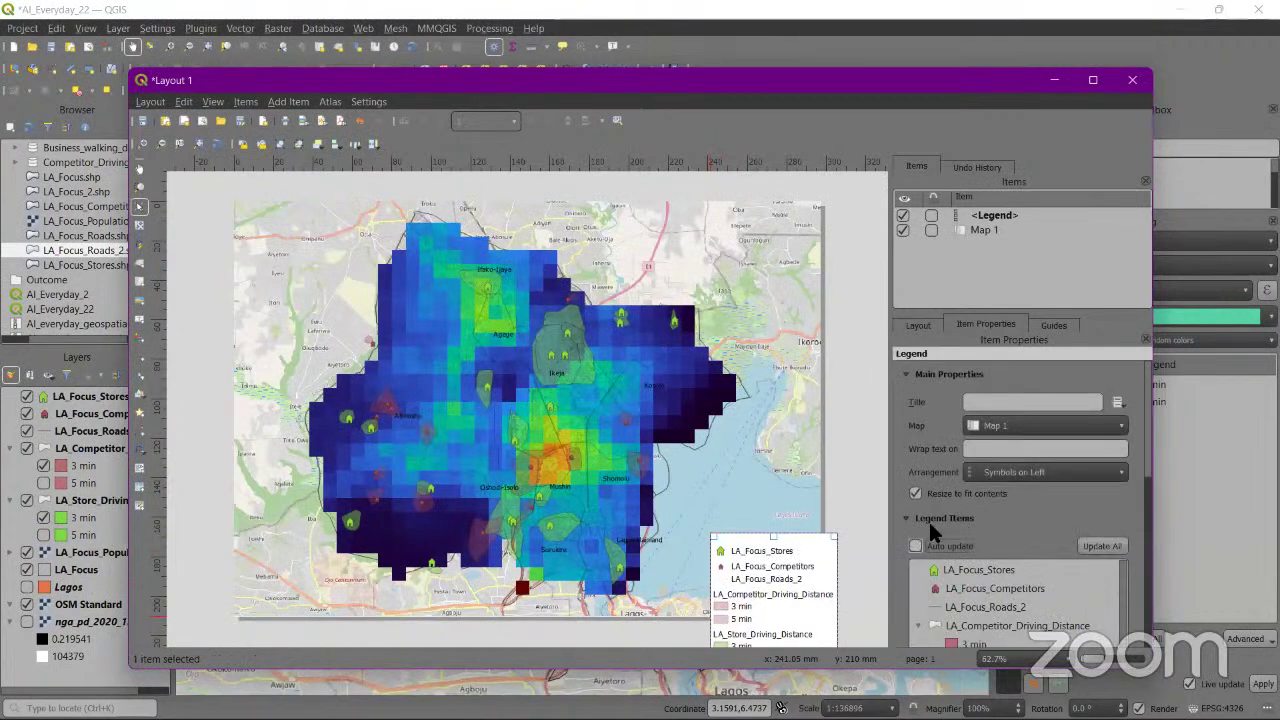
- Remove the LA_Focus_Roads_2, LA_Competitor_Driving_Distance and LA_Store_Driving_Distance entries from the legend
{"action": "scroll", "coordinate": [1118, 527], "scroll_direction": "down", "scroll_amount": 5}
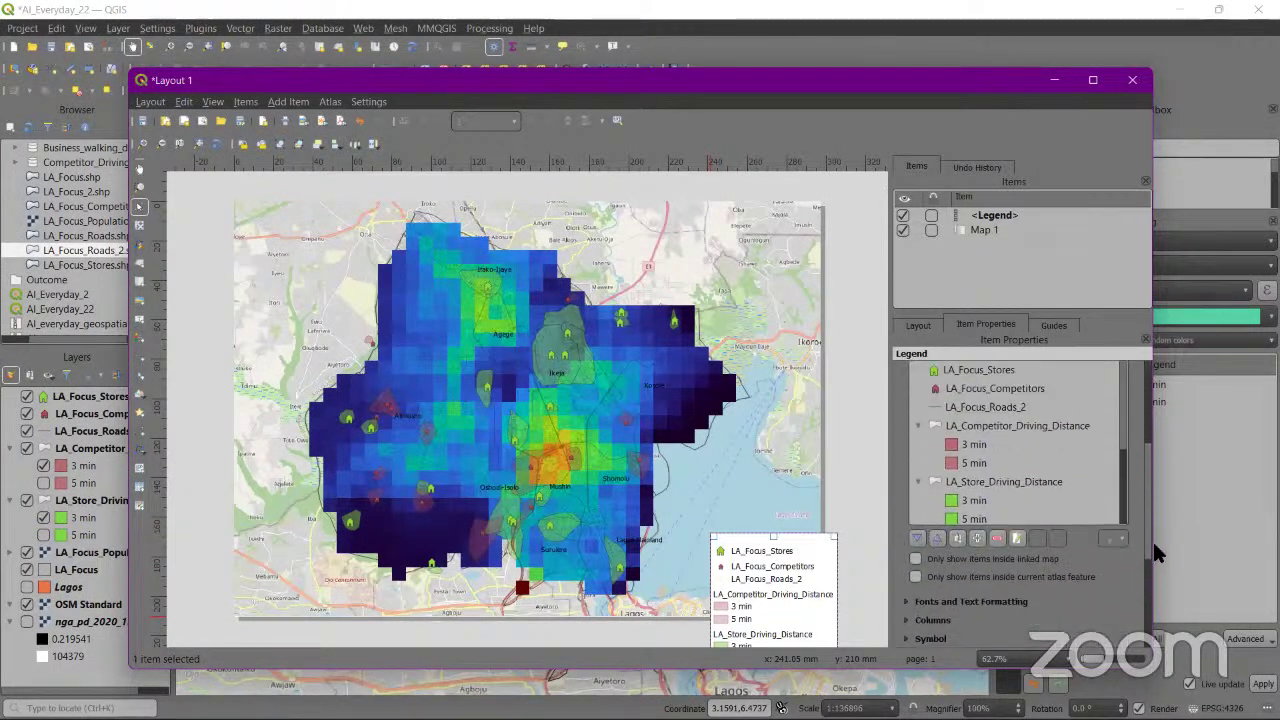
{"action": "left_click", "coordinate": [980, 412]}
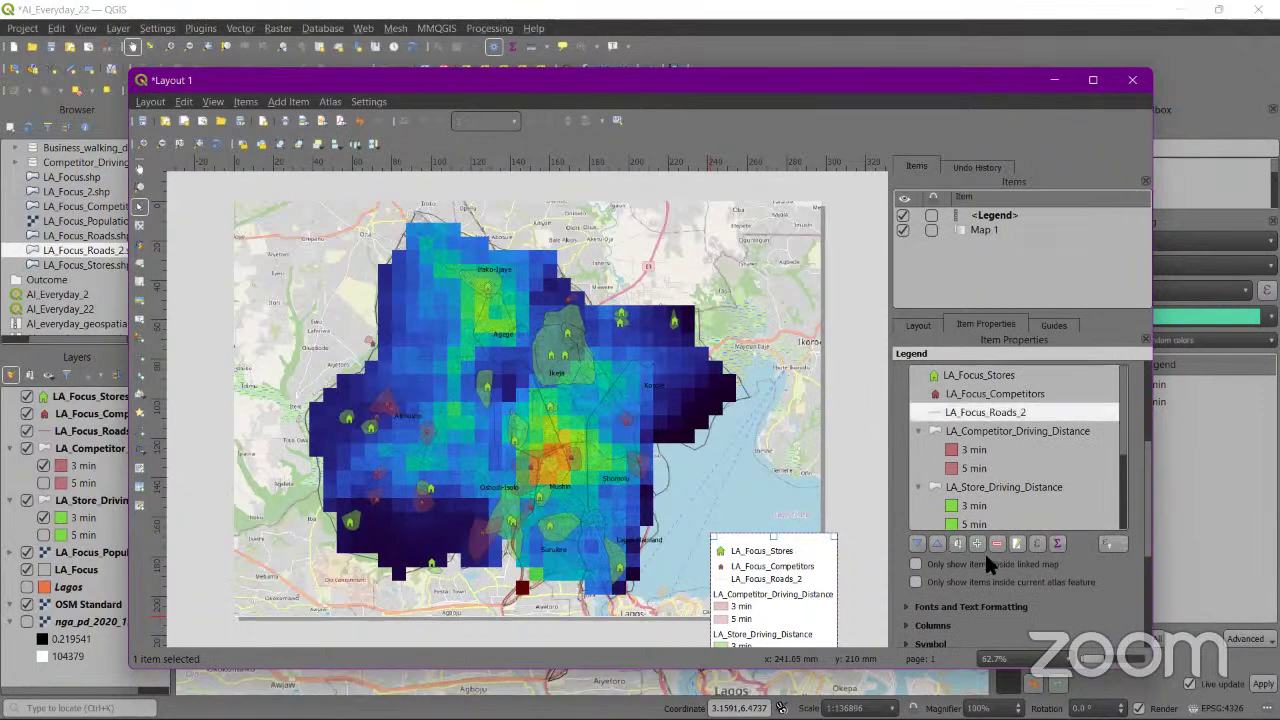
{"action": "left_click", "coordinate": [997, 543]}
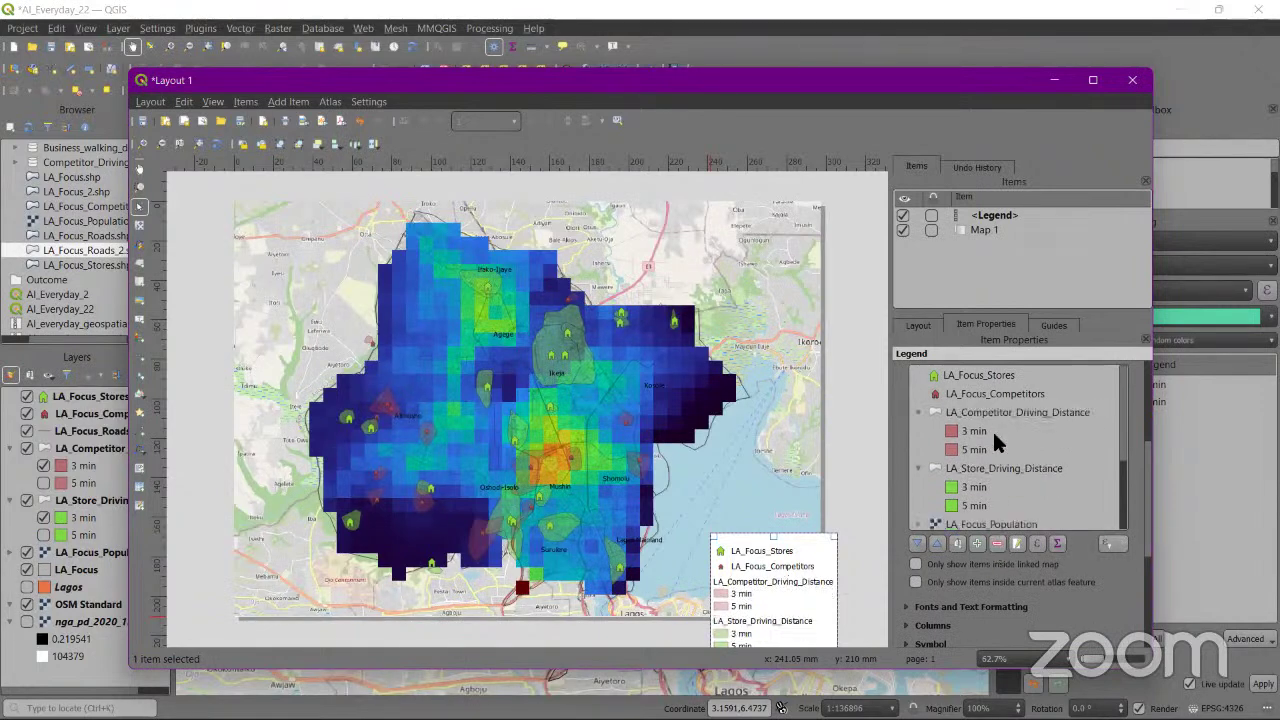
{"action": "left_click", "coordinate": [990, 410]}
{"action": "left_click", "coordinate": [997, 543]}
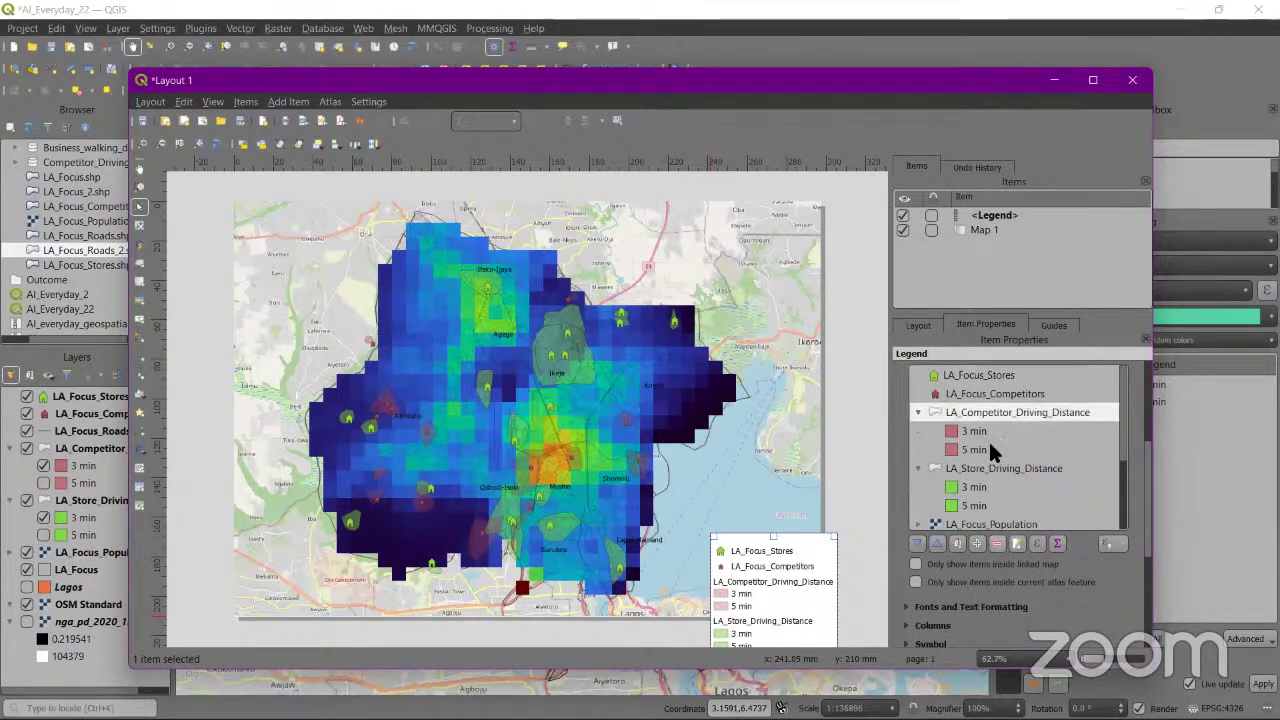
{"action": "left_click", "coordinate": [989, 414]}
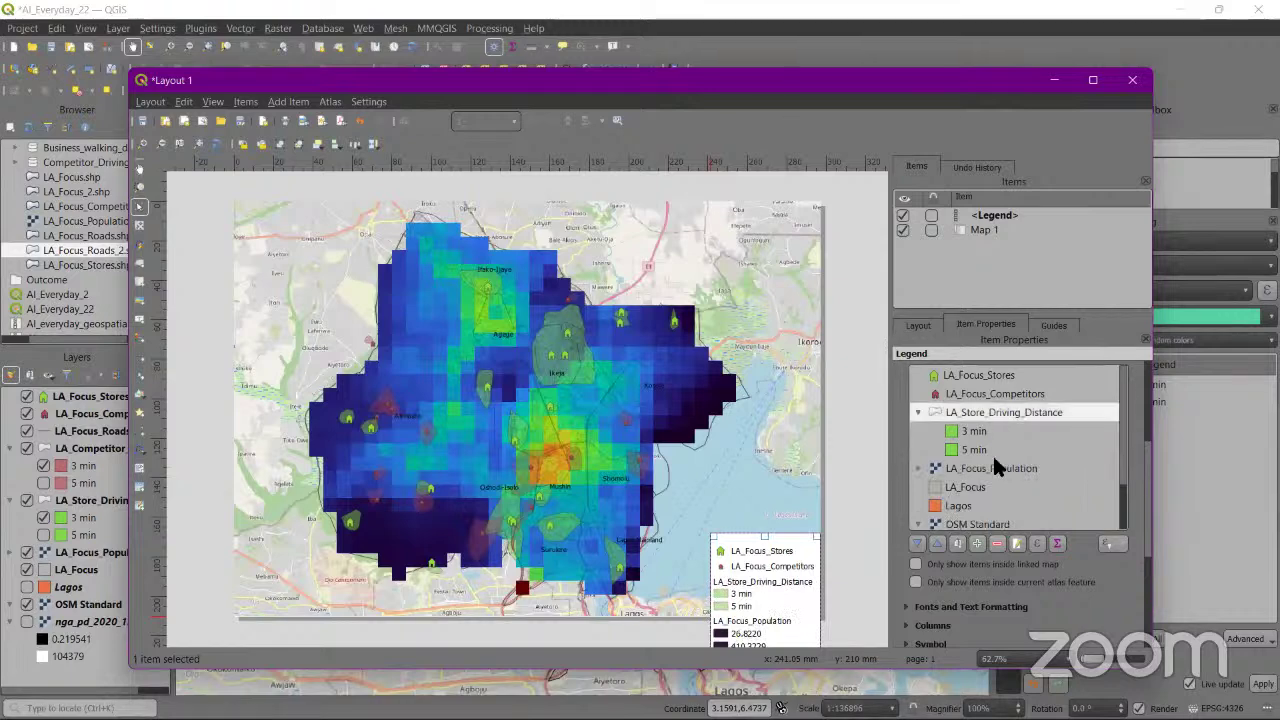
{"action": "left_click", "coordinate": [997, 543]}
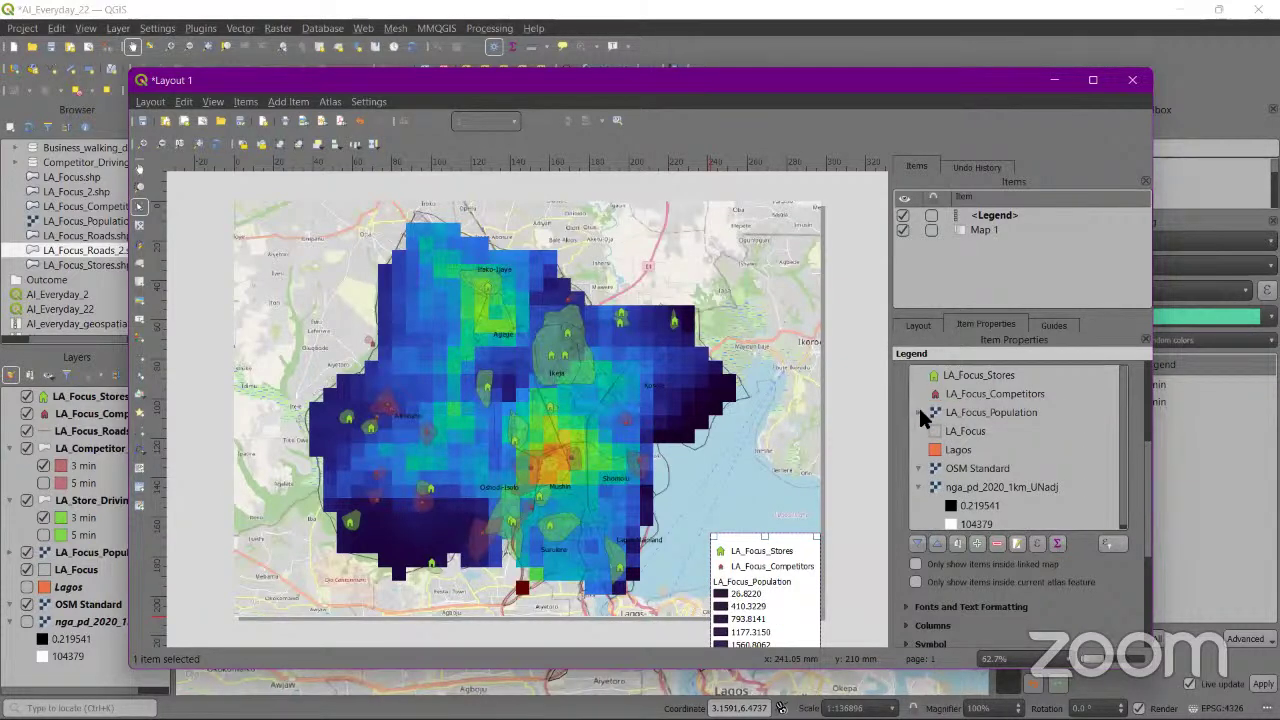
- Remove the LA_Focus, Lagos, OSM Standard and nga_pd_2020_1km_UNadj entries from the legend
{"action": "left_click", "coordinate": [917, 411]}
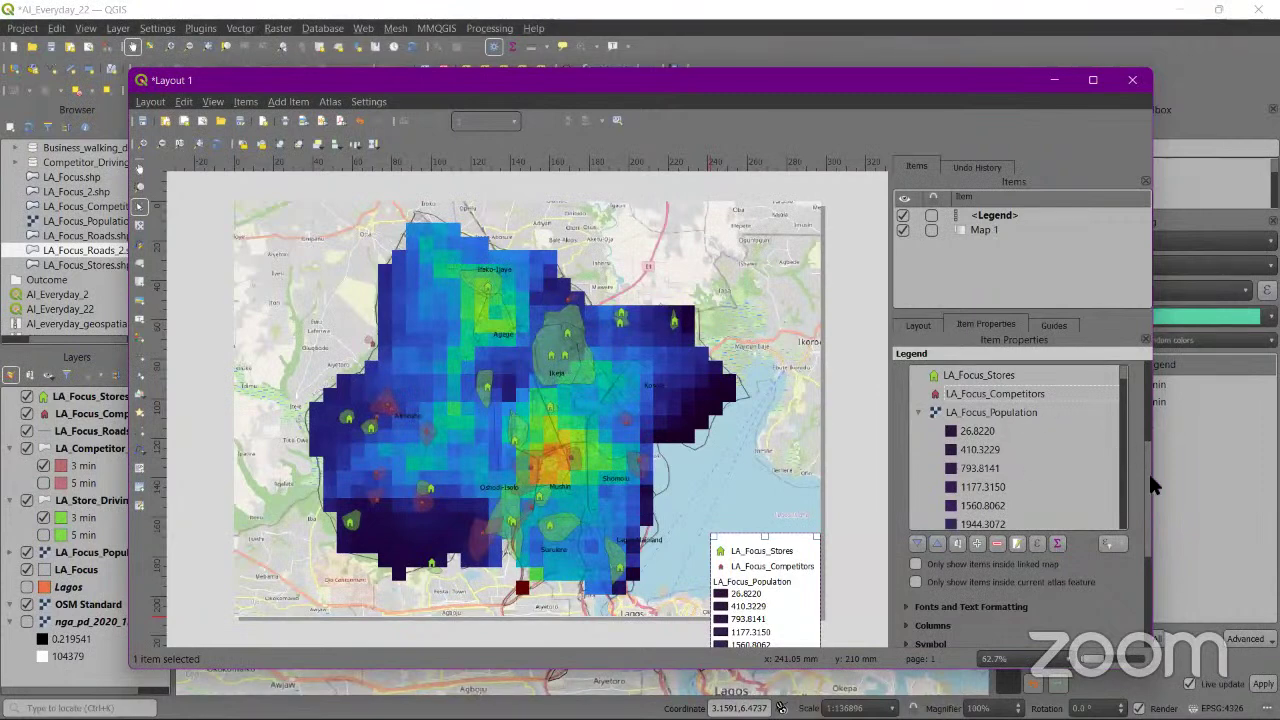
{"action": "left_click", "coordinate": [918, 412]}
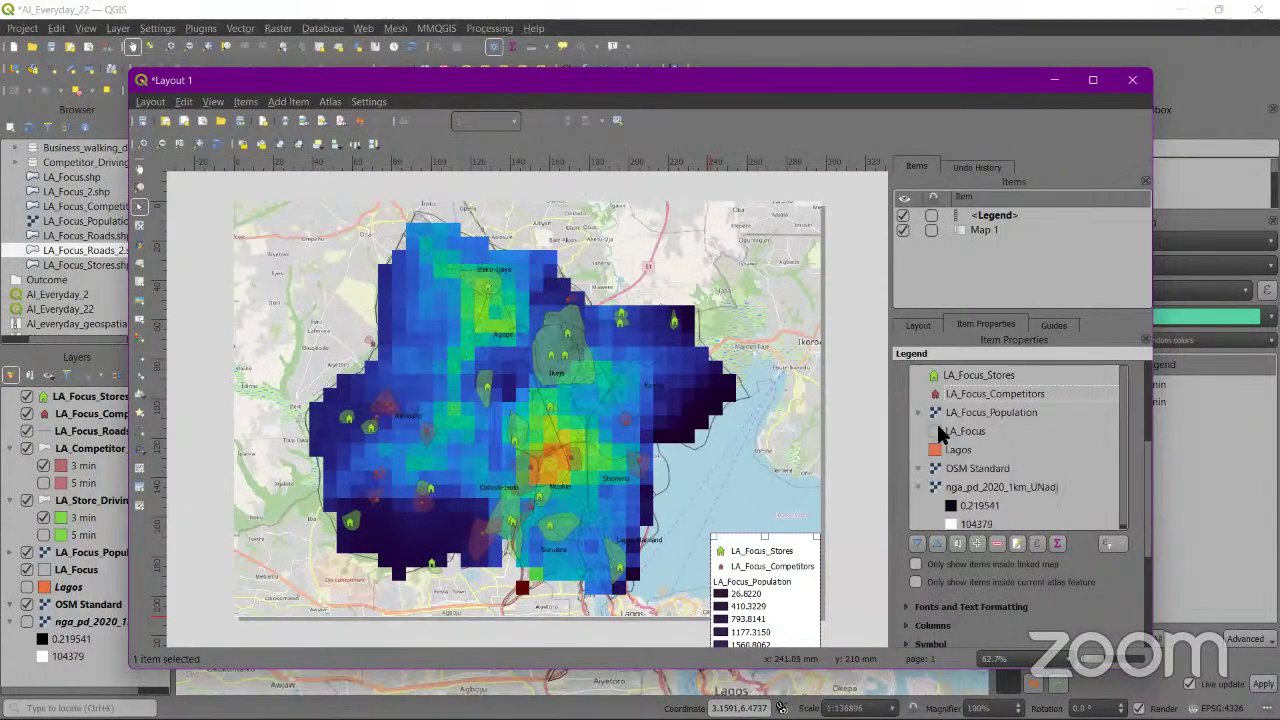
{"action": "left_click", "coordinate": [966, 436]}
{"action": "left_click", "coordinate": [993, 545]}
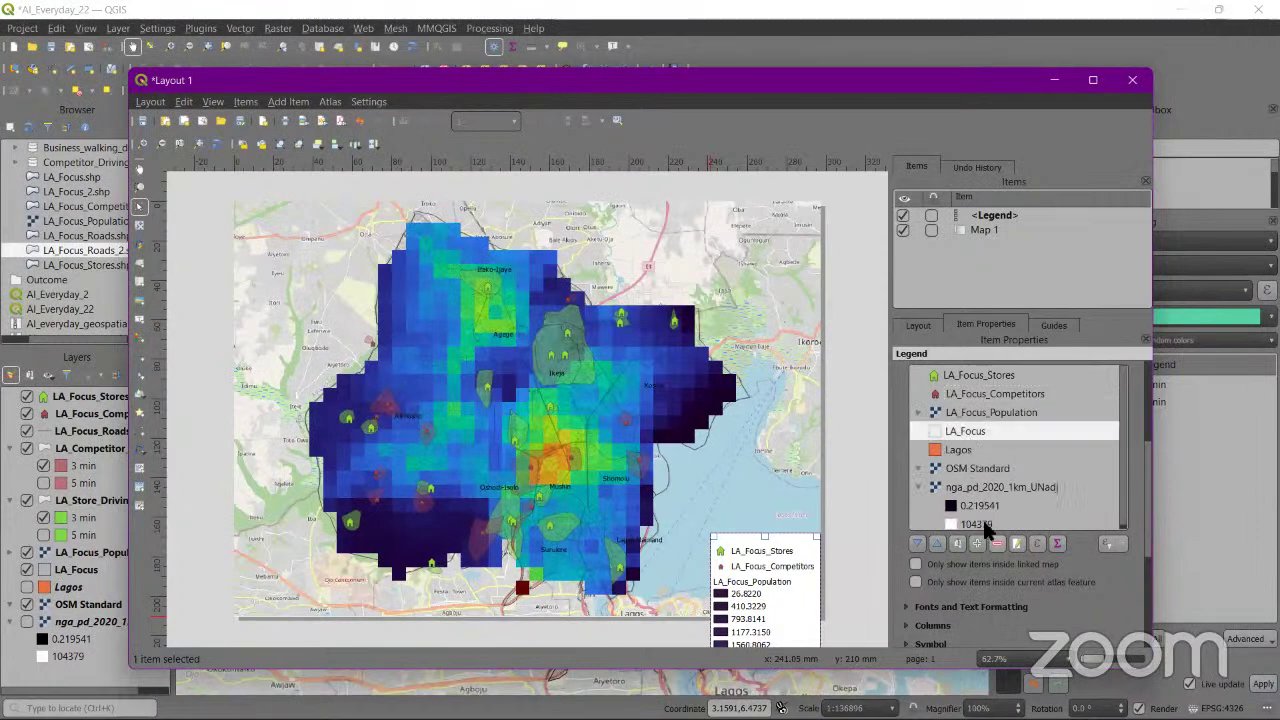
{"action": "left_click", "coordinate": [960, 433]}
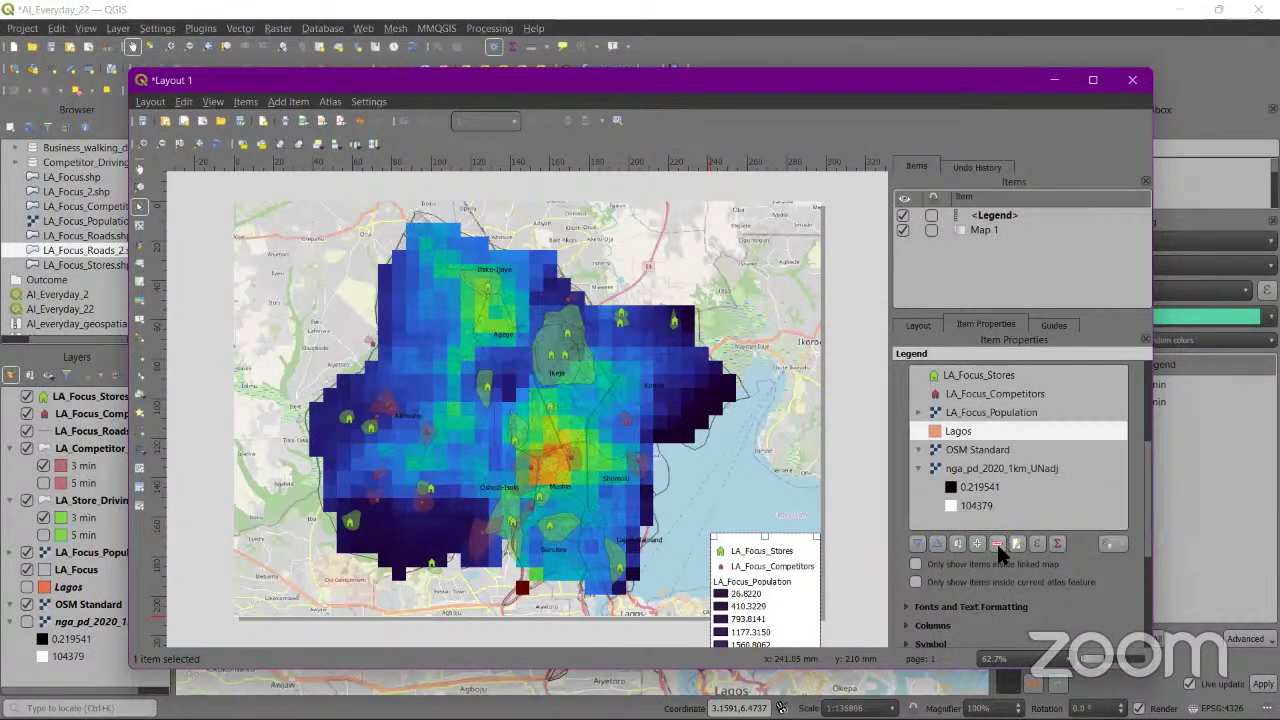
{"action": "left_click", "coordinate": [996, 543]}
{"action": "left_click", "coordinate": [977, 434]}
{"action": "left_click", "coordinate": [996, 545]}
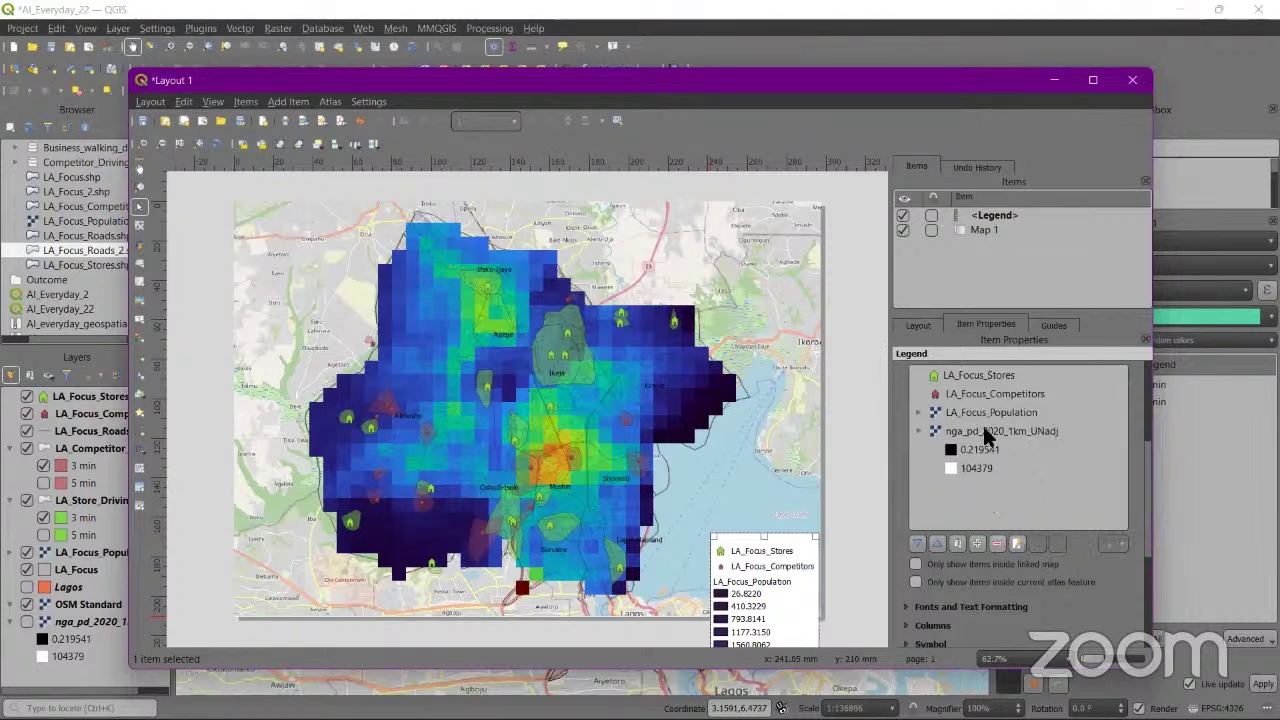
{"action": "left_click", "coordinate": [984, 431]}
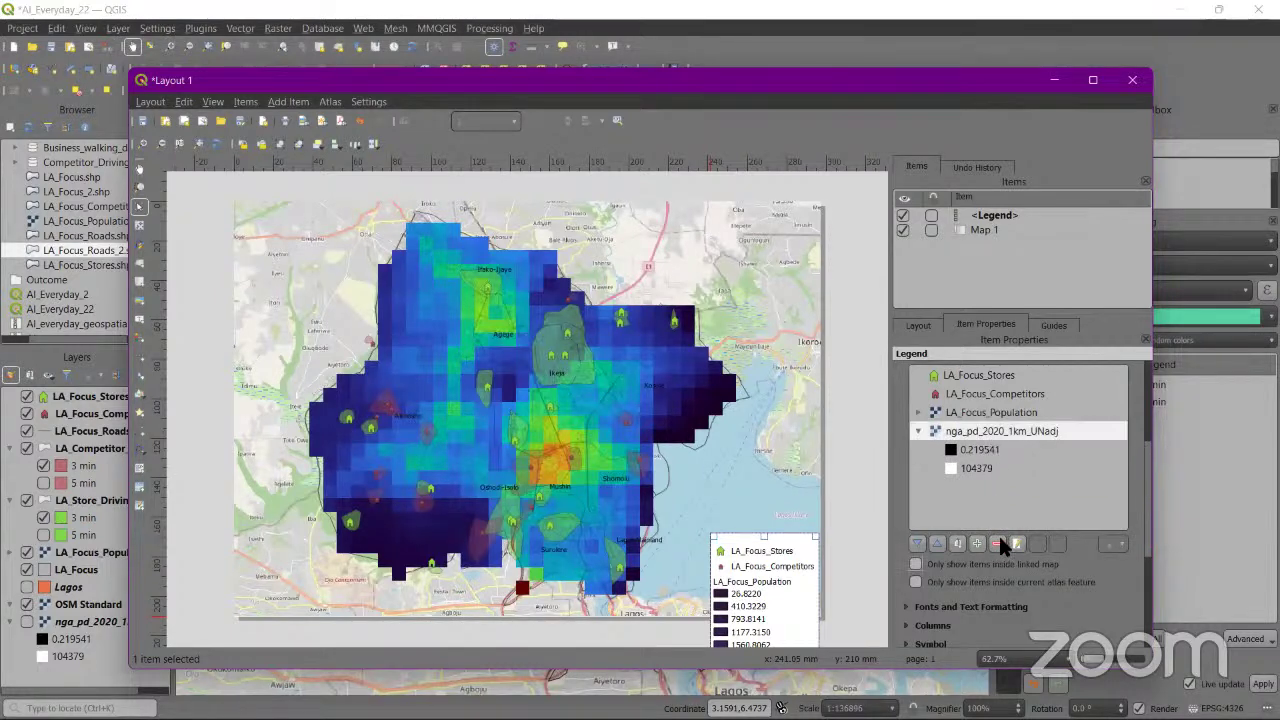
{"action": "left_click", "coordinate": [997, 541]}
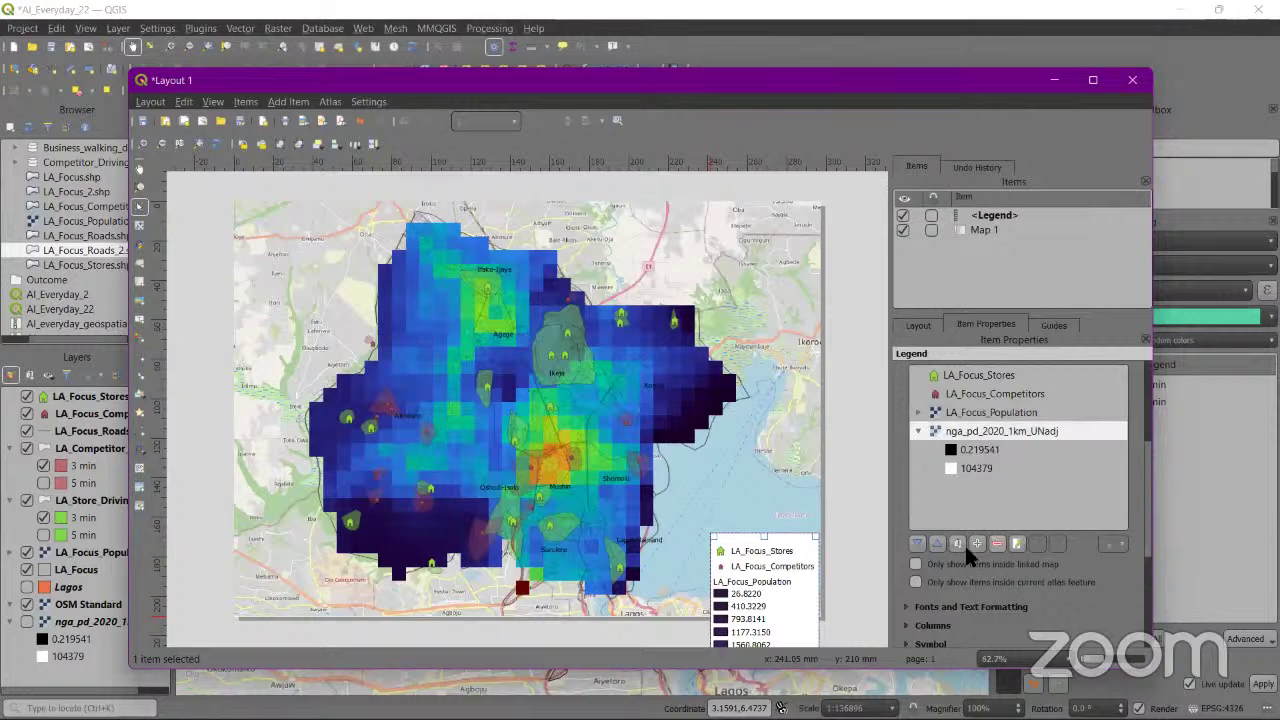
- Hide the LA_Focus_Population heading in the legend, move the legend up to the page's top-right corner and close the layout
{"action": "left_click", "coordinate": [917, 411]}
{"action": "mouse_move", "coordinate": [1143, 472]}
{"action": "left_mouse_down"}
{"action": "mouse_move", "coordinate": [1147, 456]}
{"action": "mouse_move", "coordinate": [1147, 468]}
{"action": "left_mouse_up"}
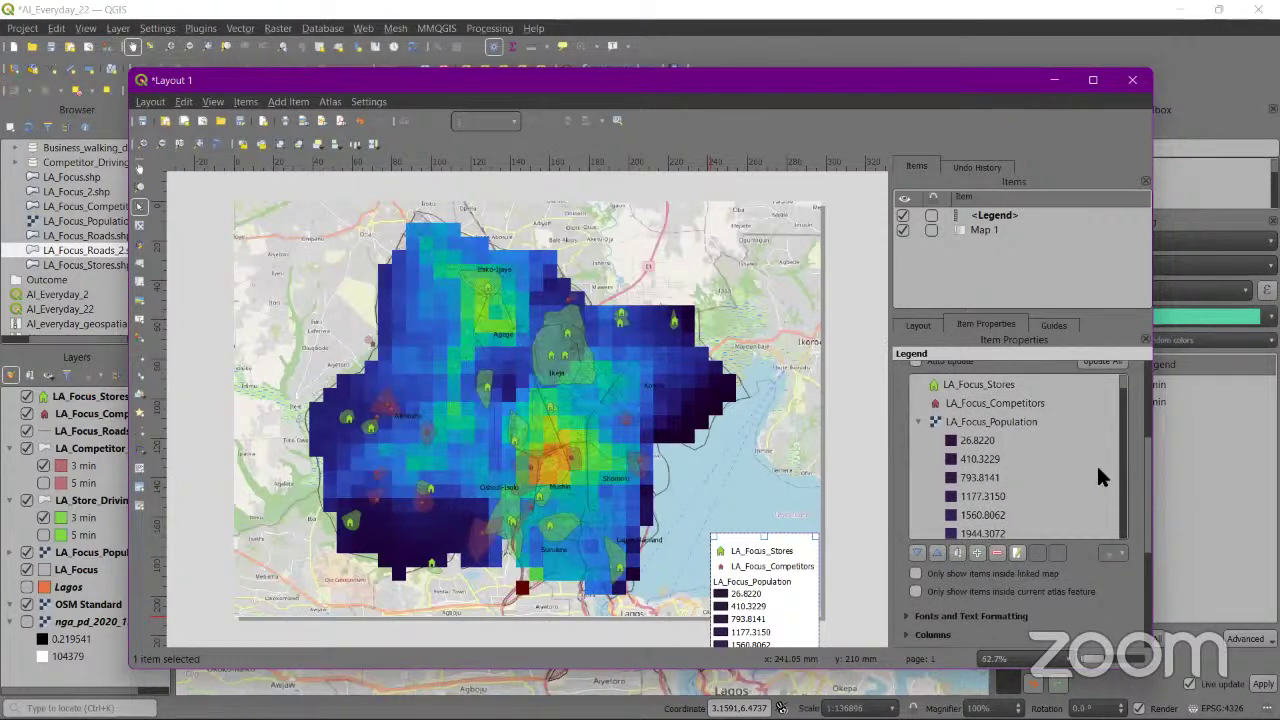
{"action": "scroll", "coordinate": [1149, 506], "scroll_direction": "up", "scroll_amount": 1}
{"action": "scroll", "coordinate": [1149, 507], "scroll_direction": "down", "scroll_amount": 1}
{"action": "scroll", "coordinate": [1046, 501], "scroll_direction": "down", "scroll_amount": 1}
{"action": "scroll", "coordinate": [1047, 505], "scroll_direction": "down", "scroll_amount": 2}
{"action": "scroll", "coordinate": [1047, 505], "scroll_direction": "up", "scroll_amount": 4}
{"action": "scroll", "coordinate": [1048, 506], "scroll_direction": "down", "scroll_amount": 2}
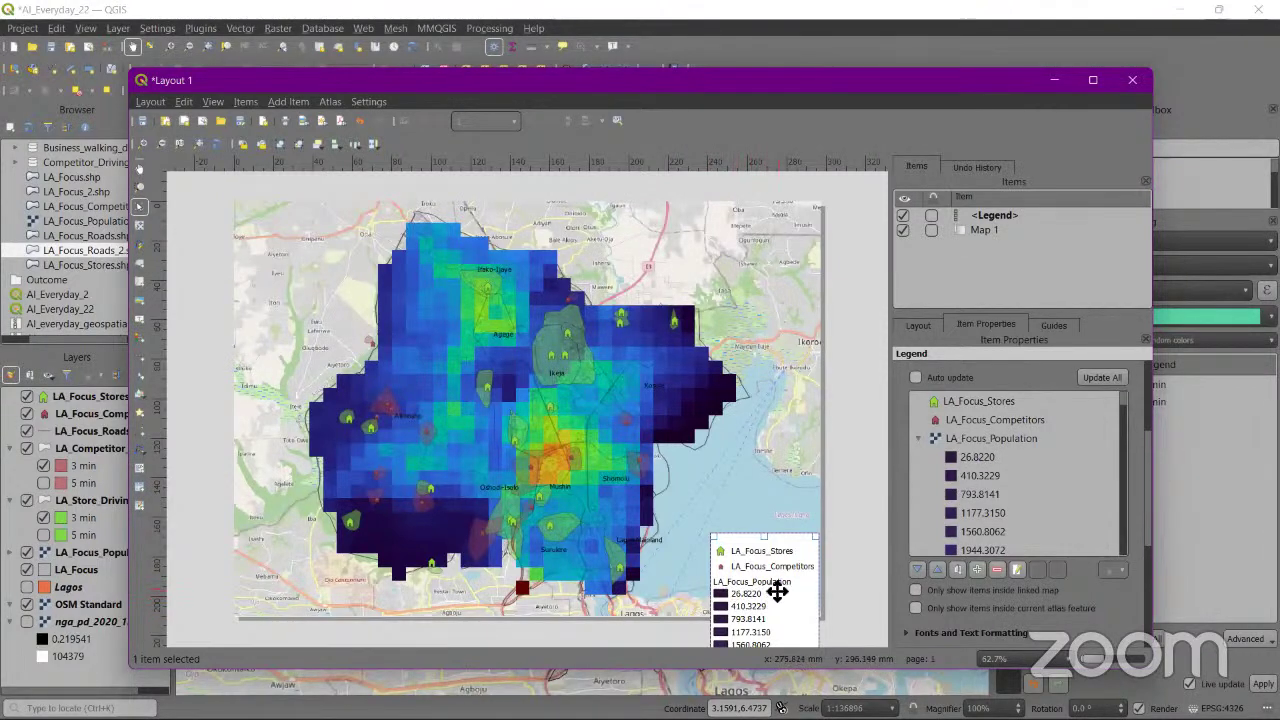
{"action": "right_click", "coordinate": [1002, 442]}
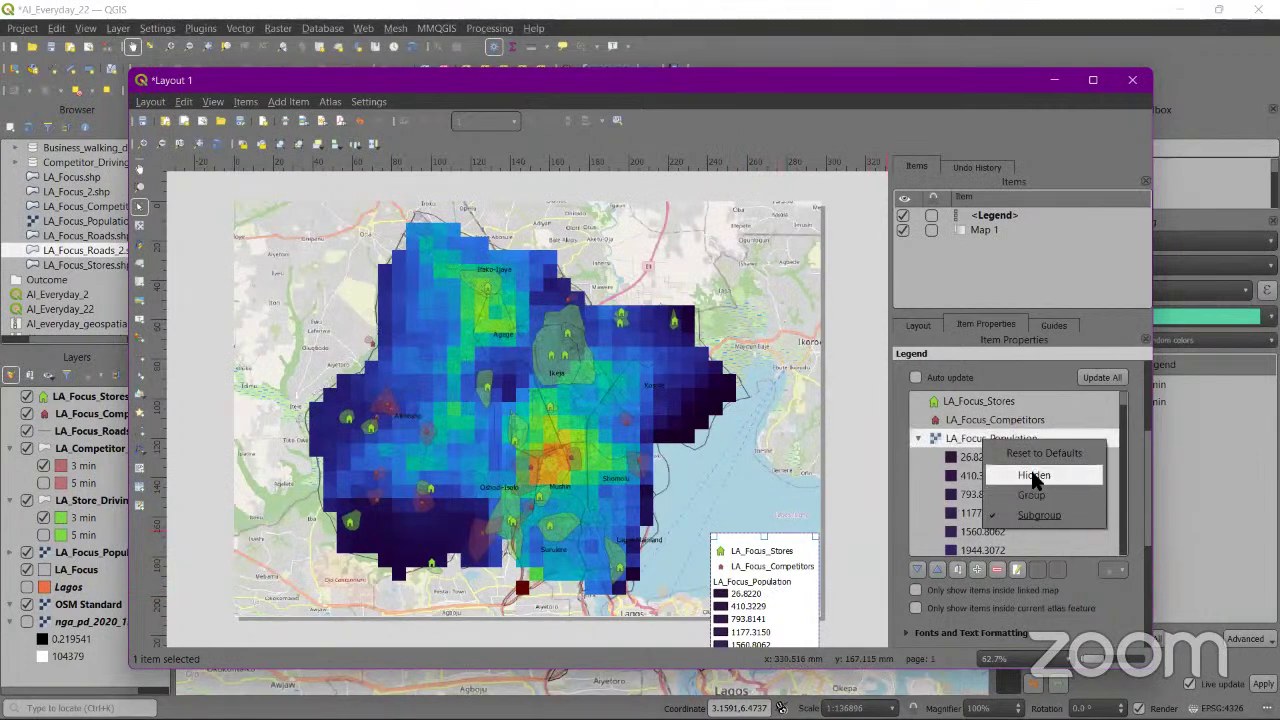
{"action": "left_click", "coordinate": [1034, 476]}
{"action": "left_click_drag", "start_coordinate": [783, 606], "coordinate": [790, 338]}
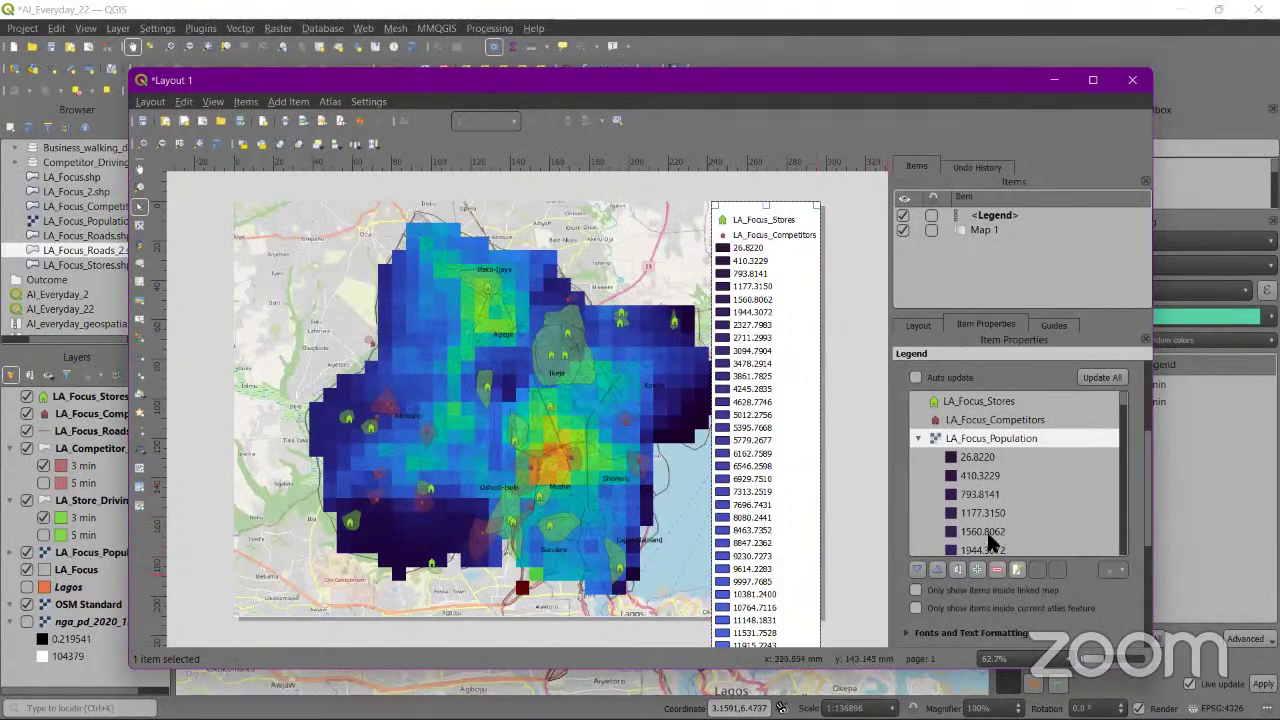
{"action": "left_click", "coordinate": [918, 438]}
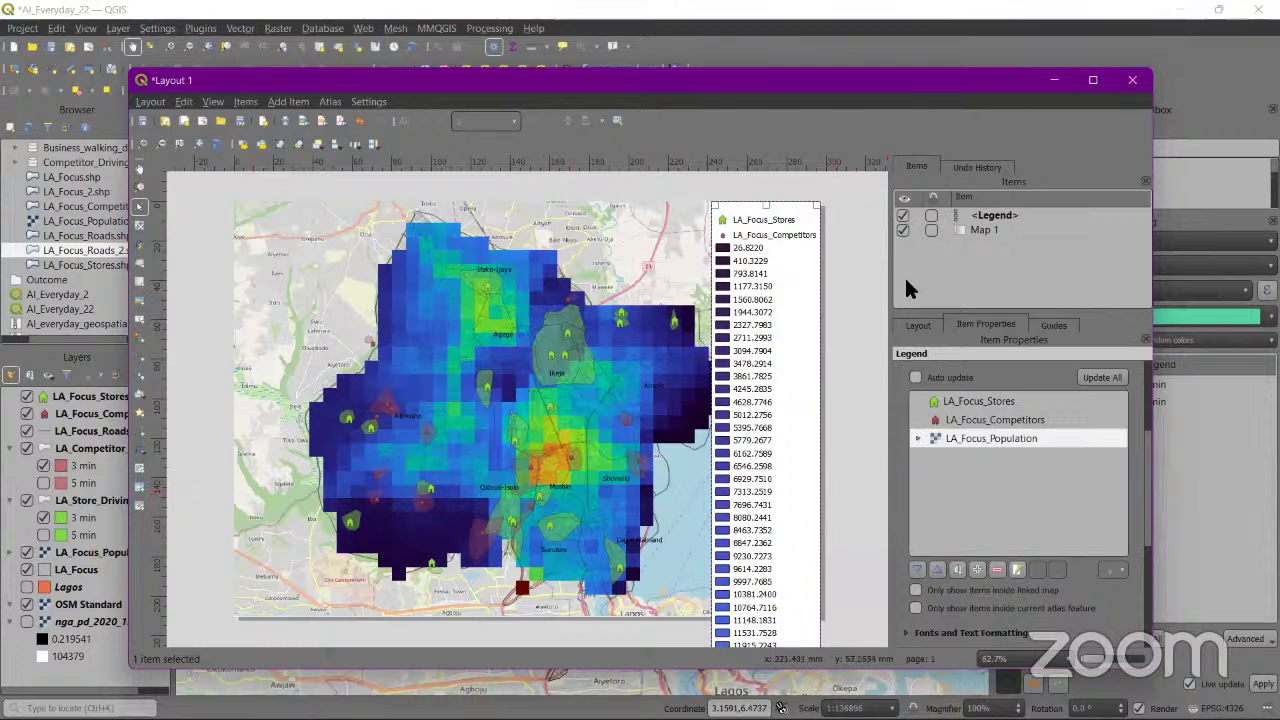
{"action": "left_click", "coordinate": [1131, 80]}
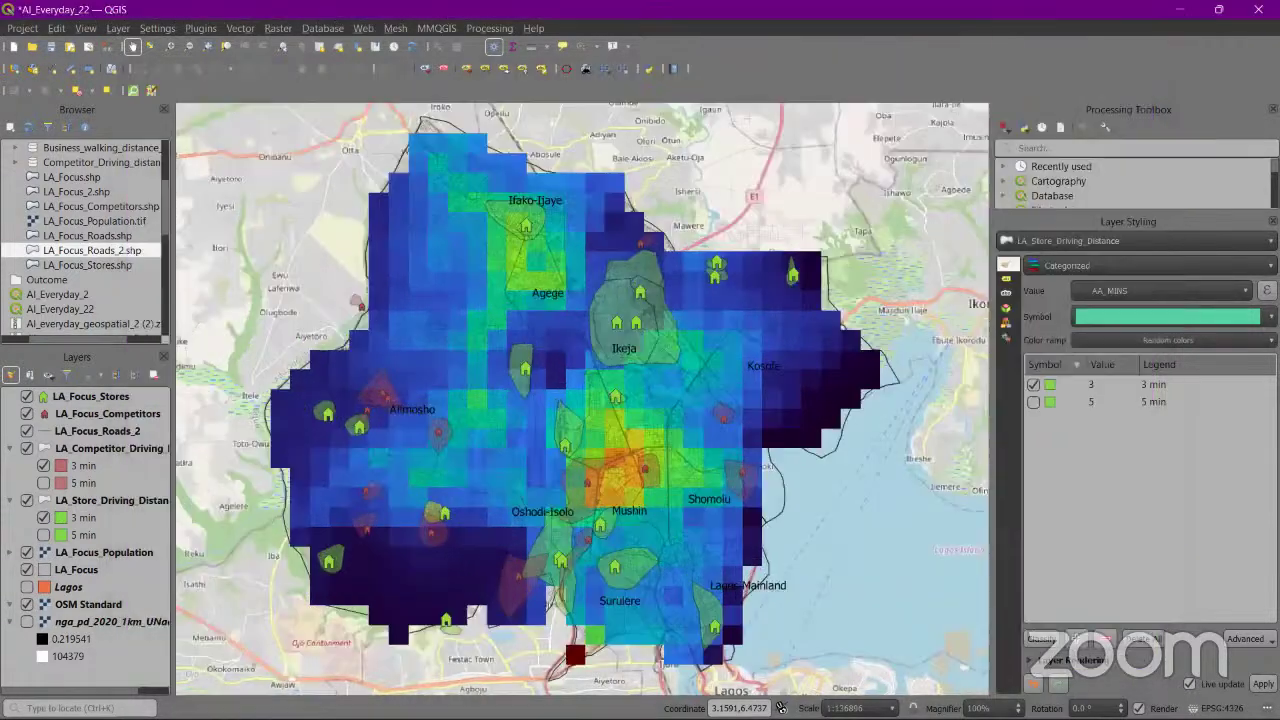
- Reclassify the LA_Focus_Population layer's colour ramp in Equal Interval mode with 3 classes
{"action": "key", "text": "super"}
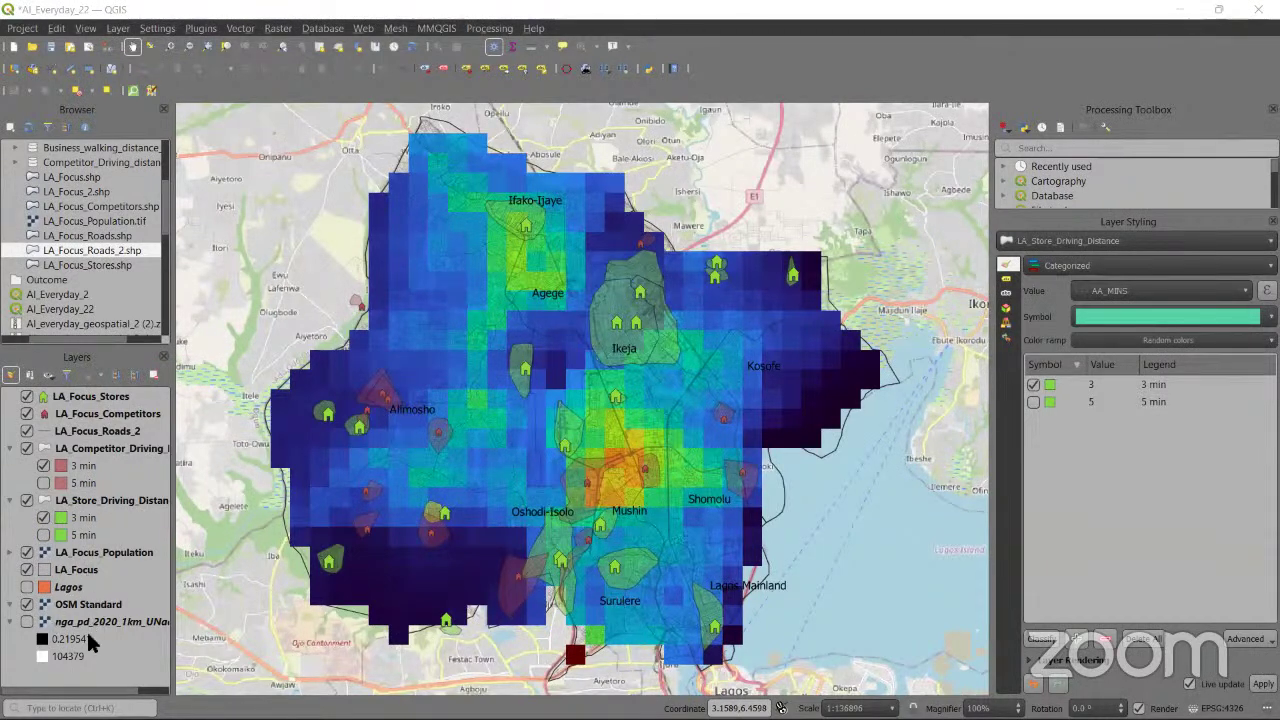
{"action": "left_click", "coordinate": [107, 554]}
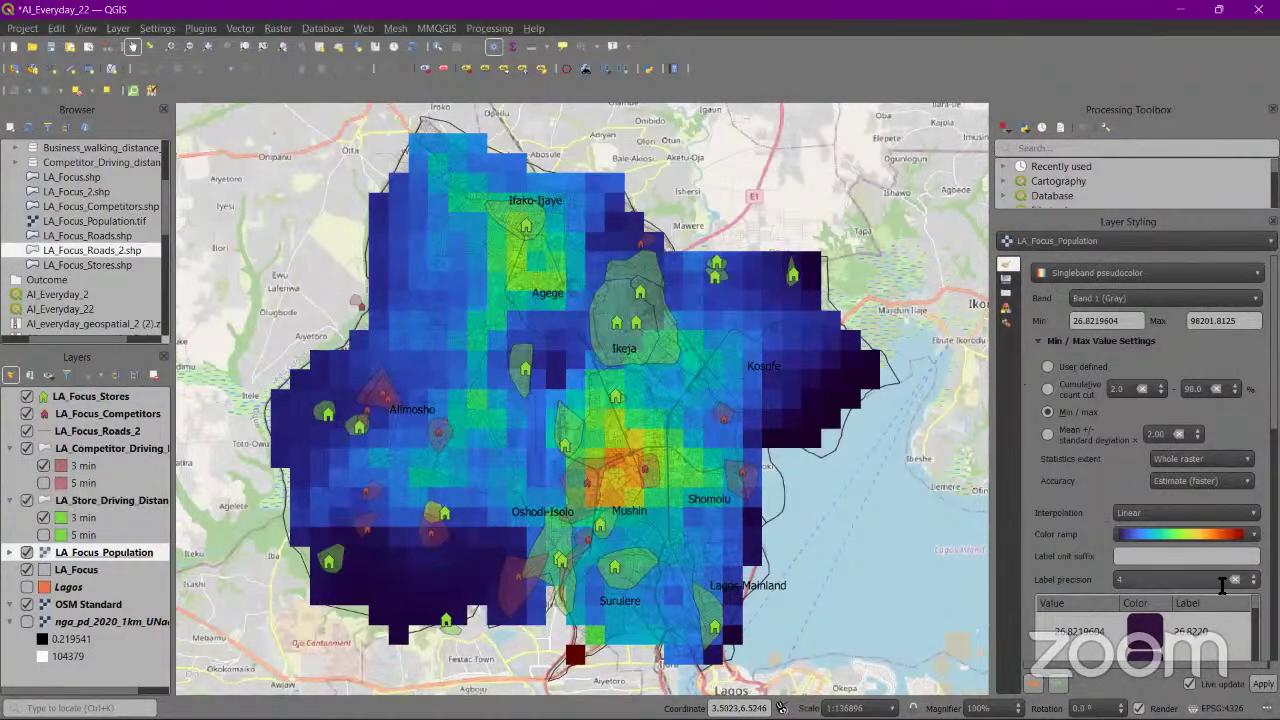
{"action": "scroll", "coordinate": [1046, 490], "scroll_direction": "down", "scroll_amount": 5}
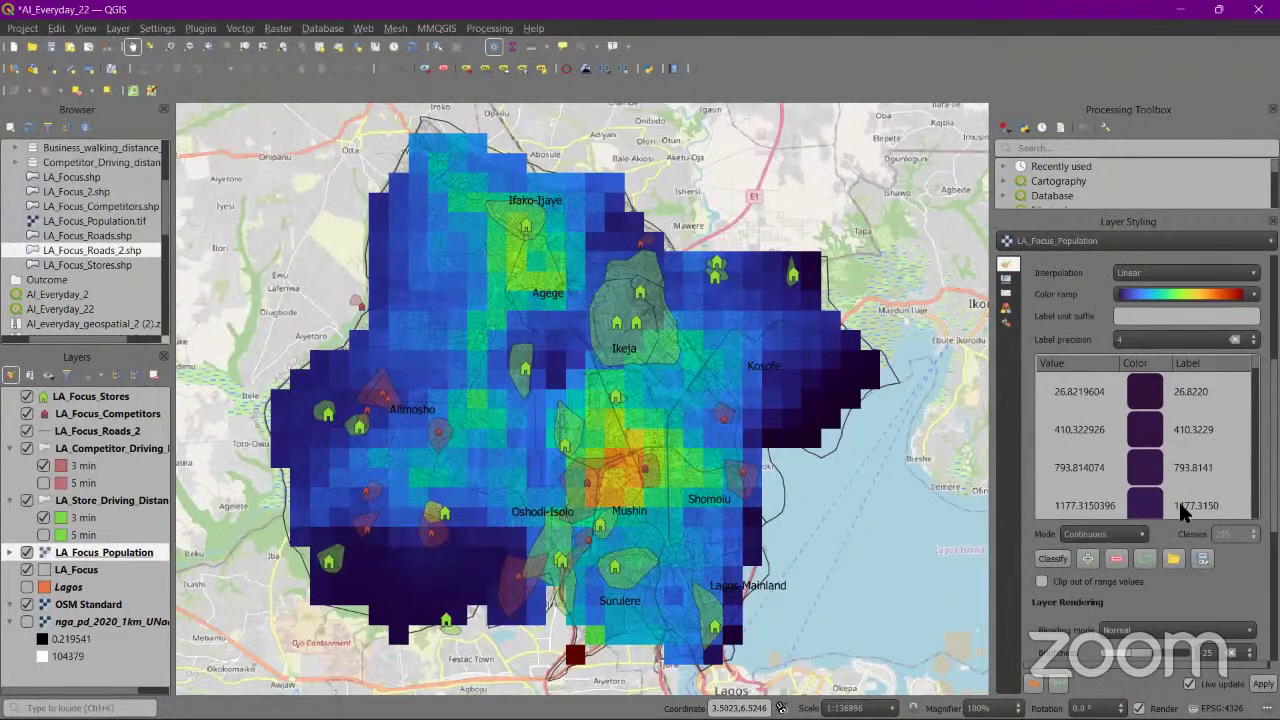
{"action": "left_click", "coordinate": [1165, 505]}
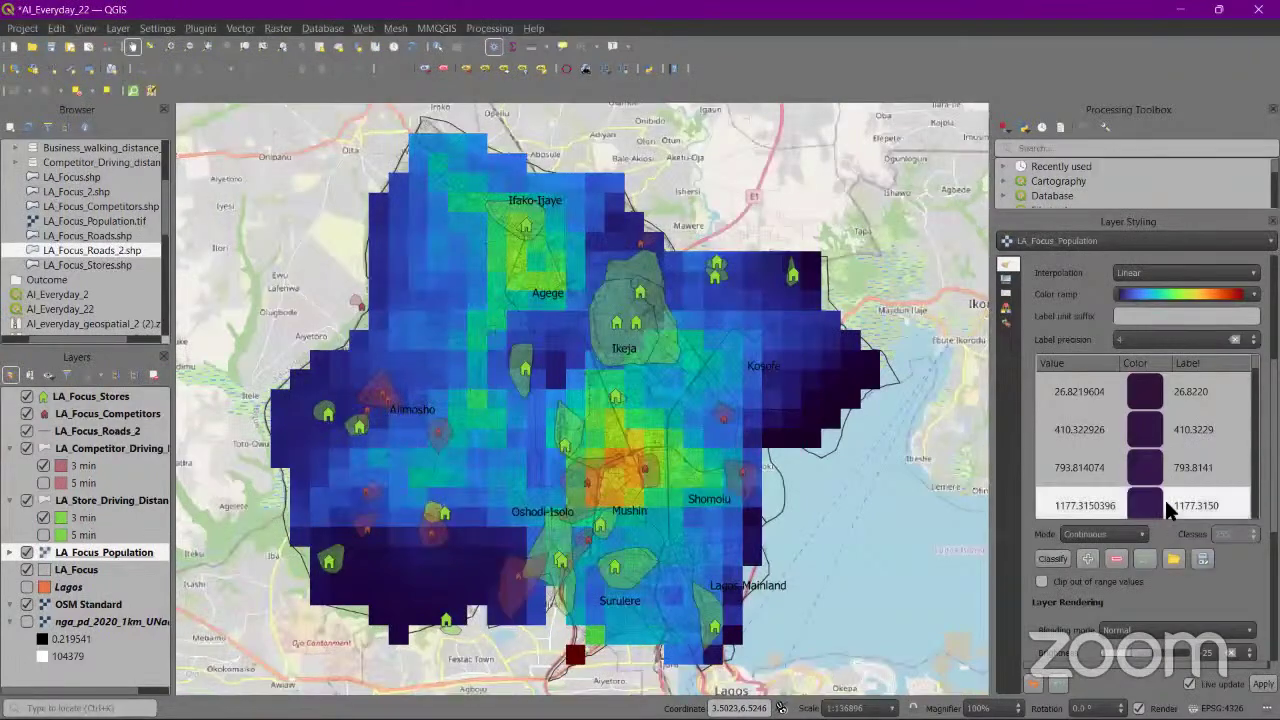
{"action": "scroll", "coordinate": [1165, 500], "scroll_direction": "down", "scroll_amount": 1}
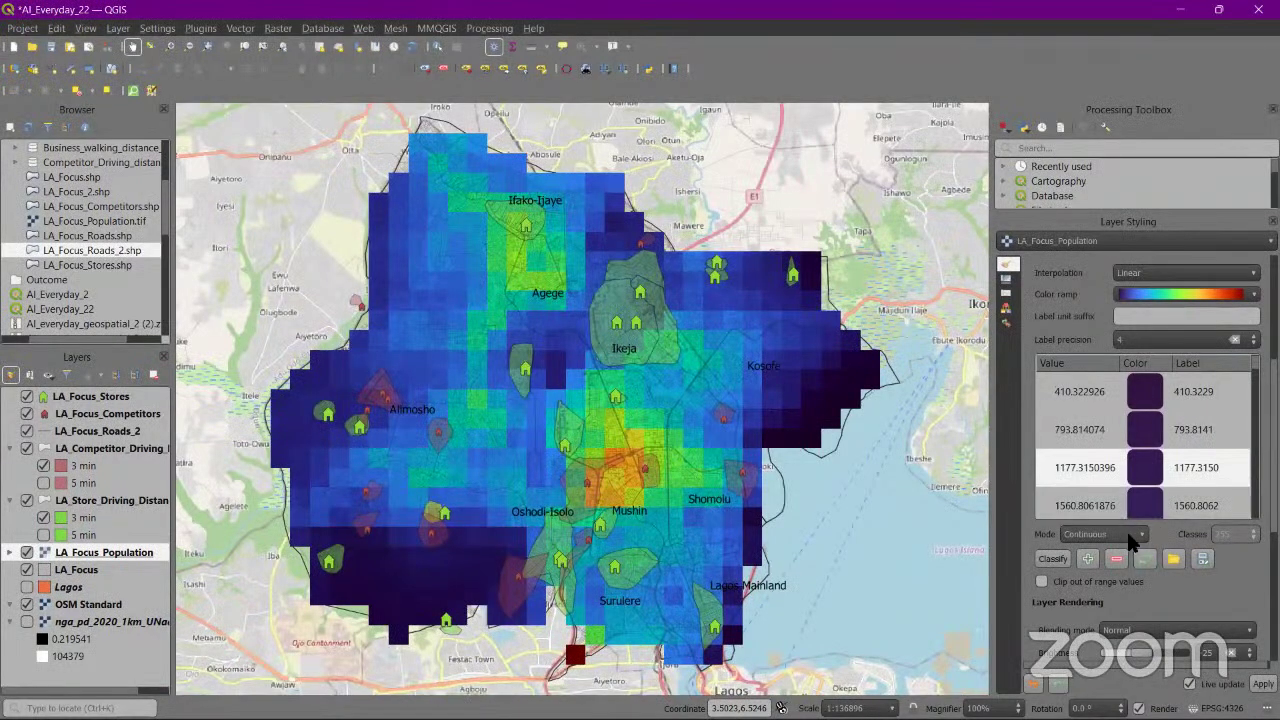
{"action": "left_click", "coordinate": [1137, 537]}
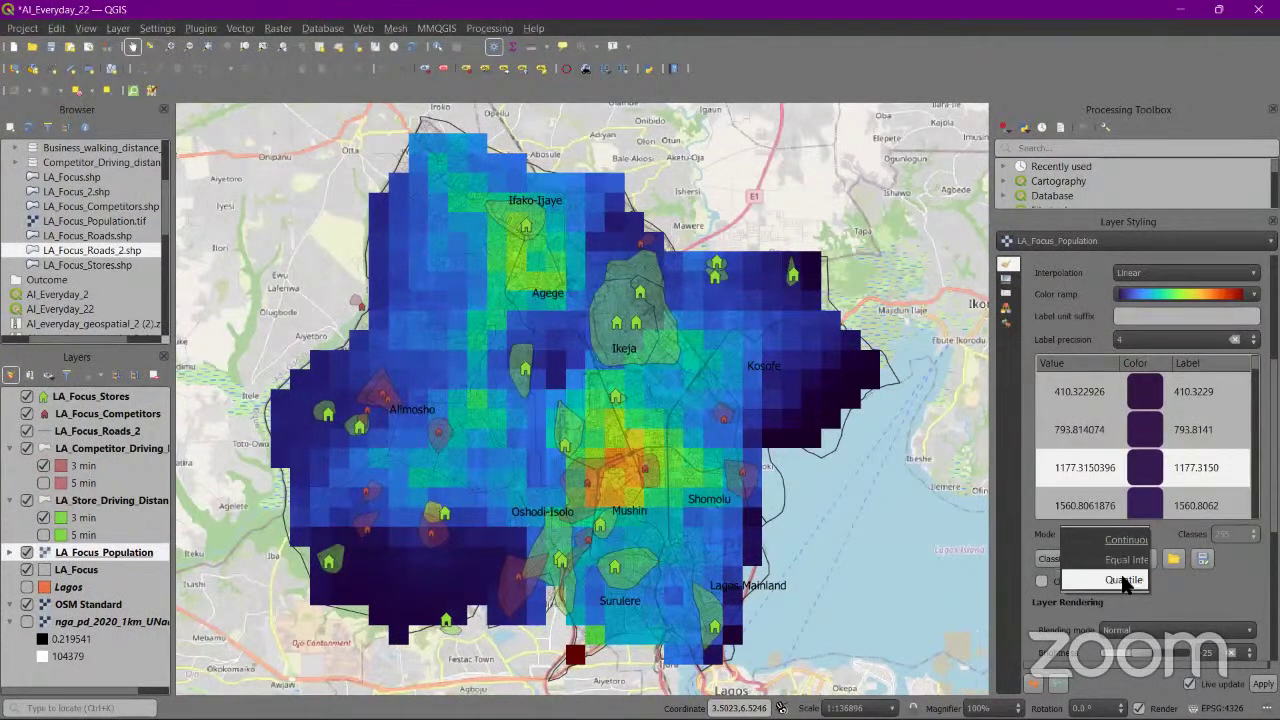
{"action": "left_click", "coordinate": [1126, 560]}
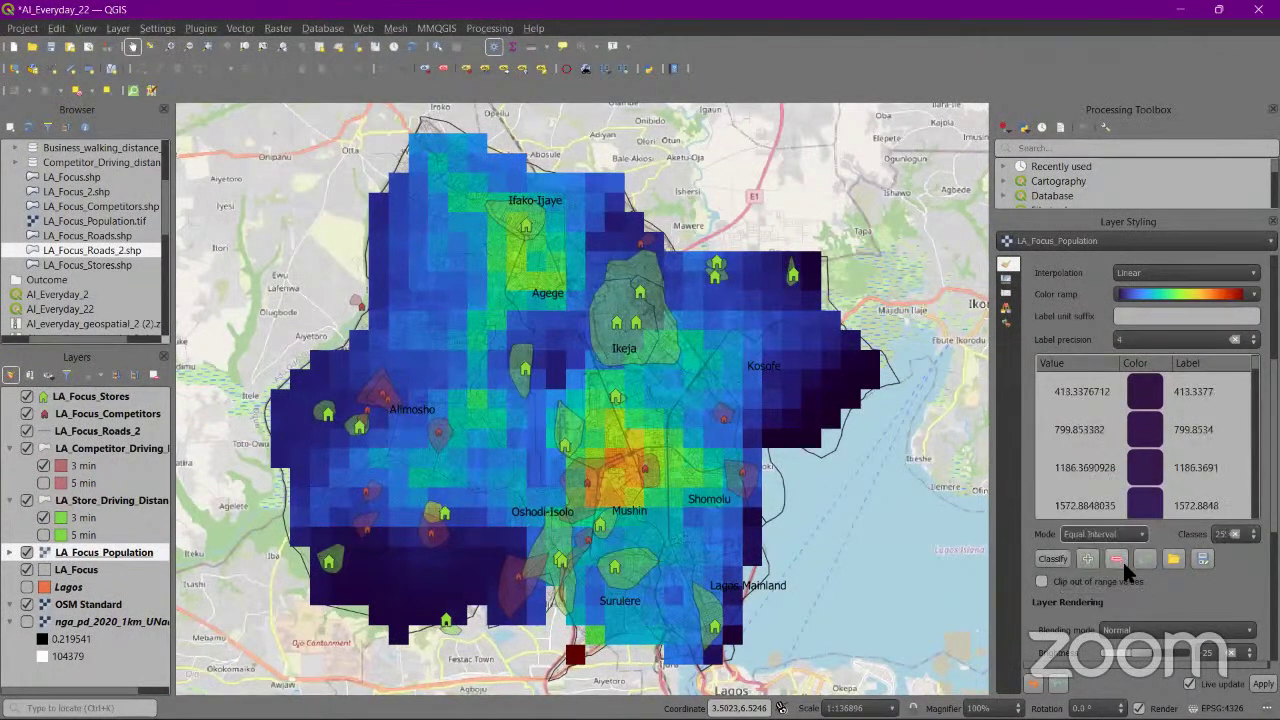
{"action": "double_click", "coordinate": [1228, 534]}
{"action": "type", "text": "3"}
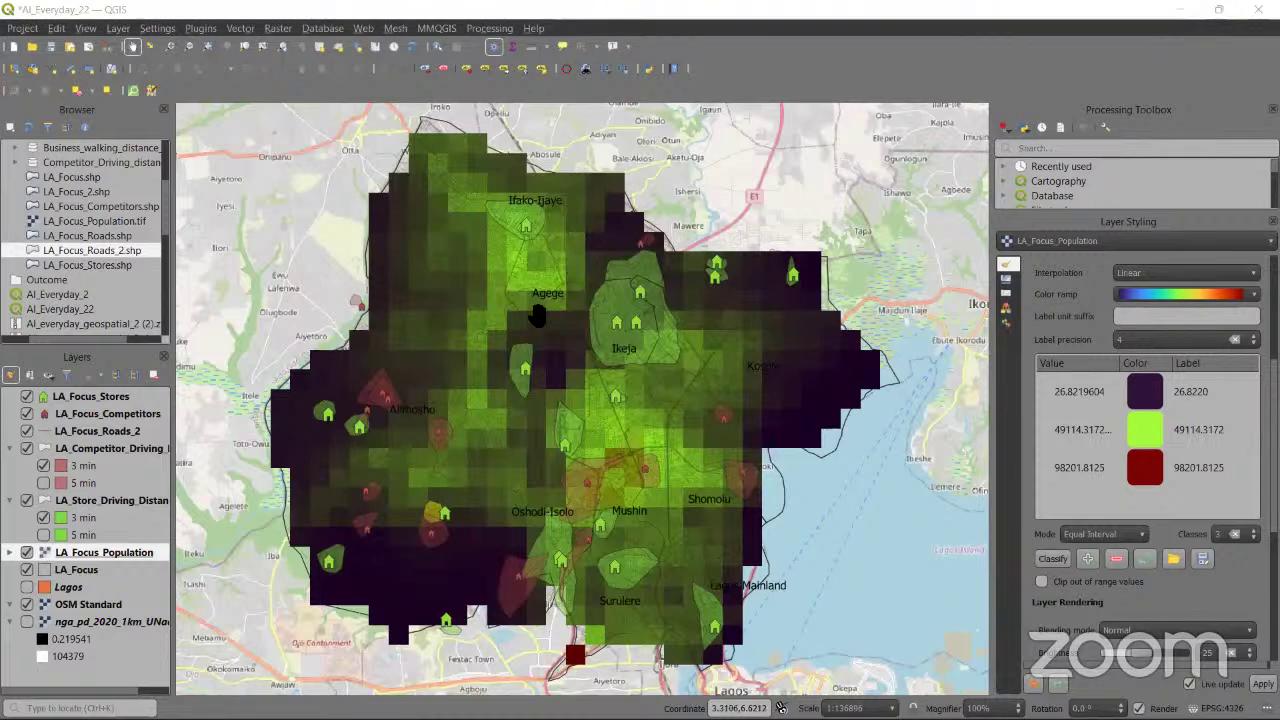
{"action": "mouse_move", "coordinate": [118, 717]}
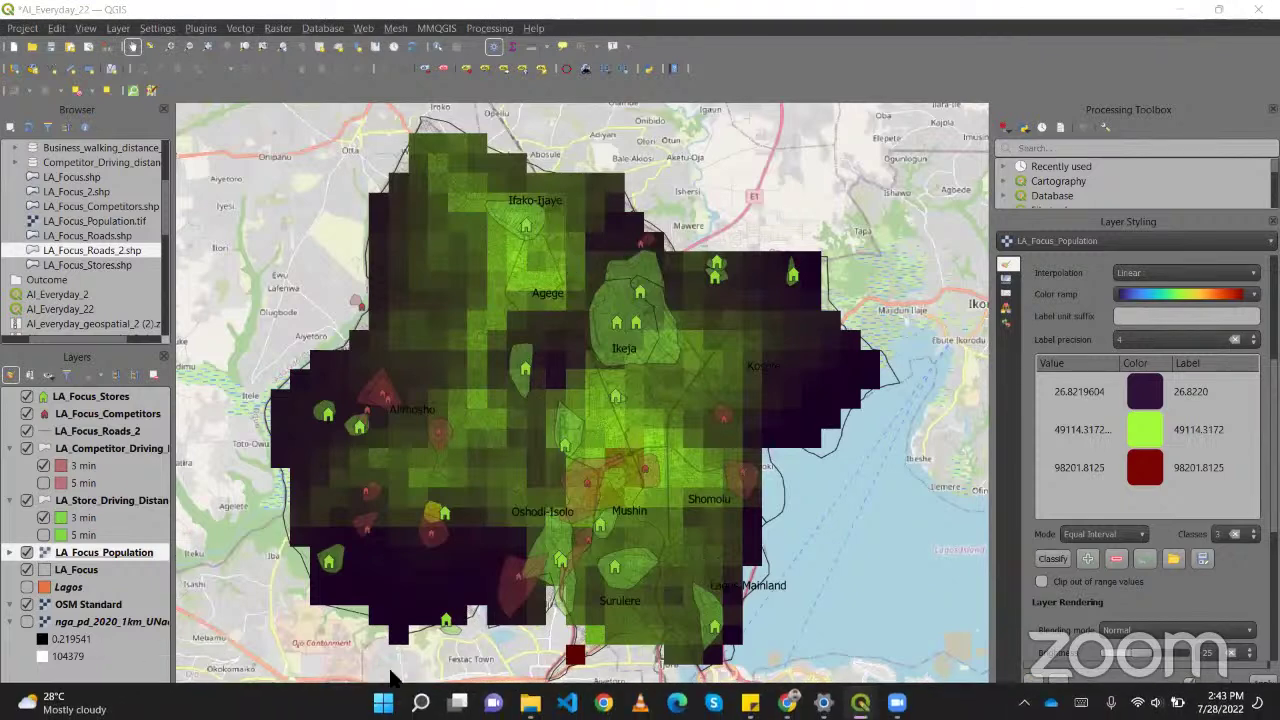